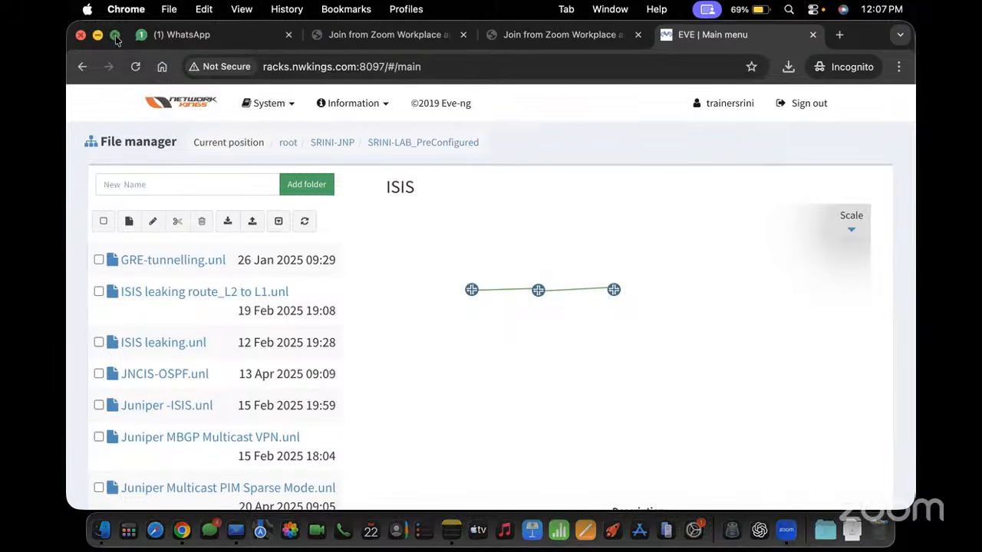
# Put the browser in full screen and open Juniper -ISIS.unl from its preview in SRINI-LAB_PreConfigured
pyautogui.click(115, 35)
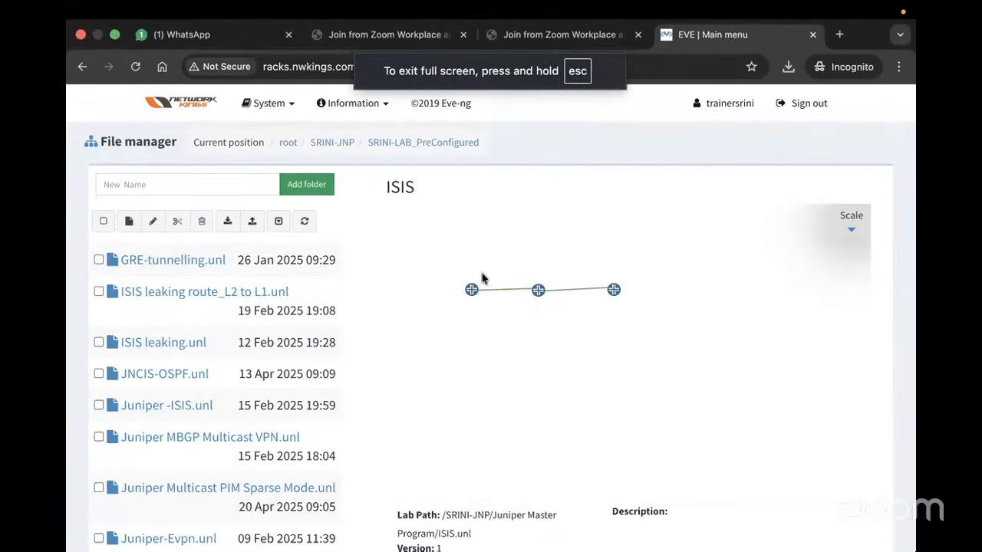
pyautogui.scroll(-5, 322, 398)
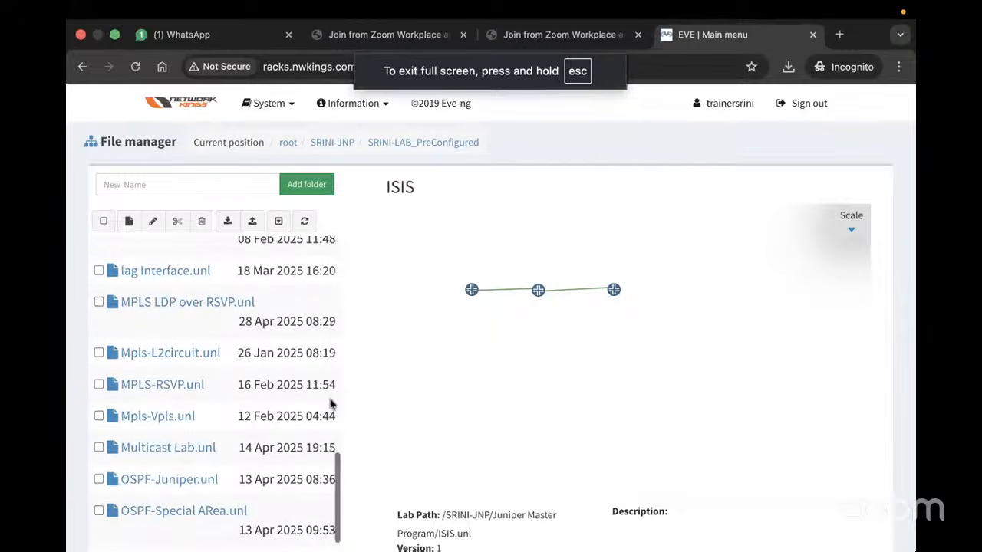
pyautogui.scroll(10, 281, 308)
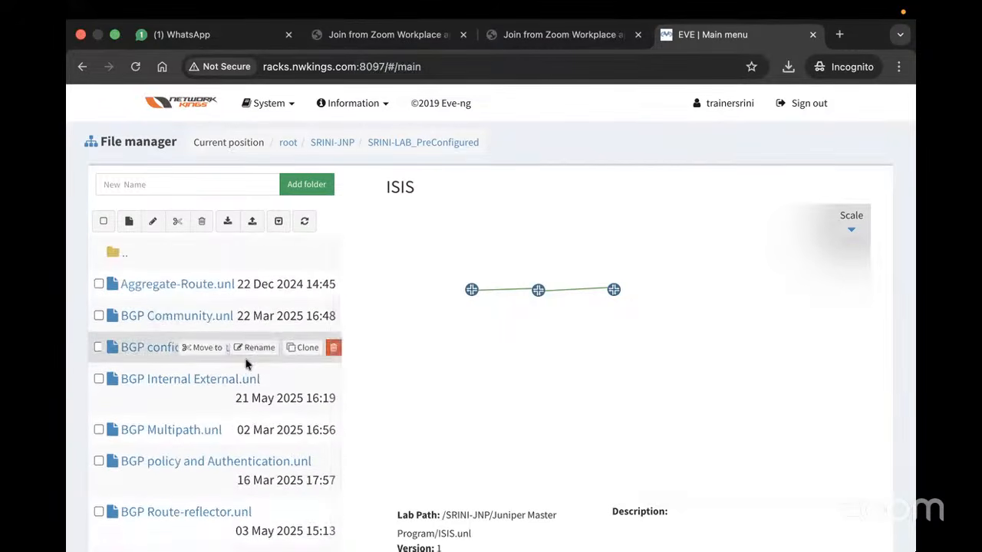
pyautogui.scroll(-4, 281, 361)
pyautogui.scroll(4, 222, 338)
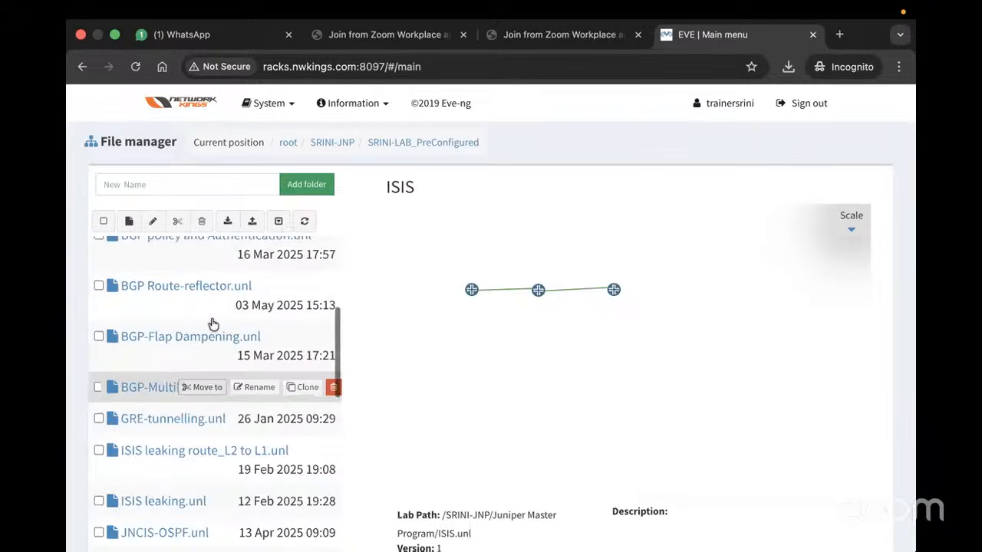
pyautogui.scroll(-5, 230, 357)
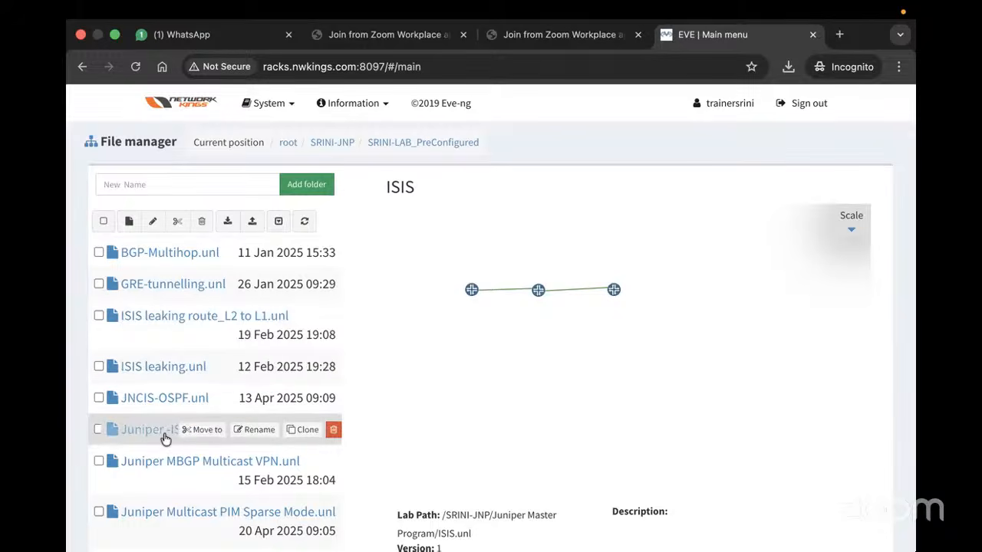
pyautogui.click(147, 436)
pyautogui.scroll(-2, 638, 444)
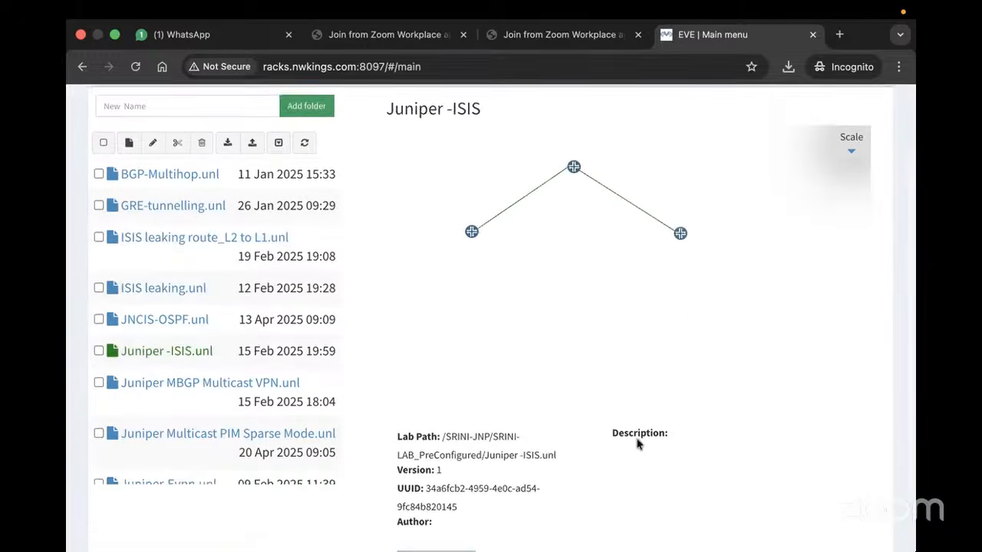
pyautogui.scroll(-1, 637, 443)
pyautogui.click(417, 516)
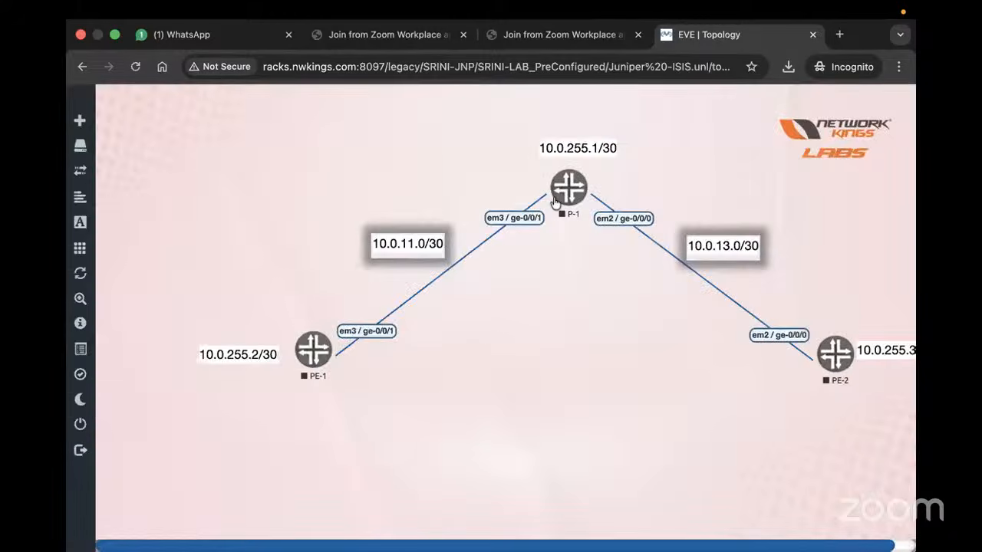
# Start PE-1, P-1 and PE-2, open PE-1's console, and return to the EVE | Topology tab
pyautogui.click(305, 362)
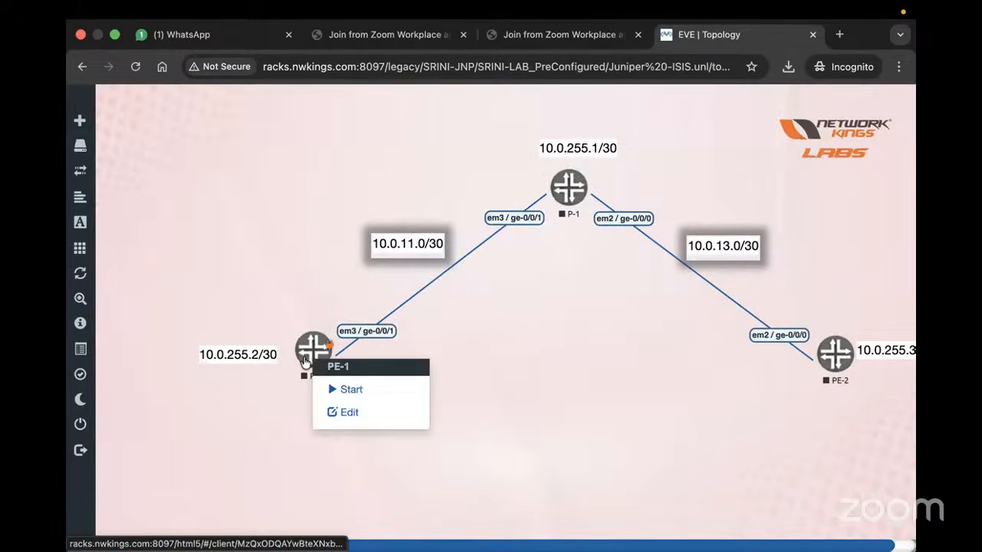
pyautogui.click(336, 389)
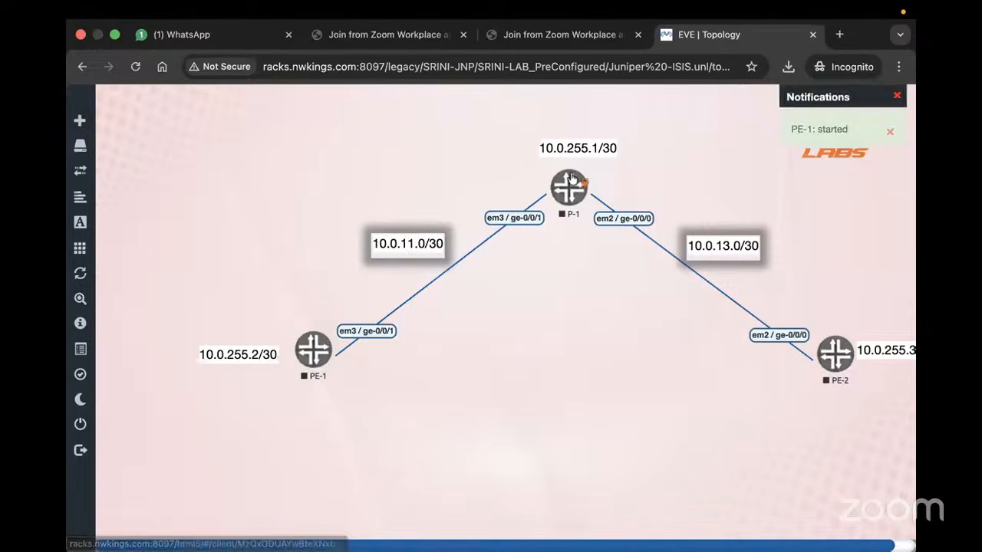
pyautogui.click(571, 178)
pyautogui.click(595, 204)
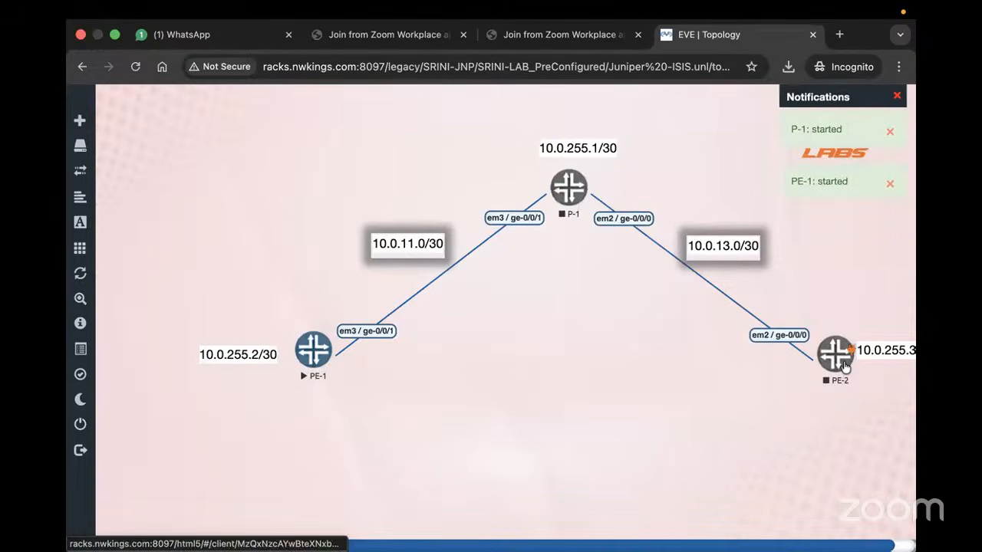
pyautogui.click(845, 366)
pyautogui.click(806, 381)
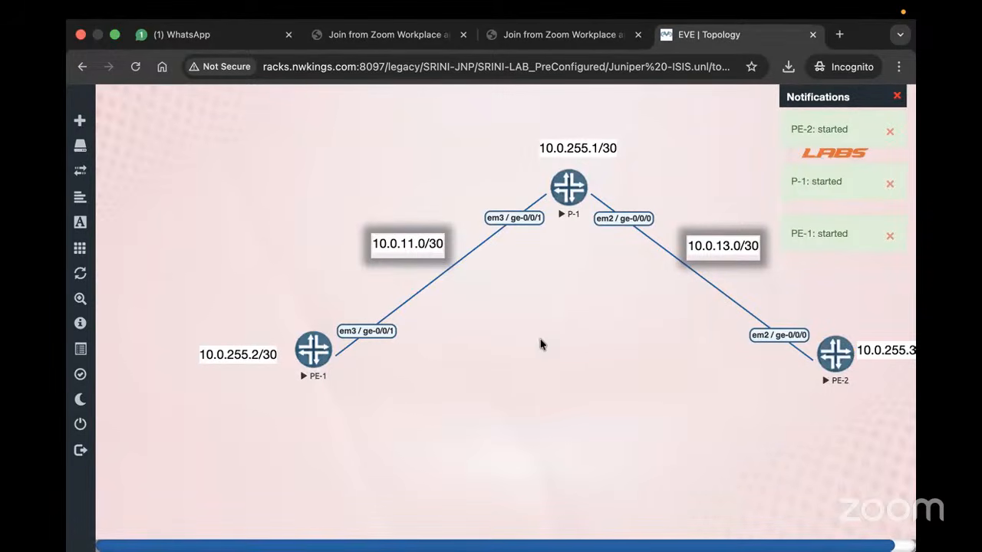
pyautogui.click(311, 340)
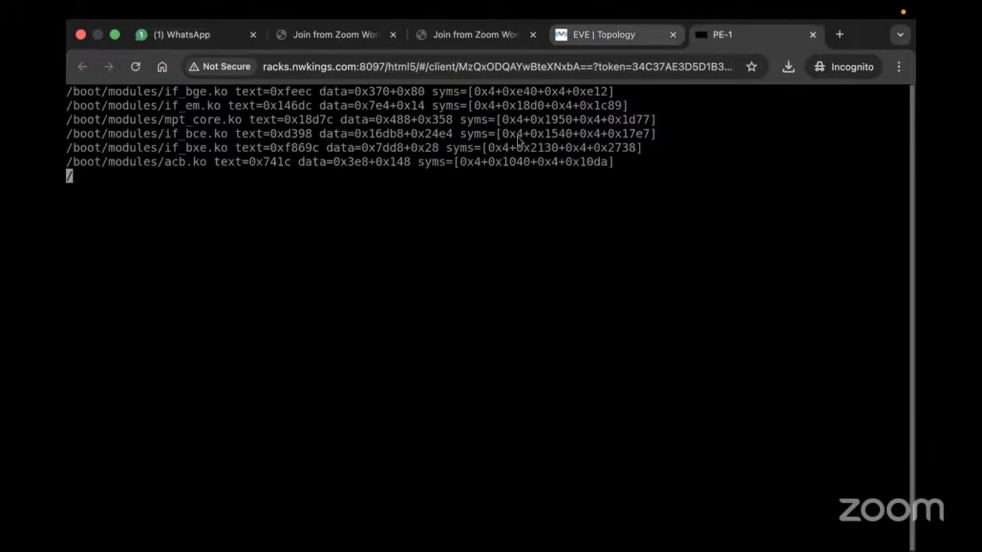
pyautogui.click(604, 34)
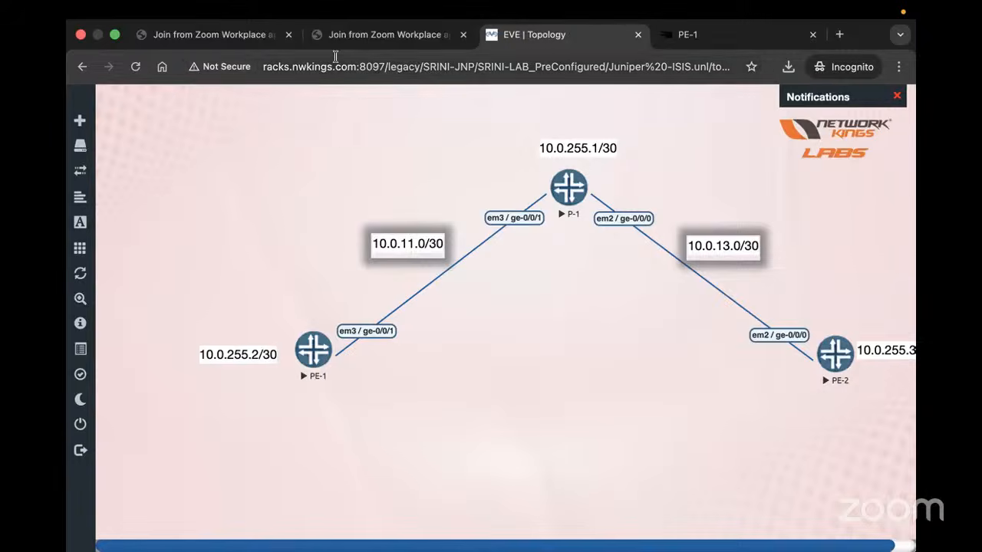
# Close both 'Join from Zoom Workplace' browser tabs
pyautogui.click(290, 35)
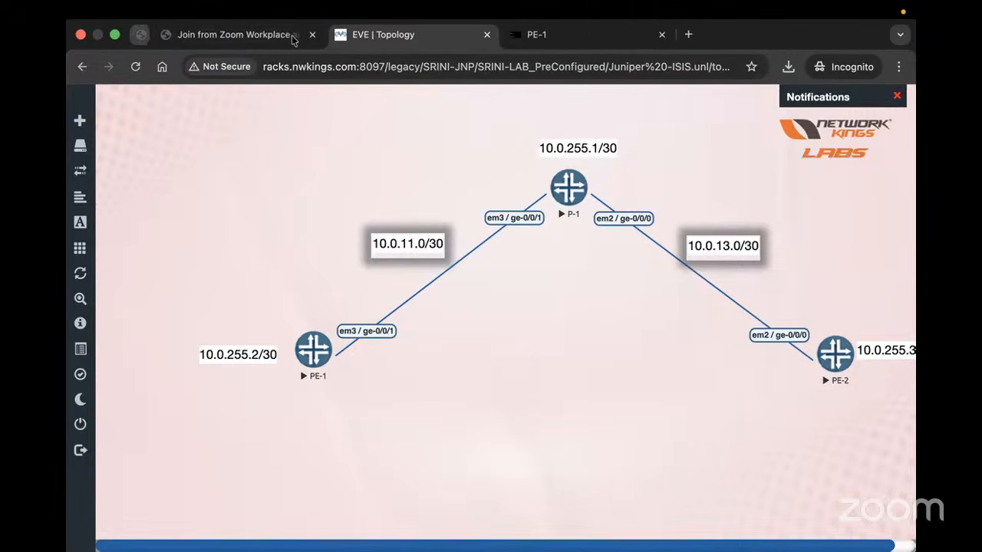
pyautogui.click(290, 35)
pyautogui.moveTo(69, 357)
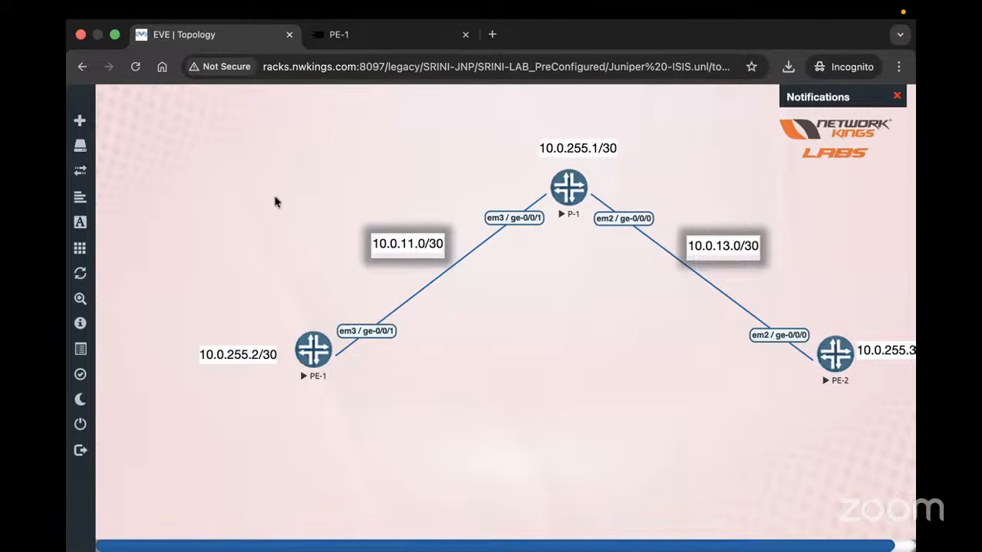
# Open the Custom Shape form under Add an object, then dismiss it without adding anything
pyautogui.moveTo(89, 223)
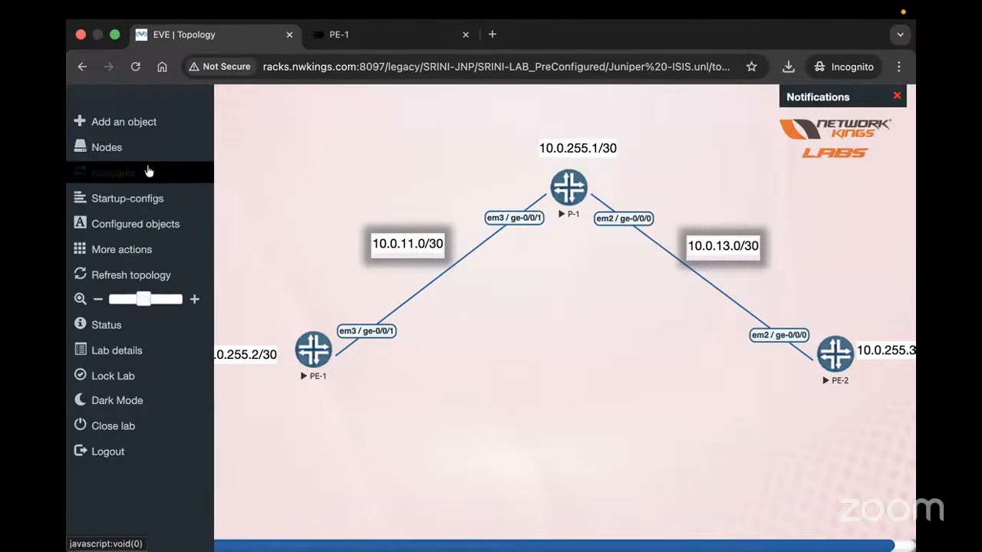
pyautogui.click(134, 122)
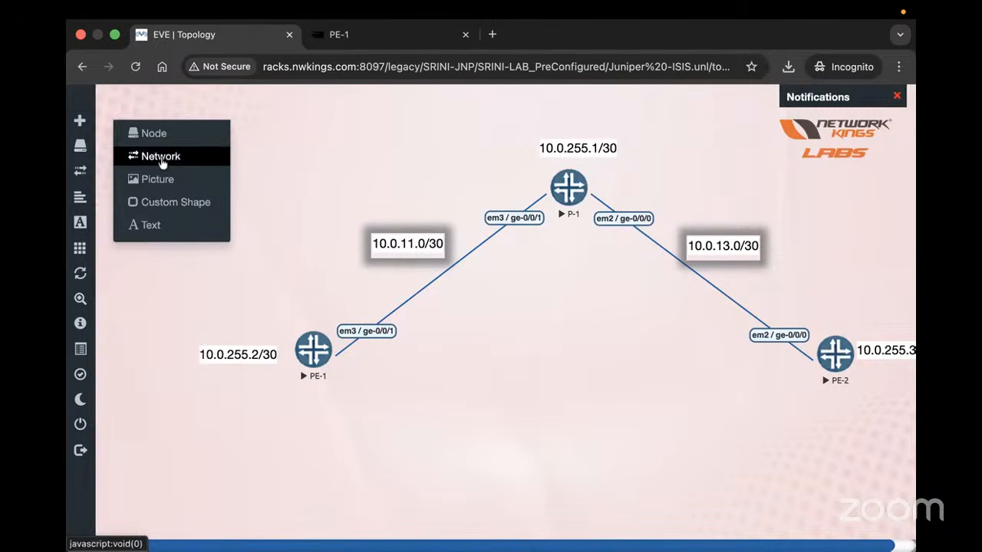
pyautogui.click(156, 202)
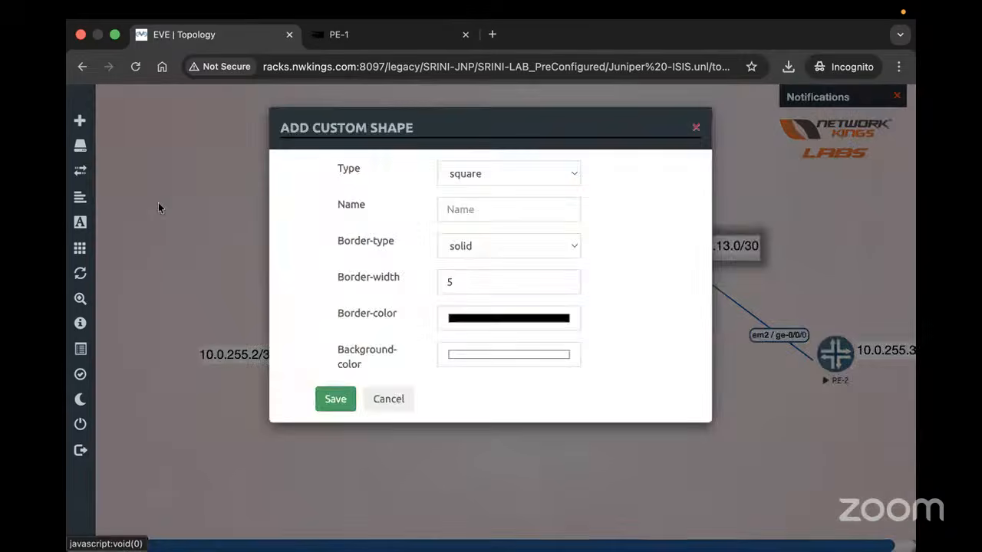
pyautogui.click(695, 127)
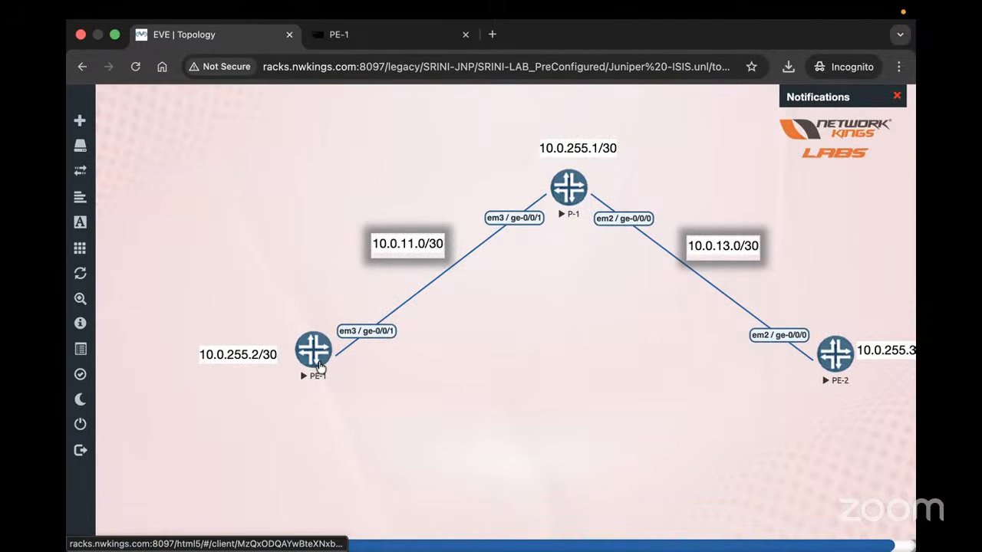
# Open PE-1's console and attempt a root login, aborting the failed attempt with Ctrl+C
pyautogui.click(319, 367)
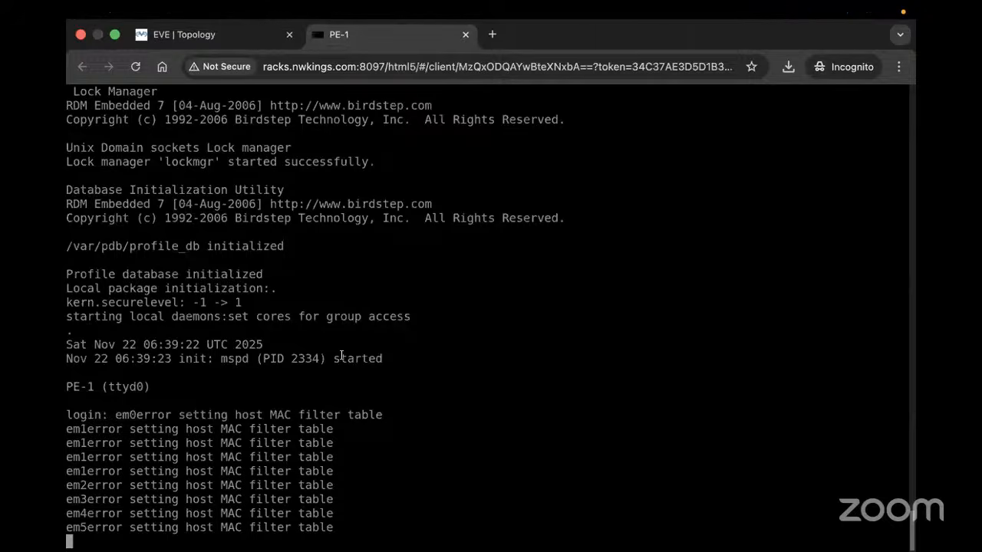
pyautogui.press('Return')
pyautogui.press('Return')
pyautogui.write('root')
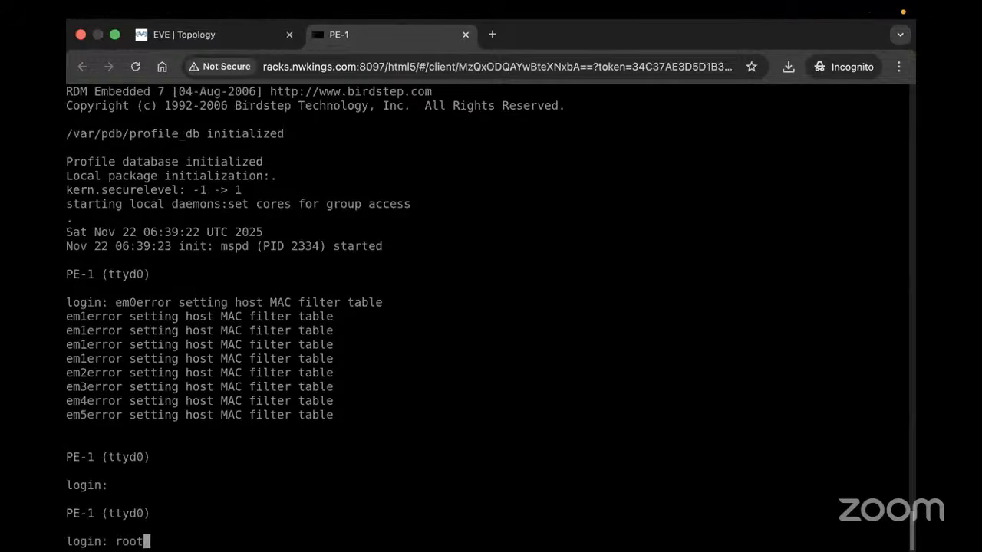
pyautogui.press('Return')
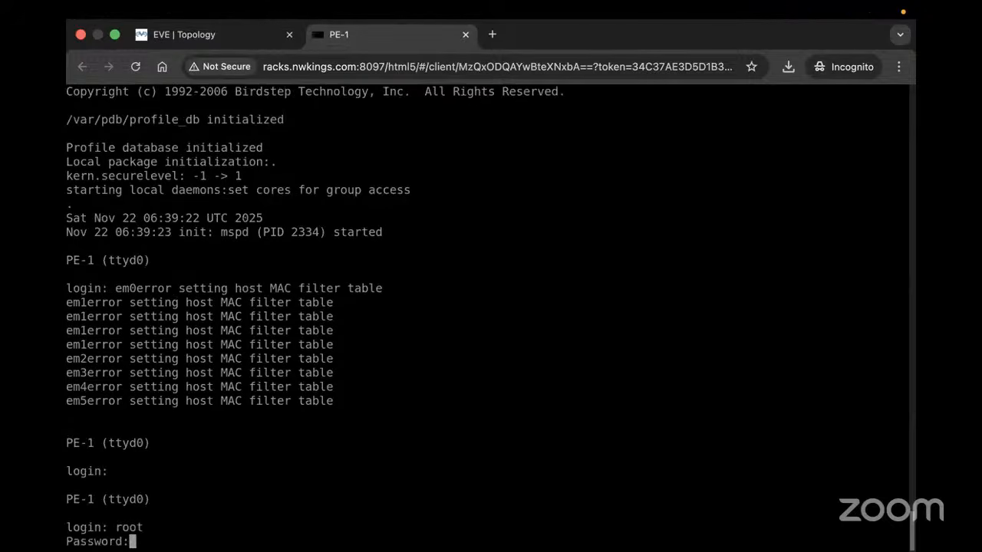
pyautogui.press('Return')
pyautogui.press('Return')
pyautogui.press('Return')
pyautogui.press('Return')
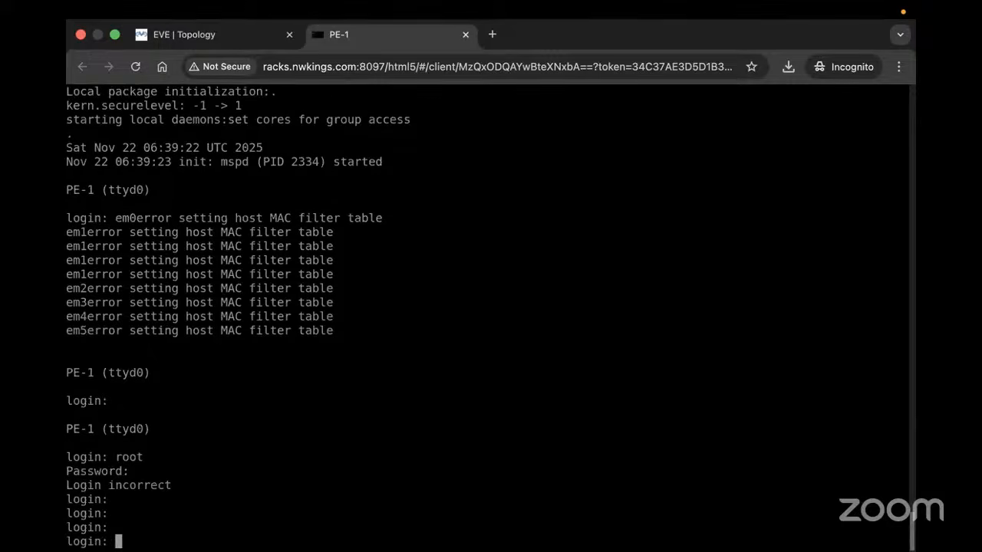
pyautogui.write('root')
pyautogui.press('Return')
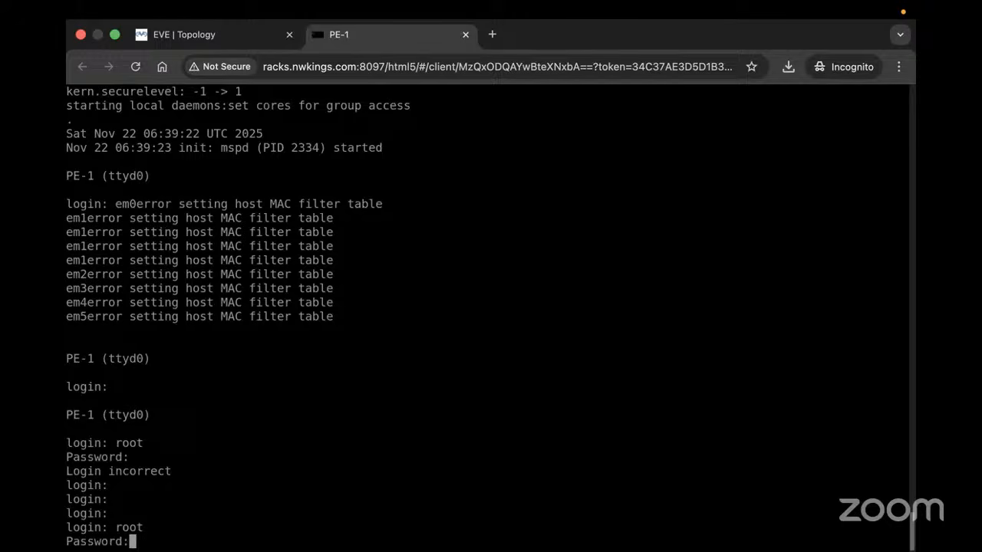
pyautogui.press('Return')
pyautogui.press('Return')
pyautogui.press('Return')
pyautogui.press('Return')
pyautogui.press('Return')
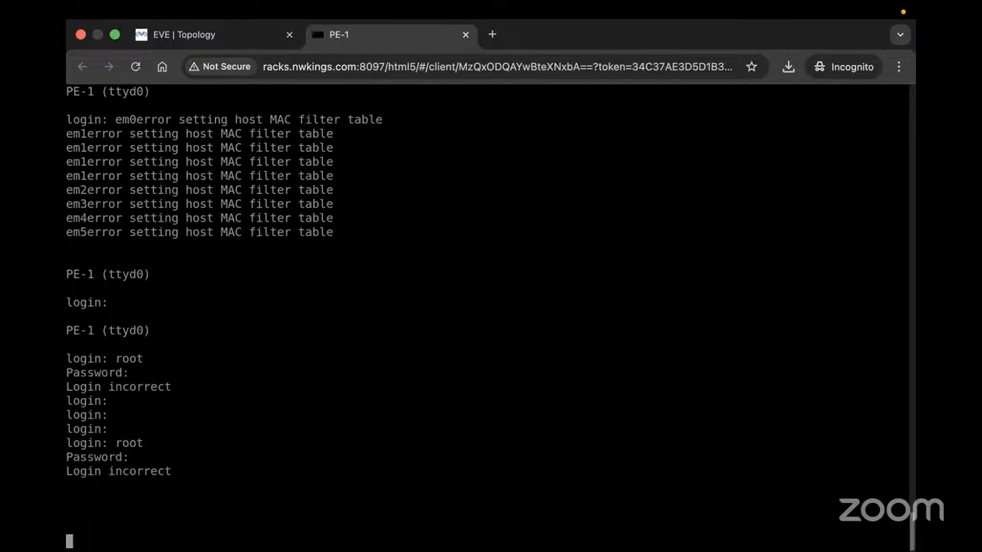
pyautogui.hotkey('ctrl', 'c')
pyautogui.press('ctrl+super+space')
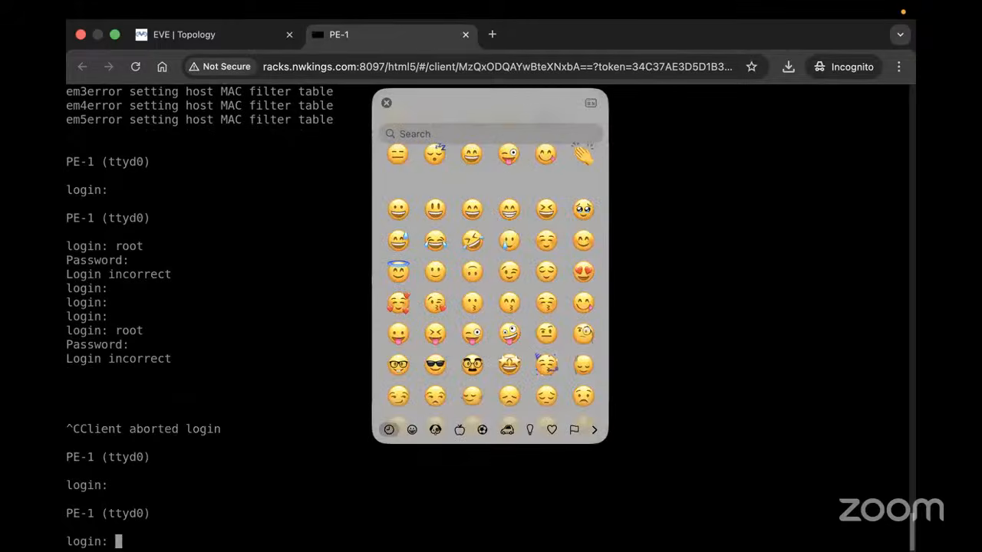
pyautogui.click(385, 102)
# Log in to PE-1 as root and run 'cli' to reach the root@PE-1> prompt
pyautogui.write('root')
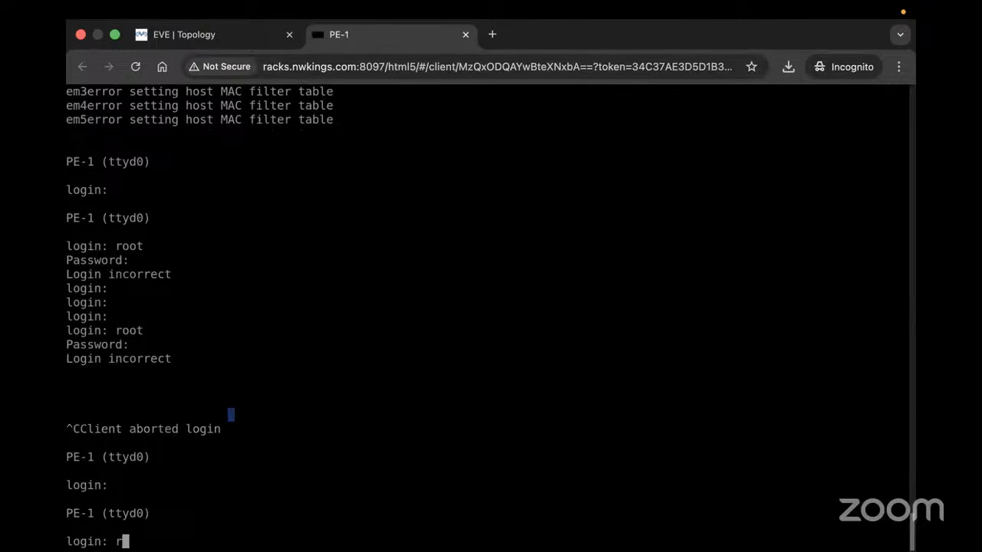
pyautogui.press('Return')
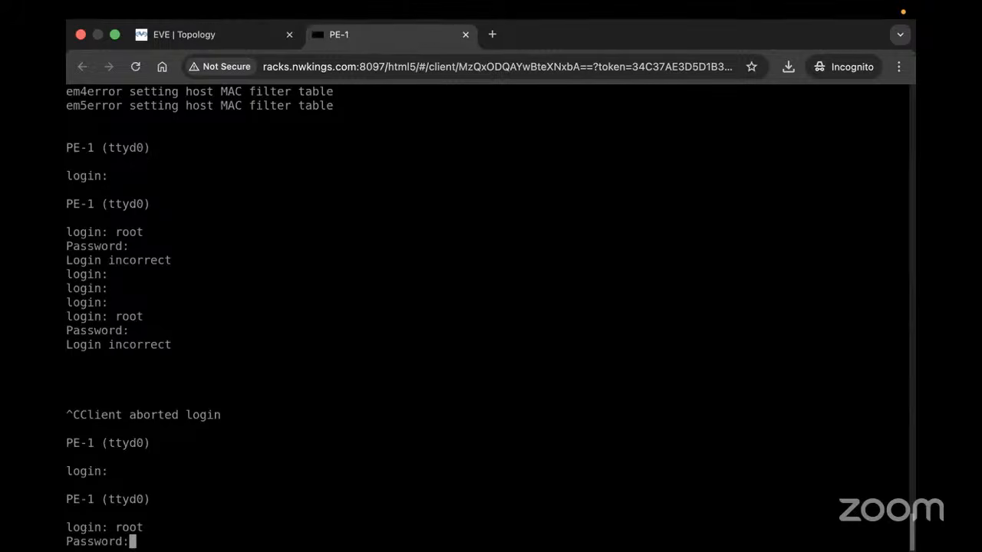
pyautogui.press('Return')
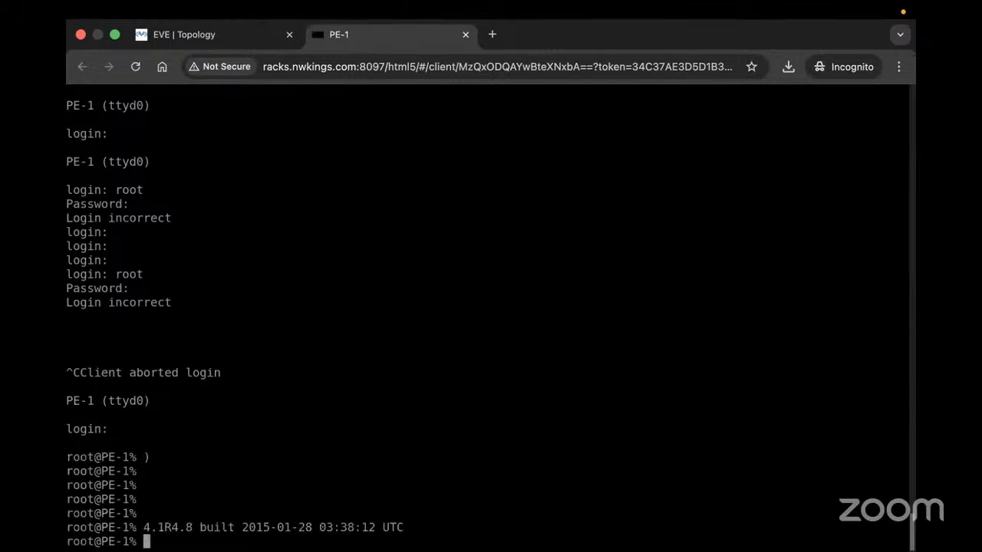
pyautogui.press('Return')
pyautogui.press('Return')
pyautogui.press('Return')
pyautogui.write('cli')
pyautogui.press('Return')
pyautogui.press('Return')
pyautogui.press('Return')
pyautogui.press('Return')
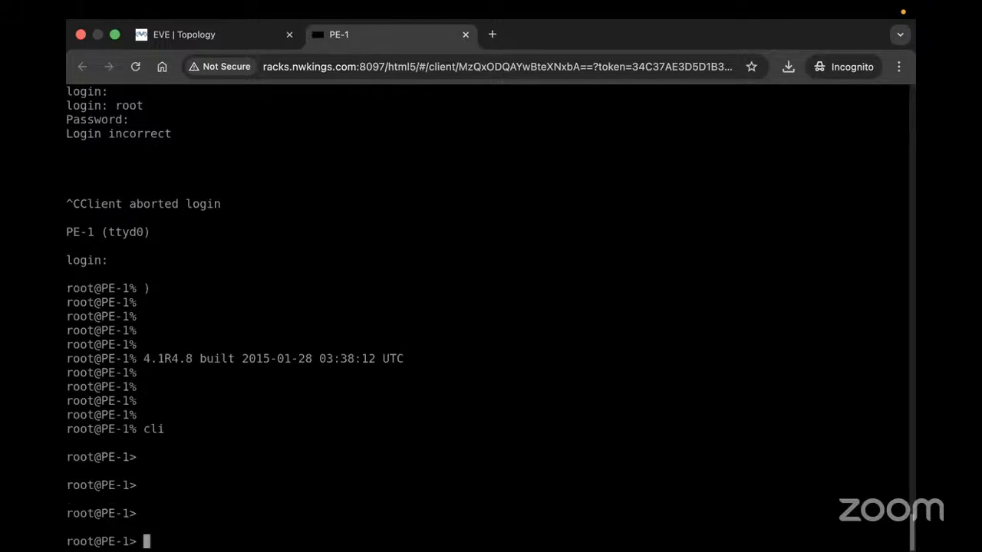
pyautogui.press('Return')
pyautogui.press('Return')
pyautogui.press('Return')
pyautogui.press('Return')
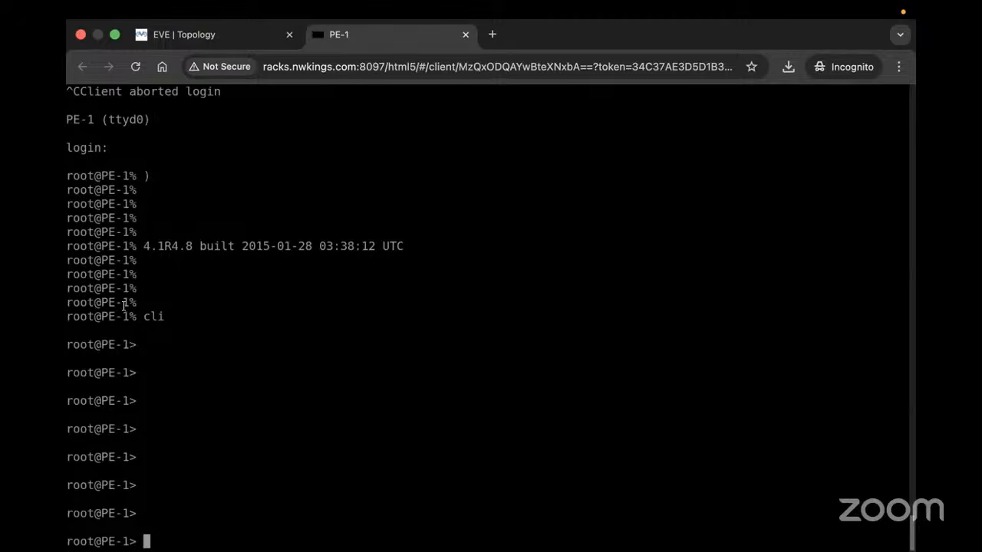
# Run 'show version | match :' on PE-1, confirming model vmx with Junos 14.1R4.8
pyautogui.write('ex')
pyautogui.press('BackSpace')
pyautogui.press('BackSpace')
pyautogui.write('show')
pyautogui.press('BackSpace')
pyautogui.press('BackSpace')
pyautogui.press('BackSpace')
pyautogui.press('BackSpace')
pyautogui.press('BackSpace')
pyautogui.write('show interfaces t')
pyautogui.press('BackSpace')
pyautogui.press('BackSpace')
pyautogui.press('BackSpace')
pyautogui.press('BackSpace')
pyautogui.press('BackSpace')
pyautogui.press('BackSpace')
pyautogui.press('BackSpace')
pyautogui.press('BackSpace')
pyautogui.press('BackSpace')
pyautogui.press('BackSpace')
pyautogui.press('BackSpace')
pyautogui.press('BackSpace')
pyautogui.press('BackSpace')
pyautogui.press('BackSpace')
pyautogui.press('BackSpace')
pyautogui.press('BackSpace')
pyautogui.press('BackSpace')
pyautogui.write('show version }')
pyautogui.press('Return')
pyautogui.write('ma')
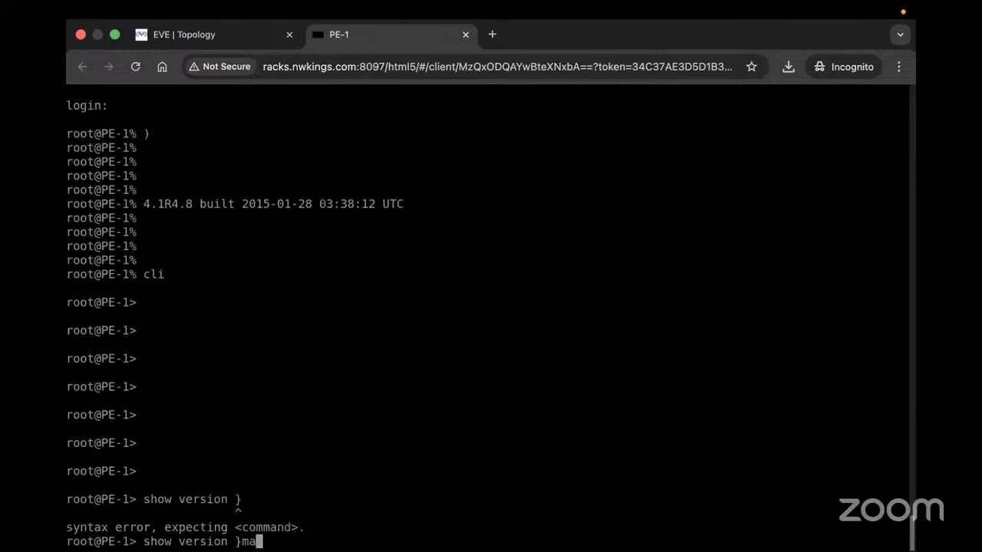
pyautogui.press('Return')
pyautogui.press('BackSpace')
pyautogui.press('BackSpace')
pyautogui.press('BackSpace')
pyautogui.write('| ')
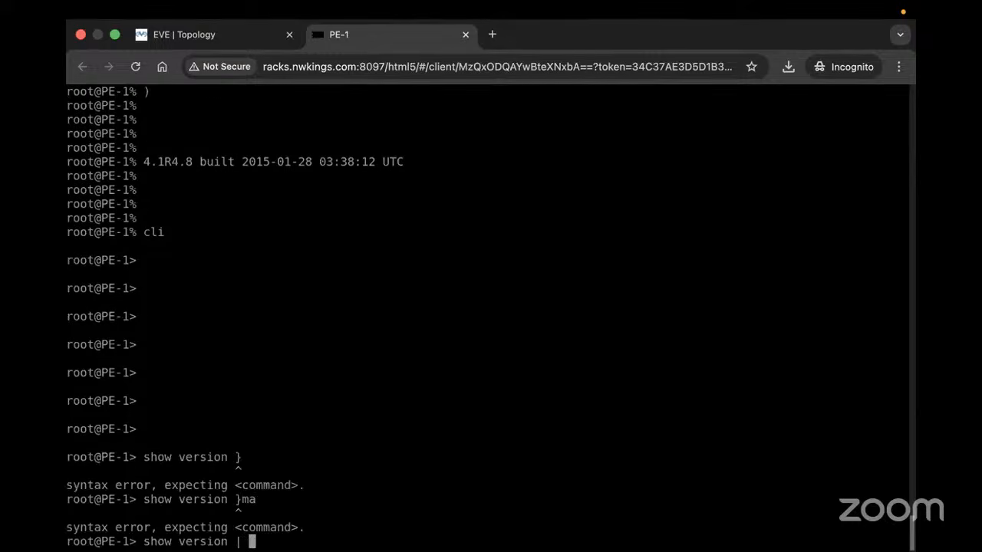
pyautogui.write('match :')
pyautogui.press('Return')
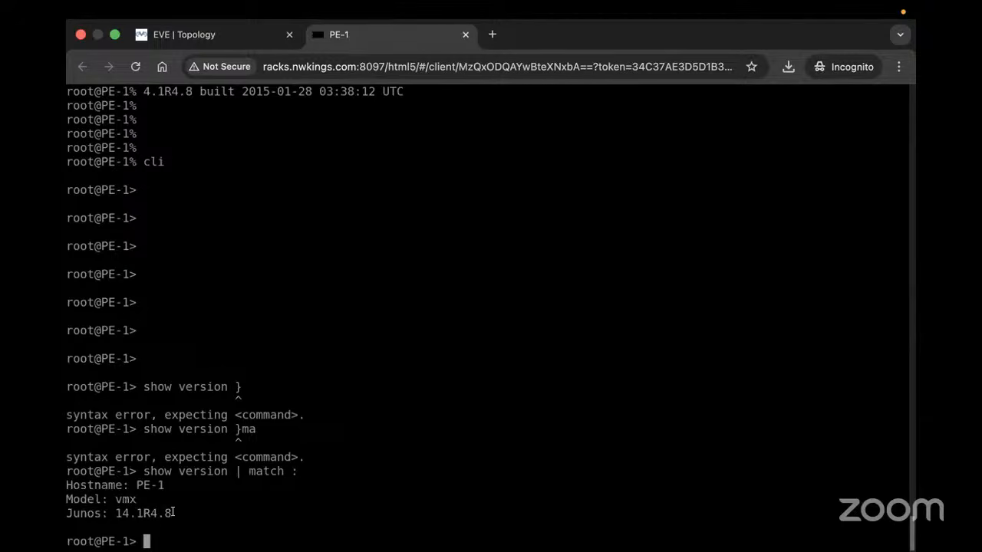
pyautogui.moveTo(177, 513); pyautogui.dragTo(136, 499)
# Exit to the PE-1 shell and re-enter the Junos CLI with 'cli'
pyautogui.write('exit')
pyautogui.press('Return')
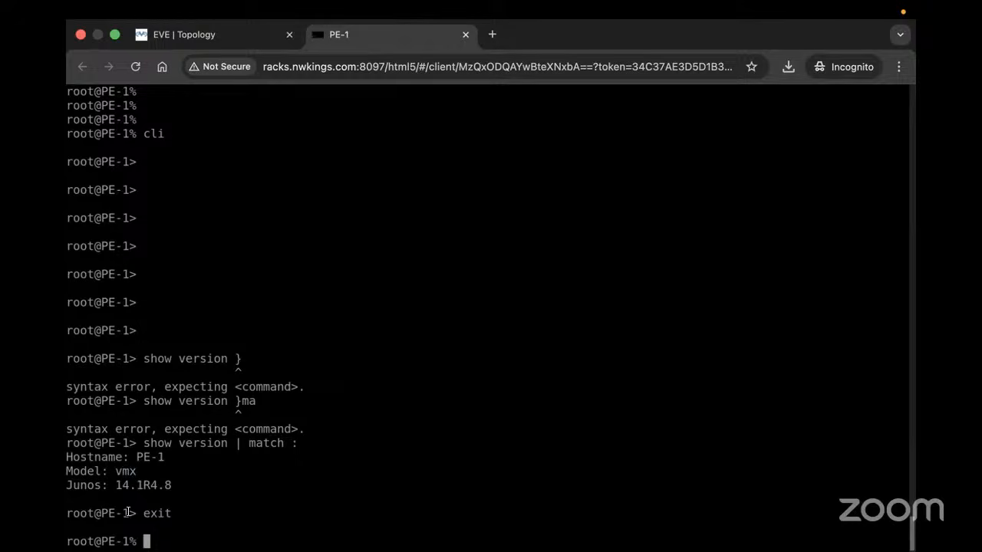
pyautogui.moveTo(122, 541); pyautogui.dragTo(136, 541)
pyautogui.write('cli')
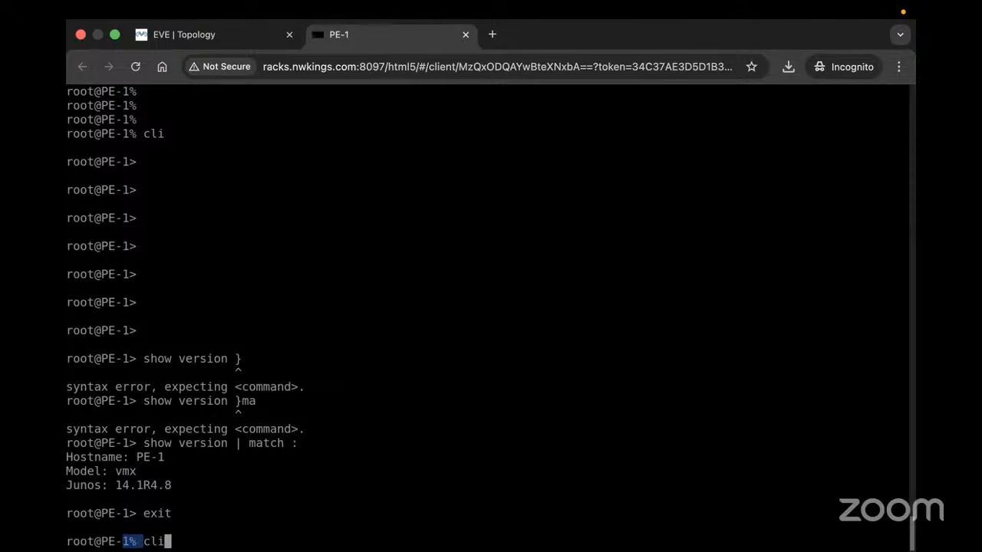
pyautogui.press('Return')
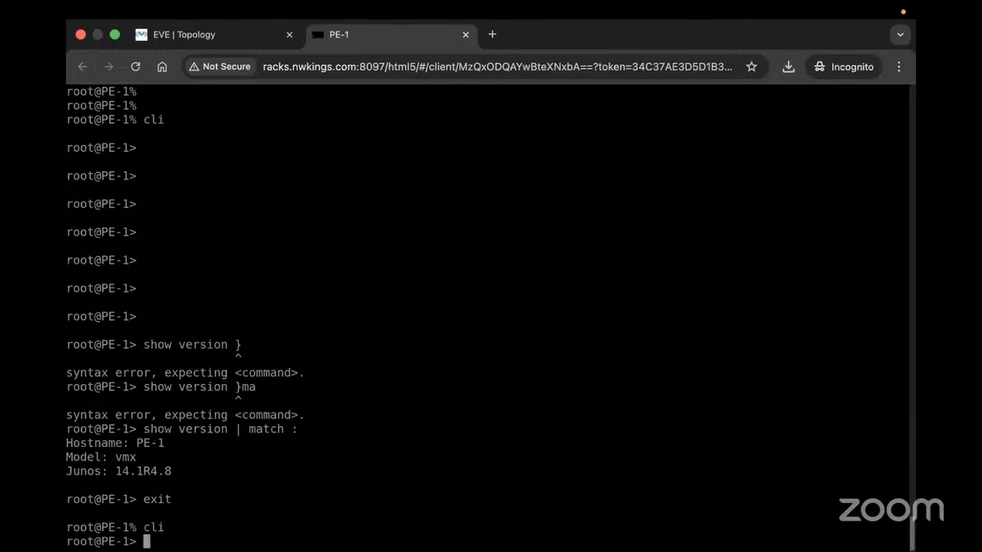
# Exit to PE-1's shell and list the home directory with 'ls -l'
pyautogui.write('cli')
pyautogui.press('Return')
pyautogui.write('exit')
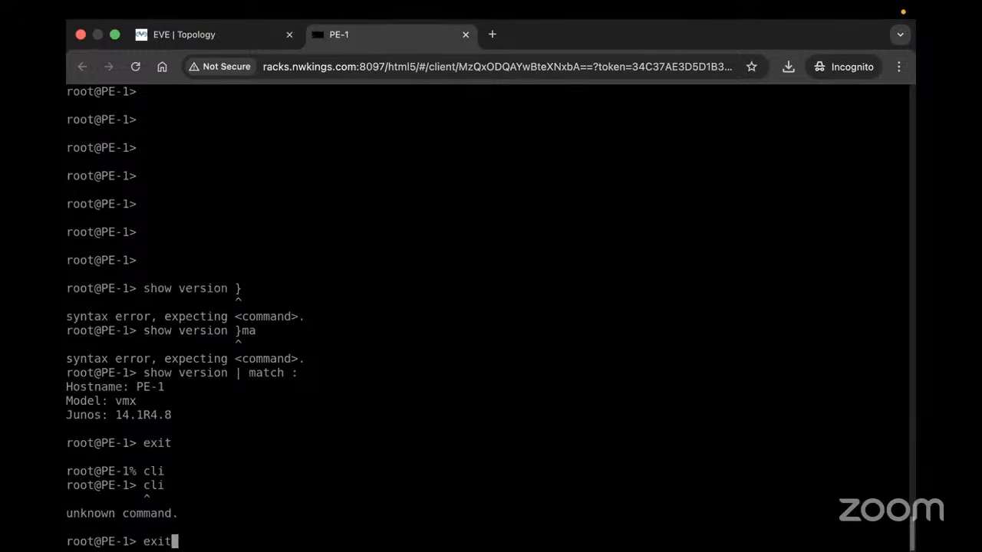
pyautogui.press('Return')
pyautogui.write('cd ')
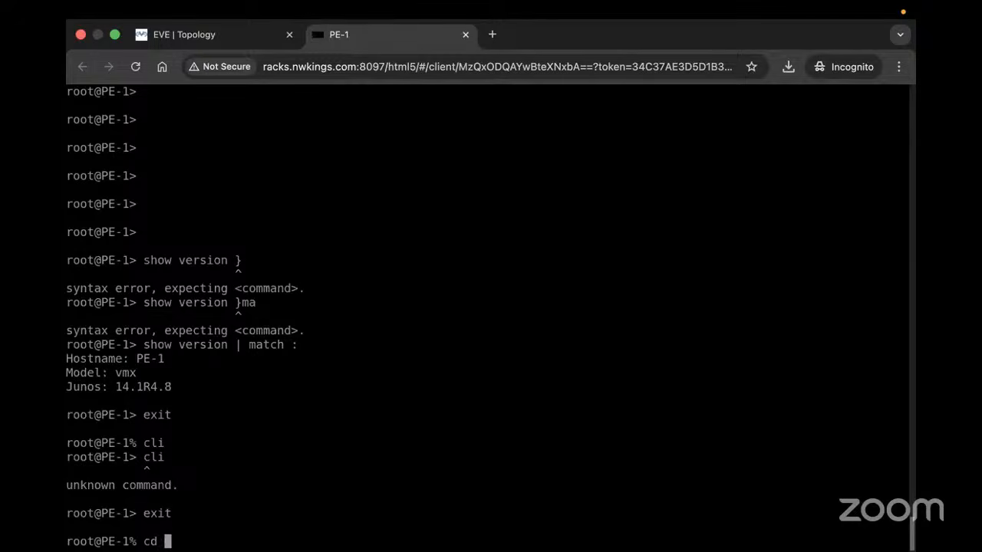
pyautogui.write('/var/')
pyautogui.press('Return')
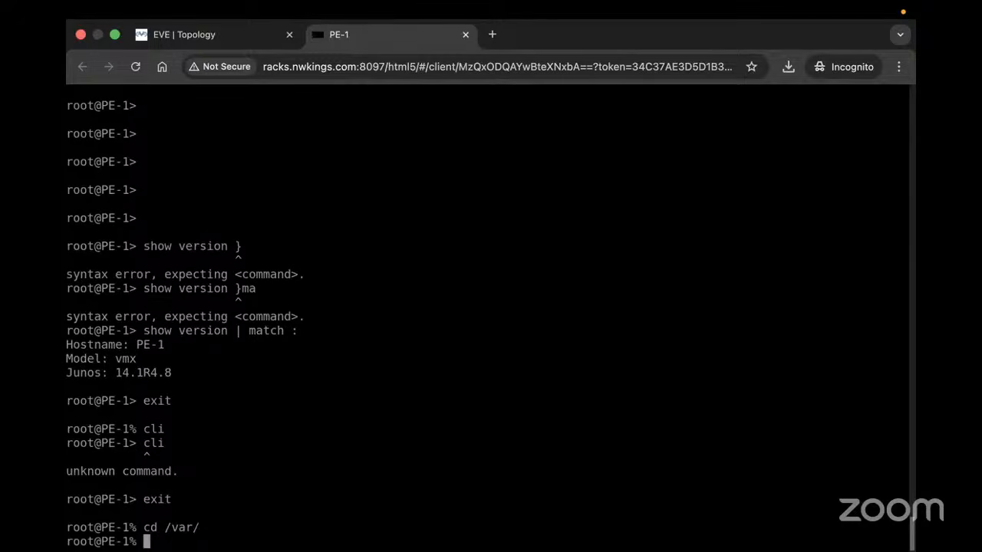
pyautogui.write('cd')
pyautogui.press('Return')
pyautogui.write('ls -l')
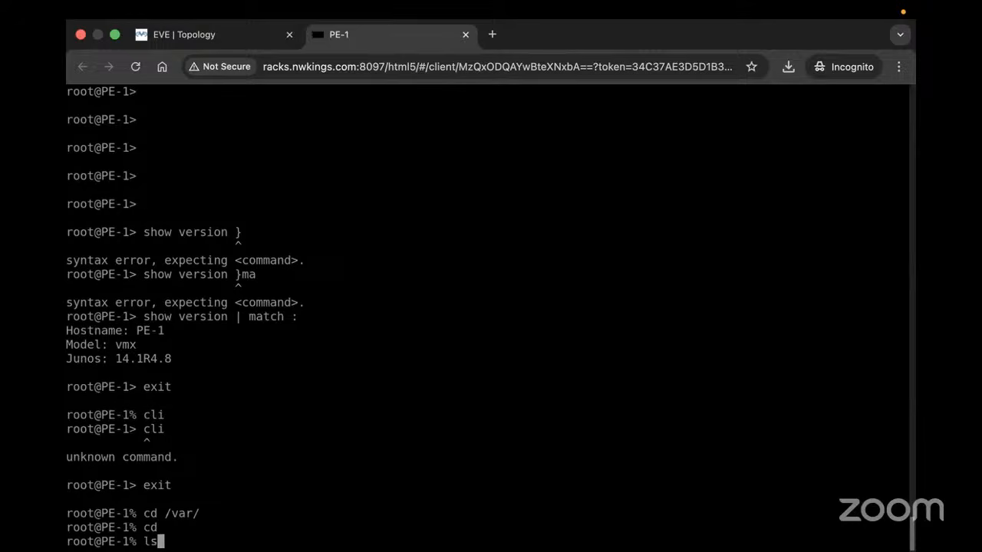
pyautogui.press('Return')
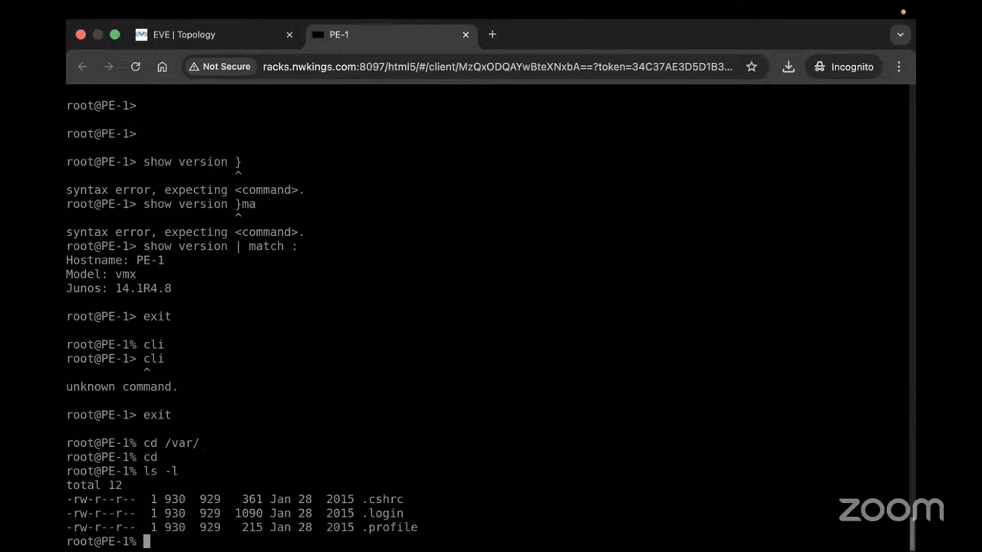
# Change to /var, list it with 'ls -l', then return to the Junos CLI
pyautogui.write('cd / va')
pyautogui.press('BackSpace')
pyautogui.press('BackSpace')
pyautogui.press('BackSpace')
pyautogui.write('var')
pyautogui.press('Return')
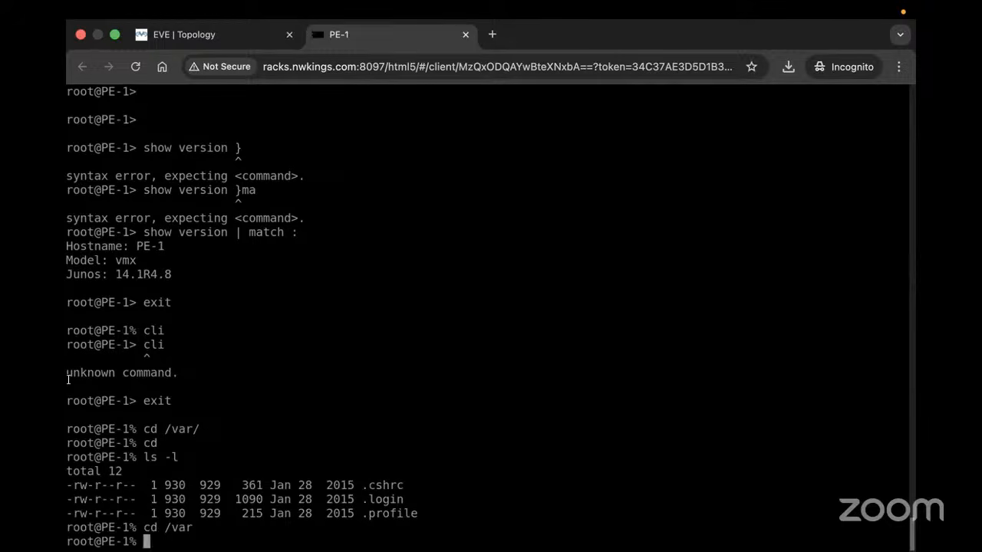
pyautogui.write('ls -l')
pyautogui.press('Return')
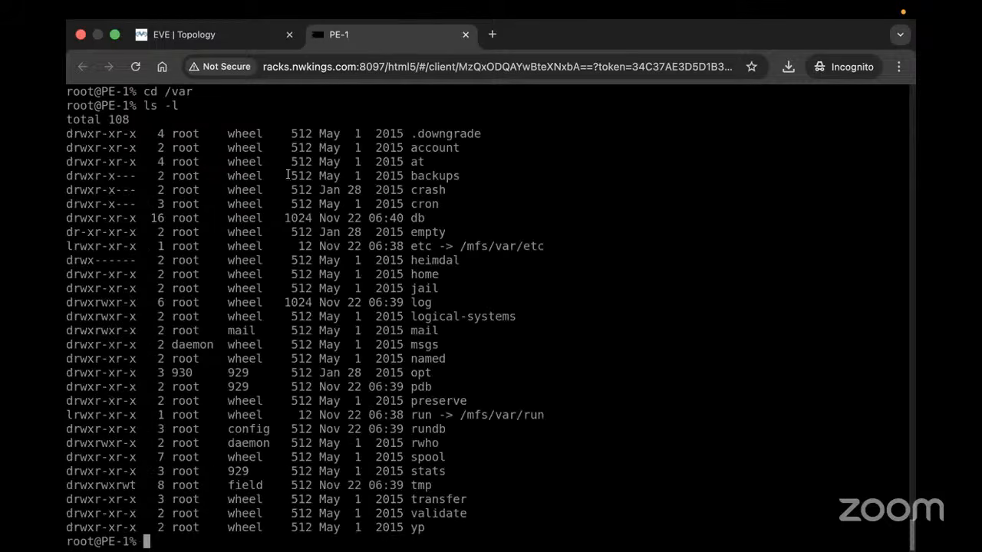
pyautogui.moveTo(197, 146); pyautogui.dragTo(311, 232)
pyautogui.moveTo(422, 354); pyautogui.dragTo(522, 471)
pyautogui.moveTo(472, 513); pyautogui.dragTo(134, 161)
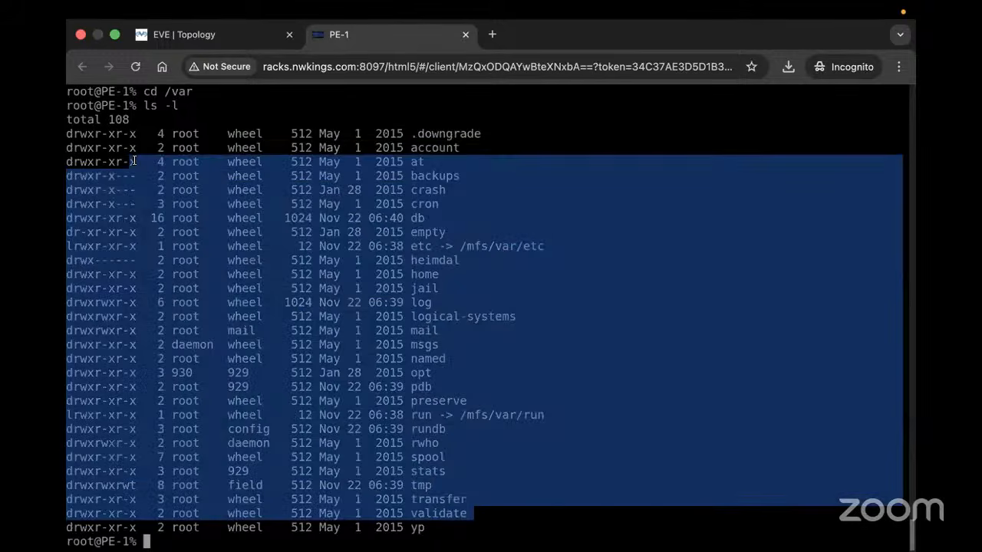
pyautogui.write('cli')
pyautogui.press('Return')
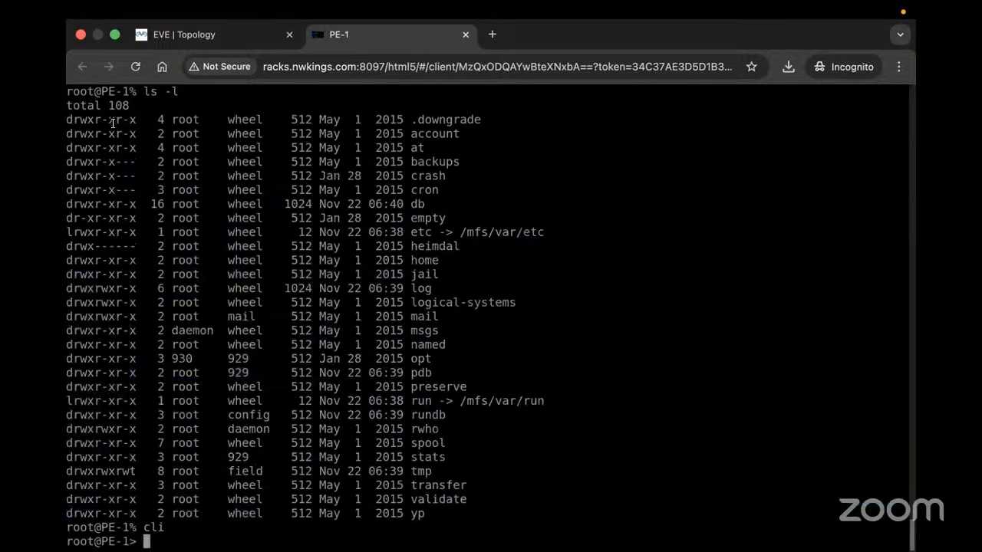
# Run 'show interfaces terse | match inet', showing ge-0/0/1.0 at 10.0.11.2/30 and lo0.0 at 10.0.255.2
pyautogui.moveTo(95, 119); pyautogui.dragTo(875, 506)
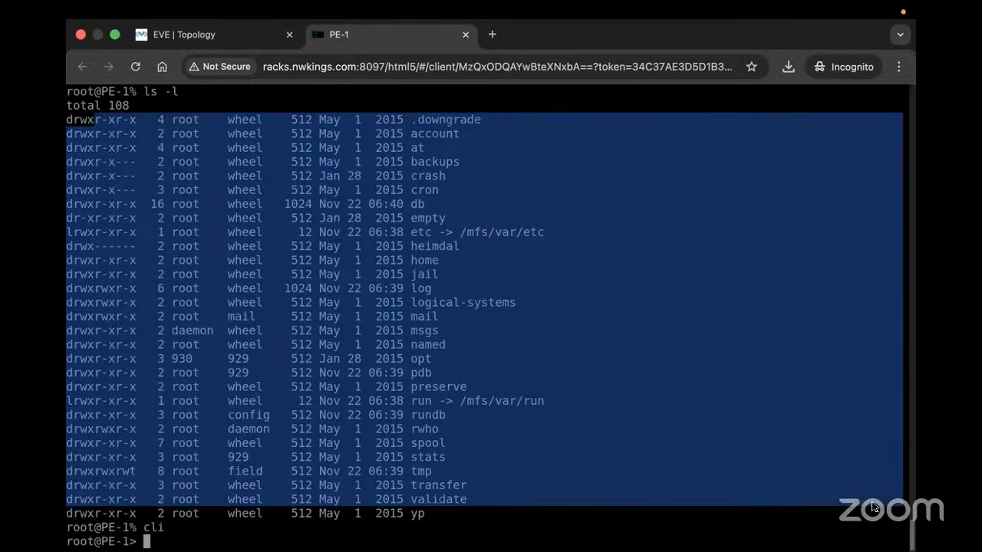
pyautogui.click(611, 444)
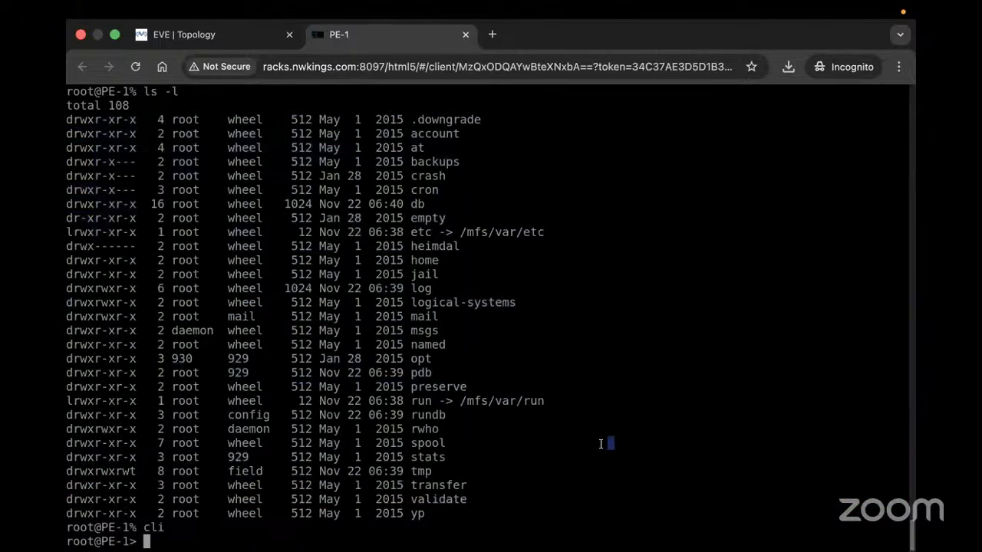
pyautogui.write('show interfaces terse ')
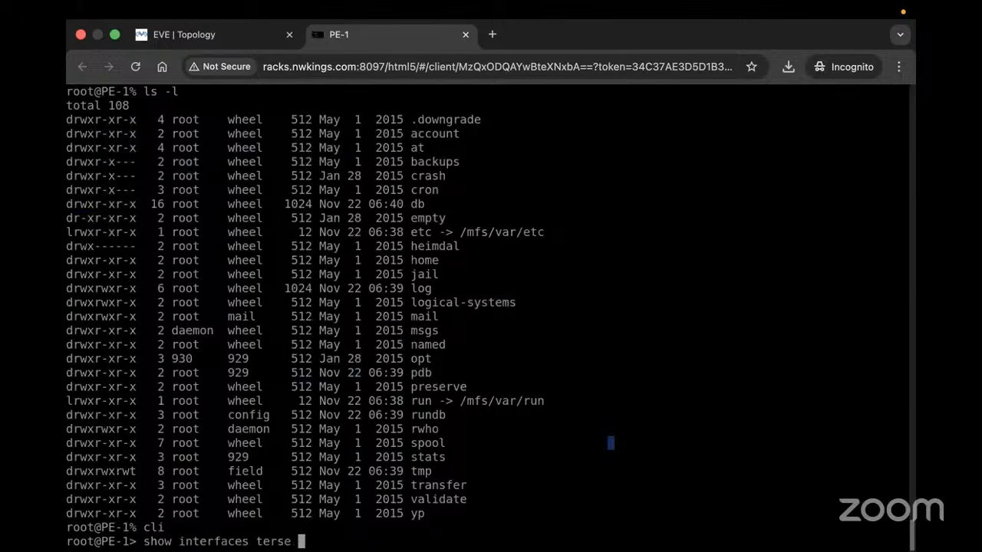
pyautogui.write('| match inet')
pyautogui.press('Return')
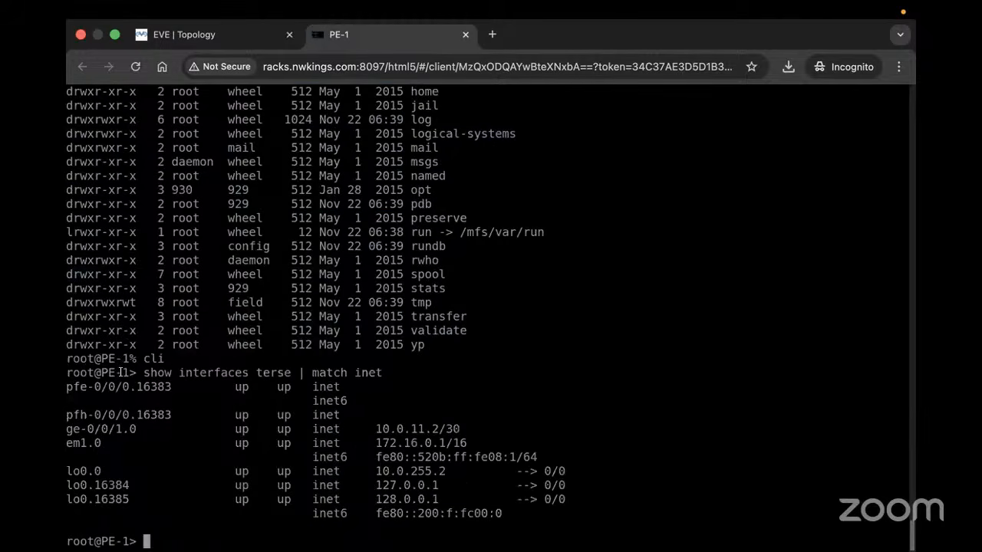
pyautogui.moveTo(121, 372); pyautogui.dragTo(605, 505)
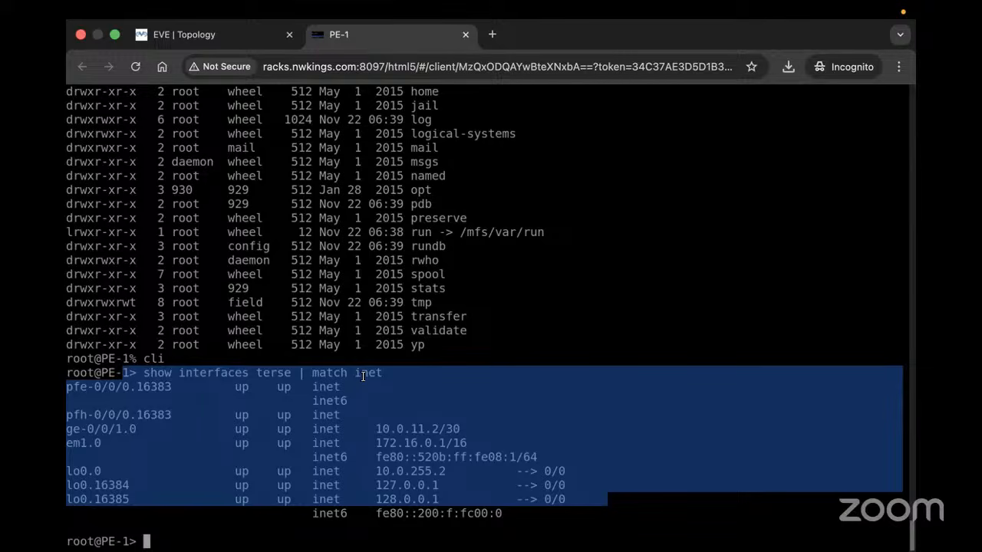
pyautogui.write('show ro')
pyautogui.press('BackSpace')
pyautogui.press('BackSpace')
pyautogui.write('interfaces terse |}')
pyautogui.press('Return')
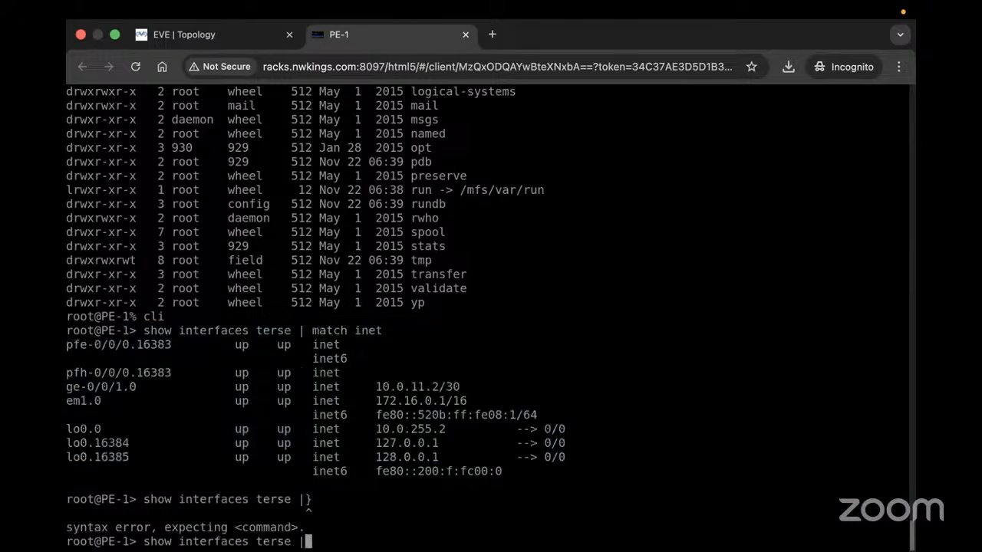
pyautogui.write('| match inet')
pyautogui.press('Return')
# Run 'show interfaces' on PE-1, page through the output, and select the em1.0 entry
pyautogui.write('show interfaces terse')
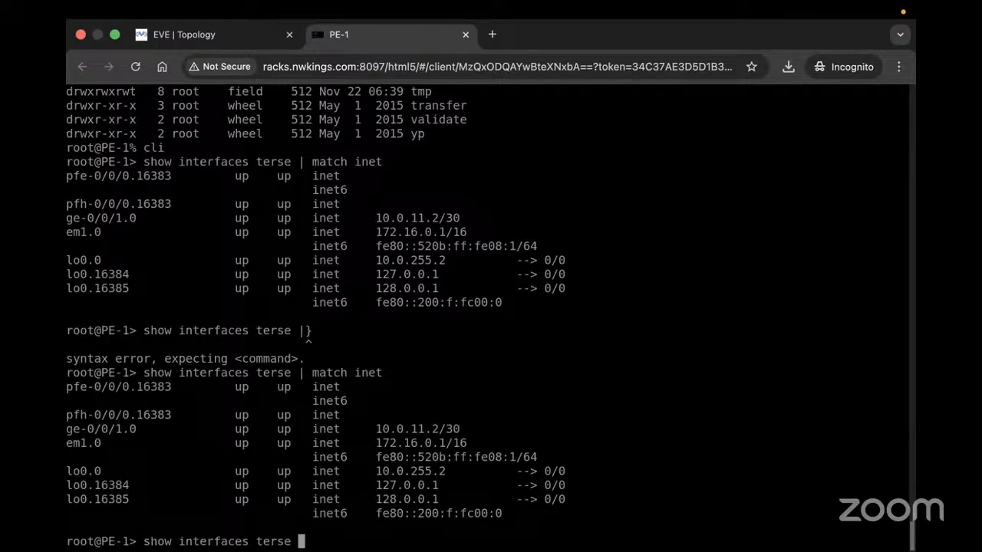
pyautogui.press('Return')
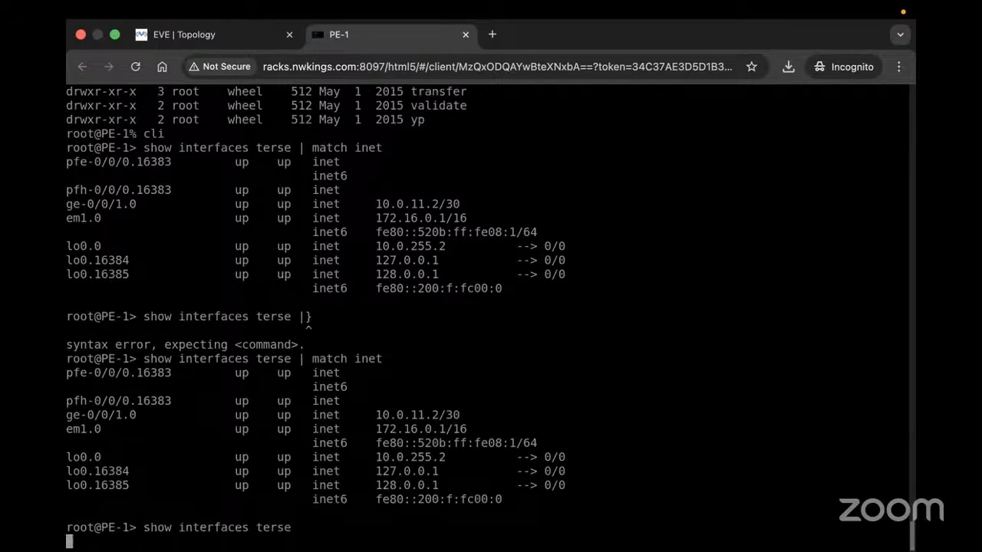
pyautogui.press('space')
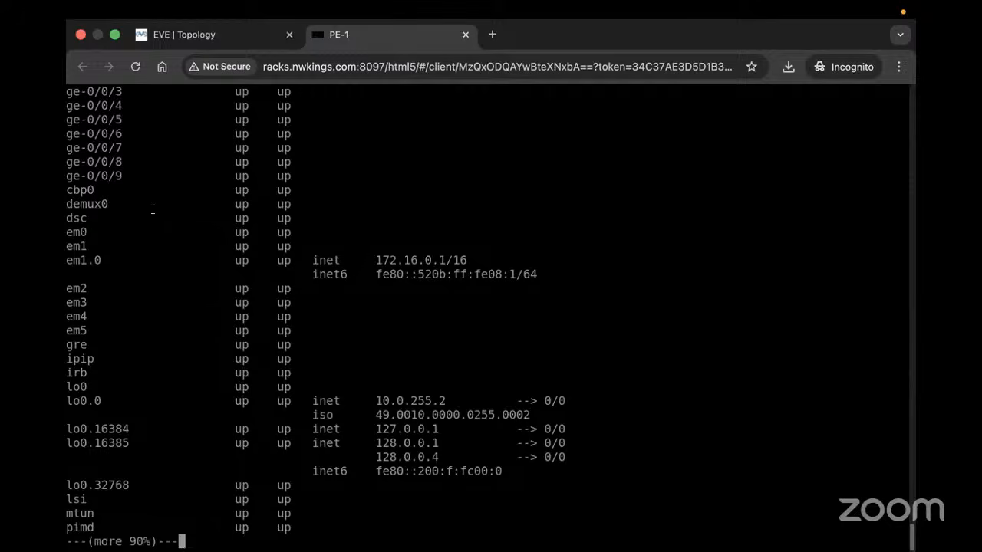
pyautogui.press('space')
pyautogui.scroll(5, 147, 204)
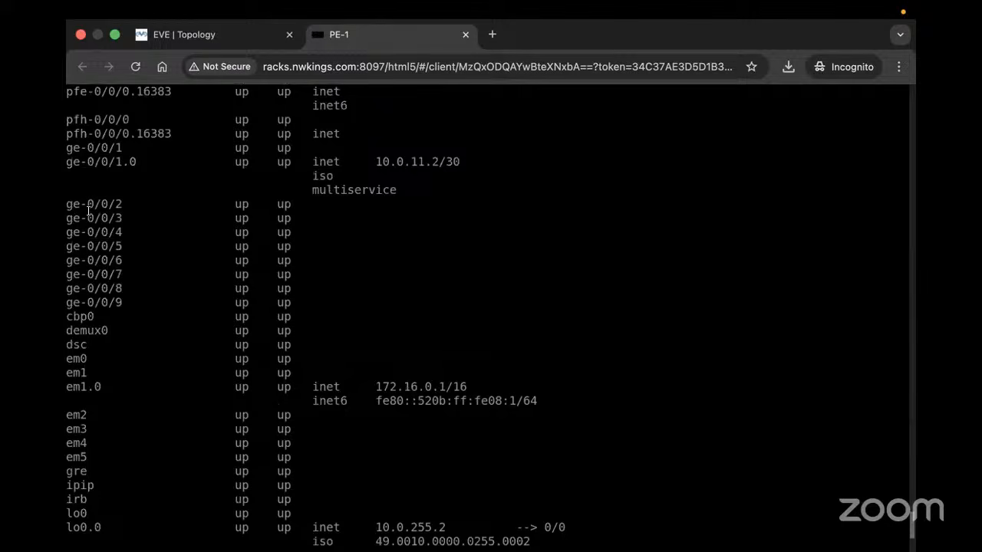
pyautogui.scroll(1, 88, 210)
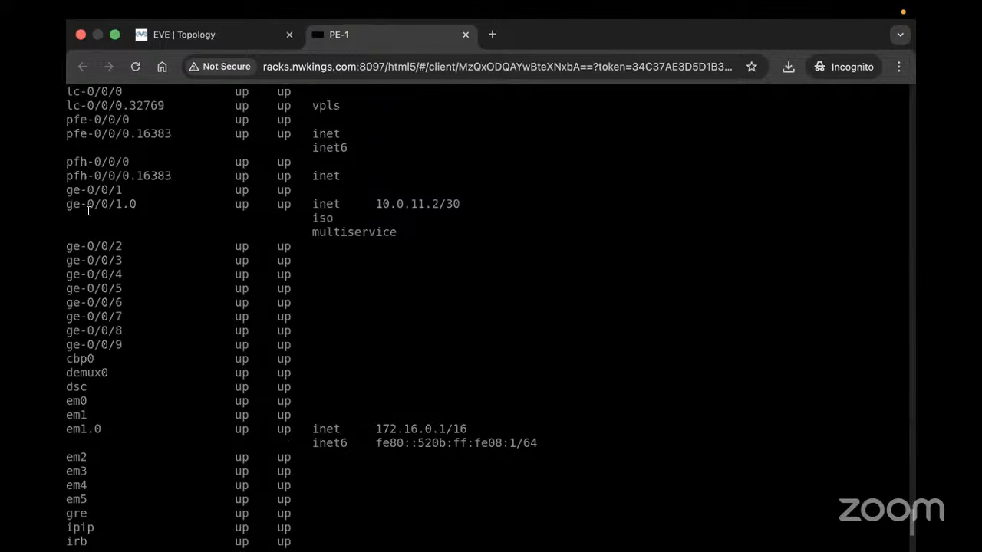
pyautogui.scroll(2, 88, 211)
pyautogui.scroll(-2, 155, 312)
pyautogui.moveTo(70, 424); pyautogui.dragTo(116, 436)
pyautogui.doubleClick(97, 430)
# Review lo0.0 with ISO address 49.0010.0000.0255.0002, then start another show command
pyautogui.scroll(2, 243, 382)
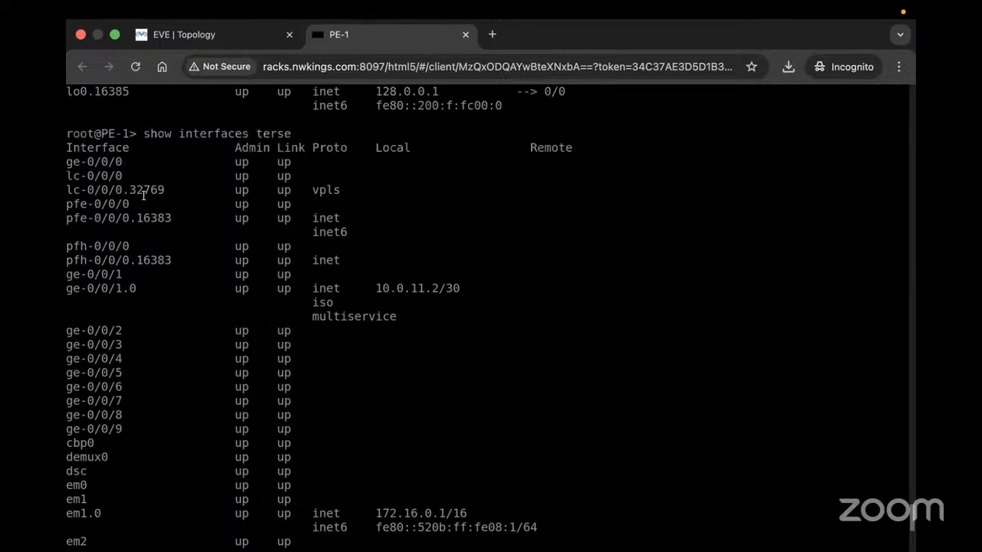
pyautogui.scroll(-8, 407, 343)
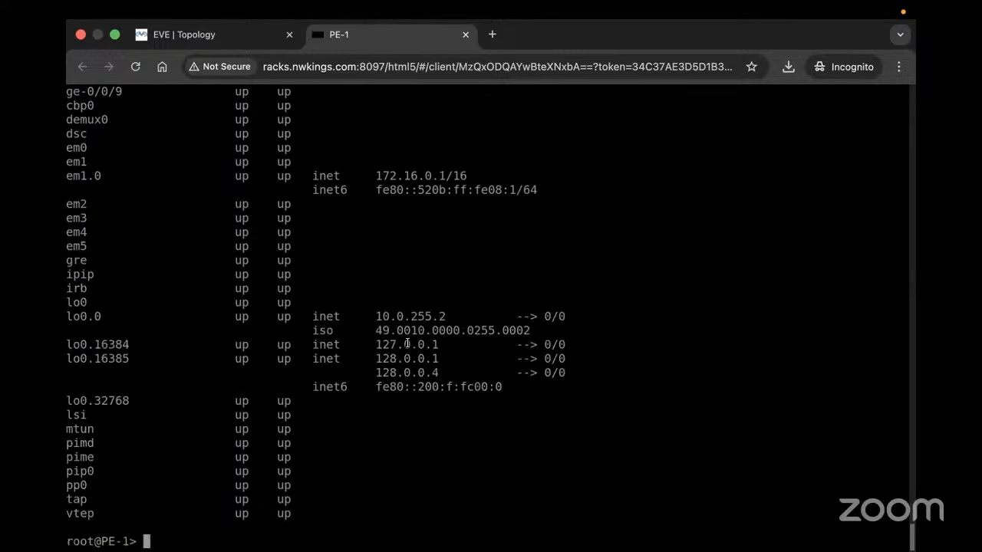
pyautogui.write('show')
pyautogui.press('super+Tab')
pyautogui.press('super+shift+Tab')
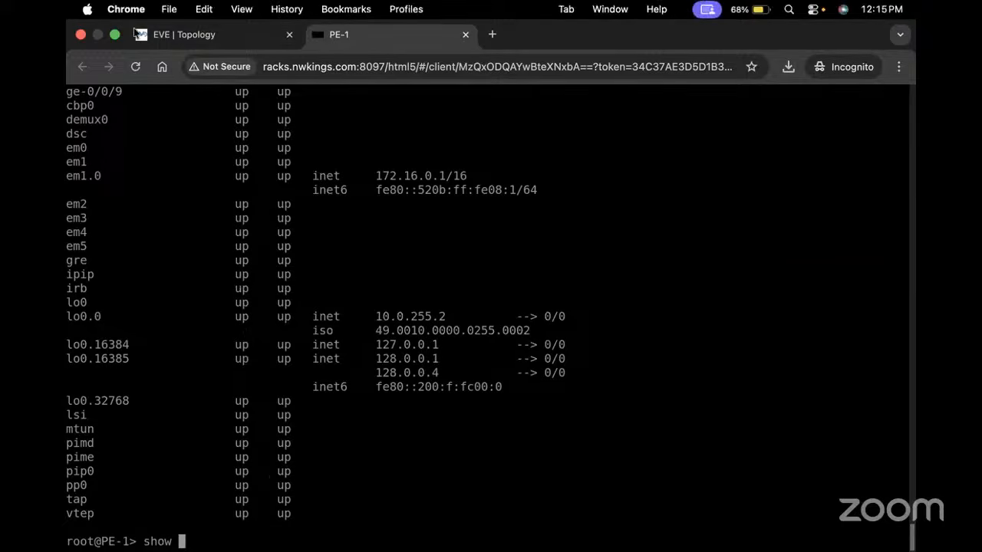
pyautogui.click(116, 35)
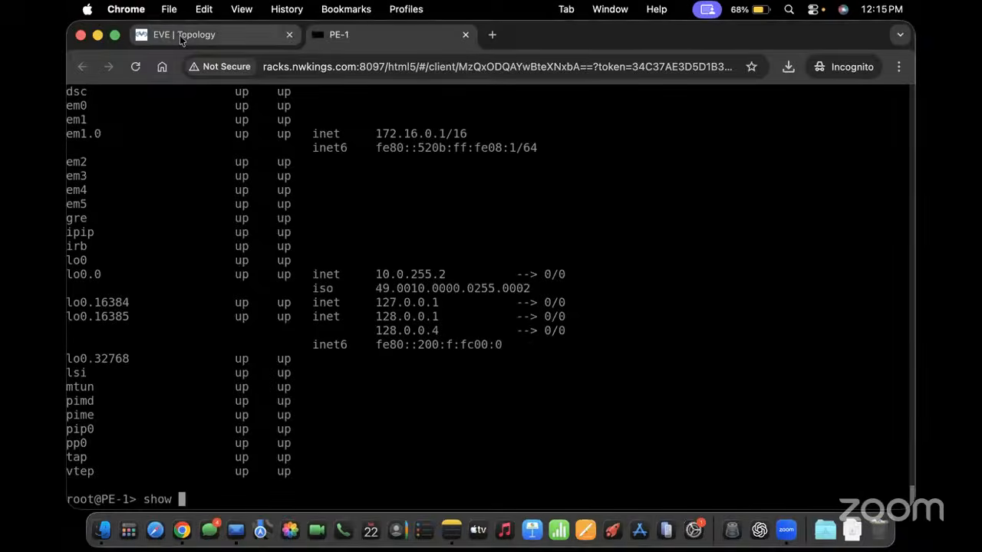
pyautogui.click(180, 36)
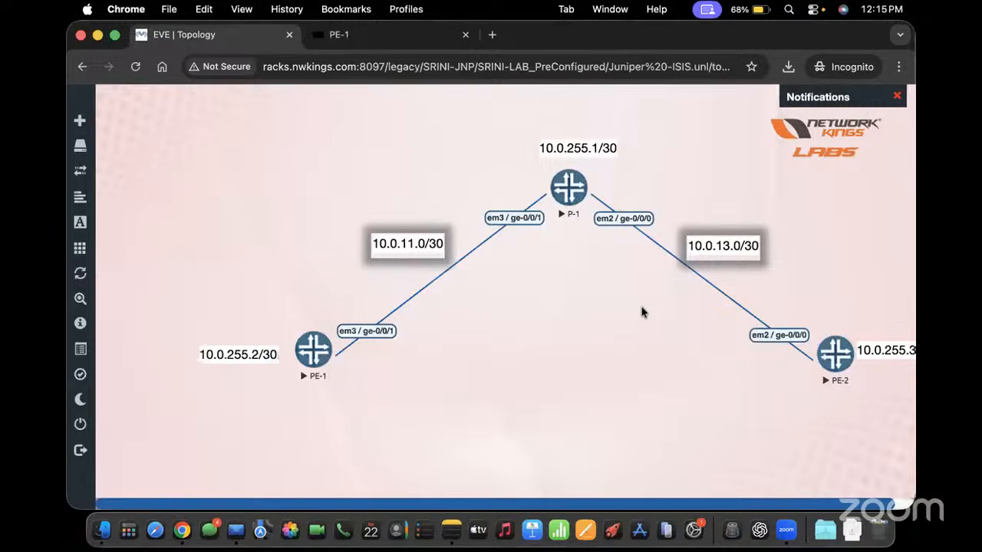
# Open PE-1's console and try displaying its configuration in set format
pyautogui.moveTo(119, 371)
pyautogui.click(326, 357)
pyautogui.write('show ')
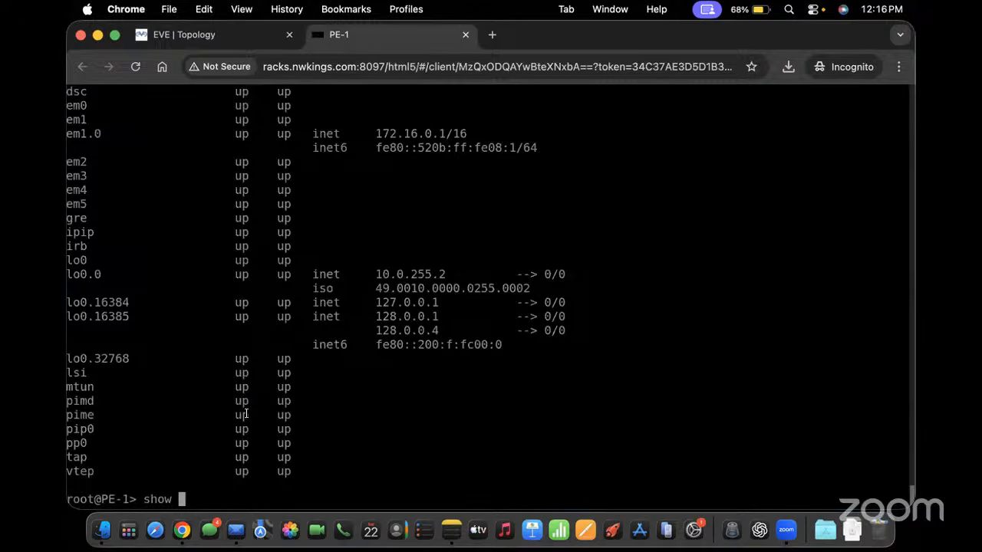
pyautogui.write('configuration }')
pyautogui.press('Return')
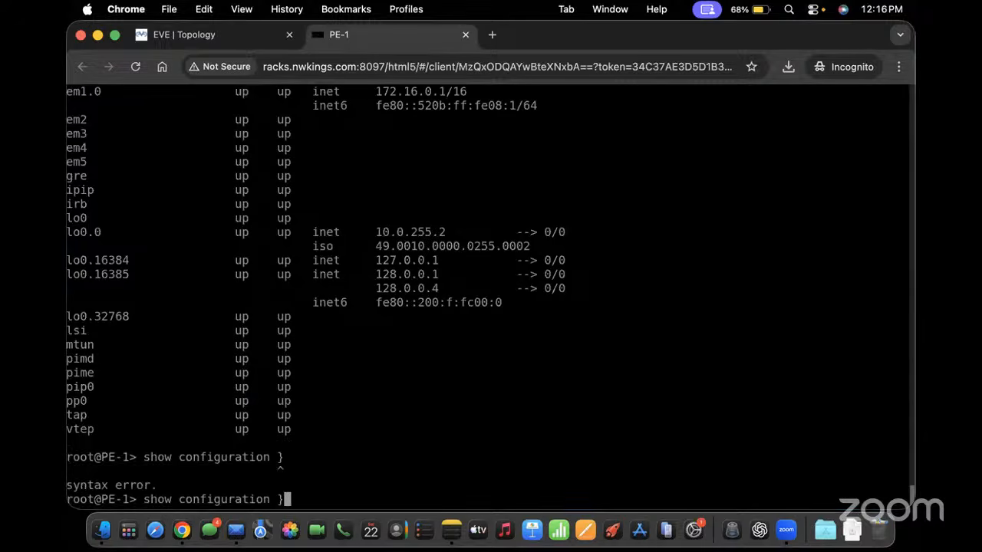
pyautogui.press('BackSpace')
pyautogui.write('| display set ')
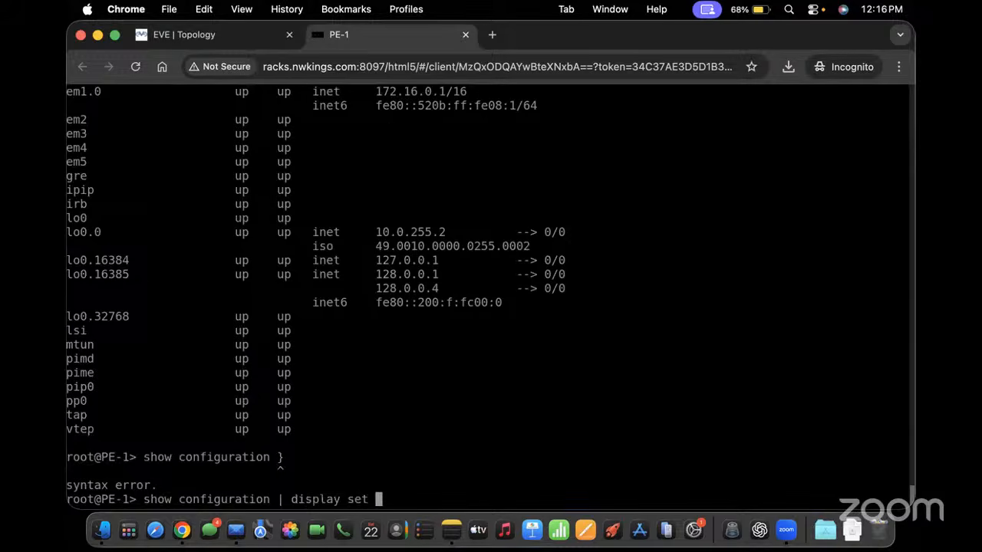
pyautogui.write('|}')
pyautogui.press('Return')
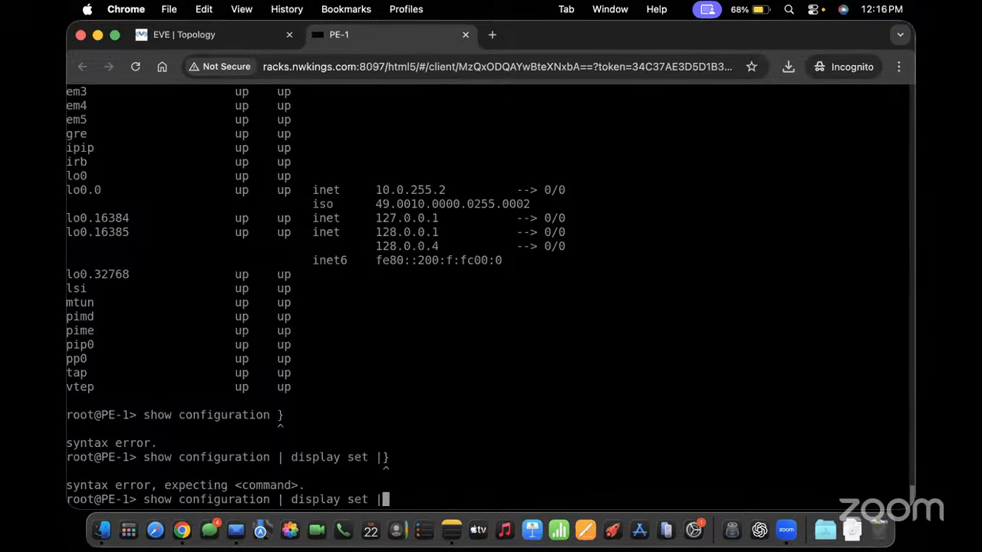
pyautogui.press('BackSpace')
pyautogui.press('BackSpace')
pyautogui.press('BackSpace')
pyautogui.press('BackSpace')
pyautogui.press('BackSpace')
pyautogui.press('BackSpace')
pyautogui.press('BackSpace')
pyautogui.press('BackSpace')
pyautogui.press('BackSpace')
pyautogui.press('BackSpace')
pyautogui.press('BackSpace')
pyautogui.press('BackSpace')
pyautogui.press('BackSpace')
pyautogui.press('BackSpace')
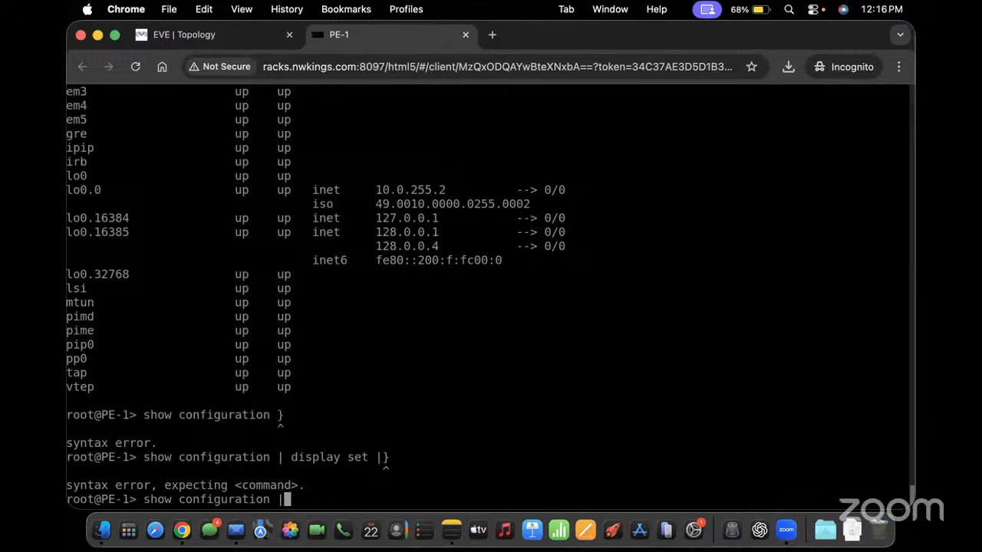
pyautogui.press('BackSpace')
# Run 'show configuration protocols isis | display set', showing ge-0/0/1.0 and passive lo0.0
pyautogui.write('protocols i')
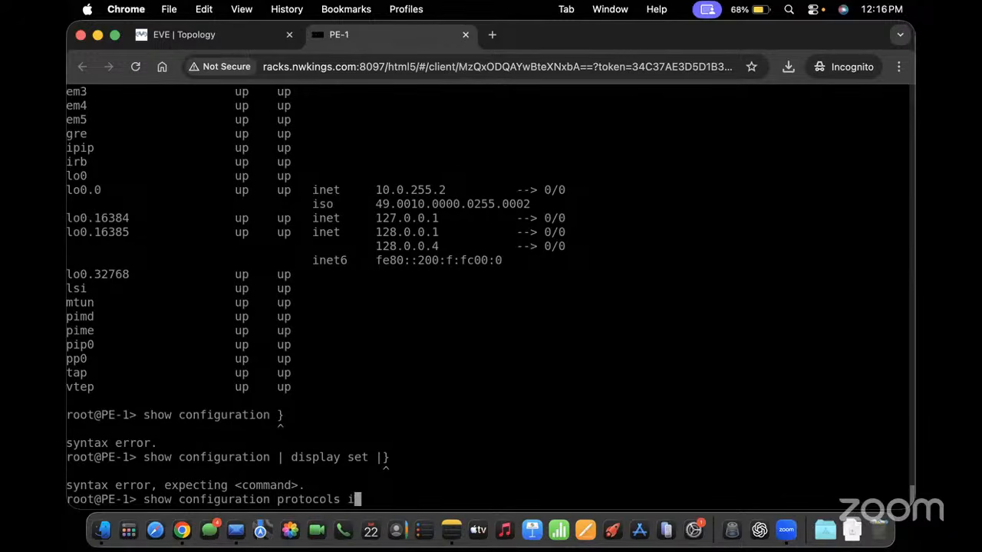
pyautogui.write('sis }')
pyautogui.press('Return')
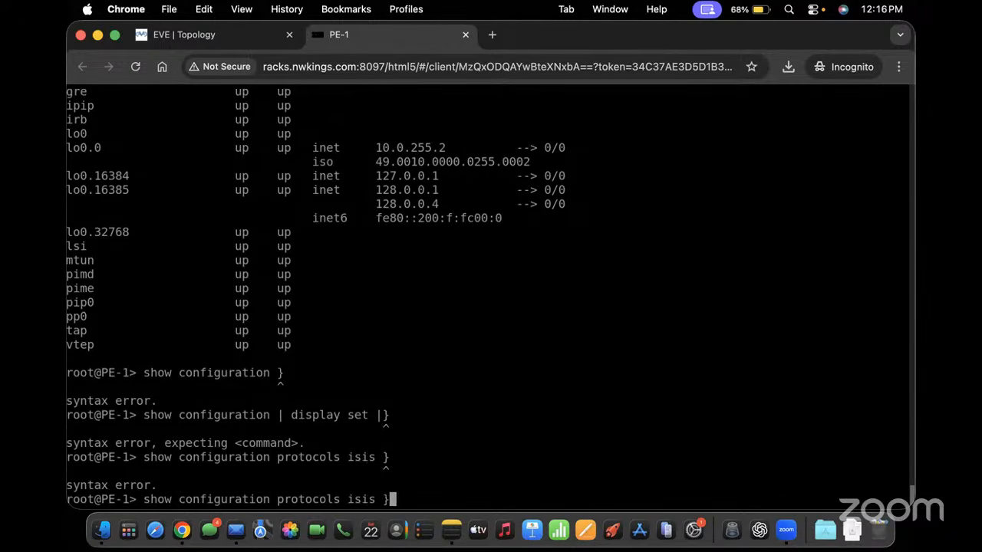
pyautogui.write('di')
pyautogui.press('Return')
pyautogui.press('BackSpace')
pyautogui.press('BackSpace')
pyautogui.press('BackSpace')
pyautogui.write('| display')
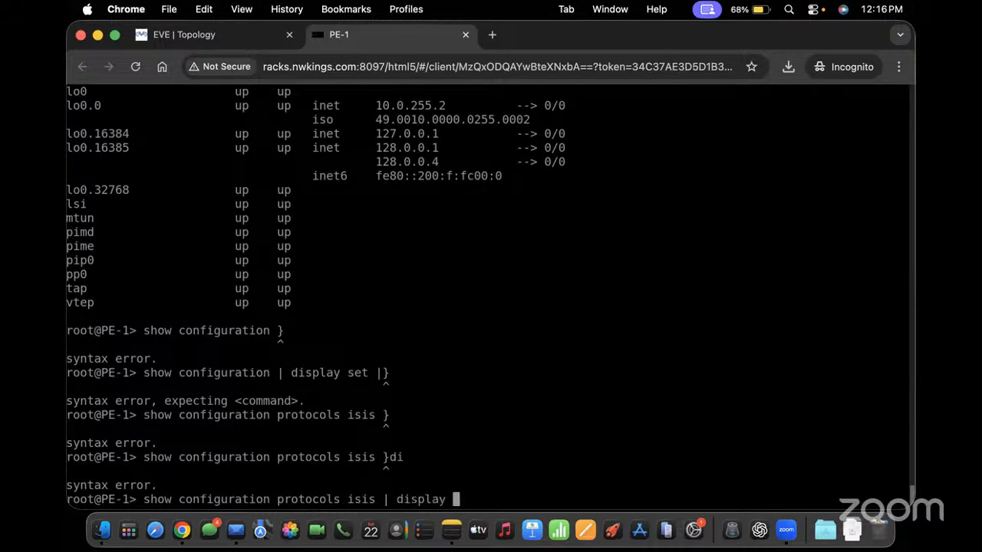
pyautogui.press('Return')
pyautogui.press('Up')
pyautogui.write('set')
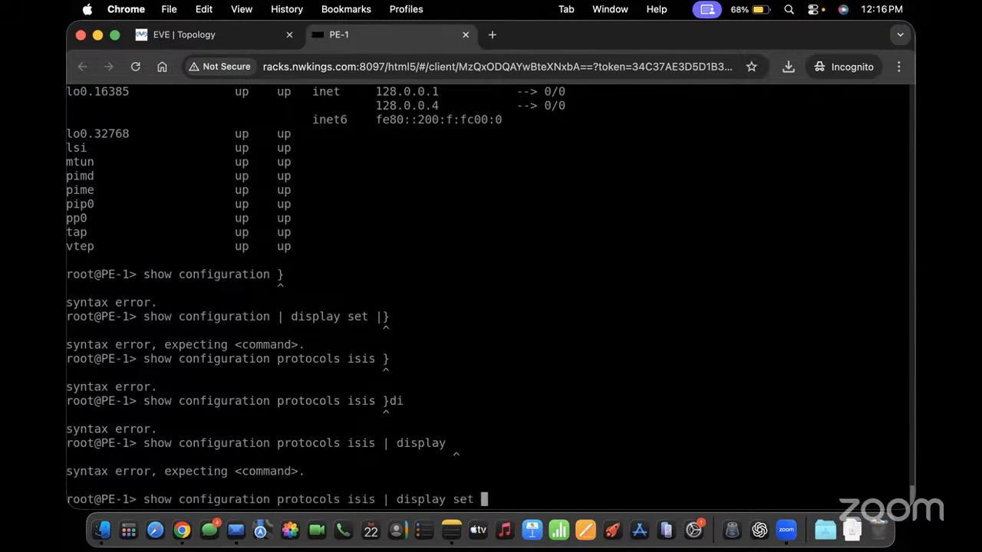
pyautogui.press('Return')
pyautogui.write("'")
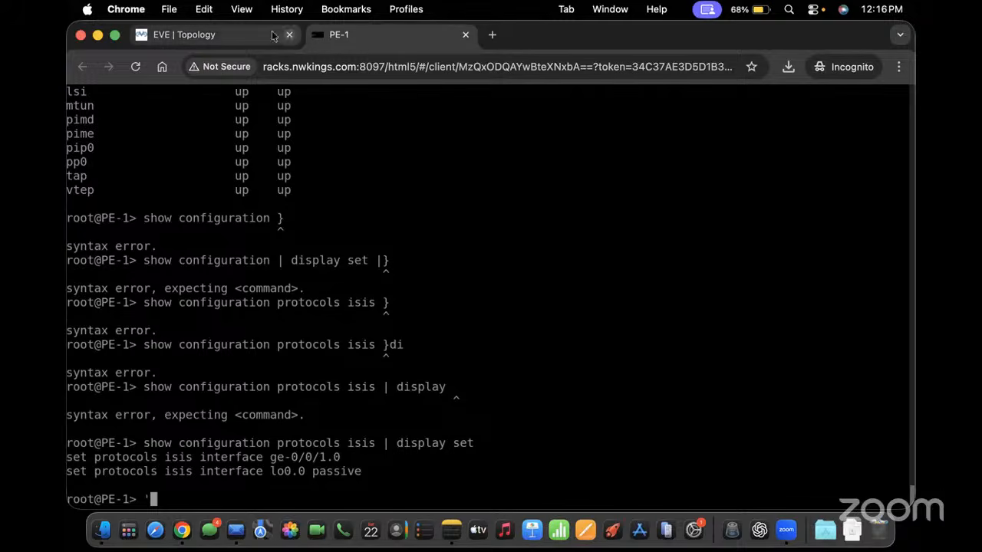
# On the EVE | Topology tab, move PE-1 and PE-2 level with P-1, then open PE-2's console
pyautogui.click(246, 34)
pyautogui.moveTo(314, 341); pyautogui.dragTo(279, 192)
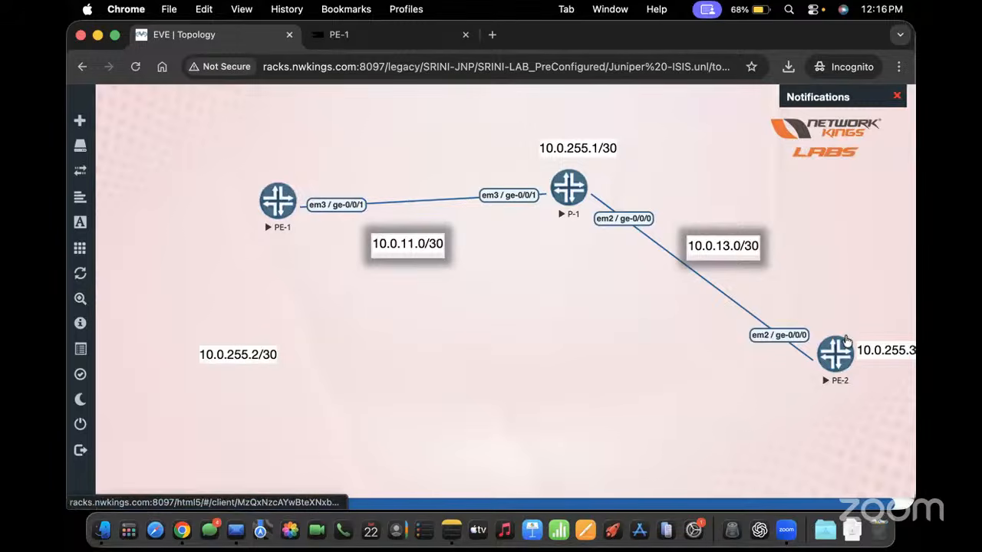
pyautogui.moveTo(844, 347); pyautogui.dragTo(844, 223)
pyautogui.click(843, 222)
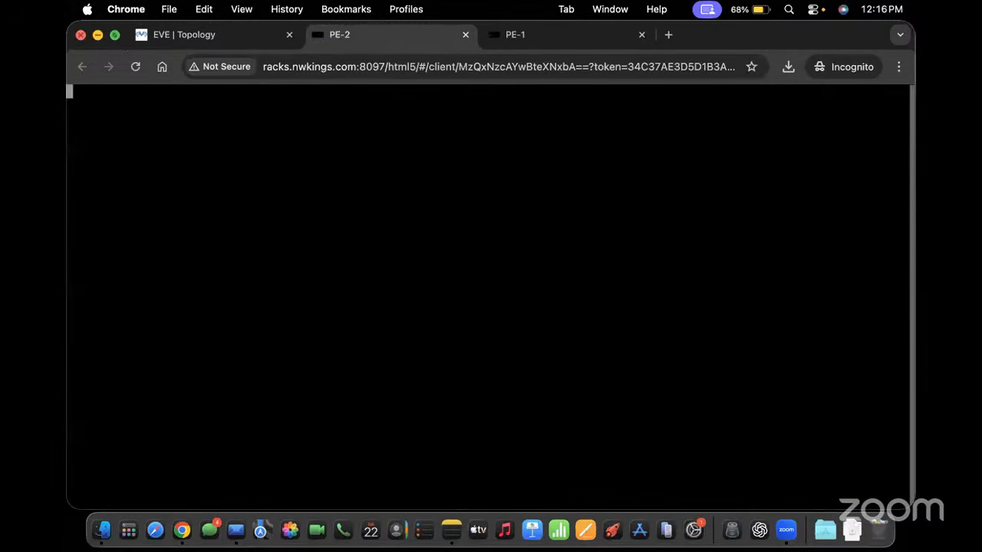
# Make the browser full screen over PE-2's blank console tab, then return to the topology
pyautogui.click(114, 35)
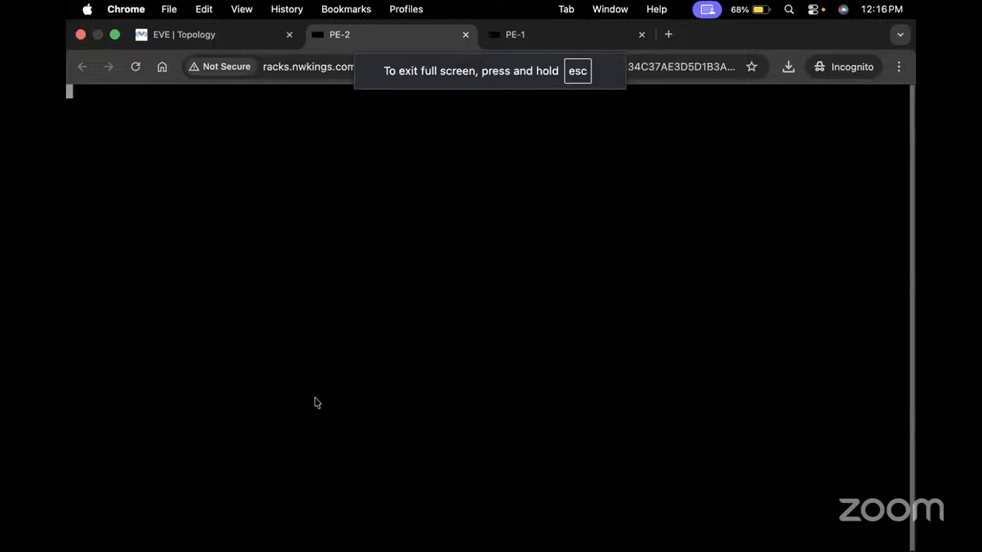
pyautogui.moveTo(547, 549)
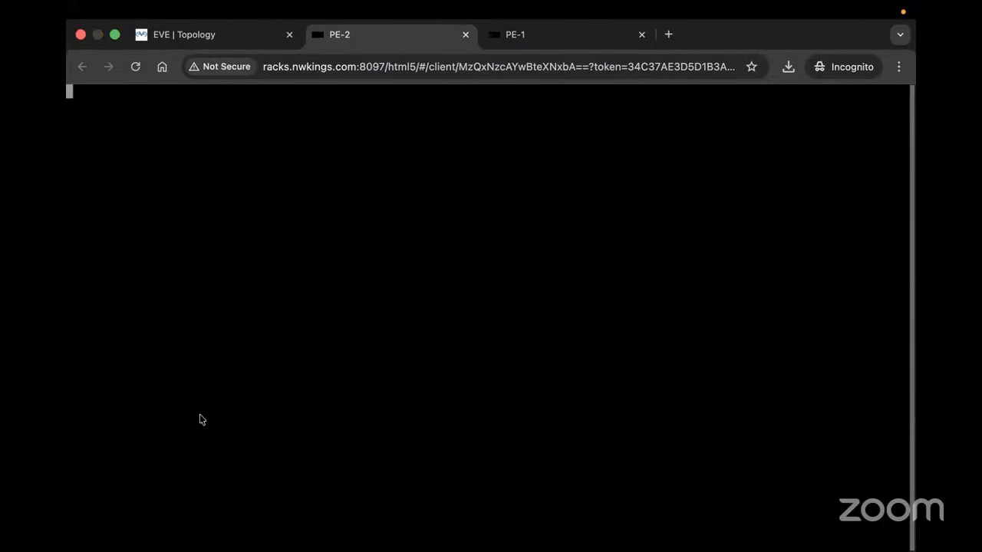
pyautogui.click(224, 34)
# Attempt to close the lab, dismiss the running-nodes error, and begin stopping PE-1 and PE-2
pyautogui.click(112, 426)
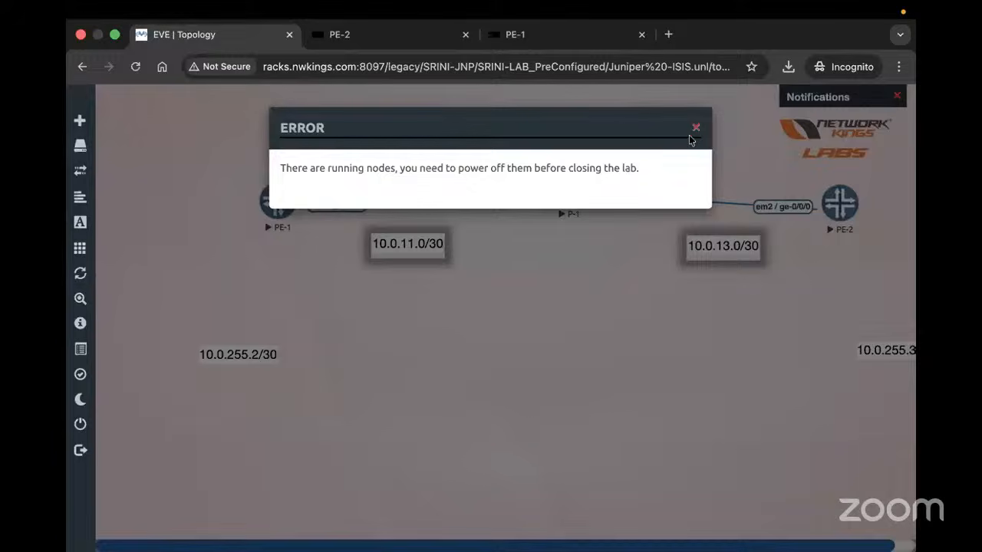
pyautogui.click(693, 130)
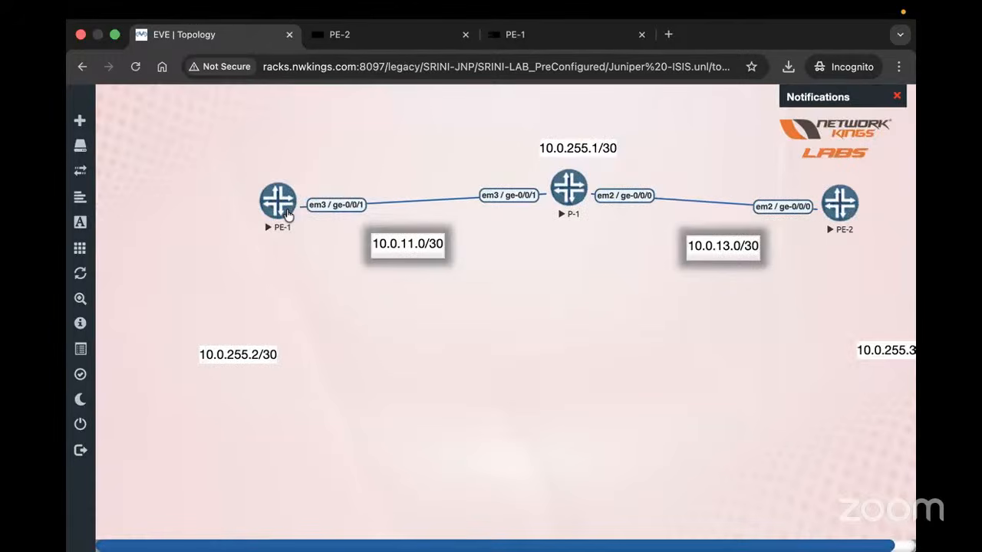
pyautogui.click(288, 215)
pyautogui.click(321, 244)
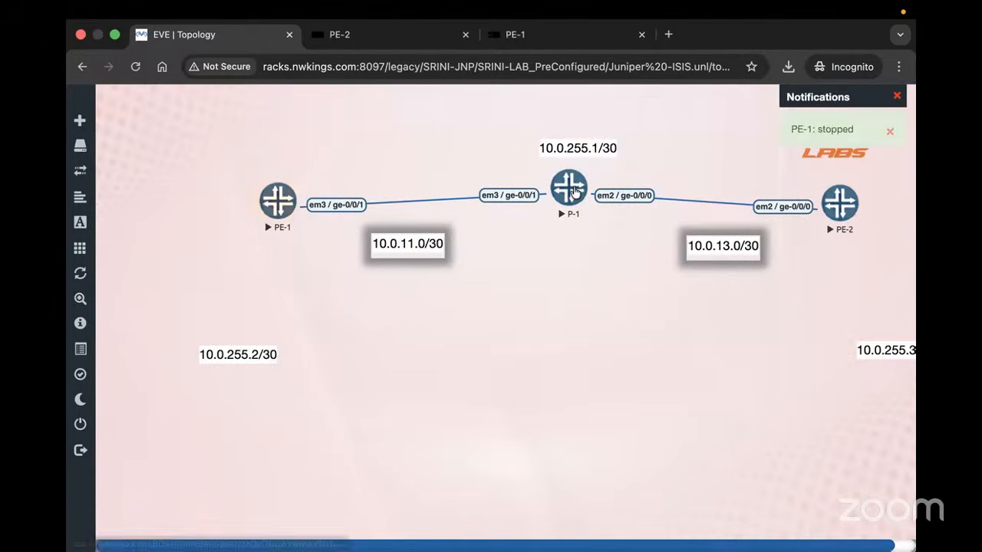
pyautogui.click(572, 190)
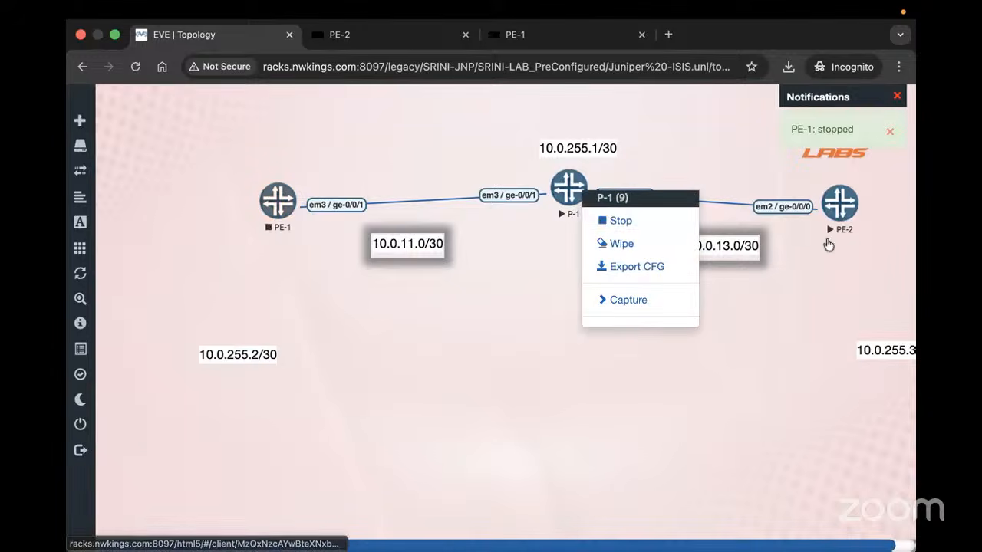
pyautogui.click(834, 222)
pyautogui.click(782, 241)
pyautogui.moveTo(146, 464)
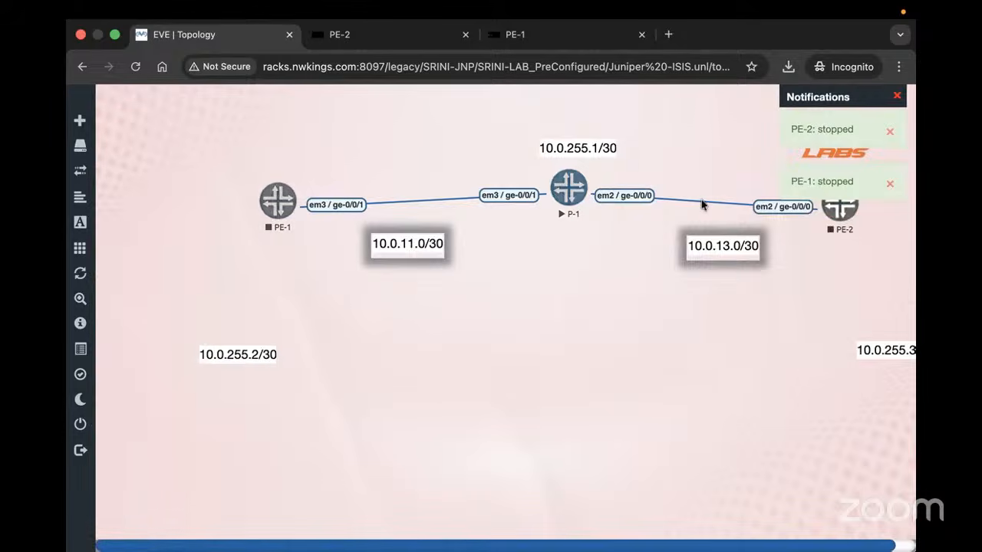
# Stop PE-1 (twice) and P-1 from their right-click node menus
pyautogui.rightClick(288, 198)
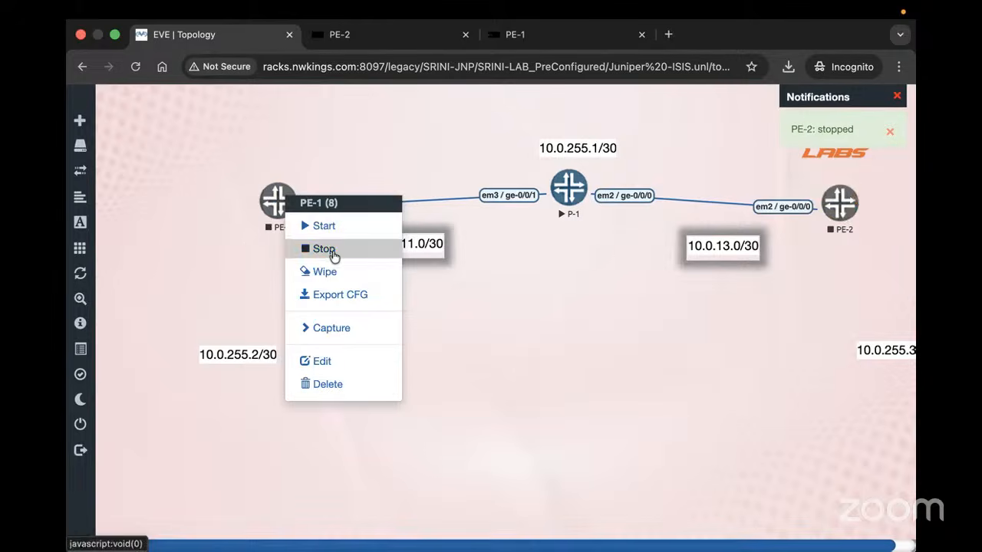
pyautogui.click(318, 249)
pyautogui.rightClick(277, 204)
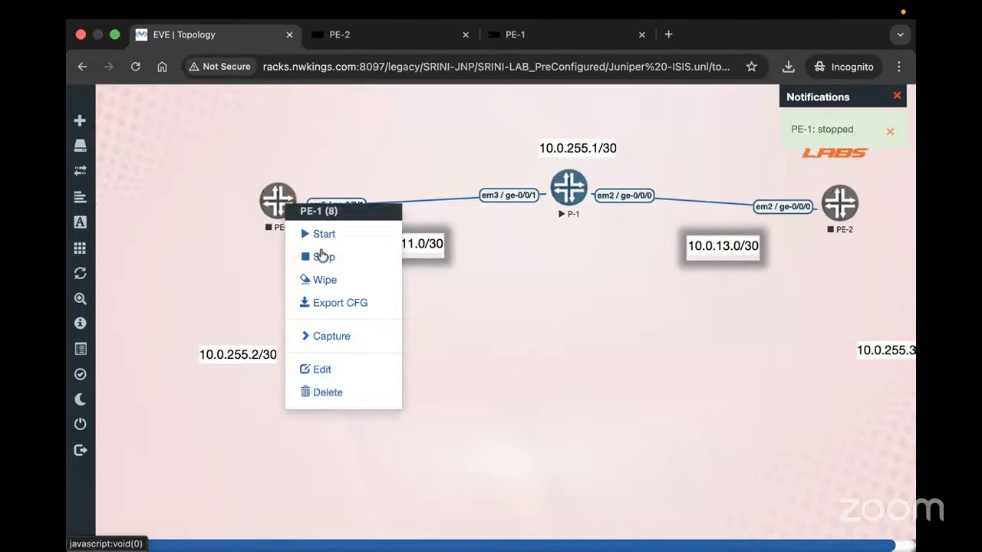
pyautogui.click(318, 251)
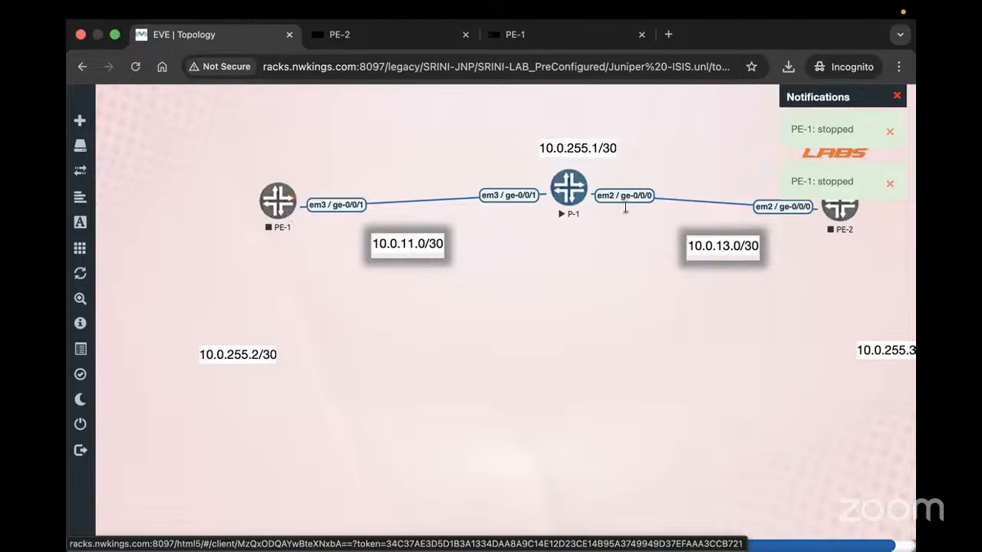
pyautogui.rightClick(571, 188)
pyautogui.click(600, 218)
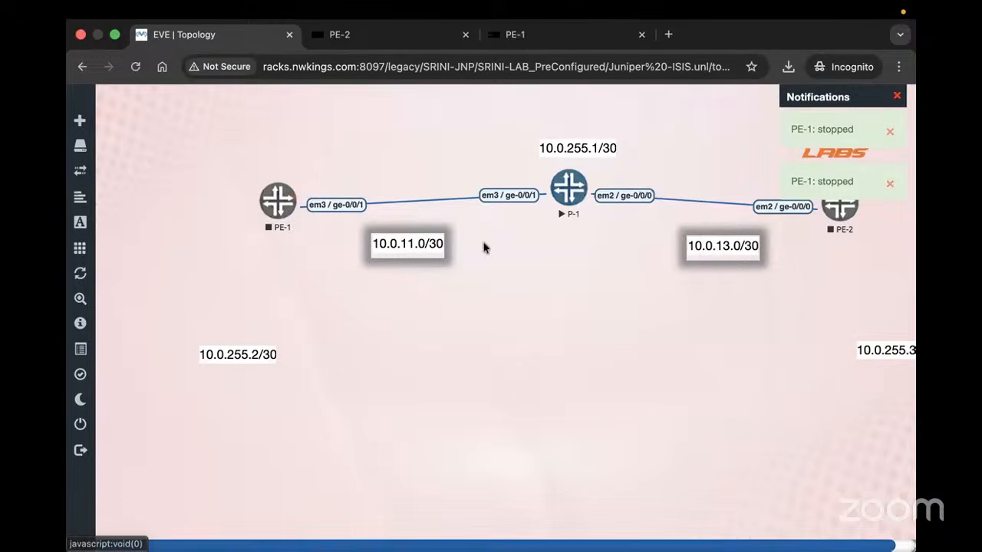
# Cancel an accidental Add node form, then close the lab back to the file manager
pyautogui.moveTo(81, 431)
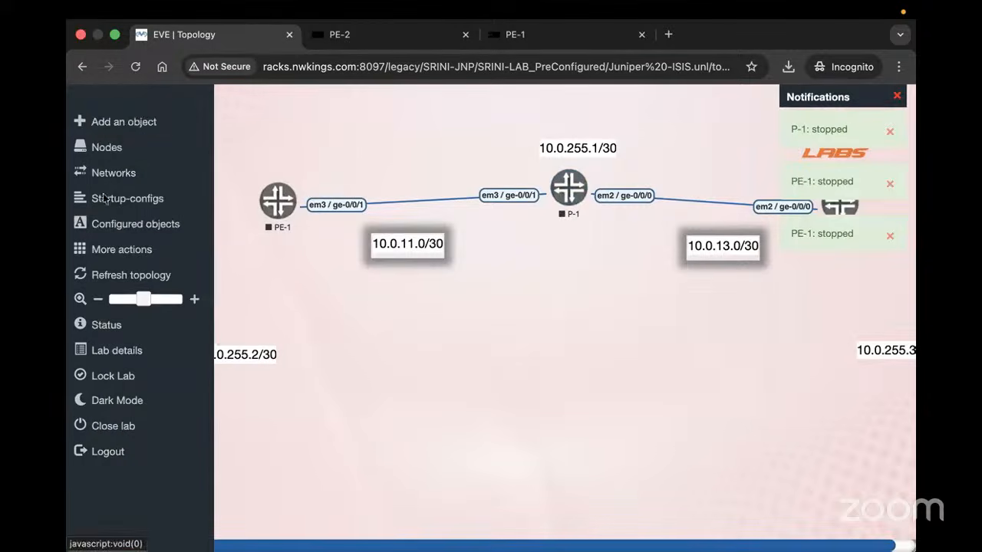
pyautogui.click(123, 123)
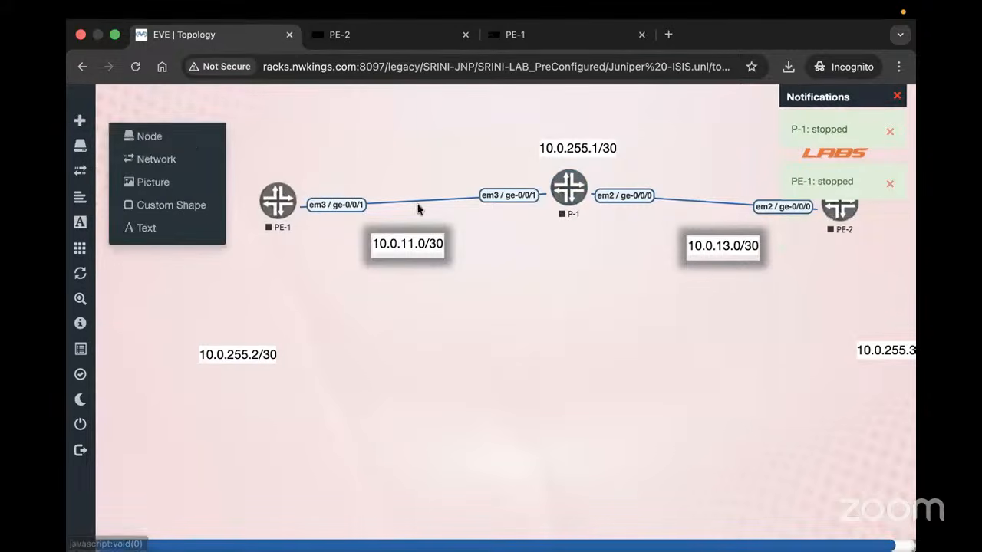
pyautogui.click(175, 138)
pyautogui.click(767, 295)
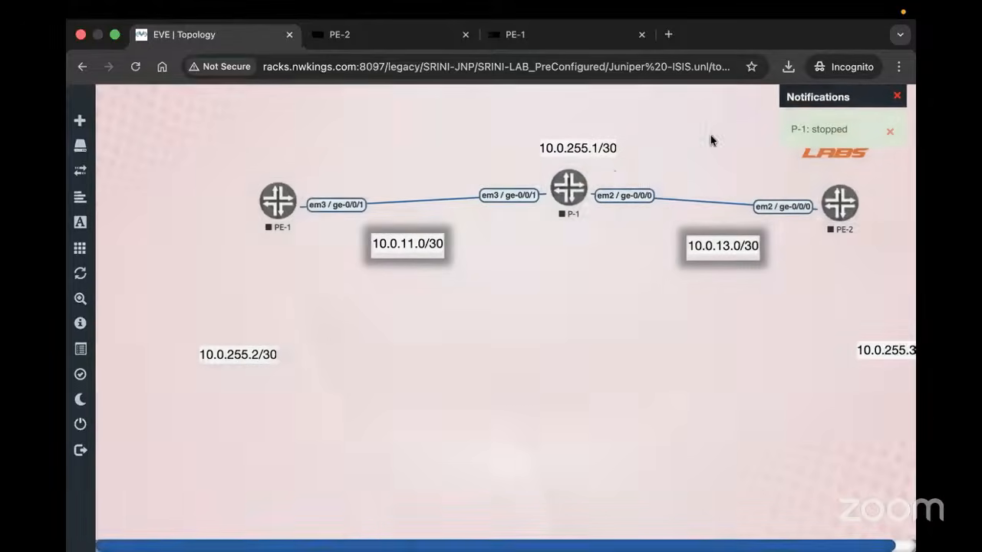
pyautogui.moveTo(80, 435)
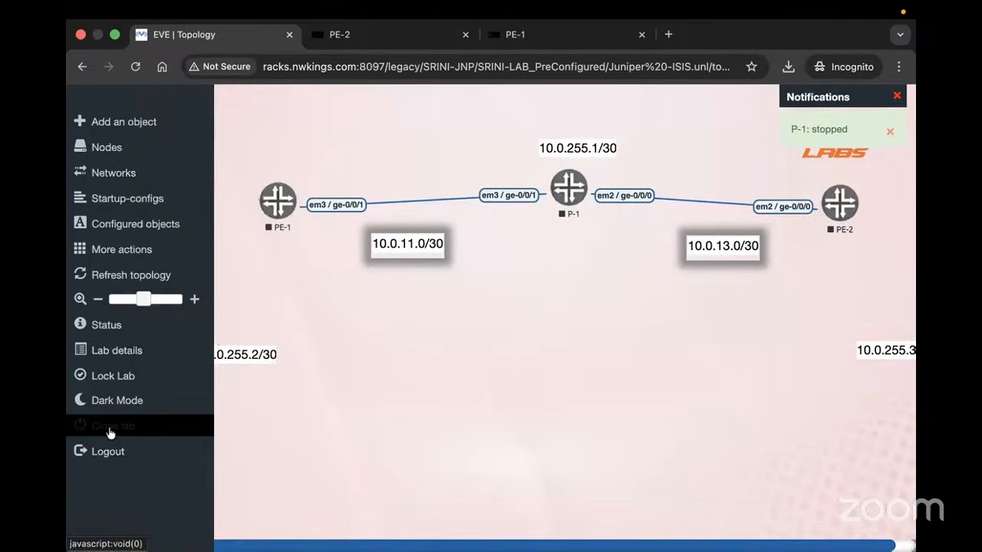
pyautogui.click(109, 434)
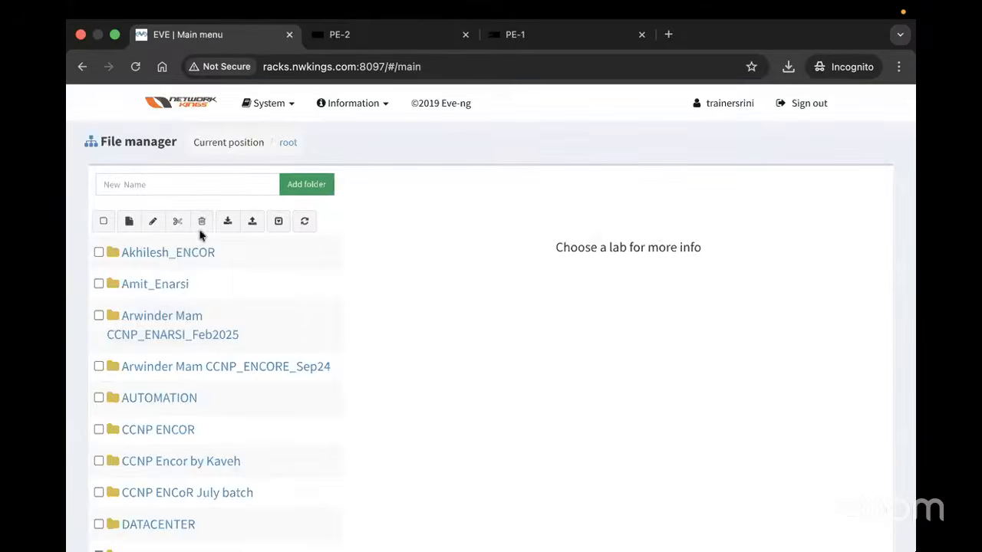
# Scroll the file manager and open the SRINI-JNP folder holding ISIS_Test.unl
pyautogui.scroll(-10, 194, 353)
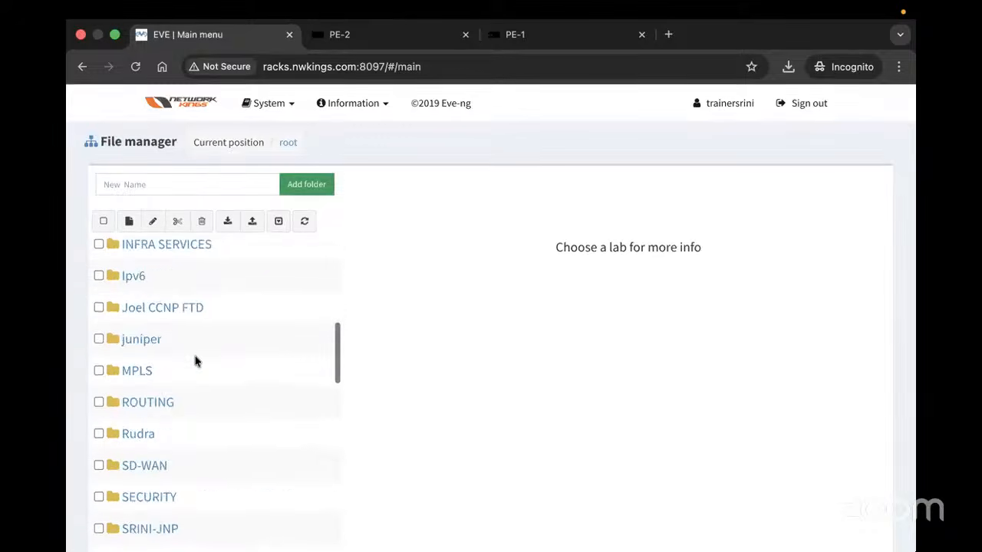
pyautogui.scroll(-4, 203, 302)
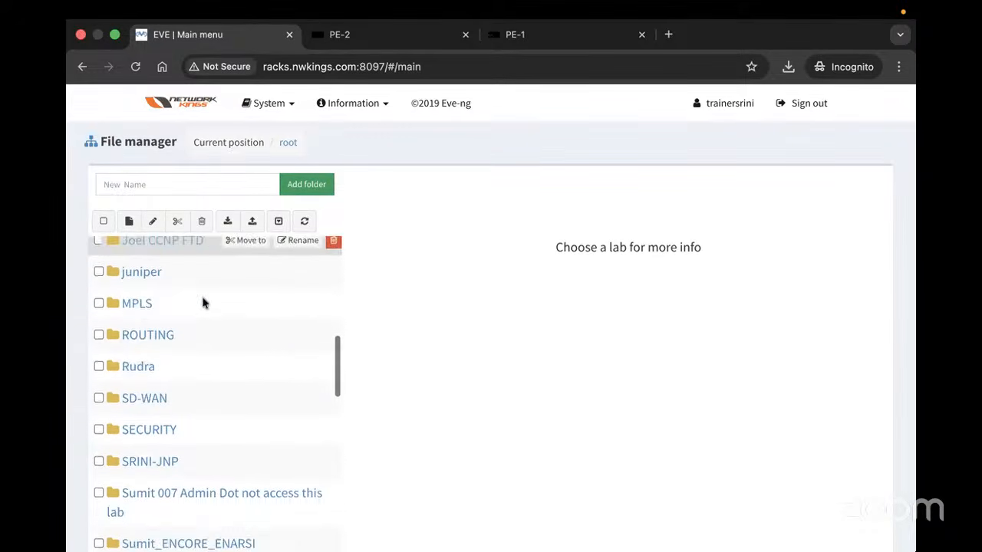
pyautogui.click(156, 381)
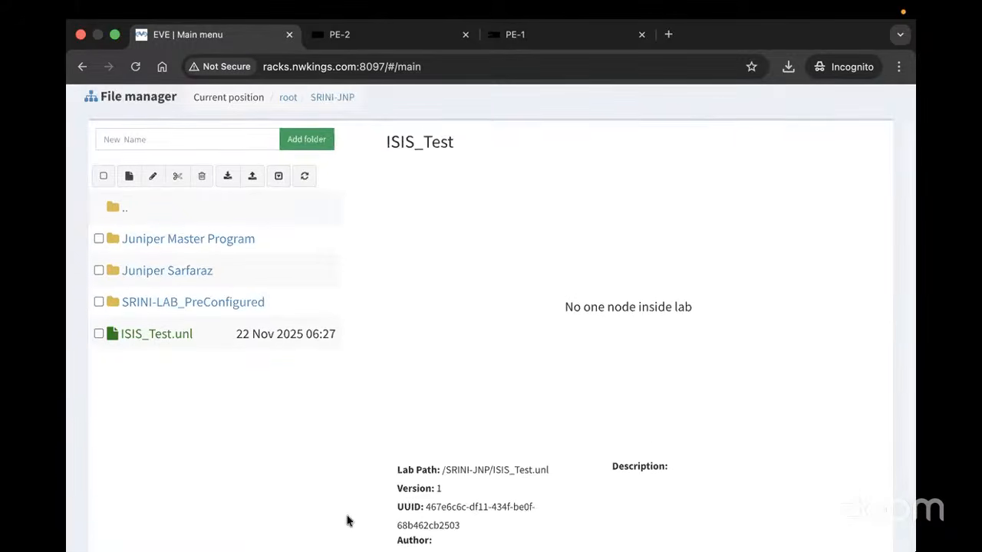
pyautogui.scroll(-3, 346, 519)
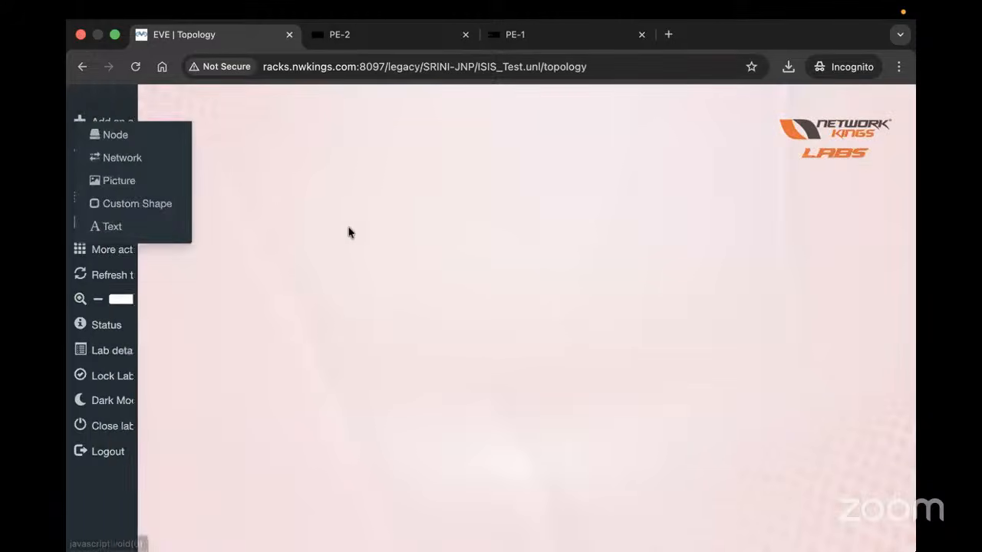
# Start a new node, searching 'vmx' and picking the Juniper vMX template
pyautogui.click(129, 151)
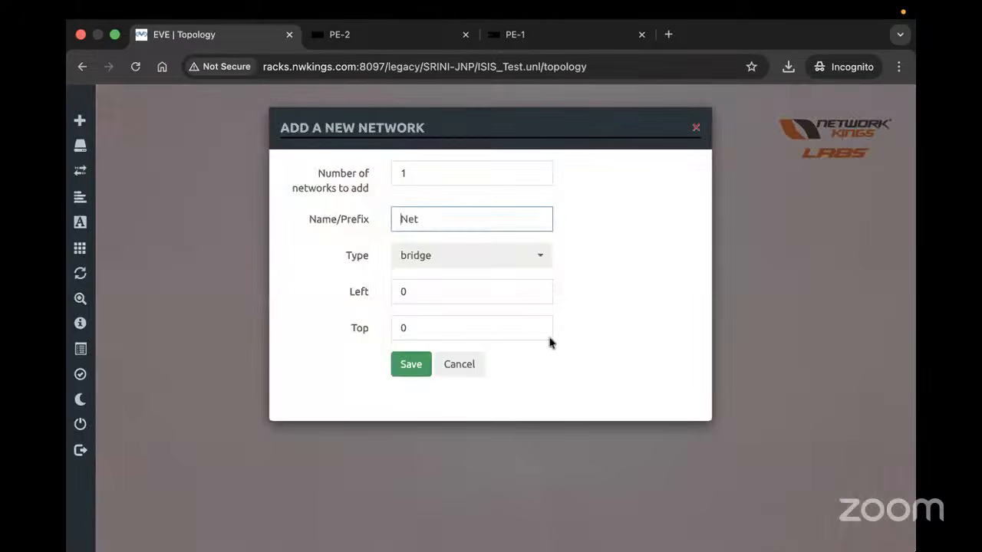
pyautogui.click(696, 129)
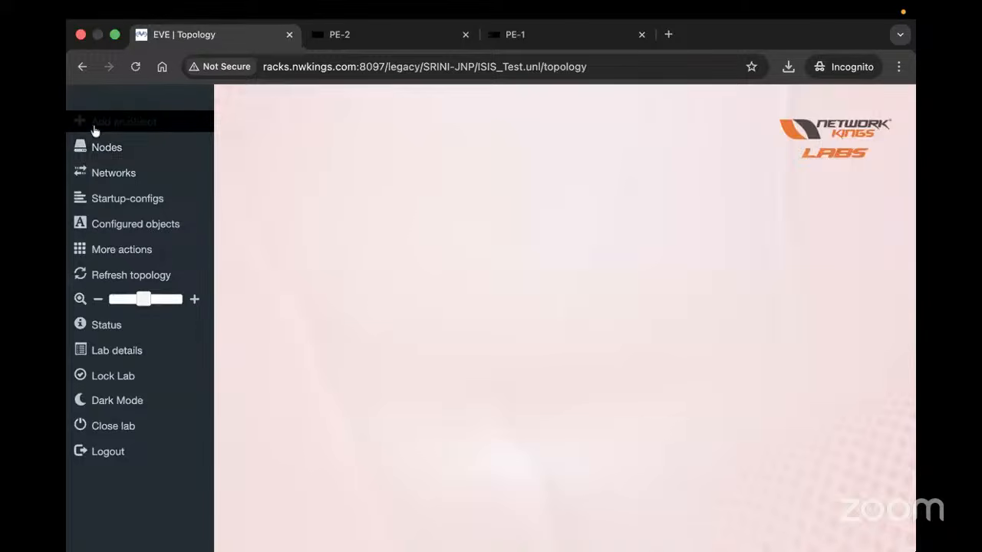
pyautogui.click(154, 142)
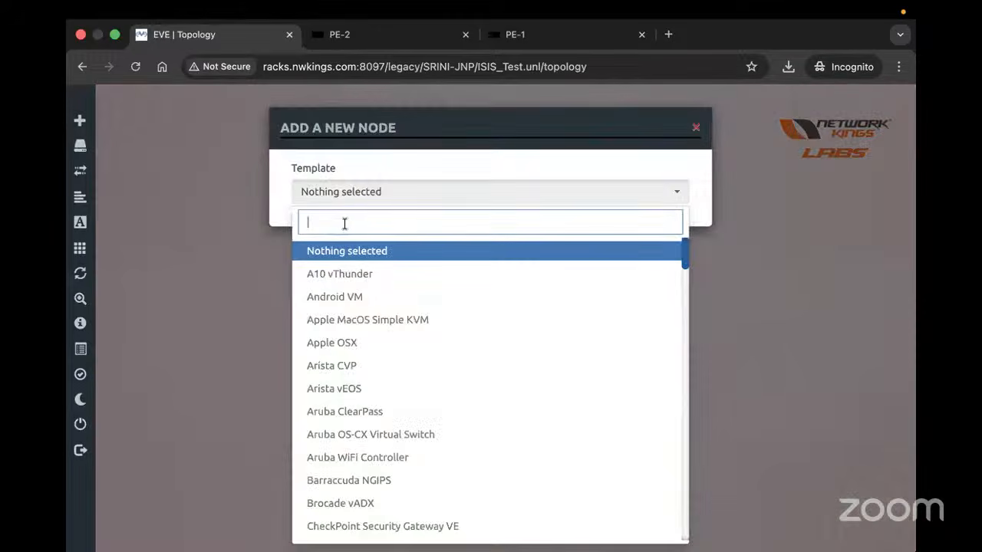
pyautogui.write('xm')
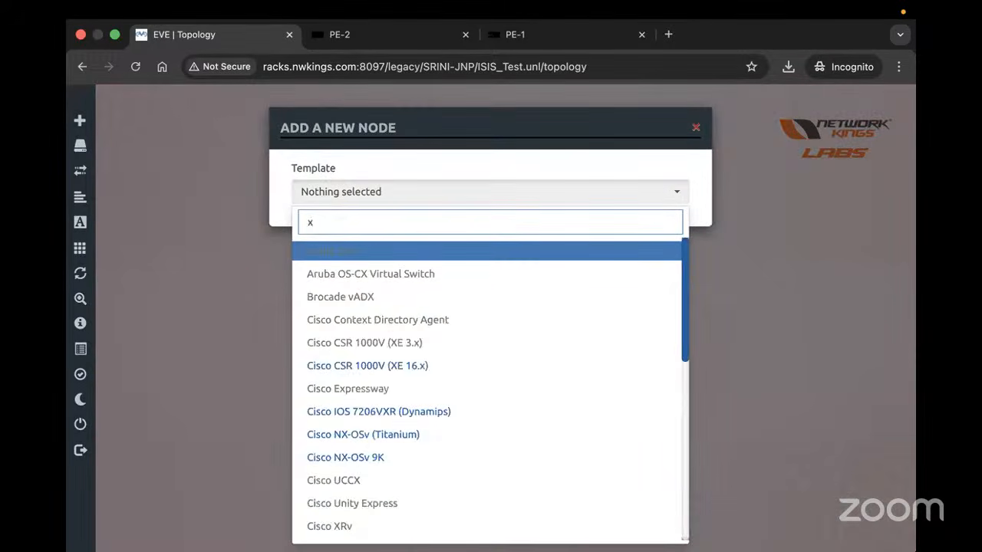
pyautogui.press('BackSpace')
pyautogui.press('BackSpace')
pyautogui.write('vmx')
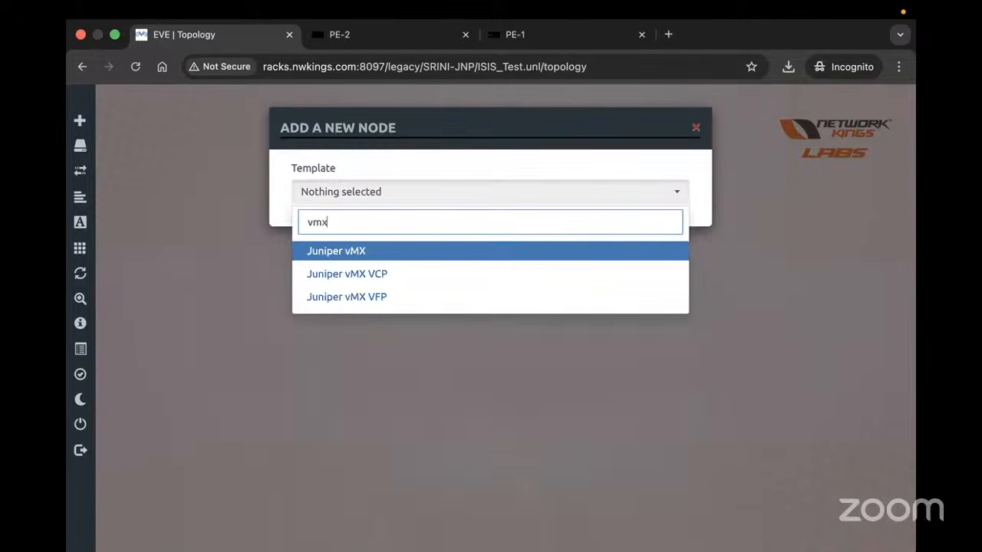
pyautogui.click(359, 250)
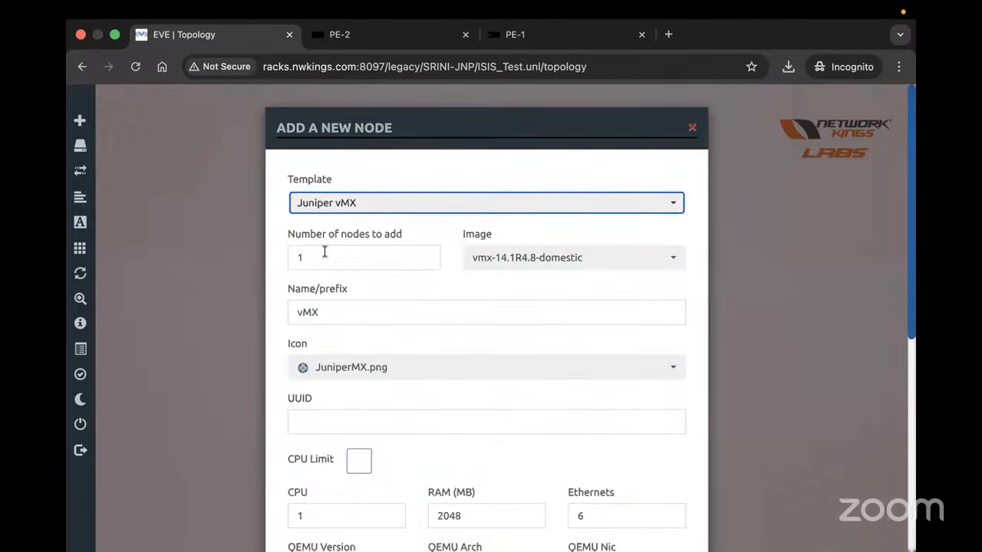
# Set the number of nodes to 3 and save the three vMX routers
pyautogui.doubleClick(324, 252)
pyautogui.write('3')
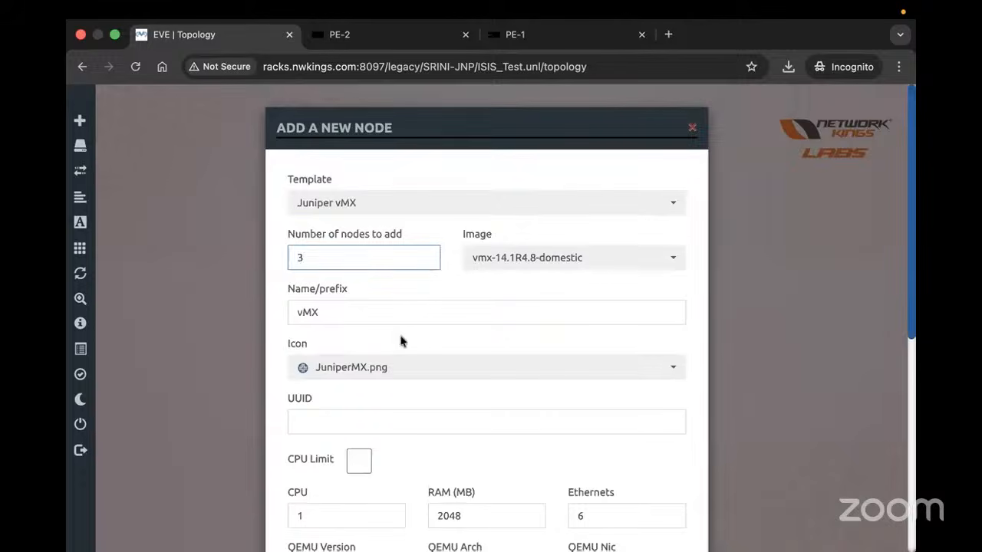
pyautogui.moveTo(558, 133); pyautogui.dragTo(377, 6)
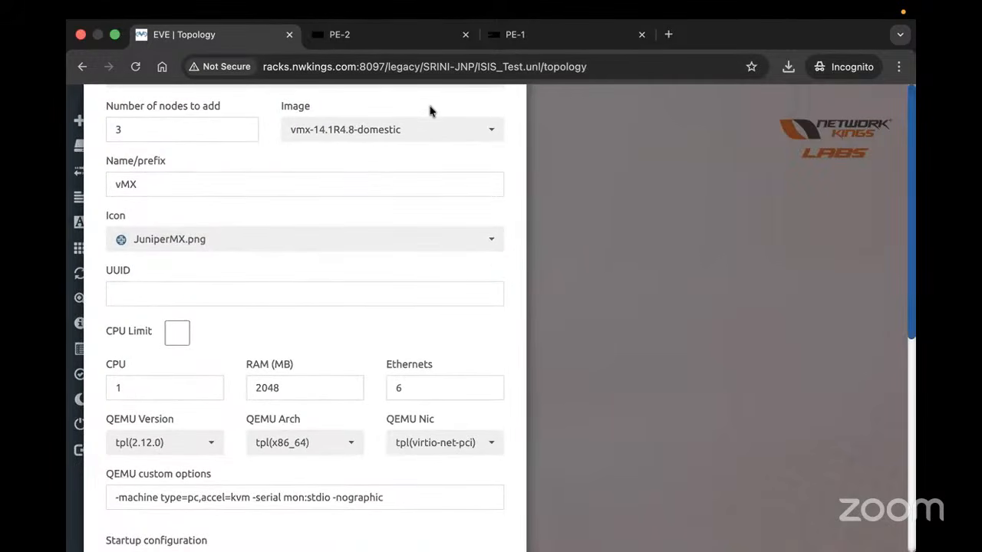
pyautogui.moveTo(434, 197); pyautogui.dragTo(195, 519)
pyautogui.scroll(-5, 313, 364)
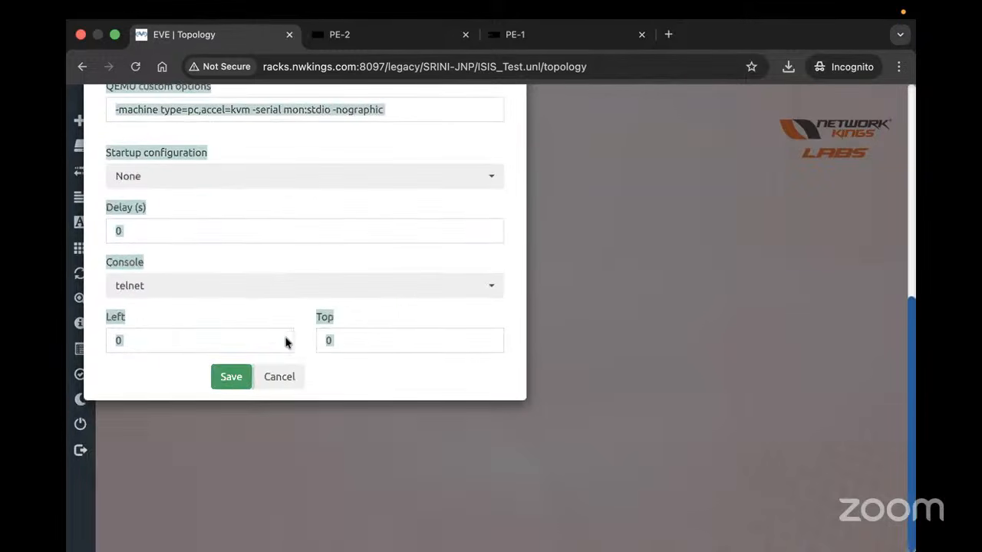
pyautogui.click(227, 379)
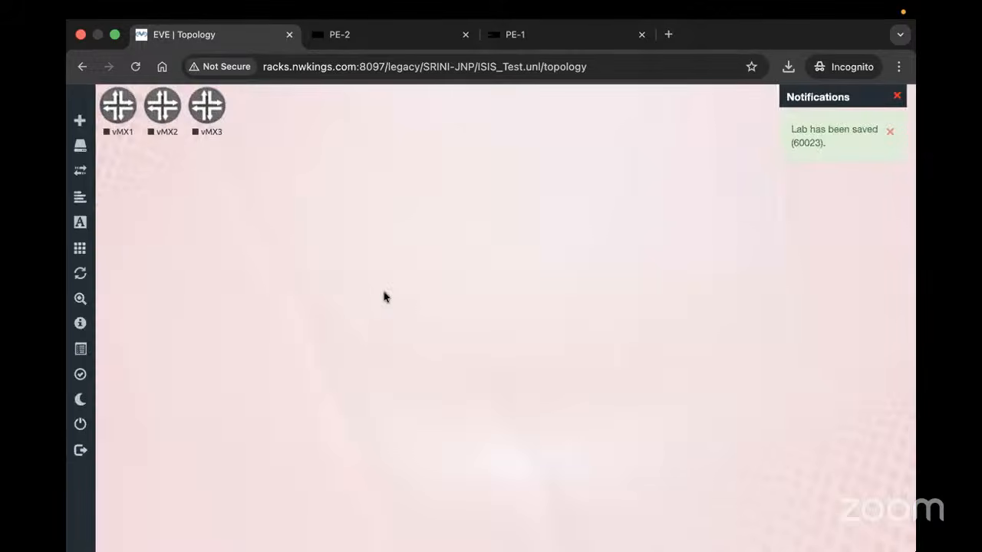
# Arrange vMX3, vMX2 and vMX1 from right to left across the canvas
pyautogui.moveTo(206, 106); pyautogui.dragTo(677, 215)
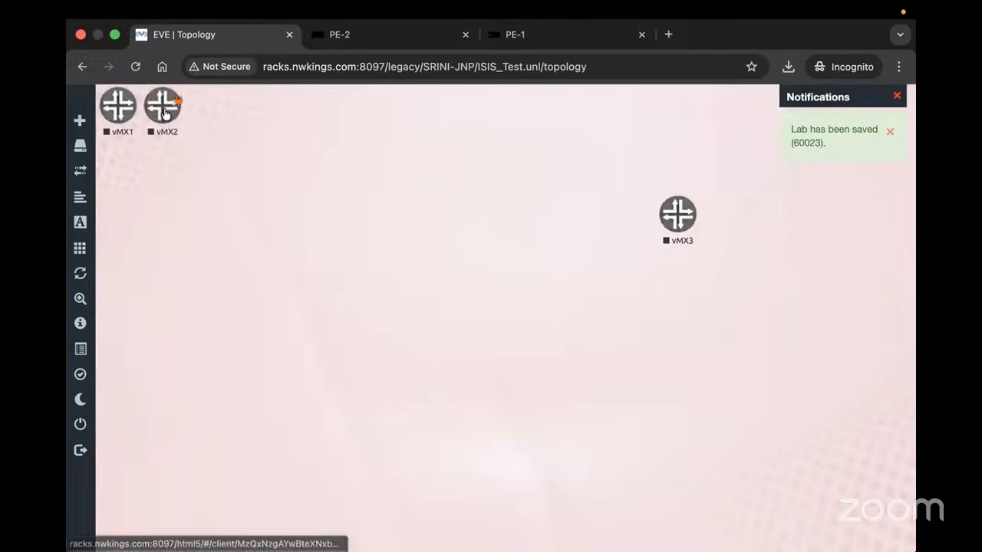
pyautogui.moveTo(164, 115); pyautogui.dragTo(500, 226)
pyautogui.moveTo(132, 112); pyautogui.dragTo(498, 220)
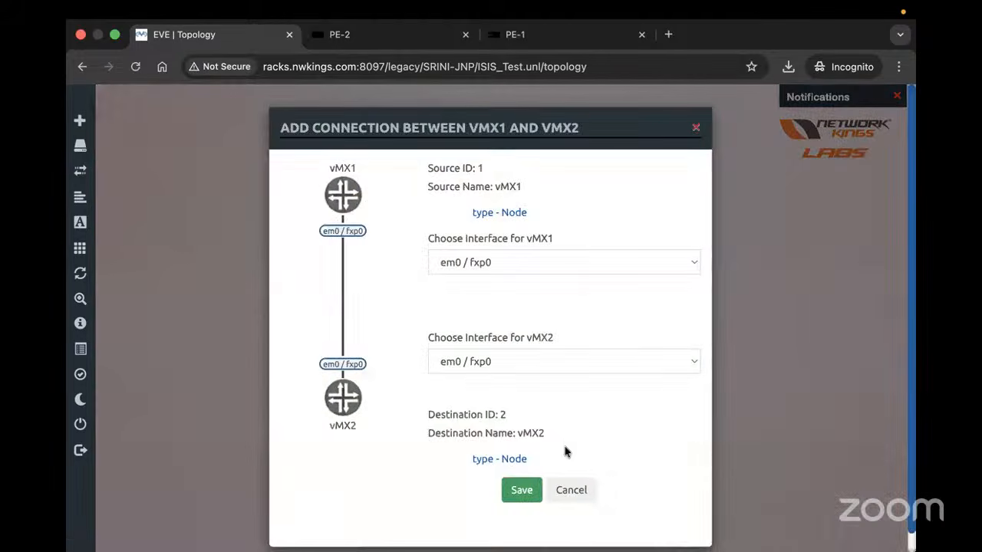
# Connect vMX1 to vMX2 using em2 / ge-0/0/0 on both ends
pyautogui.click(477, 262)
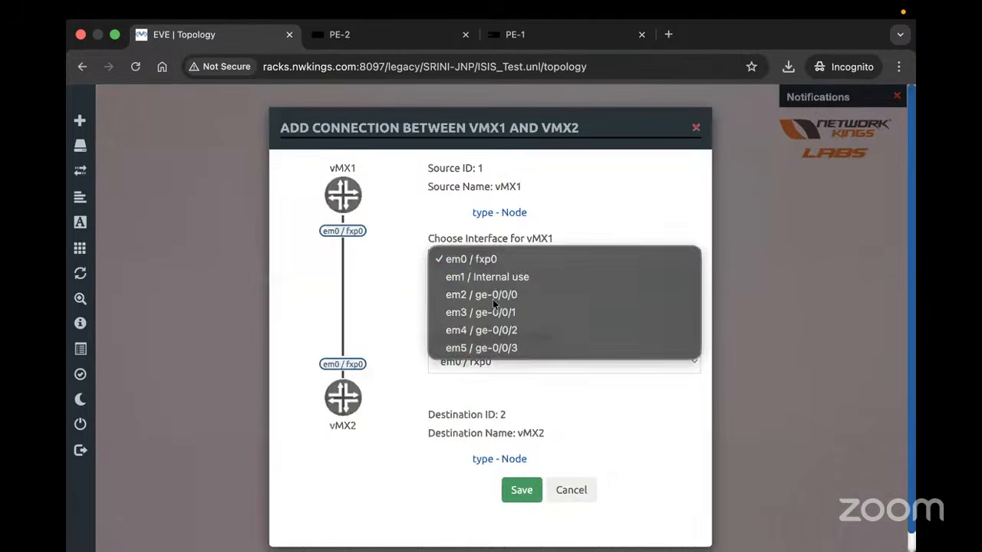
pyautogui.click(492, 296)
pyautogui.click(484, 361)
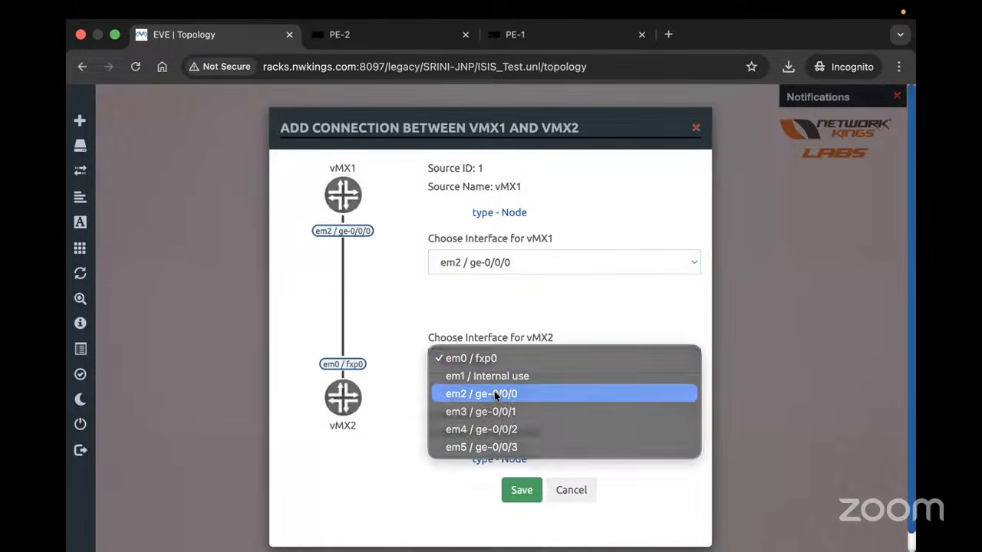
pyautogui.click(477, 394)
pyautogui.click(520, 489)
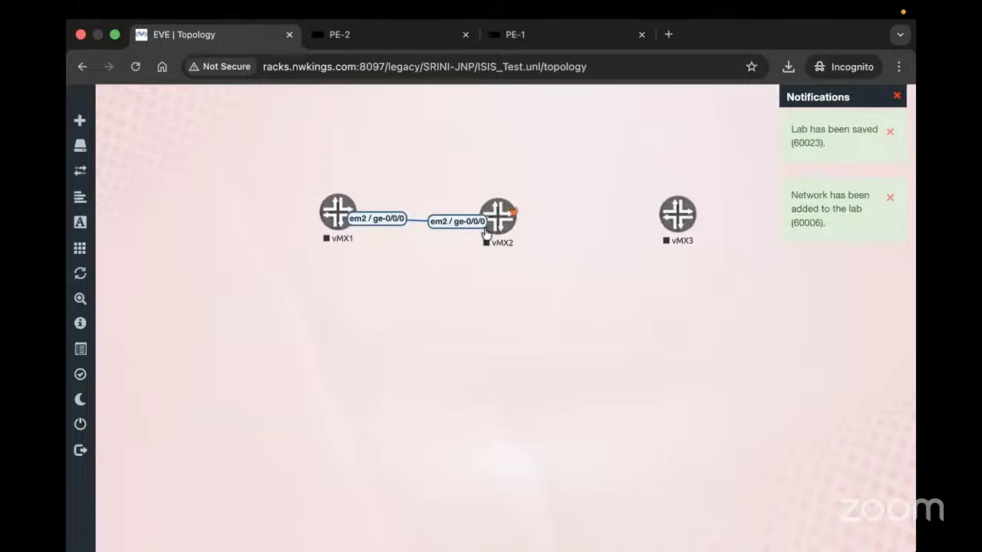
# Connect vMX2 to vMX3 using em3 / ge-0/0/1 on both ends
pyautogui.moveTo(512, 217)
pyautogui.moveTo(512, 217); pyautogui.dragTo(678, 215)
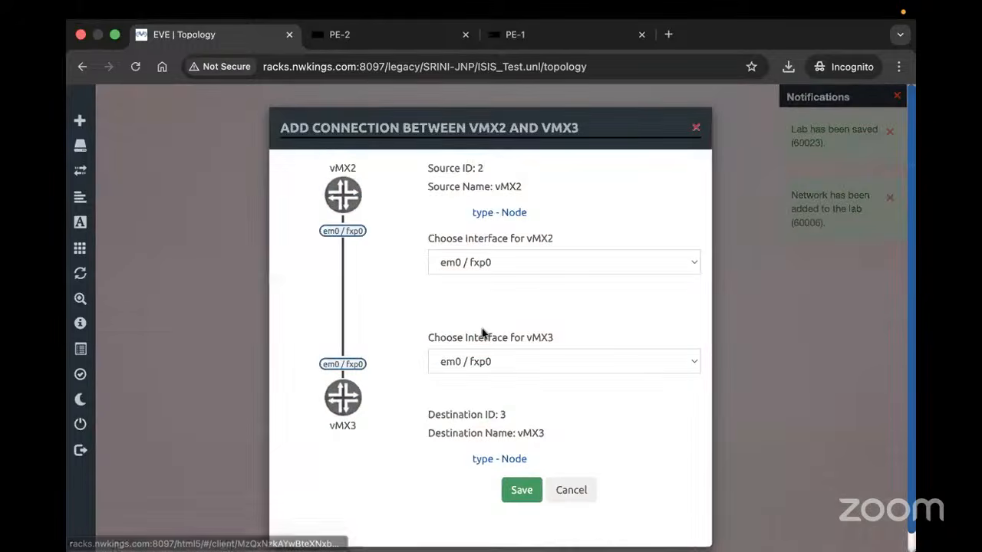
pyautogui.click(485, 265)
pyautogui.click(484, 312)
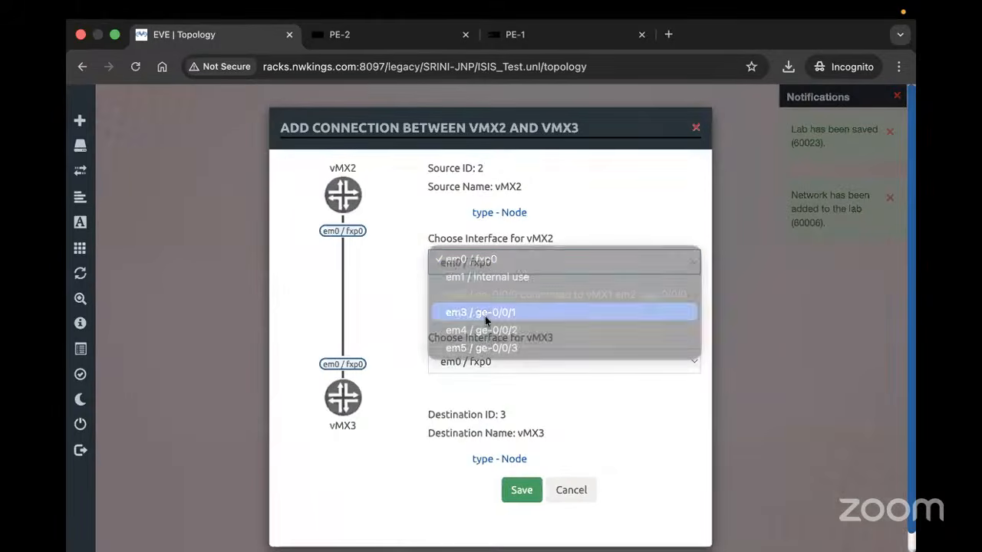
pyautogui.click(484, 362)
pyautogui.click(490, 412)
pyautogui.click(518, 489)
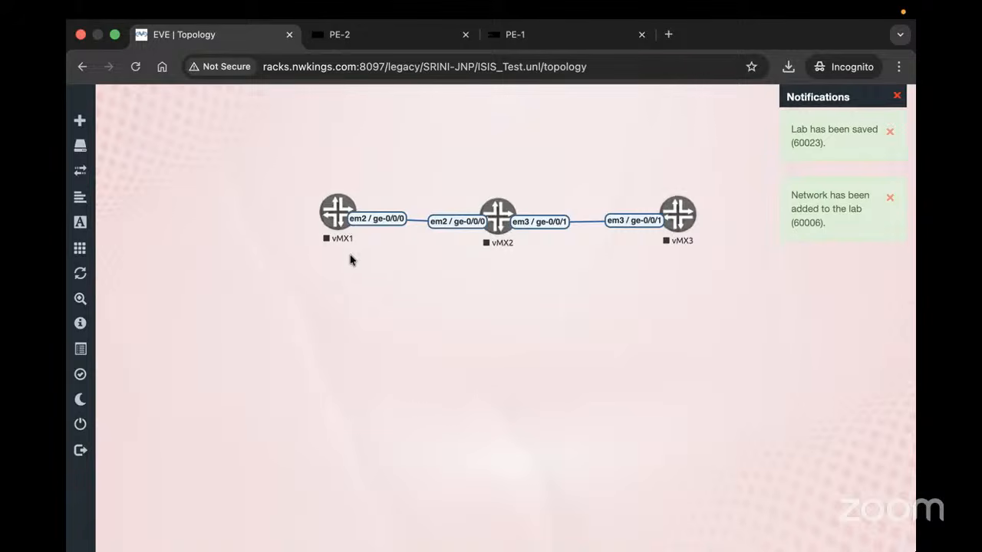
# Nudge vMX1, vMX2 and vMX3 left and down so they sit level in one row
pyautogui.moveTo(327, 218); pyautogui.dragTo(283, 227)
pyautogui.moveTo(487, 224); pyautogui.dragTo(479, 222)
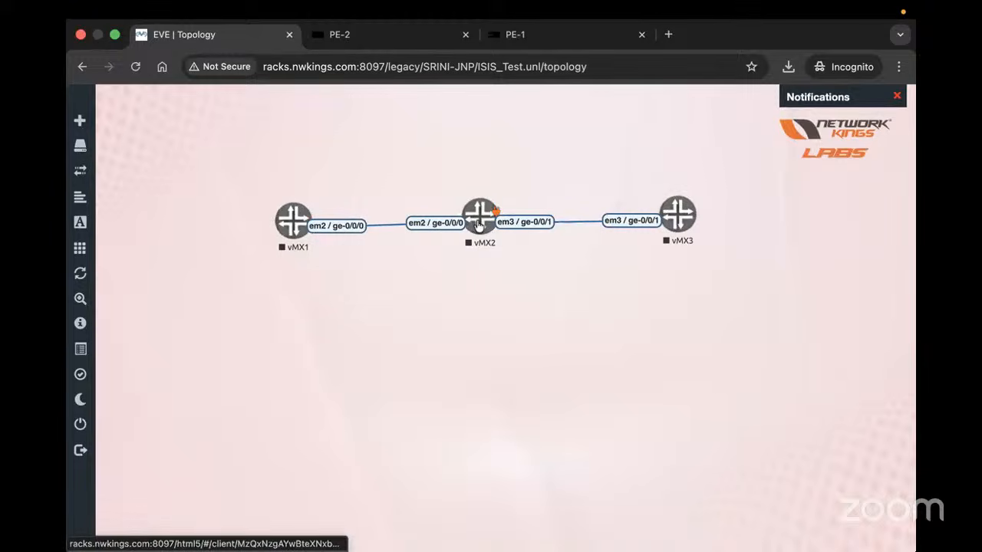
pyautogui.moveTo(690, 233); pyautogui.dragTo(686, 233)
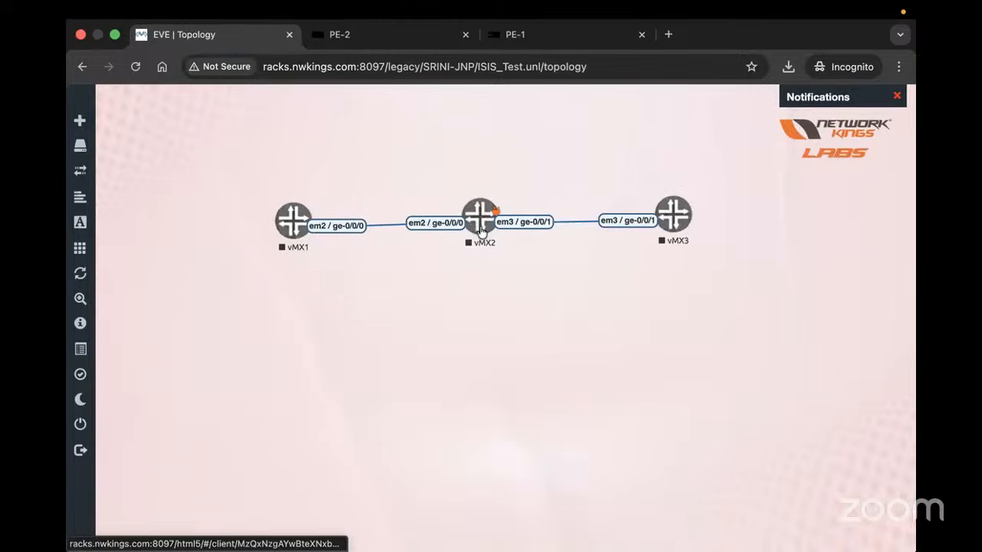
pyautogui.moveTo(479, 230); pyautogui.dragTo(480, 236)
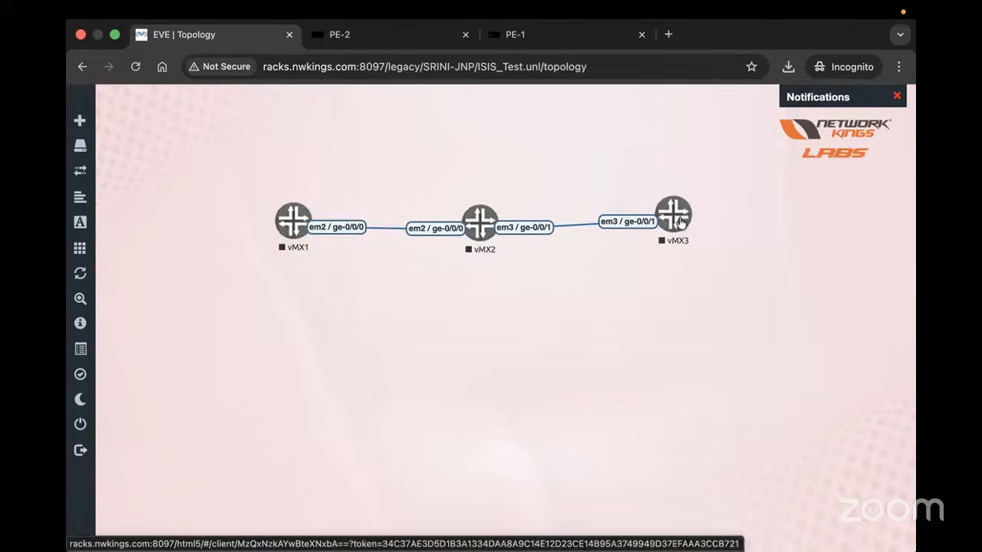
pyautogui.moveTo(681, 224); pyautogui.dragTo(687, 230)
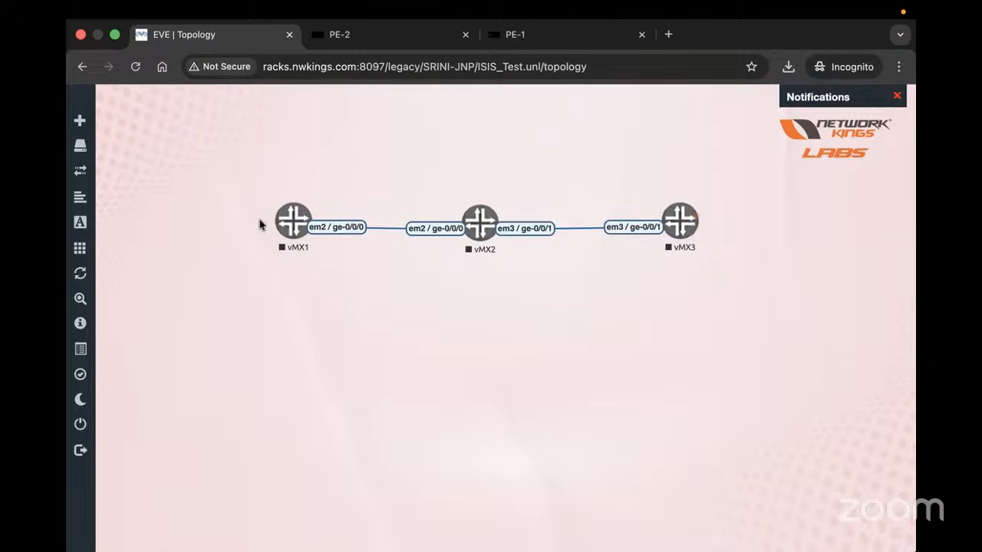
# Start vMX1, vMX2 and vMX3 from each router's right-click menu
pyautogui.rightClick(293, 222)
pyautogui.click(324, 253)
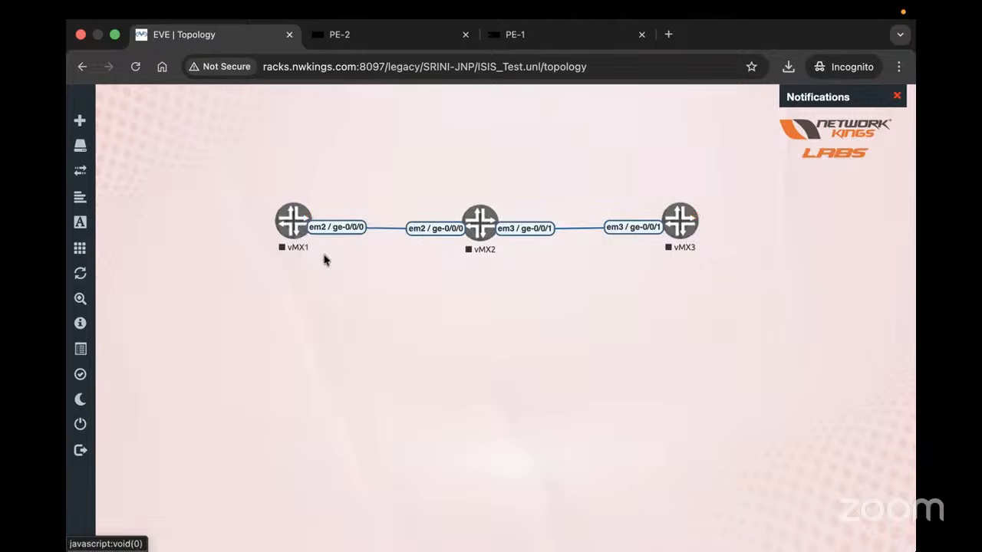
pyautogui.rightClick(479, 223)
pyautogui.click(528, 261)
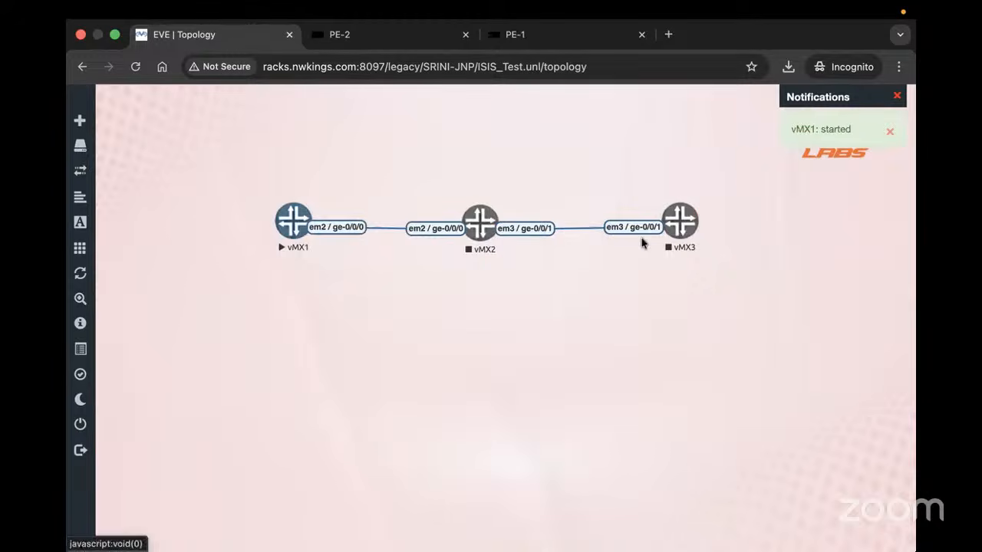
pyautogui.rightClick(680, 229)
pyautogui.click(707, 251)
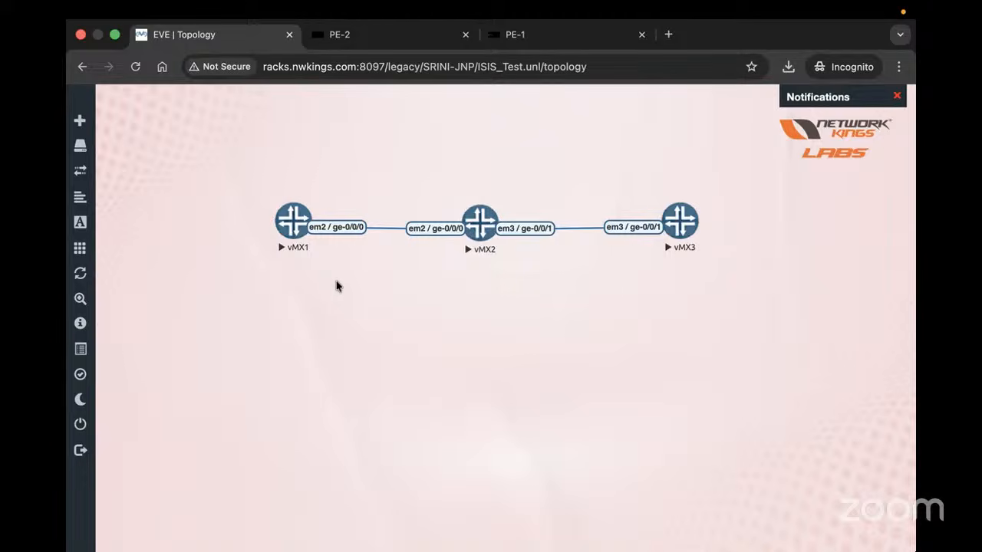
# Open console tabs for vMX1, vMX2 and vMX3, then switch to vMX1's console
pyautogui.click(292, 227)
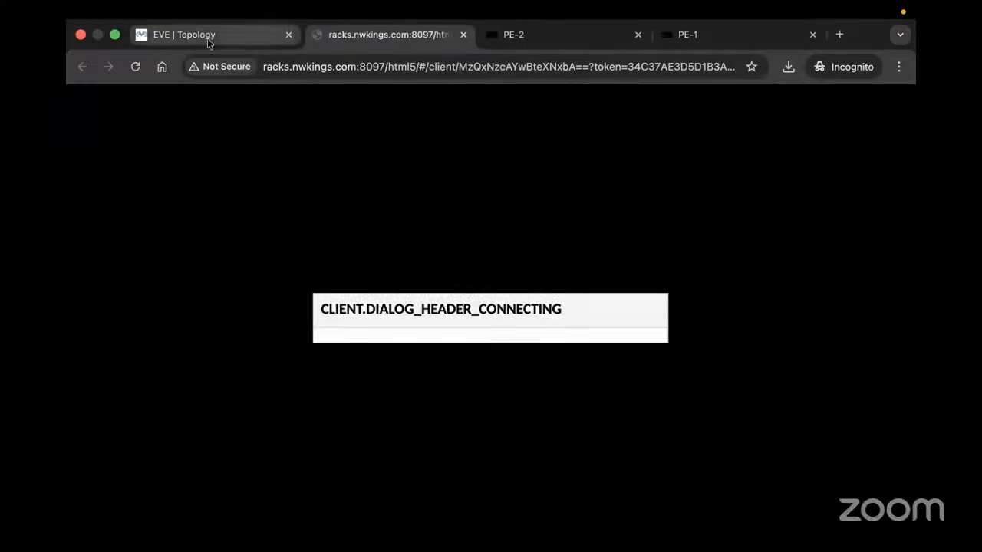
pyautogui.click(207, 38)
pyautogui.click(485, 227)
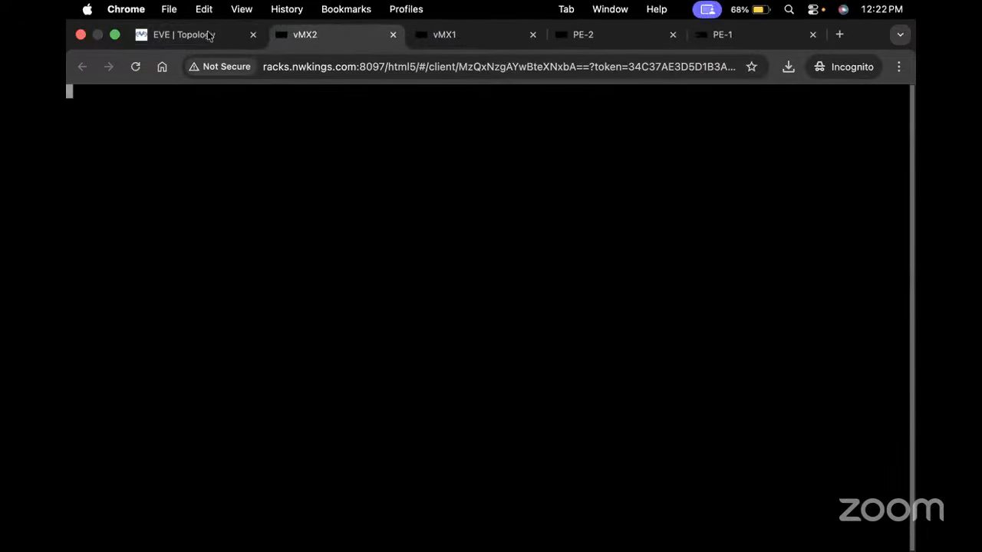
pyautogui.click(204, 35)
pyautogui.click(690, 230)
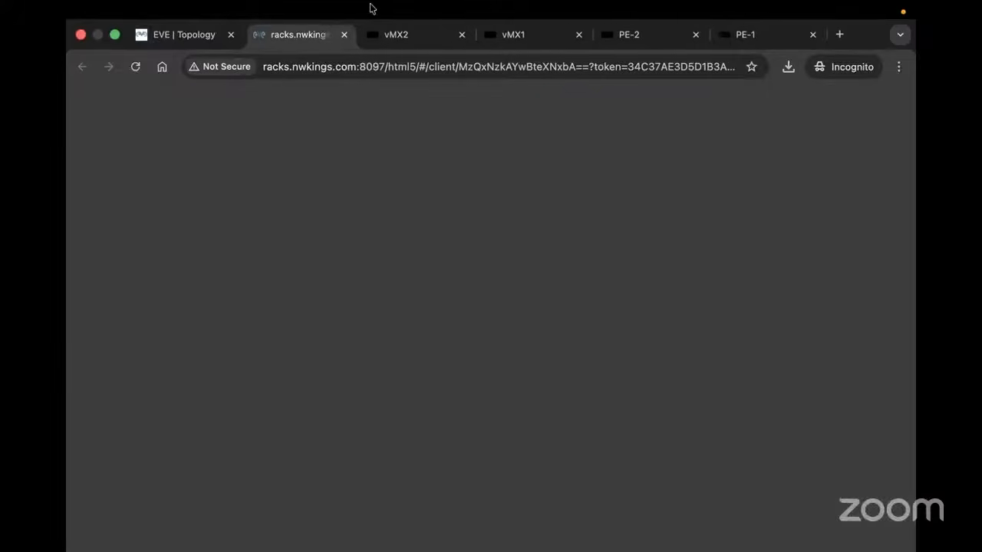
pyautogui.click(522, 37)
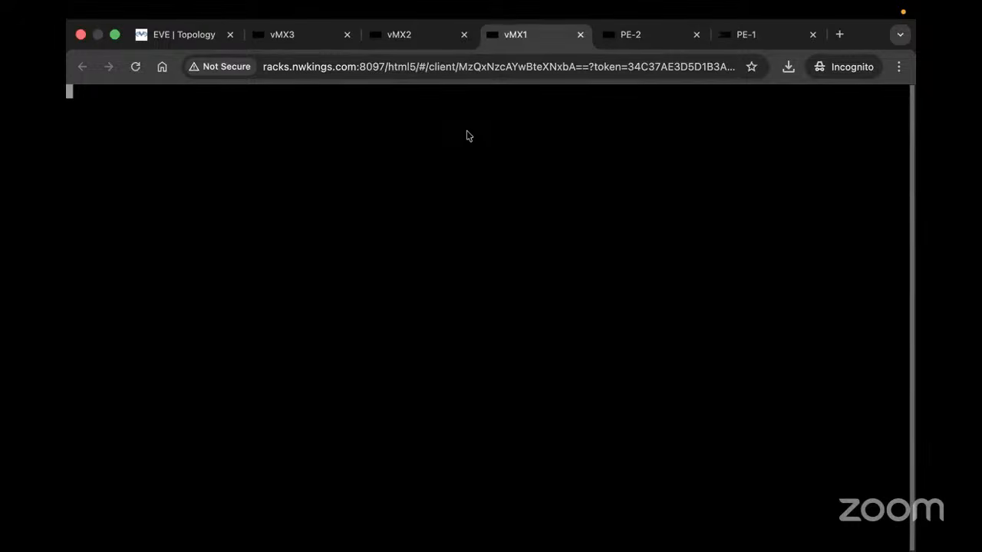
# Log in to vMX1 as root, clear the stray quotes, and enter the Junos CLI with cli
pyautogui.press('Return')
pyautogui.press('Return')
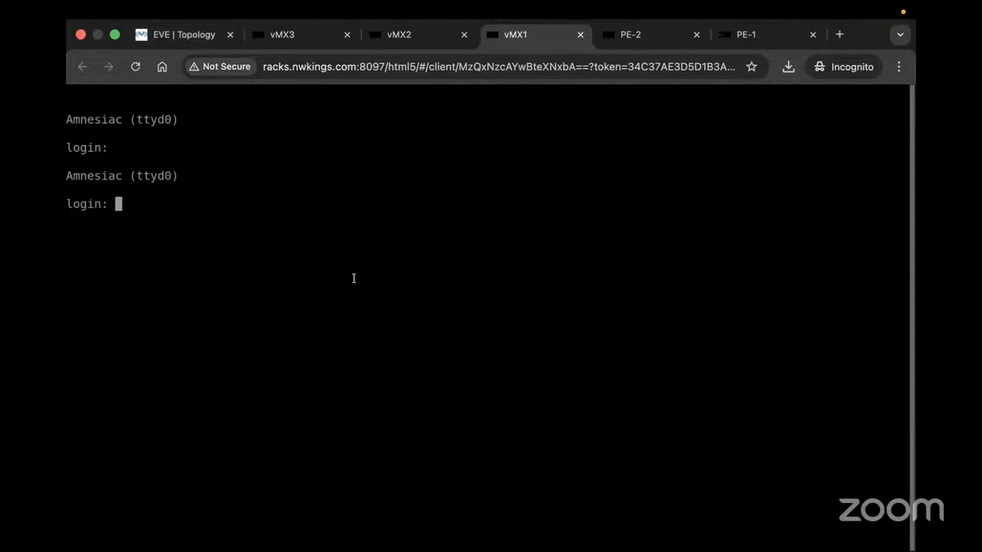
pyautogui.write('root')
pyautogui.press('Return')
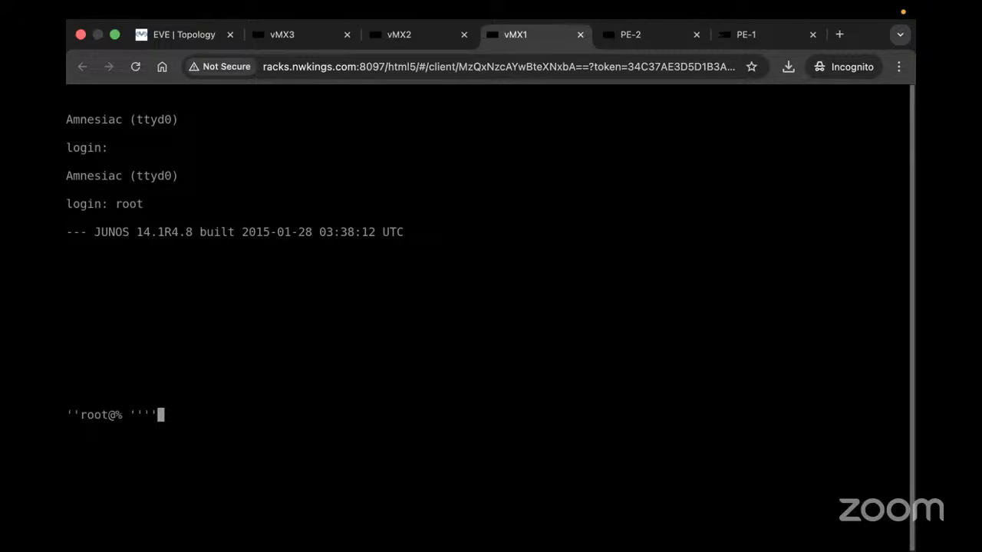
pyautogui.press('BackSpace')
pyautogui.press('BackSpace')
pyautogui.press('BackSpace')
pyautogui.press('Return')
pyautogui.press('Return')
pyautogui.press('Return')
pyautogui.press('Return')
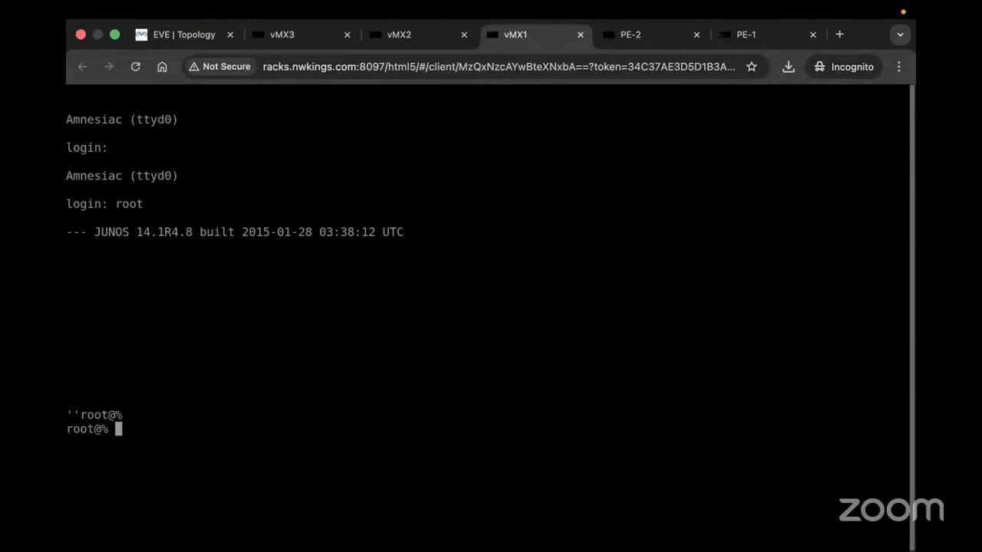
pyautogui.write('cli')
pyautogui.press('Return')
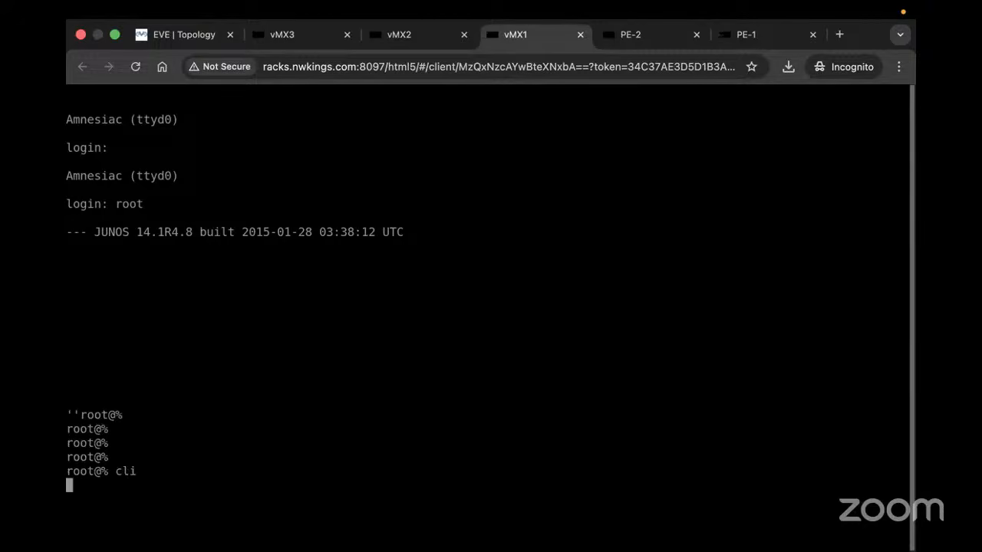
pyautogui.press('Return')
pyautogui.press('Return')
pyautogui.press('Return')
pyautogui.press('Return')
pyautogui.press('Return')
pyautogui.press('Return')
pyautogui.press('Return')
pyautogui.press('Return')
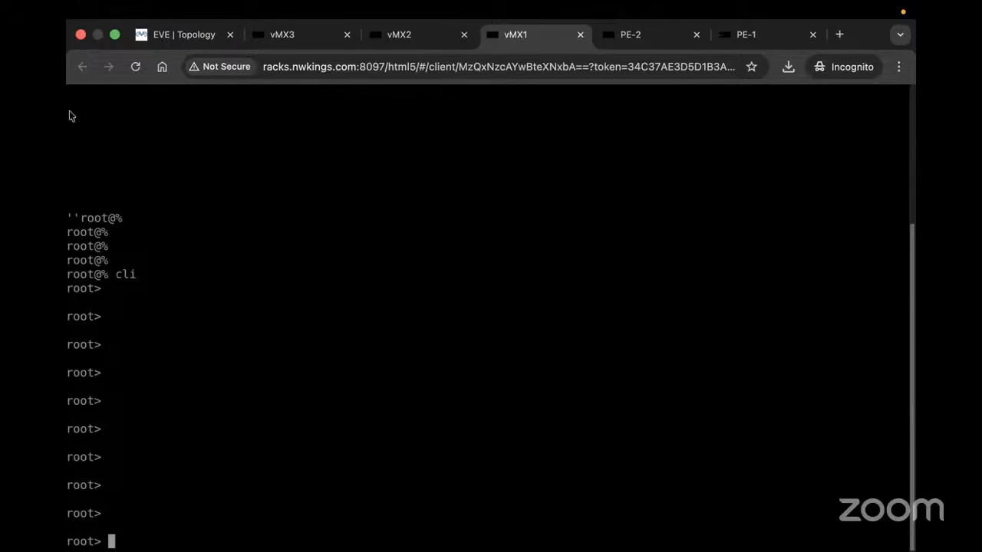
# Add a '10.0.255.2' text label to the topology and position it above vMX1
pyautogui.click(178, 35)
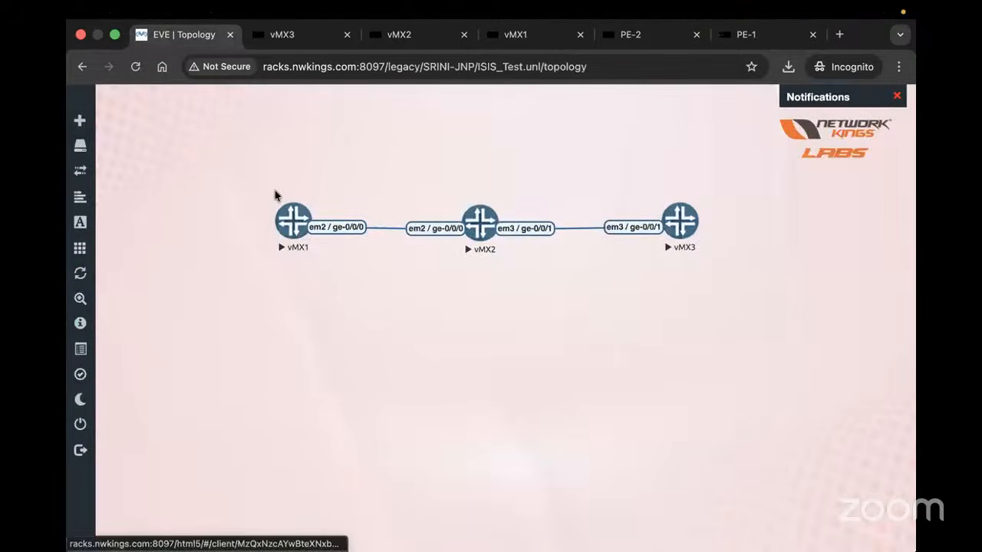
pyautogui.moveTo(77, 131)
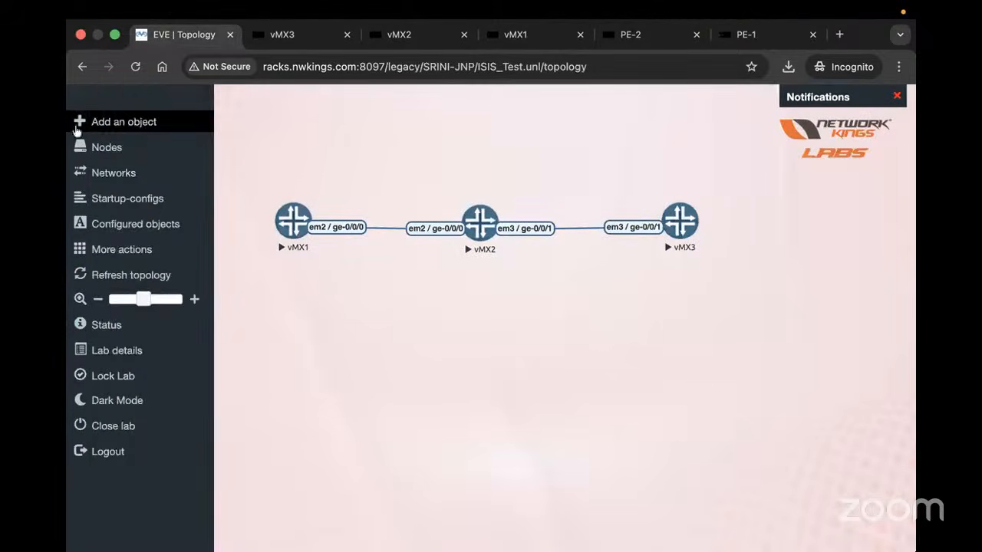
pyautogui.click(119, 131)
pyautogui.click(141, 233)
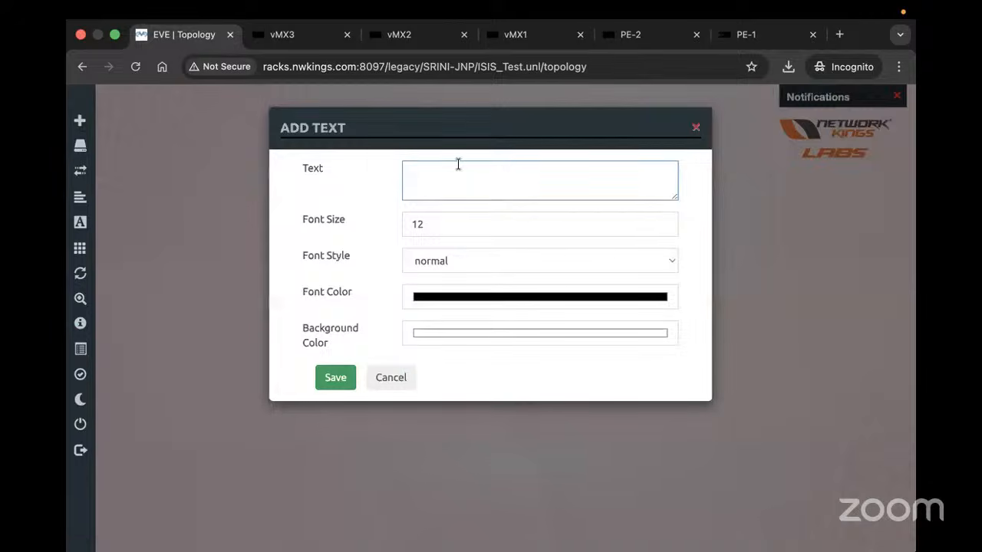
pyautogui.write('10.0.255.2')
pyautogui.click(334, 379)
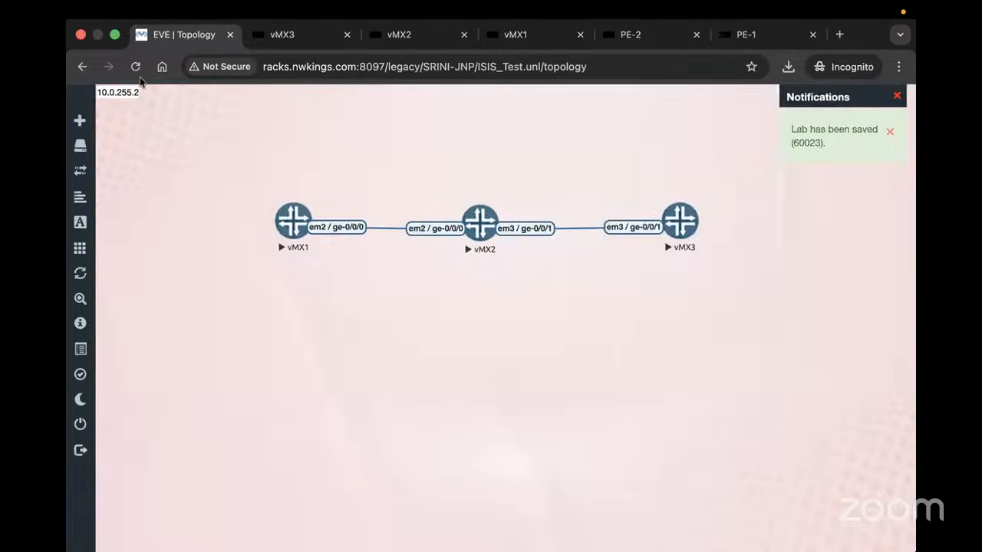
pyautogui.moveTo(125, 92); pyautogui.dragTo(301, 189)
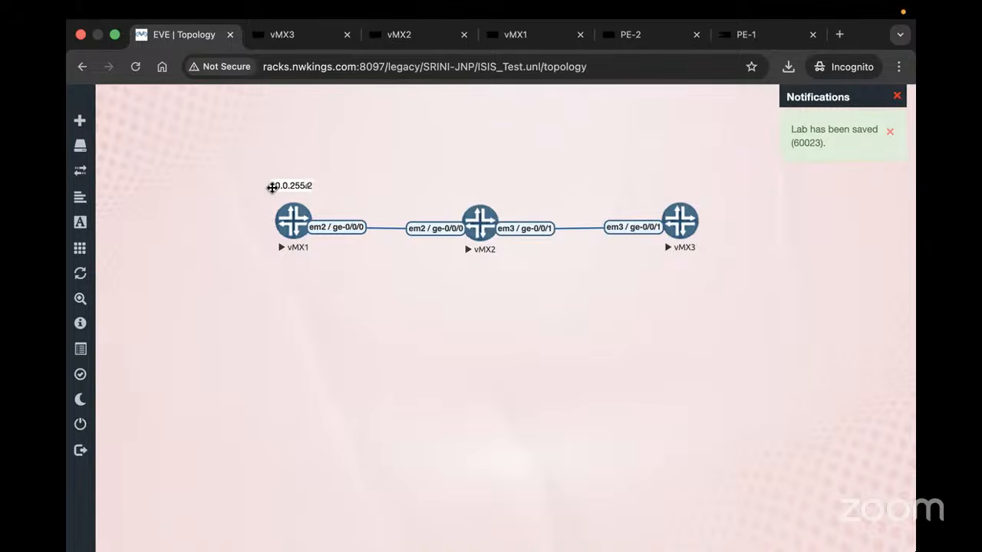
# Duplicate the 10.0.255.2 label twice, placing one copy above vMX2 and another above vMX3
pyautogui.rightClick(271, 188)
pyautogui.click(340, 221)
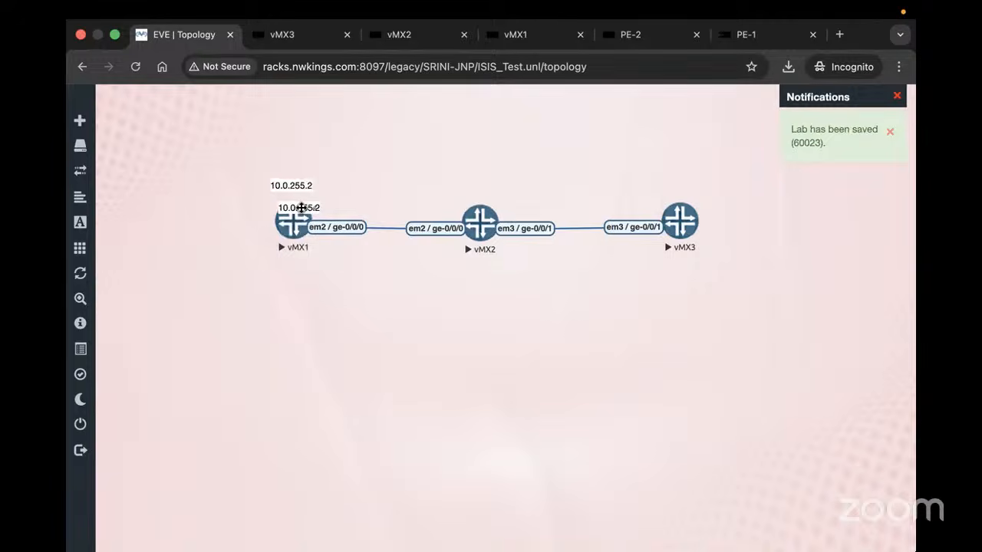
pyautogui.moveTo(301, 208); pyautogui.dragTo(481, 193)
pyautogui.rightClick(488, 195)
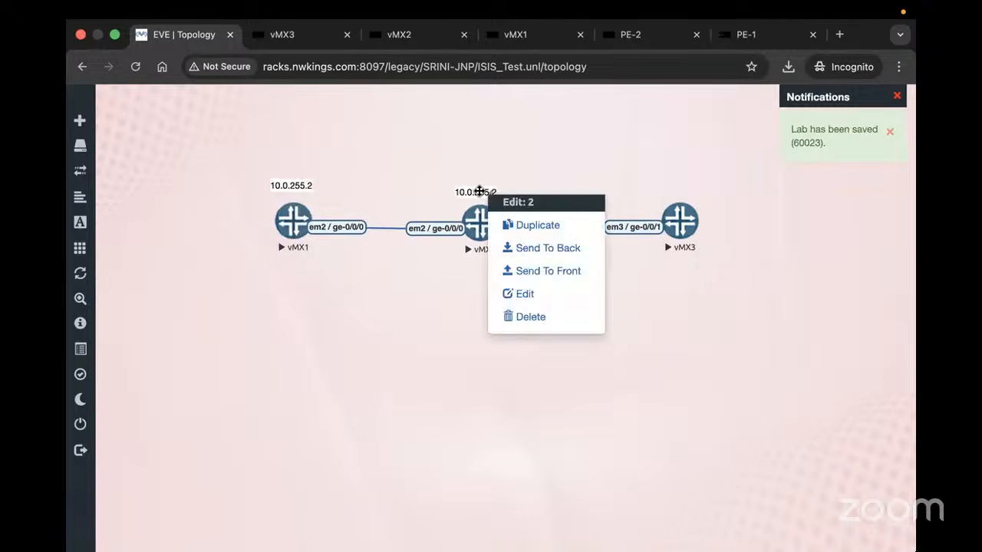
pyautogui.click(528, 224)
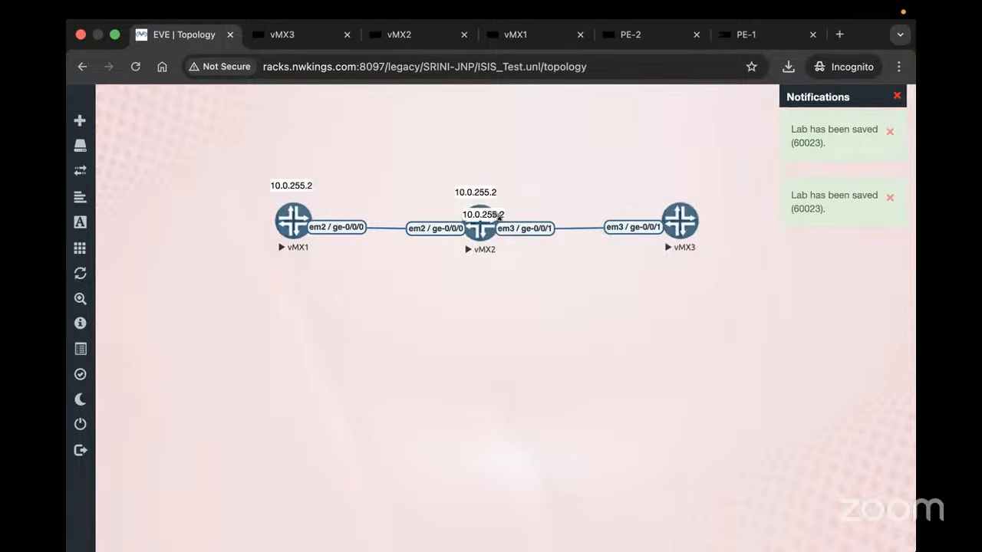
pyautogui.moveTo(497, 218); pyautogui.dragTo(678, 187)
pyautogui.rightClick(678, 188)
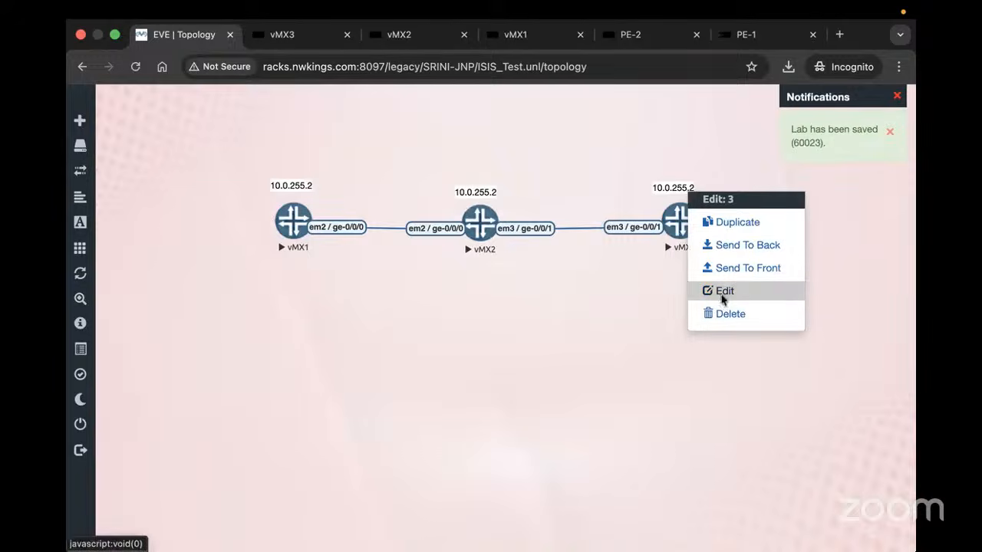
# Edit the label above vMX3 so it reads 10.0.255.3
pyautogui.click(724, 297)
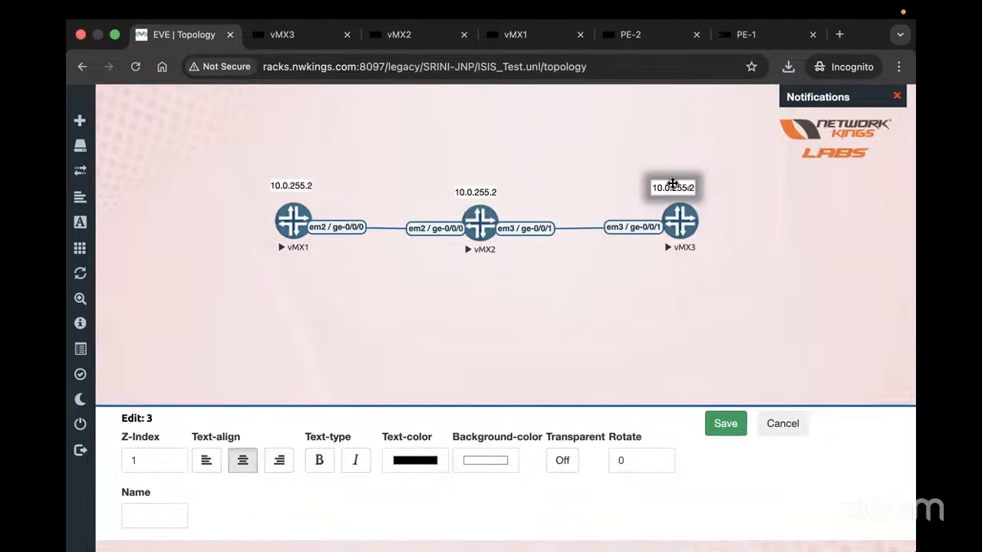
pyautogui.doubleClick(676, 190)
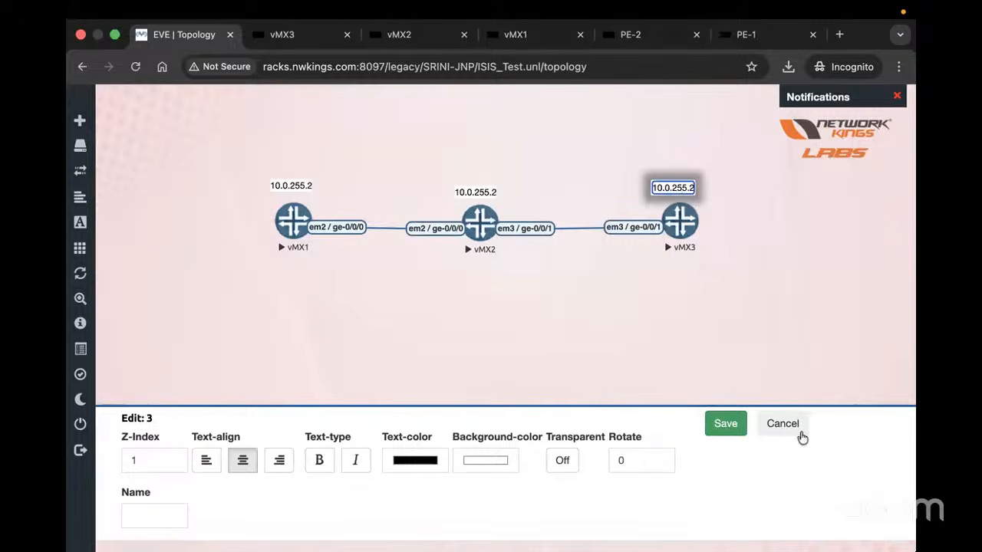
pyautogui.click(798, 434)
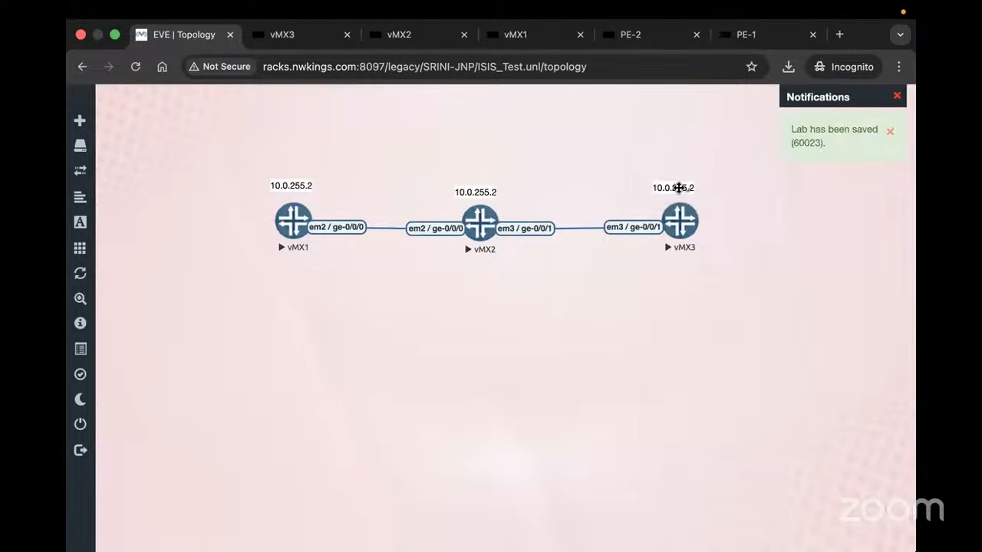
pyautogui.doubleClick(678, 187)
pyautogui.press('BackSpace')
pyautogui.write('3')
pyautogui.click(535, 191)
# Change vMX2's label to 10.0.255.1 and save it
pyautogui.rightClick(462, 191)
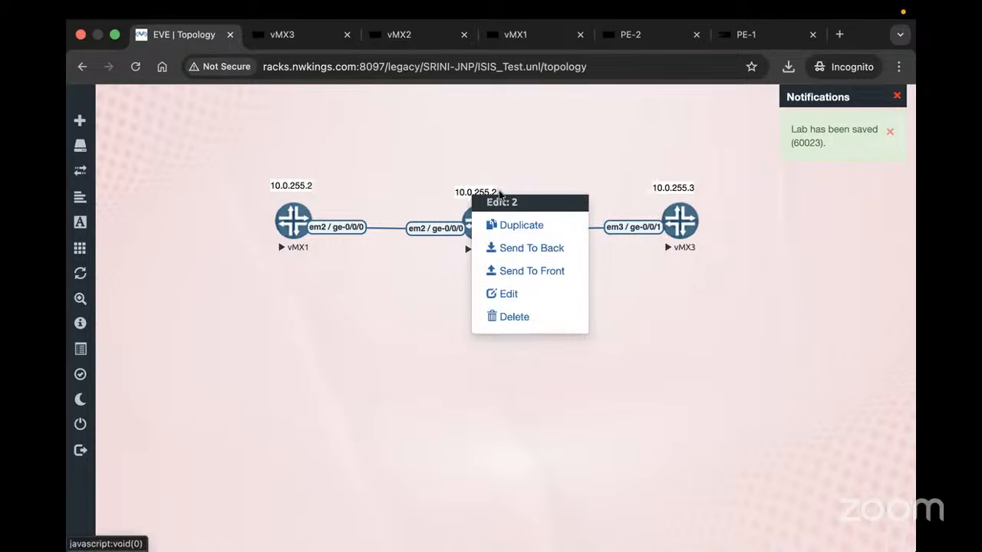
pyautogui.click(497, 293)
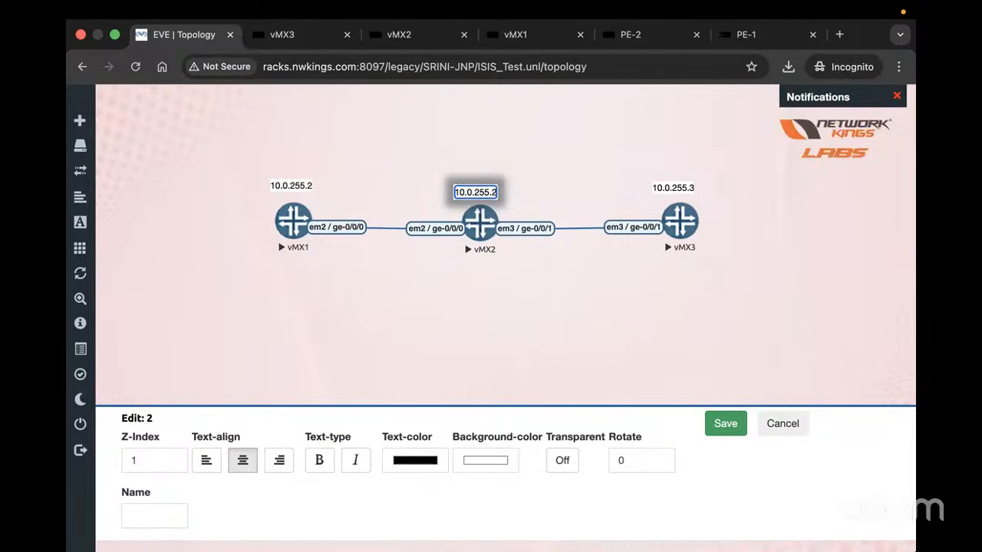
pyautogui.press('Return')
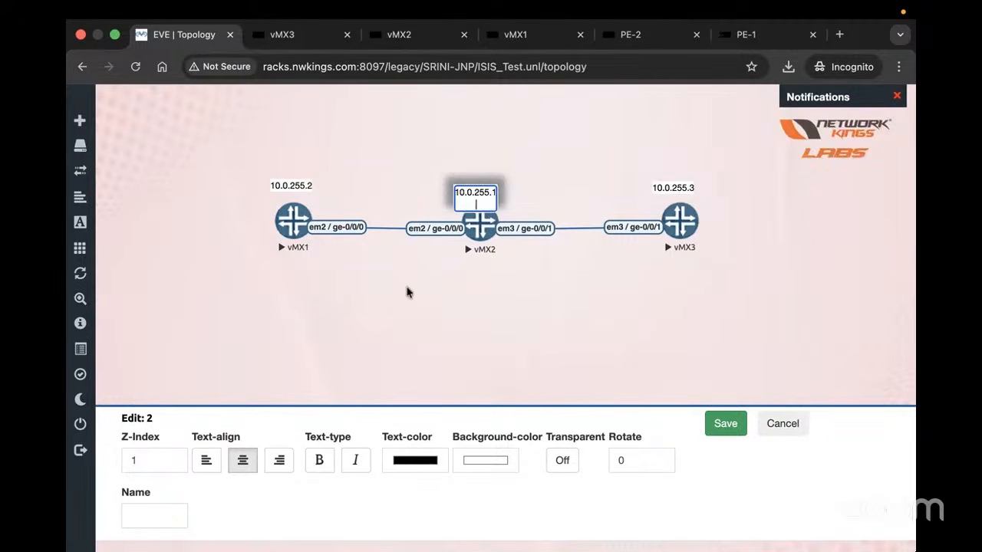
pyautogui.press('BackSpace')
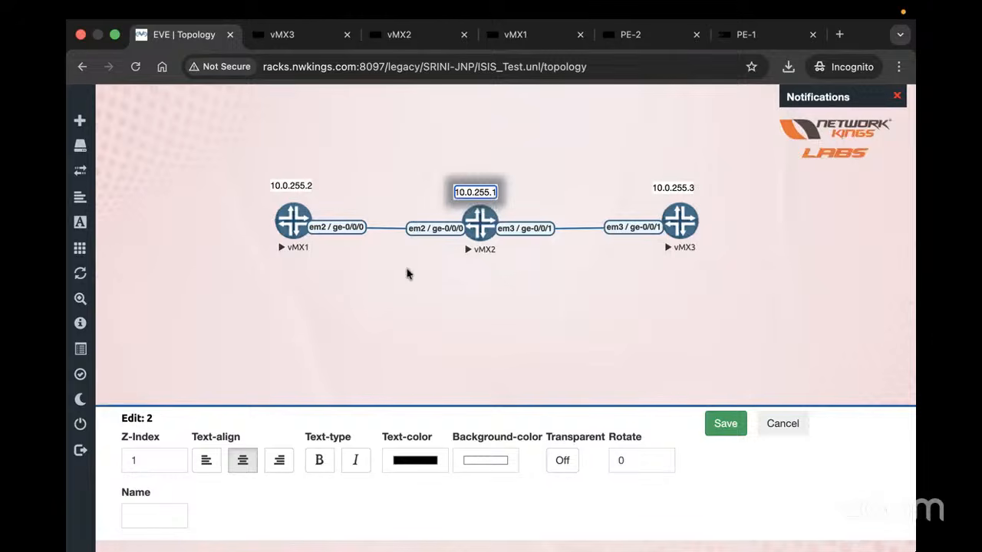
pyautogui.click(370, 217)
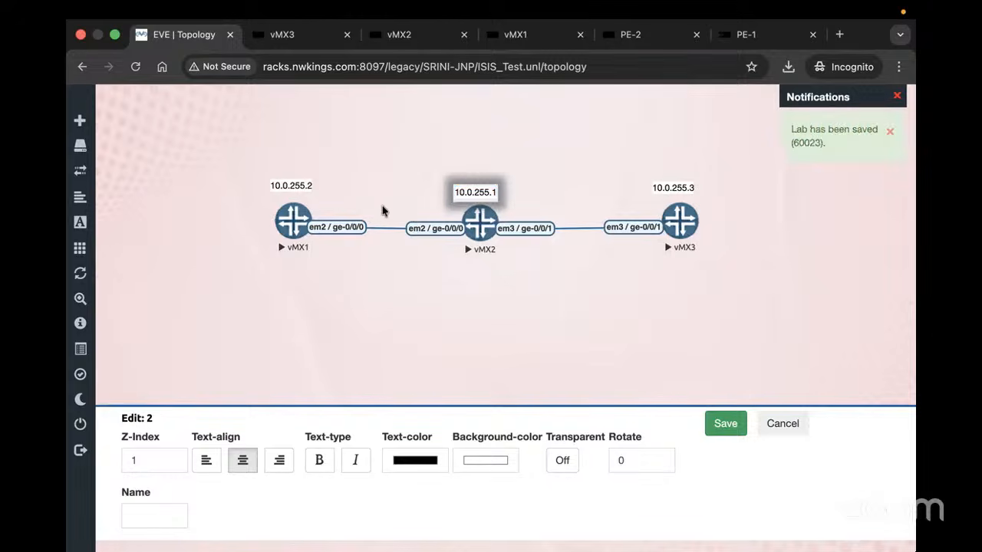
# Add a 10.0.11.0/30 text label on the canvas for the vMX1–vMX2 link
pyautogui.rightClick(376, 212)
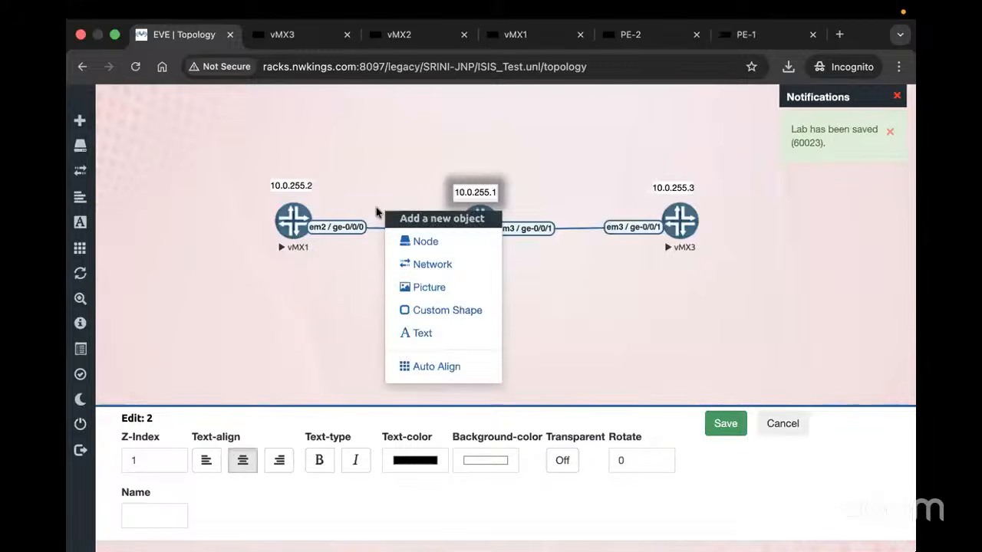
pyautogui.click(414, 334)
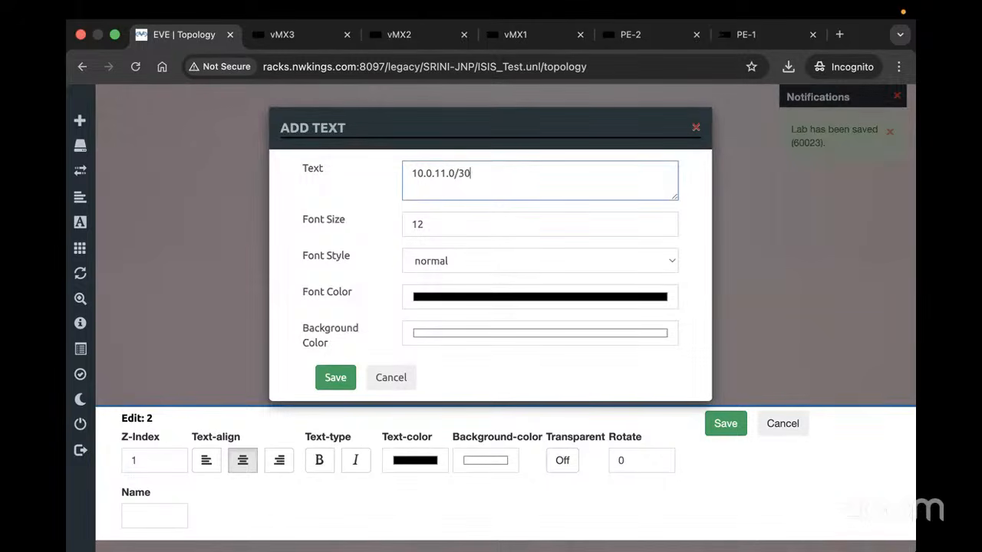
pyautogui.click(335, 377)
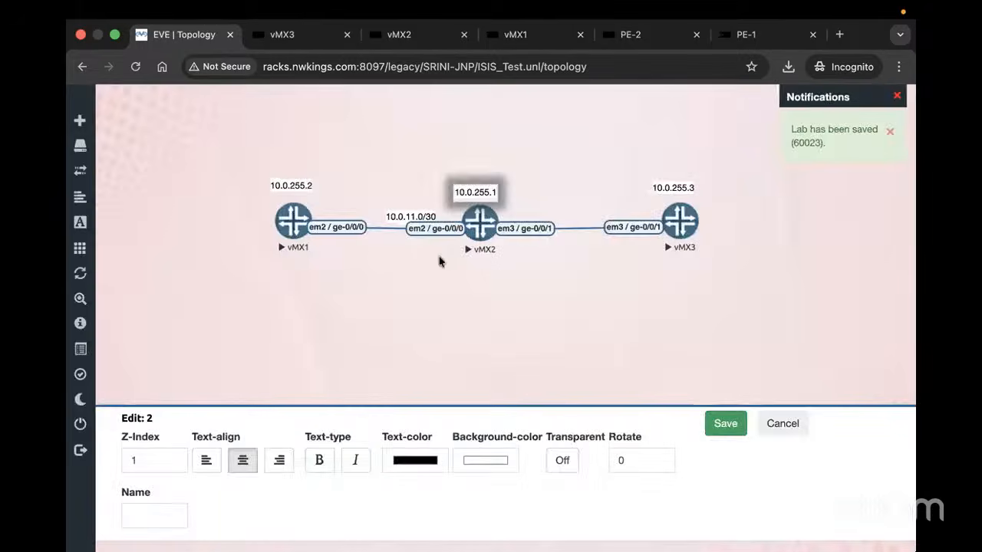
# Copy it onto the vMX2–vMX3 link as 10.0.13.0/30, and nudge the 10.0.11.0/30 label above its link
pyautogui.rightClick(423, 220)
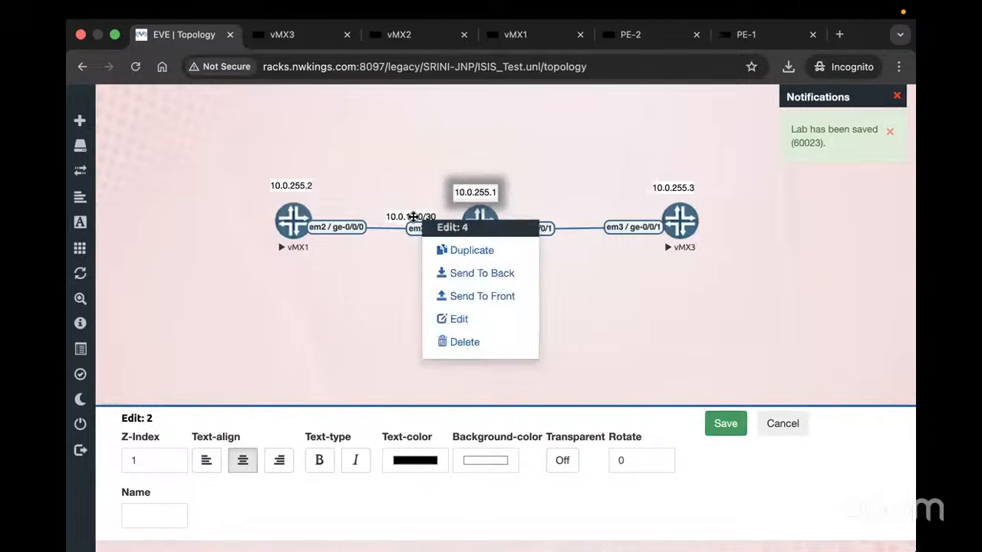
pyautogui.click(471, 250)
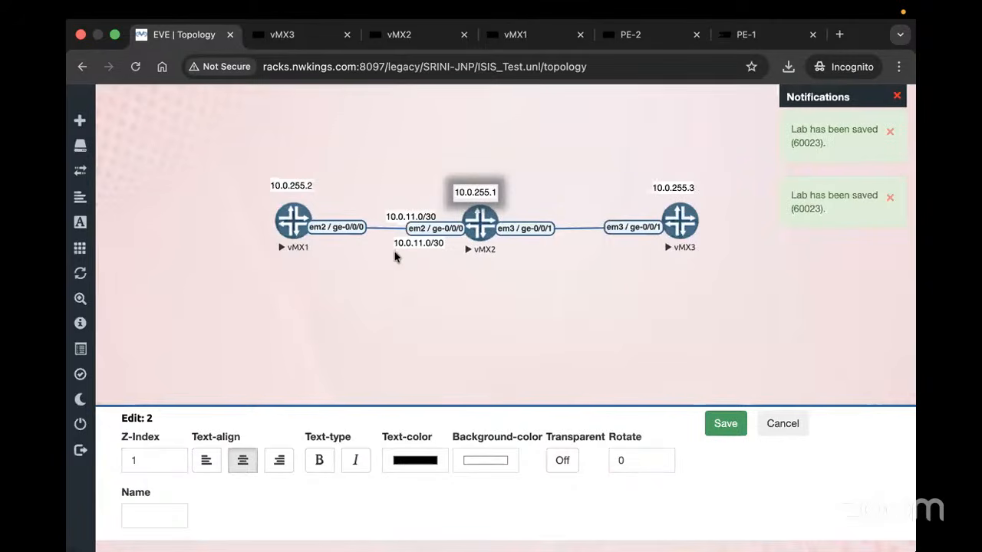
pyautogui.moveTo(397, 243); pyautogui.dragTo(550, 206)
pyautogui.rightClick(552, 207)
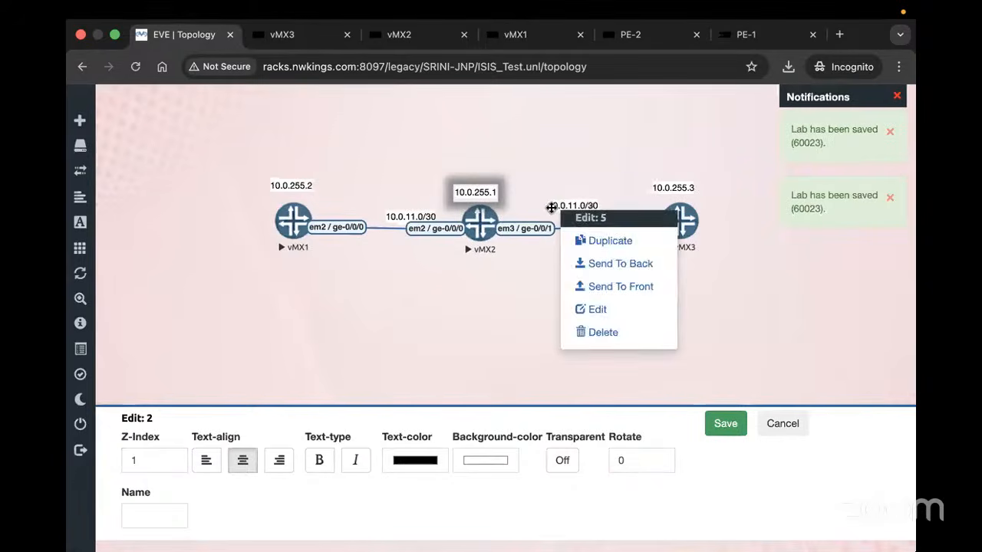
pyautogui.click(606, 309)
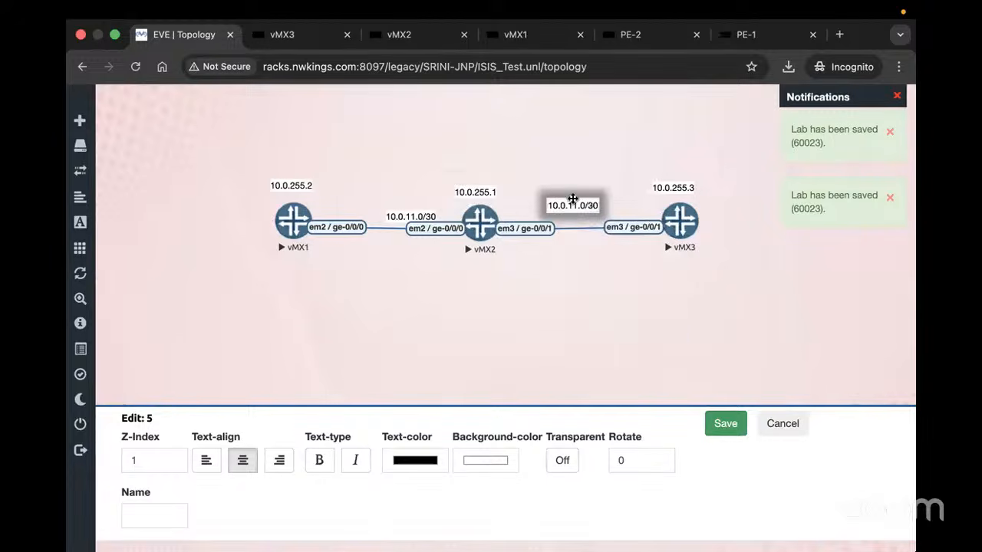
pyautogui.click(565, 204)
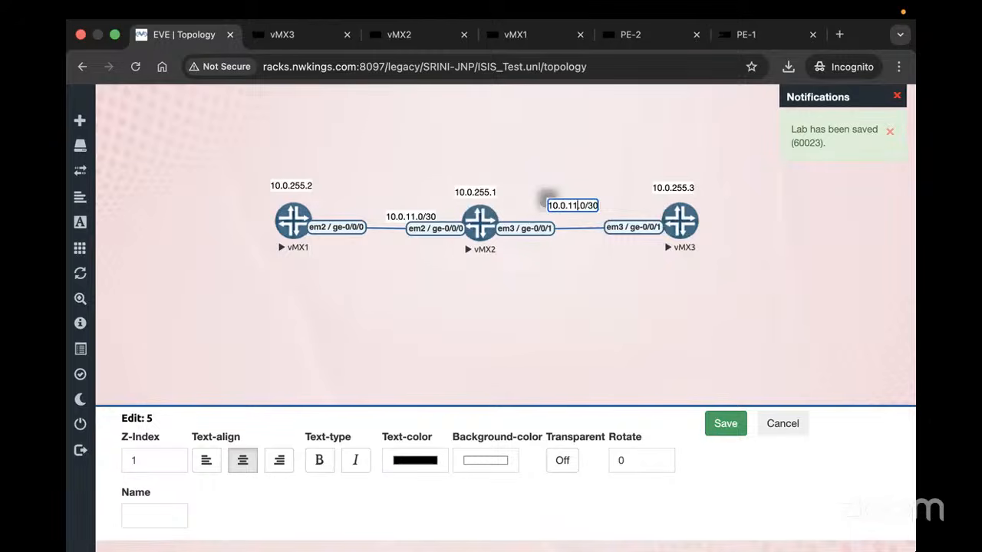
pyautogui.press('BackSpace')
pyautogui.write('3')
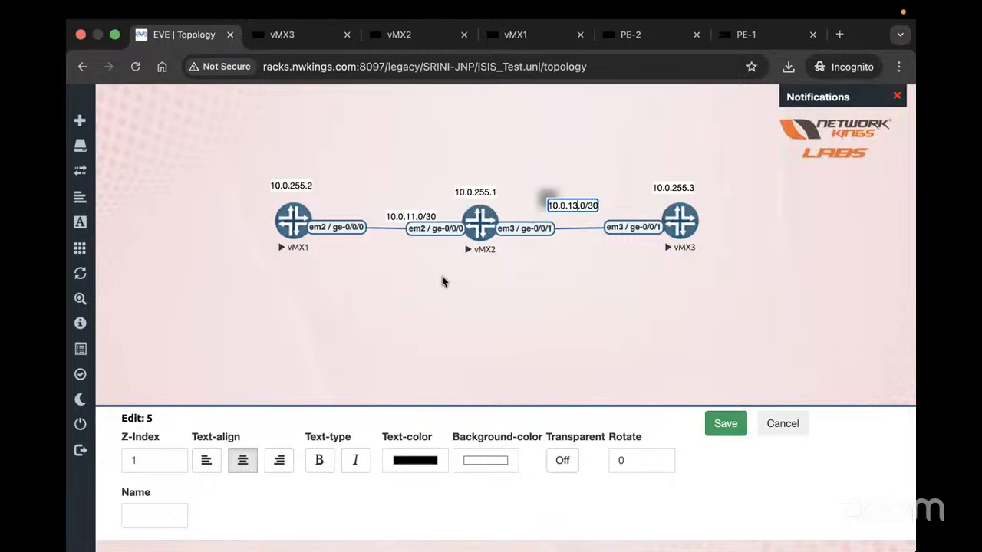
pyautogui.moveTo(394, 216); pyautogui.dragTo(382, 206)
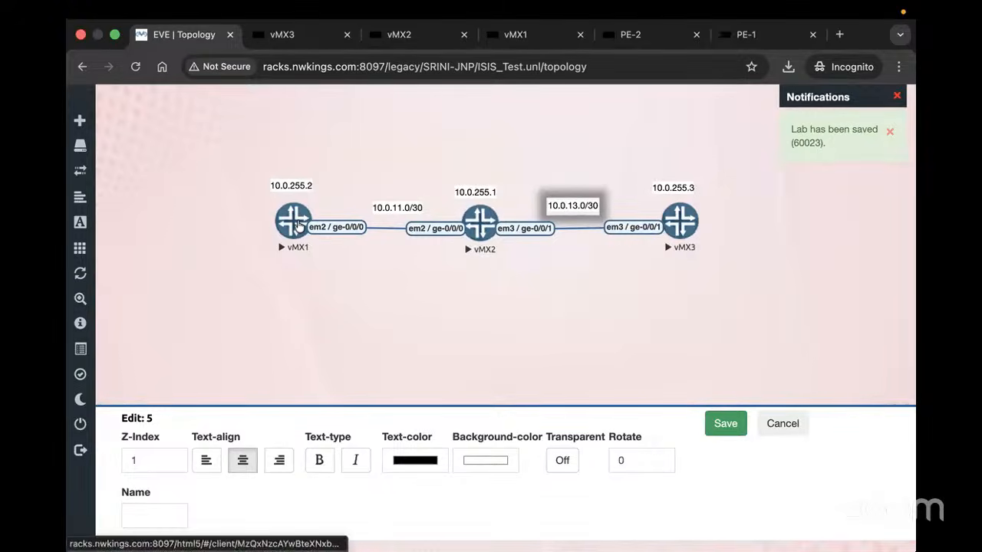
# Open vMX1's console and enter configuration mode with 'edit'
pyautogui.click(292, 222)
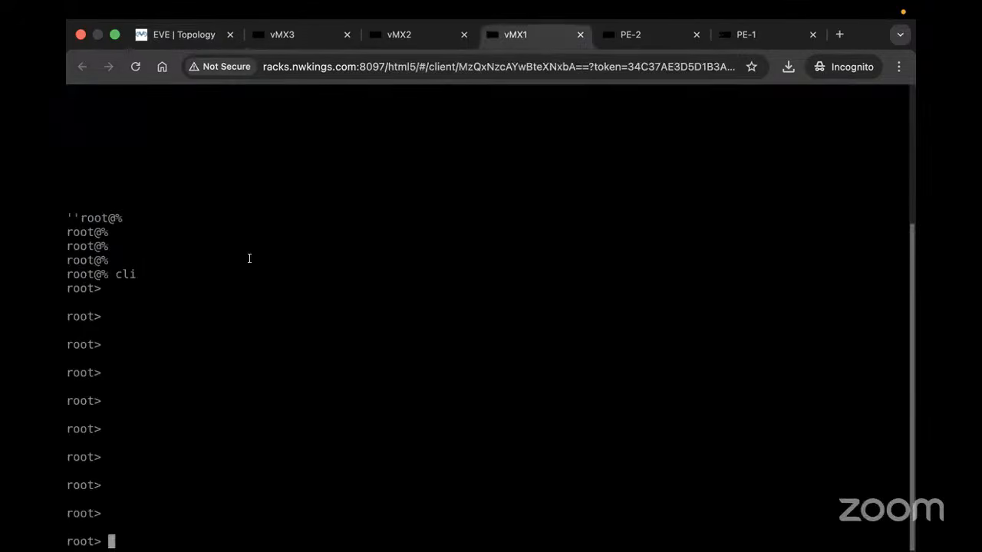
pyautogui.press('Return')
pyautogui.write('edit')
pyautogui.press('Return')
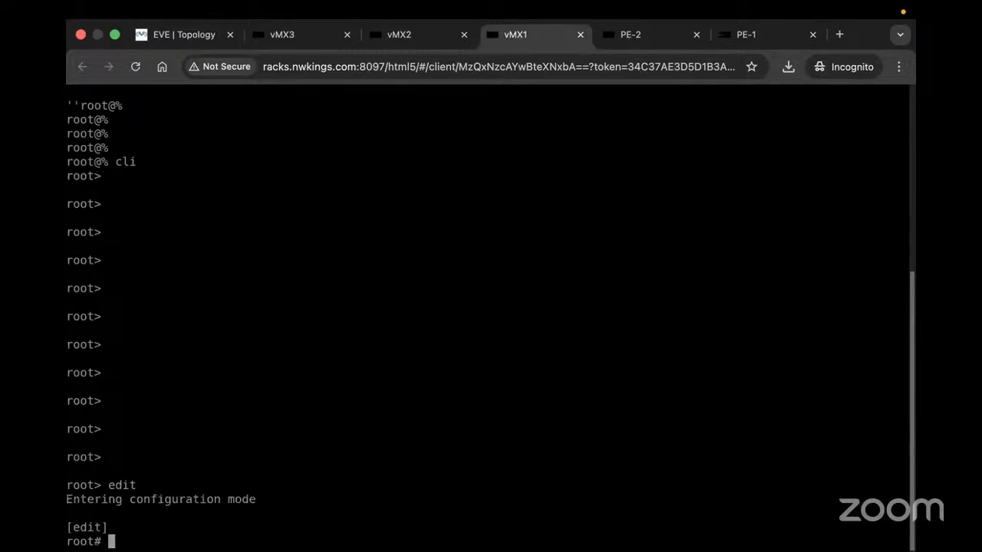
pyautogui.press('Return')
pyautogui.press('Return')
pyautogui.press('Return')
pyautogui.press('Return')
pyautogui.press('Return')
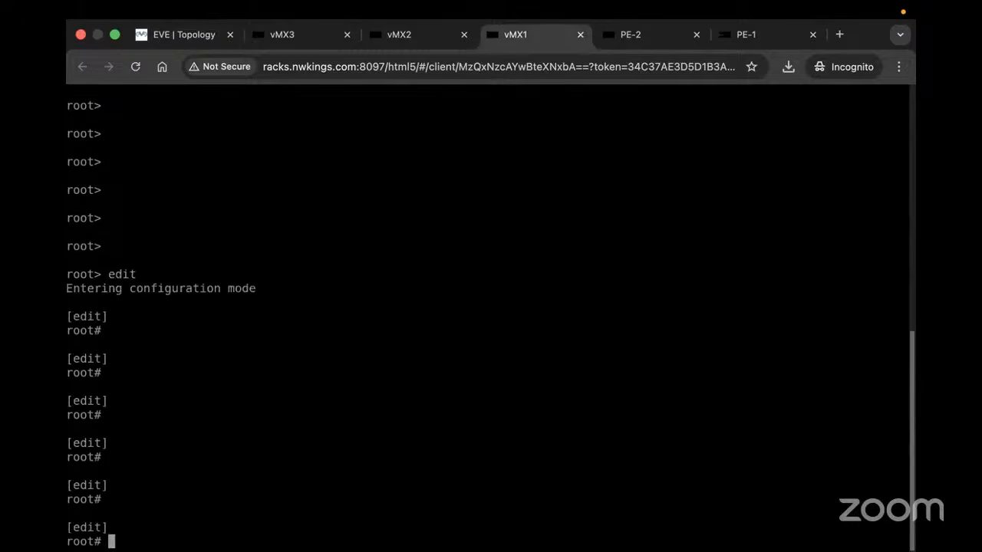
# List vMX1's configuration as set commands with 'show | display set'
pyautogui.write('show | display a')
pyautogui.press('space')
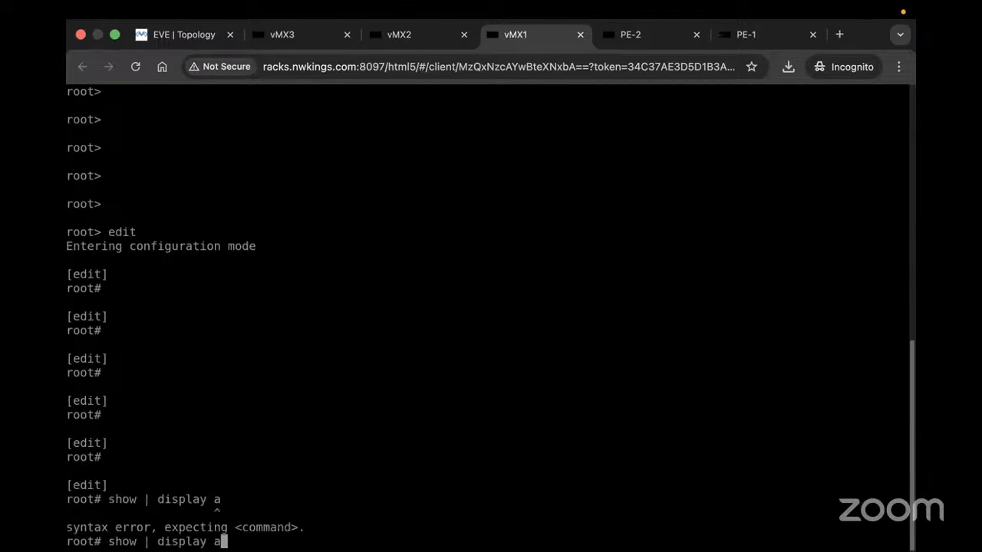
pyautogui.write('=s')
pyautogui.press('space')
pyautogui.press('BackSpace')
pyautogui.press('BackSpace')
pyautogui.press('BackSpace')
pyautogui.write('set')
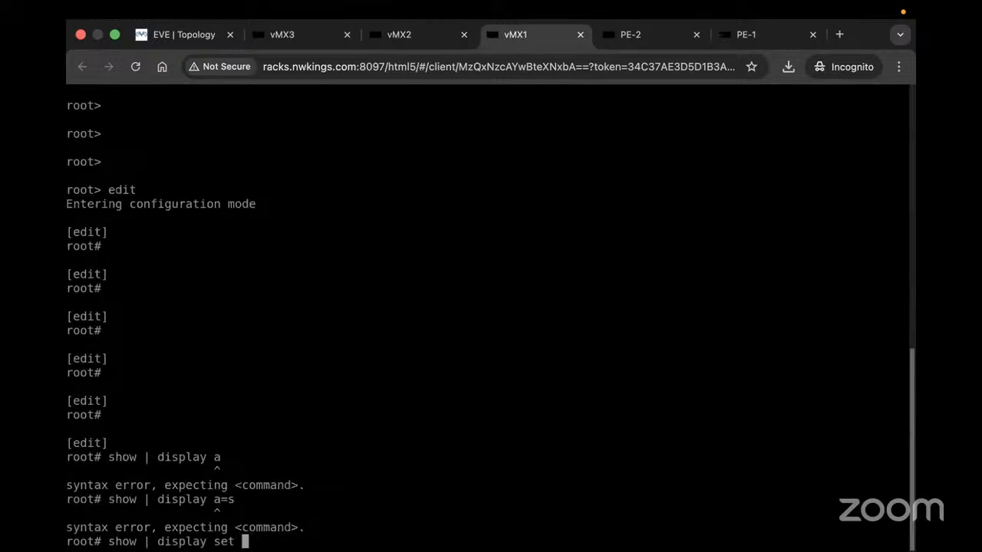
pyautogui.press('Return')
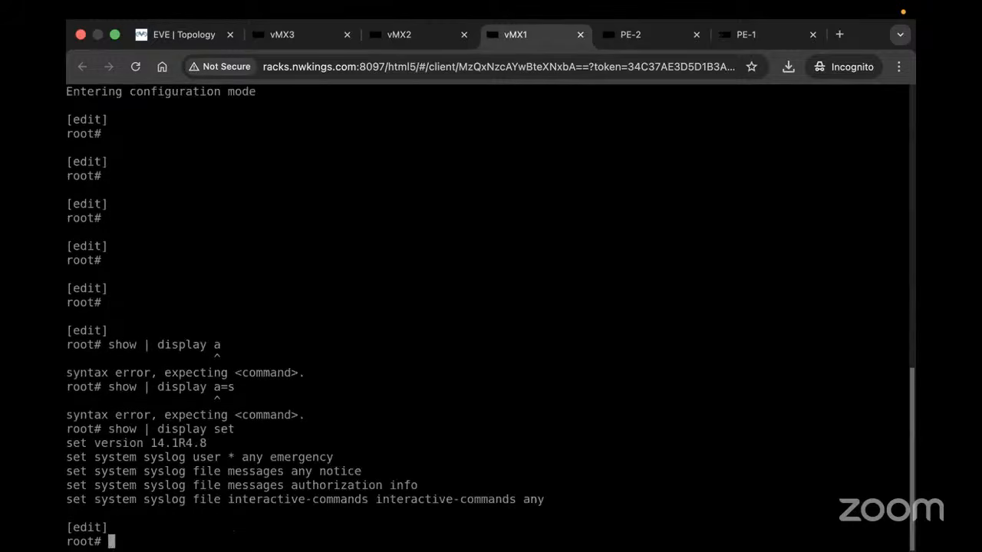
pyautogui.click(184, 34)
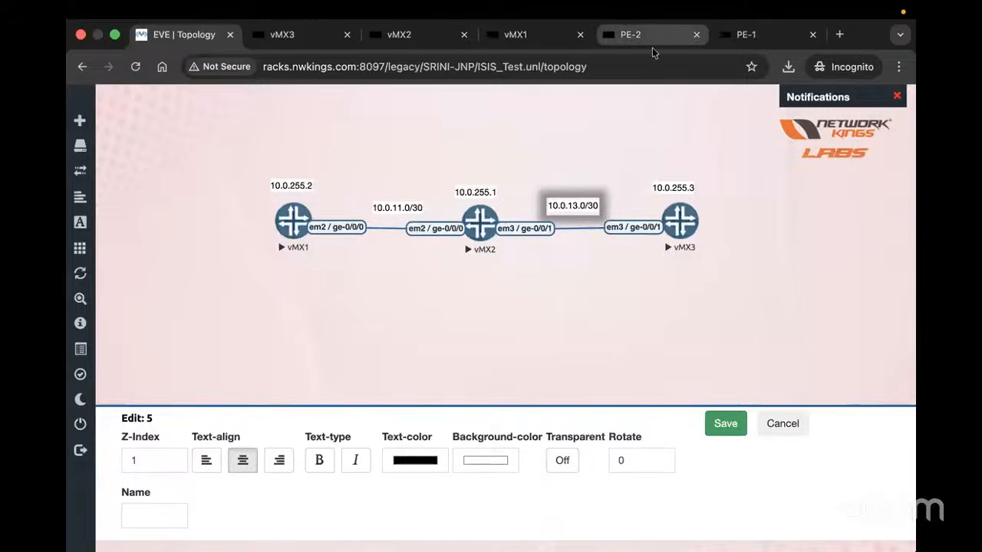
# Close the PE-1, PE-2 and leftover console tabs so only the topology remains
pyautogui.click(745, 34)
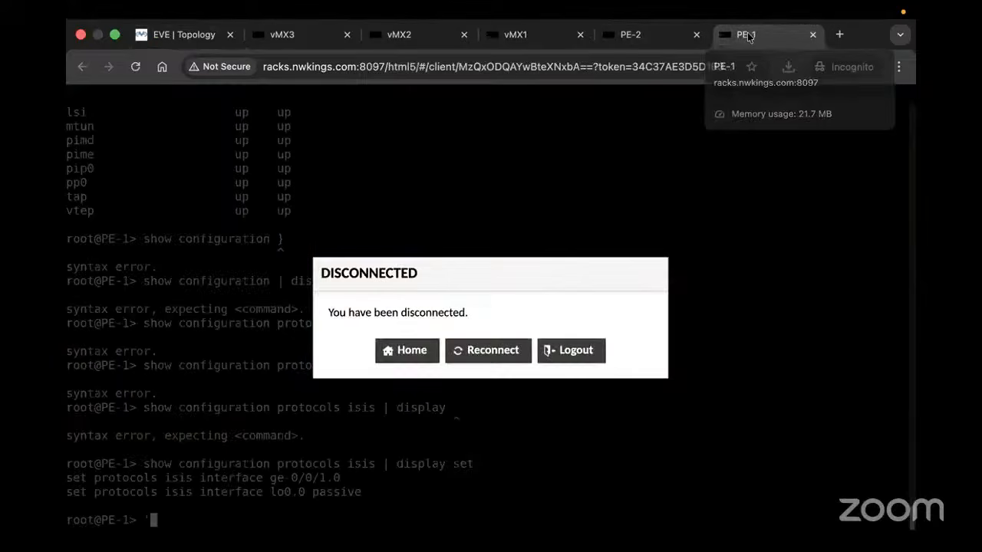
pyautogui.click(480, 347)
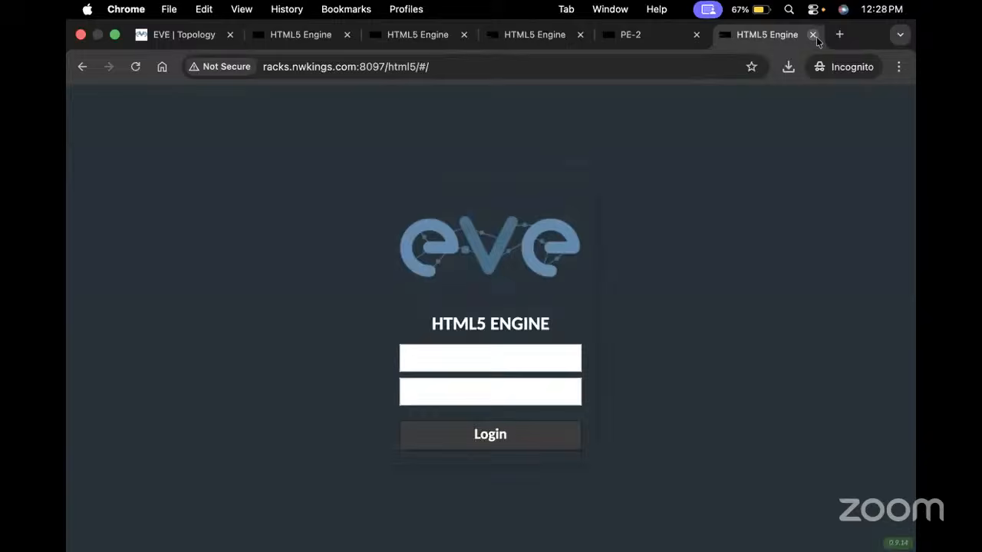
pyautogui.click(813, 35)
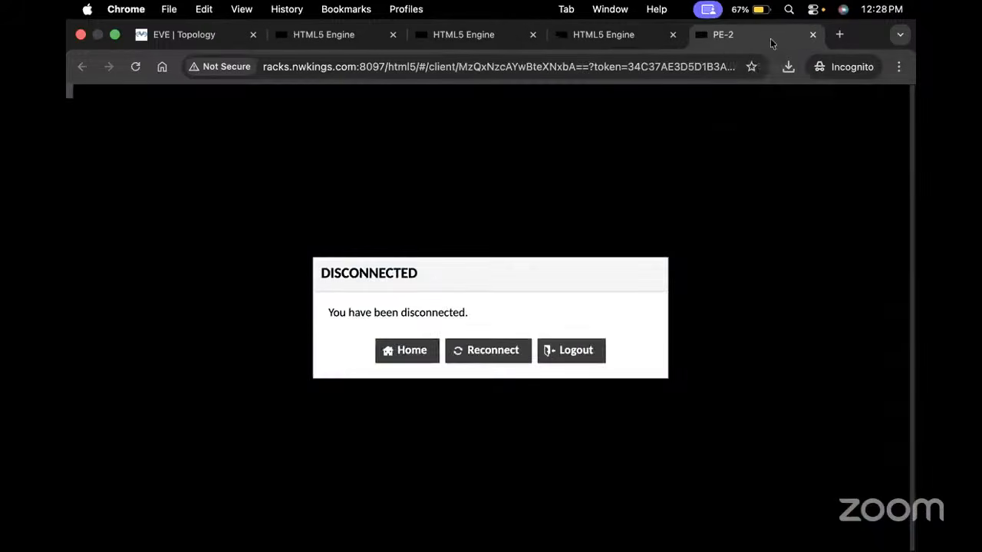
pyautogui.click(811, 35)
pyautogui.click(811, 35)
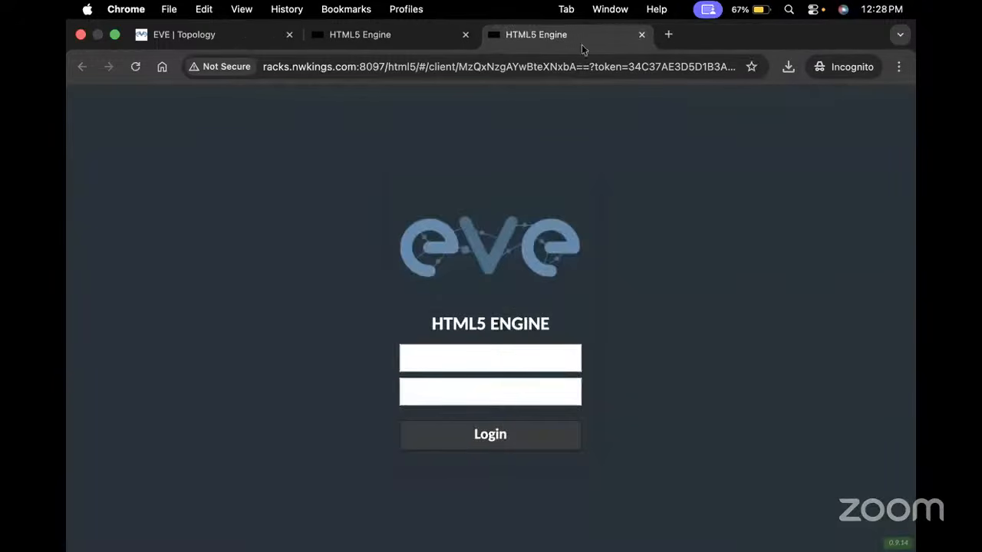
pyautogui.click(642, 36)
pyautogui.click(465, 34)
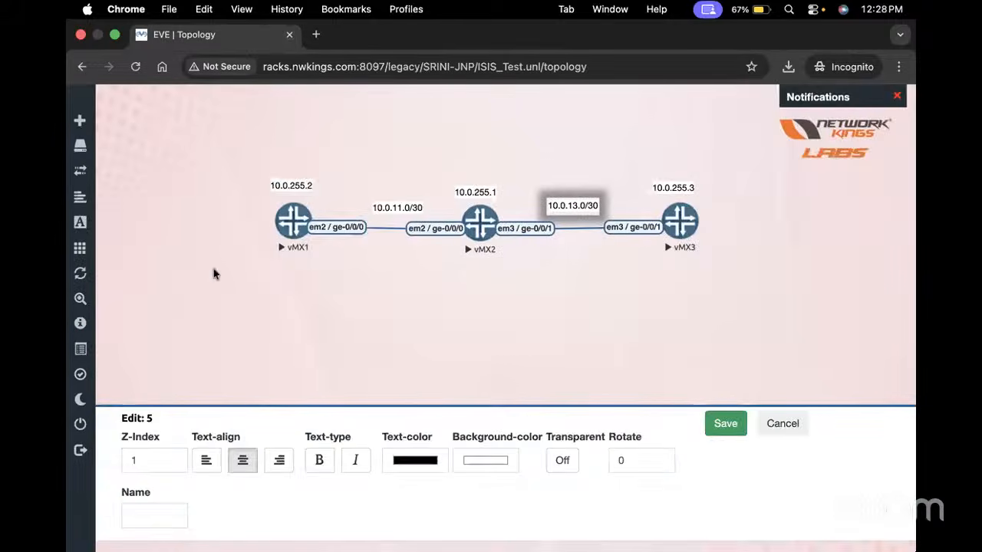
# Close a reopened vMX1 console tab and cancel the link-label edit
pyautogui.click(301, 222)
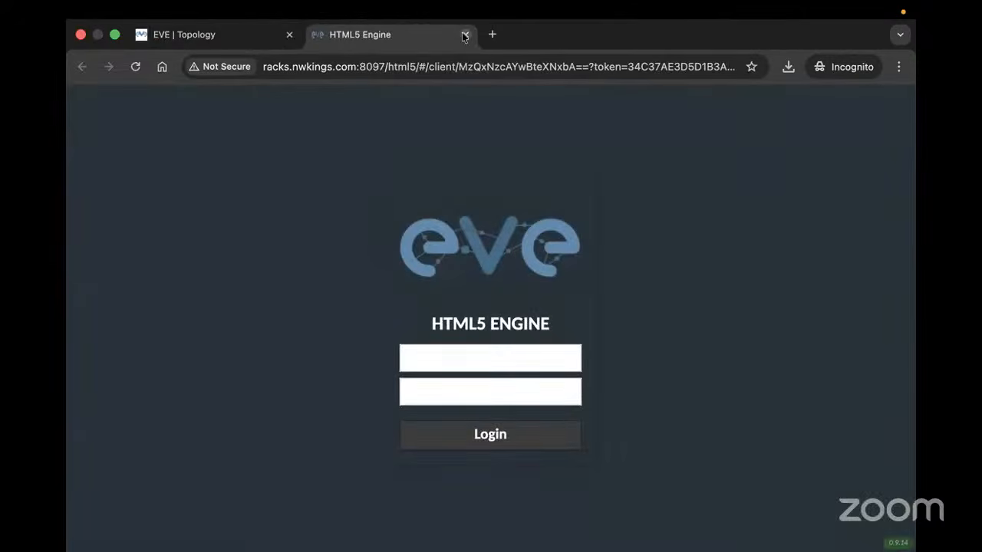
pyautogui.click(464, 36)
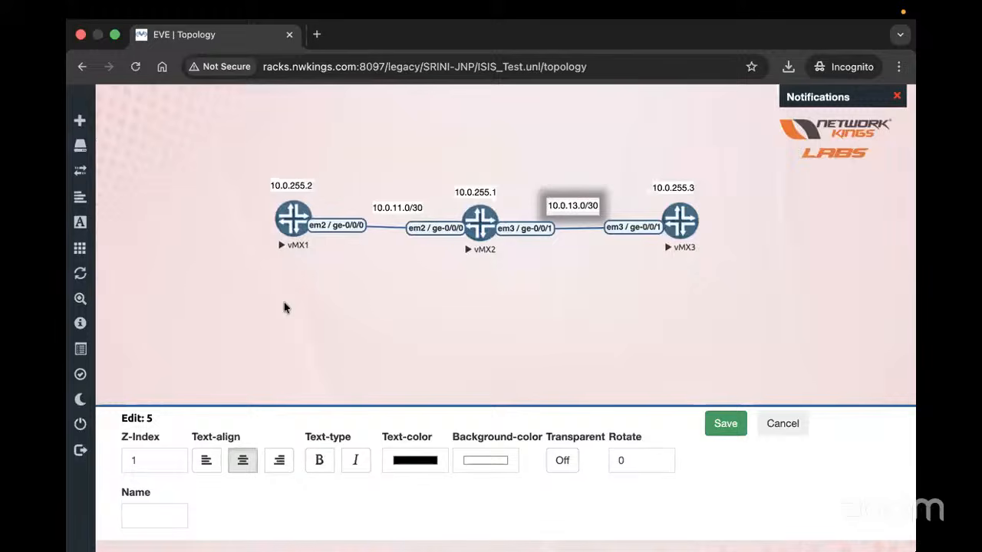
pyautogui.click(783, 425)
# Open vMX1's console login page, then close it again
pyautogui.rightClick(281, 219)
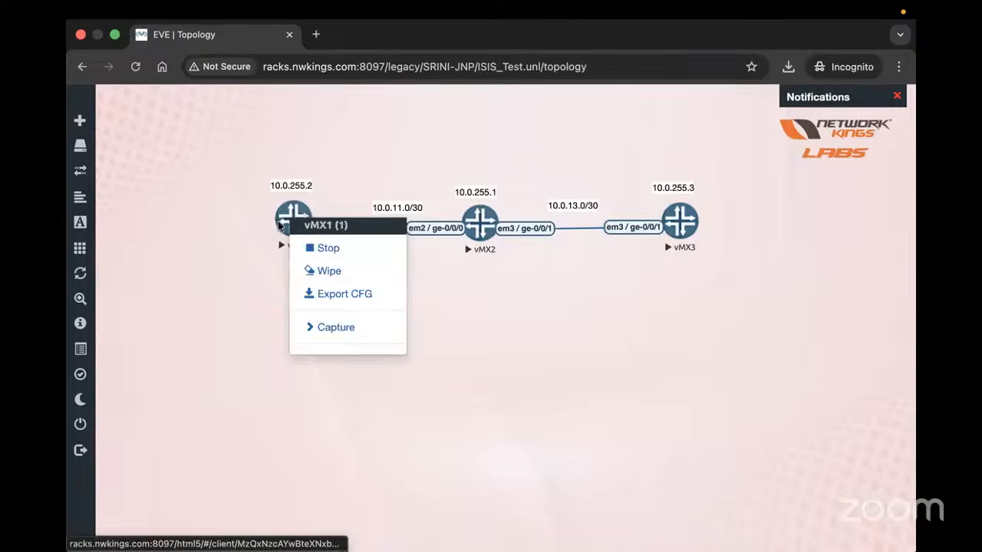
pyautogui.click(284, 216)
pyautogui.click(439, 364)
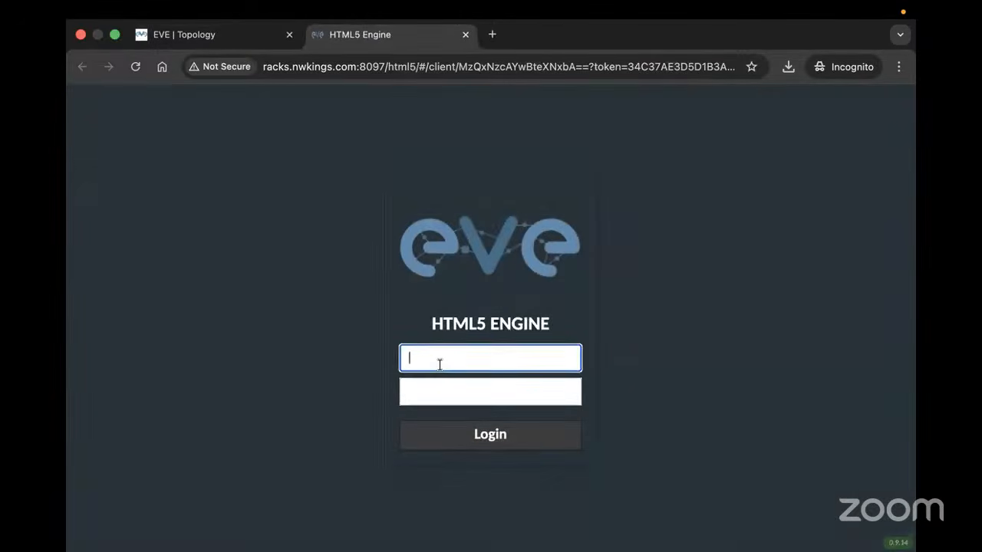
pyautogui.click(465, 36)
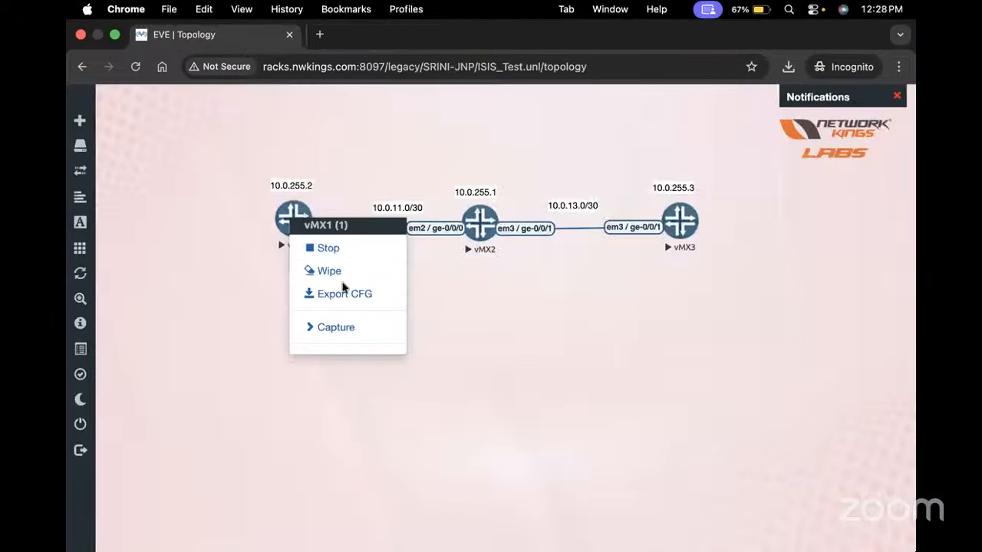
# Stop the vMX1 router and start it back up
pyautogui.click(328, 248)
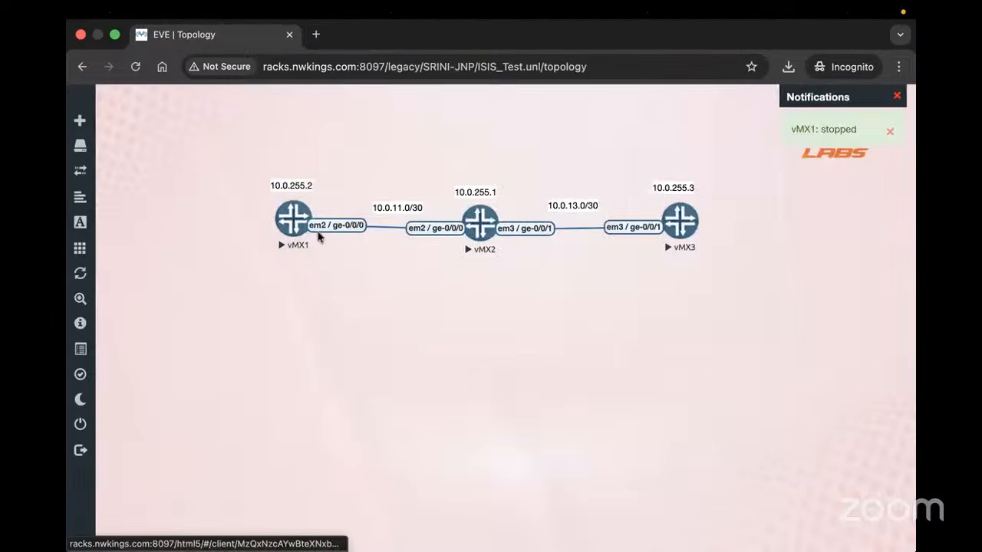
pyautogui.click(315, 233)
pyautogui.click(326, 248)
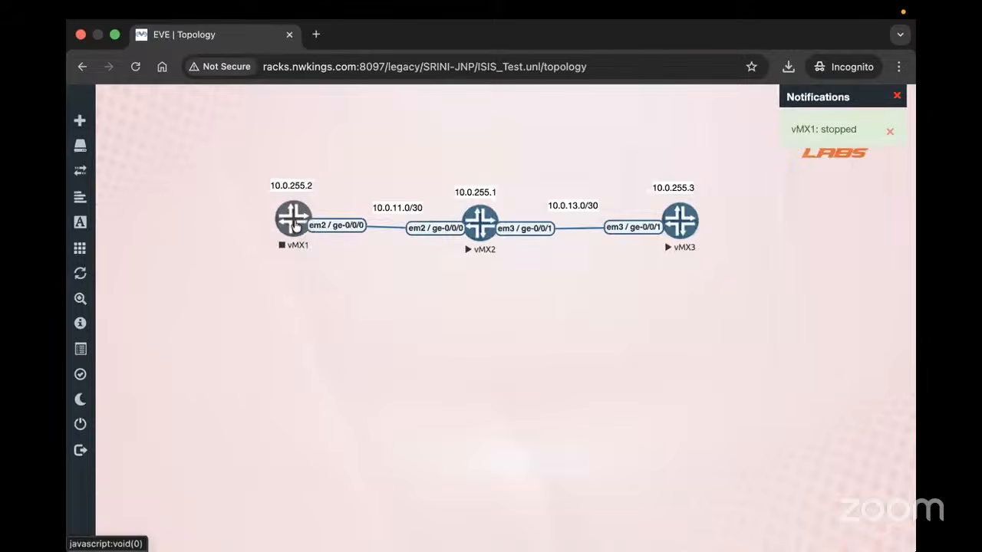
pyautogui.rightClick(298, 227)
pyautogui.click(336, 256)
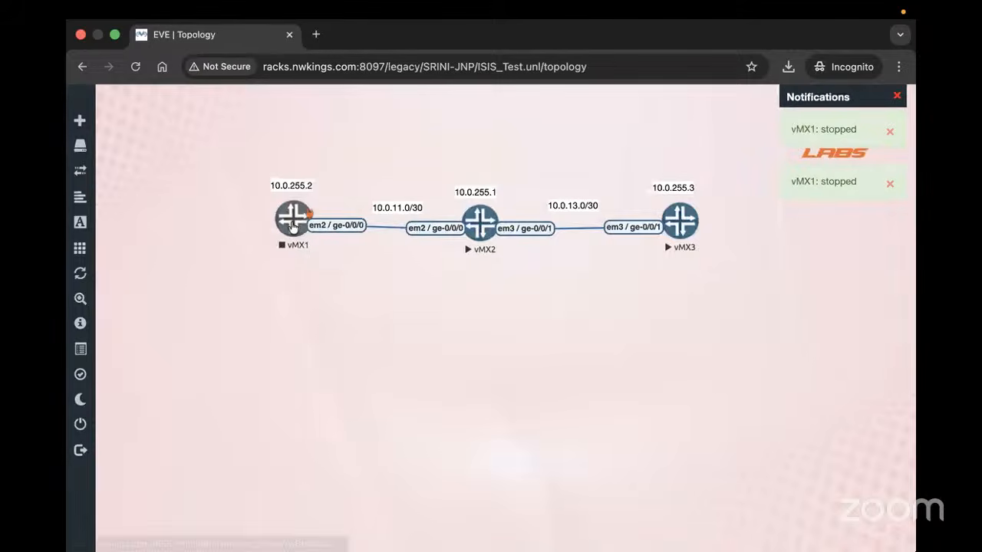
# View vMX1's packet-capture interfaces and reopen its console in a new tab
pyautogui.click(292, 225)
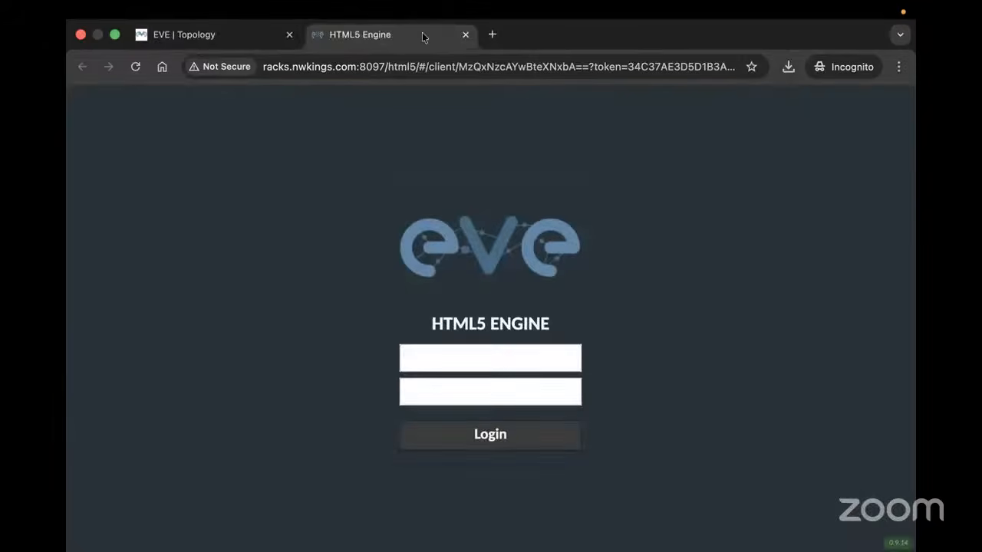
pyautogui.click(464, 36)
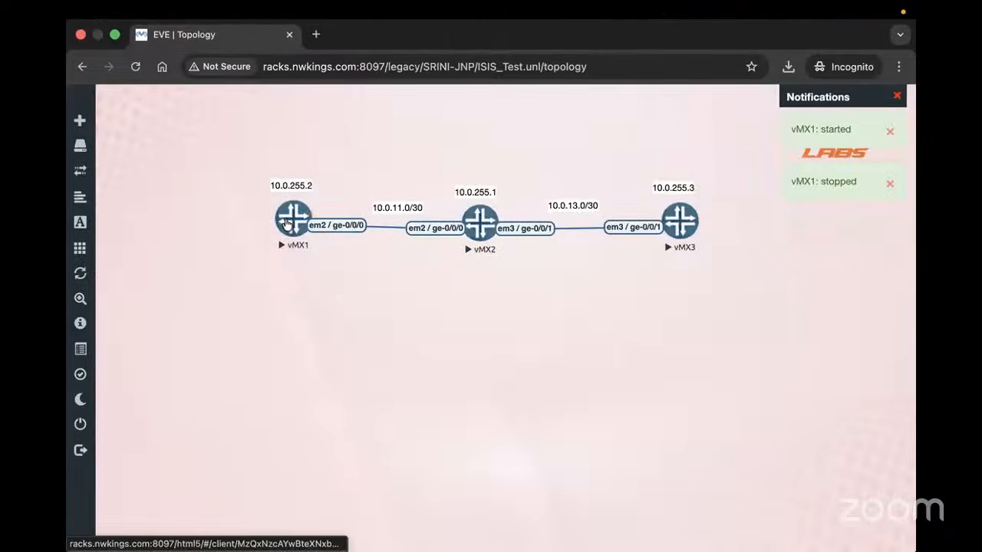
pyautogui.rightClick(290, 223)
pyautogui.click(108, 128)
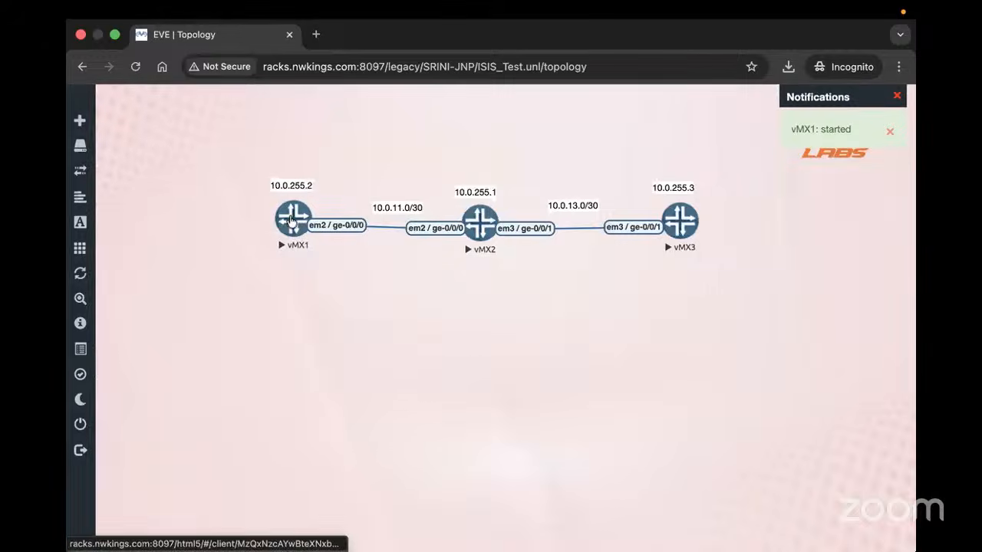
pyautogui.rightClick(302, 222)
pyautogui.click(367, 333)
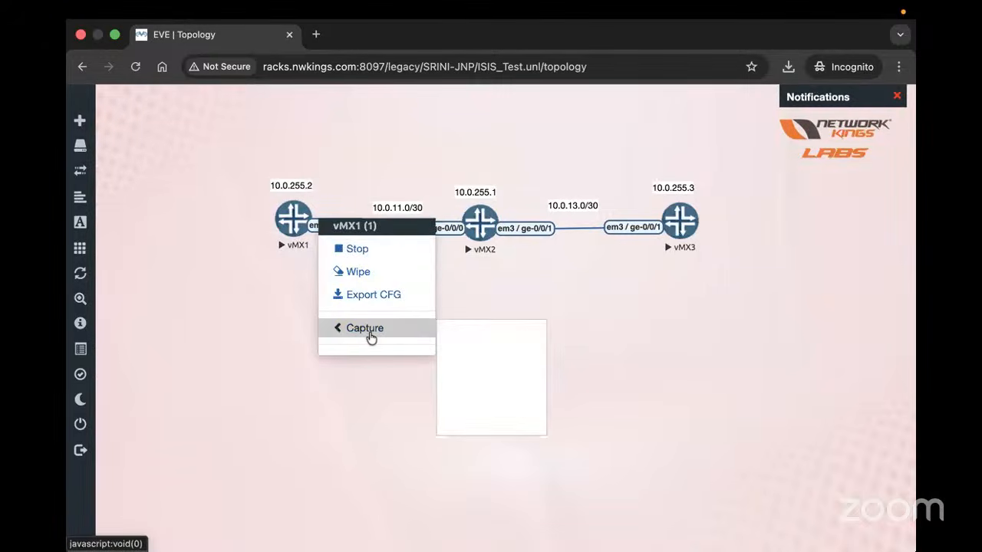
pyautogui.click(292, 223)
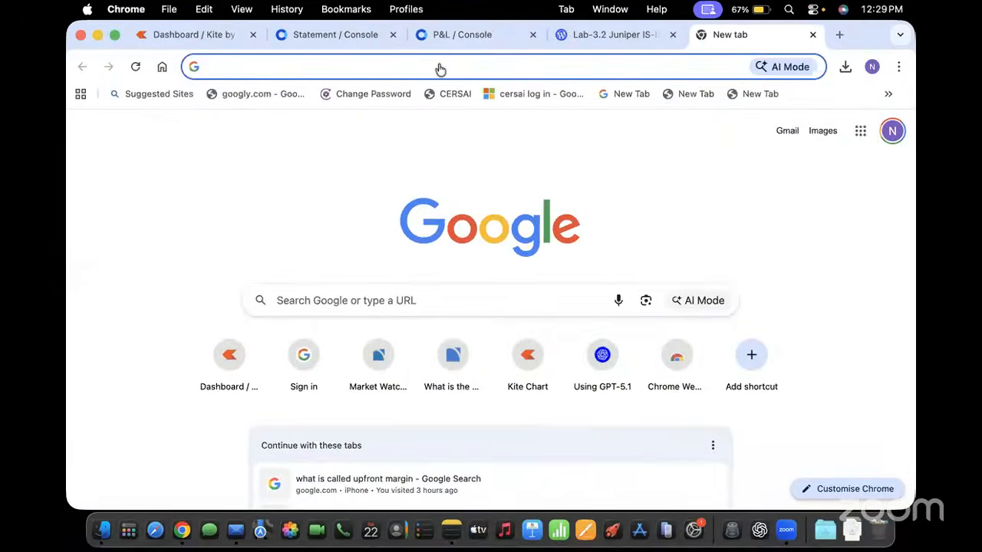
pyautogui.press('super+Tab')
pyautogui.press('super+Tab')
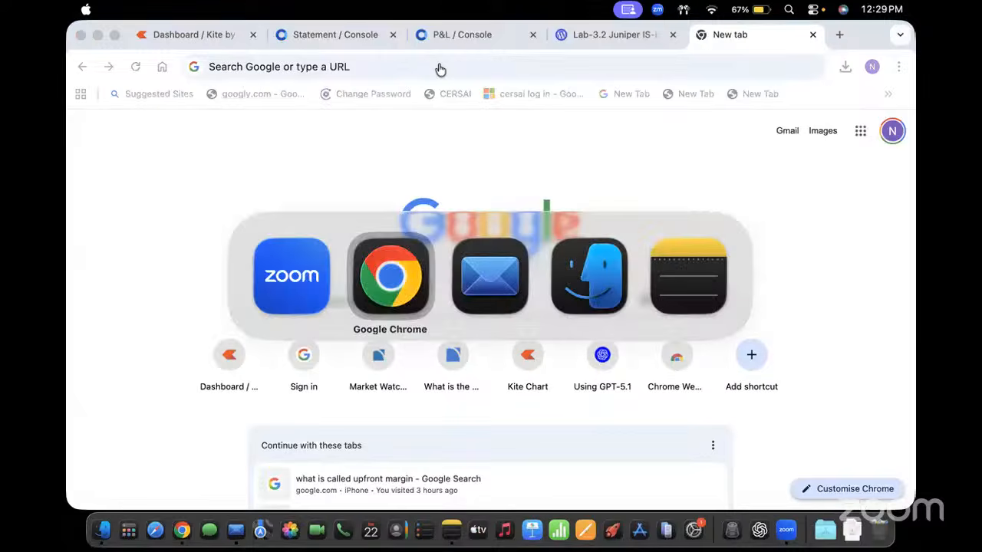
pyautogui.press('super+Tab')
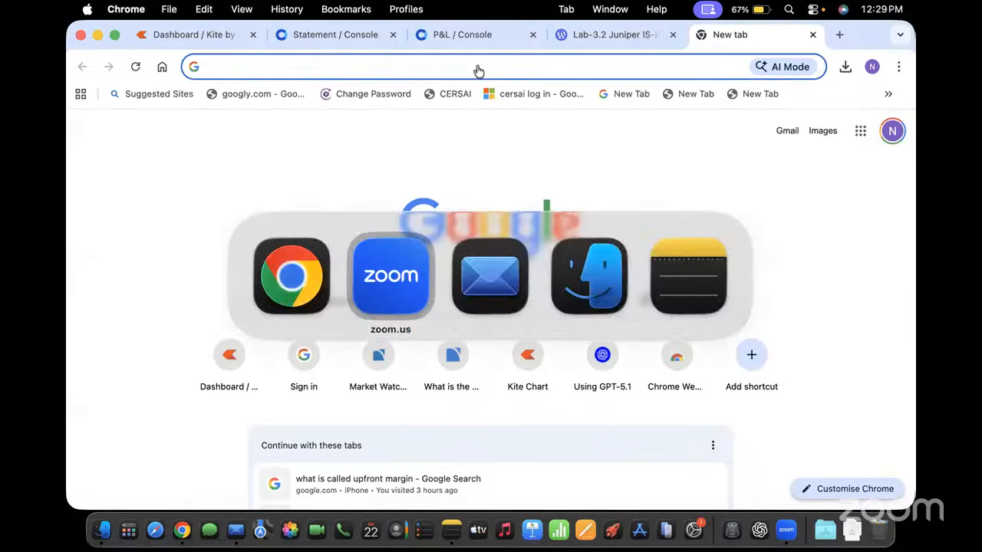
pyautogui.press('super+Tab')
pyautogui.press('super+Tab')
pyautogui.press('super+Tab')
pyautogui.press('super+Tab')
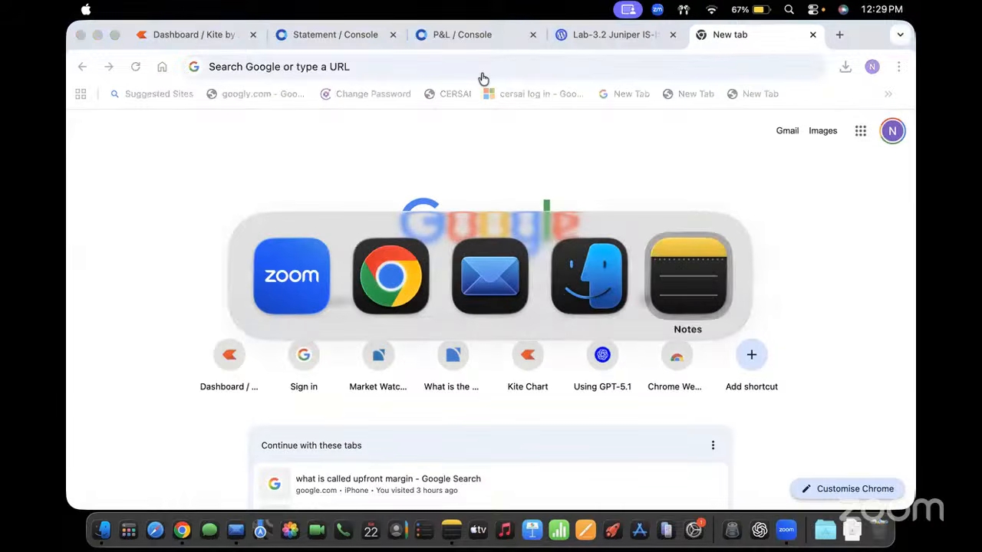
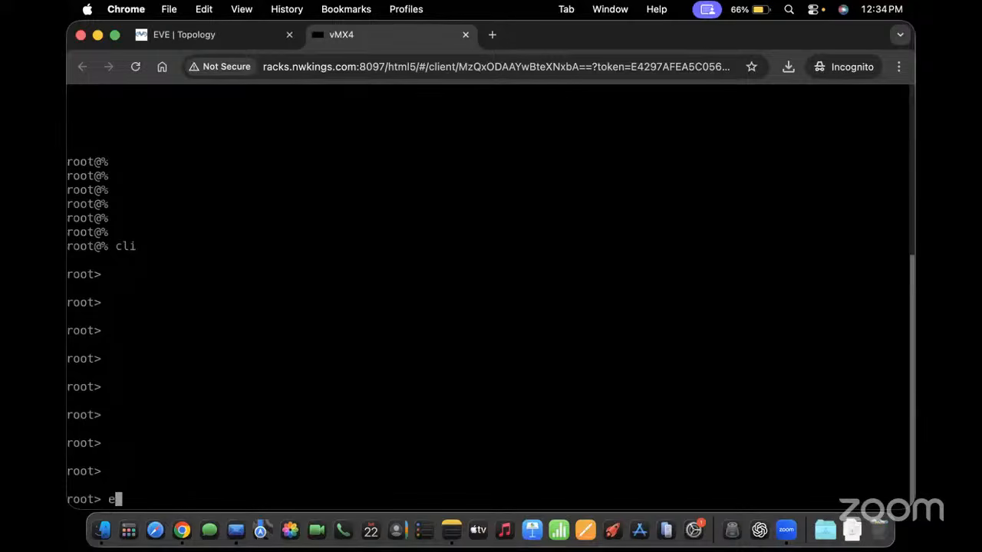
pyautogui.press('Return')
pyautogui.press('Return')
pyautogui.press('Return')
pyautogui.press('Return')
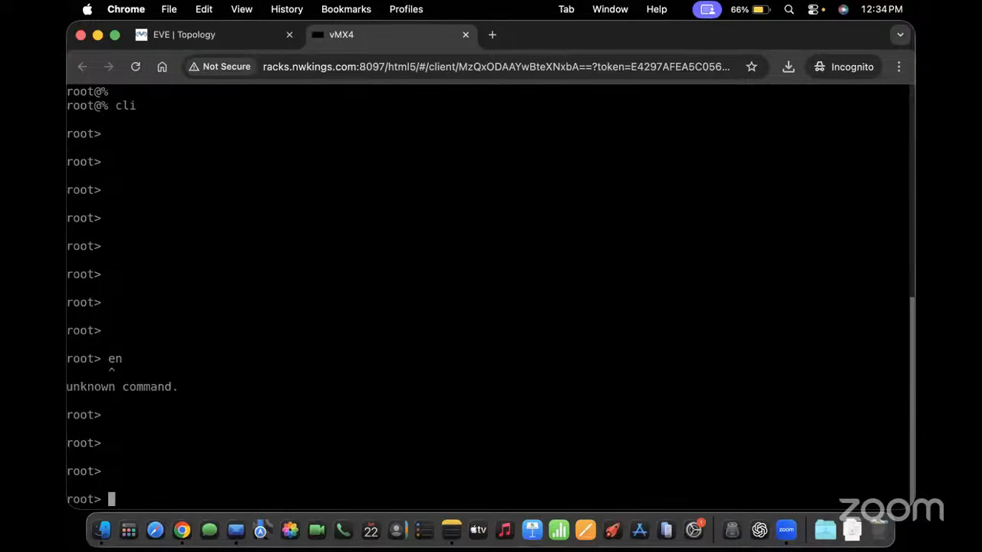
# Enter vMX4 configuration mode with edit, then exit back to the operational prompt
pyautogui.write('configure')
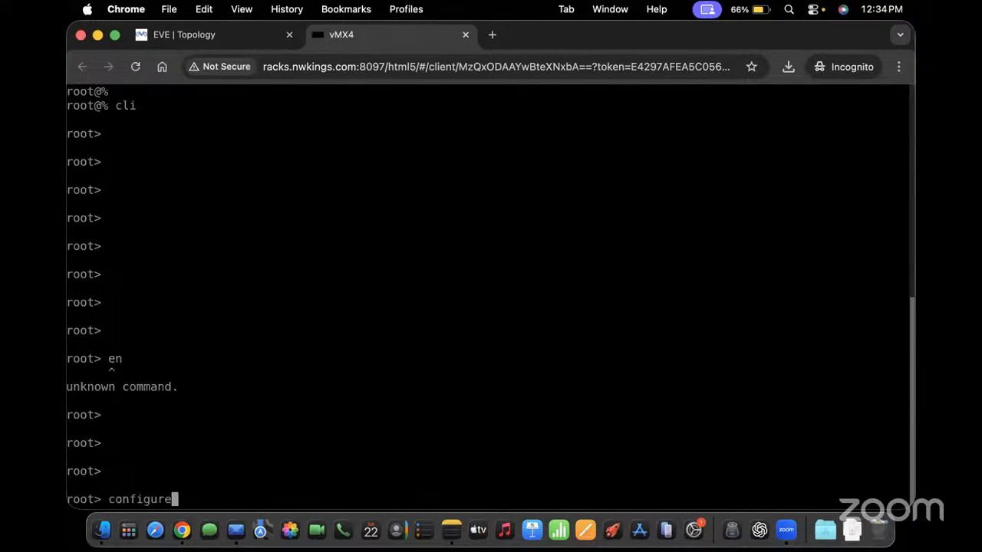
pyautogui.press('BackSpace')
pyautogui.press('BackSpace')
pyautogui.press('BackSpace')
pyautogui.press('BackSpace')
pyautogui.press('BackSpace')
pyautogui.press('BackSpace')
pyautogui.press('BackSpace')
pyautogui.press('BackSpace')
pyautogui.press('BackSpace')
pyautogui.write('edit')
pyautogui.press('Return')
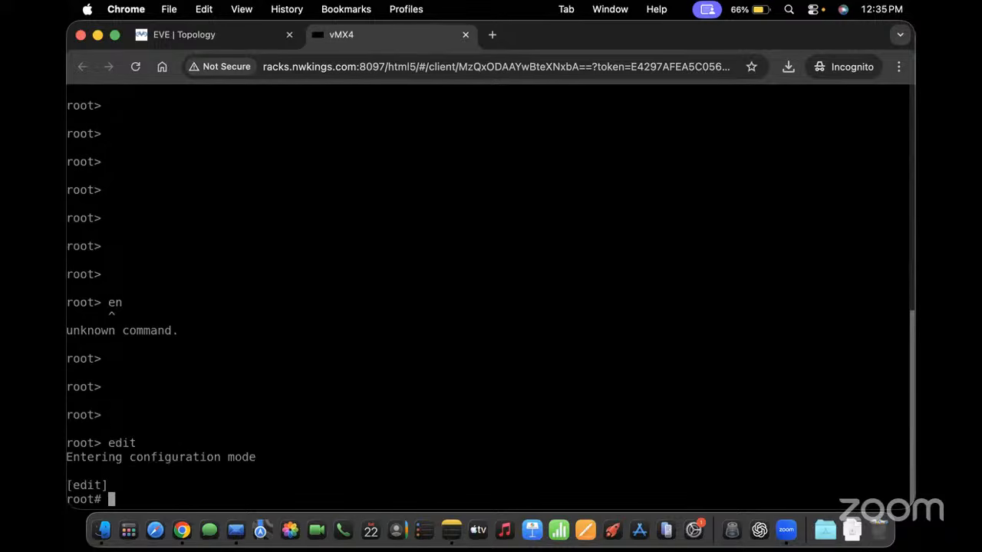
pyautogui.press('Return')
pyautogui.press('Return')
pyautogui.press('Return')
pyautogui.press('Return')
pyautogui.press('Return')
pyautogui.press('Return')
pyautogui.write('exit')
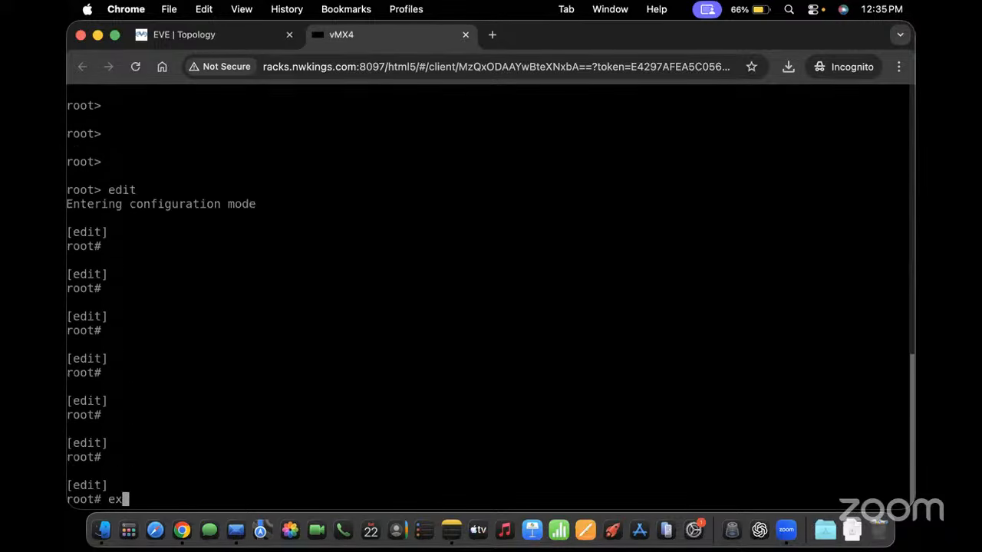
pyautogui.press('Return')
# Run edit exclusive and highlight the warning that uncommitted changes will be discarded
pyautogui.write('edit')
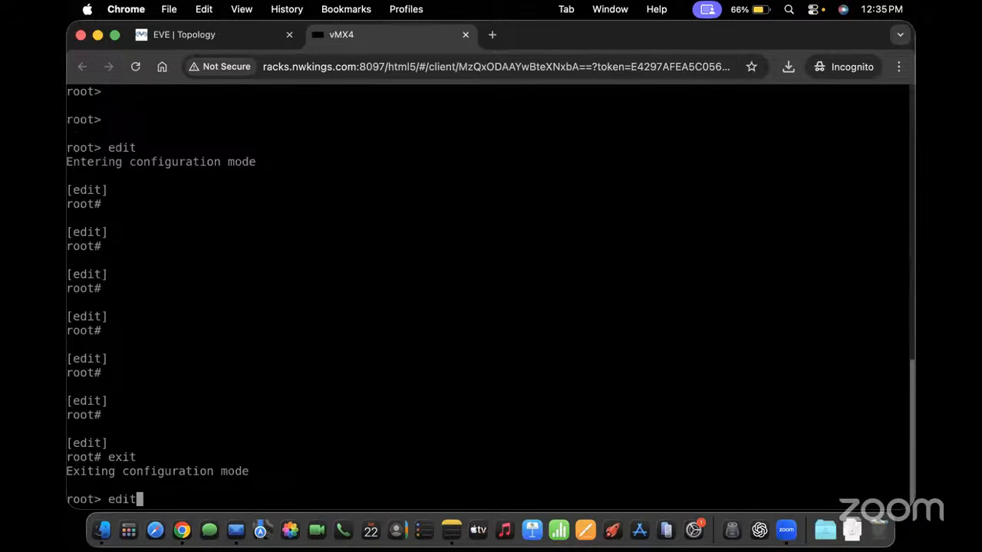
pyautogui.write(' exclusive')
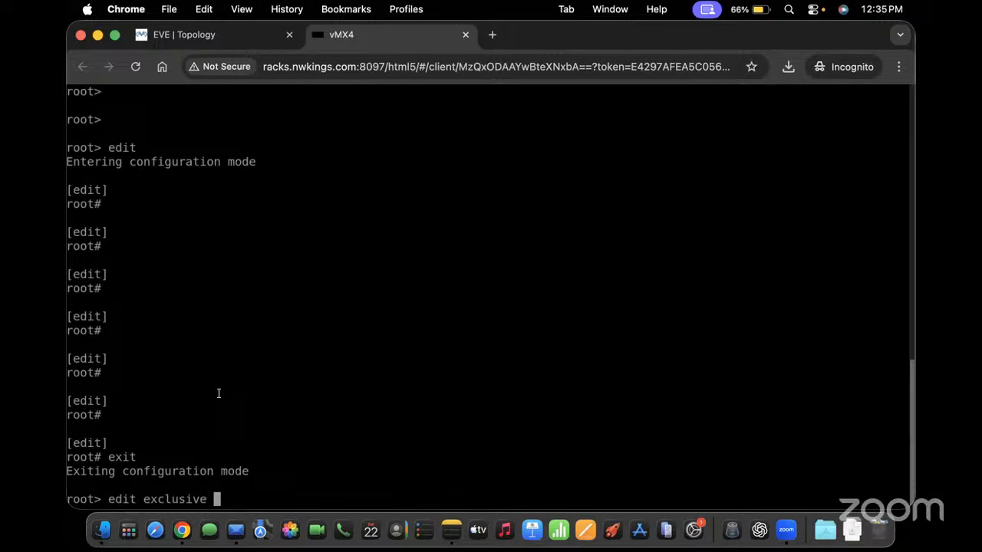
pyautogui.press('Return')
pyautogui.press('Return')
pyautogui.press('Return')
pyautogui.press('Return')
pyautogui.press('Return')
pyautogui.press('Return')
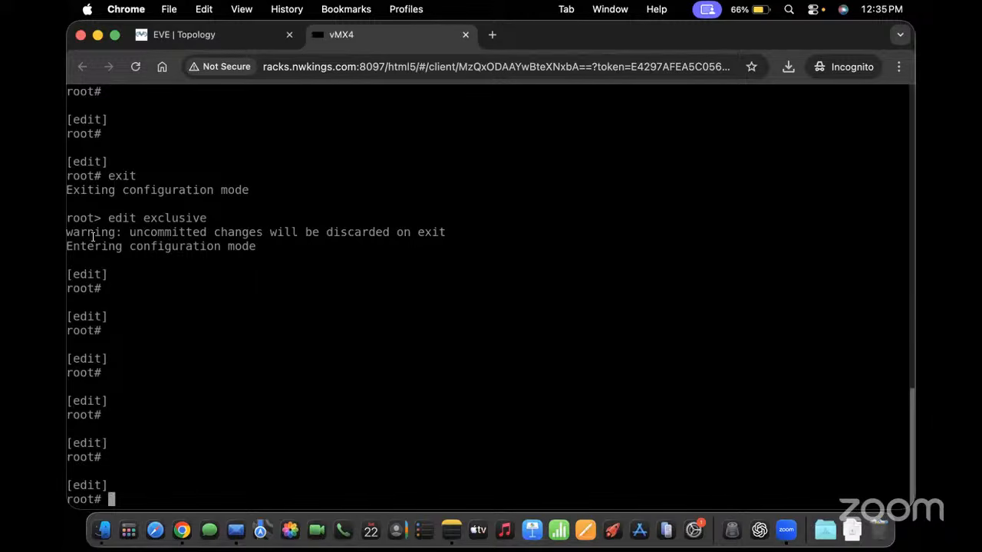
pyautogui.moveTo(112, 218); pyautogui.dragTo(206, 218)
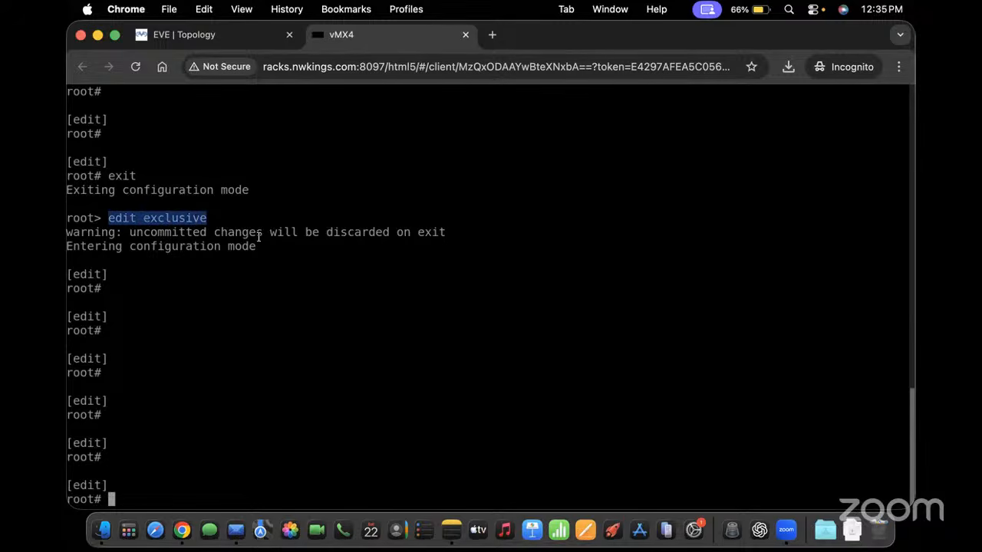
pyautogui.moveTo(260, 243); pyautogui.dragTo(98, 229)
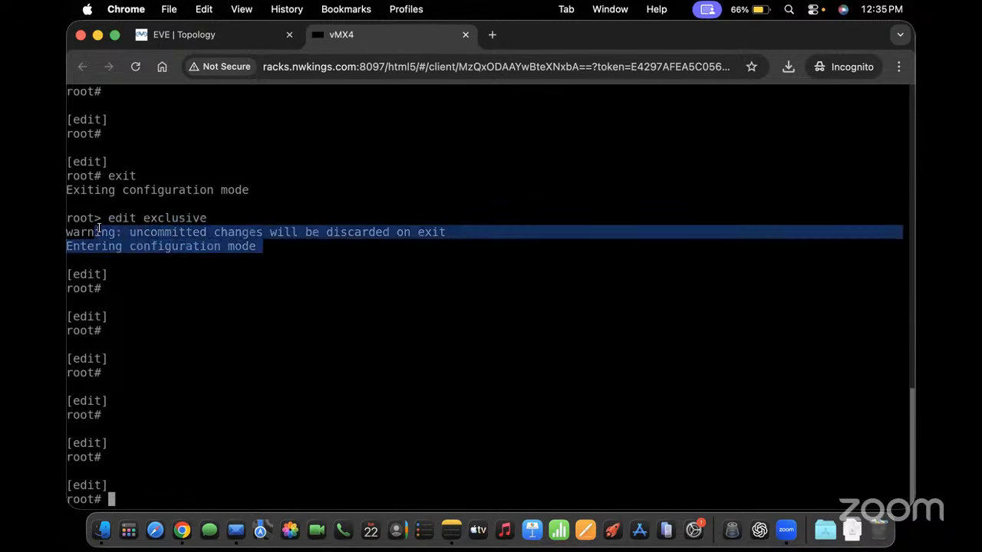
# Run 'run show system users' to confirm only root is logged in, then exit exclusive mode
pyautogui.write('run show sy')
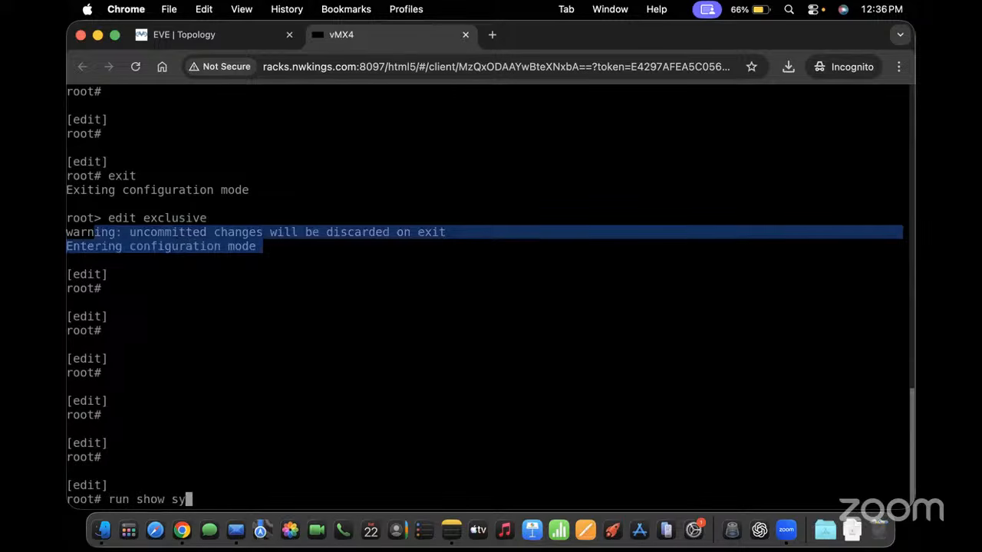
pyautogui.write('stem users')
pyautogui.press('Return')
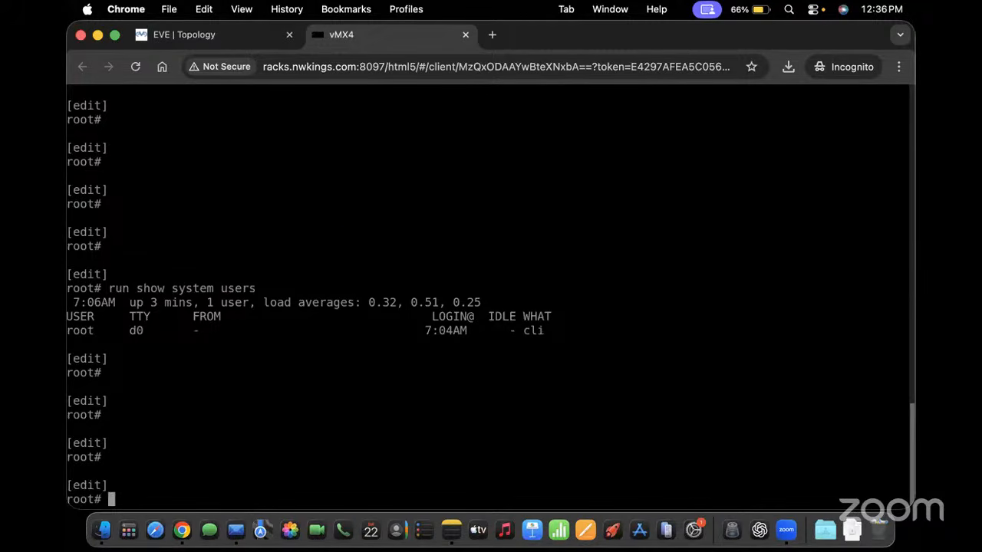
pyautogui.write('exit')
pyautogui.press('Return')
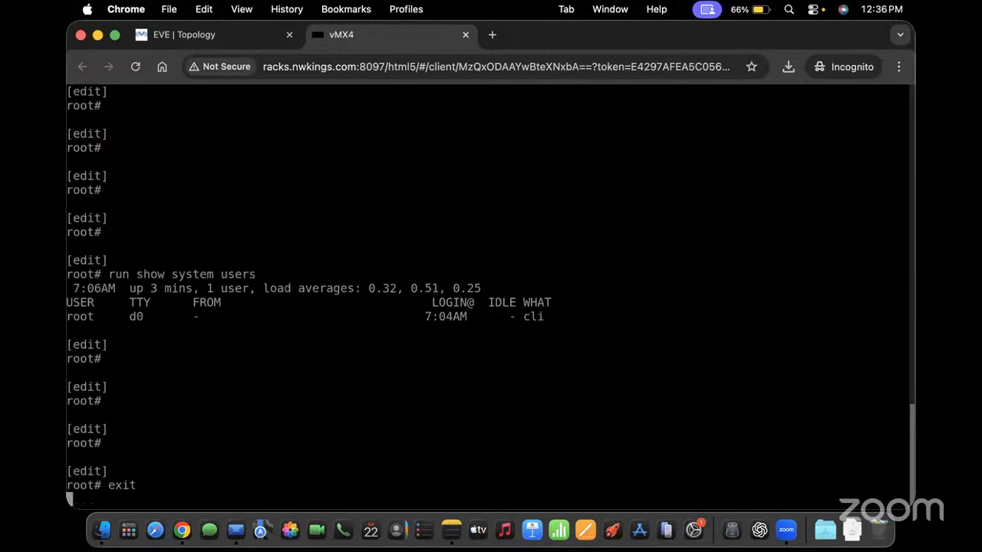
pyautogui.press('Return')
pyautogui.press('Return')
pyautogui.press('Return')
pyautogui.press('Return')
pyautogui.press('Return')
pyautogui.press('Return')
pyautogui.press('Return')
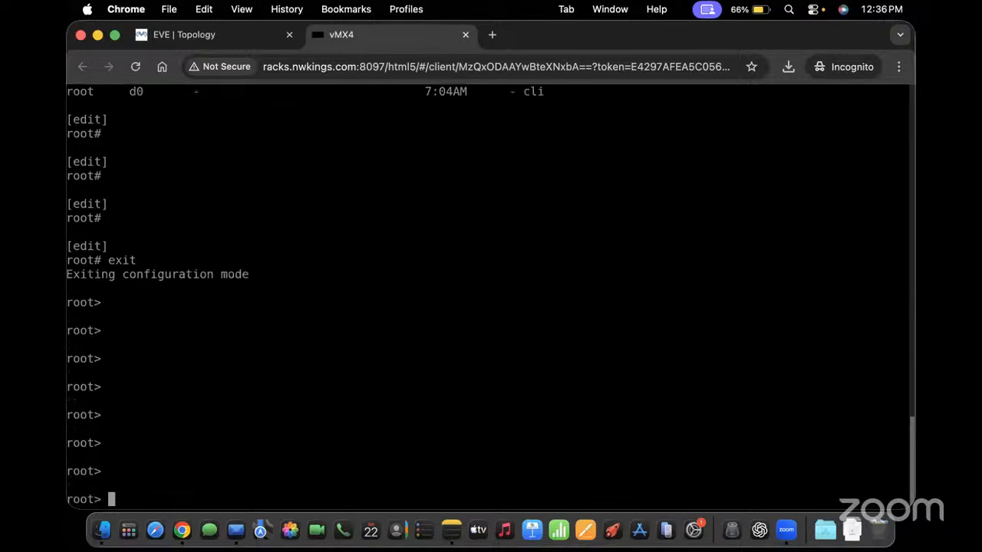
# Re-enter ordinary configuration mode with edit and glance at the topology before returning to vMX4
pyautogui.press('super+Tab')
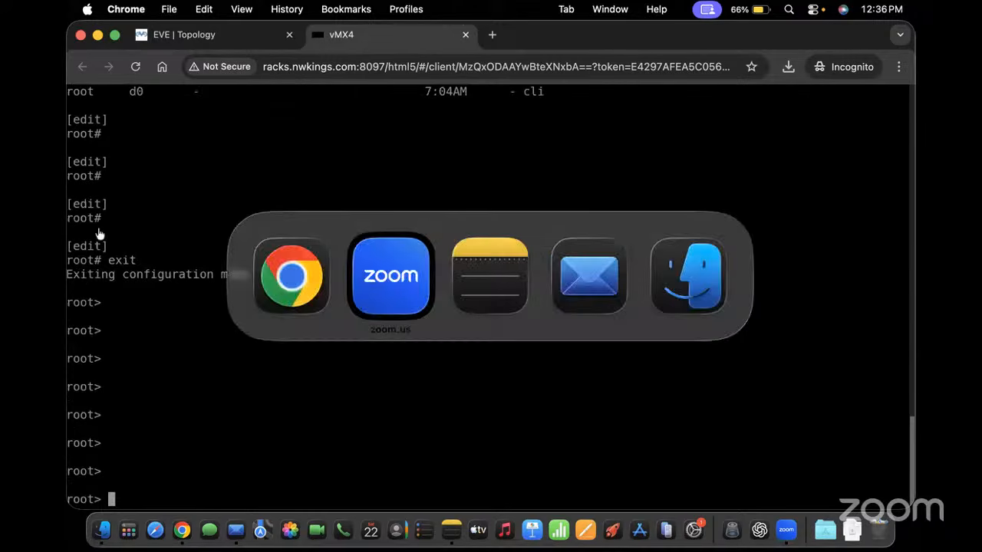
pyautogui.press('super+Tab')
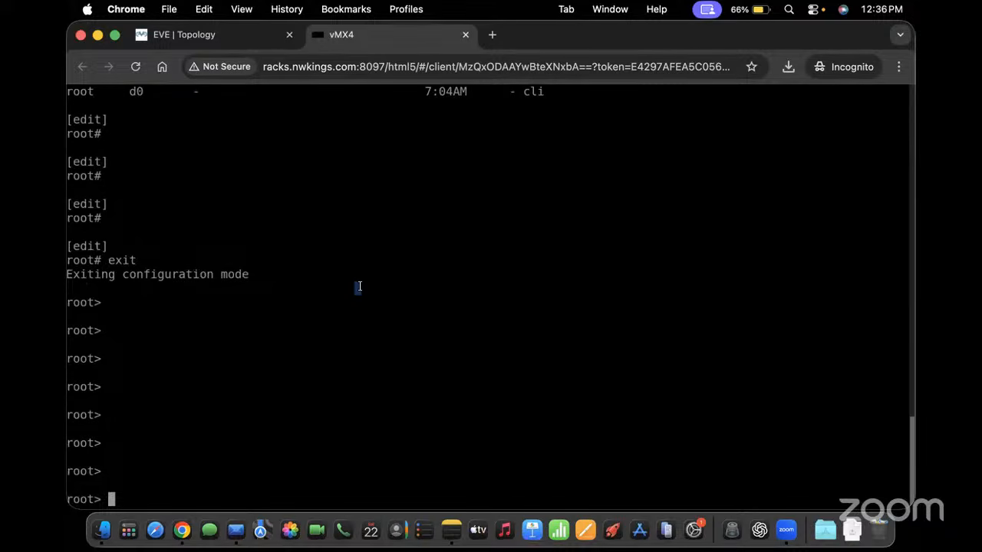
pyautogui.press('Return')
pyautogui.press('Return')
pyautogui.write('edit')
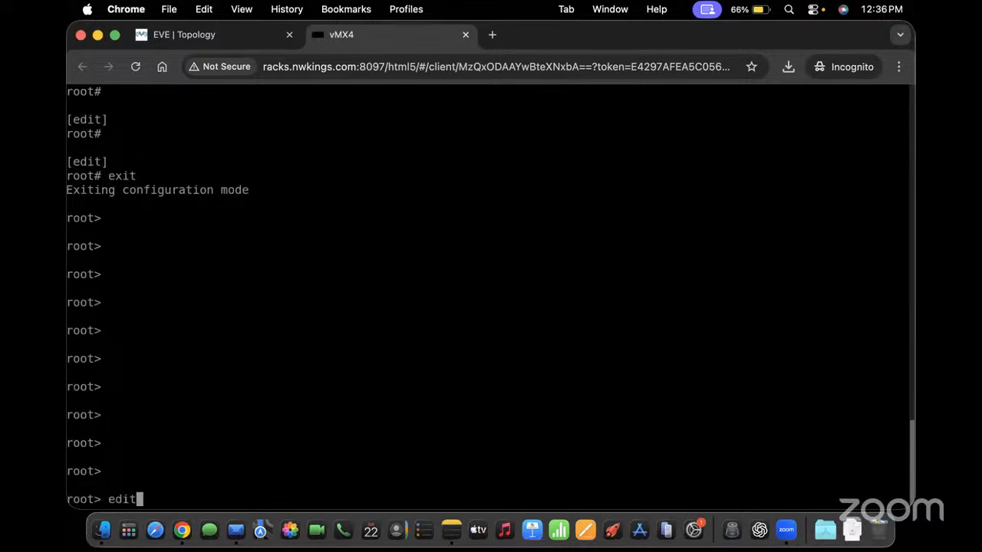
pyautogui.press('Return')
pyautogui.press('Return')
pyautogui.press('Return')
pyautogui.press('Return')
pyautogui.press('Return')
pyautogui.press('Return')
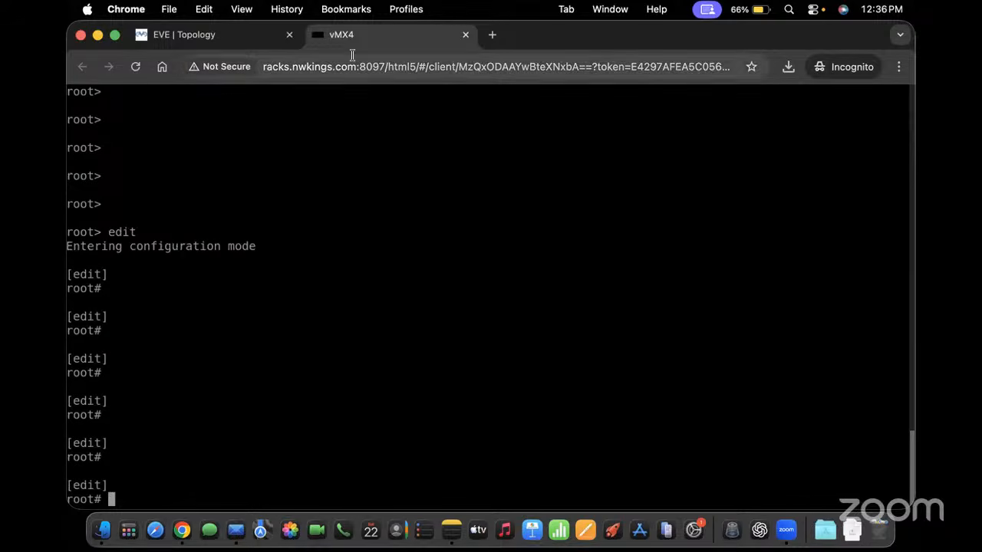
pyautogui.click(187, 27)
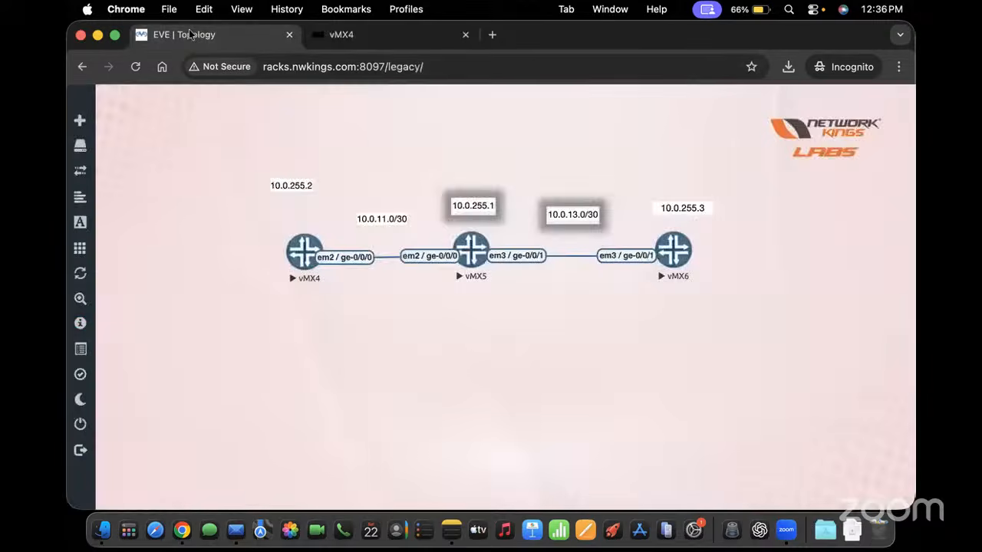
pyautogui.click(359, 39)
# Show ge-0/0/0's configuration as set commands with 'show interfaces ge-0/0/0 | display set'
pyautogui.write('show i')
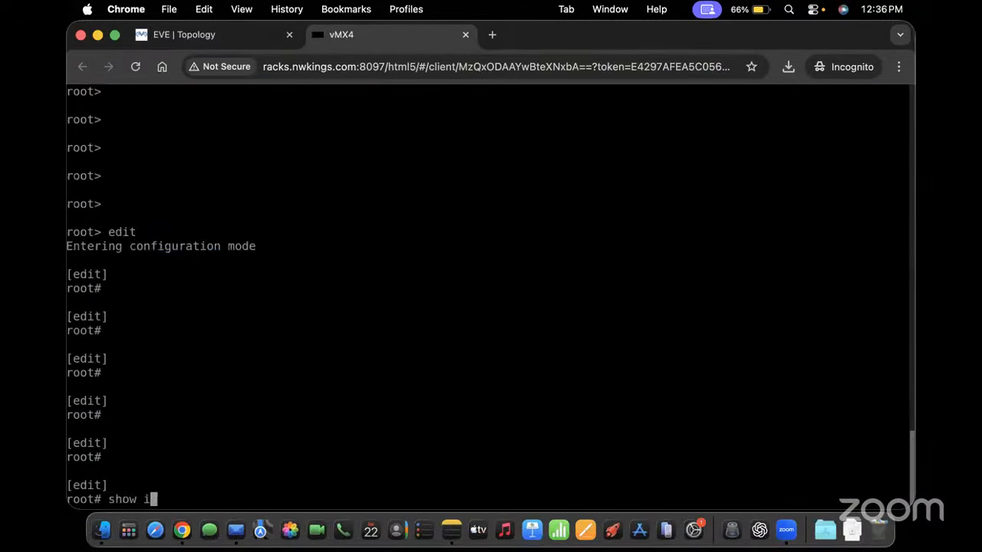
pyautogui.write('nterfaces ge')
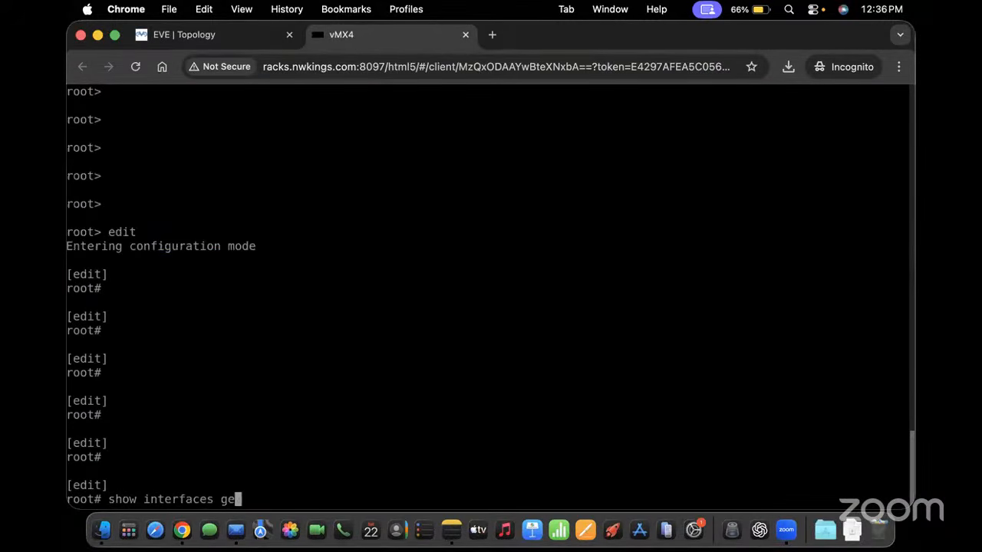
pyautogui.press('BackSpace')
pyautogui.press('BackSpace')
pyautogui.press('BackSpace')
pyautogui.press('BackSpace')
pyautogui.press('BackSpace')
pyautogui.write('es')
pyautogui.press('BackSpace')
pyautogui.press('BackSpace')
pyautogui.press('BackSpace')
pyautogui.press('BackSpace')
pyautogui.press('BackSpace')
pyautogui.press('BackSpace')
pyautogui.press('BackSpace')
pyautogui.press('BackSpace')
pyautogui.press('BackSpace')
pyautogui.press('BackSpace')
pyautogui.press('BackSpace')
pyautogui.press('BackSpace')
pyautogui.press('BackSpace')
pyautogui.press('BackSpace')
pyautogui.press('BackSpace')
pyautogui.press('BackSpace')
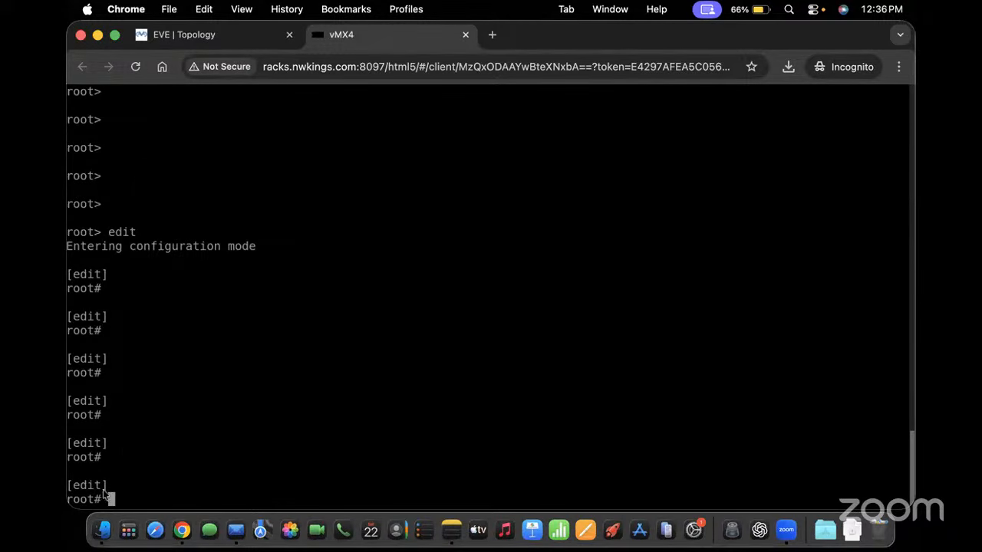
pyautogui.write('show interfaces ge')
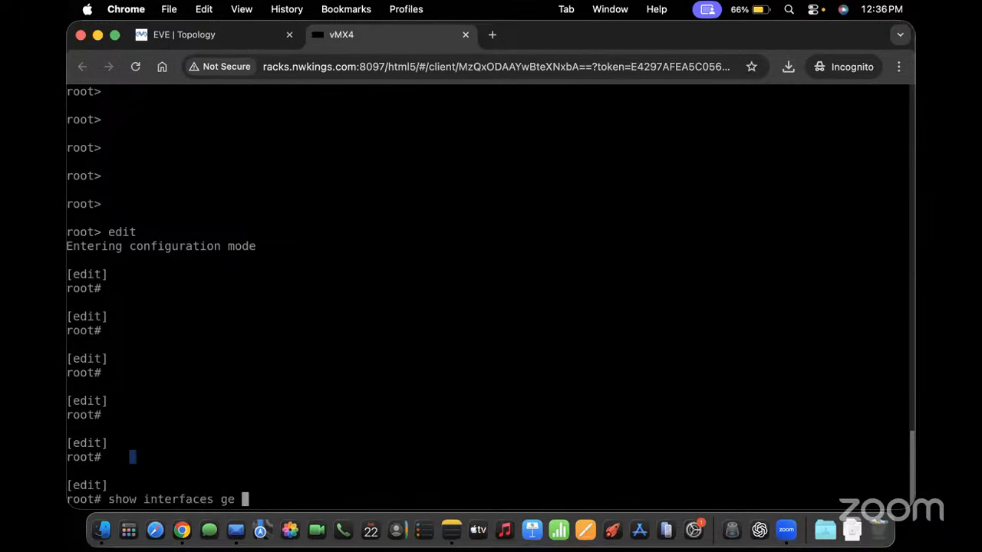
pyautogui.press('BackSpace')
pyautogui.write('-0/0/0 |display set')
pyautogui.press('Return')
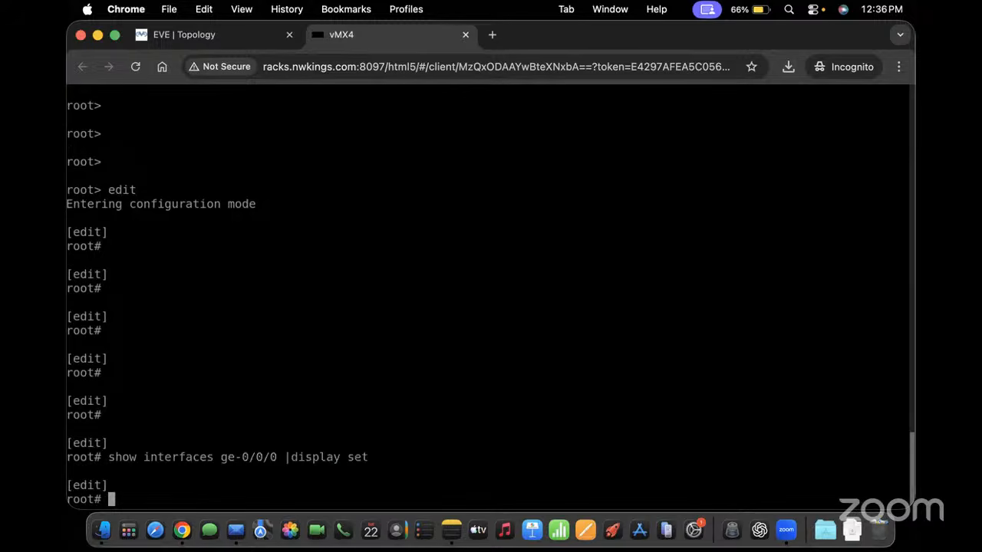
# List the whole configuration with 'run show configuration | display set' and highlight the command
pyautogui.write('run show c')
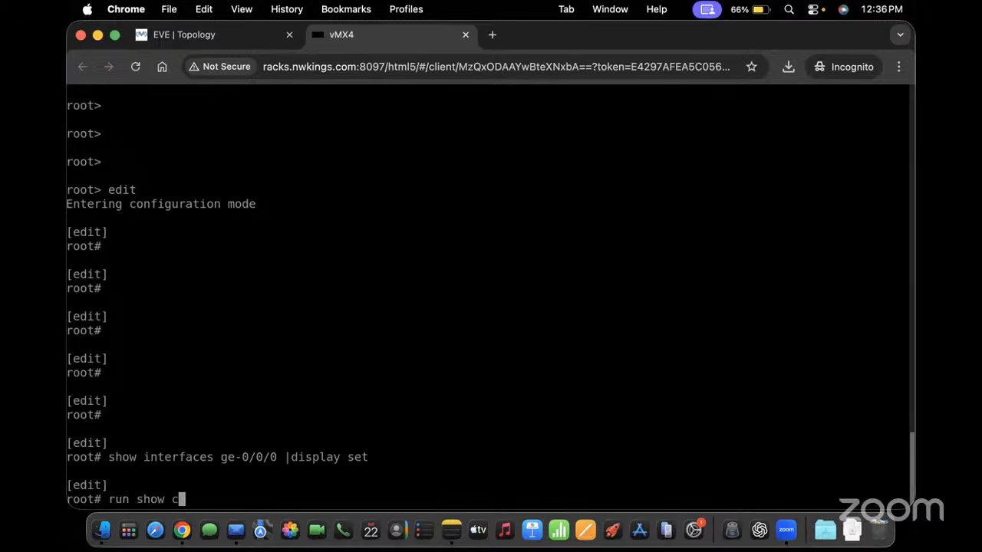
pyautogui.write('onfiguration |}')
pyautogui.press('Return')
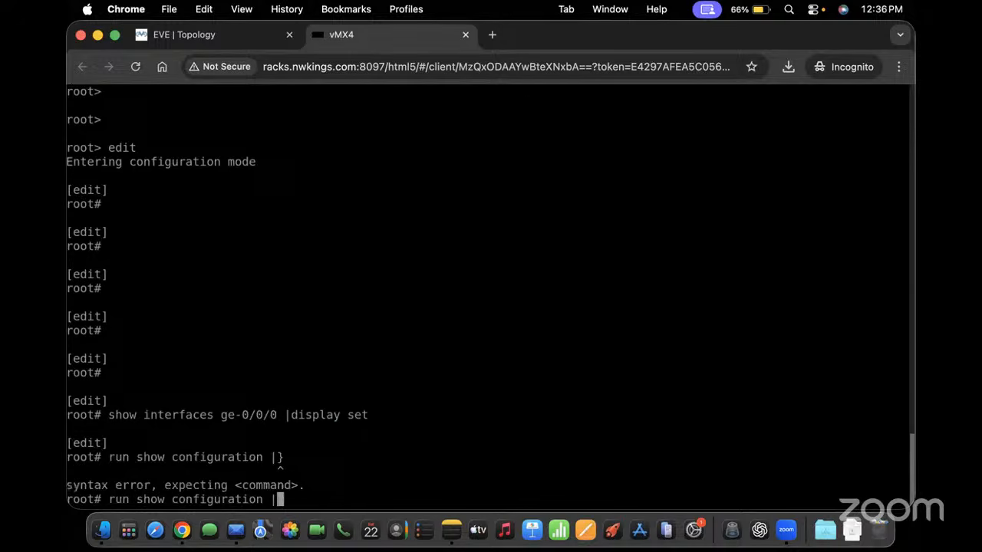
pyautogui.write('|di')
pyautogui.press('Return')
pyautogui.write('s')
pyautogui.press('Return')
pyautogui.press('BackSpace')
pyautogui.press('BackSpace')
pyautogui.press('BackSpace')
pyautogui.press('BackSpace')
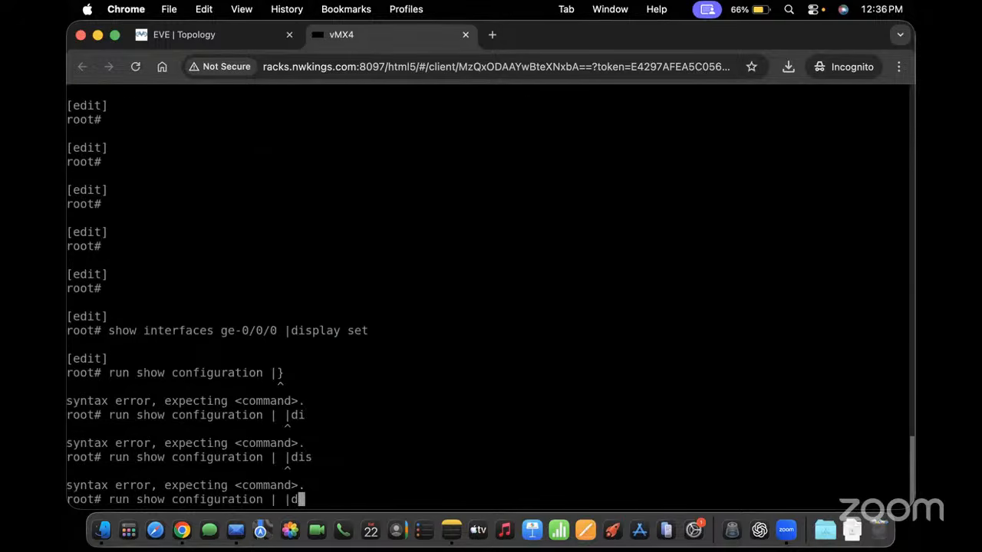
pyautogui.write('display set')
pyautogui.press('Return')
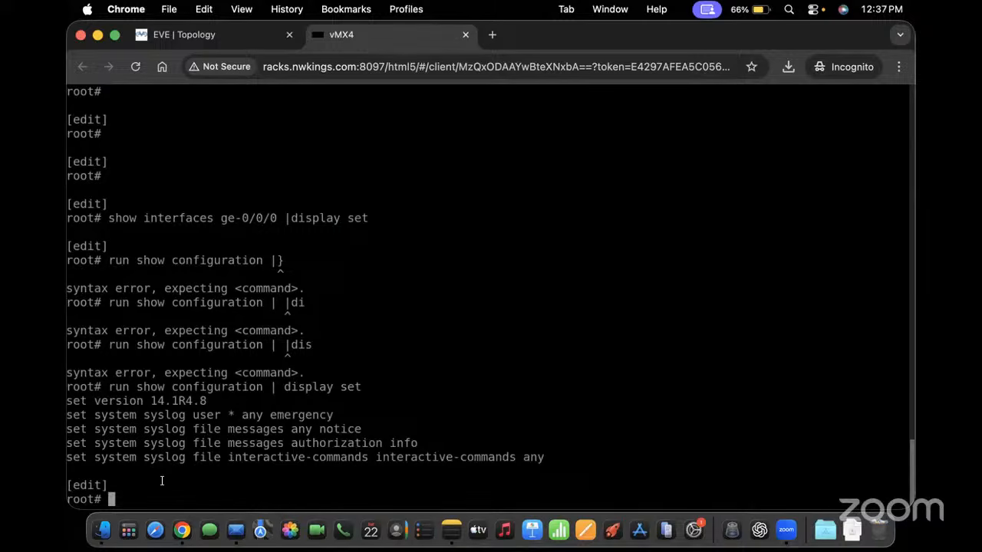
pyautogui.moveTo(161, 481); pyautogui.dragTo(140, 374)
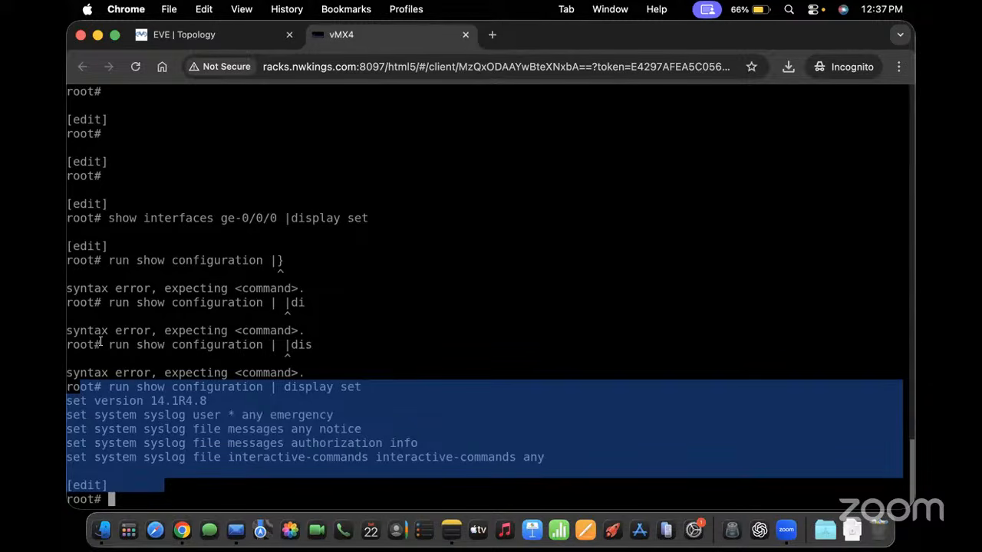
pyautogui.moveTo(100, 344); pyautogui.dragTo(135, 346)
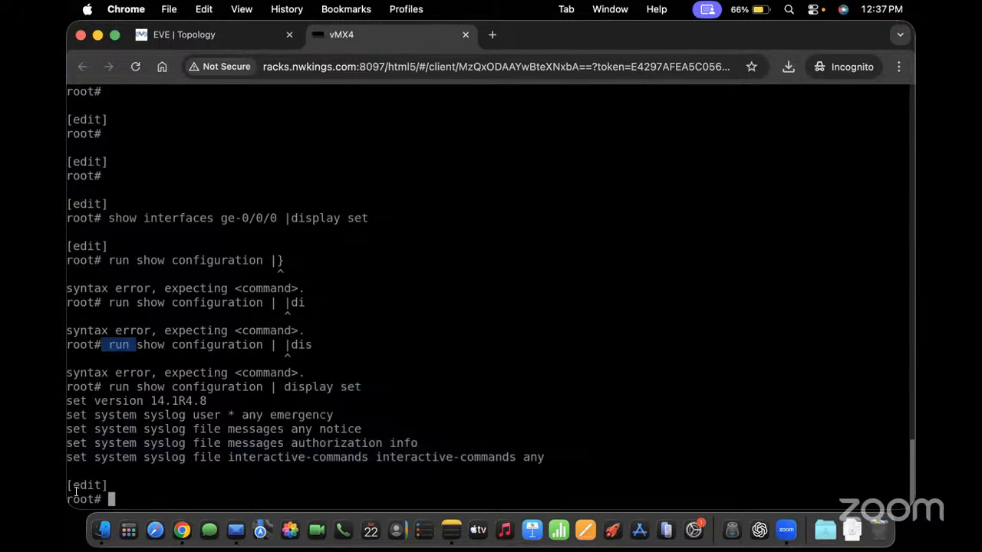
# Set the root password with 'set system root-authentication plain-text-password', entering it twice
pyautogui.write('set system ')
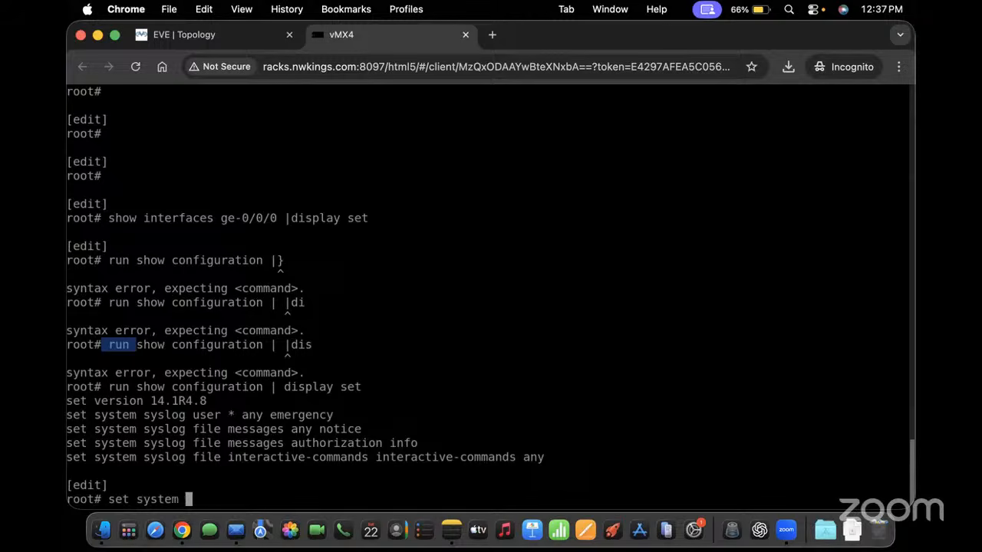
pyautogui.write('root-authentication ')
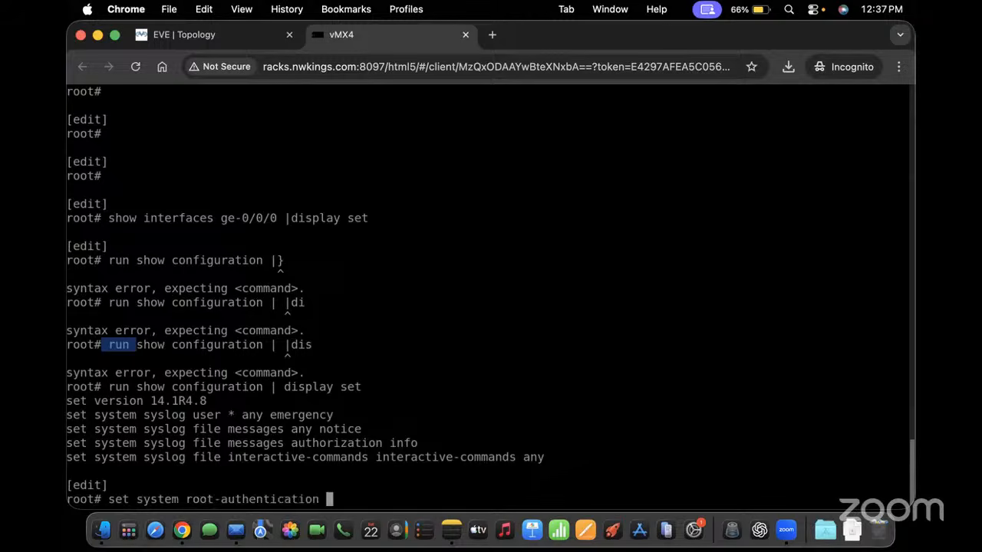
pyautogui.write('plain-text-password')
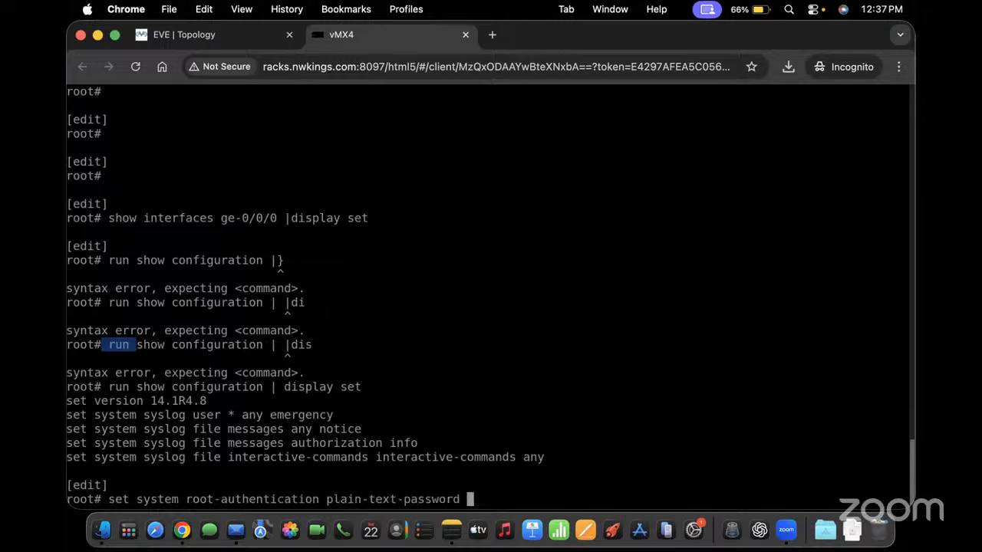
pyautogui.press('Return')
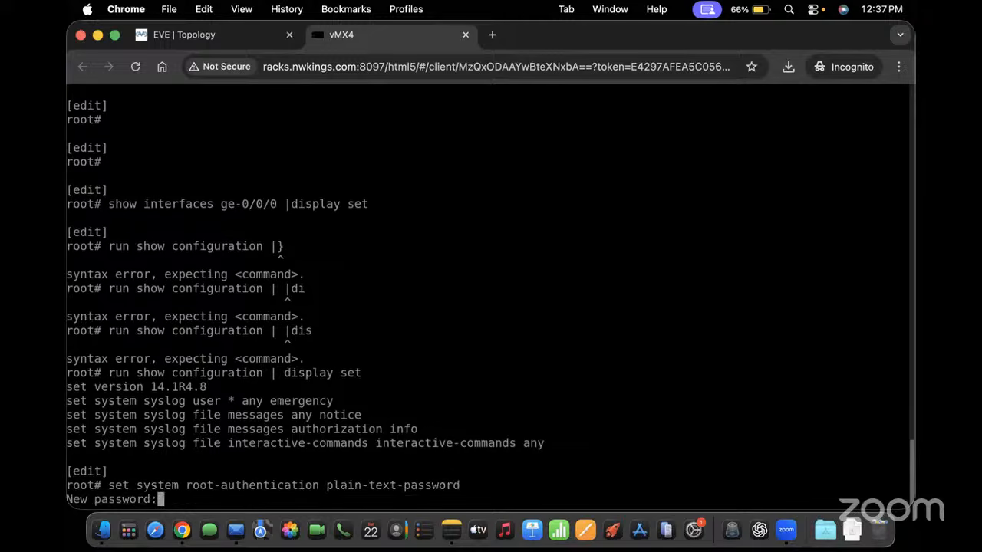
pyautogui.press('Return')
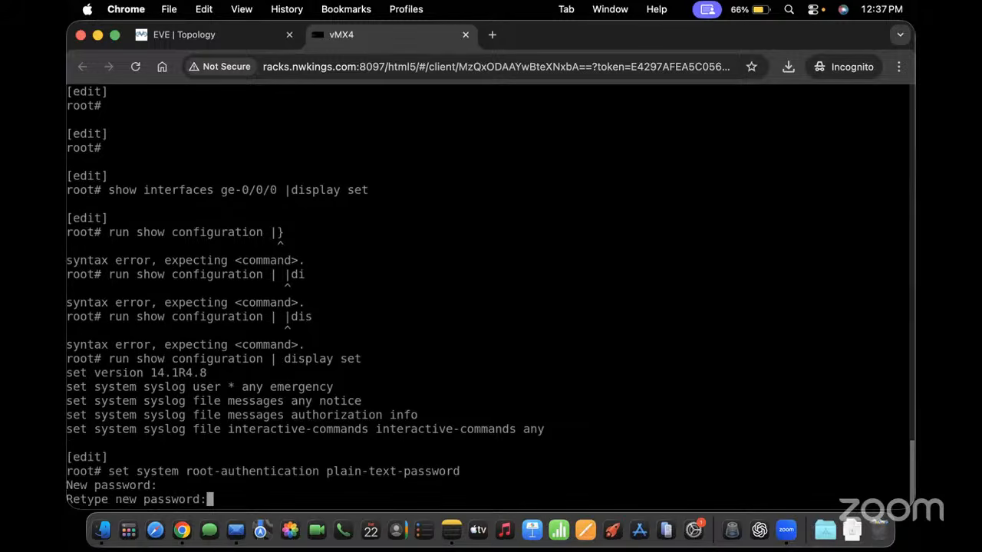
pyautogui.press('Return')
# Review the change with 'show | compare', commit it, and begin a ge-0/0/0 description command
pyautogui.press('Return')
pyautogui.press('Return')
pyautogui.press('Return')
pyautogui.write('show ]/')
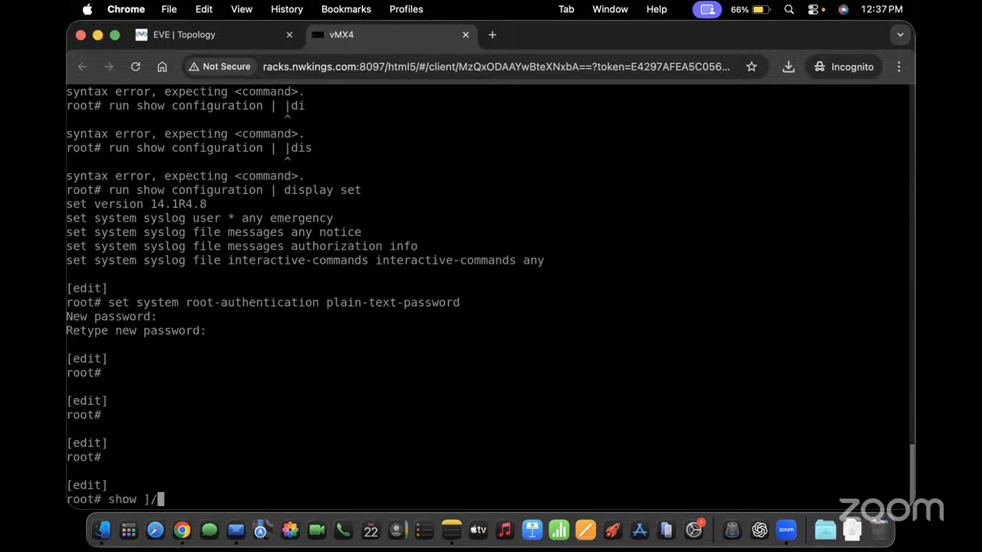
pyautogui.press('BackSpace')
pyautogui.press('BackSpace')
pyautogui.write('| cinm')
pyautogui.press('Return')
pyautogui.press('Return')
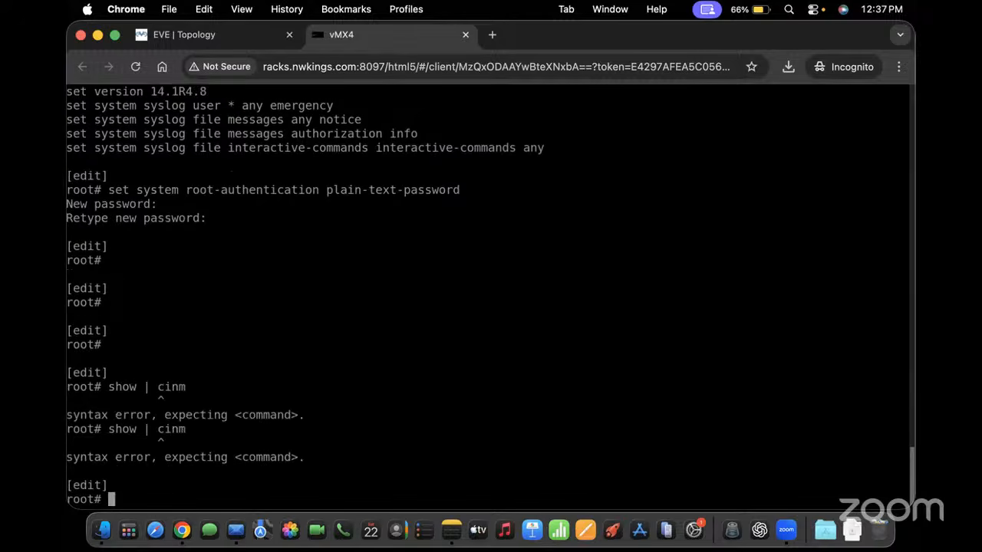
pyautogui.press('Up')
pyautogui.press('BackSpace')
pyautogui.press('BackSpace')
pyautogui.press('BackSpace')
pyautogui.write('ompare')
pyautogui.press('Return')
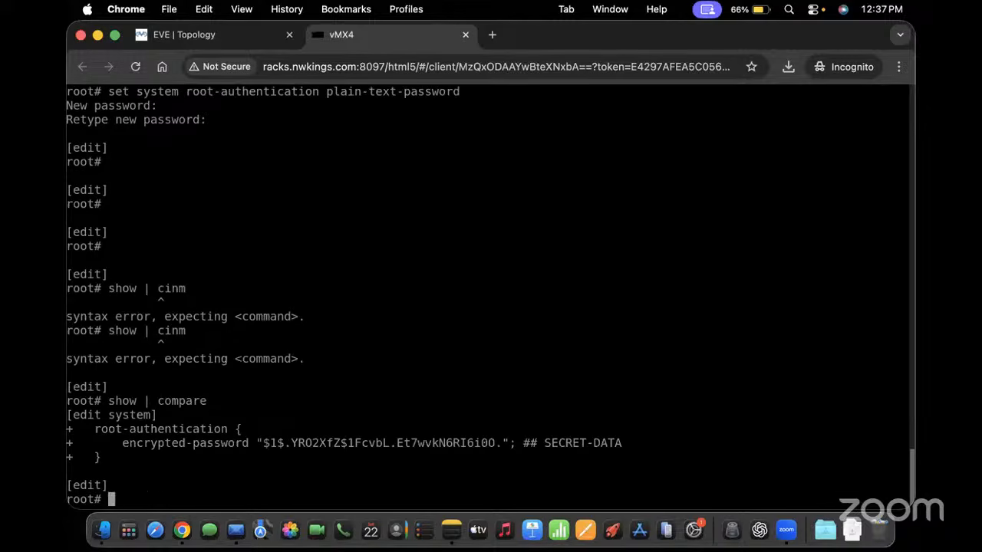
pyautogui.write('commit')
pyautogui.press('Return')
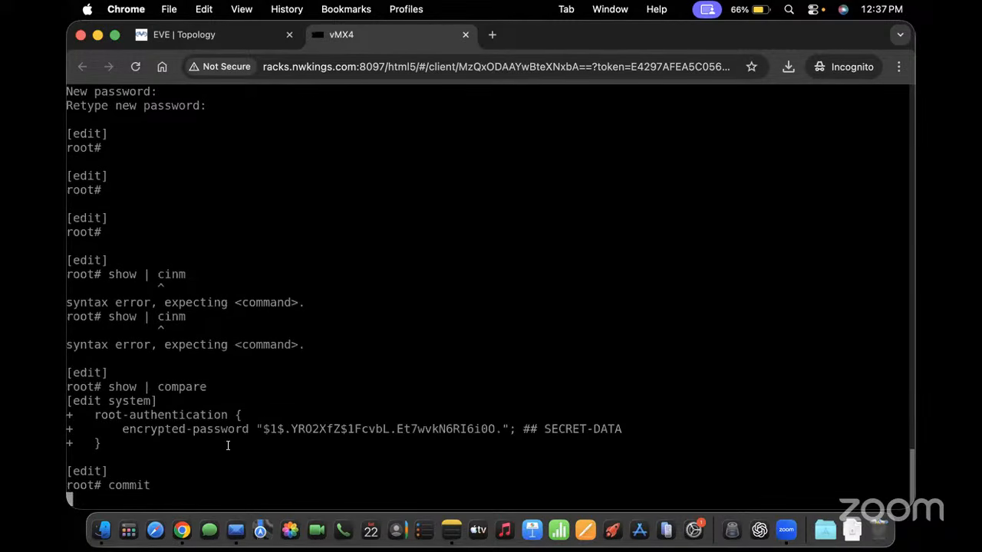
pyautogui.moveTo(227, 444); pyautogui.dragTo(107, 332)
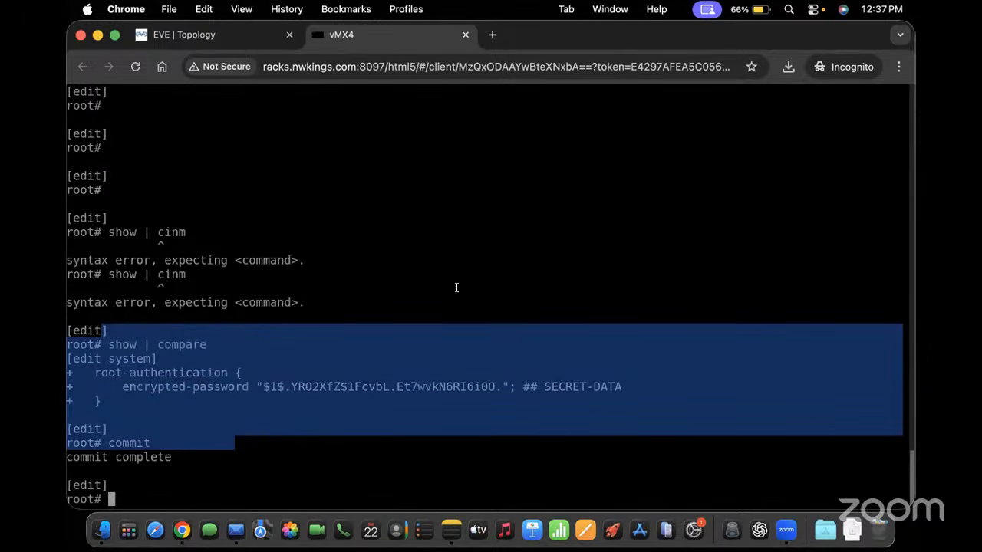
pyautogui.write('set interfaces ge-0')
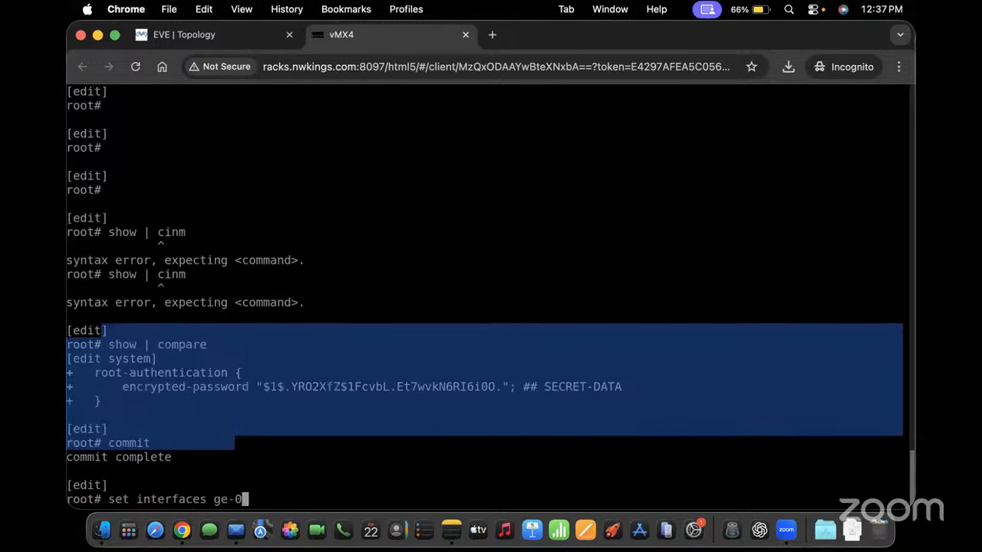
pyautogui.write('/0/0 desc')
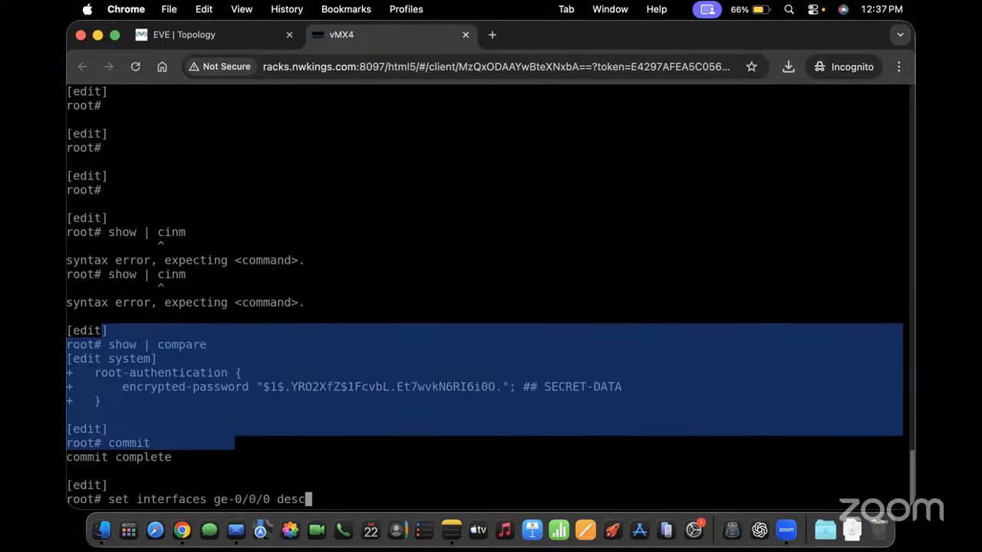
pyautogui.write('ription link')
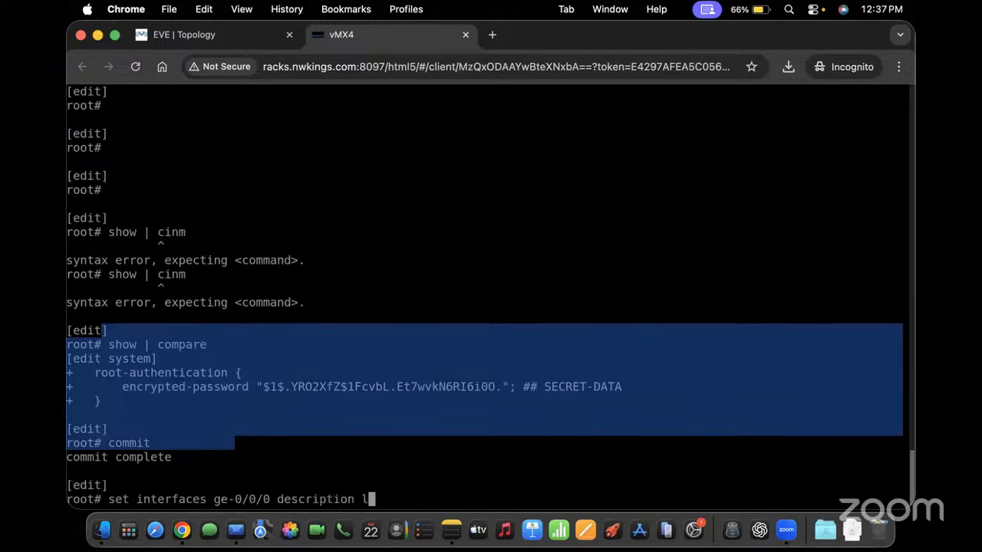
# Complete the ge-0/0/0 description as "link to P1"
pyautogui.press('BackSpace')
pyautogui.press('BackSpace')
pyautogui.press('BackSpace')
pyautogui.press('BackSpace')
pyautogui.write(':')
pyautogui.press('BackSpace')
pyautogui.write('"link to')
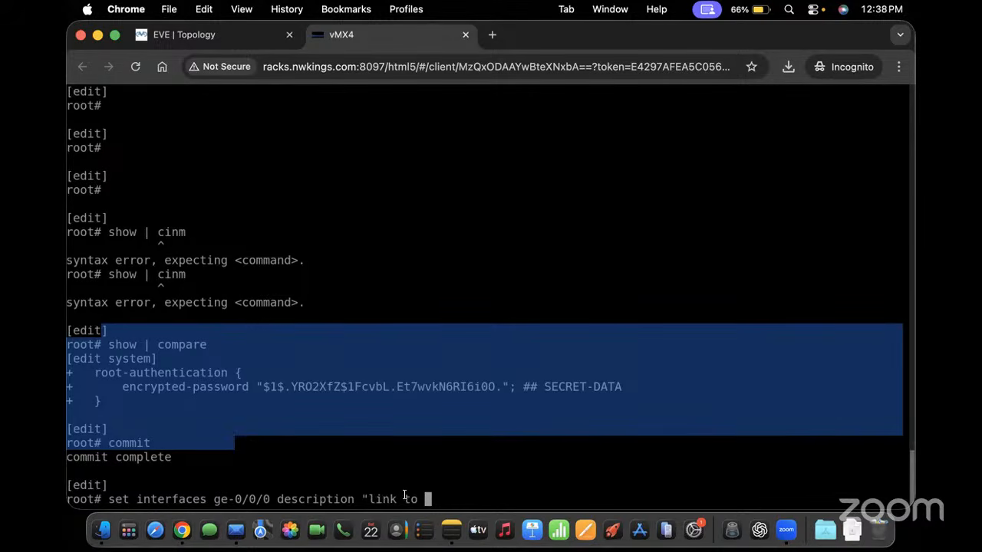
pyautogui.write('P1 "')
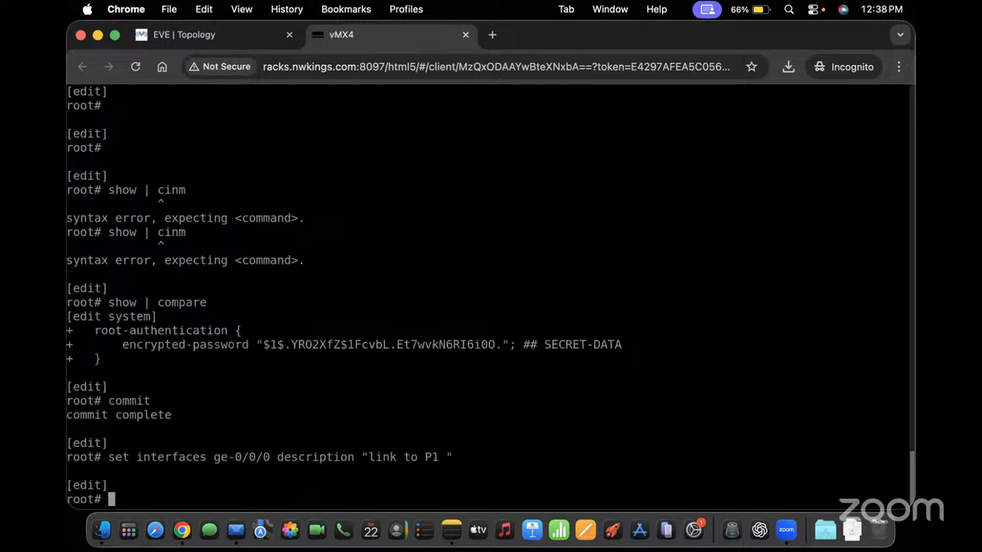
# Assign ge-0/0/0 unit 0 the inet address 10.0.11.2/30
pyautogui.write('set interfaces ge')
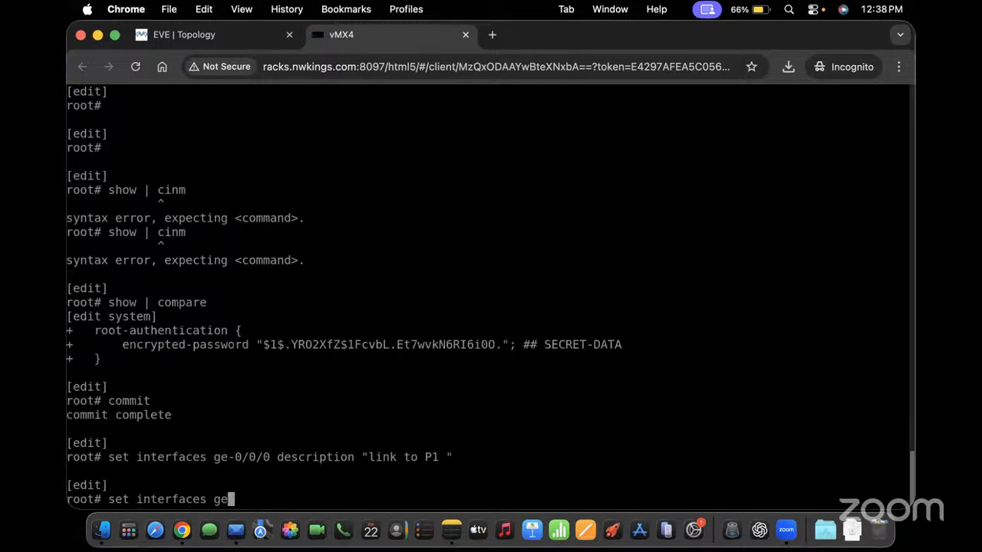
pyautogui.write('-0/0/0 unit ')
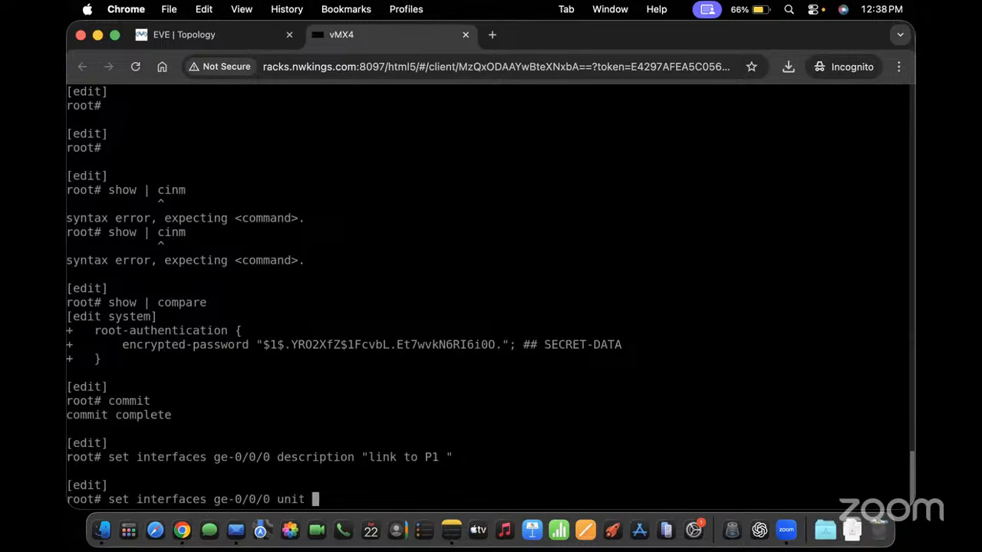
pyautogui.write('0')
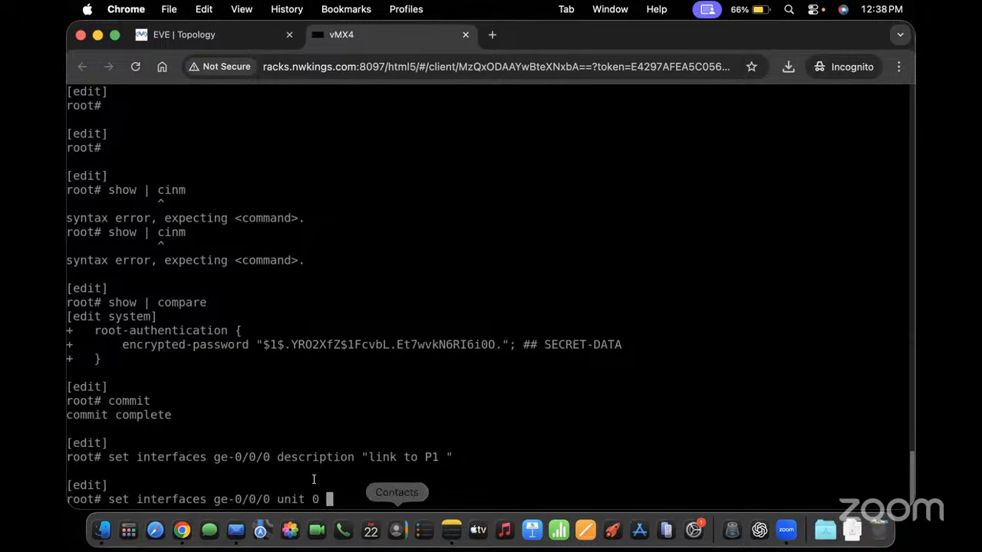
pyautogui.moveTo(306, 499); pyautogui.dragTo(340, 499)
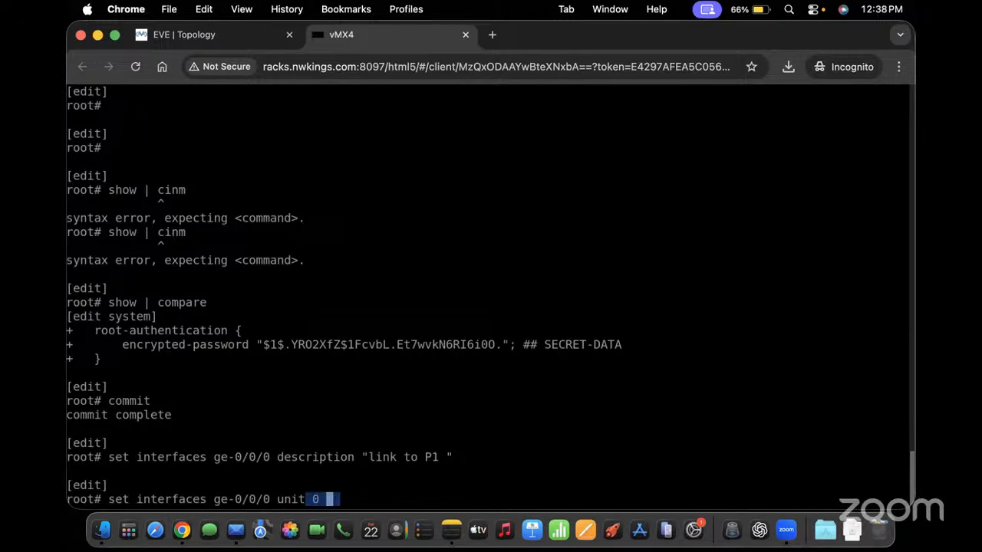
pyautogui.write('family inet')
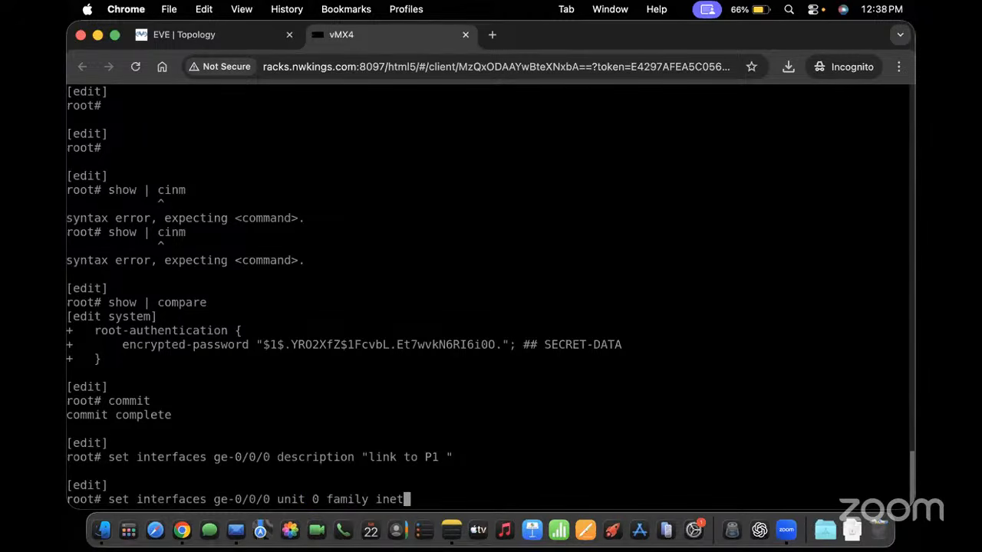
pyautogui.write(' address 1')
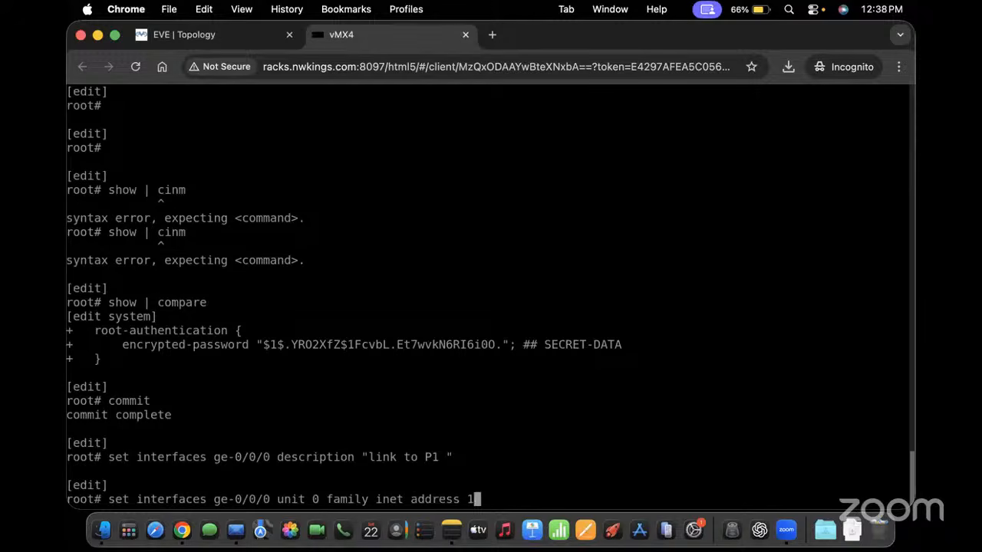
pyautogui.write('0.0.11.2/30')
pyautogui.press('Return')
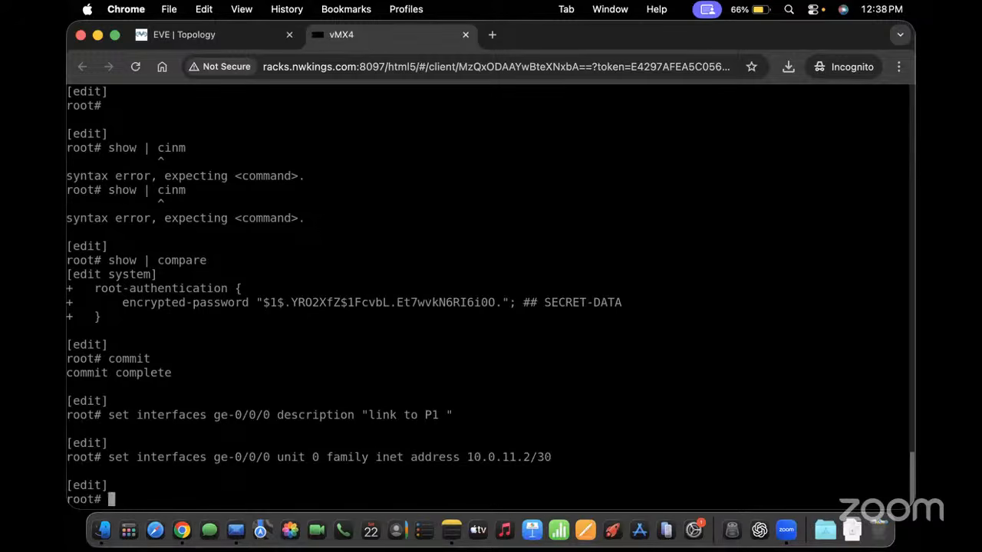
pyautogui.click(220, 34)
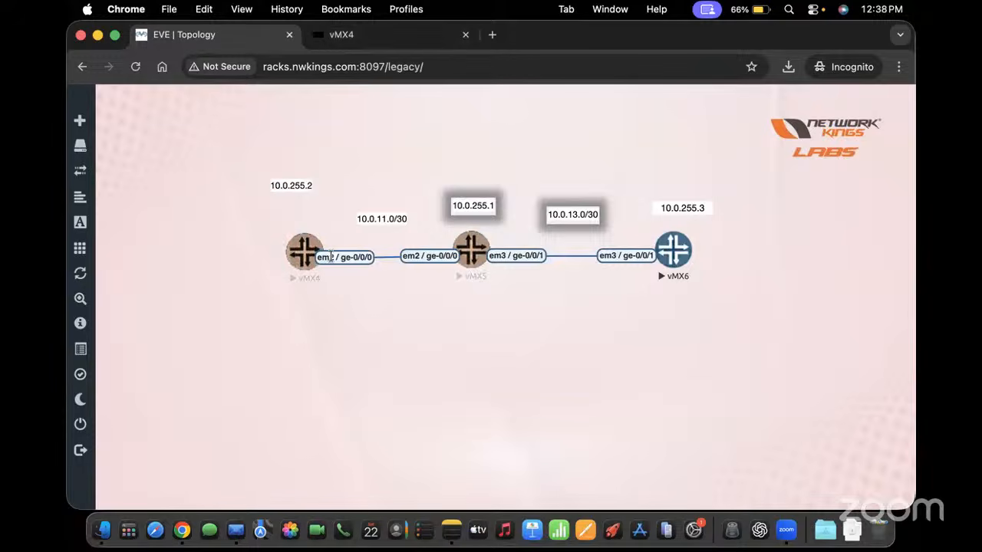
pyautogui.click(363, 39)
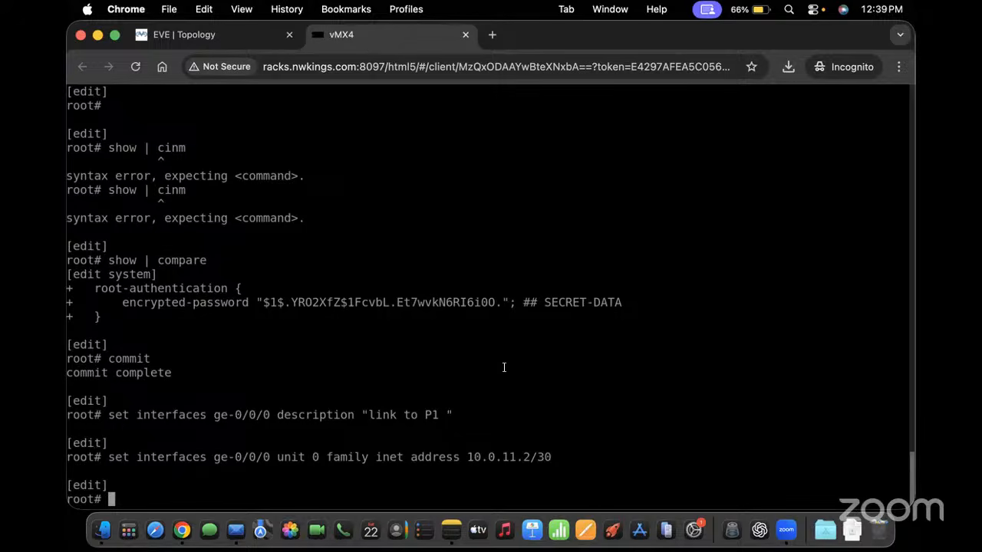
# Search Google for 'juniper mx 304' in a new incognito tab
pyautogui.click(492, 35)
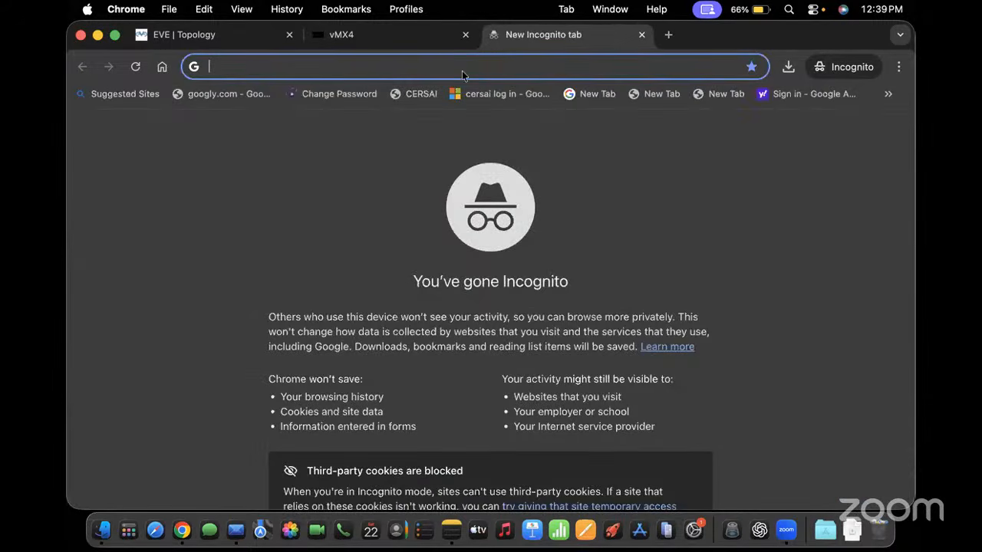
pyautogui.write('juniper mx ')
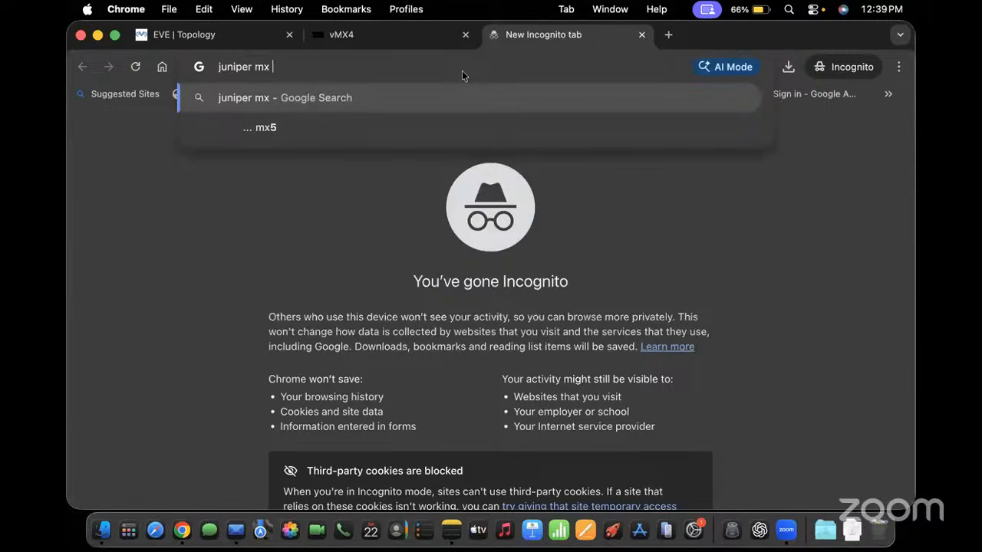
pyautogui.write('305')
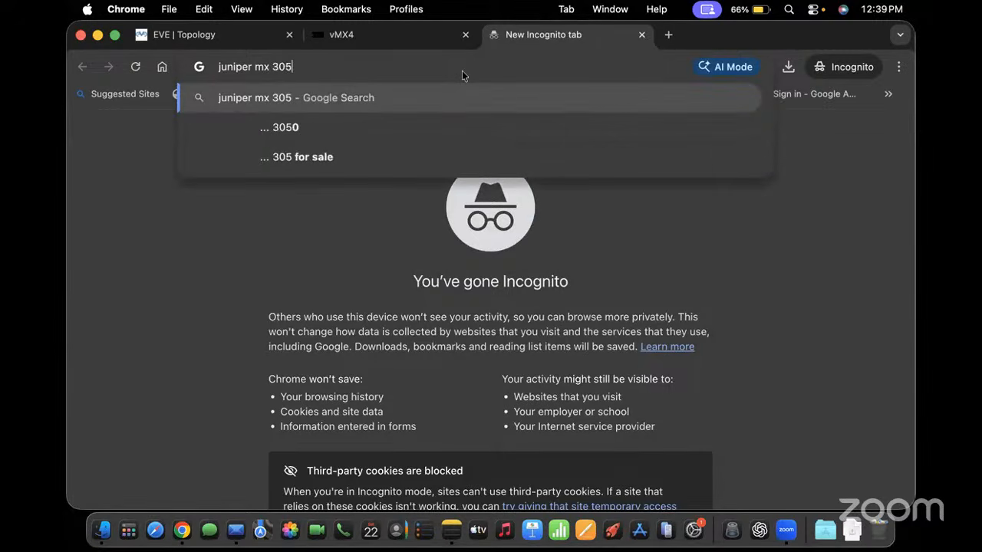
pyautogui.press('BackSpace')
pyautogui.write('4')
pyautogui.press('Return')
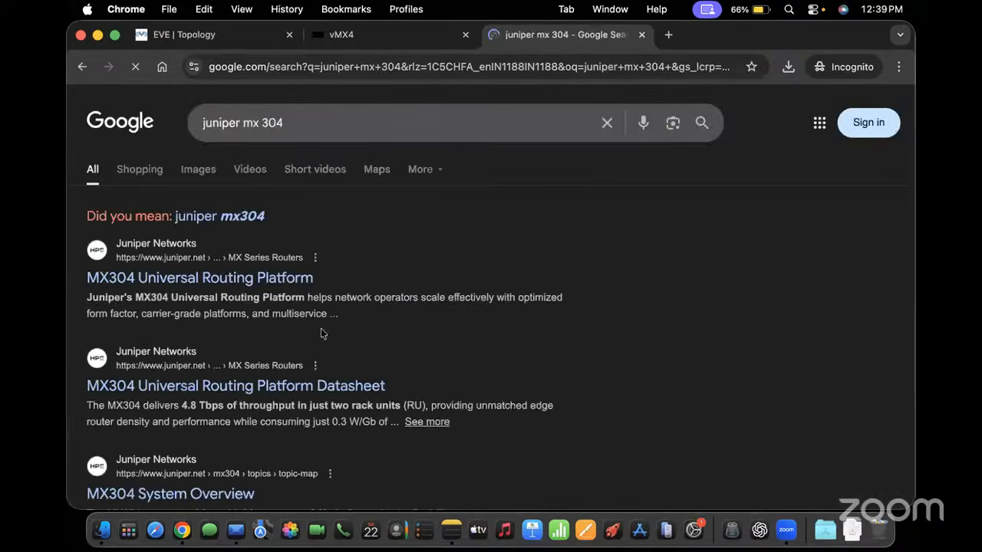
# Open the MX304 Universal Routing Platform page from the second image result
pyautogui.click(204, 170)
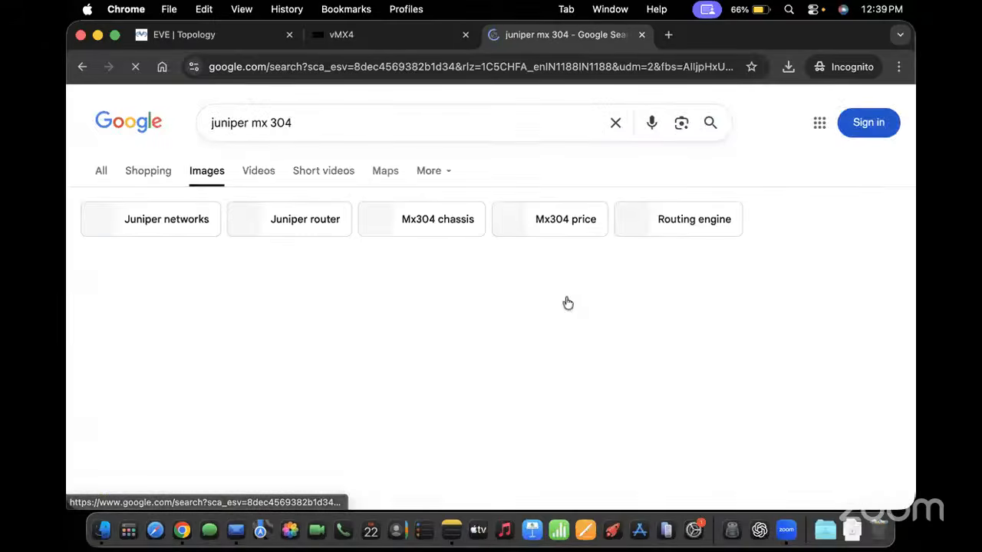
pyautogui.scroll(-3, 385, 278)
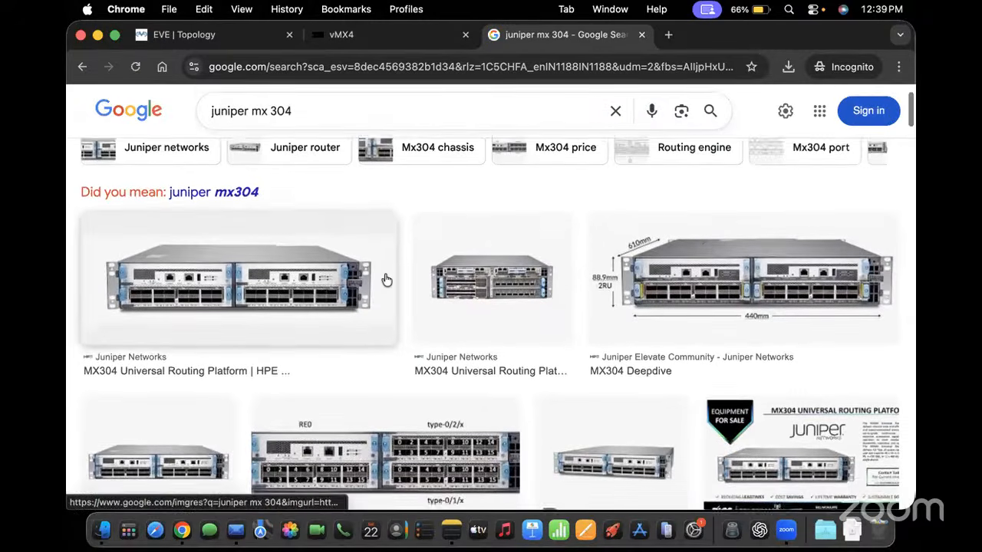
pyautogui.click(503, 277)
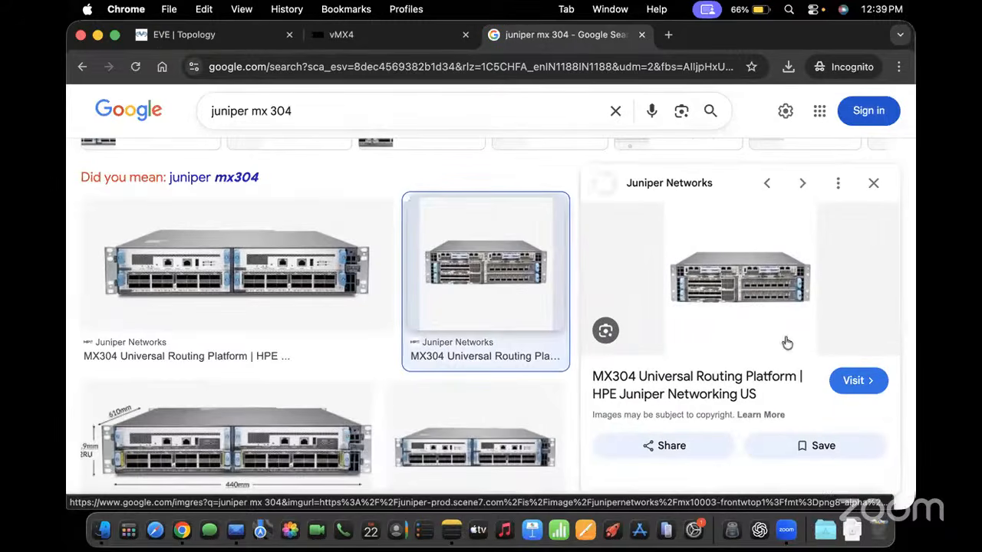
pyautogui.click(695, 297)
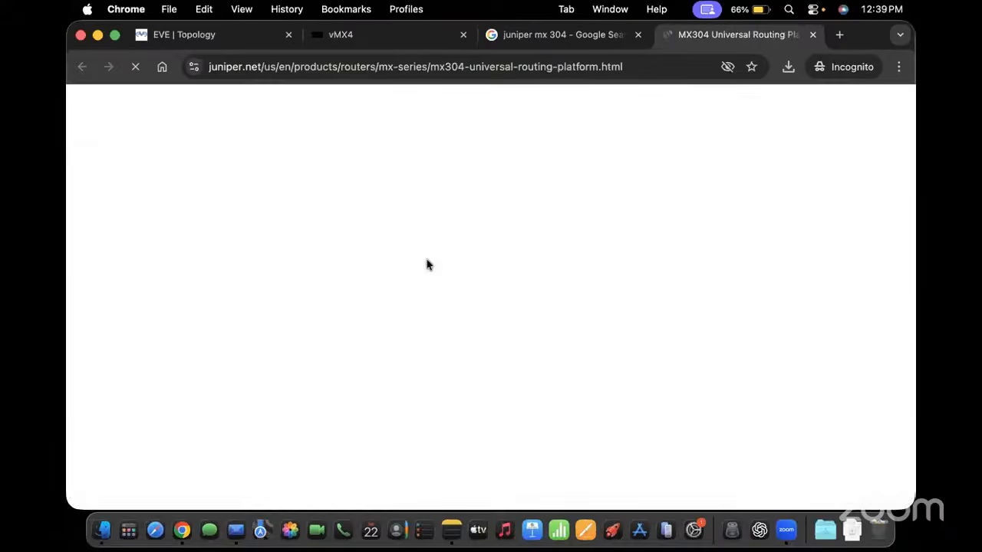
# Dismiss the cookie and HPE notices, enlarge the MX304 photo, then close the page for vMX4
pyautogui.scroll(-10, 333, 341)
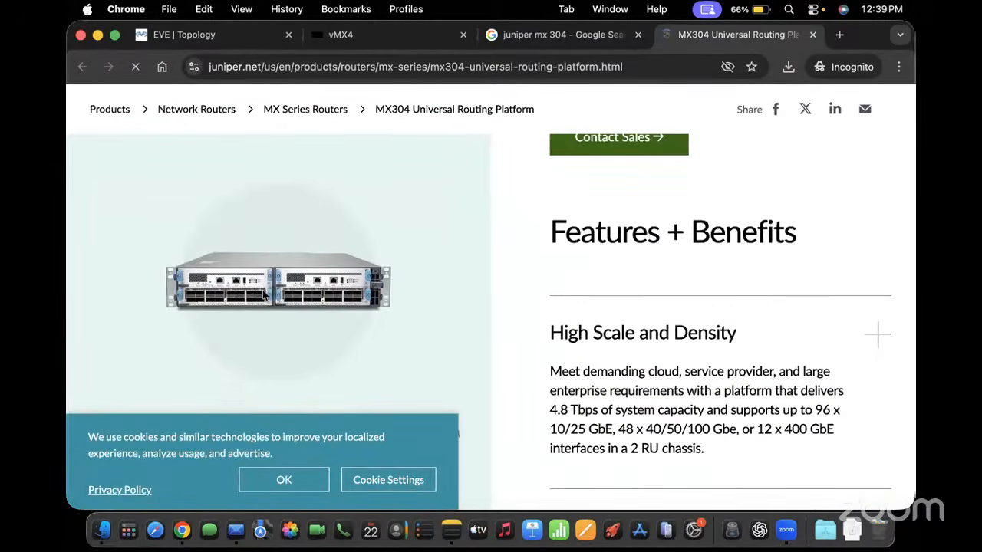
pyautogui.click(301, 481)
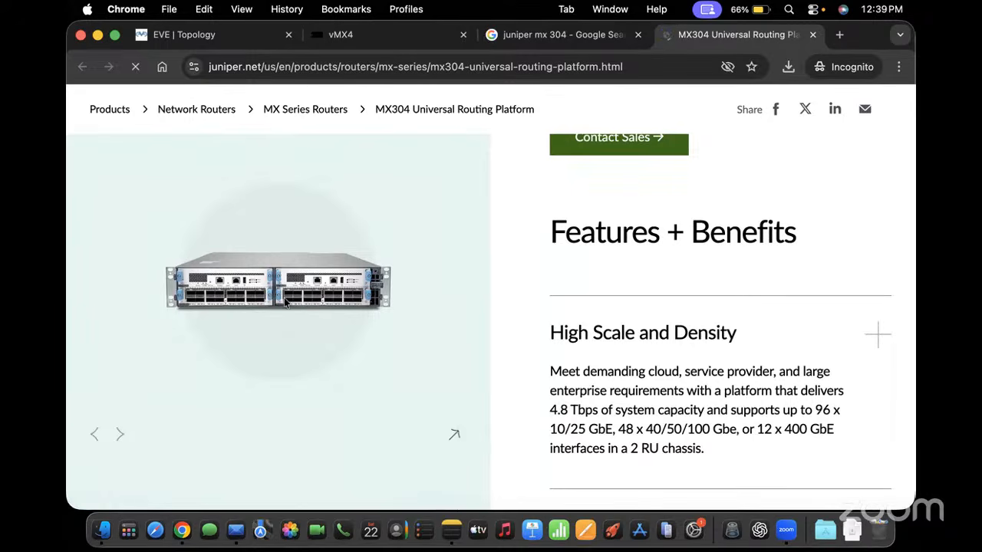
pyautogui.click(454, 435)
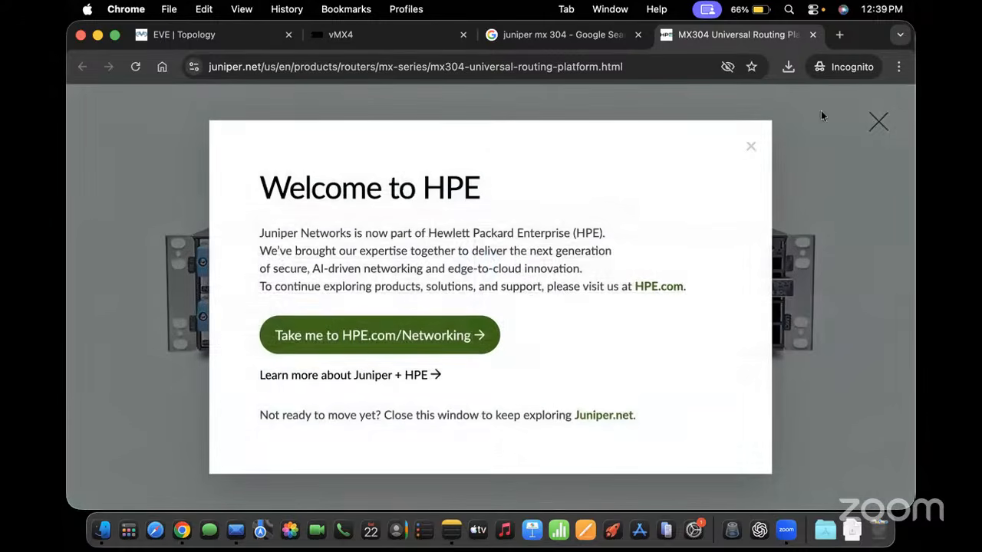
pyautogui.click(749, 147)
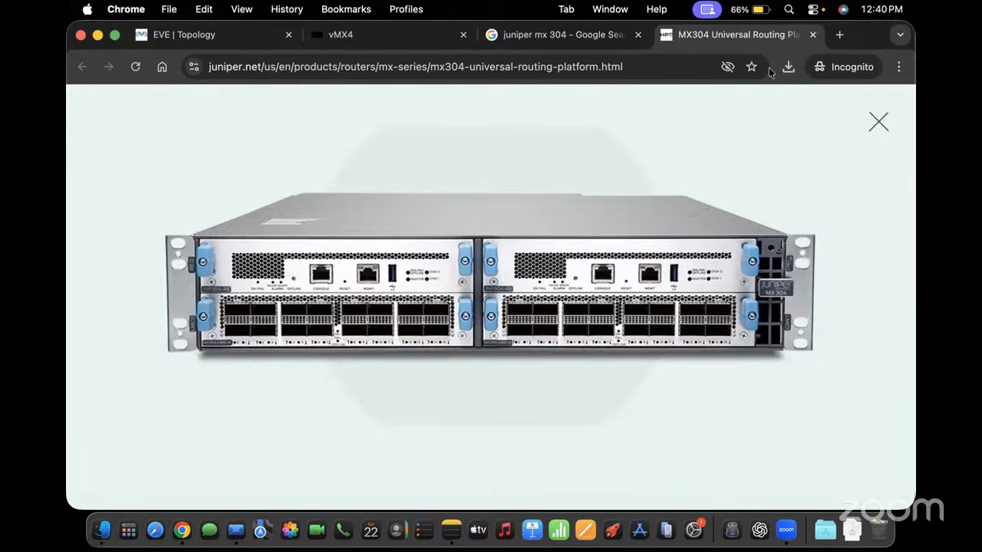
pyautogui.click(812, 35)
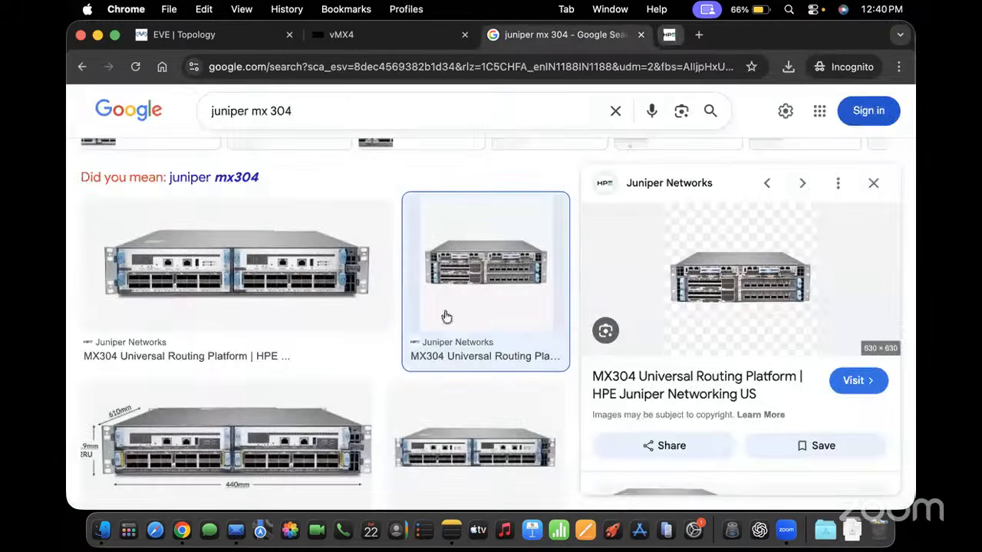
pyautogui.click(352, 35)
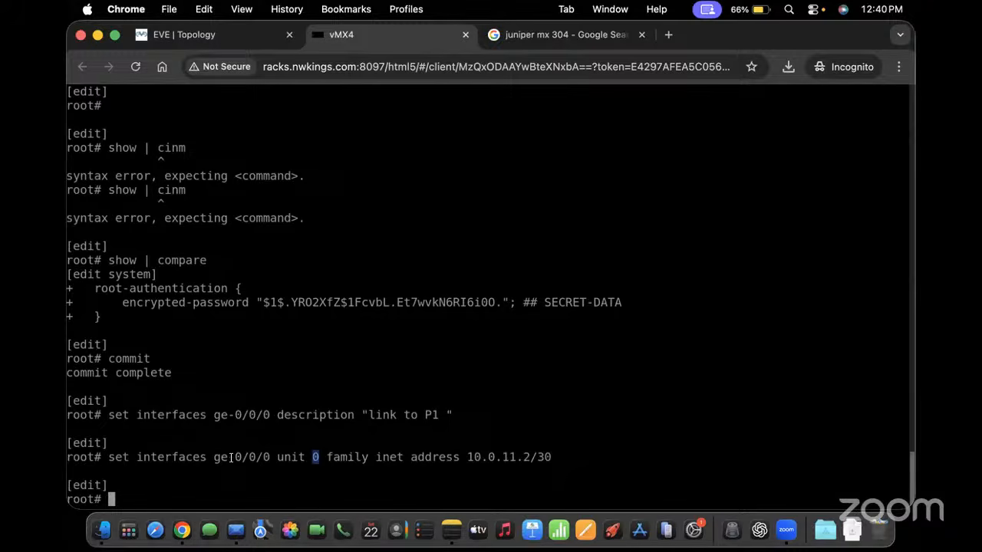
pyautogui.moveTo(214, 458); pyautogui.dragTo(272, 459)
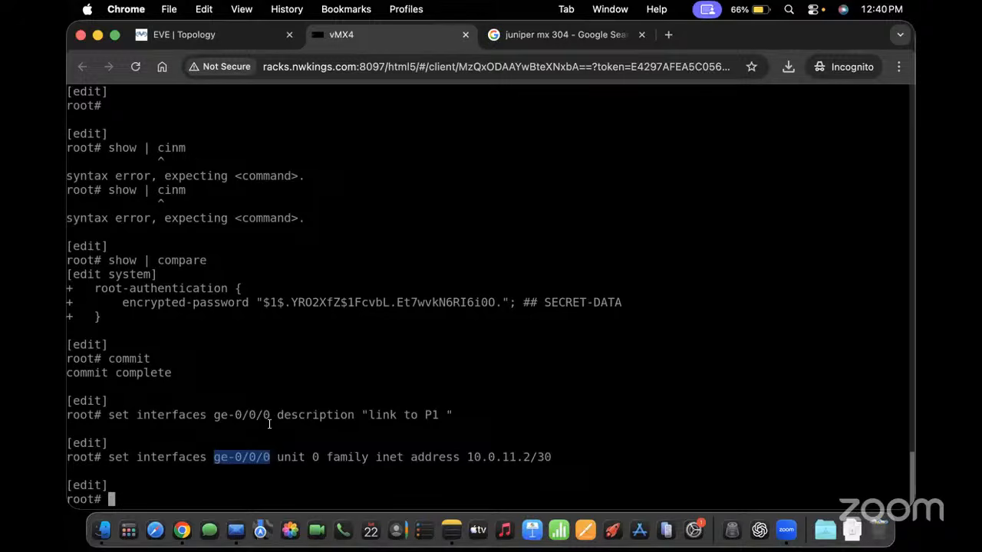
pyautogui.click(216, 458)
pyautogui.moveTo(216, 458); pyautogui.dragTo(266, 457)
pyautogui.moveTo(312, 457); pyautogui.dragTo(323, 457)
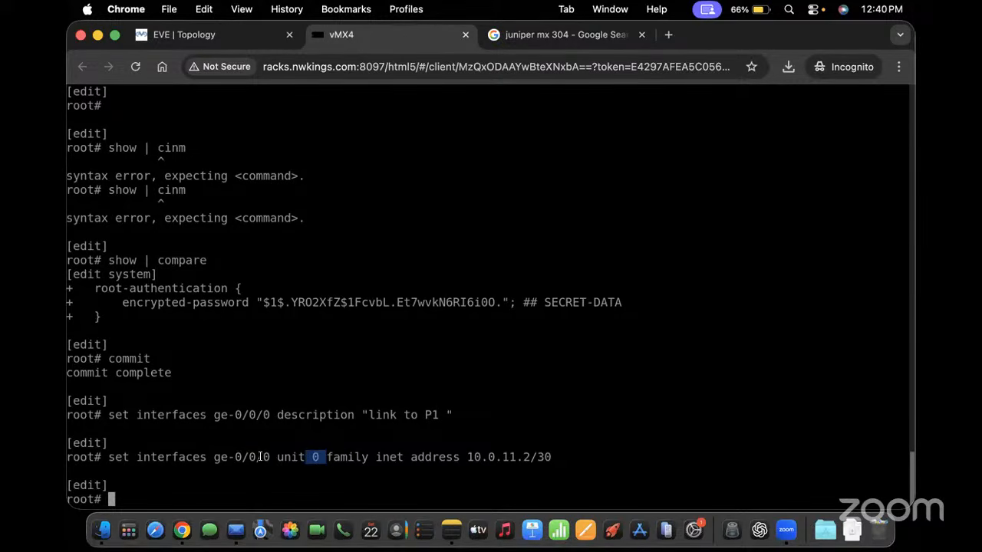
pyautogui.moveTo(214, 457); pyautogui.dragTo(316, 459)
# Add a Juniper vMX node found by searching 'vmx' and drag it below vMX4
pyautogui.click(207, 32)
pyautogui.moveTo(73, 126)
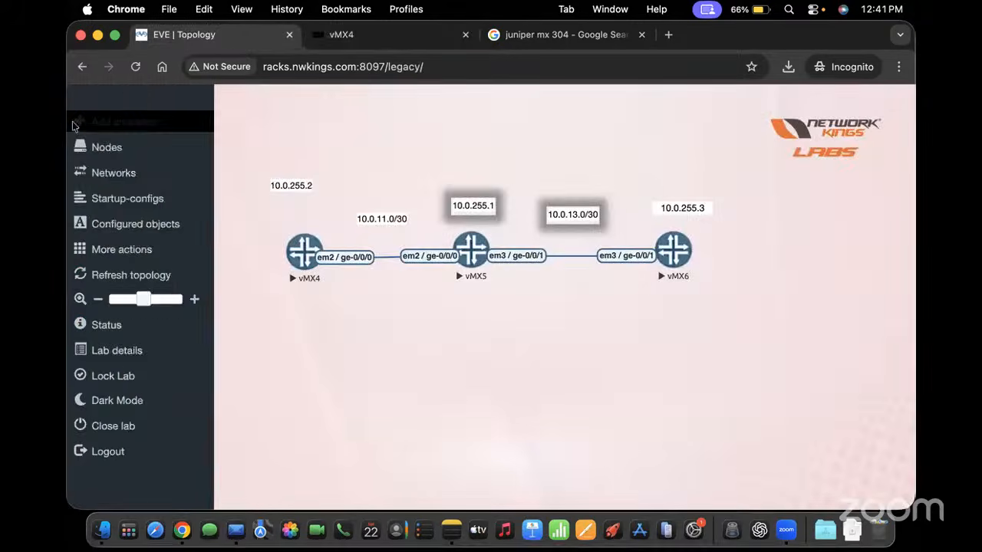
pyautogui.click(125, 136)
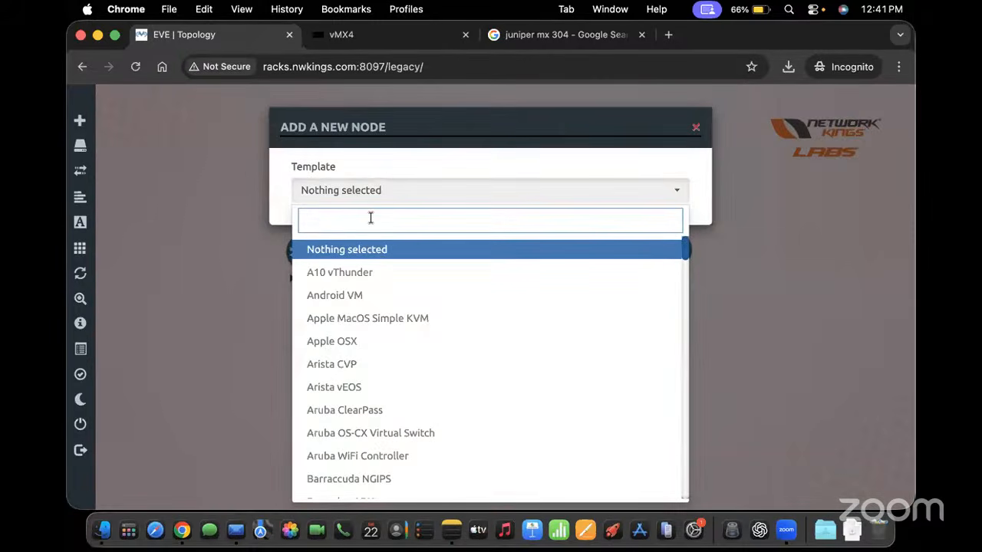
pyautogui.write('vmx')
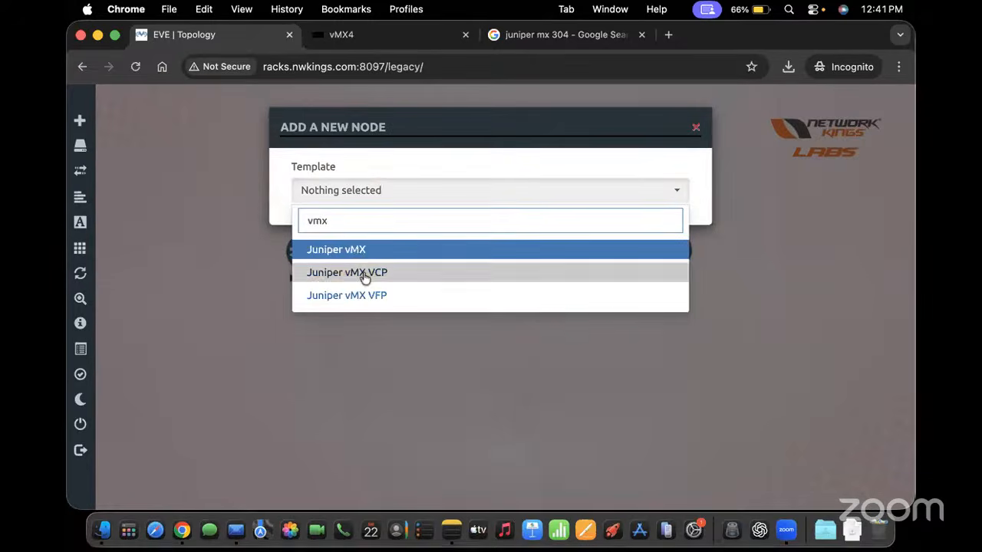
pyautogui.click(357, 252)
pyautogui.scroll(-10, 396, 366)
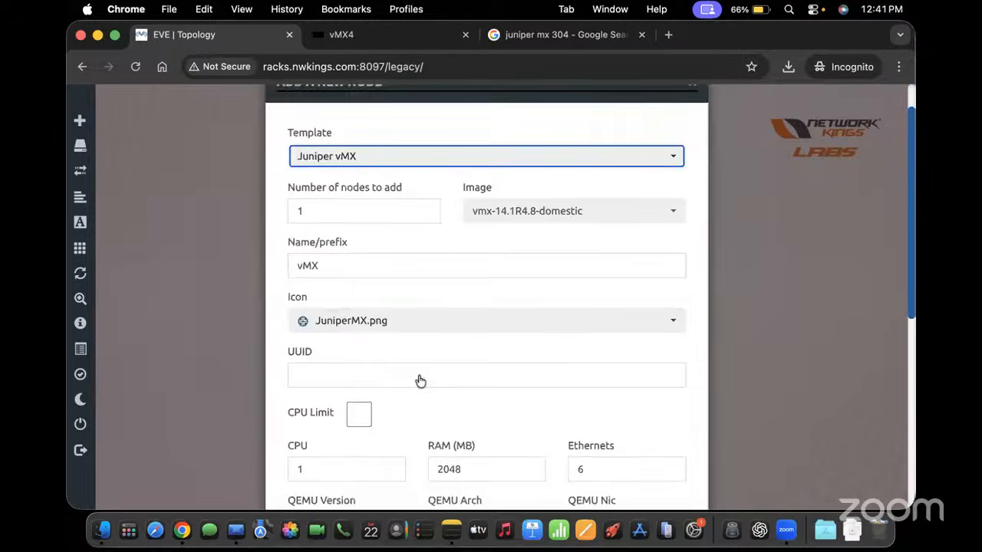
pyautogui.click(413, 464)
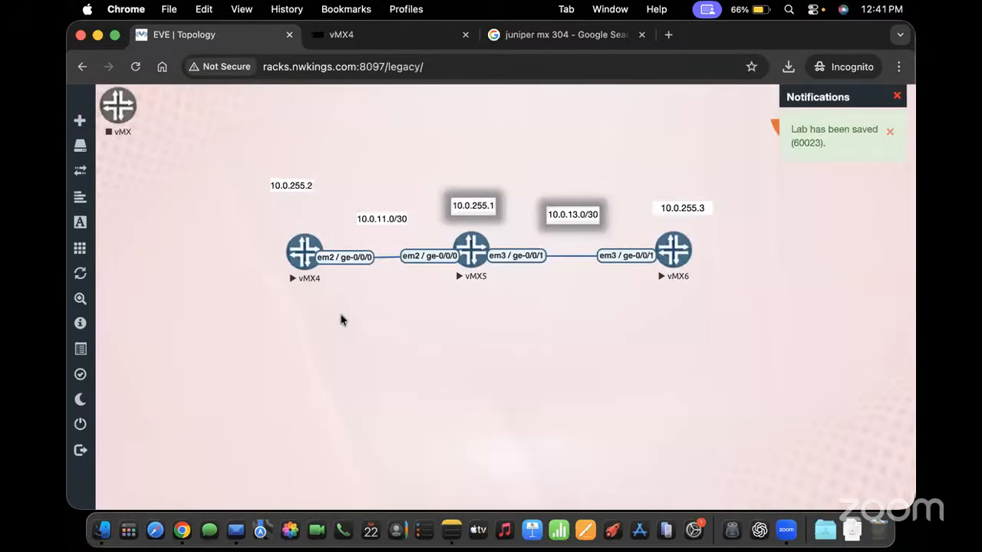
pyautogui.moveTo(114, 116); pyautogui.dragTo(276, 405)
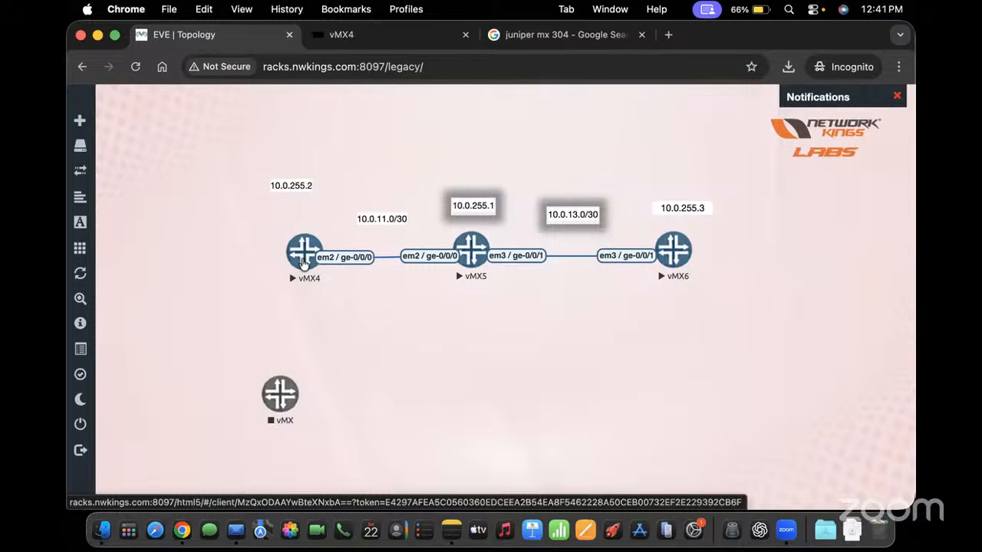
# Return to the vMX4 console after rechecking the topology, and highlight the unit 0
pyautogui.click(377, 40)
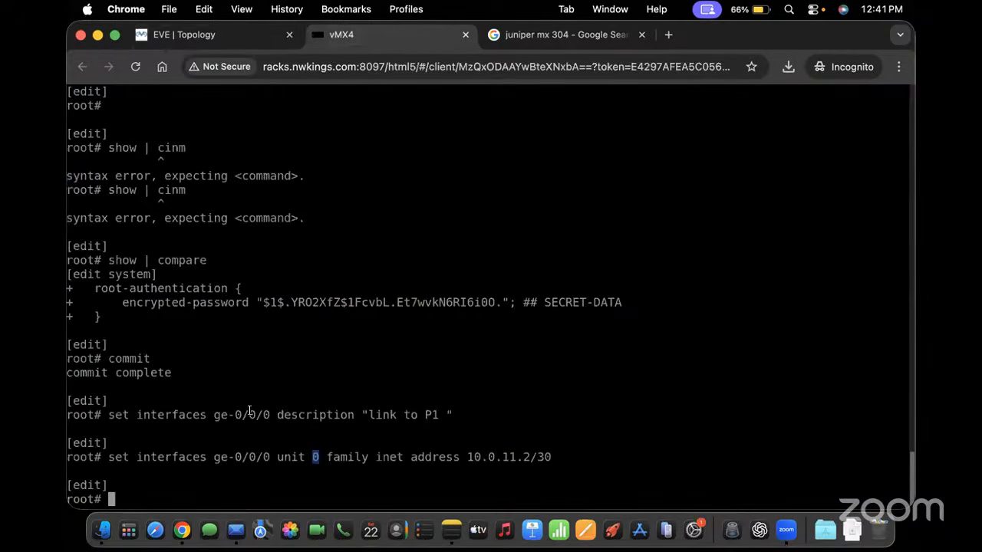
pyautogui.click(230, 35)
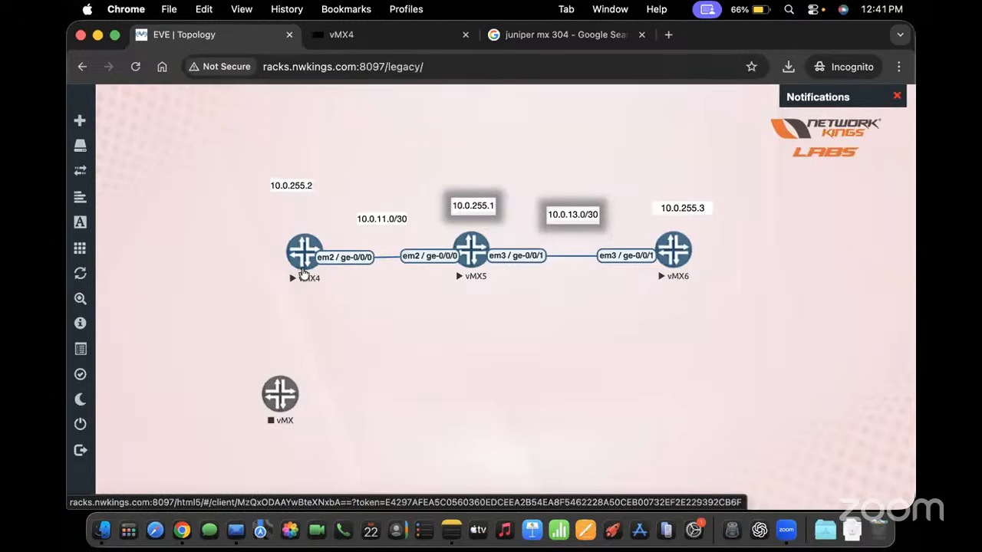
pyautogui.click(392, 33)
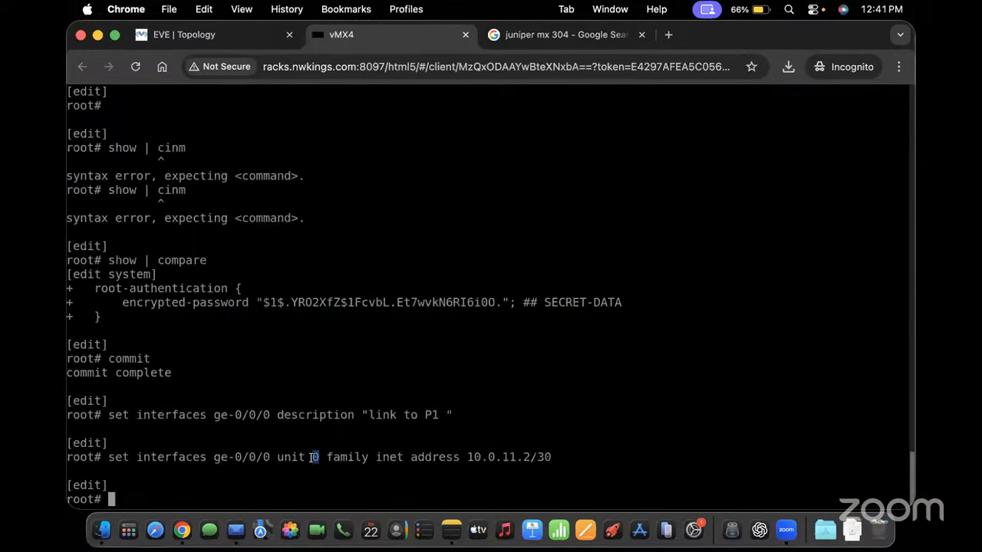
pyautogui.moveTo(309, 457); pyautogui.dragTo(323, 459)
# Give lo0 unit 0 the address 10.0.255.2/32, checking the topology for the value
pyautogui.press('Return')
pyautogui.press('Return')
pyautogui.write('set i')
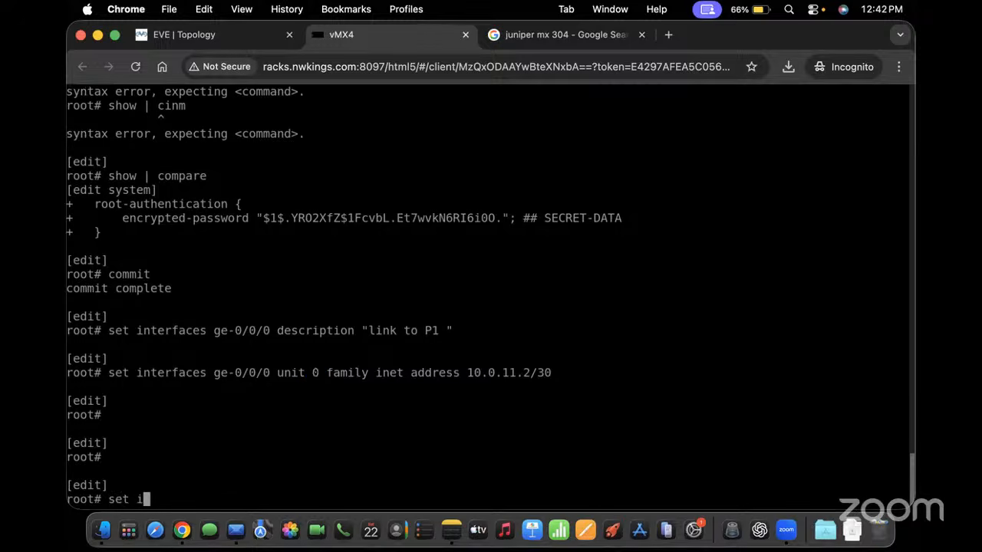
pyautogui.write('nterfaces ')
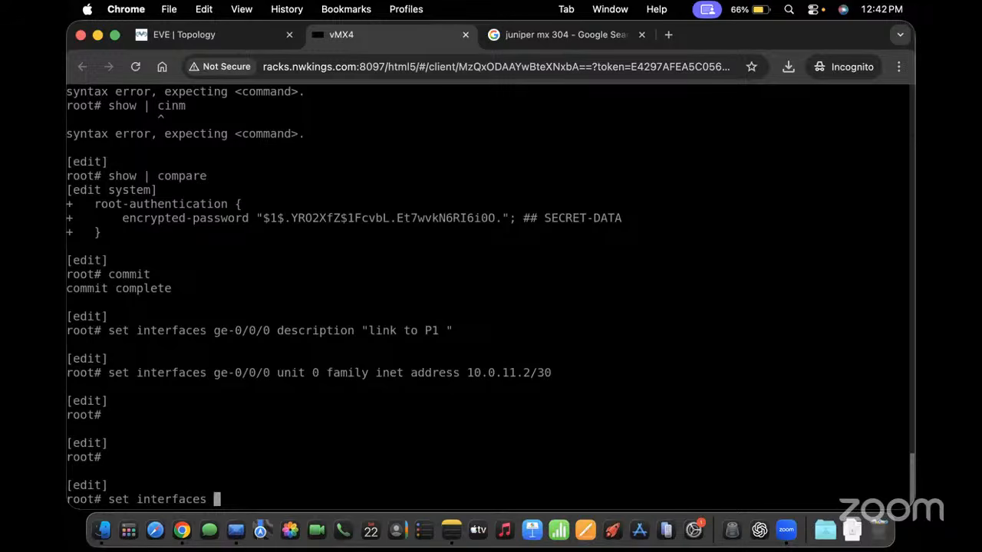
pyautogui.write('lo0.')
pyautogui.press('BackSpace')
pyautogui.write('.0 family inet')
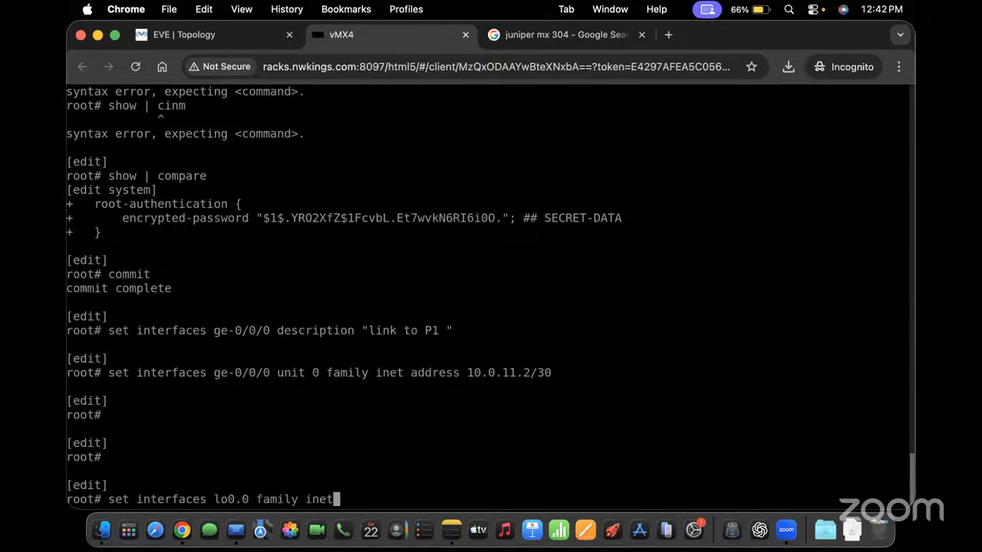
pyautogui.write(' address')
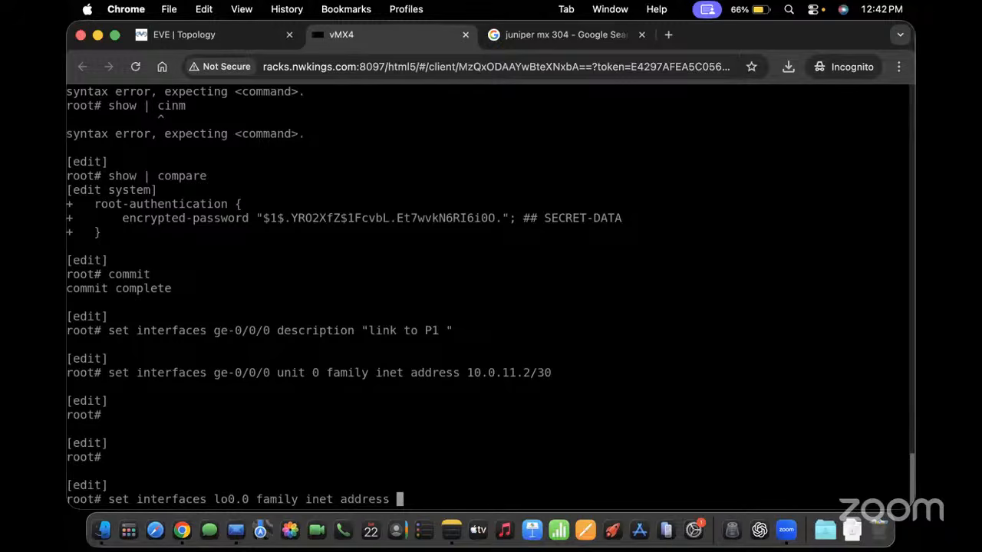
pyautogui.click(191, 32)
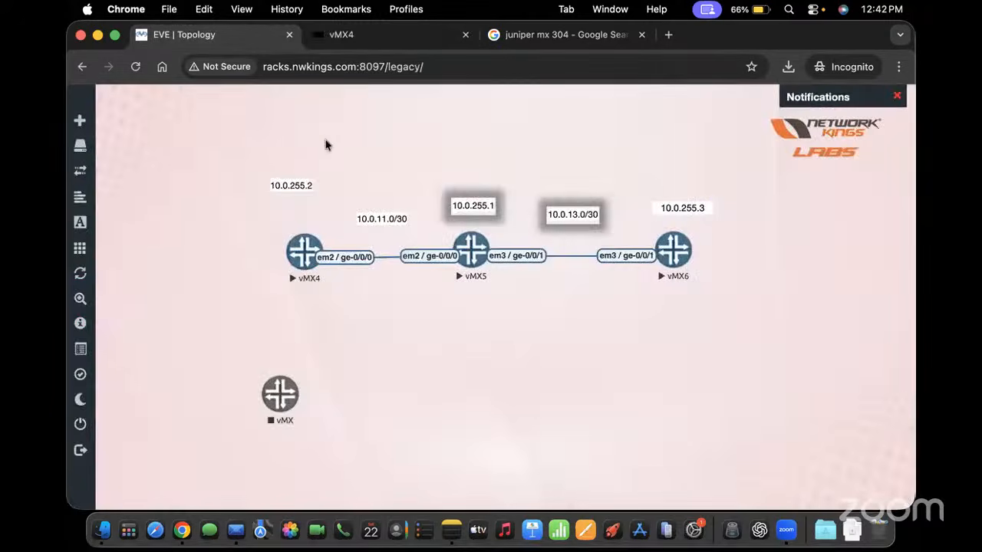
pyautogui.click(354, 37)
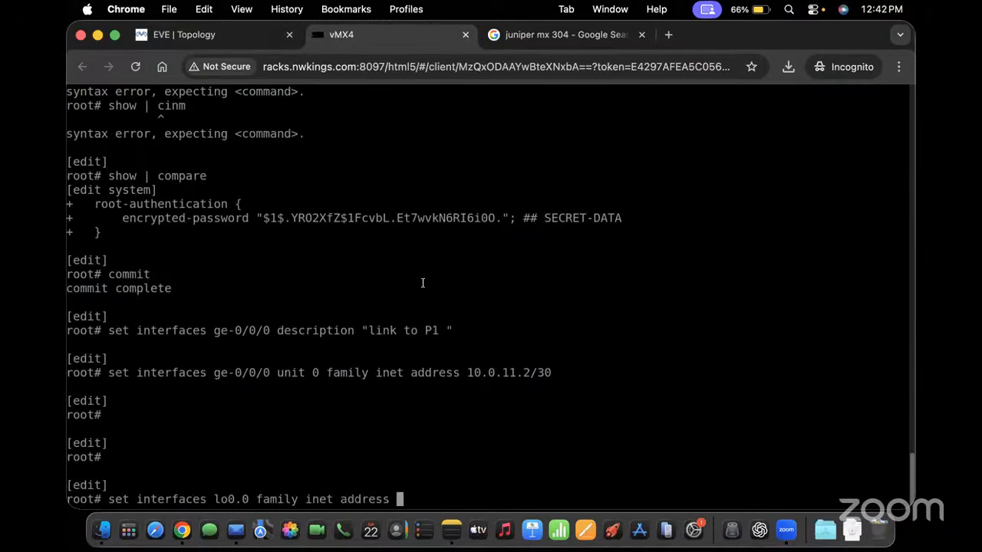
pyautogui.write('10.0.255.')
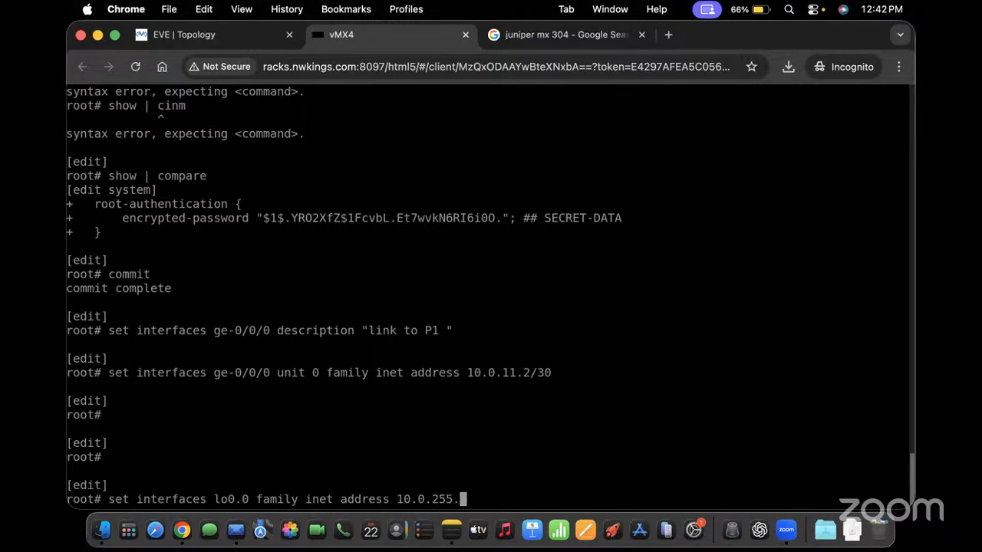
pyautogui.write('2/32')
pyautogui.press('Return')
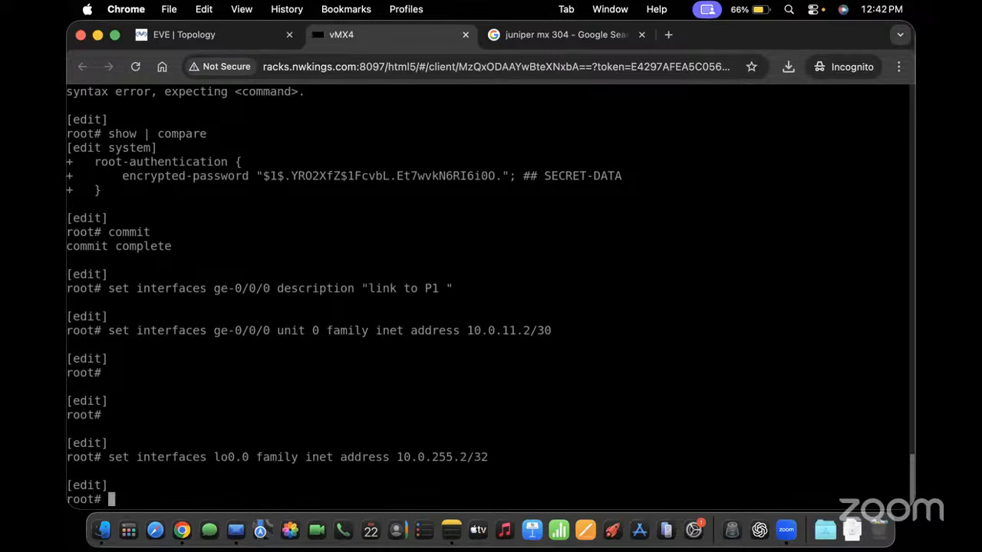
# Show the uncommitted ge-0/0/0 and lo0 changes with 'show | compare'
pyautogui.write('show } com')
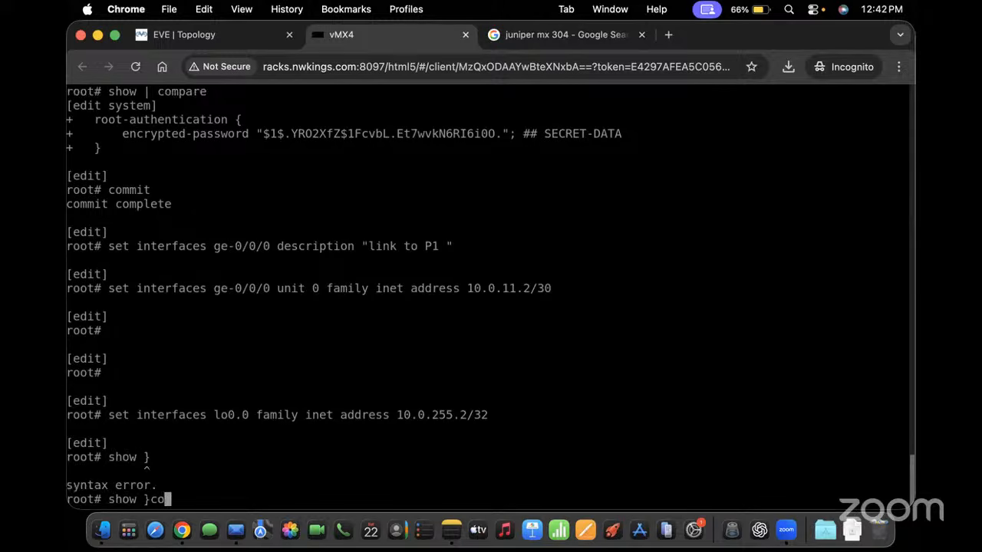
pyautogui.press('Tab')
pyautogui.press('BackSpace')
pyautogui.press('BackSpace')
pyautogui.press('BackSpace')
pyautogui.press('BackSpace')
pyautogui.press('BackSpace')
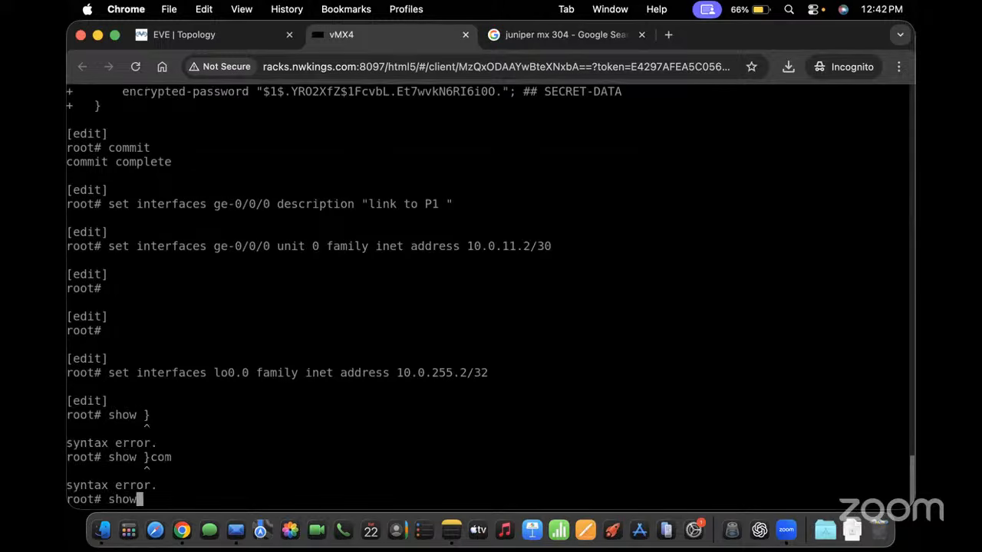
pyautogui.write('| compare')
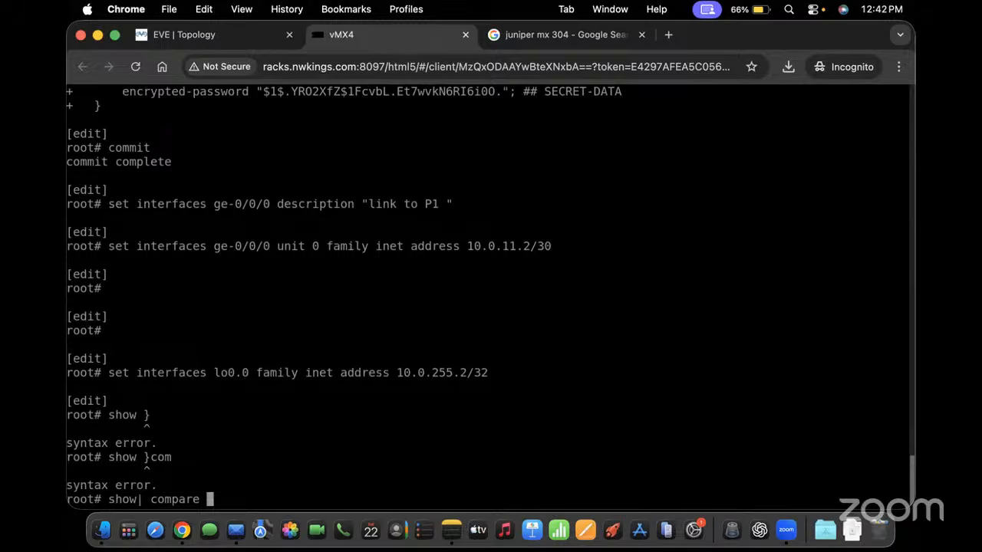
pyautogui.press('Return')
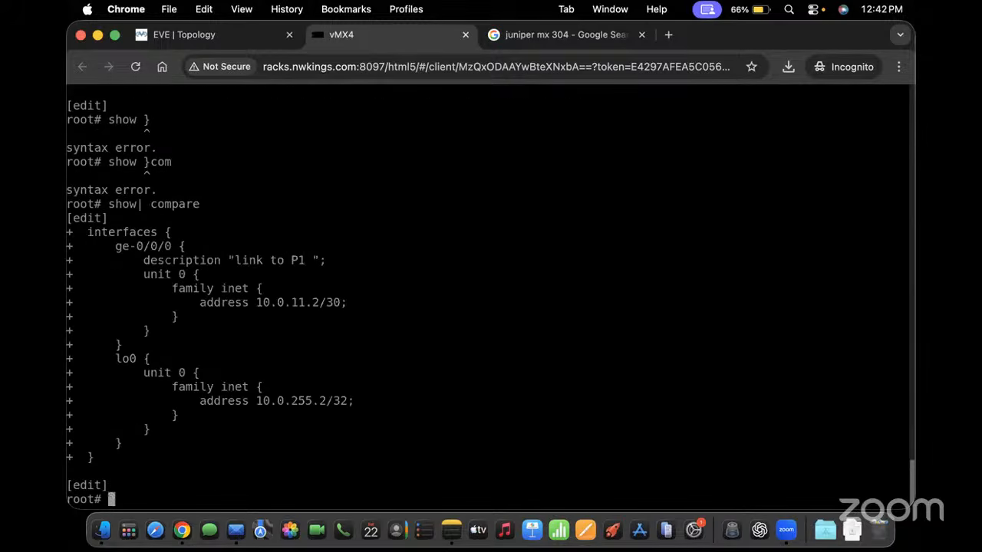
# Commit vMX4's pending ge-0/0/0 10.0.11.2/30 and lo0 10.0.255.2/32 changes
pyautogui.write('commit')
pyautogui.press('Return')
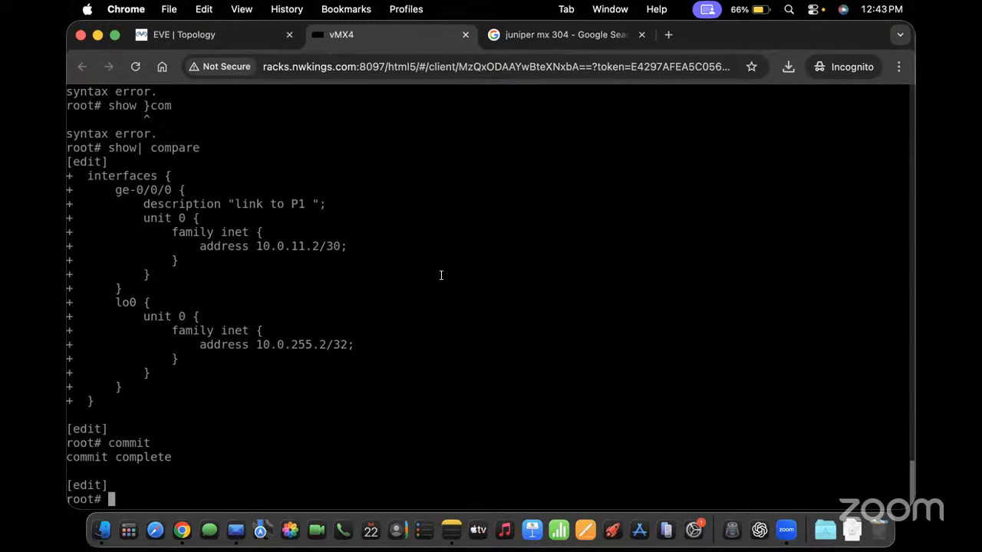
# Enable vlan-tagging on ge-0/0/0 by editing a recalled set interfaces command
pyautogui.press('Up')
pyautogui.press('Up')
pyautogui.press('Up')
pyautogui.press('Up')
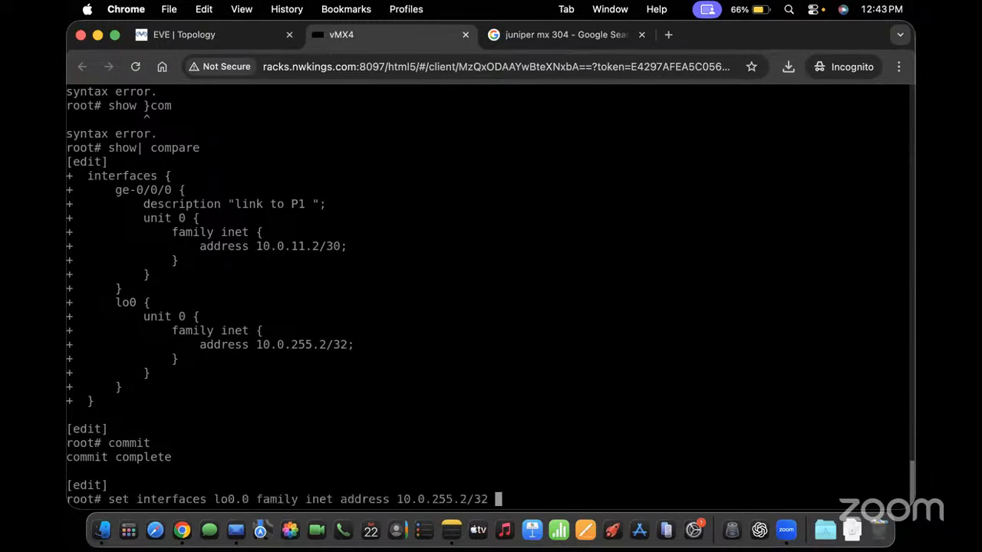
pyautogui.press('Up')
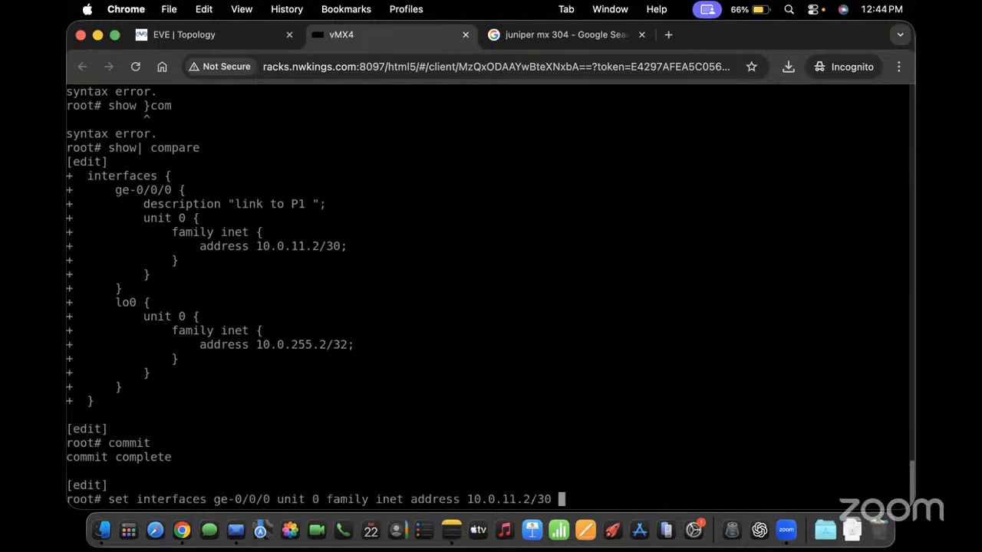
pyautogui.press('BackSpace')
pyautogui.press('BackSpace')
pyautogui.press('BackSpace')
pyautogui.press('BackSpace')
pyautogui.press('BackSpace')
pyautogui.press('BackSpace')
pyautogui.press('BackSpace')
pyautogui.press('BackSpace')
pyautogui.press('BackSpace')
pyautogui.press('BackSpace')
pyautogui.press('BackSpace')
pyautogui.press('BackSpace')
pyautogui.press('BackSpace')
pyautogui.press('BackSpace')
pyautogui.press('BackSpace')
pyautogui.press('BackSpace')
pyautogui.press('BackSpace')
pyautogui.press('BackSpace')
pyautogui.press('BackSpace')
pyautogui.press('BackSpace')
pyautogui.press('BackSpace')
pyautogui.press('BackSpace')
pyautogui.press('BackSpace')
pyautogui.press('BackSpace')
pyautogui.press('BackSpace')
pyautogui.press('BackSpace')
pyautogui.press('BackSpace')
pyautogui.press('BackSpace')
pyautogui.press('BackSpace')
pyautogui.press('BackSpace')
pyautogui.press('BackSpace')
pyautogui.press('BackSpace')
pyautogui.press('BackSpace')
pyautogui.press('BackSpace')
pyautogui.press('BackSpace')
pyautogui.press('BackSpace')
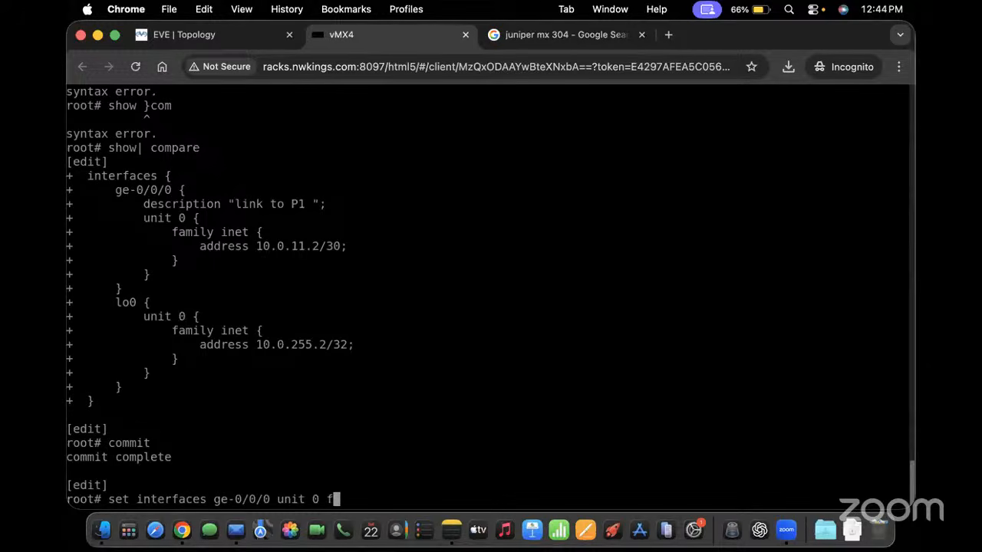
pyautogui.press('BackSpace')
pyautogui.press('BackSpace')
pyautogui.write('vlan-tagging')
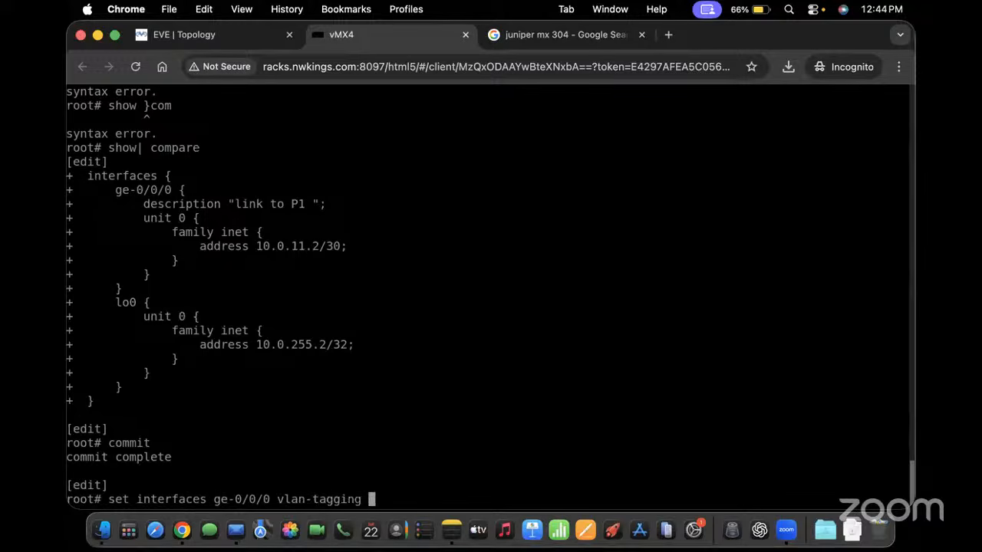
pyautogui.press('Return')
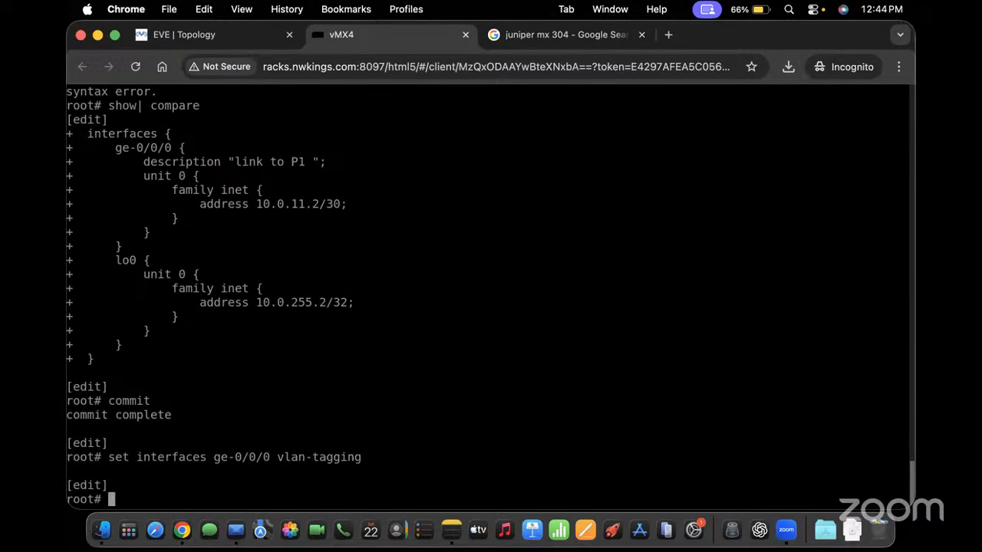
# Set ge-0/0/0 unit 1 family inet address to 1.1.1.1/32
pyautogui.write('se')
pyautogui.moveTo(151, 175); pyautogui.dragTo(206, 181)
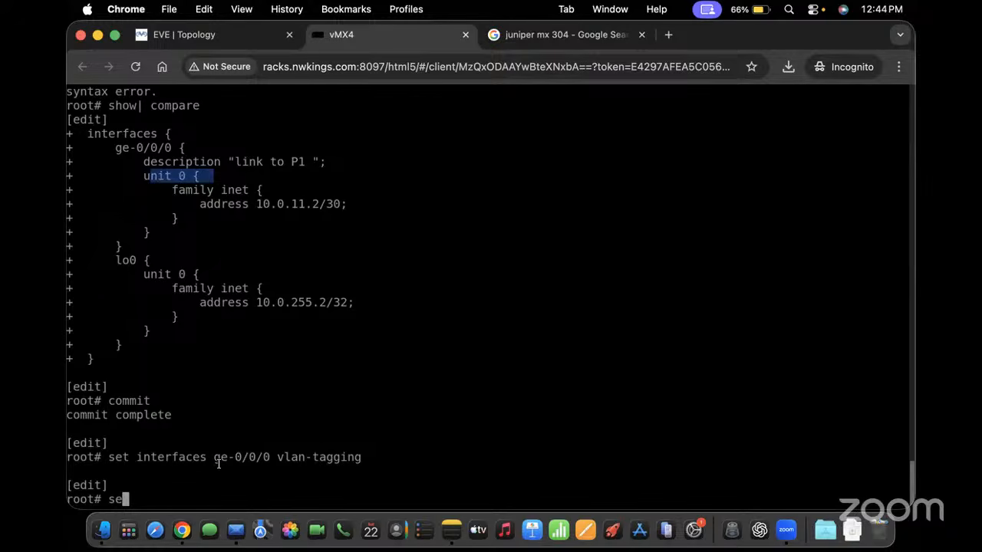
pyautogui.moveTo(213, 469); pyautogui.dragTo(356, 463)
pyautogui.write('t ge')
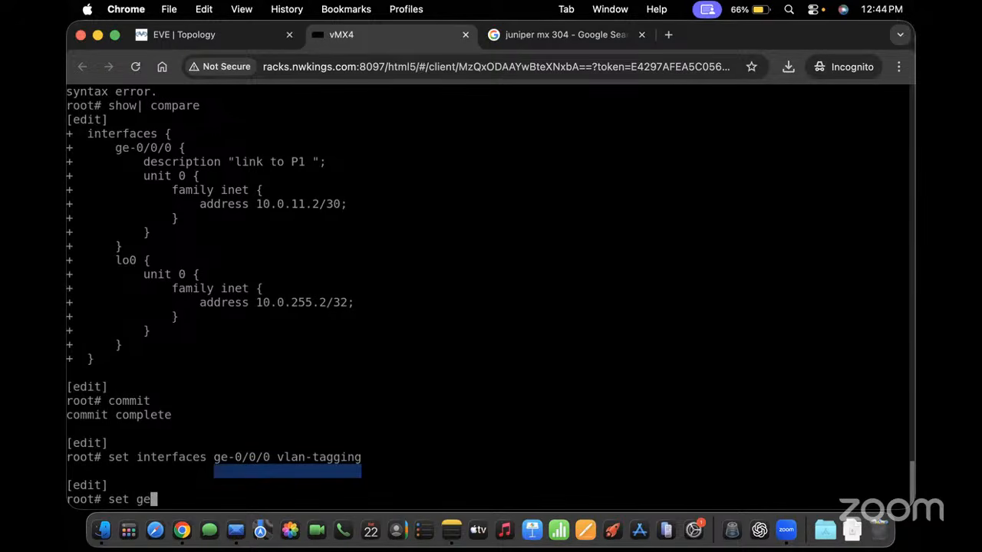
pyautogui.press('space')
pyautogui.press('BackSpace')
pyautogui.press('BackSpace')
pyautogui.write('i')
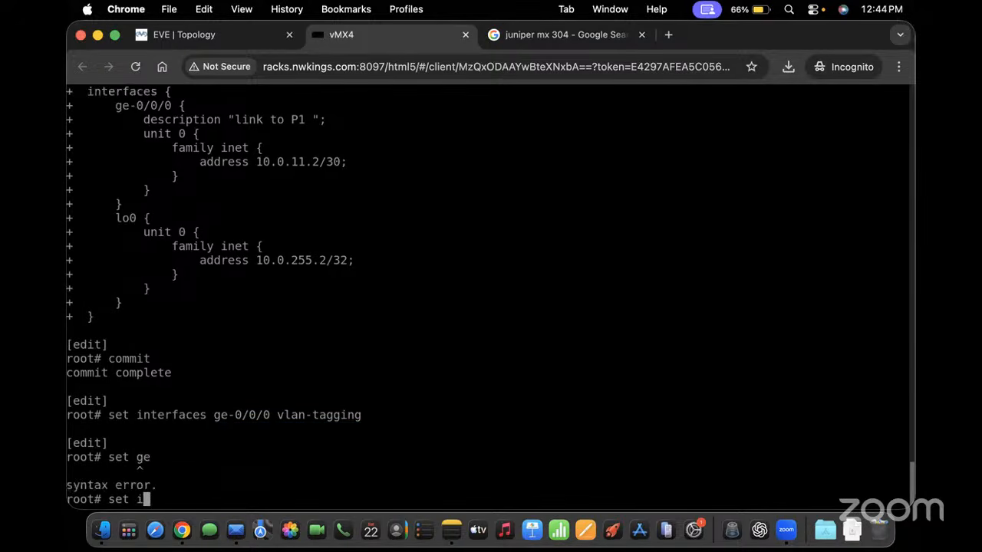
pyautogui.write('nterfaces ge-0/0/0 ')
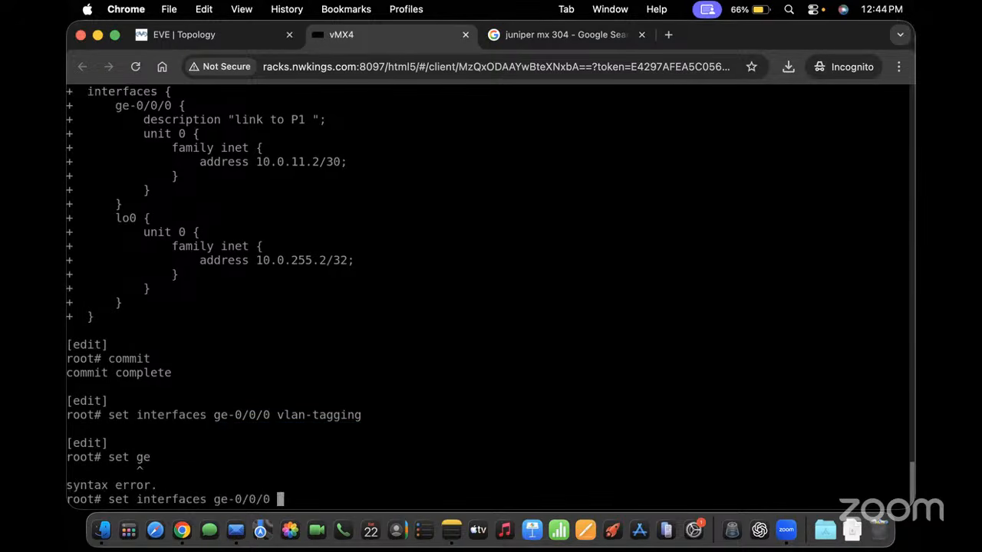
pyautogui.write('unit 1 family ')
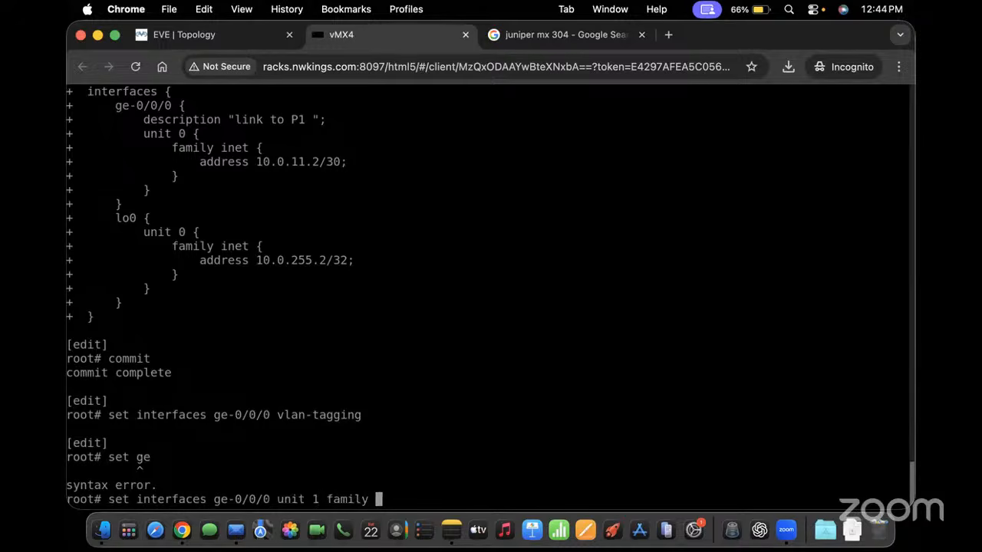
pyautogui.write('inet 1.1.1.1/32')
pyautogui.press('Return')
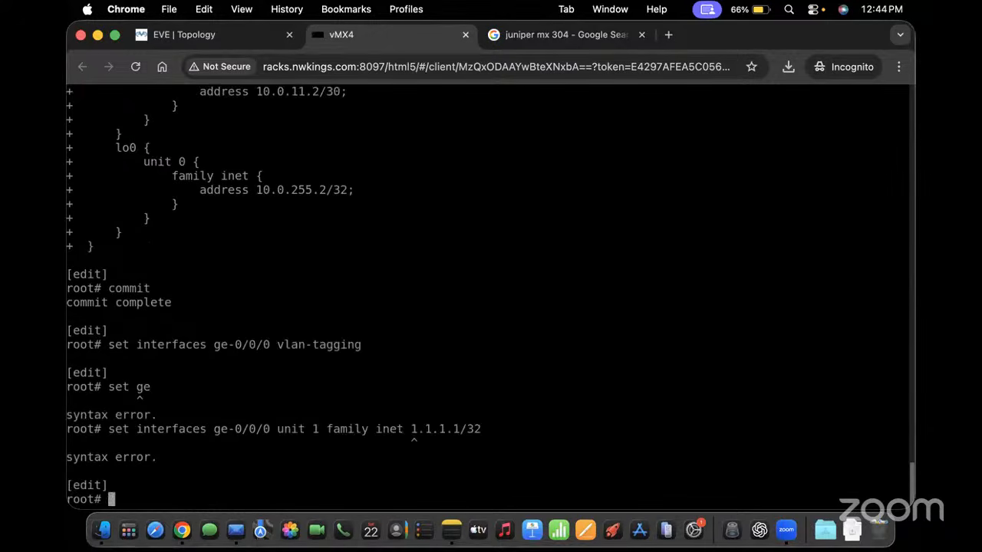
pyautogui.press('Up')
pyautogui.press('Left')
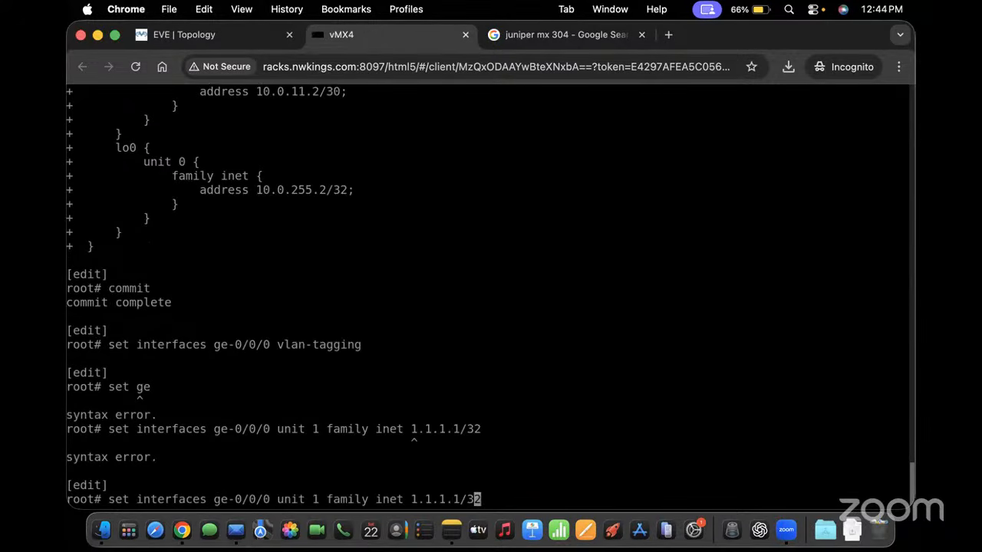
pyautogui.press('Left')
pyautogui.press('Left')
pyautogui.press('Left')
pyautogui.press('Left')
pyautogui.press('Left')
pyautogui.press('Left')
pyautogui.press('Left')
pyautogui.press('Left')
pyautogui.press('Left')
pyautogui.write('address')
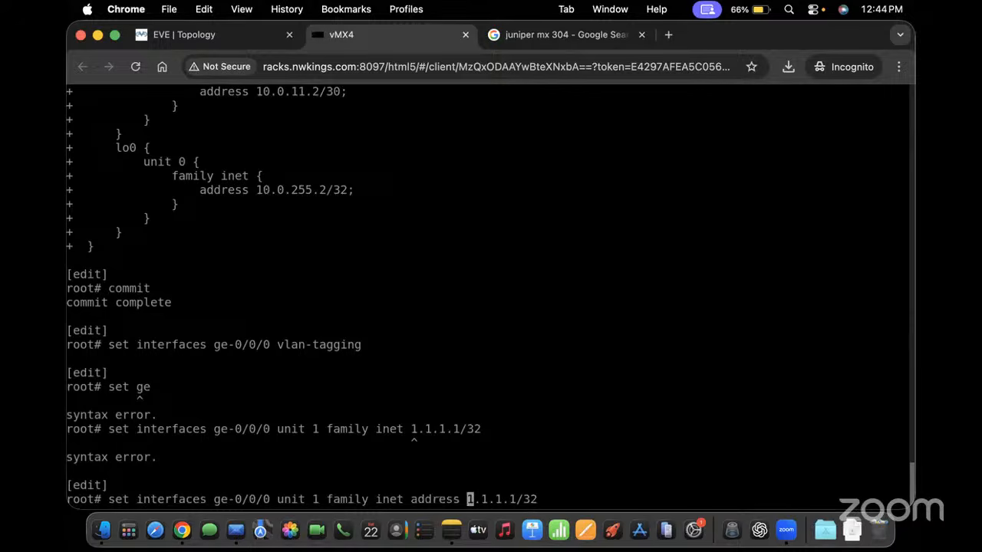
pyautogui.press('Return')
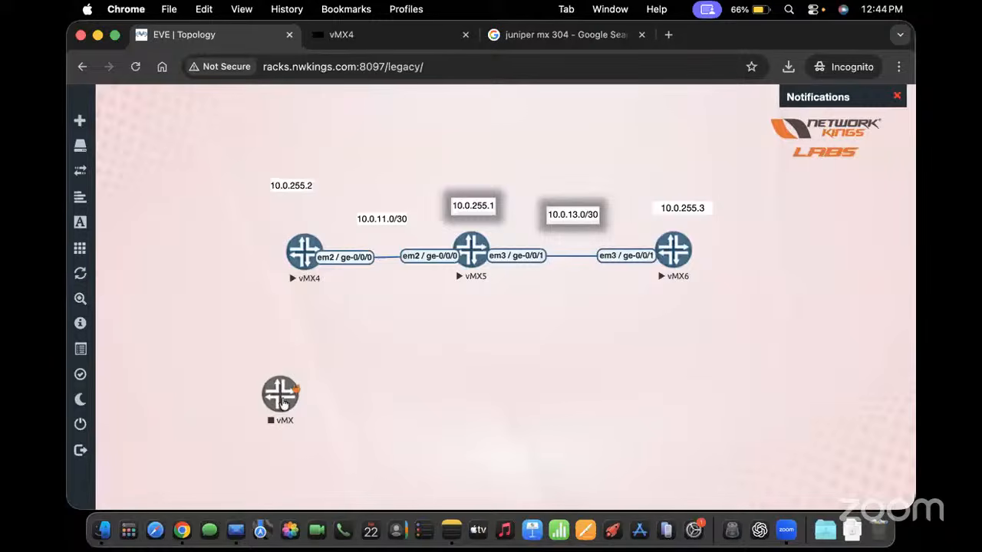
# Drag the stopped vMX node left beside vMX4 and dismiss its options menu
pyautogui.moveTo(279, 404); pyautogui.dragTo(185, 280)
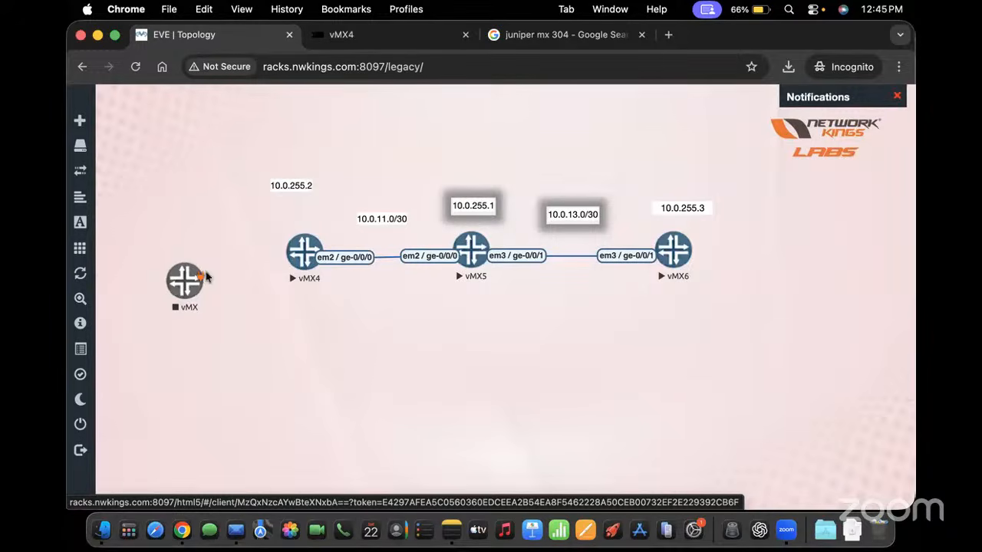
pyautogui.click(199, 270)
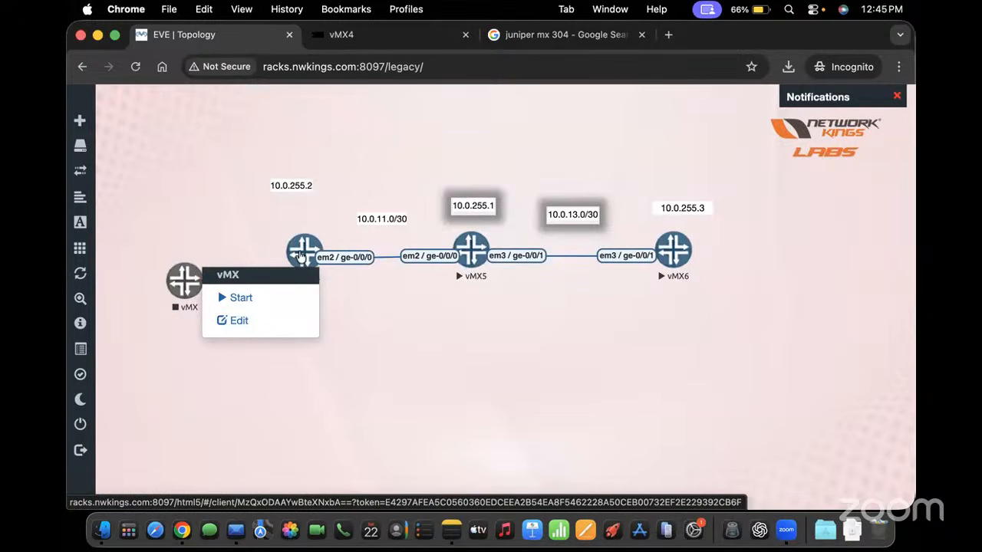
pyautogui.click(385, 36)
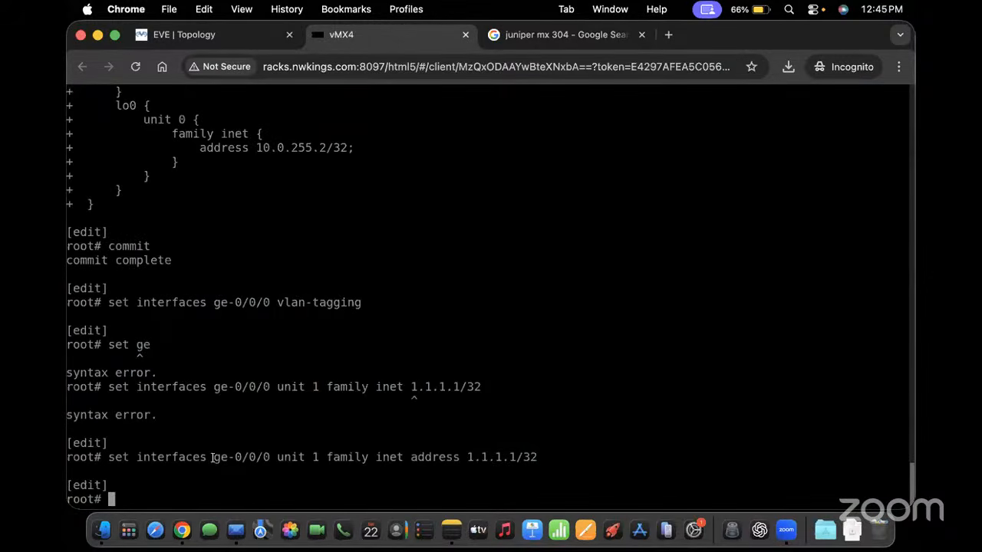
pyautogui.click(184, 35)
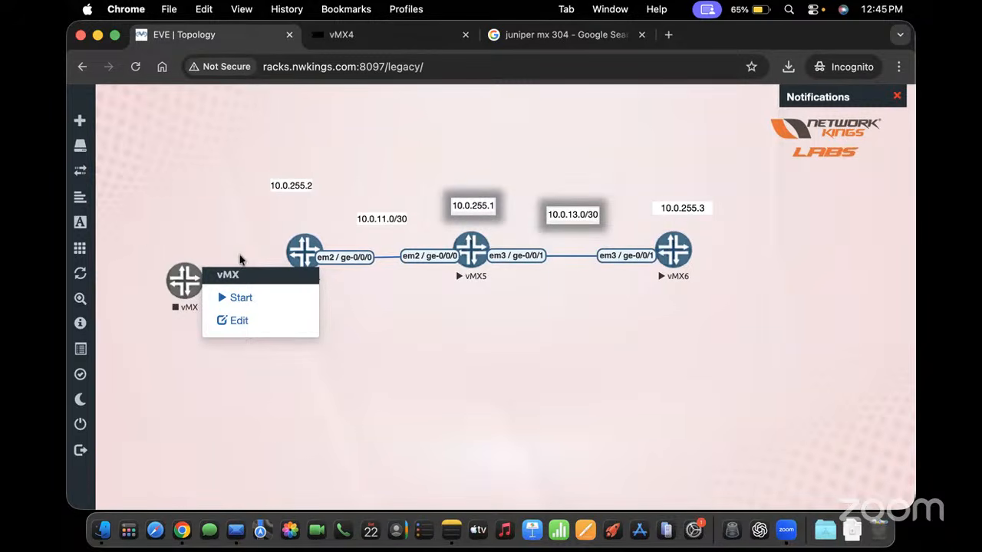
pyautogui.click(259, 240)
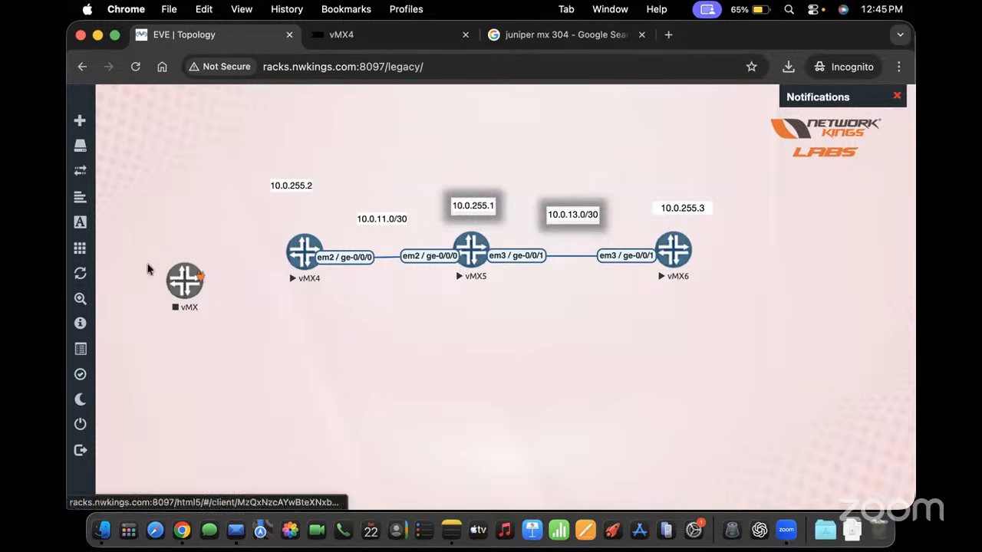
# Add a new Juniper vMX node on the left, then nudge the spare vMX up and right
pyautogui.moveTo(75, 125)
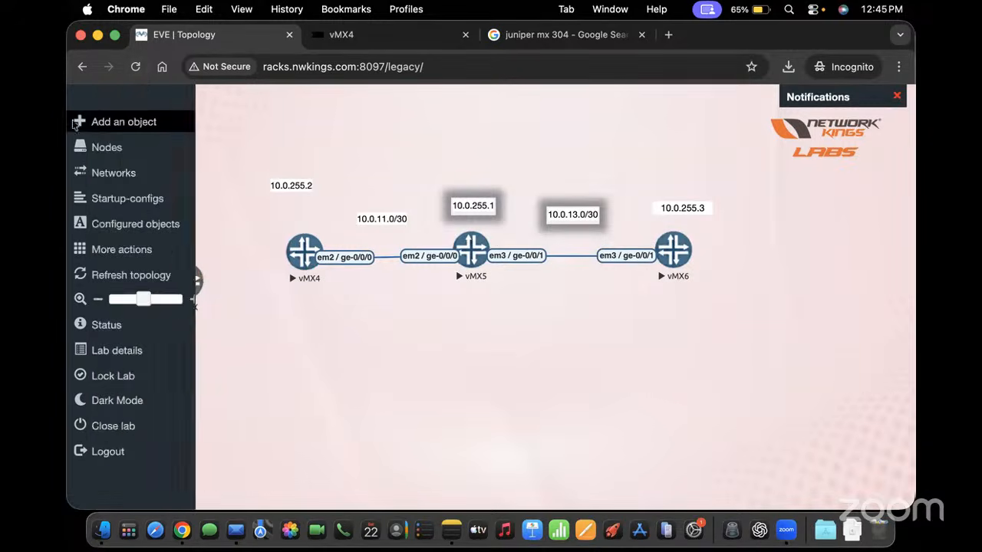
pyautogui.click(164, 129)
pyautogui.click(193, 140)
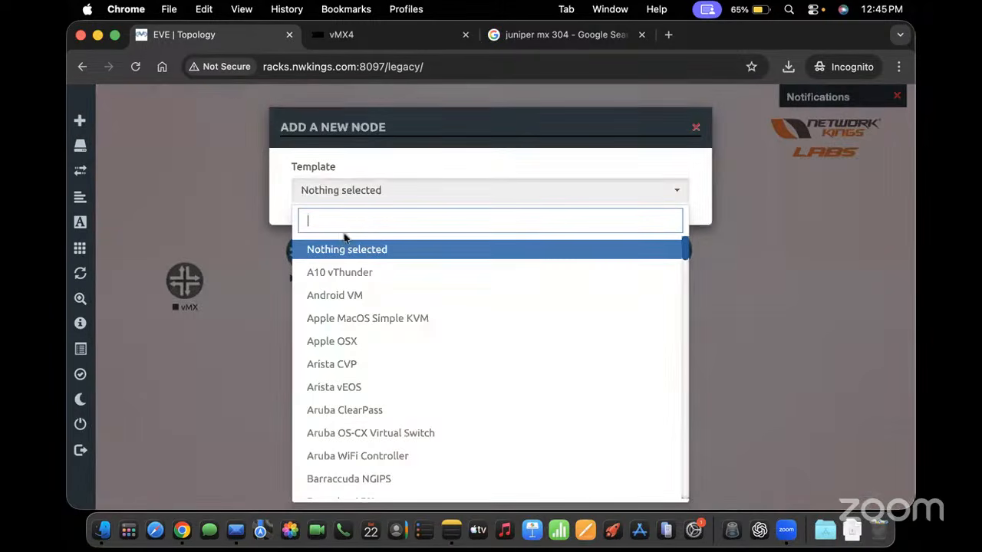
pyautogui.write('vmx')
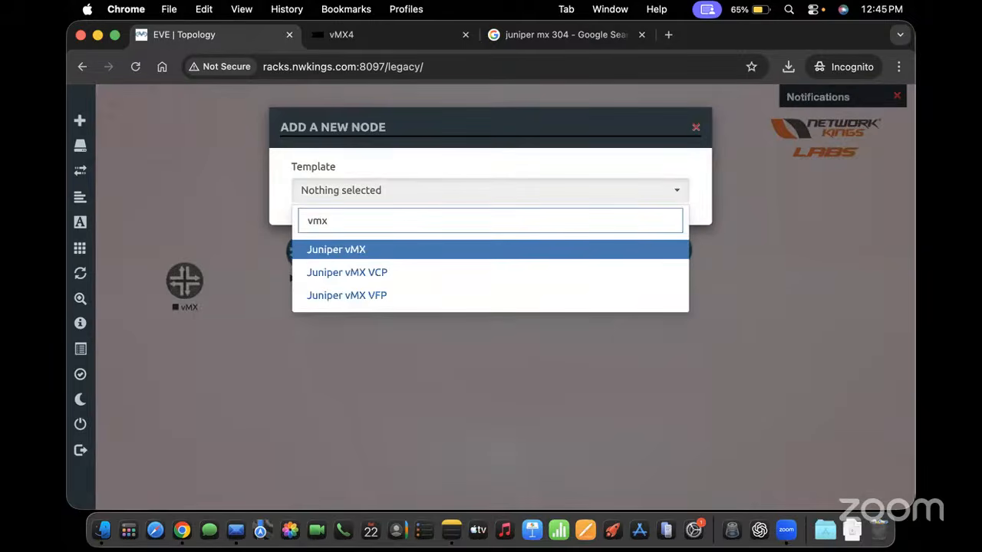
pyautogui.press('Return')
pyautogui.scroll(-5, 519, 411)
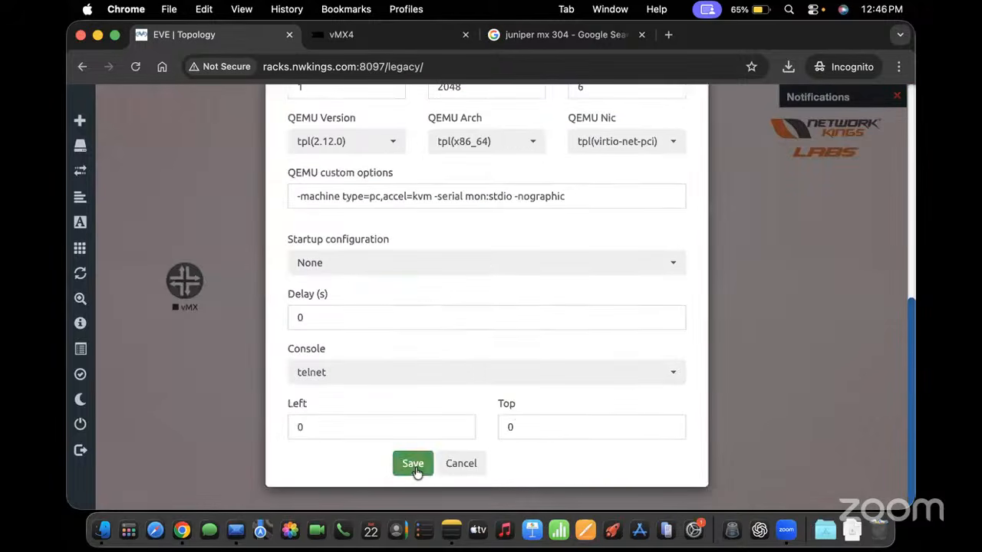
pyautogui.click(413, 464)
pyautogui.moveTo(122, 115); pyautogui.dragTo(129, 227)
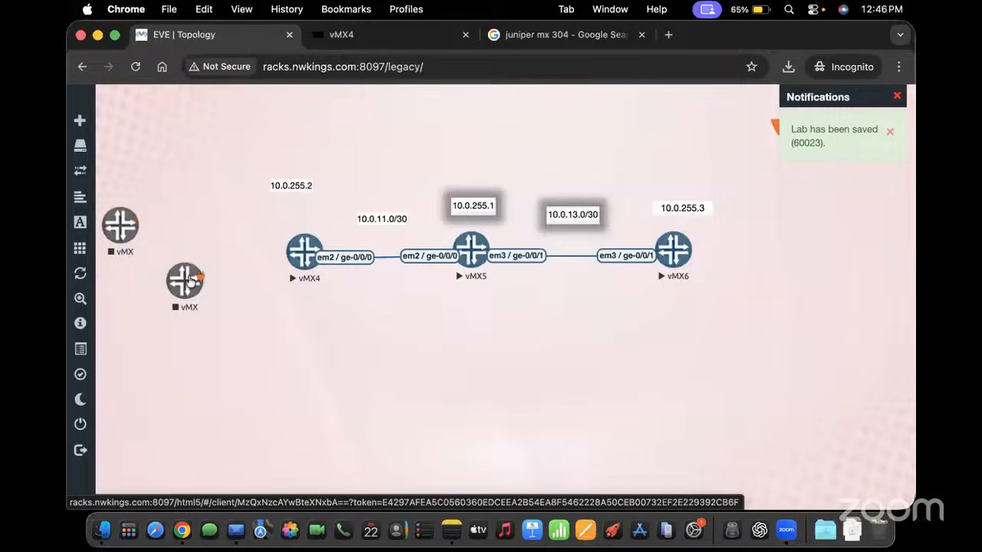
pyautogui.moveTo(188, 280); pyautogui.dragTo(204, 253)
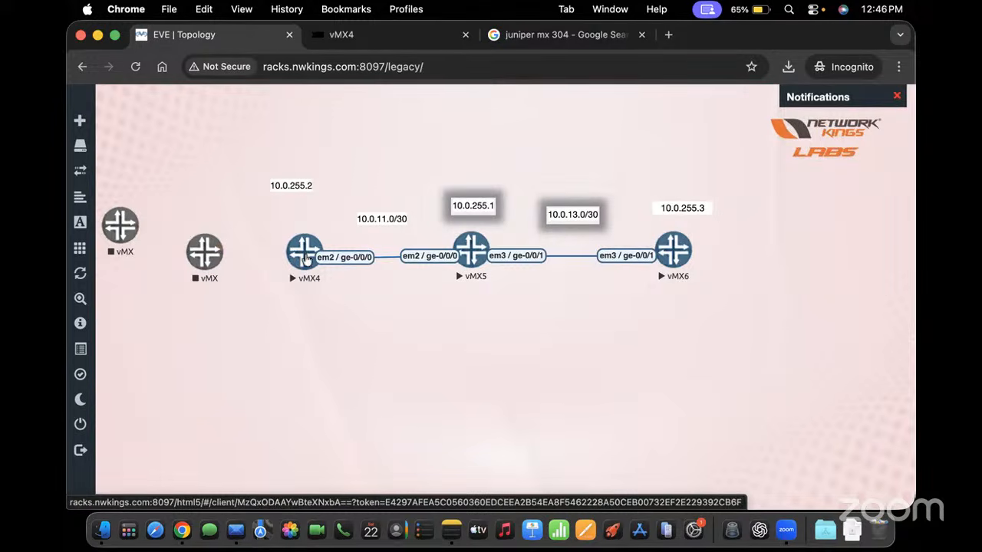
# On vMX4, set ge-0/0/0 unit 100 family inet address 8.8.8.8/32
pyautogui.click(351, 41)
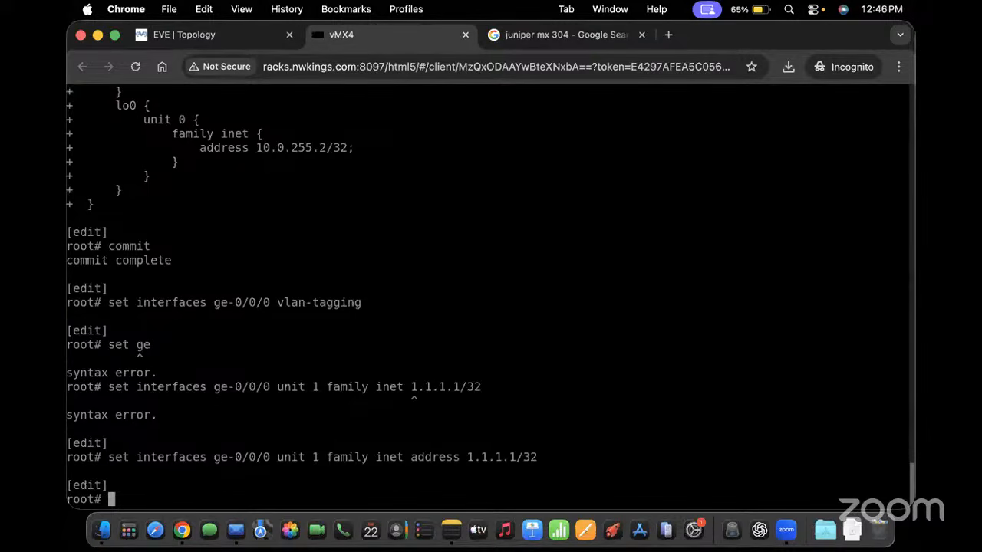
pyautogui.press('Up')
pyautogui.press('Left')
pyautogui.press('Left')
pyautogui.press('Left')
pyautogui.press('Left')
pyautogui.press('Left')
pyautogui.press('Left')
pyautogui.press('Left')
pyautogui.press('Left')
pyautogui.press('Left')
pyautogui.press('Left')
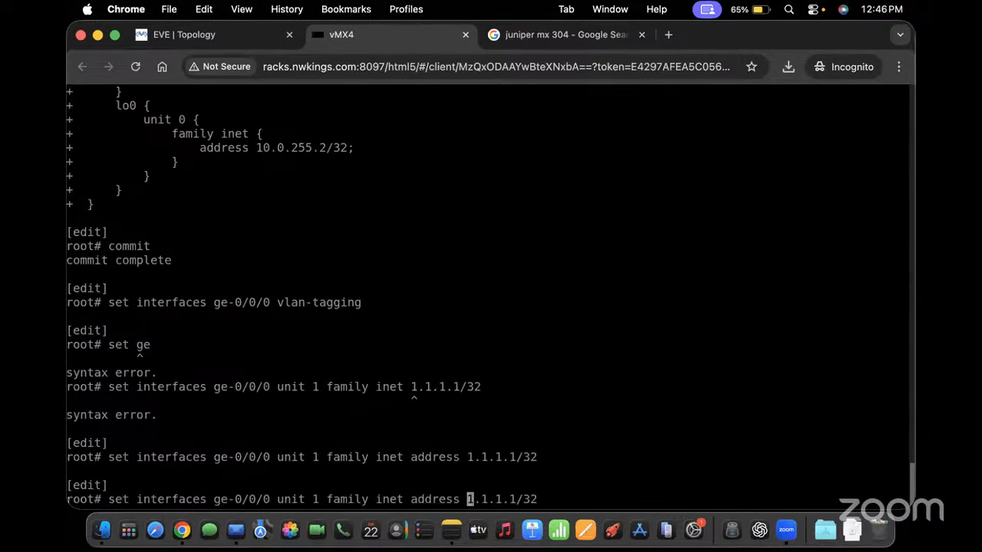
pyautogui.press('Right')
pyautogui.press('Right')
pyautogui.press('Right')
pyautogui.press('Right')
pyautogui.press('Right')
pyautogui.press('Right')
pyautogui.press('Right')
pyautogui.press('BackSpace')
pyautogui.press('BackSpace')
pyautogui.press('BackSpace')
pyautogui.press('BackSpace')
pyautogui.press('BackSpace')
pyautogui.press('BackSpace')
pyautogui.press('BackSpace')
pyautogui.write('2.2.2.')
pyautogui.hotkey('ctrl', 'u')
pyautogui.press('Up')
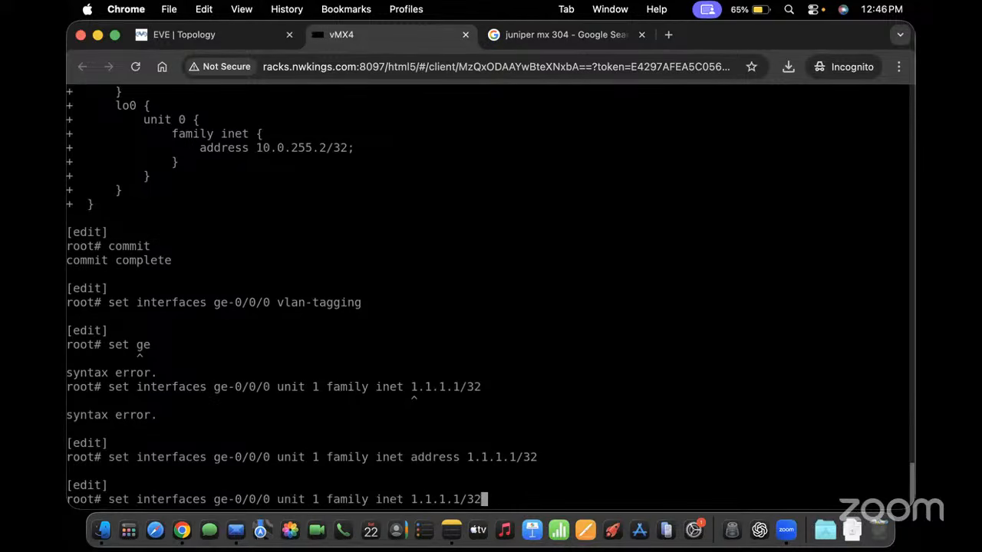
pyautogui.press('Up')
pyautogui.press('Down')
pyautogui.press('Left')
pyautogui.press('Left')
pyautogui.press('Left')
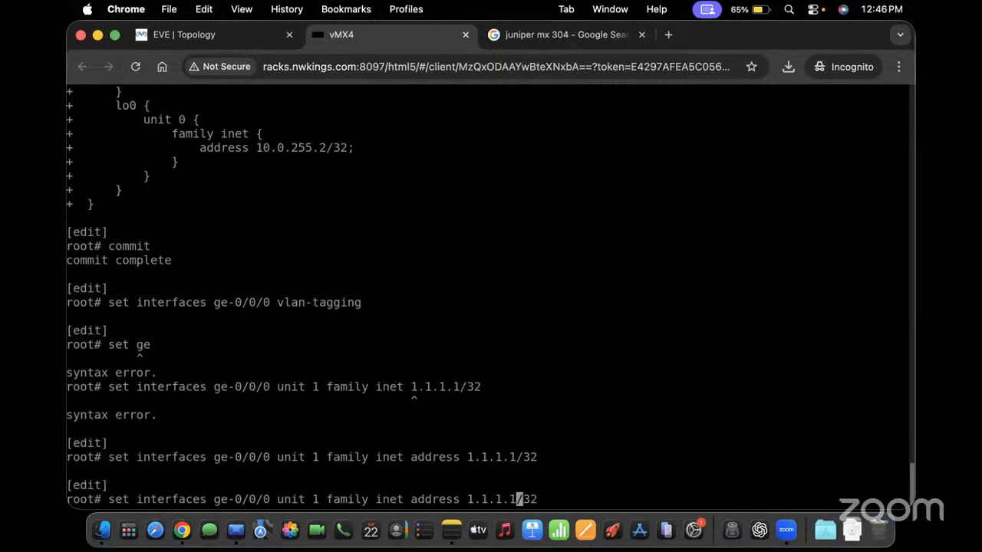
pyautogui.press('BackSpace')
pyautogui.press('BackSpace')
pyautogui.press('BackSpace')
pyautogui.press('BackSpace')
pyautogui.press('BackSpace')
pyautogui.press('BackSpace')
pyautogui.write('8.8.8.8')
pyautogui.press('Left')
pyautogui.press('Left')
pyautogui.press('Left')
pyautogui.press('Left')
pyautogui.press('Left')
pyautogui.press('Left')
pyautogui.press('Left')
pyautogui.press('Left')
pyautogui.press('Left')
pyautogui.press('Left')
pyautogui.press('Left')
pyautogui.press('Left')
pyautogui.press('Left')
pyautogui.press('Left')
pyautogui.press('Left')
pyautogui.press('Left')
pyautogui.press('Left')
pyautogui.press('Left')
pyautogui.press('Left')
pyautogui.press('Left')
pyautogui.press('Left')
pyautogui.press('Left')
pyautogui.press('Left')
pyautogui.press('Left')
pyautogui.press('Left')
pyautogui.press('Left')
pyautogui.press('Left')
pyautogui.press('Left')
pyautogui.press('Right')
pyautogui.write('00')
pyautogui.press('Return')
# Set ge-0/0/0 unit 200 family inet address 10.10.10.10/32
pyautogui.press('Up')
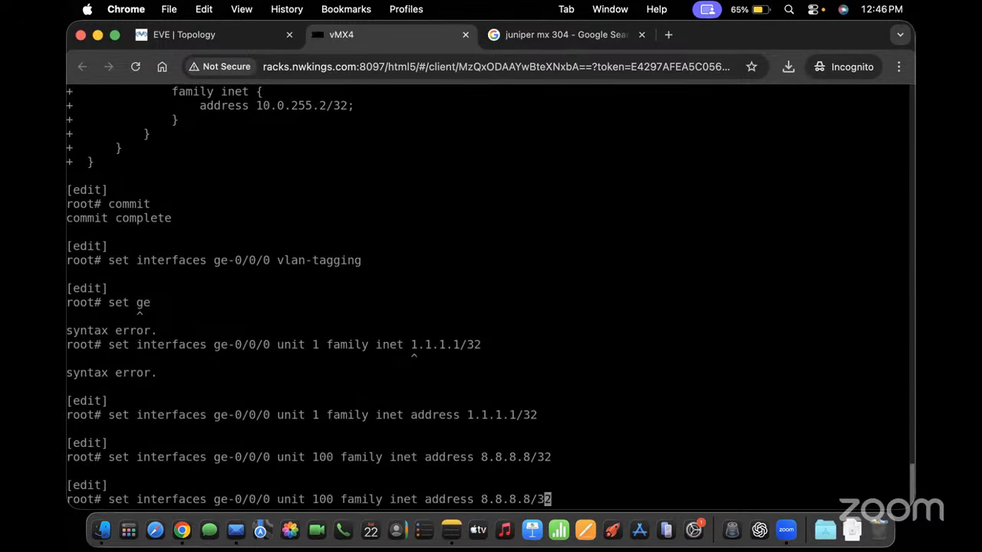
pyautogui.press('Left')
pyautogui.press('Left')
pyautogui.press('BackSpace')
pyautogui.press('BackSpace')
pyautogui.press('BackSpace')
pyautogui.press('BackSpace')
pyautogui.press('BackSpace')
pyautogui.press('BackSpace')
pyautogui.press('BackSpace')
pyautogui.write('10.1')
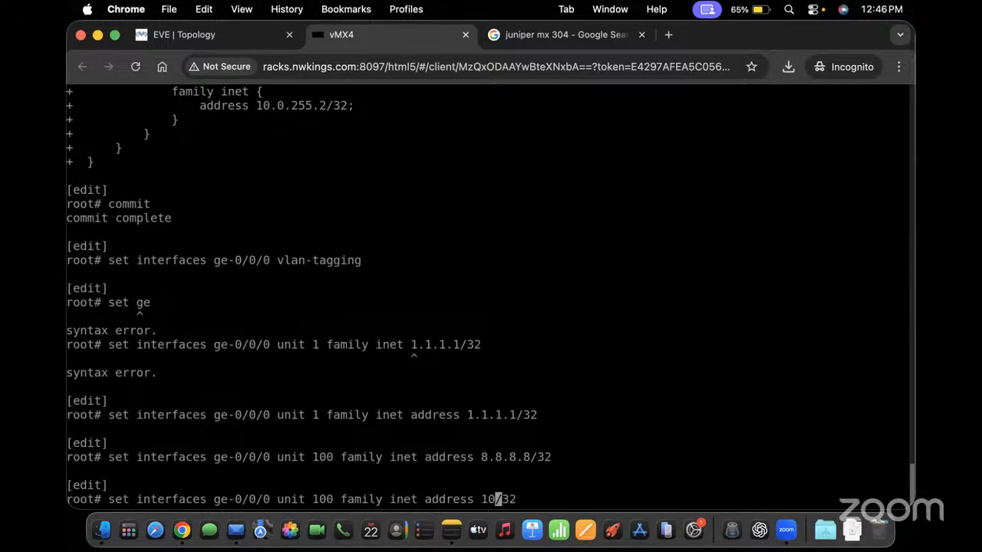
pyautogui.write('0.10.10')
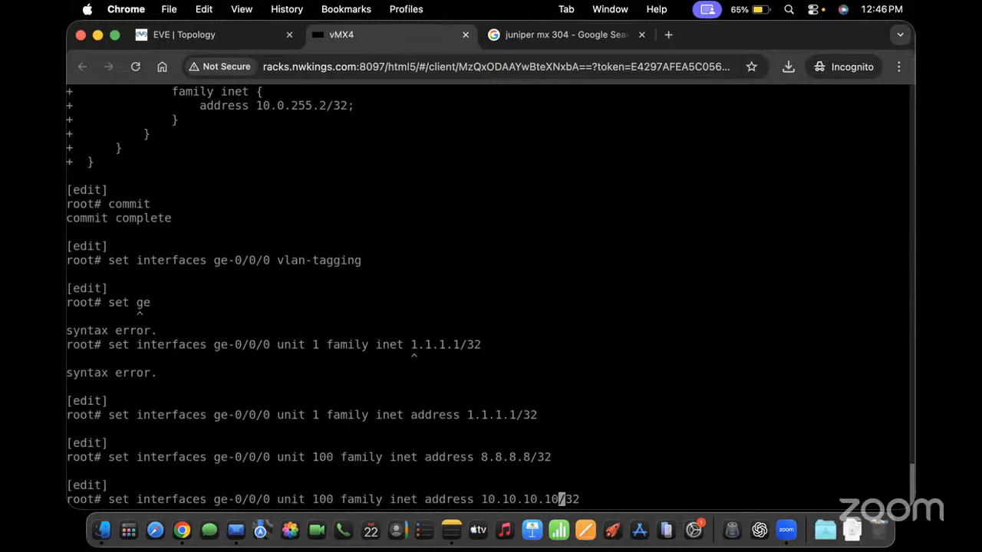
pyautogui.press('Left')
pyautogui.press('Left')
pyautogui.press('Left')
pyautogui.press('Left')
pyautogui.press('Left')
pyautogui.press('Left')
pyautogui.press('Left')
pyautogui.press('Left')
pyautogui.press('Left')
pyautogui.press('Left')
pyautogui.press('Left')
pyautogui.press('Left')
pyautogui.press('Left')
pyautogui.press('Left')
pyautogui.press('Left')
pyautogui.press('Left')
pyautogui.press('Left')
pyautogui.press('Left')
pyautogui.press('Left')
pyautogui.press('Left')
pyautogui.press('Left')
pyautogui.press('Left')
pyautogui.press('Left')
pyautogui.press('Left')
pyautogui.press('BackSpace')
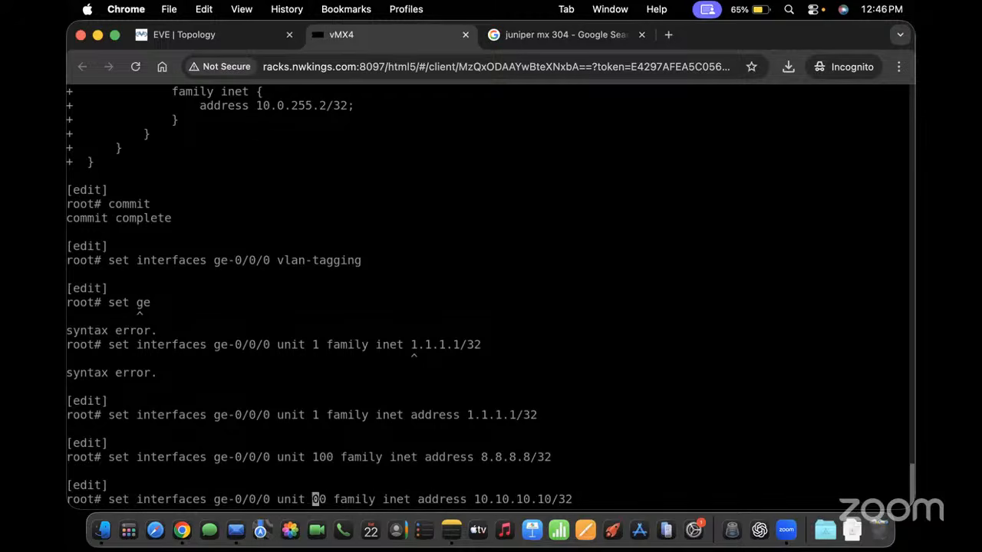
pyautogui.write('2')
pyautogui.press('Return')
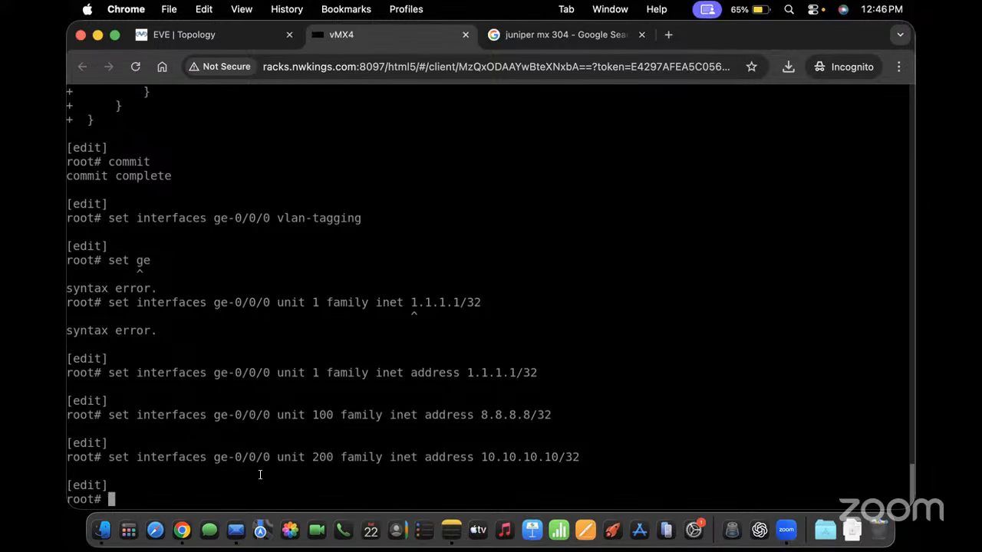
# Review pending changes with show | compare and enter commit
pyautogui.write('show }|')
pyautogui.press('Return')
pyautogui.press('BackSpace')
pyautogui.write('| compare')
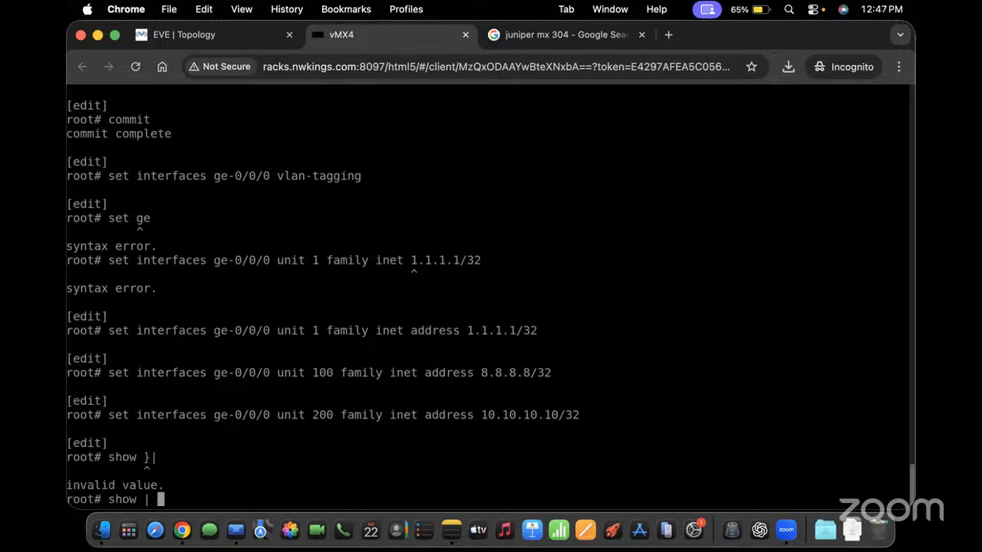
pyautogui.press('Return')
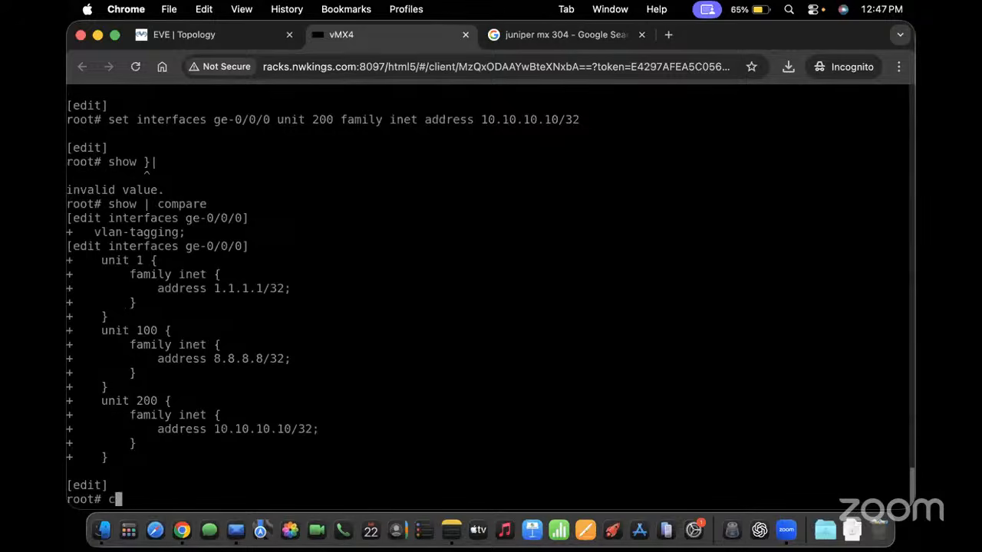
pyautogui.write('commit')
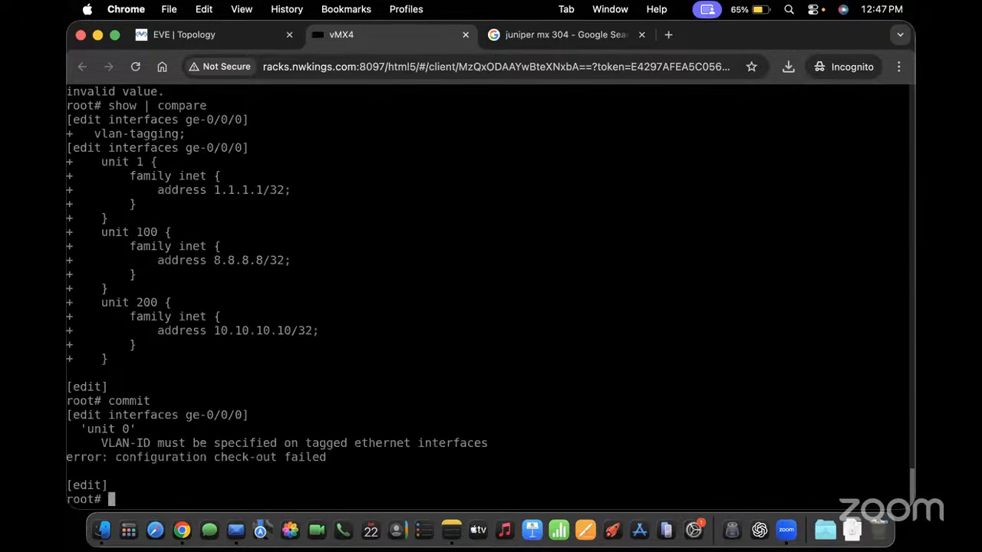
# Delete unit 0 from interface ge-0/0/0
pyautogui.moveTo(194, 434); pyautogui.dragTo(206, 433)
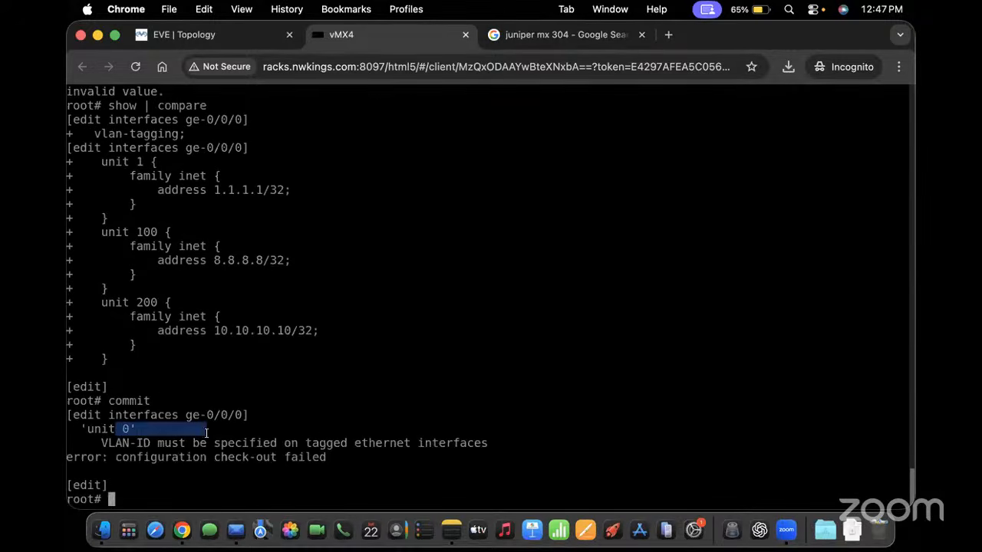
pyautogui.click(265, 185)
pyautogui.scroll(1, 265, 184)
pyautogui.scroll(-1, 264, 185)
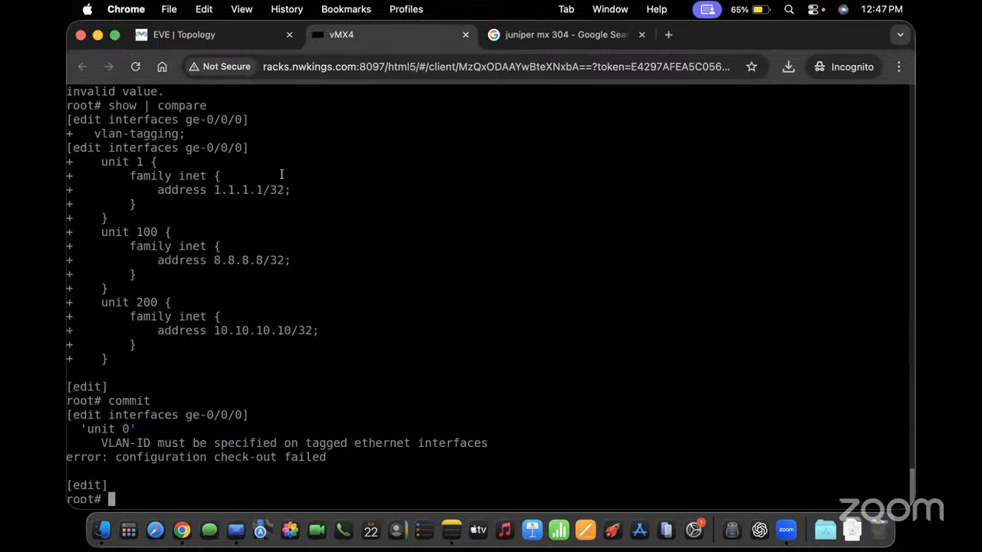
pyautogui.write('delete interfaces g')
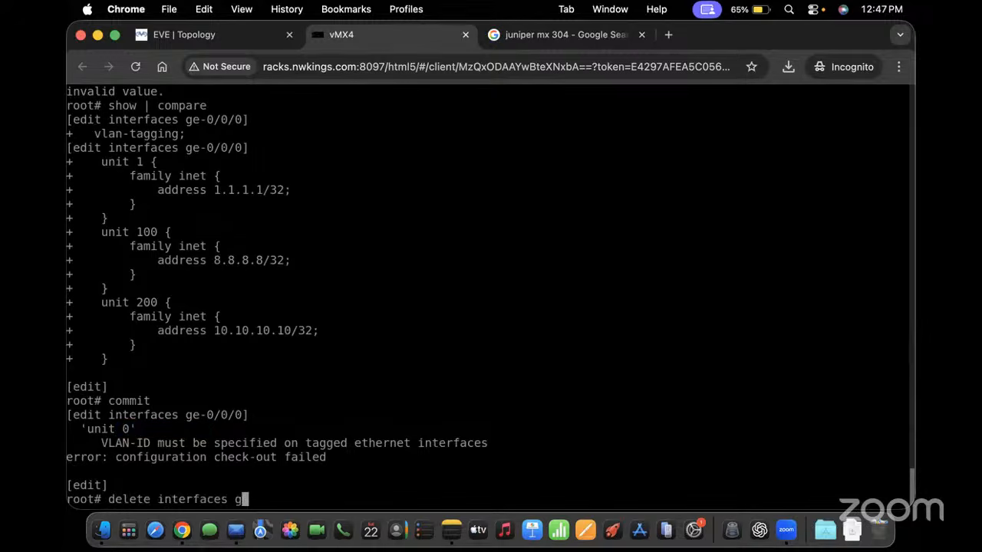
pyautogui.press('Tab')
pyautogui.write('unit 0')
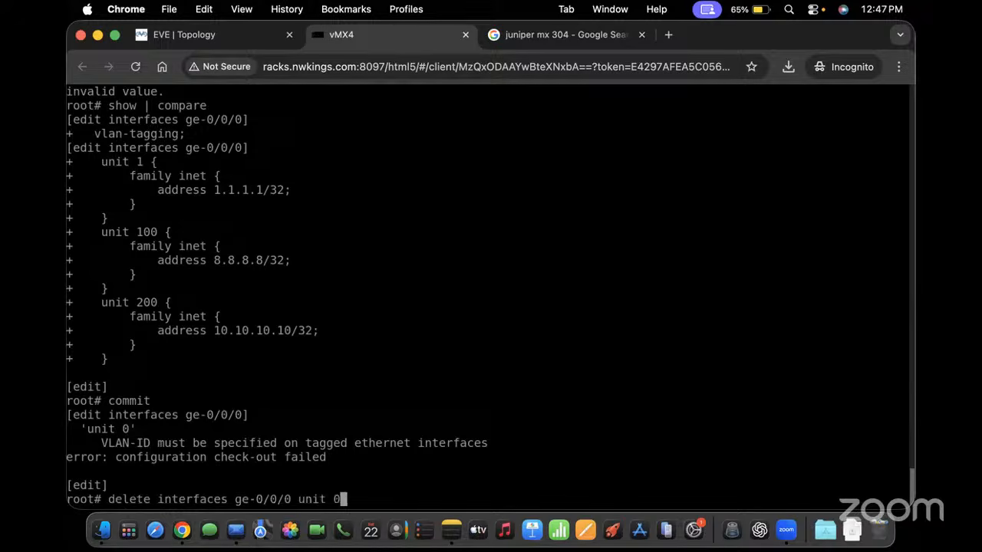
pyautogui.press('Return')
# Review the diff with show | compare and attempt a commit
pyautogui.write('show |cc')
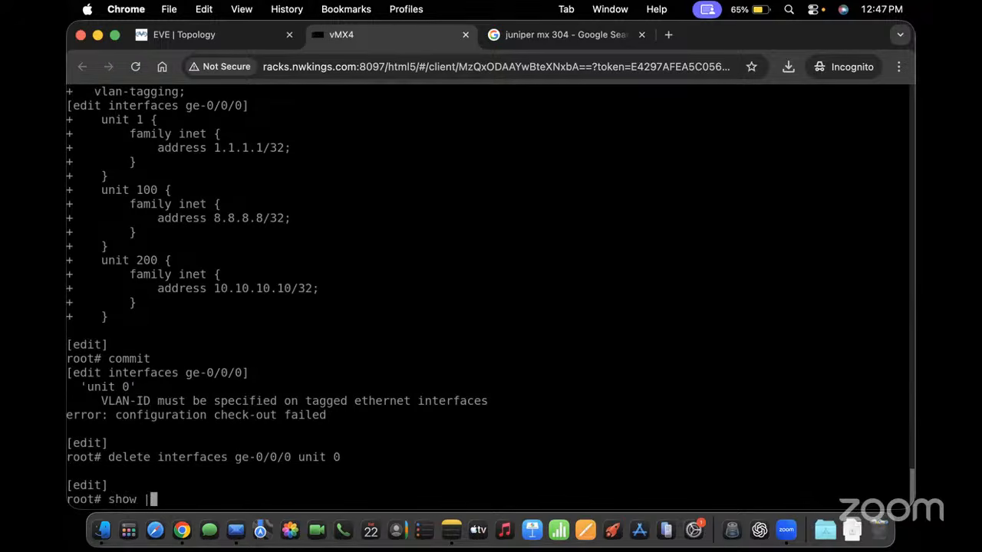
pyautogui.press('BackSpace')
pyautogui.press('BackSpace')
pyautogui.write('c')
pyautogui.press('BackSpace')
pyautogui.write('compare')
pyautogui.press('Return')
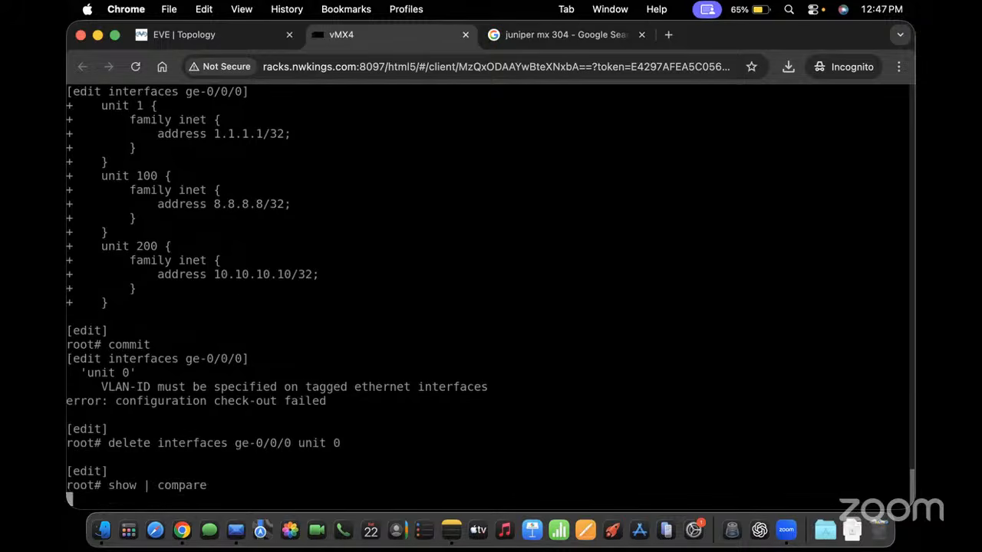
pyautogui.press('space')
pyautogui.write('commit')
pyautogui.press('Return')
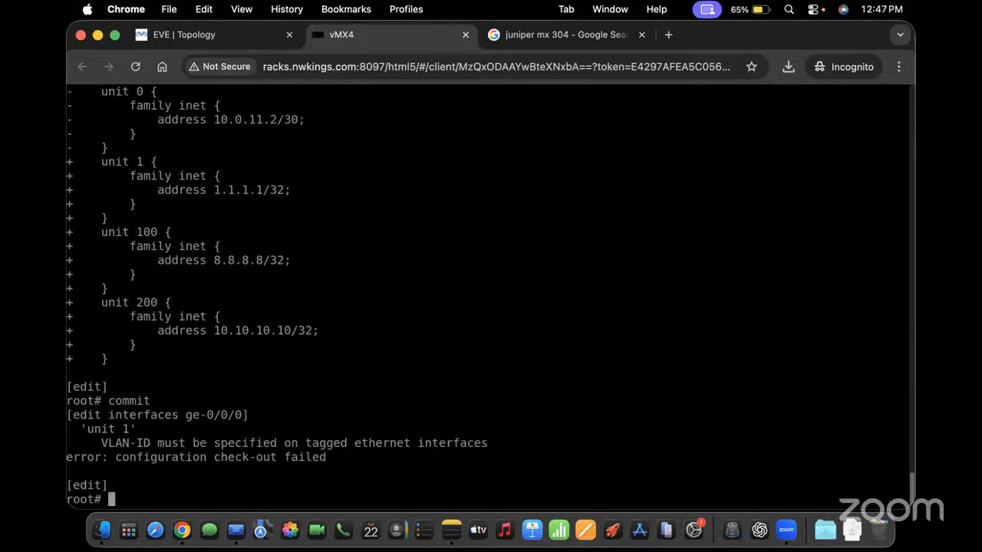
# Set interfaces ge-0/0/0 vlan-tagging
pyautogui.write('set intr')
pyautogui.press('Return')
pyautogui.write('interfaces ')
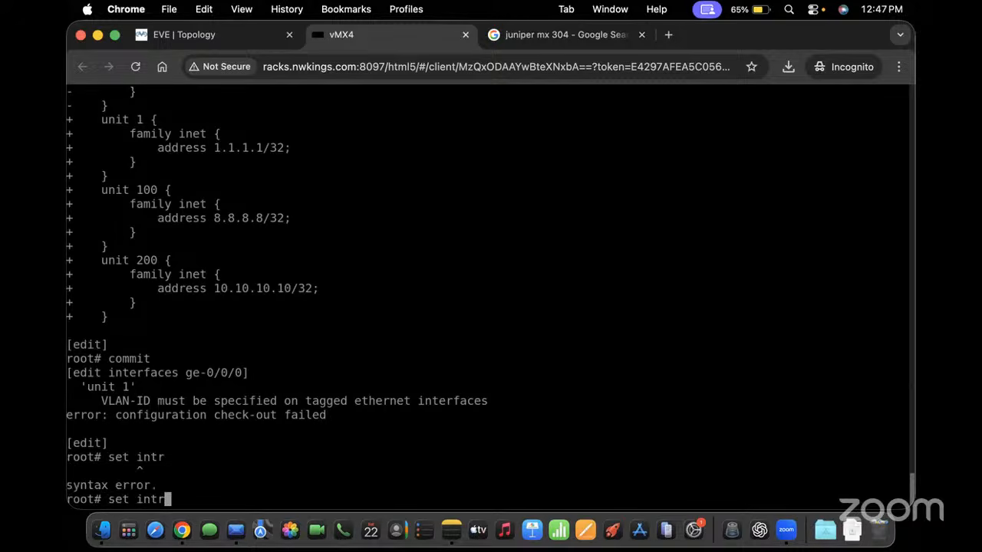
pyautogui.write('ge-0/0/0 ')
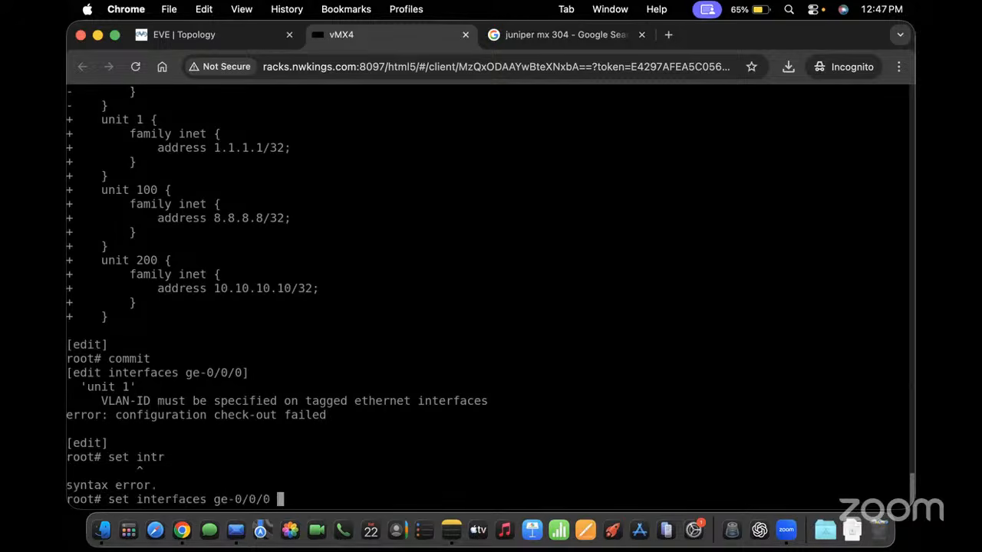
pyautogui.write('vlan-')
pyautogui.write('i')
pyautogui.press('space')
pyautogui.write('d')
pyautogui.press('space')
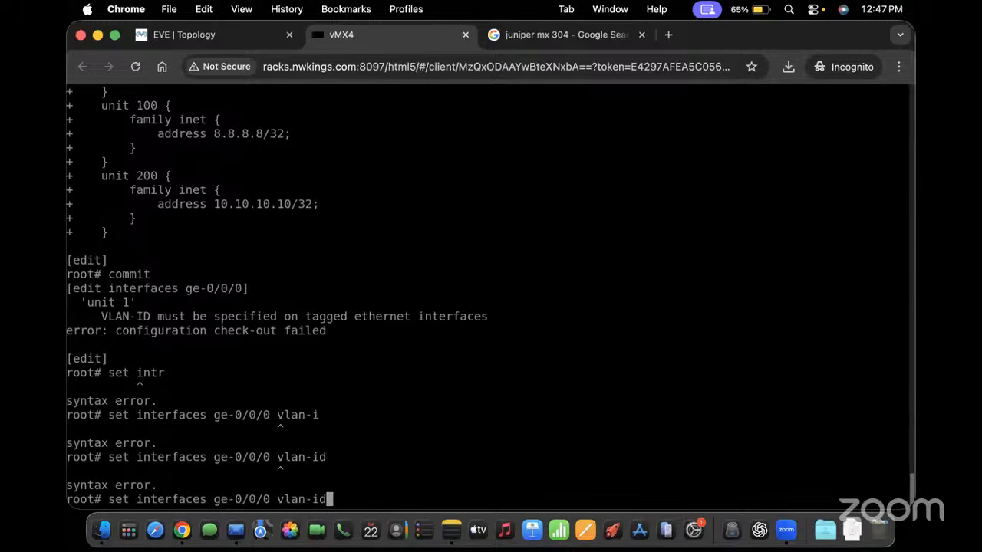
pyautogui.press('space')
pyautogui.press('BackSpace')
pyautogui.press('BackSpace')
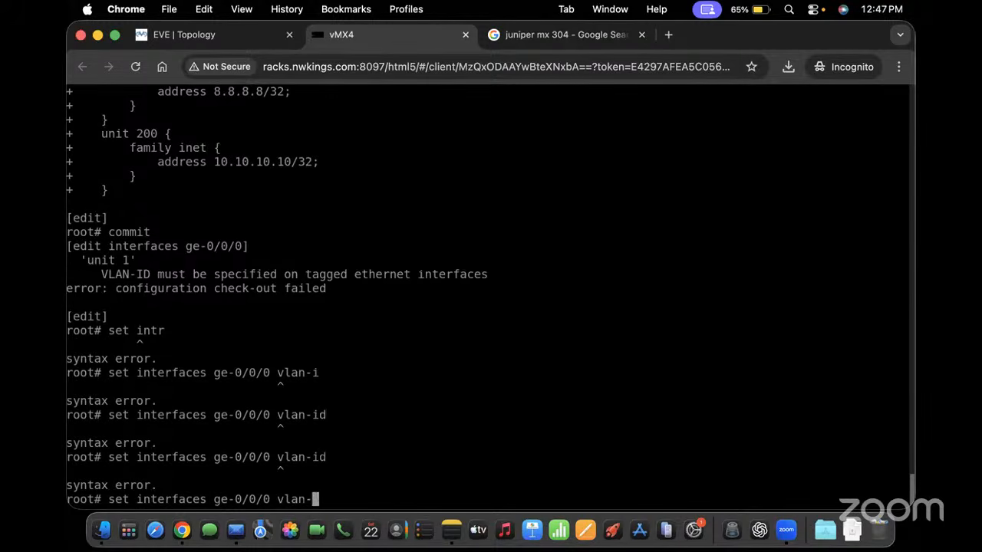
pyautogui.press('space')
pyautogui.write('>')
pyautogui.press('BackSpace')
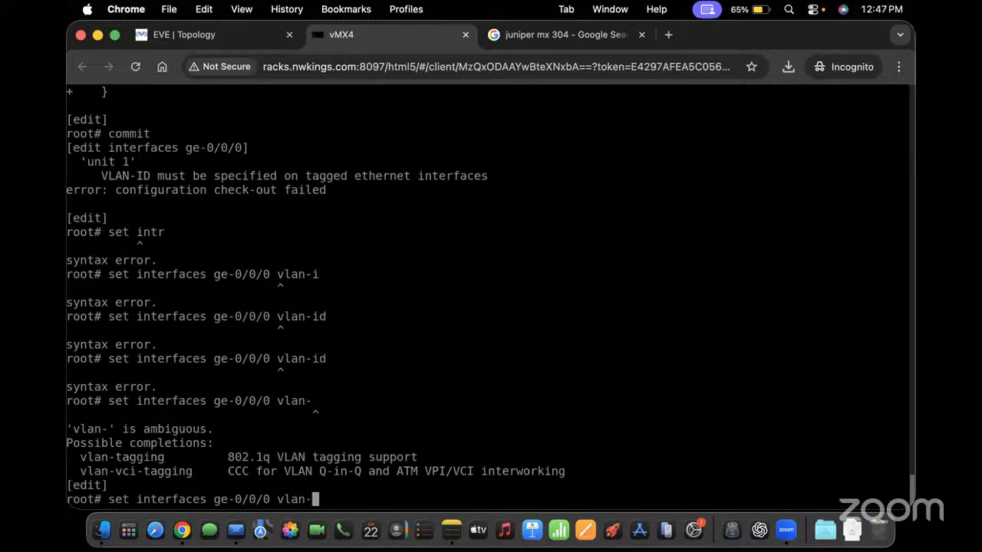
pyautogui.write('tagging')
pyautogui.press('Return')
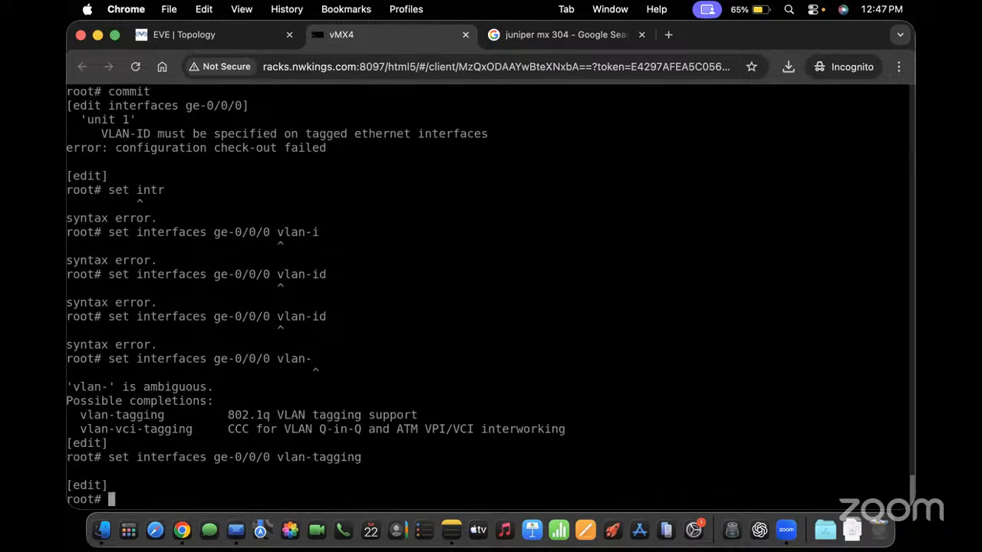
# Give ge-0/0/0 unit 1 vlan-id 1 and unit 100 vlan-id 100
pyautogui.press('Up')
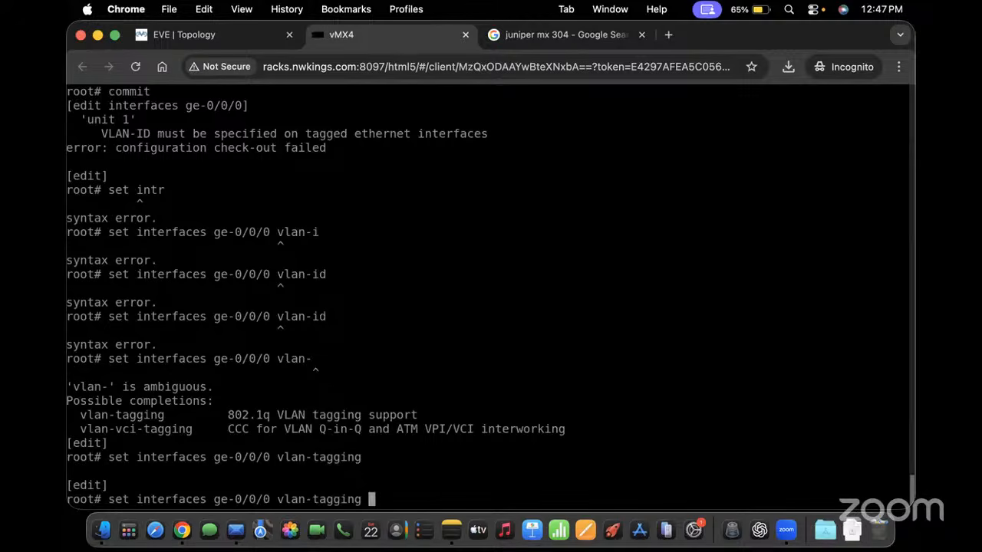
pyautogui.press('BackSpace')
pyautogui.press('BackSpace')
pyautogui.press('BackSpace')
pyautogui.press('BackSpace')
pyautogui.press('BackSpace')
pyautogui.press('BackSpace')
pyautogui.press('BackSpace')
pyautogui.press('BackSpace')
pyautogui.press('BackSpace')
pyautogui.press('BackSpace')
pyautogui.press('BackSpace')
pyautogui.press('BackSpace')
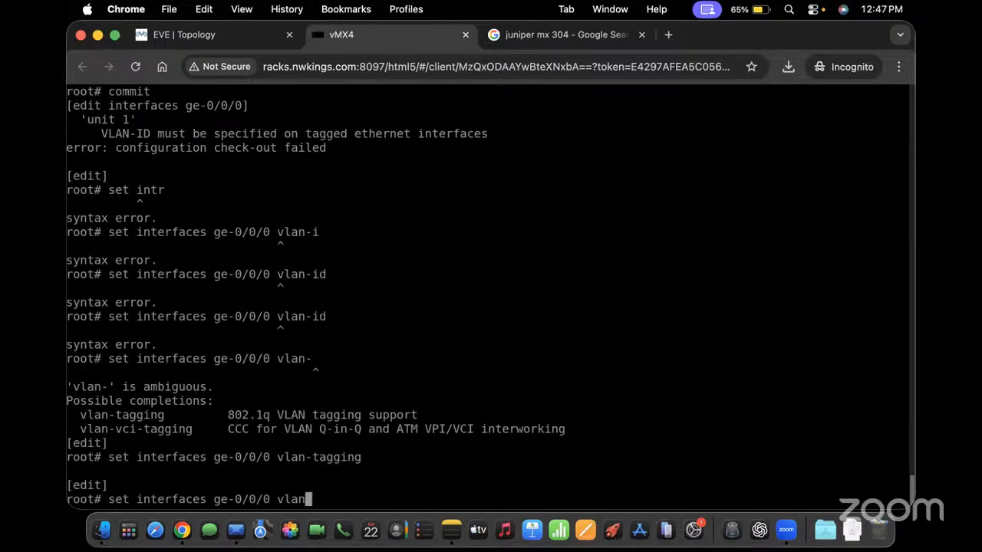
pyautogui.press('BackSpace')
pyautogui.write('unit 1 vlan-id')
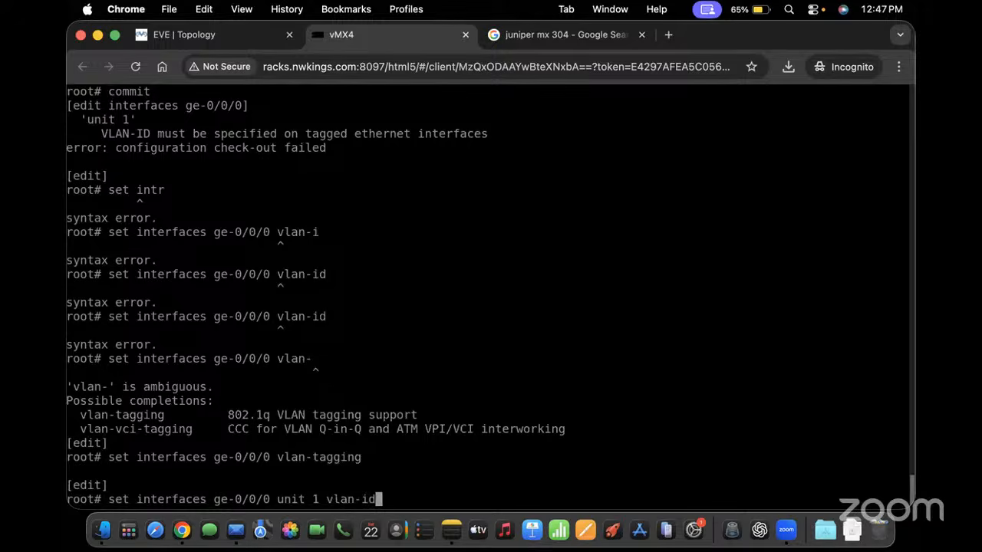
pyautogui.write(' 1')
pyautogui.press('Return')
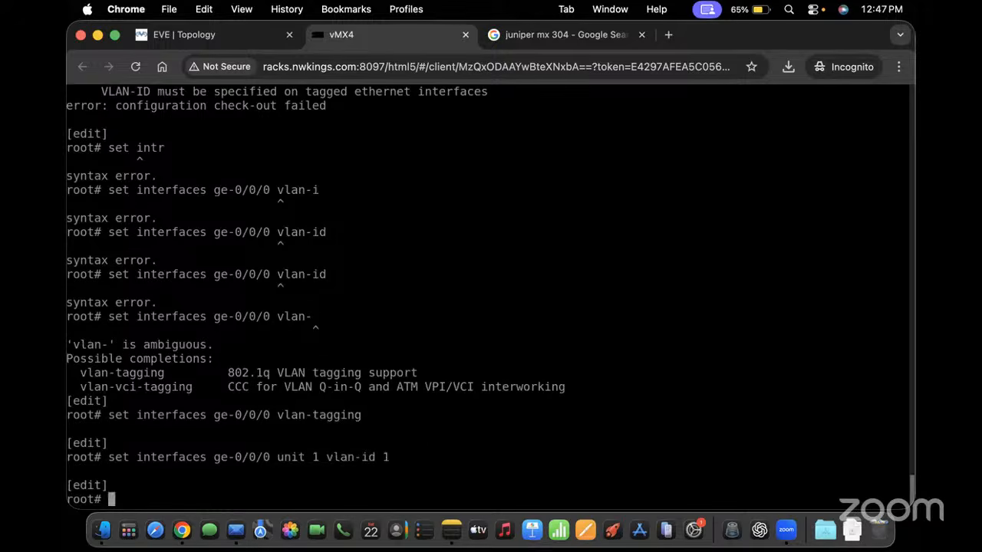
pyautogui.press('Up')
pyautogui.press('Left')
pyautogui.press('Left')
pyautogui.press('Left')
pyautogui.press('Left')
pyautogui.press('Left')
pyautogui.press('Left')
pyautogui.press('Left')
pyautogui.press('Left')
pyautogui.press('Left')
pyautogui.press('Left')
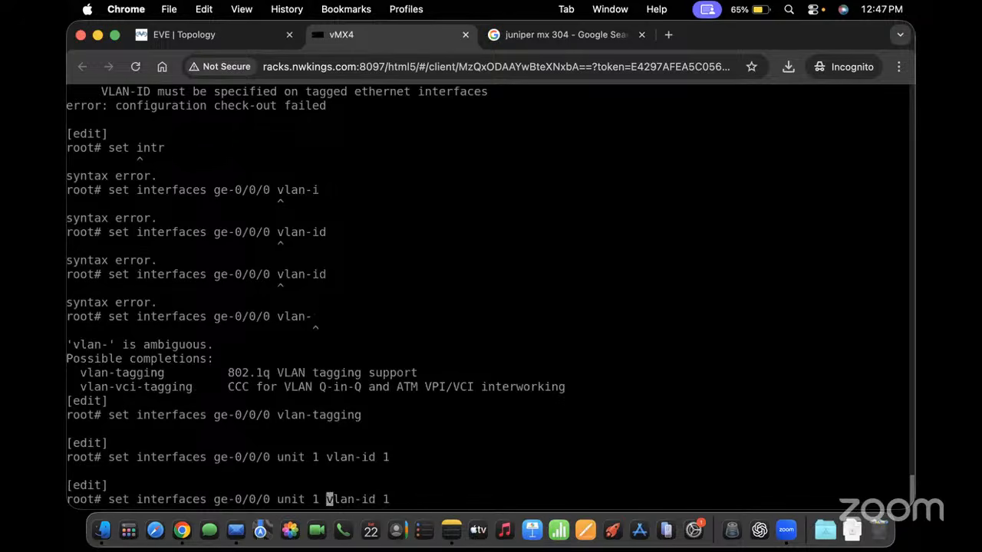
pyautogui.write('00')
pyautogui.press('Right')
pyautogui.press('Right')
pyautogui.press('Right')
pyautogui.press('Right')
pyautogui.press('Right')
pyautogui.press('Right')
pyautogui.press('Right')
pyautogui.press('Right')
pyautogui.press('Right')
pyautogui.press('Right')
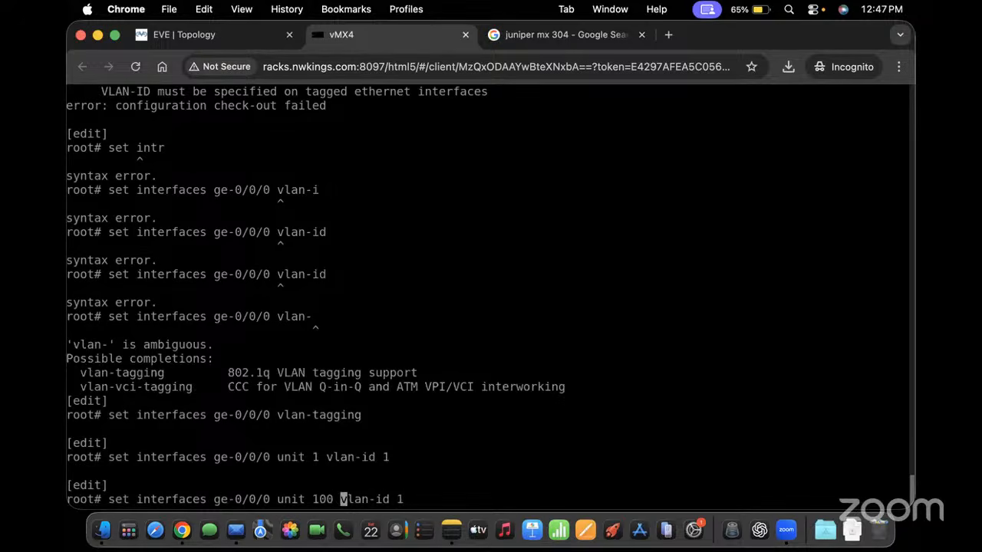
pyautogui.write('00')
pyautogui.press('Return')
# Give unit 200 vlan-id 200 and commit the VLAN unit configuration
pyautogui.press('Up')
pyautogui.press('Up')
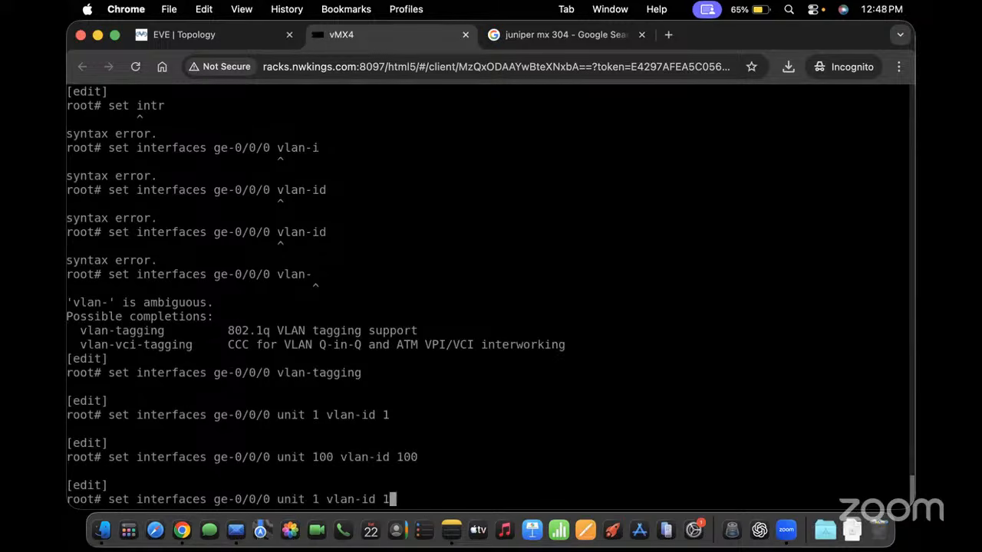
pyautogui.press('Down')
pyautogui.press('Left')
pyautogui.press('Left')
pyautogui.press('Left')
pyautogui.press('Left')
pyautogui.press('Left')
pyautogui.press('Left')
pyautogui.press('Left')
pyautogui.press('Left')
pyautogui.press('Left')
pyautogui.press('Left')
pyautogui.press('Left')
pyautogui.press('Left')
pyautogui.press('Left')
pyautogui.press('Left')
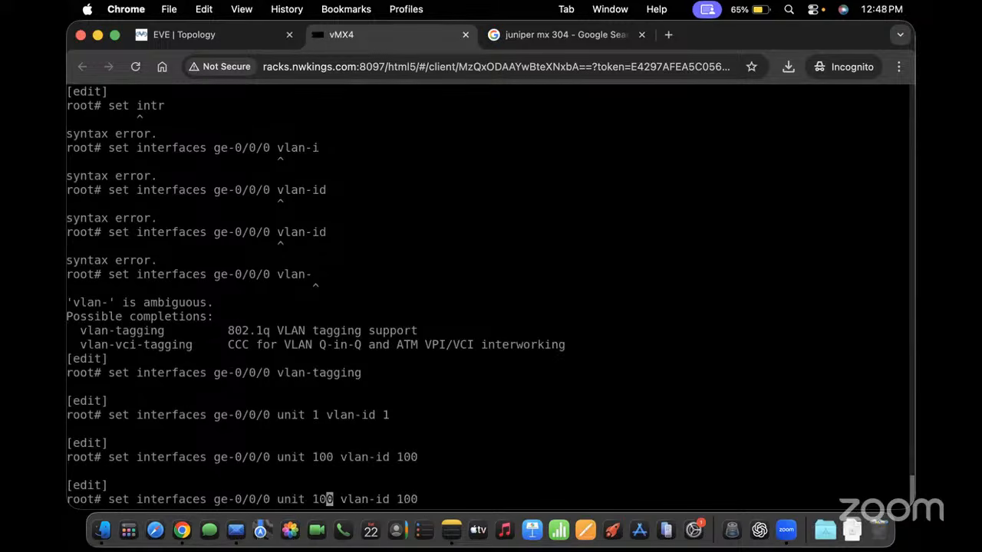
pyautogui.write('=2')
pyautogui.press('BackSpace')
pyautogui.press('BackSpace')
pyautogui.press('BackSpace')
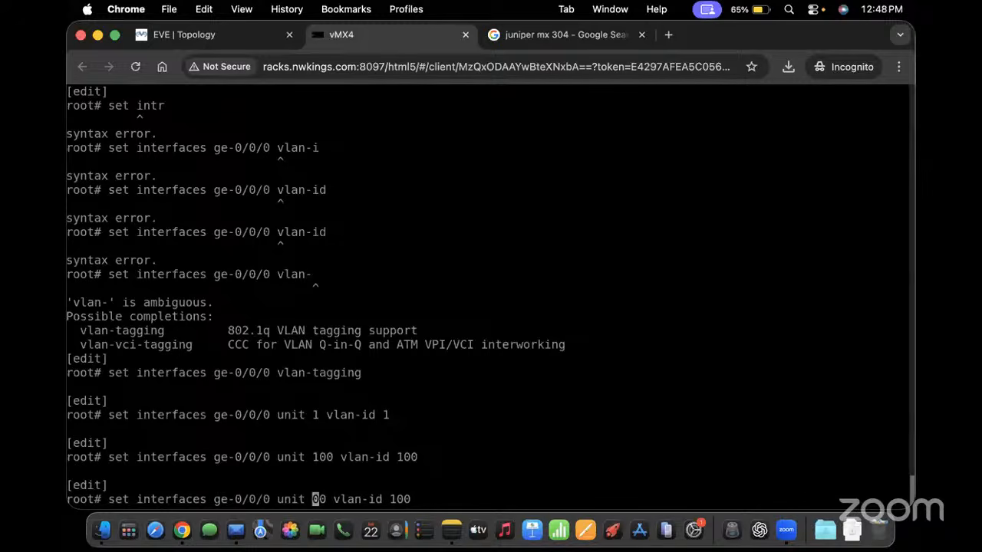
pyautogui.write('2')
pyautogui.press('Right')
pyautogui.press('Right')
pyautogui.press('Right')
pyautogui.press('Right')
pyautogui.press('Right')
pyautogui.press('Right')
pyautogui.press('Right')
pyautogui.press('Right')
pyautogui.press('Right')
pyautogui.press('Right')
pyautogui.press('Right')
pyautogui.press('Right')
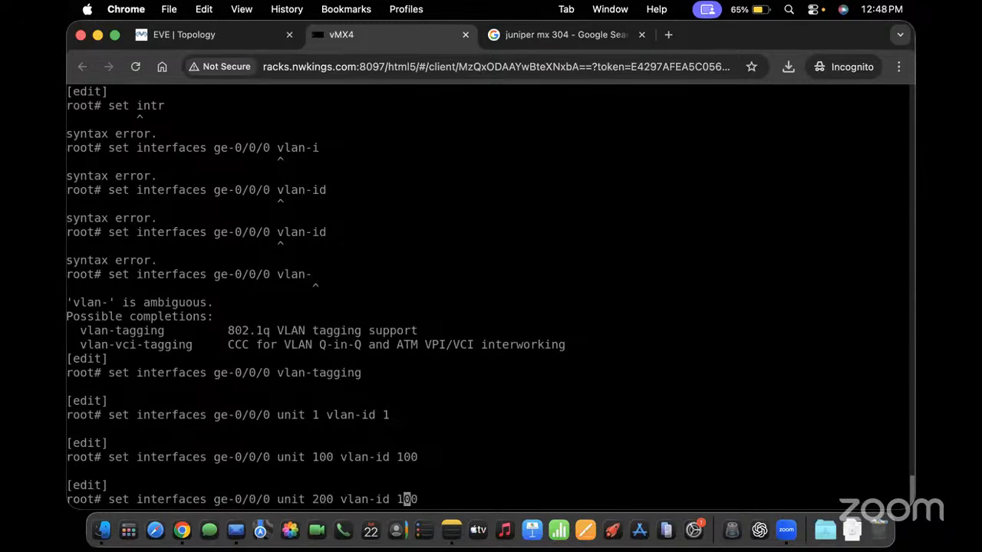
pyautogui.press('BackSpace')
pyautogui.write('2')
pyautogui.press('Return')
pyautogui.write('commit')
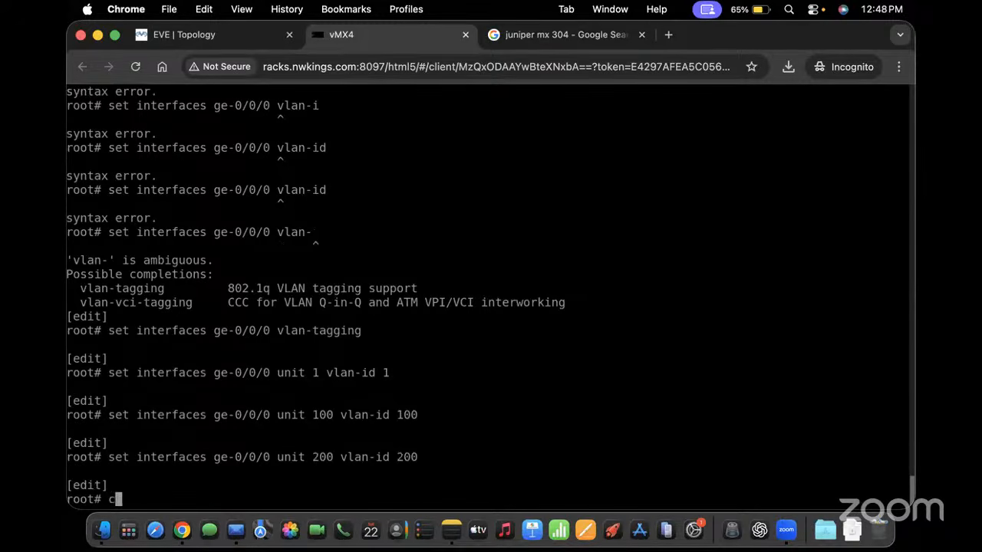
pyautogui.press('Return')
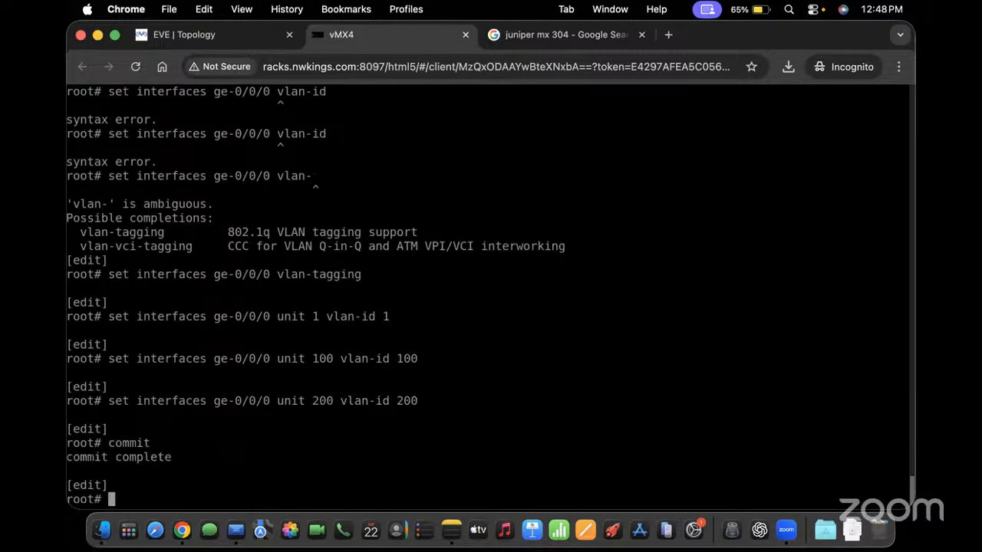
# Run 'run show interfaces terse ge-0/0/0' and select the .1, .100 and .200 rows
pyautogui.write('sgo  i')
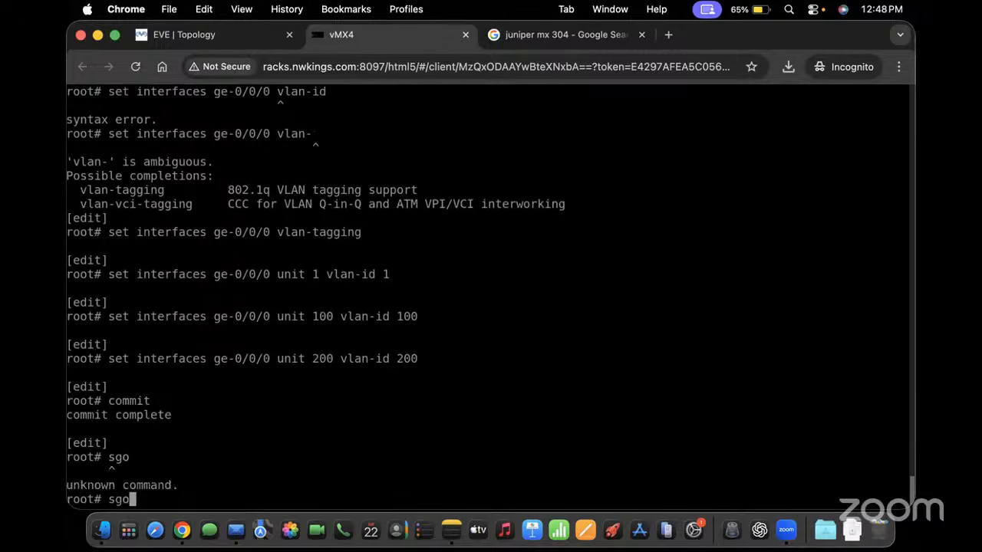
pyautogui.press('BackSpace')
pyautogui.press('BackSpace')
pyautogui.press('BackSpace')
pyautogui.write('how interfaces ter')
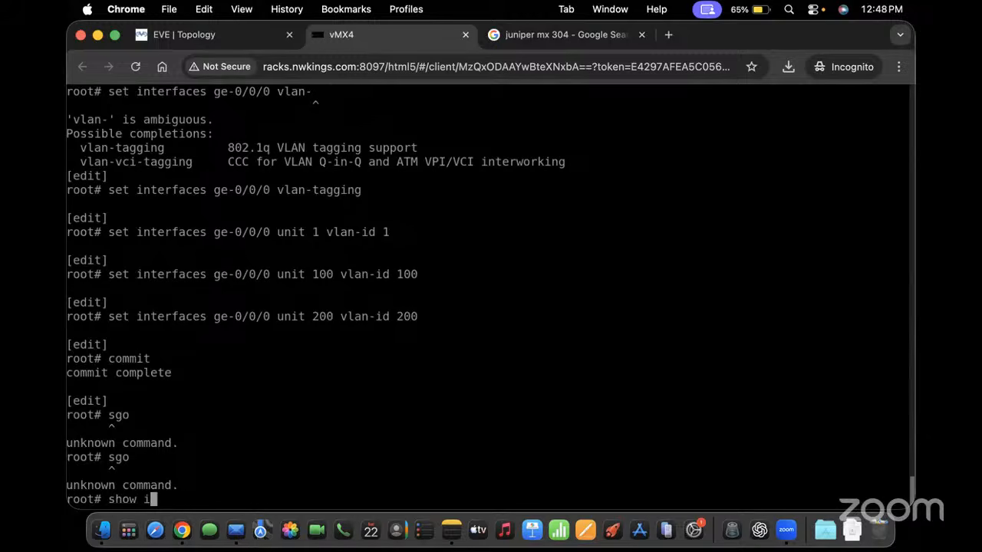
pyautogui.press('BackSpace')
pyautogui.press('BackSpace')
pyautogui.press('BackSpace')
pyautogui.press('BackSpace')
pyautogui.press('BackSpace')
pyautogui.press('BackSpace')
pyautogui.press('BackSpace')
pyautogui.press('BackSpace')
pyautogui.press('BackSpace')
pyautogui.press('BackSpace')
pyautogui.press('BackSpace')
pyautogui.press('BackSpace')
pyautogui.press('BackSpace')
pyautogui.press('BackSpace')
pyautogui.press('BackSpace')
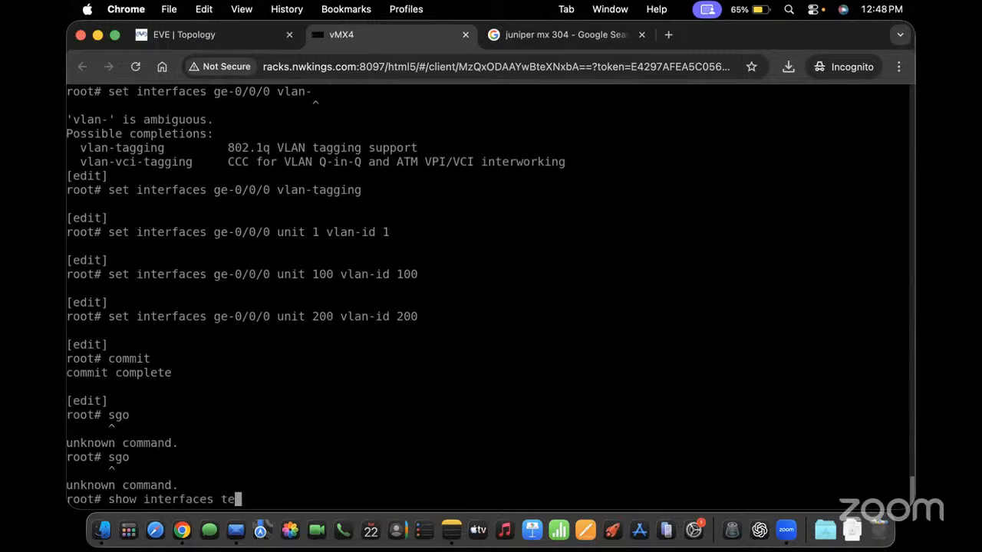
pyautogui.press('BackSpace')
pyautogui.press('BackSpace')
pyautogui.press('BackSpace')
pyautogui.press('BackSpace')
pyautogui.press('BackSpace')
pyautogui.write('r')
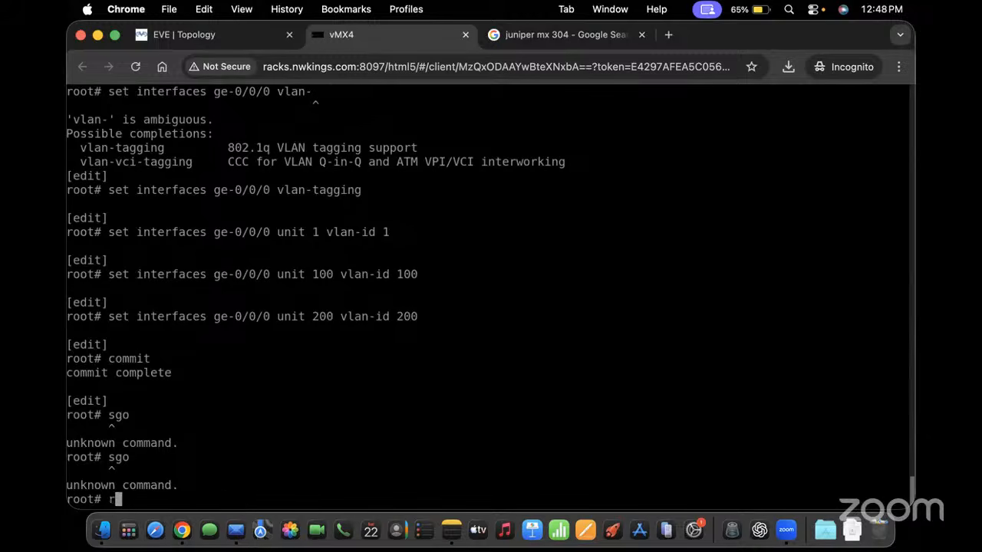
pyautogui.write('un show interfaces terse }')
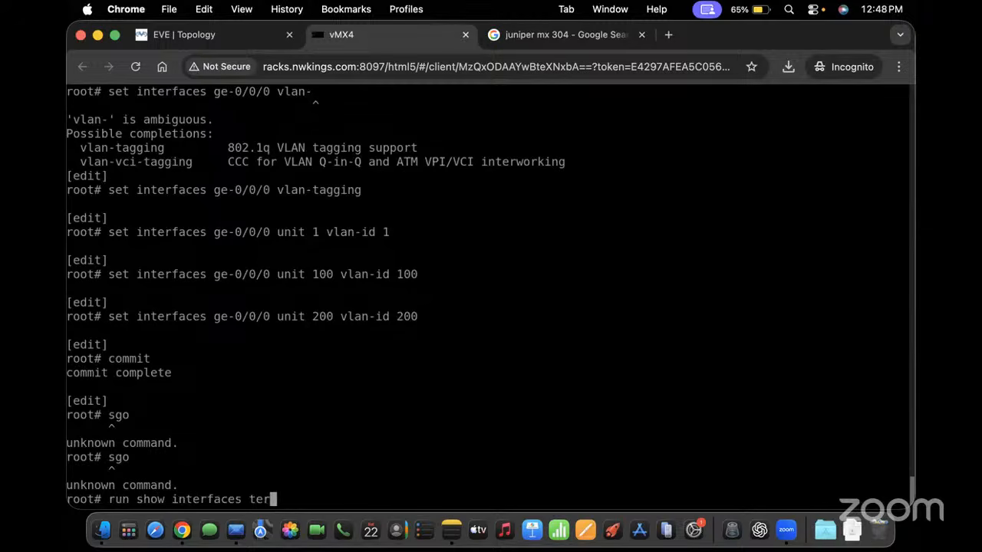
pyautogui.press('BackSpace')
pyautogui.press('BackSpace')
pyautogui.write('ge-0/0/')
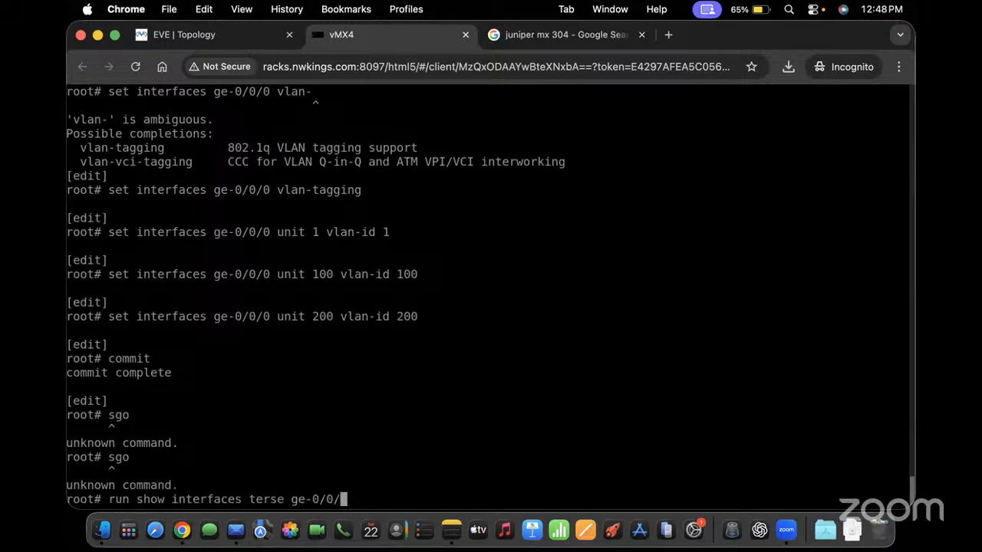
pyautogui.write('0')
pyautogui.press('Return')
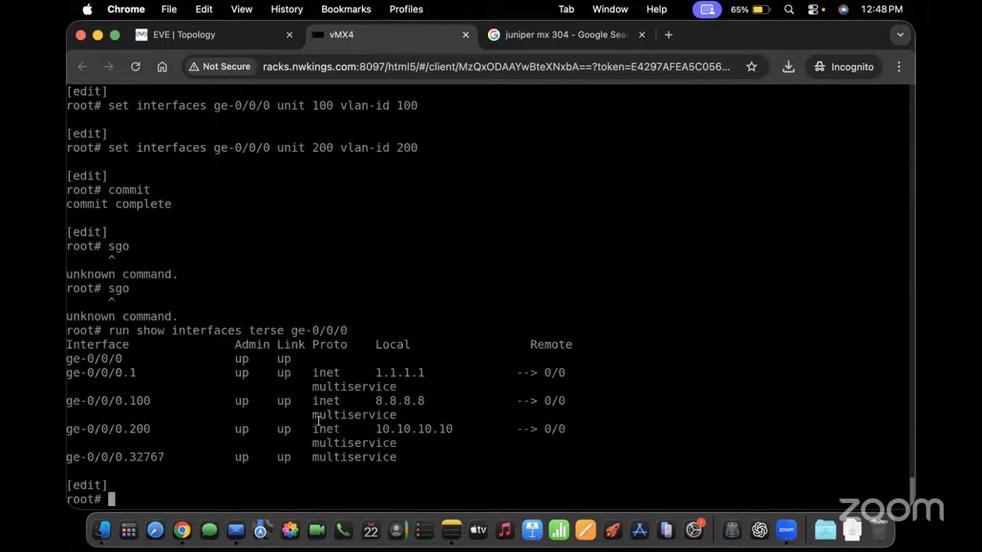
pyautogui.moveTo(127, 372); pyautogui.dragTo(460, 428)
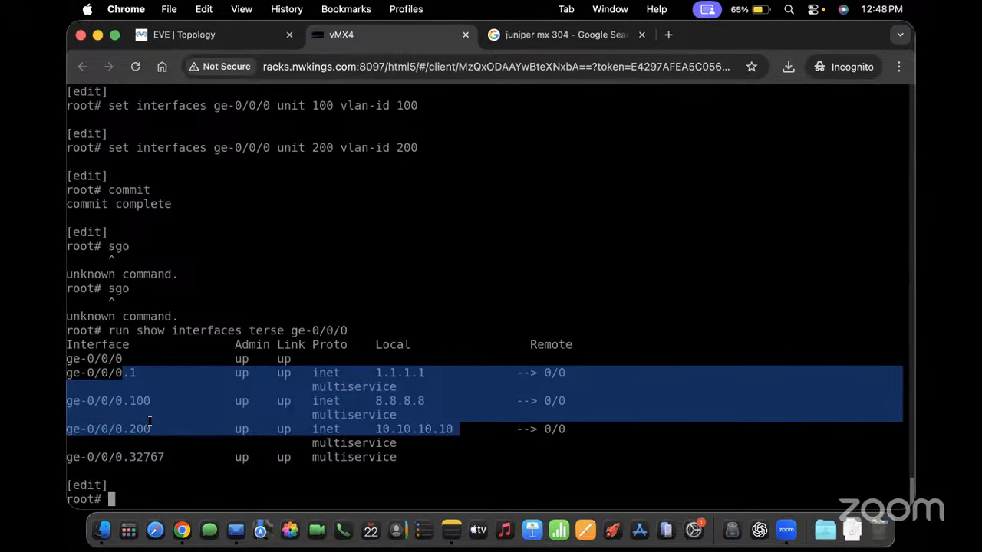
# Load the configuration from one commit back with 'rollback 1'
pyautogui.write('rollback ')
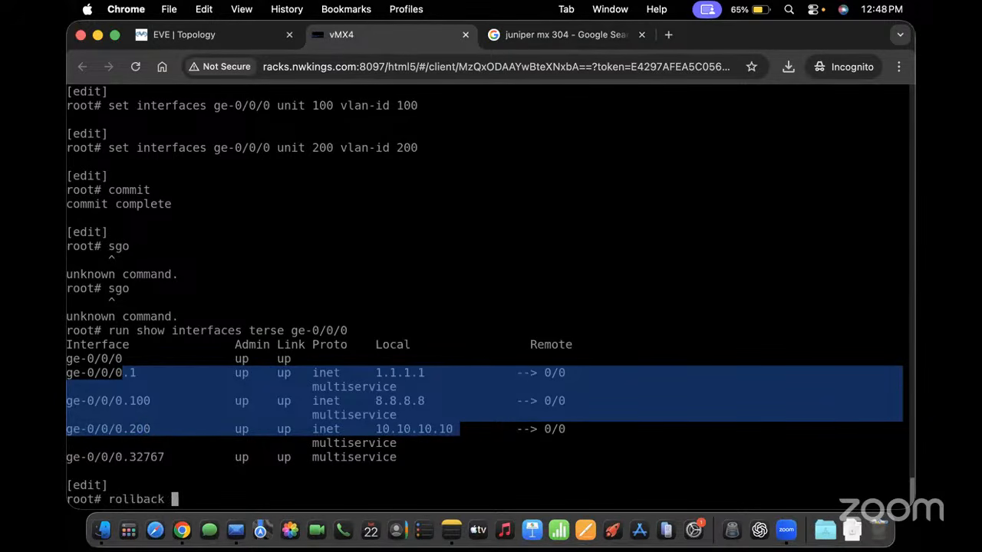
pyautogui.write('1')
pyautogui.press('Return')
pyautogui.write('h')
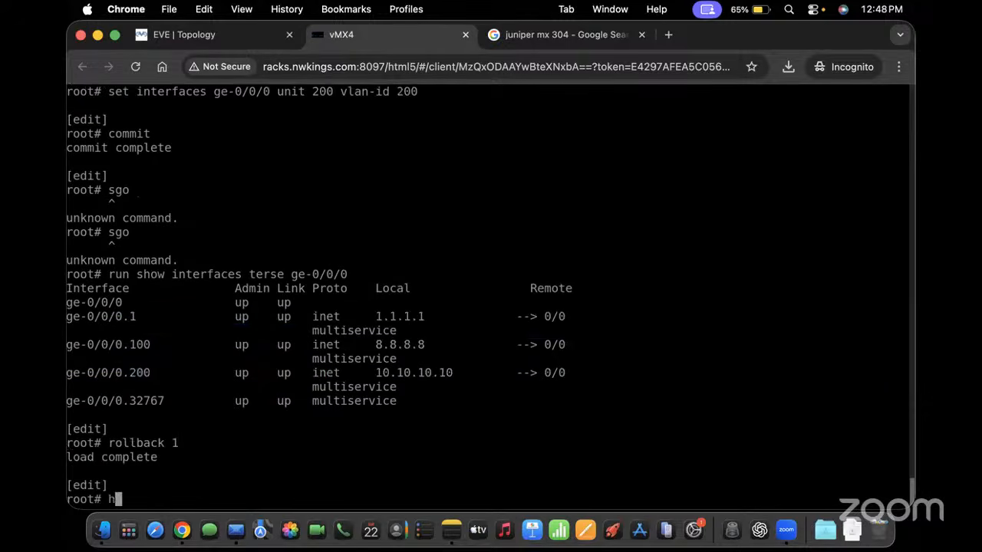
pyautogui.press('BackSpace')
# Review the pending 'show | compare' diff replacing the VLAN units with unit 0 at 10.0.11.2/30
pyautogui.write('show | compare')
pyautogui.press('Return')
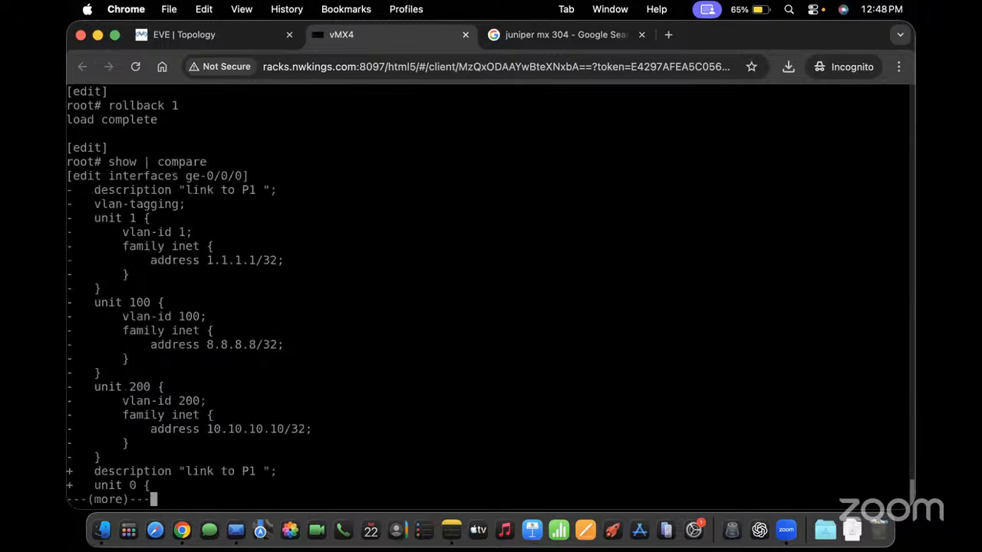
pyautogui.press('space')
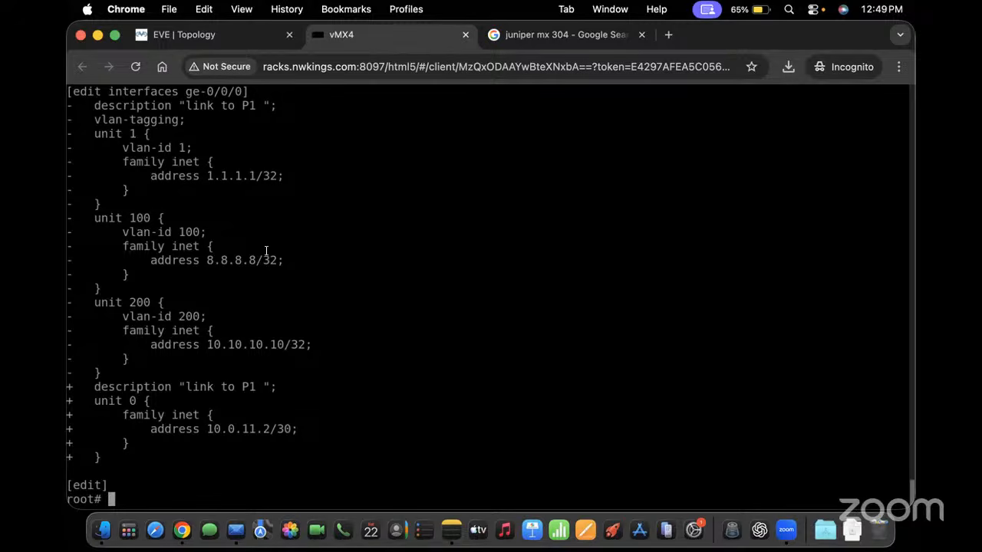
pyautogui.write('show }com')
pyautogui.press('Return')
pyautogui.press('BackSpace')
pyautogui.press('BackSpace')
pyautogui.press('BackSpace')
pyautogui.press('BackSpace')
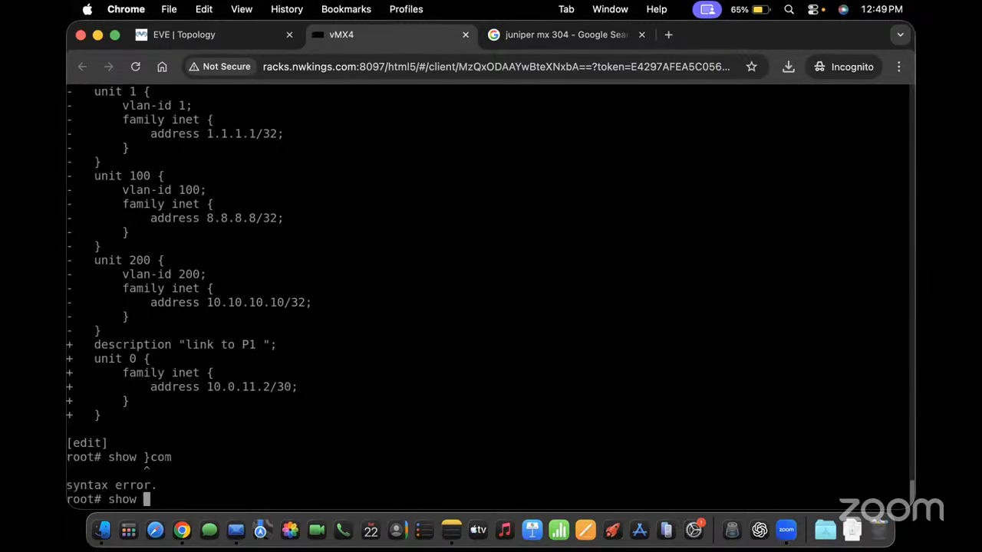
pyautogui.write('| compare')
pyautogui.press('Return')
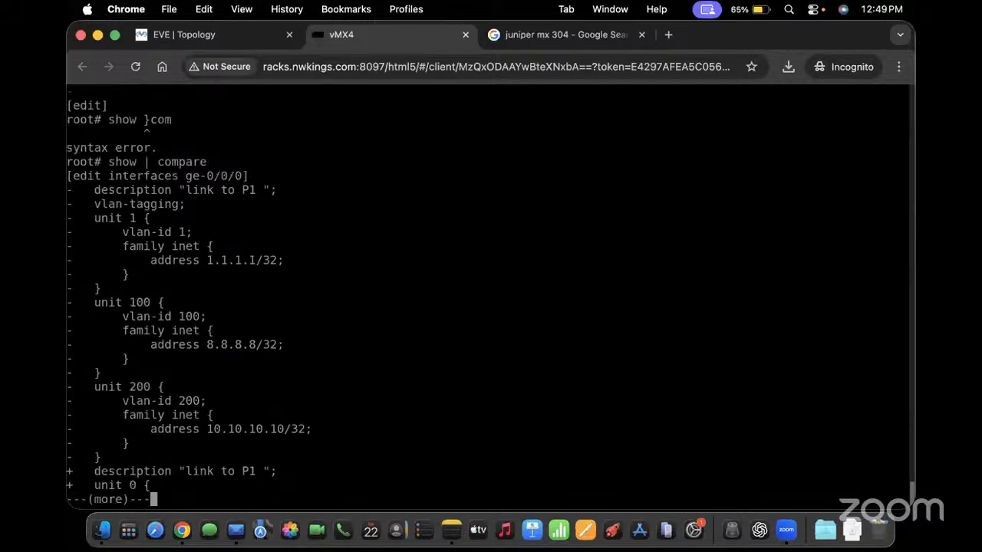
pyautogui.press('space')
pyautogui.write('commit')
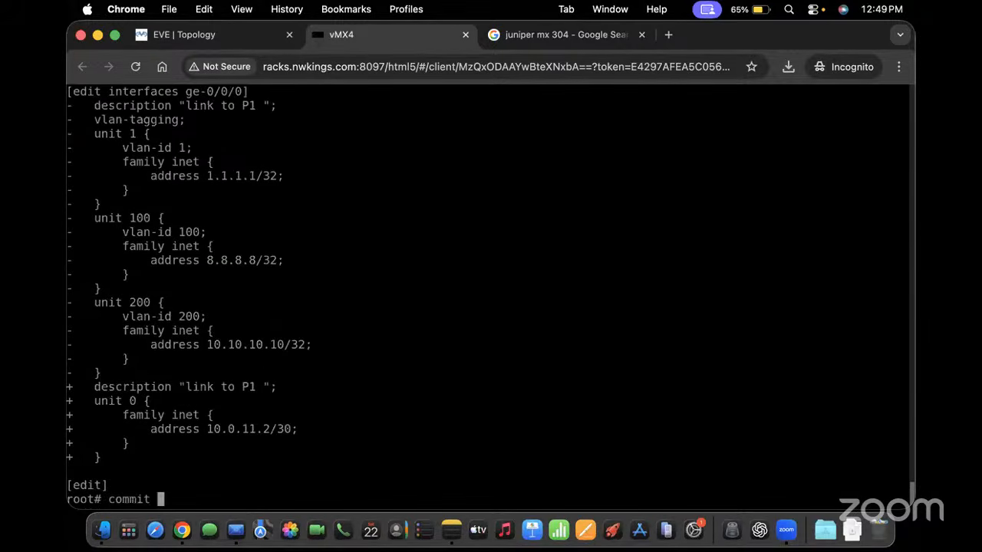
pyautogui.press('Return')
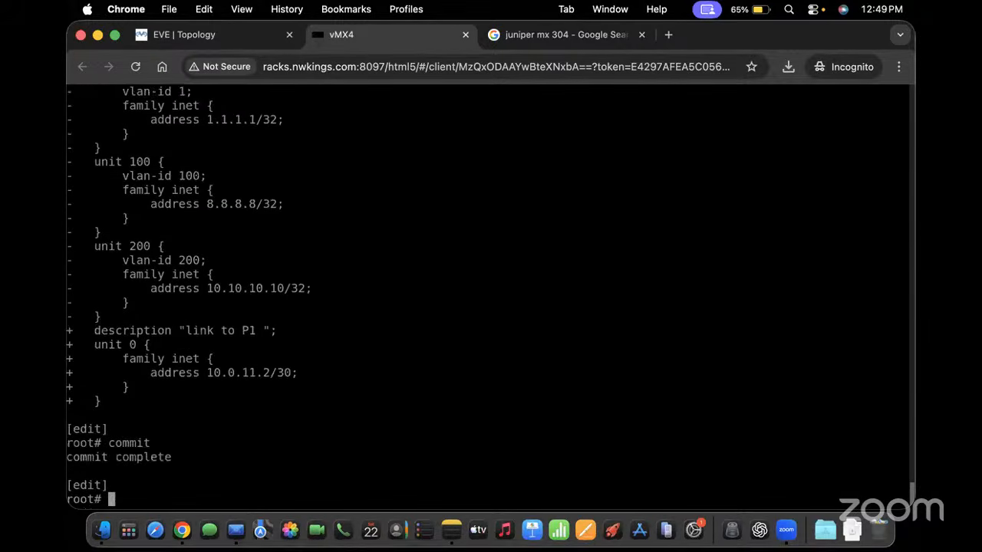
pyautogui.press('Return')
pyautogui.press('Return')
pyautogui.press('Return')
pyautogui.press('Return')
pyautogui.press('Return')
pyautogui.write('s')
pyautogui.press('BackSpace')
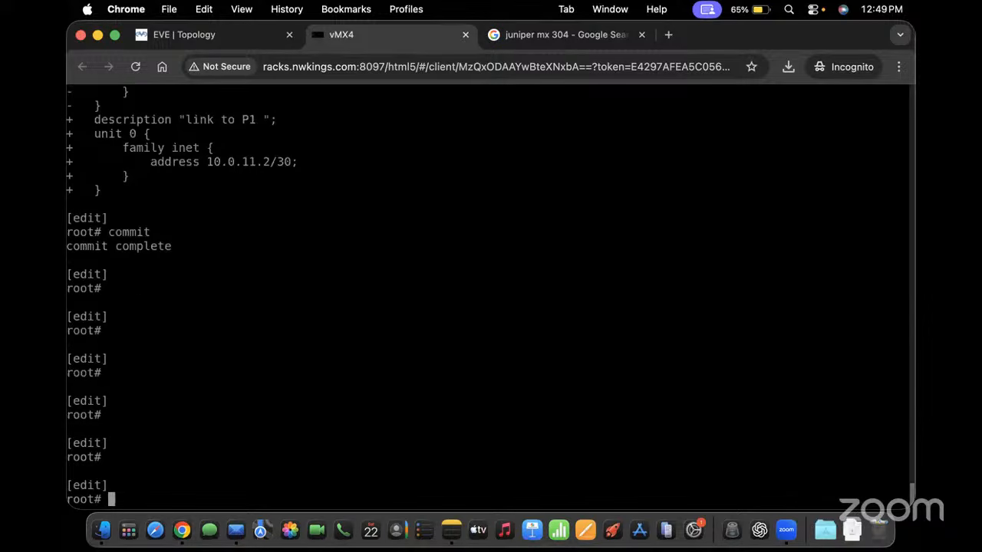
pyautogui.write('show interfaces ge-0/0/0 |}')
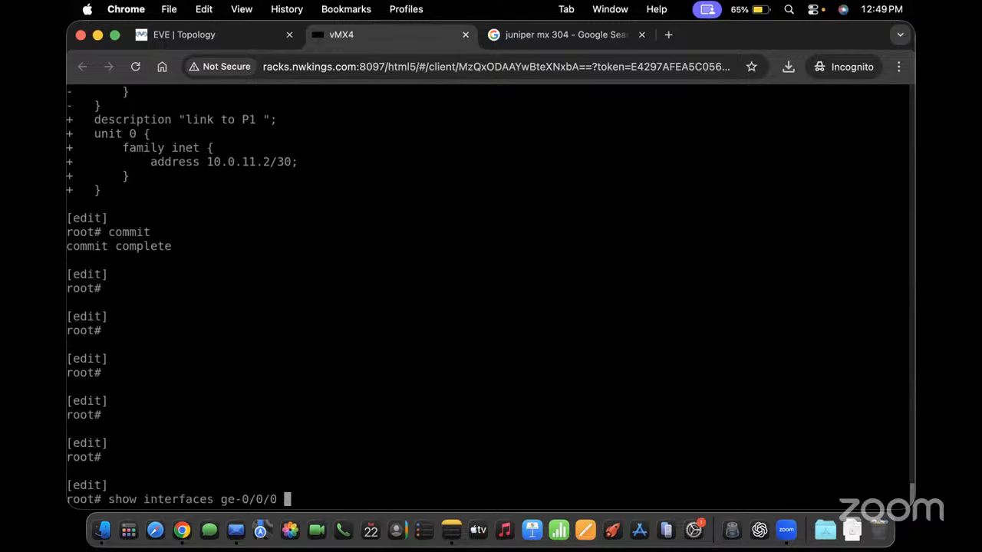
pyautogui.press('Return')
pyautogui.press('BackSpace')
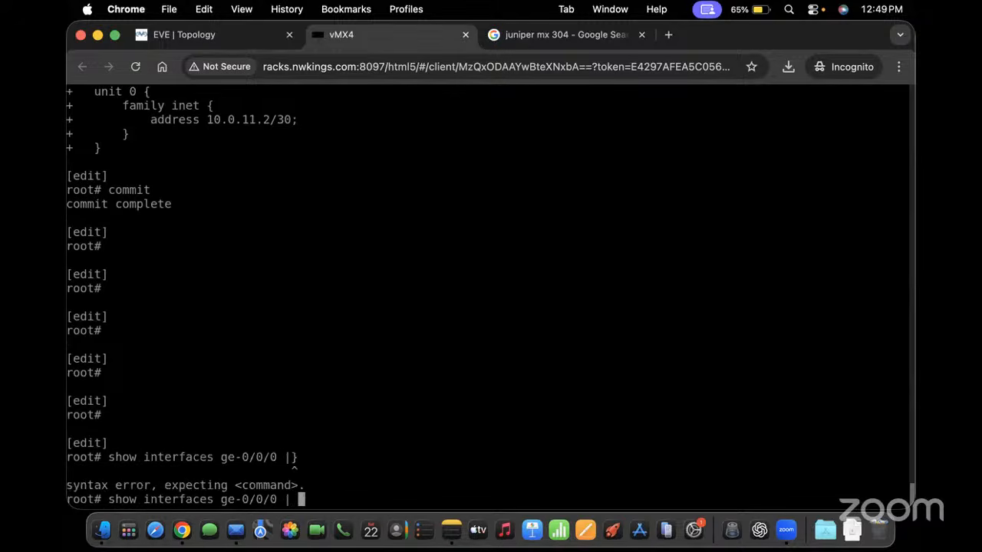
pyautogui.write('display set')
pyautogui.press('Return')
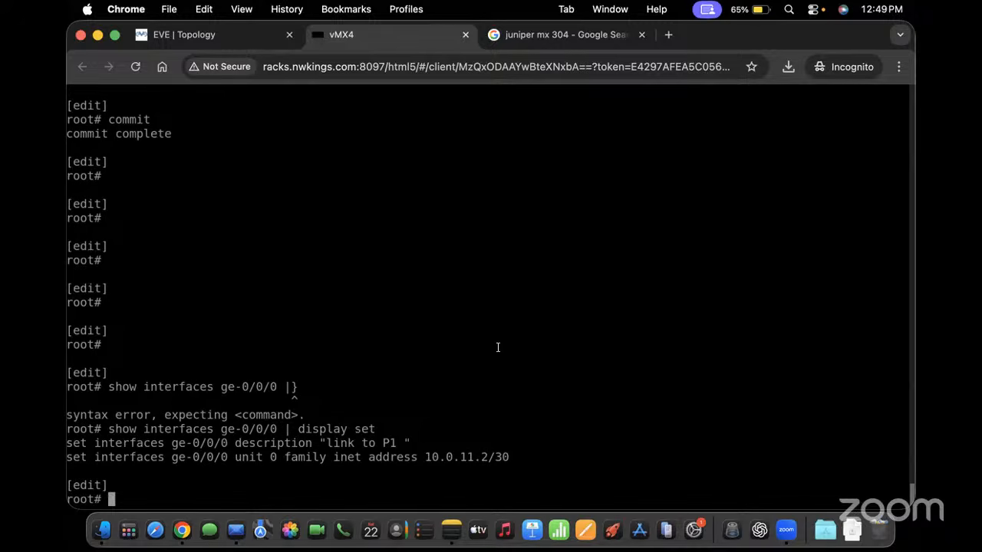
pyautogui.scroll(1, 498, 348)
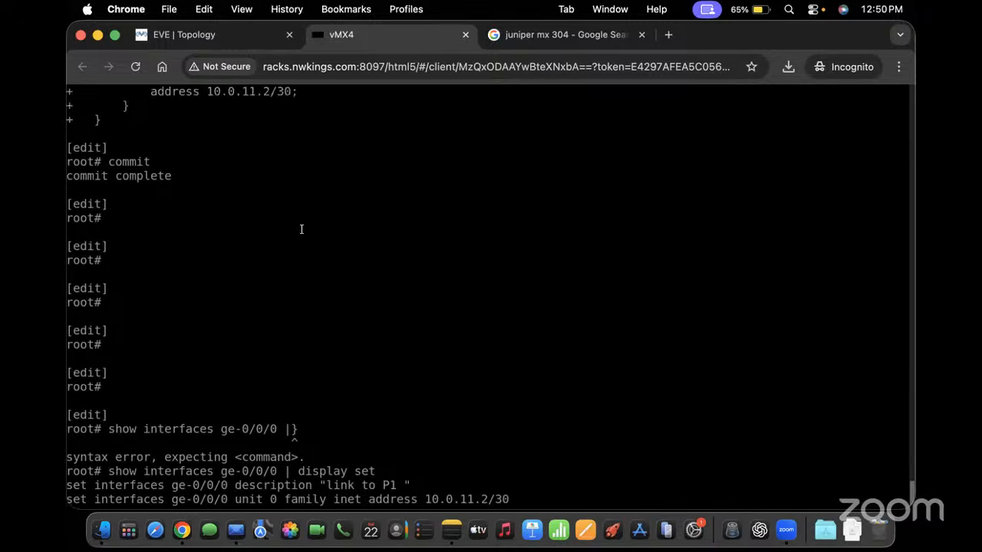
pyautogui.scroll(2, 302, 229)
pyautogui.scroll(4, 302, 230)
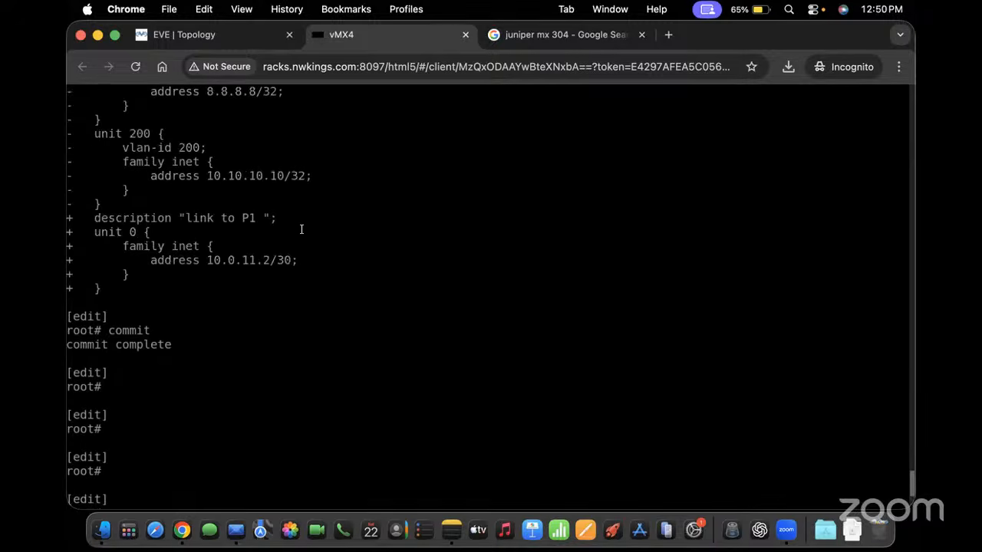
pyautogui.scroll(8, 302, 230)
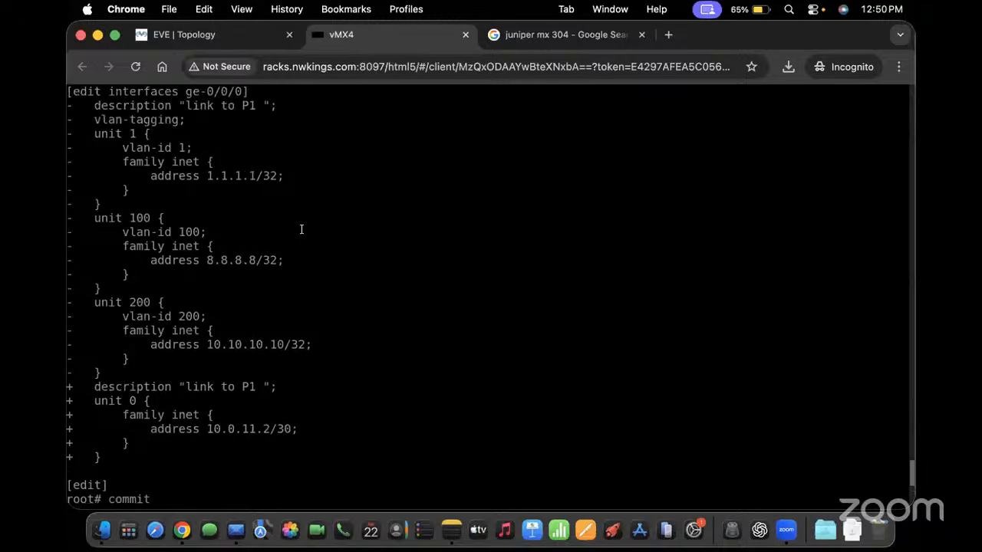
pyautogui.scroll(10, 301, 229)
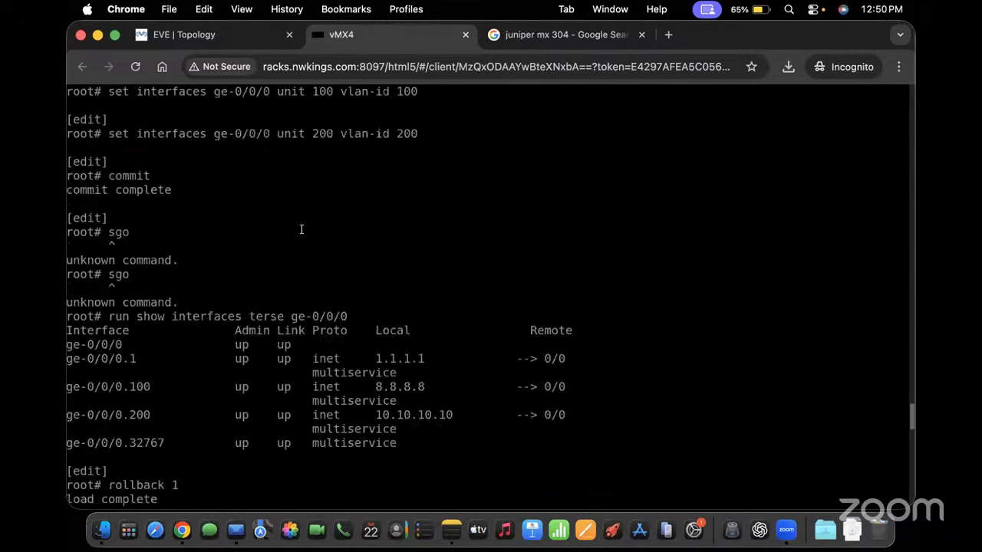
pyautogui.scroll(-20, 302, 229)
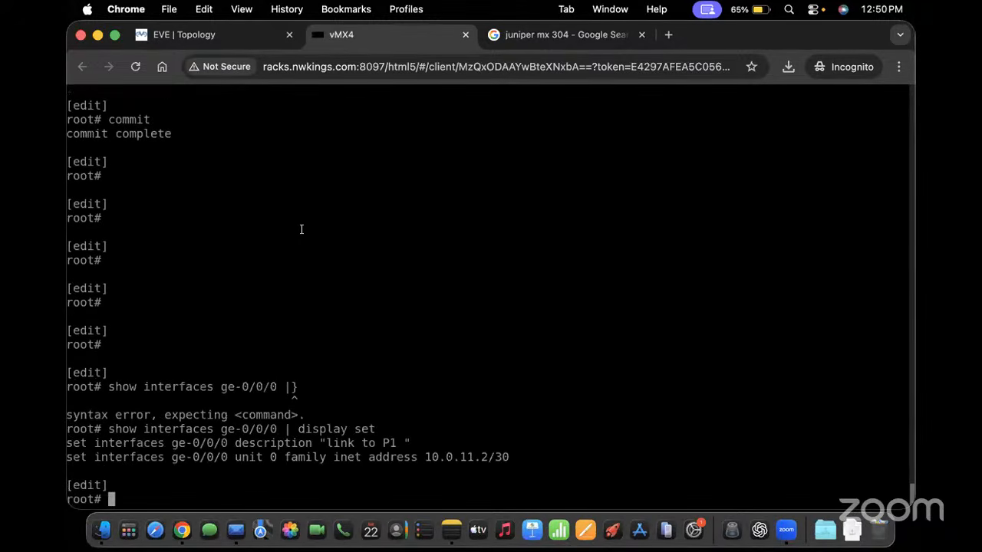
# List the router's five commits (0–4) with timestamps using 'run show system commit'
pyautogui.write('show =sys')
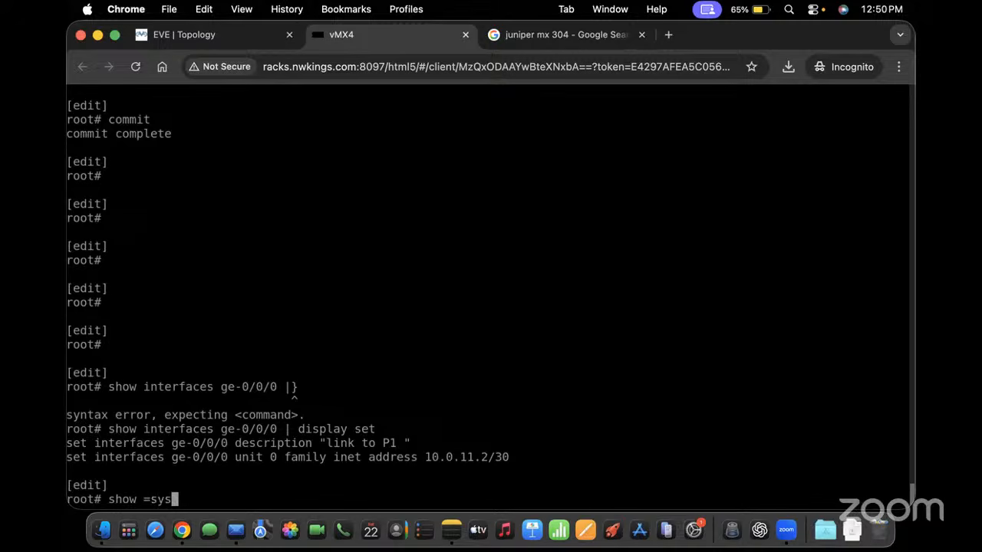
pyautogui.press('Return')
pyautogui.press('BackSpace')
pyautogui.press('BackSpace')
pyautogui.press('BackSpace')
pyautogui.press('BackSpace')
pyautogui.press('BackSpace')
pyautogui.write('sys')
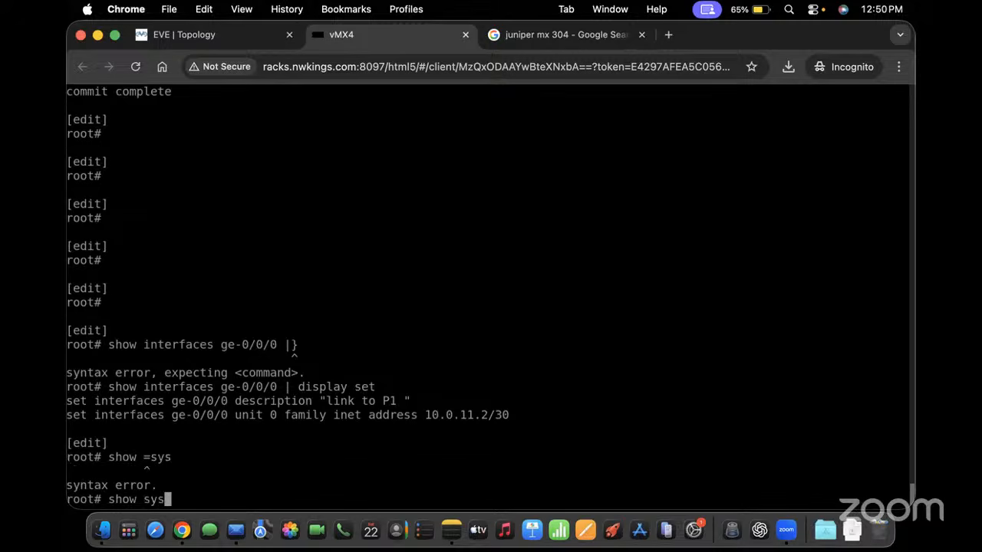
pyautogui.write('tem com')
pyautogui.press('Return')
pyautogui.press('Return')
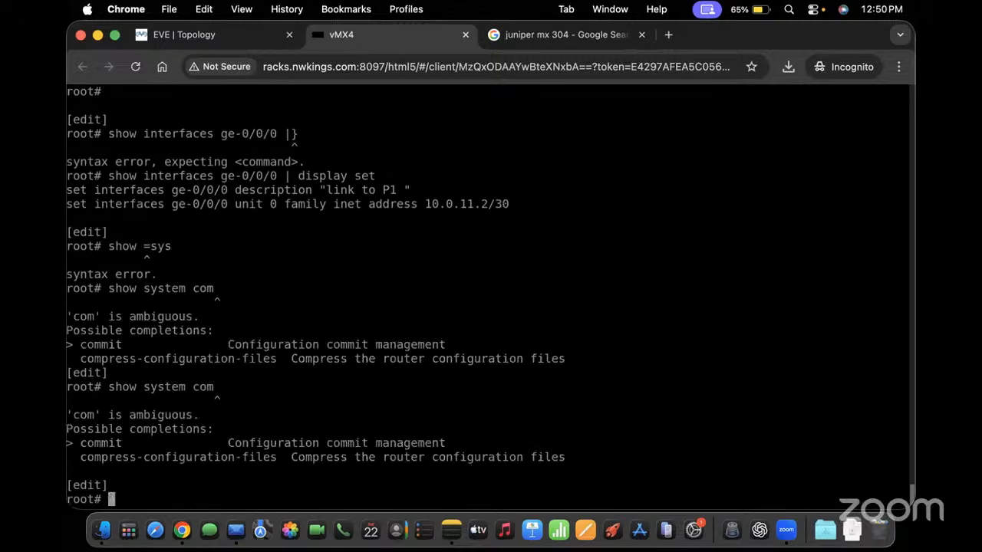
pyautogui.write('run show sys')
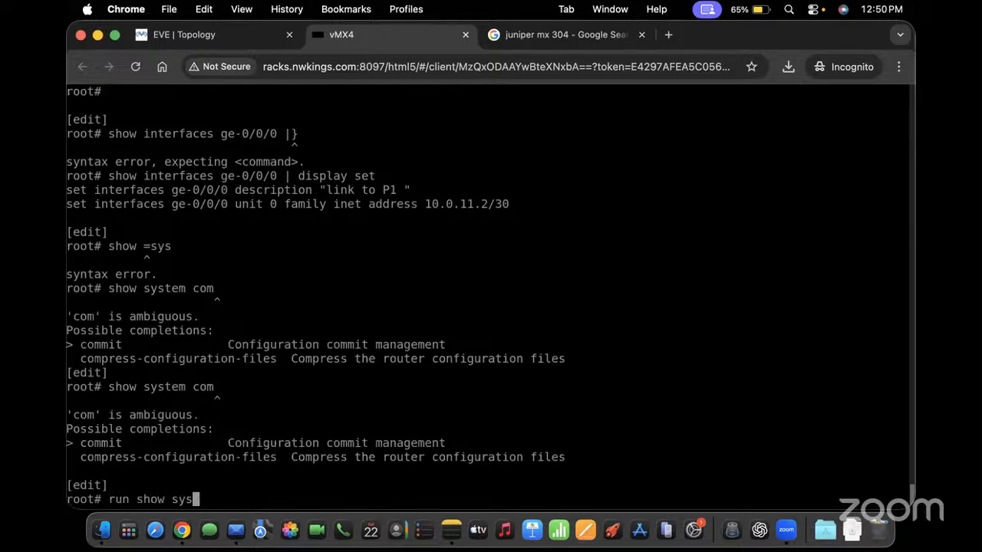
pyautogui.write('tem commit')
pyautogui.press('Return')
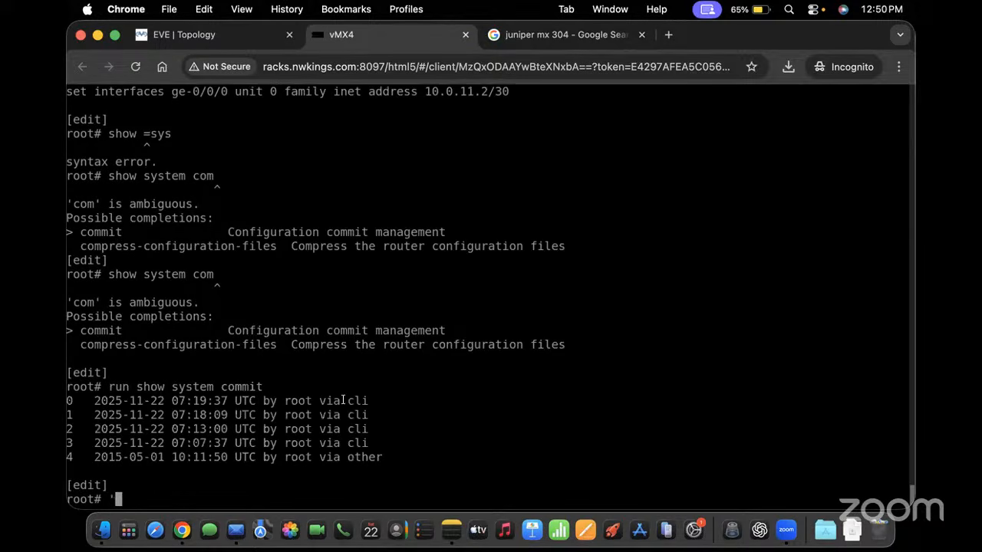
pyautogui.moveTo(381, 460); pyautogui.dragTo(68, 145)
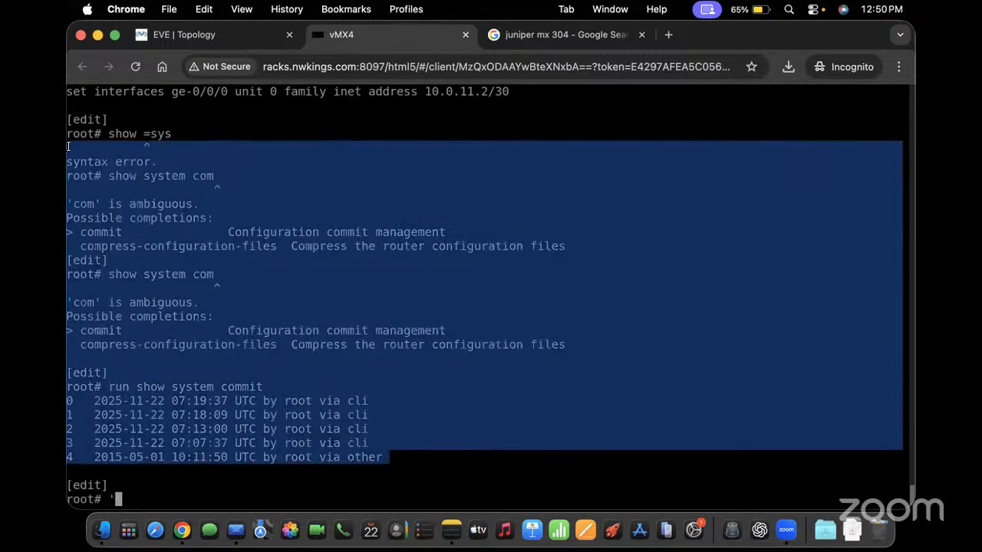
# Try completing 'run show system rollback' from configuration mode, then clear the command line
pyautogui.write("'sho")
pyautogui.press('Tab')
pyautogui.press('Tab')
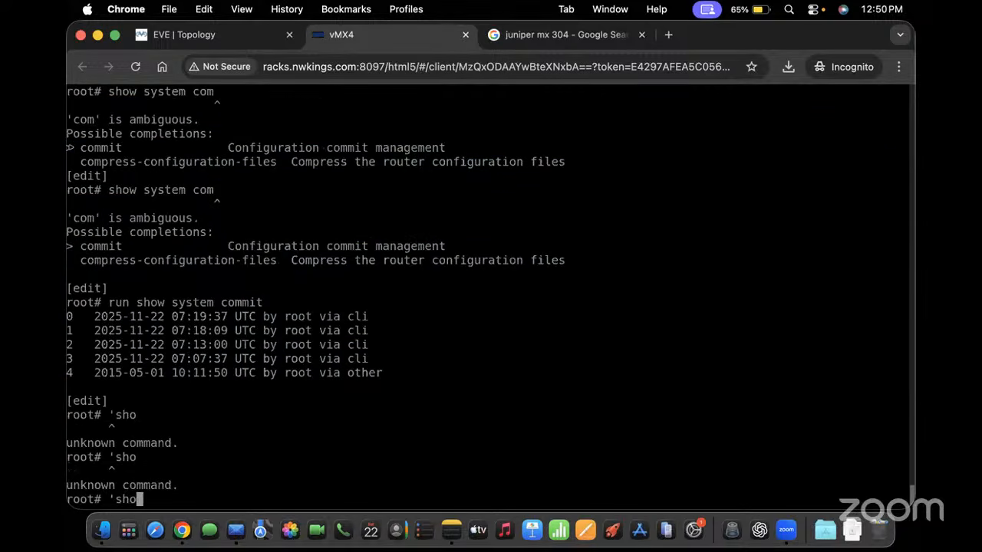
pyautogui.press('BackSpace')
pyautogui.press('BackSpace')
pyautogui.press('BackSpace')
pyautogui.press('BackSpace')
pyautogui.write('run show system rol')
pyautogui.press('Tab')
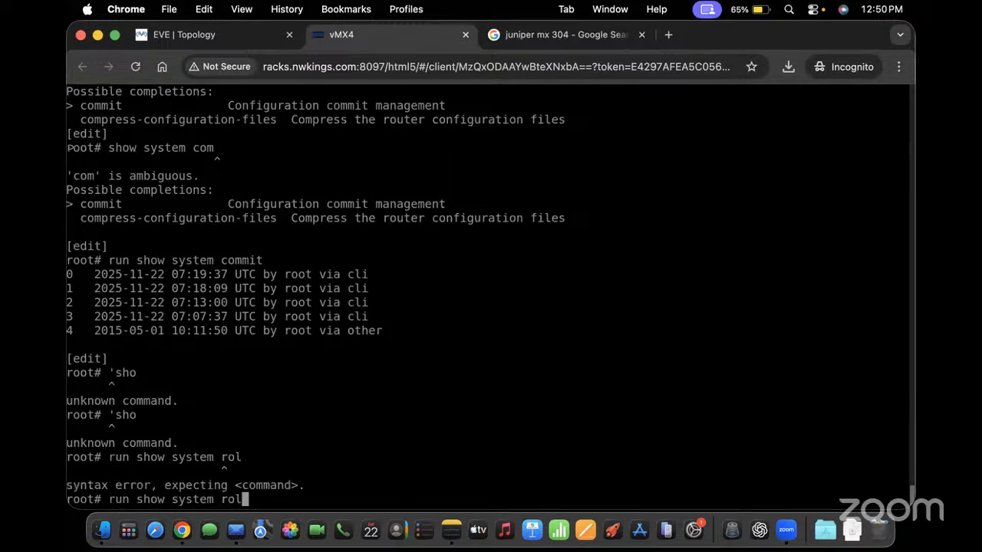
pyautogui.write('l')
pyautogui.press('Tab')
pyautogui.press('BackSpace')
pyautogui.press('BackSpace')
pyautogui.press('BackSpace')
pyautogui.press('BackSpace')
pyautogui.press('BackSpace')
pyautogui.press('BackSpace')
pyautogui.press('BackSpace')
pyautogui.press('BackSpace')
pyautogui.press('BackSpace')
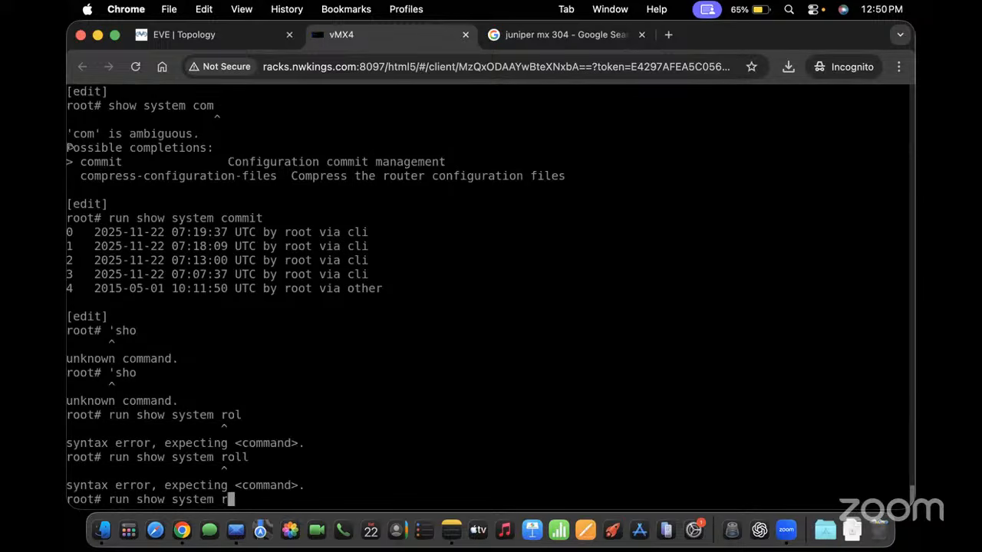
pyautogui.press('BackSpace')
pyautogui.press('BackSpace')
pyautogui.press('BackSpace')
pyautogui.press('BackSpace')
pyautogui.press('BackSpace')
pyautogui.press('BackSpace')
pyautogui.press('BackSpace')
pyautogui.press('BackSpace')
pyautogui.press('BackSpace')
pyautogui.press('BackSpace')
pyautogui.press('BackSpace')
# Exit to operational mode and page through 'show system rollback compare 0 1'
pyautogui.write('exit')
pyautogui.press('Return')
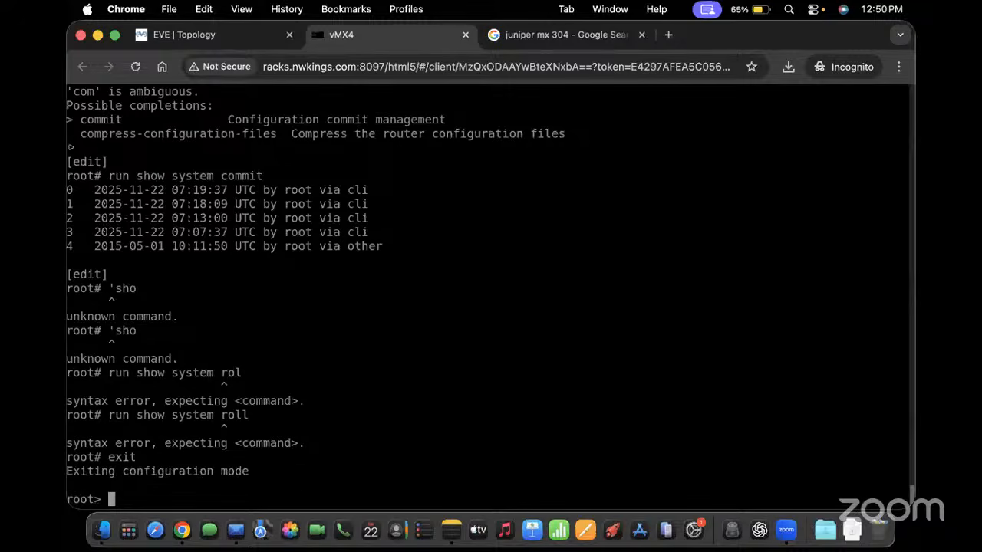
pyautogui.write('show system ')
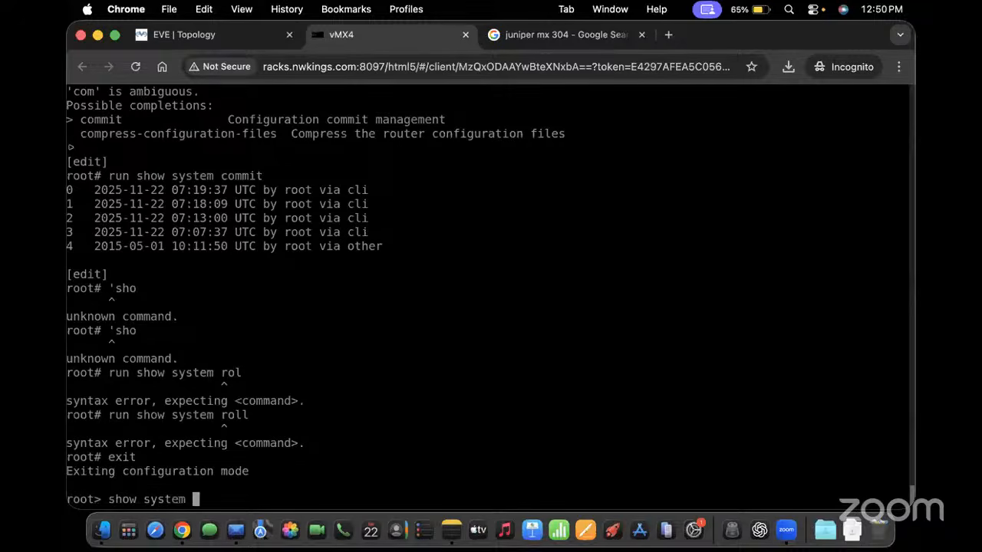
pyautogui.write('rollback comn')
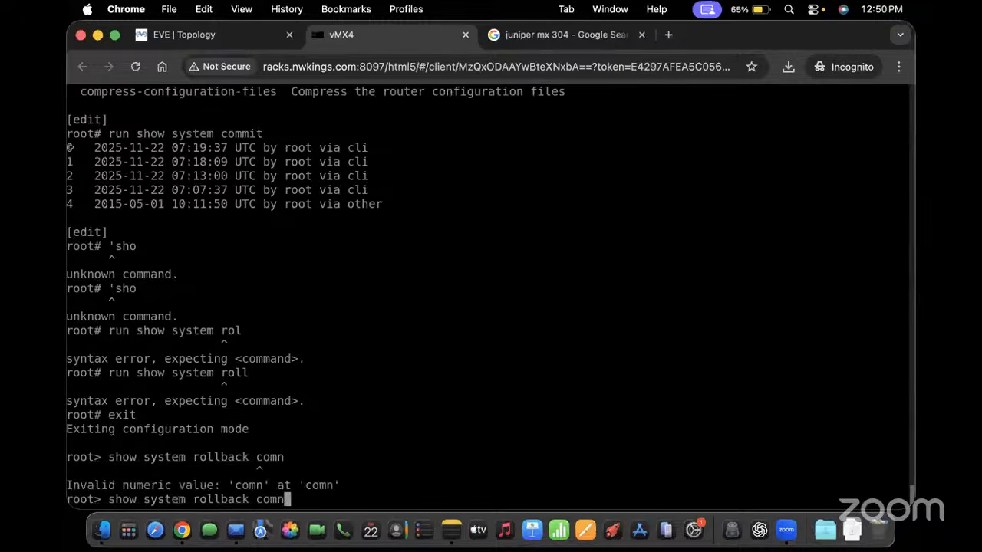
pyautogui.press('BackSpace')
pyautogui.write('m')
pyautogui.press('BackSpace')
pyautogui.write('pare ')
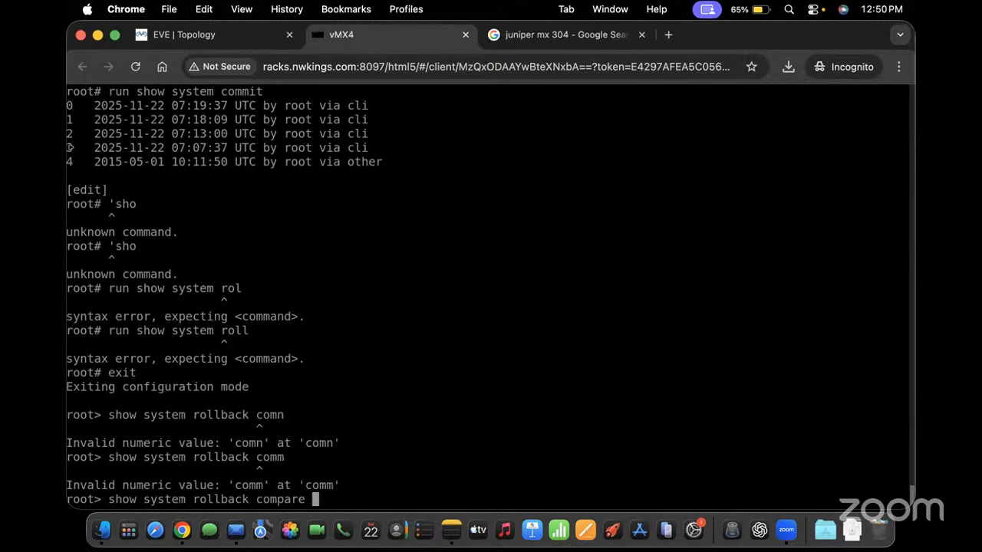
pyautogui.write('0 1')
pyautogui.press('Return')
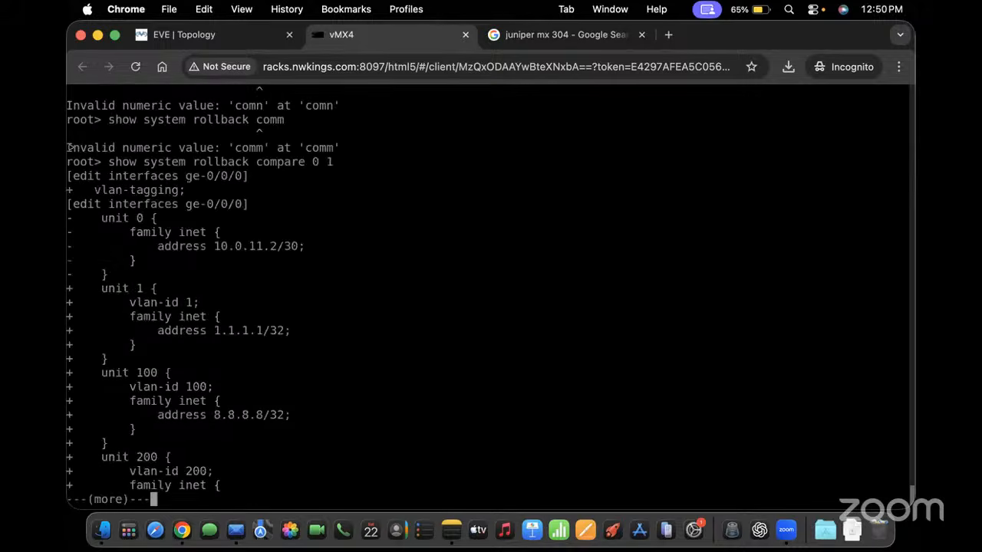
pyautogui.press('space')
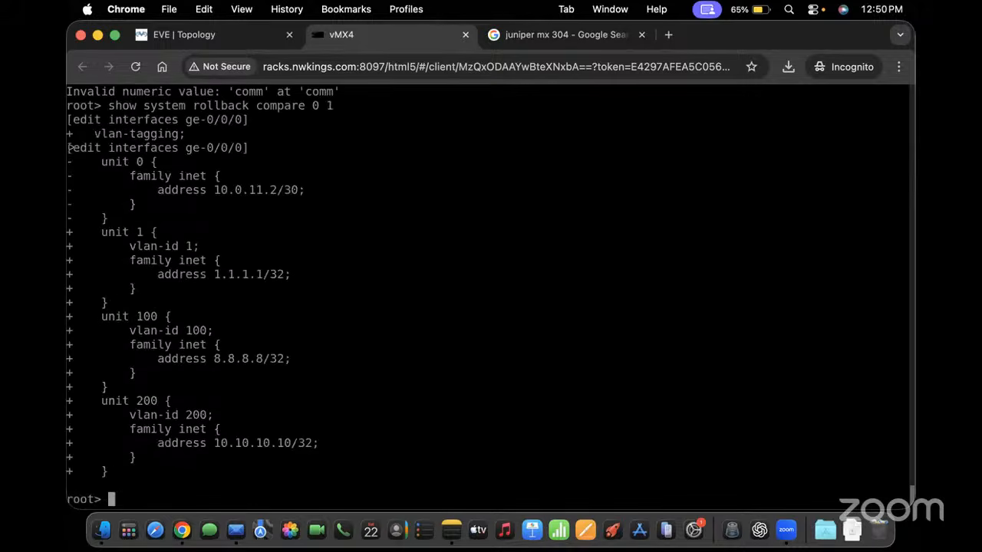
# Re-enter configuration mode with 'edit' and try 'show | compare rollback 5'
pyautogui.write('edit')
pyautogui.press('Return')
pyautogui.write('s')
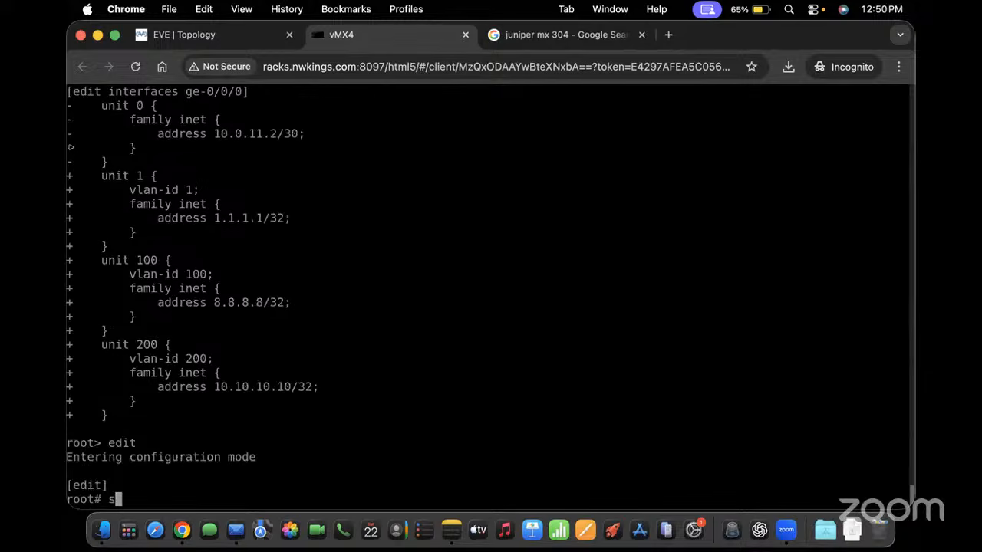
pyautogui.write('how }')
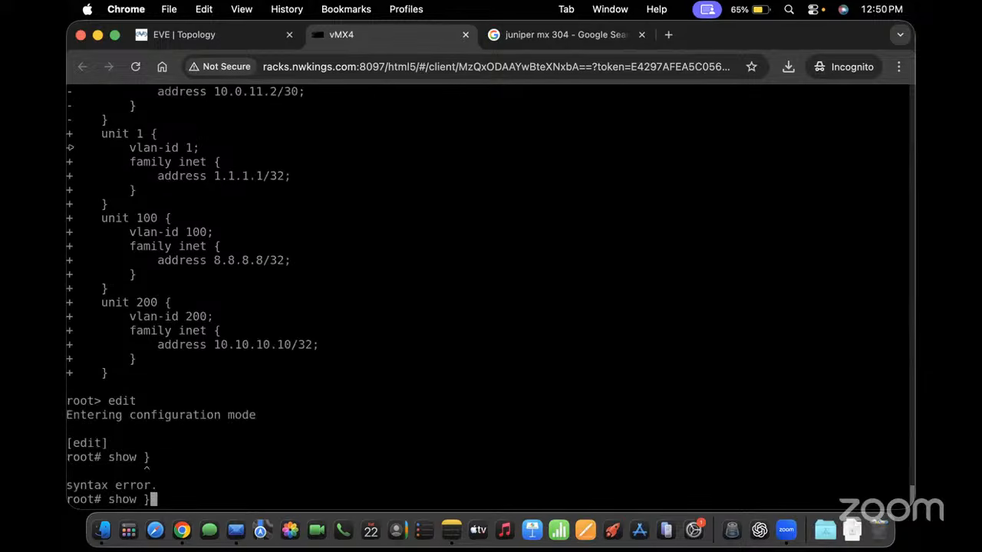
pyautogui.press('BackSpace')
pyautogui.write('| rol')
pyautogui.press('Return')
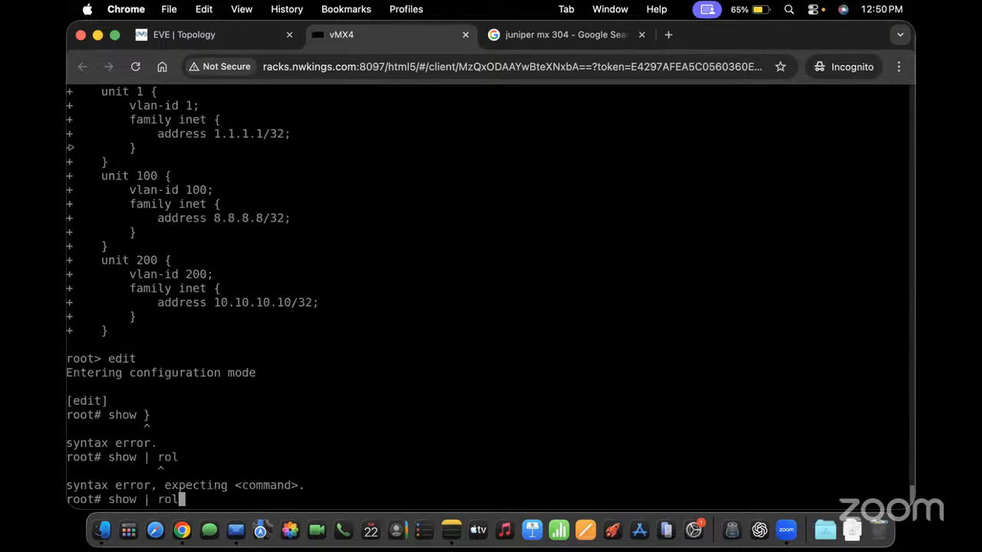
pyautogui.press('BackSpace')
pyautogui.press('BackSpace')
pyautogui.press('BackSpace')
pyautogui.write('compare rollback ')
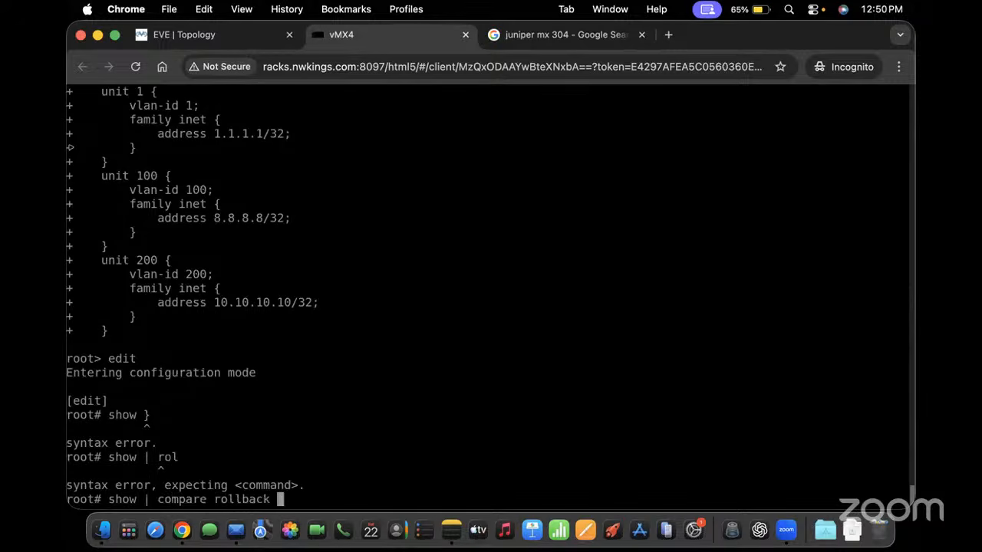
pyautogui.write('5')
pyautogui.press('Return')
# Compare the current configuration against rollback 1, paging through the diff
pyautogui.press('Up')
pyautogui.press('BackSpace')
pyautogui.write('1')
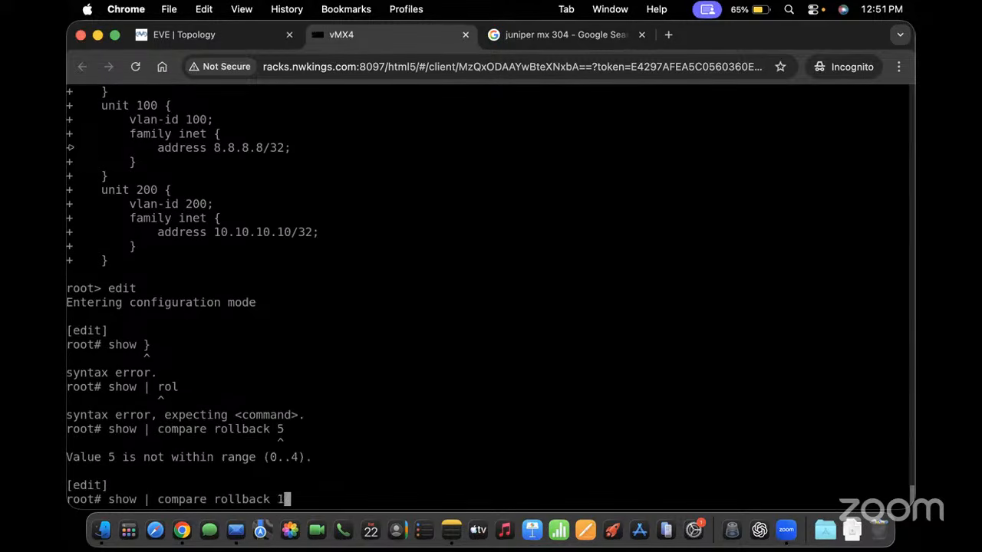
pyautogui.press('Return')
pyautogui.press('space')
# Compare the current configuration against rollbacks 3 and 4
pyautogui.press('Up')
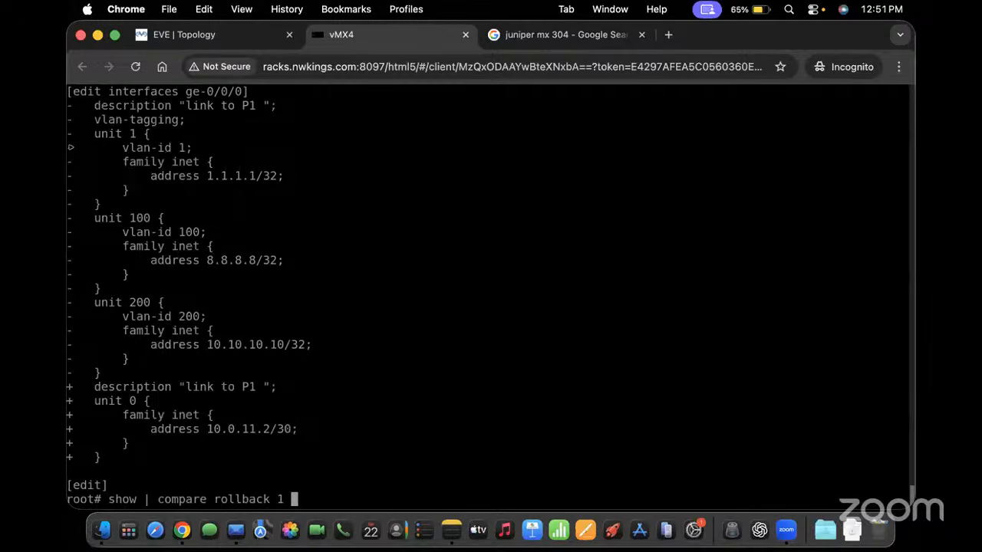
pyautogui.press('BackSpace')
pyautogui.write('3')
pyautogui.press('Return')
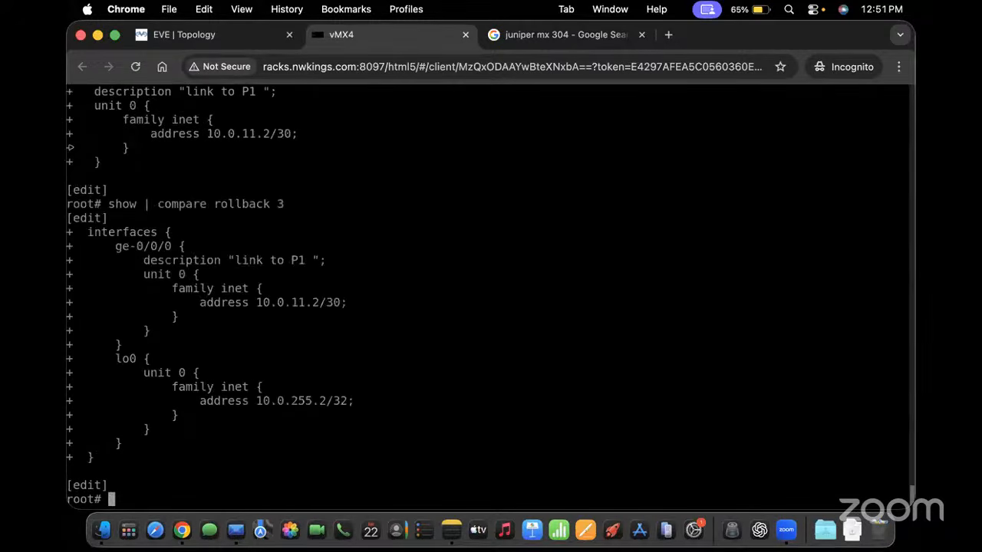
pyautogui.press('Up')
pyautogui.press('BackSpace')
pyautogui.write('4')
pyautogui.press('Return')
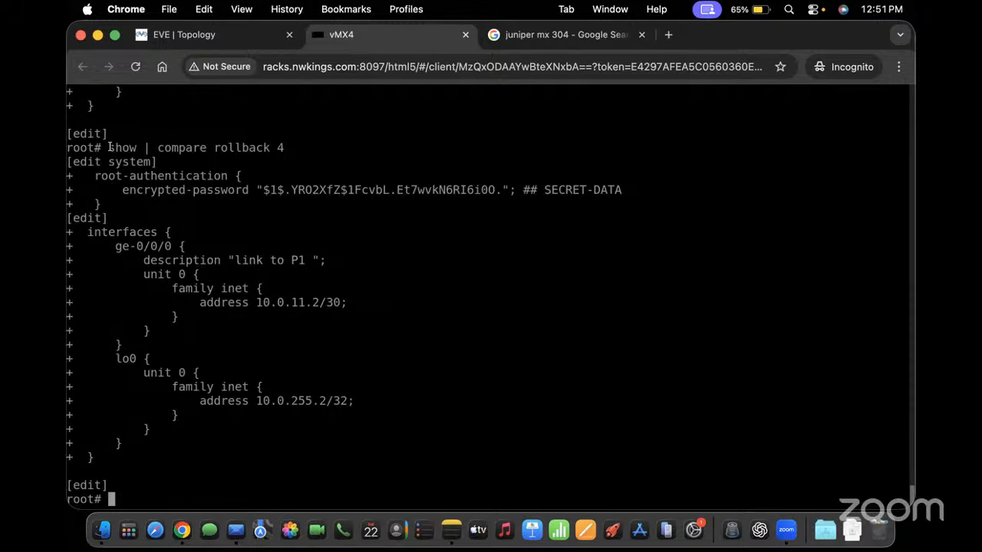
# Highlight the 'show | compare rollback 4' line, then exit vMX4 configuration mode
pyautogui.moveTo(109, 147); pyautogui.dragTo(288, 147)
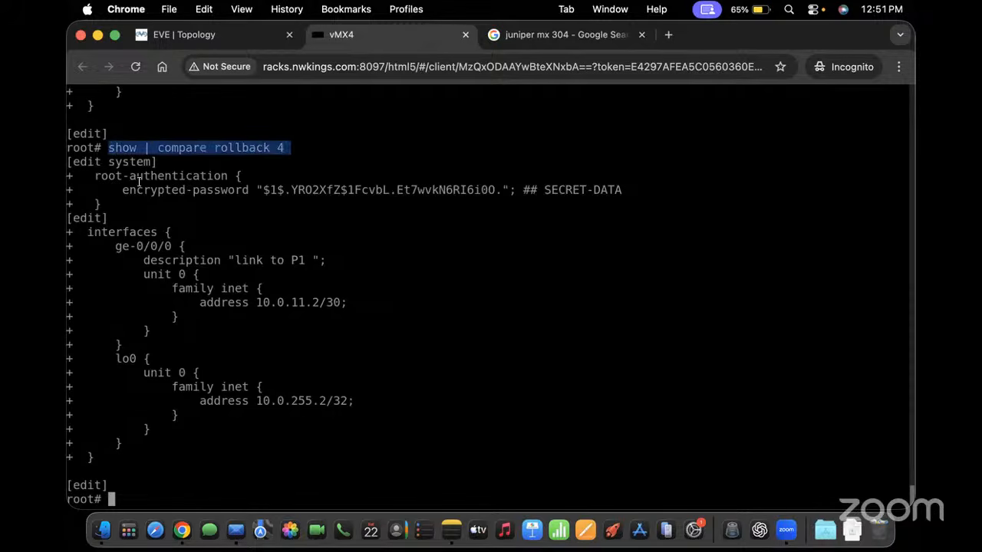
pyautogui.write('exit')
pyautogui.press('Return')
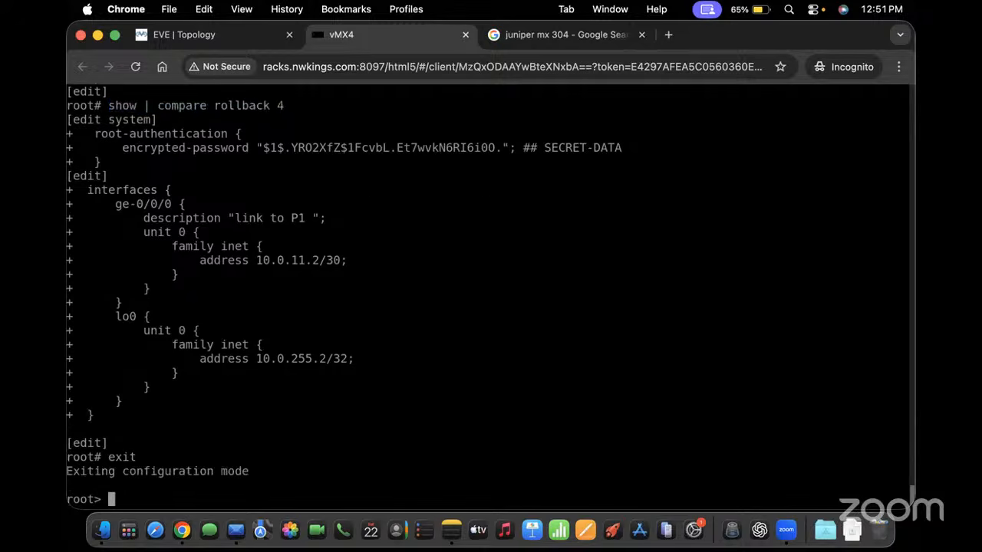
# List vMX4's commit history with 'show system commit'
pyautogui.write('show system c')
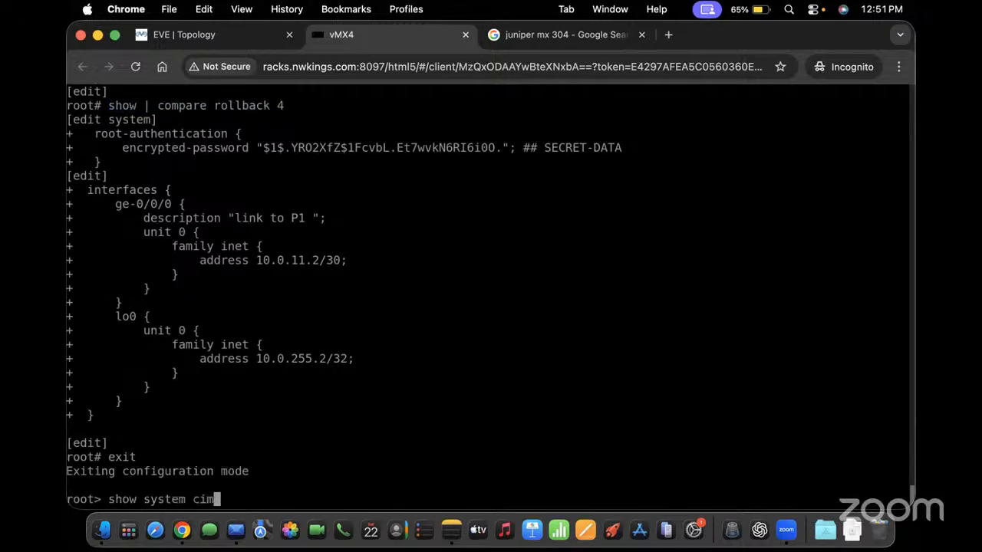
pyautogui.write('ommit')
pyautogui.press('Return')
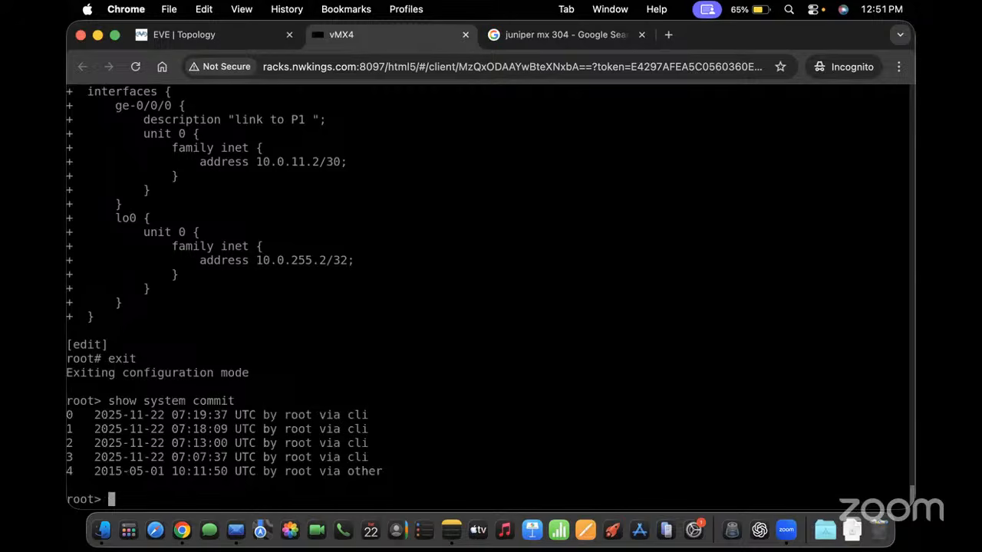
pyautogui.moveTo(387, 473); pyautogui.dragTo(262, 472)
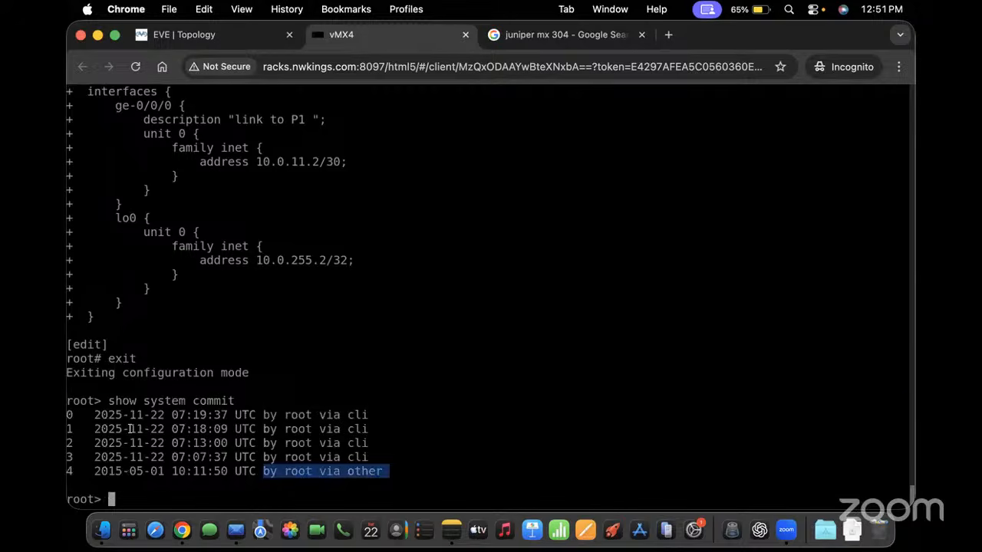
pyautogui.moveTo(130, 429); pyautogui.dragTo(67, 399)
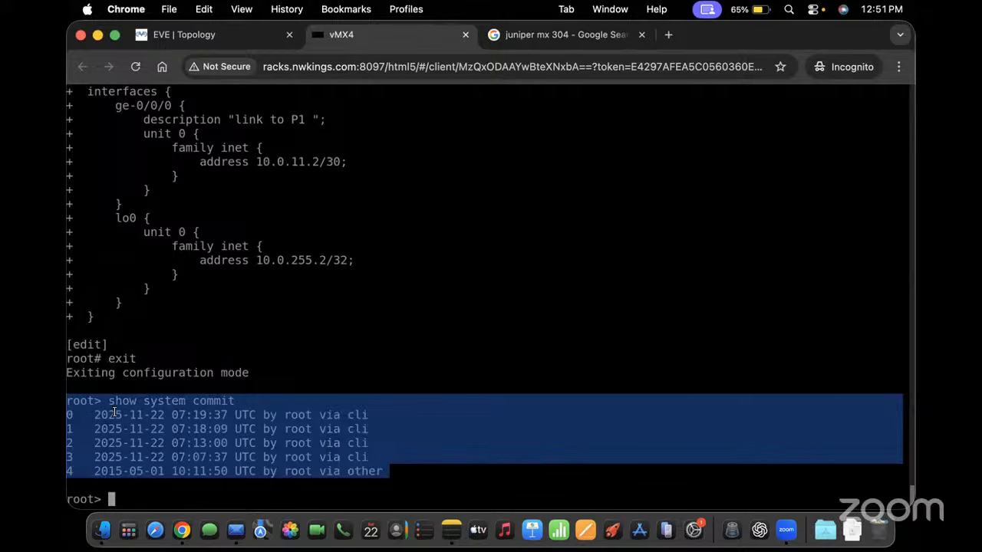
# Compare the current configuration with rollback 4 using 'show system rollback compare 0 4'
pyautogui.write('show system co')
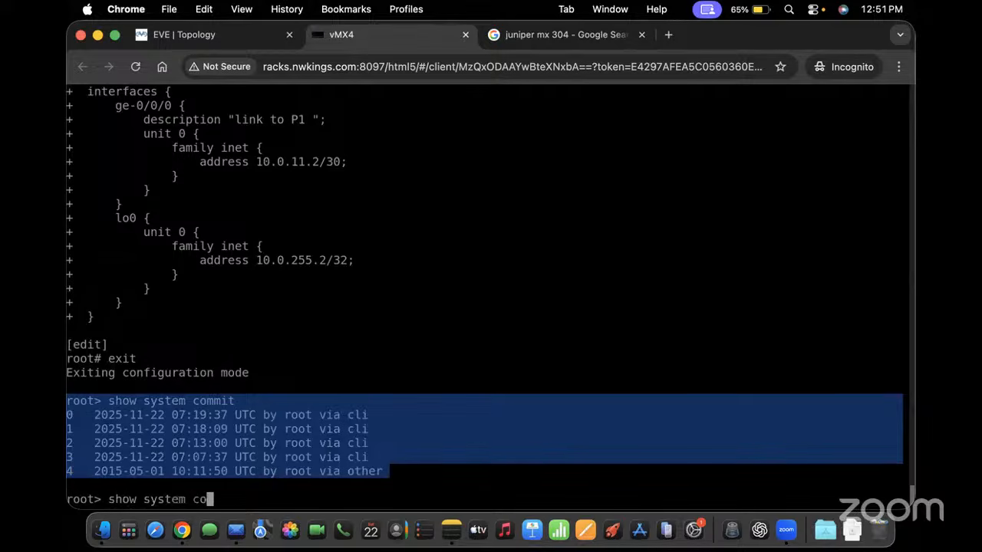
pyautogui.press('BackSpace')
pyautogui.press('BackSpace')
pyautogui.write('rollback com')
pyautogui.write('pare 0 4')
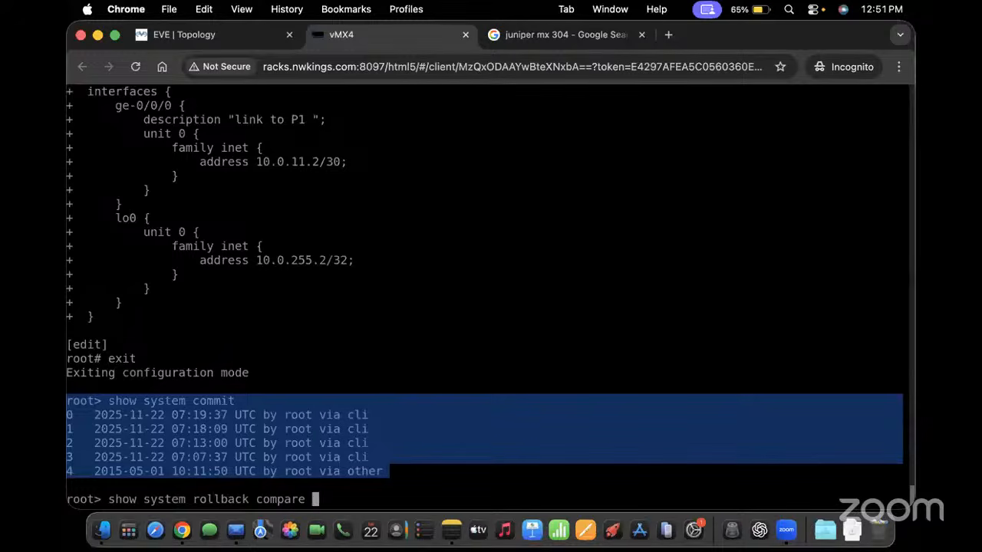
pyautogui.press('Return')
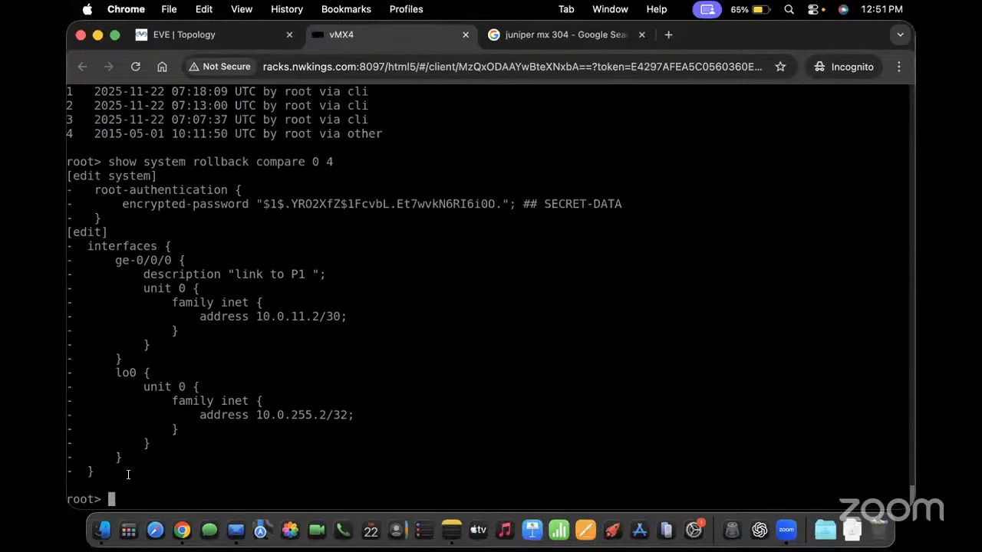
pyautogui.moveTo(107, 491); pyautogui.dragTo(77, 132)
pyautogui.click(351, 230)
# Enter configuration mode and review differences with 'show | compare rollback 4'
pyautogui.write('edit')
pyautogui.press('Return')
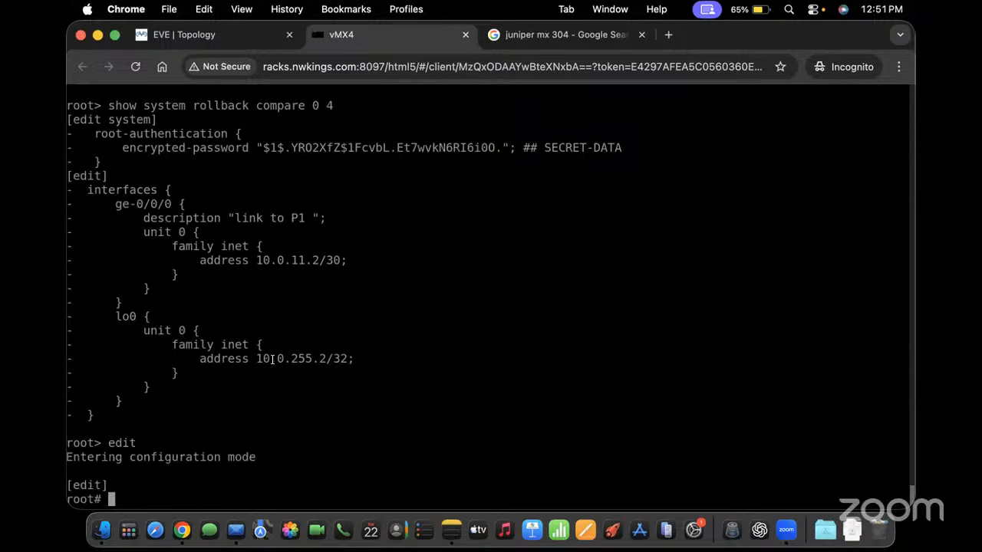
pyautogui.moveTo(206, 391); pyautogui.dragTo(151, 232)
pyautogui.write('rollback')
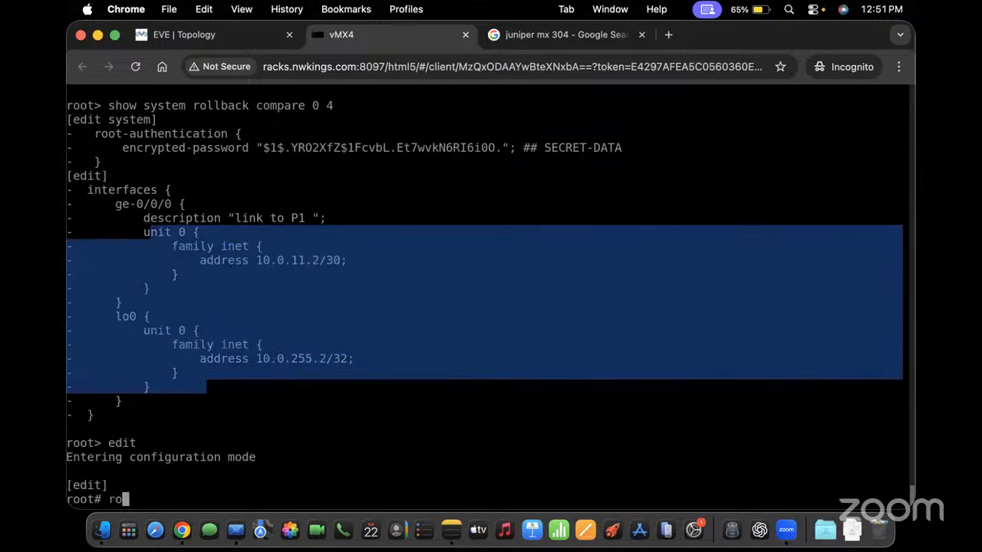
pyautogui.press('BackSpace')
pyautogui.press('BackSpace')
pyautogui.press('BackSpace')
pyautogui.press('BackSpace')
pyautogui.press('BackSpace')
pyautogui.press('BackSpace')
pyautogui.press('BackSpace')
pyautogui.press('BackSpace')
pyautogui.write('show }c')
pyautogui.press('BackSpace')
pyautogui.press('BackSpace')
pyautogui.write('| compare rollback 4')
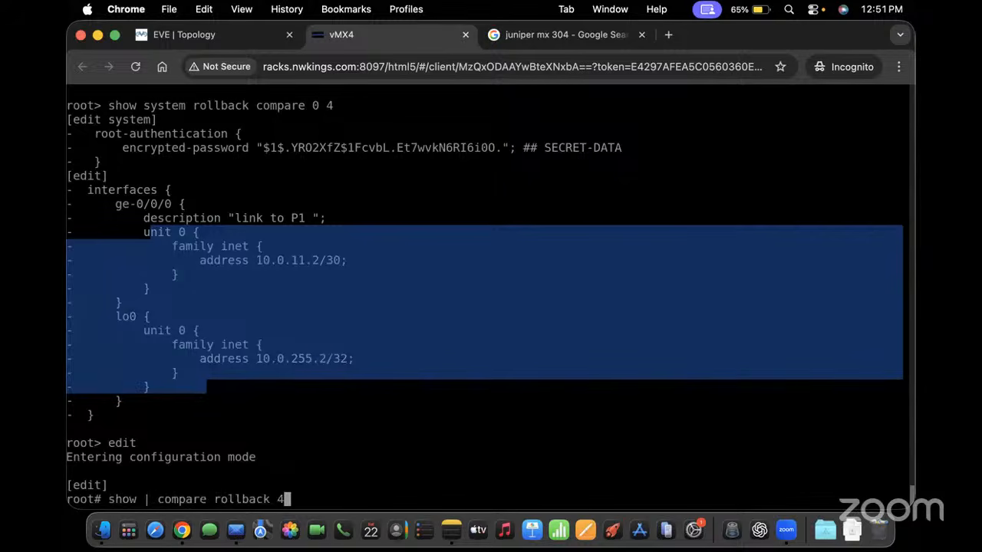
pyautogui.press('Return')
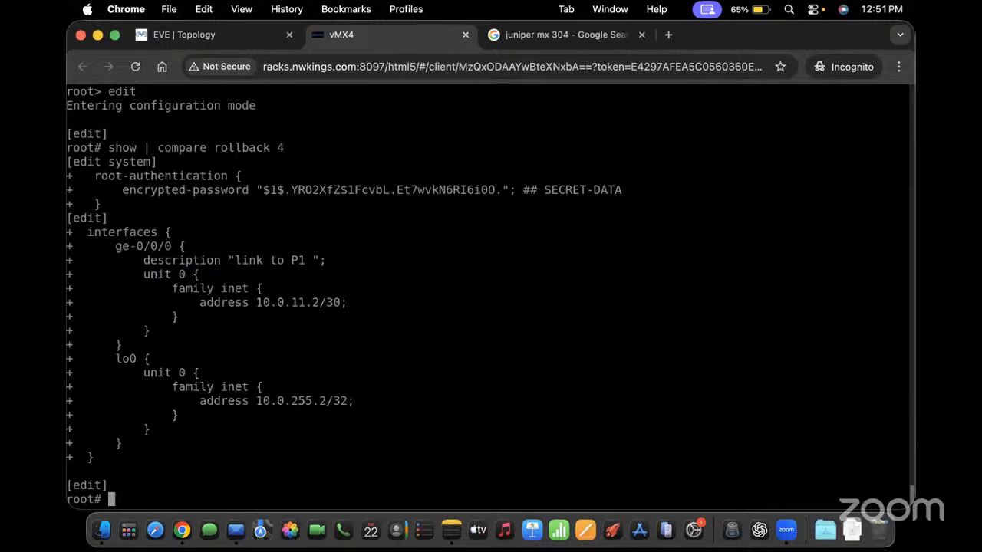
pyautogui.moveTo(153, 147); pyautogui.dragTo(306, 157)
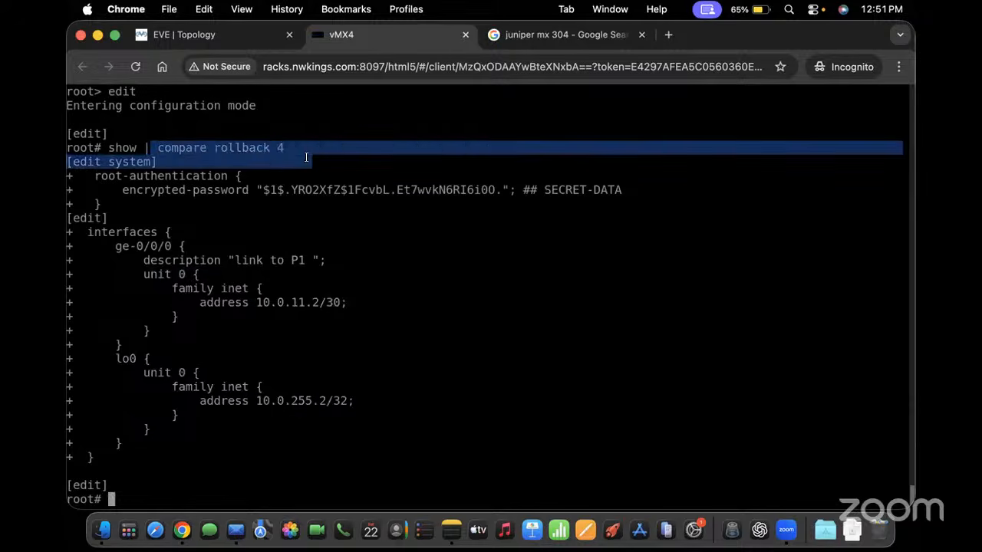
# Load rollback 4, review its changes with 'show | compare', and attempt a commit
pyautogui.write('rollback ')
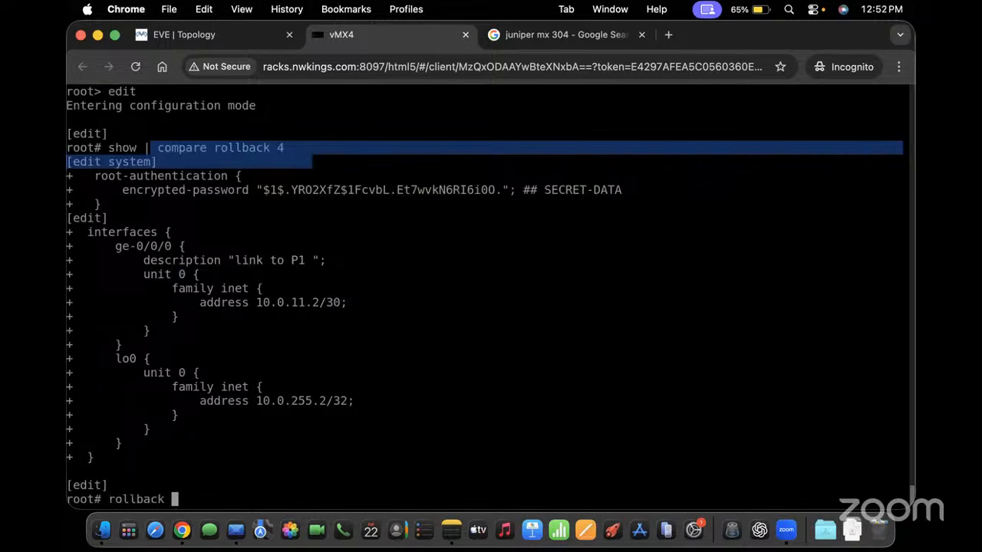
pyautogui.write('4')
pyautogui.press('Return')
pyautogui.write('show |')
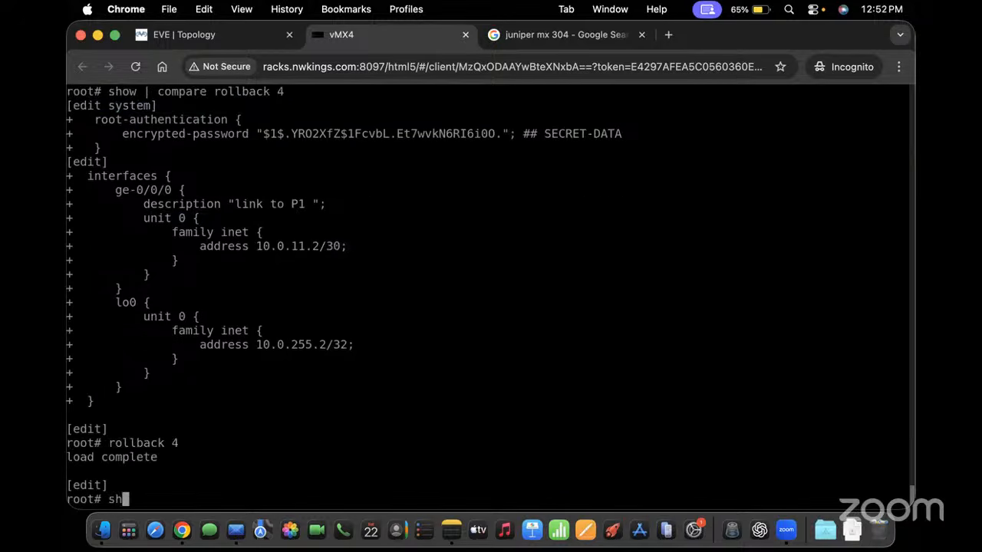
pyautogui.write('compare')
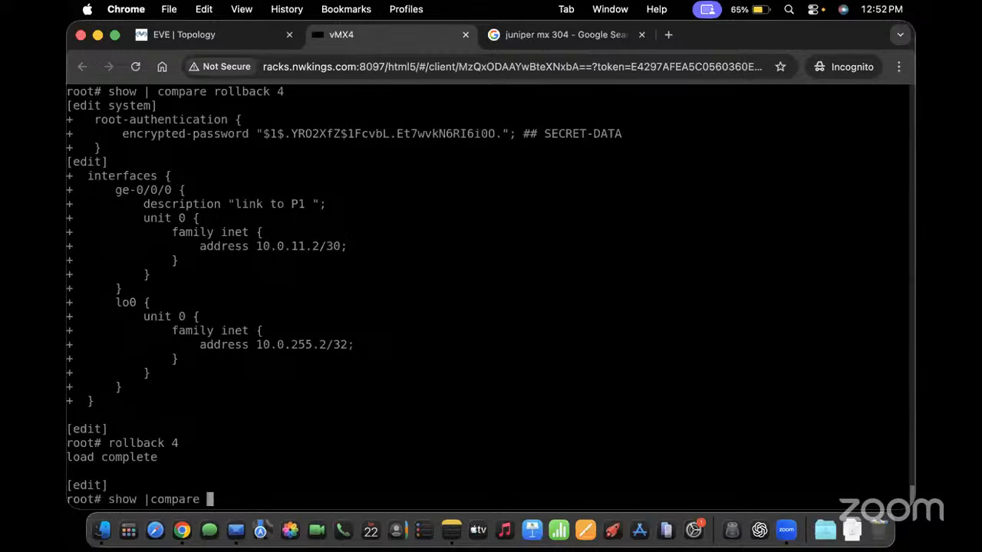
pyautogui.press('Return')
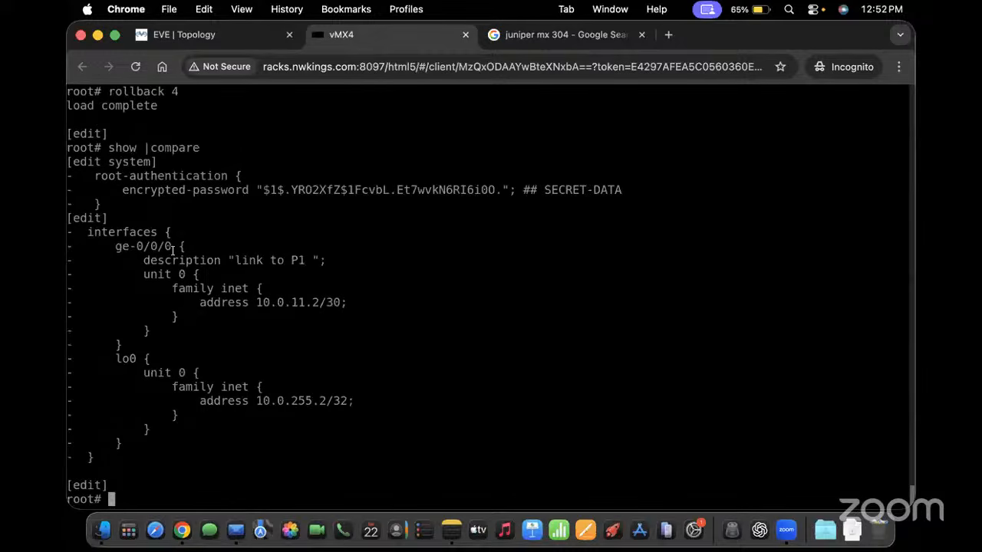
pyautogui.write('commit')
pyautogui.press('Return')
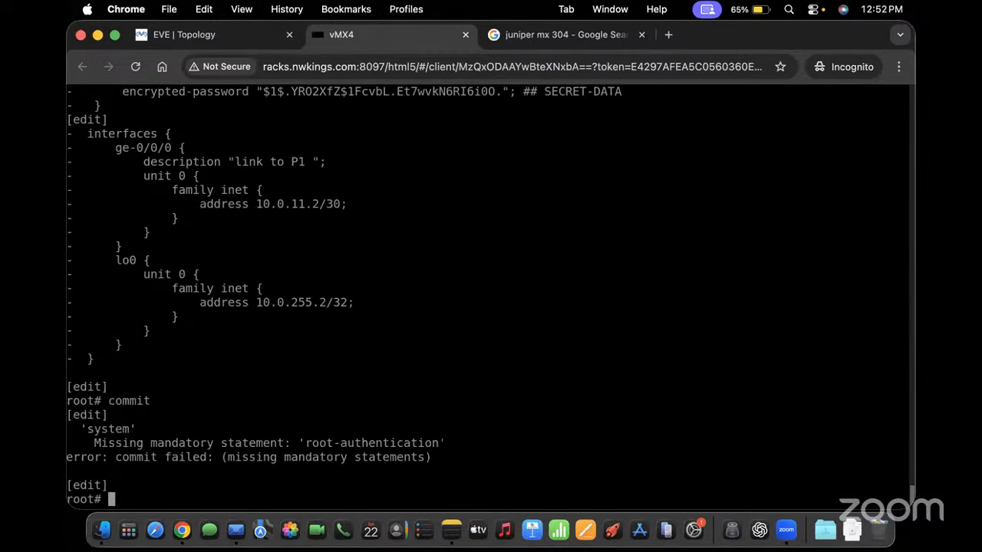
# Set a plain-text root-authentication password for the system
pyautogui.write('set system ')
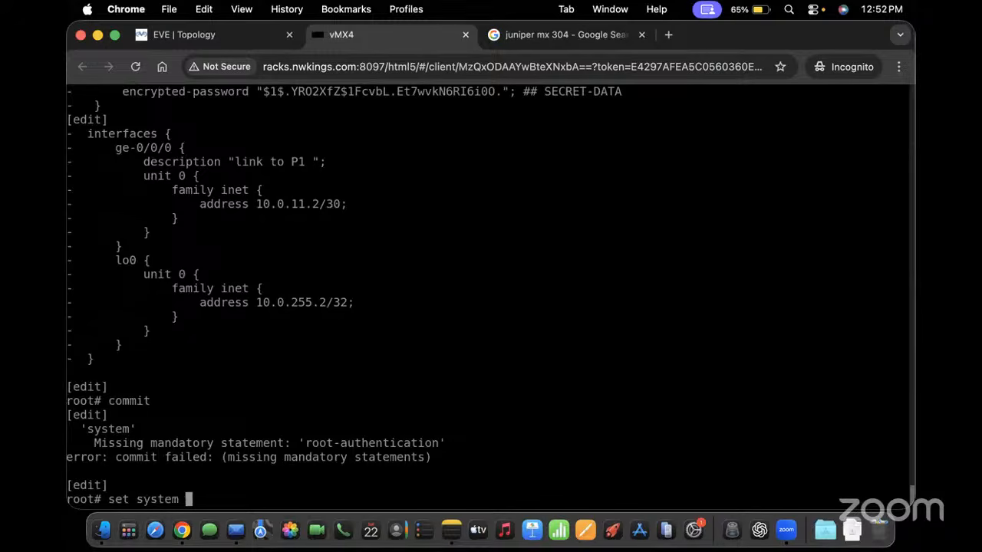
pyautogui.write('rol')
pyautogui.press('Return')
pyautogui.press('BackSpace')
pyautogui.write('ot-authentication ')
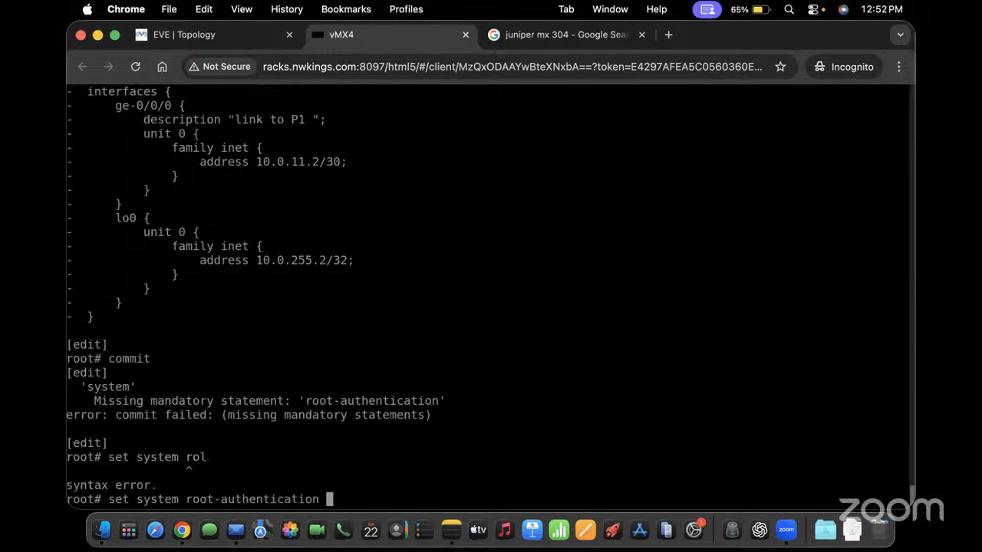
pyautogui.write('plain-text-password')
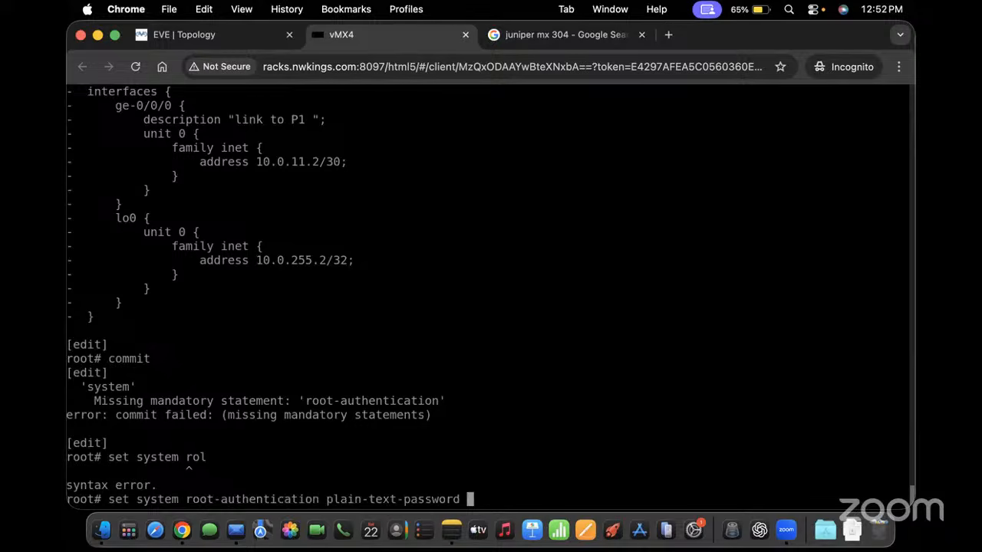
pyautogui.press('Return')
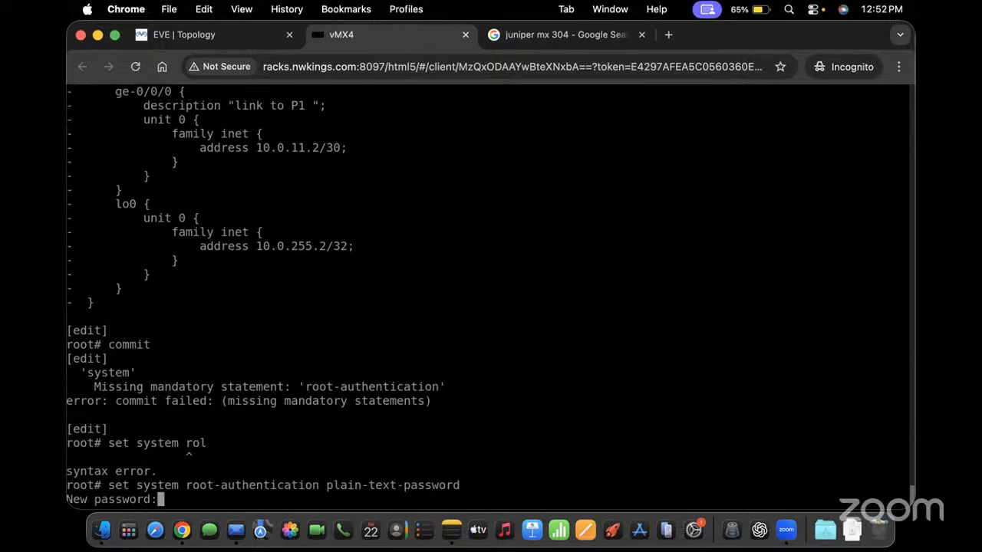
pyautogui.press('Return')
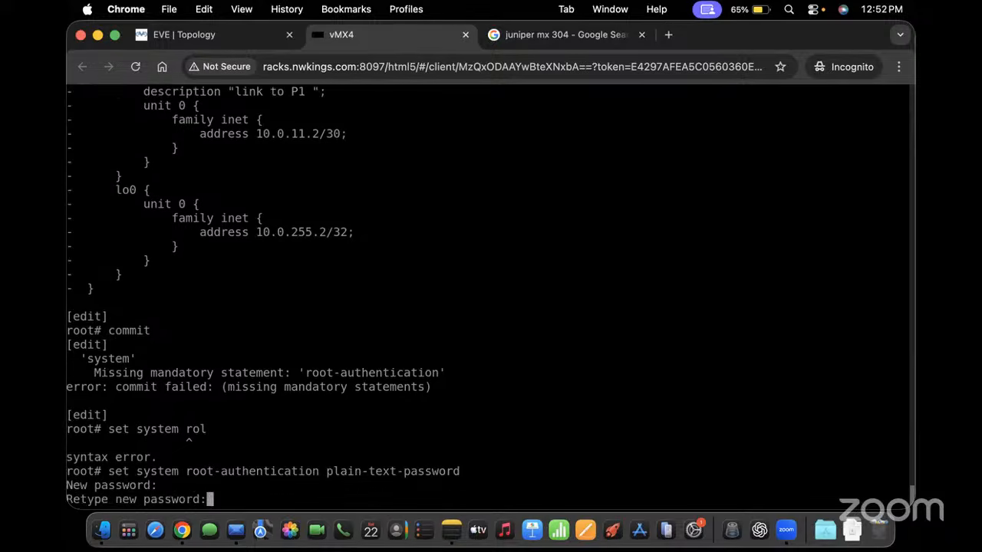
pyautogui.press('Return')
# Review the pending changes with 'show | compare' and commit them
pyautogui.write('show }co')
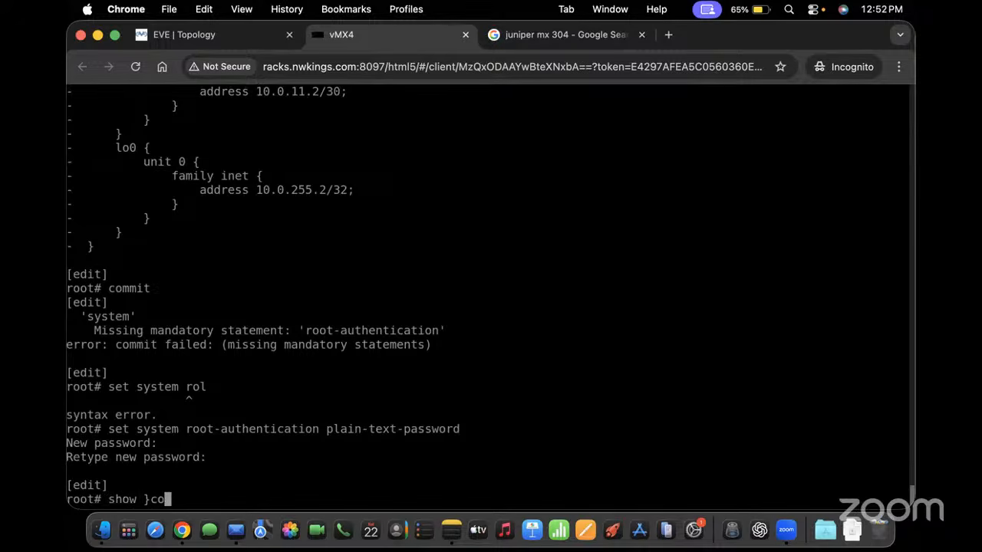
pyautogui.write('m')
pyautogui.press('Return')
pyautogui.press('Up')
pyautogui.press('BackSpace')
pyautogui.press('BackSpace')
pyautogui.press('BackSpace')
pyautogui.press('BackSpace')
pyautogui.write('| ')
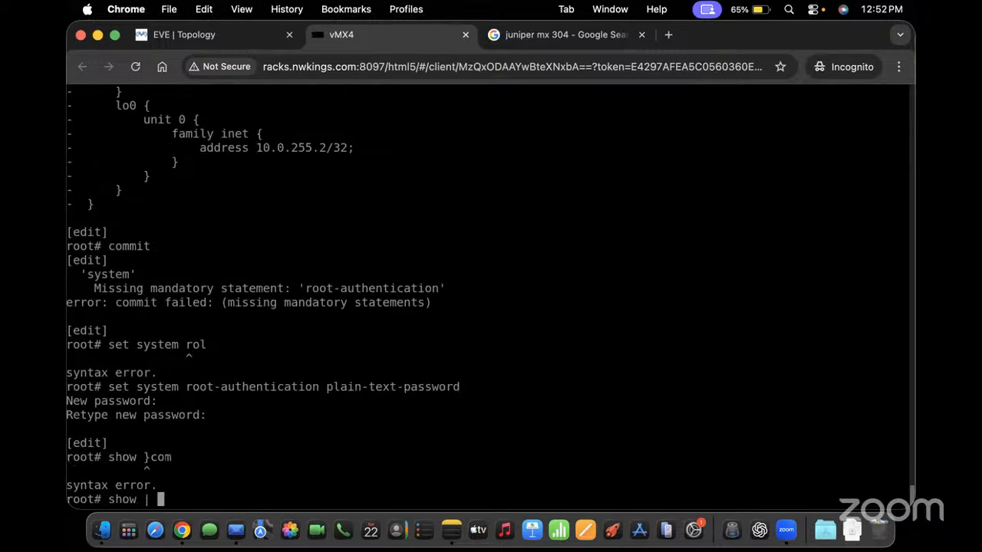
pyautogui.write('compare')
pyautogui.press('Return')
pyautogui.write('co')
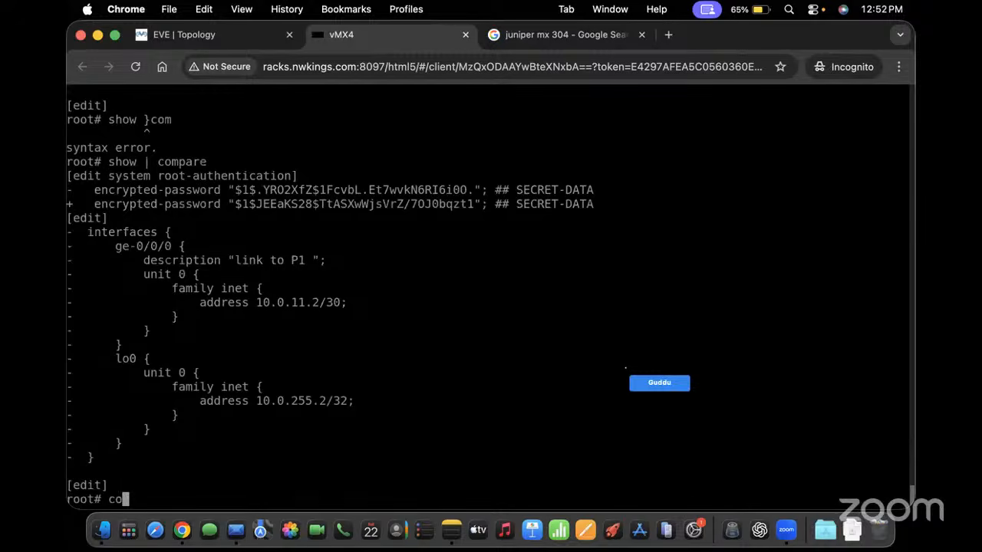
pyautogui.write('mmit')
pyautogui.press('Return')
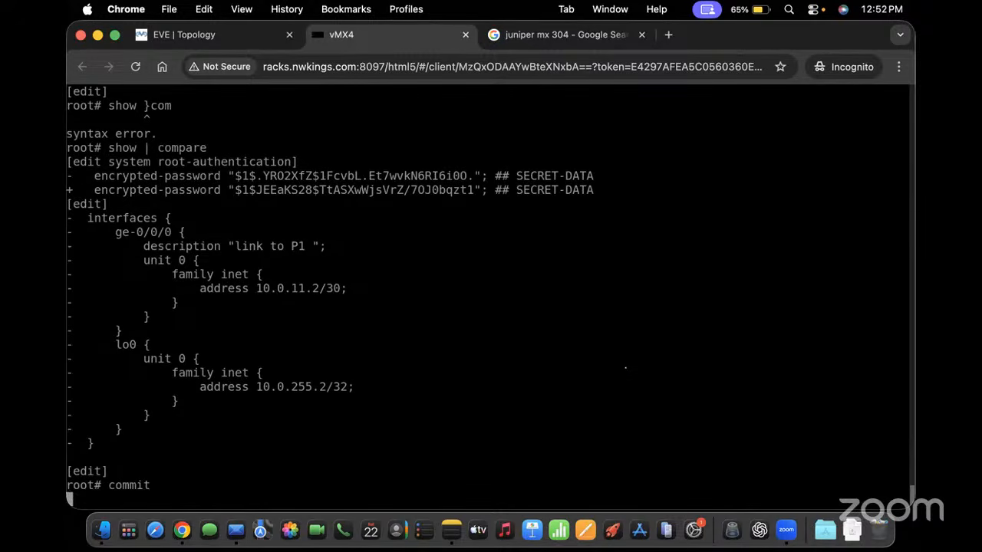
pyautogui.press('Return')
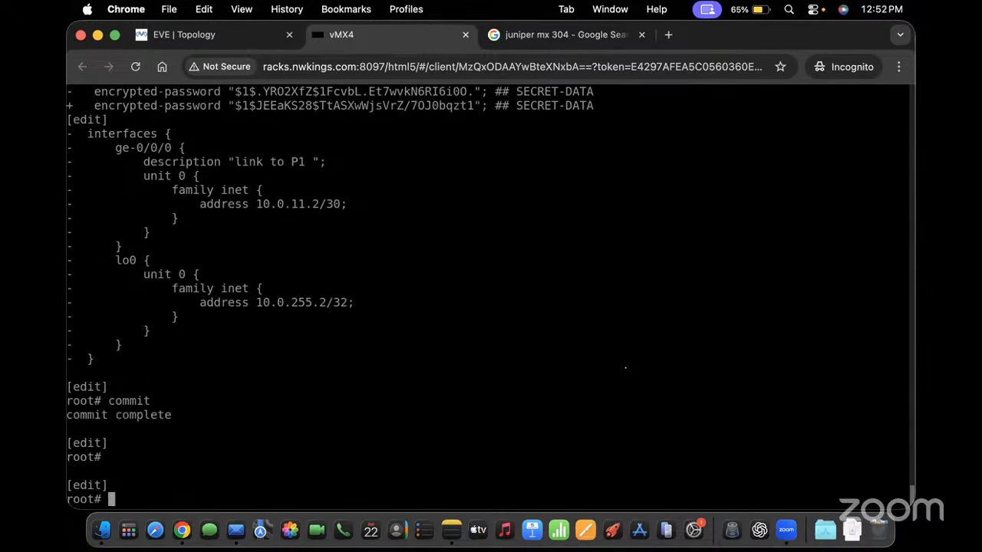
# Show the ge-0/0/0 configuration in set format
pyautogui.write('show interfaces ge')
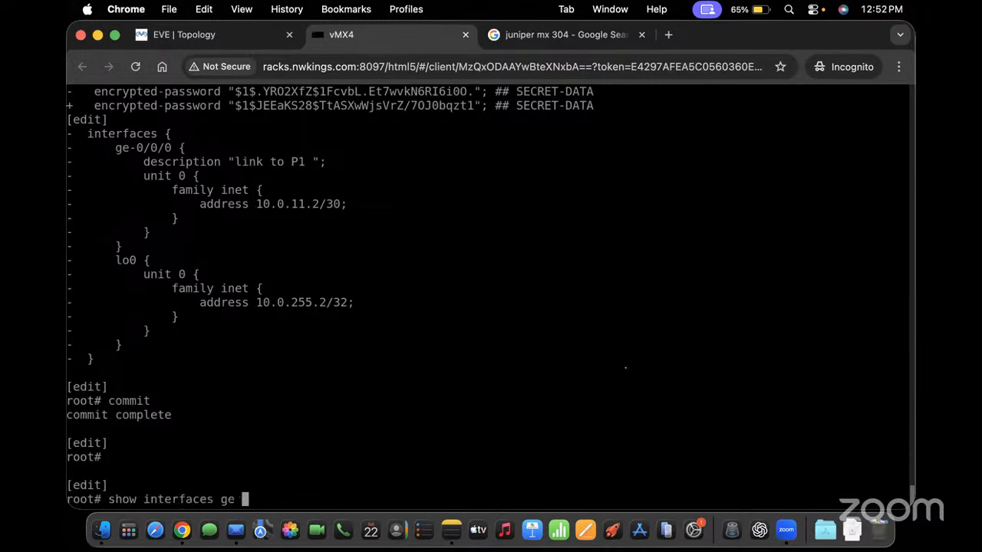
pyautogui.write('0/0')
pyautogui.press('BackSpace')
pyautogui.press('BackSpace')
pyautogui.press('BackSpace')
pyautogui.write('-0/0/0 }di')
pyautogui.press('BackSpace')
pyautogui.press('BackSpace')
pyautogui.press('BackSpace')
pyautogui.write('| ds')
pyautogui.press('BackSpace')
pyautogui.write('isplay set')
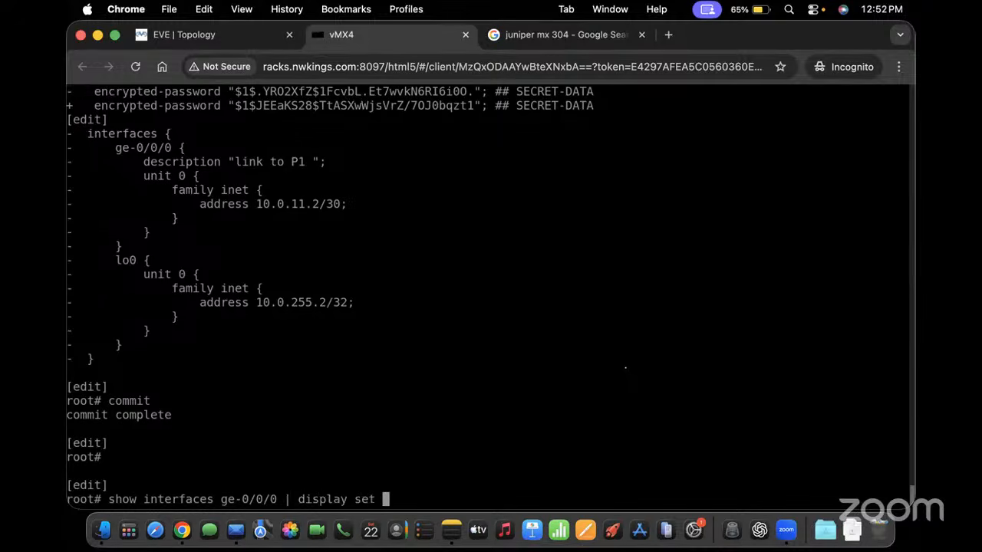
pyautogui.press('Return')
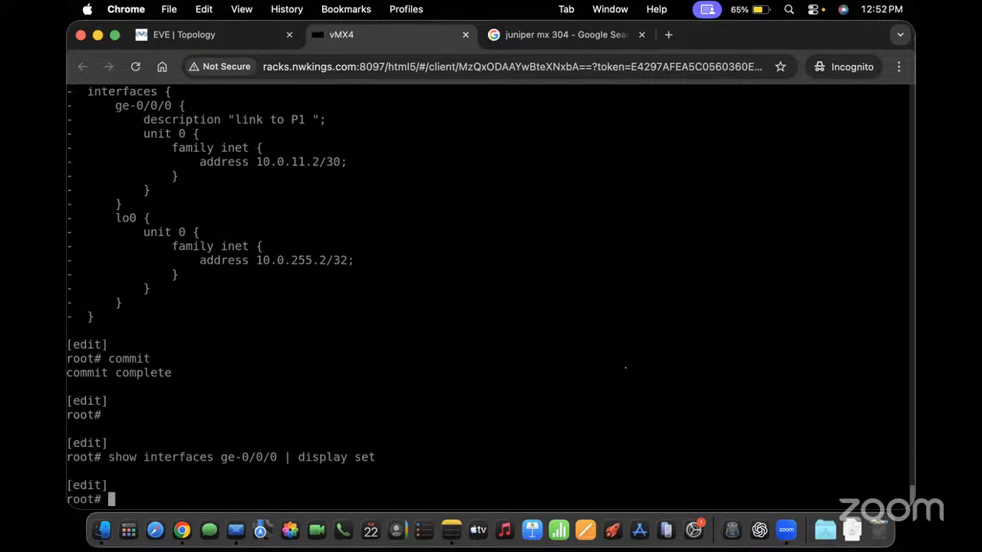
# Compare the current configuration against rollbacks 2 and 3
pyautogui.write('show | comrol')
pyautogui.press('Return')
pyautogui.press('BackSpace')
pyautogui.press('BackSpace')
pyautogui.press('BackSpace')
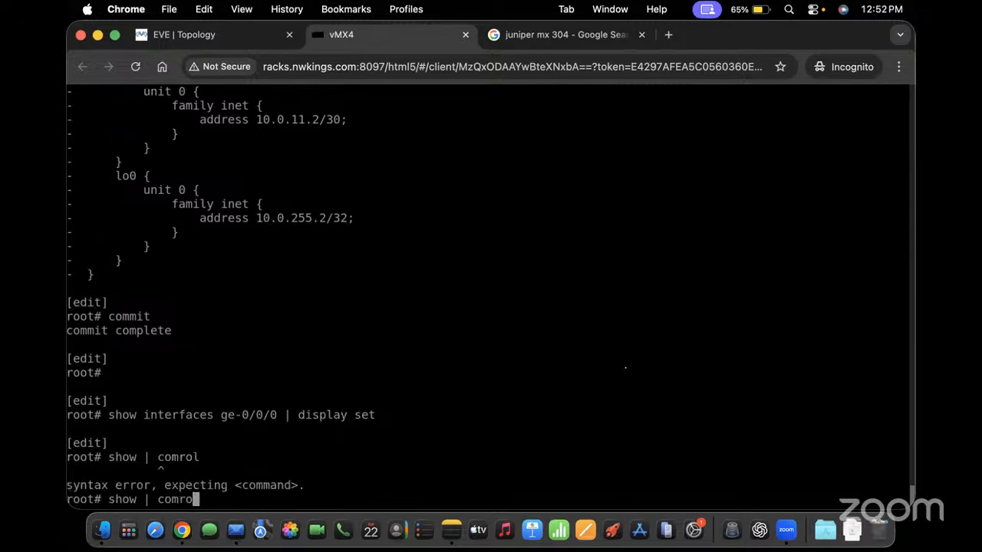
pyautogui.write('pare rollback 2')
pyautogui.press('Return')
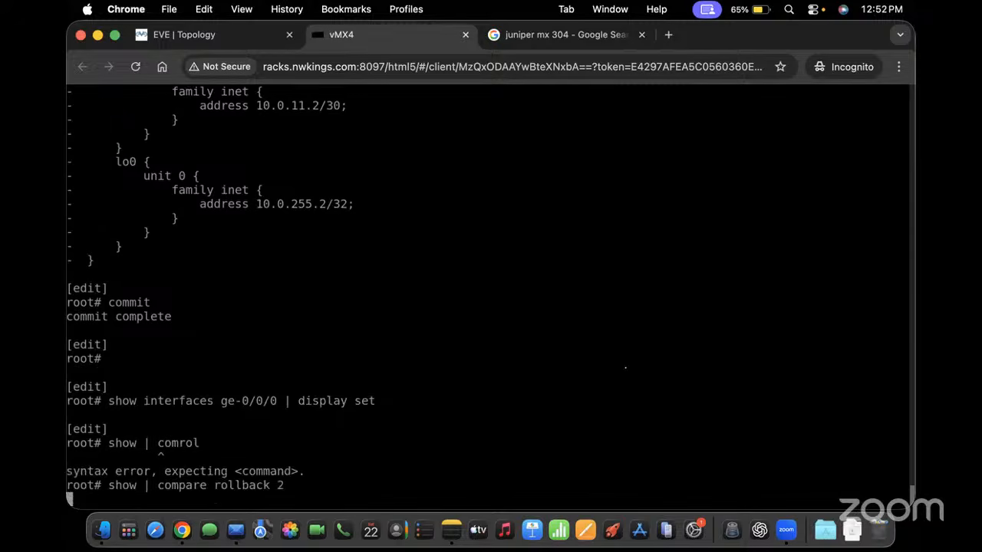
pyautogui.press('space')
pyautogui.press('Up')
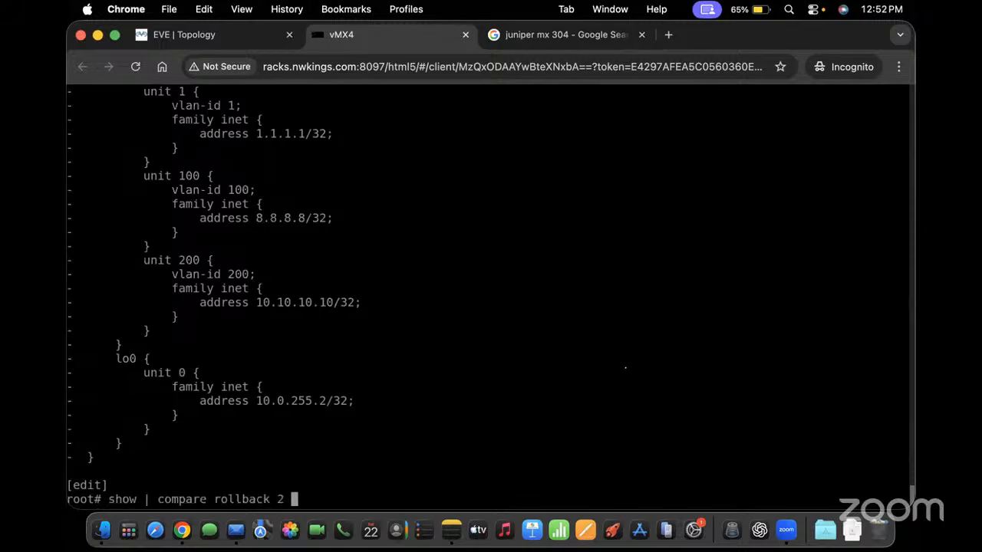
pyautogui.press('BackSpace')
pyautogui.write('3')
pyautogui.press('Return')
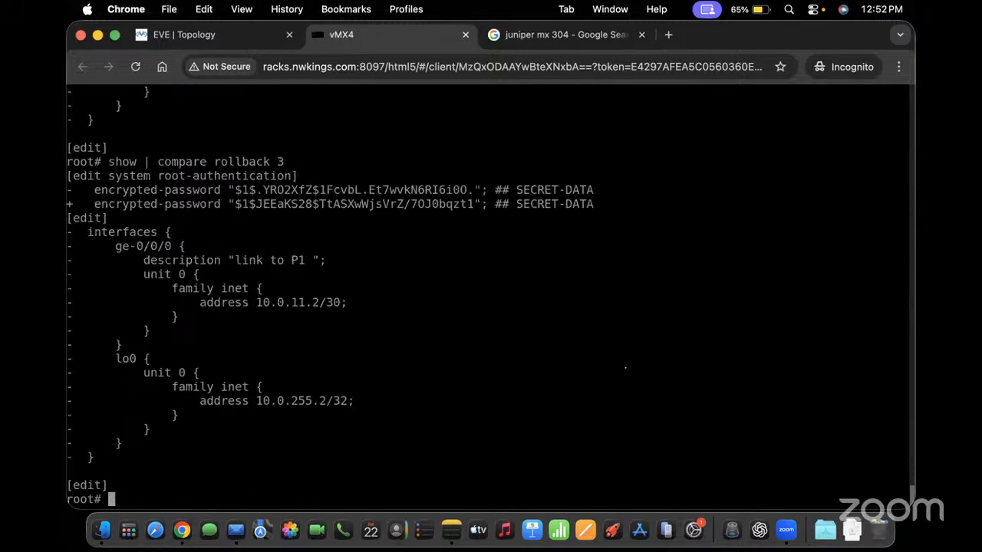
# Load and commit rollback 3, confirming ge-0/0/0 shows 'link to P1' and 10.0.11.2/30
pyautogui.write('rollback 3')
pyautogui.press('Return')
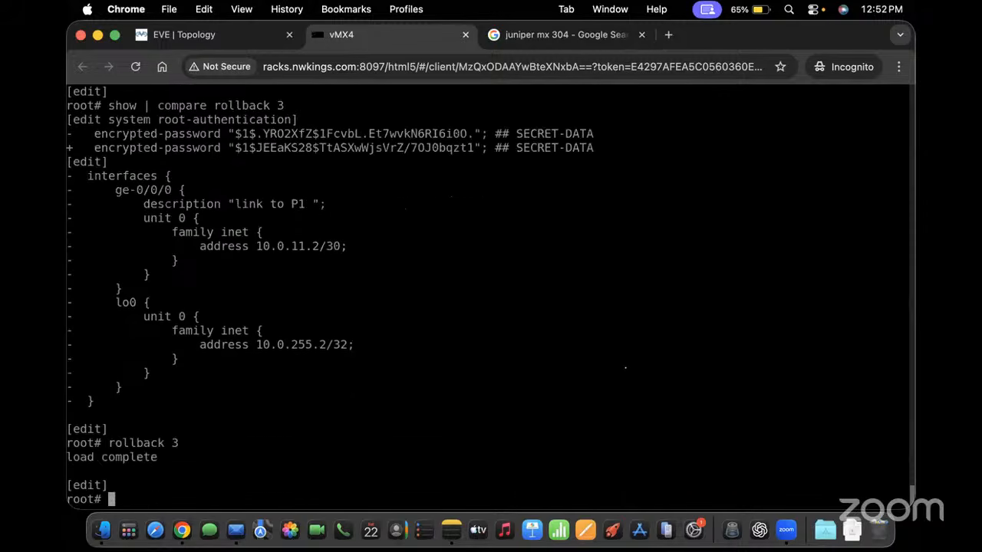
pyautogui.write('commit')
pyautogui.press('Return')
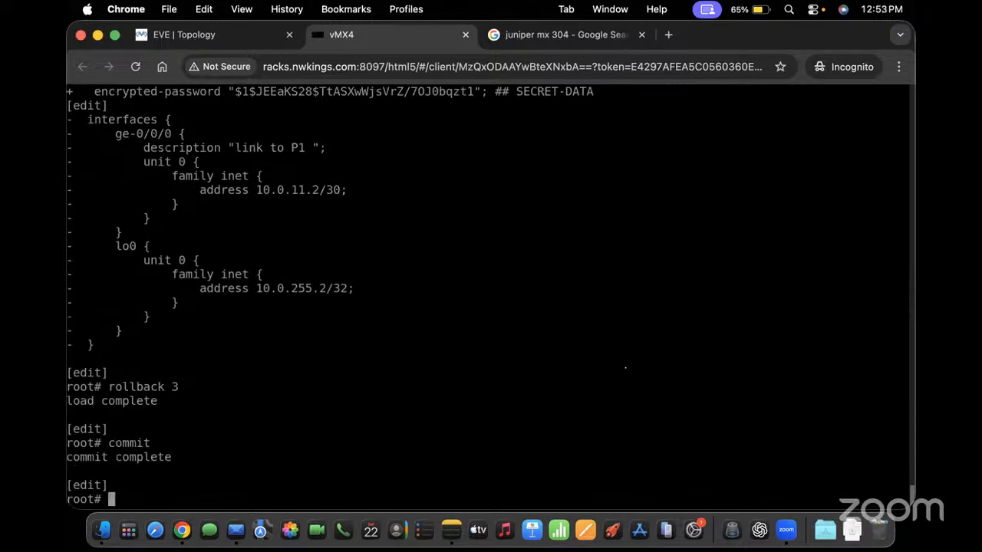
pyautogui.write('show interfaces ge-0/0/0 ')
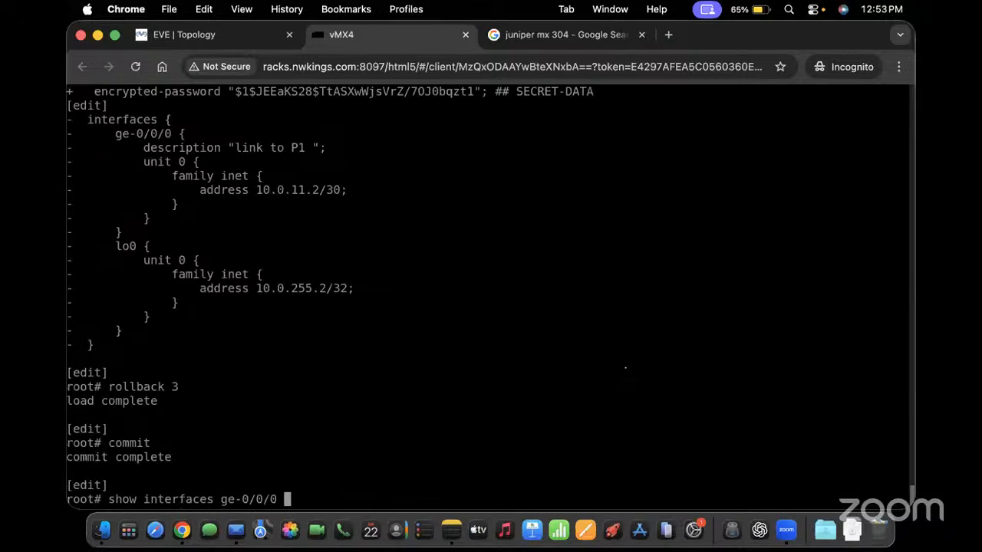
pyautogui.write('| display set')
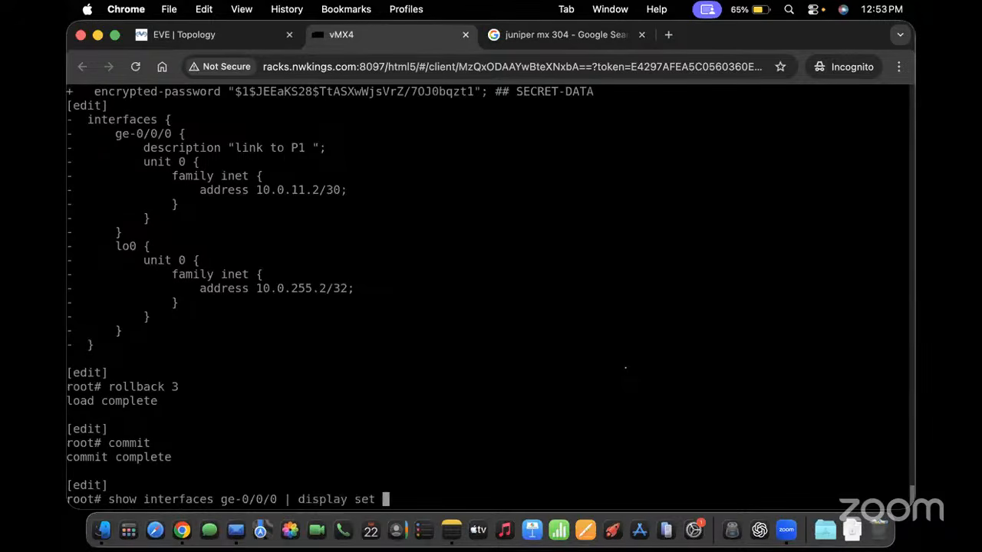
pyautogui.press('Return')
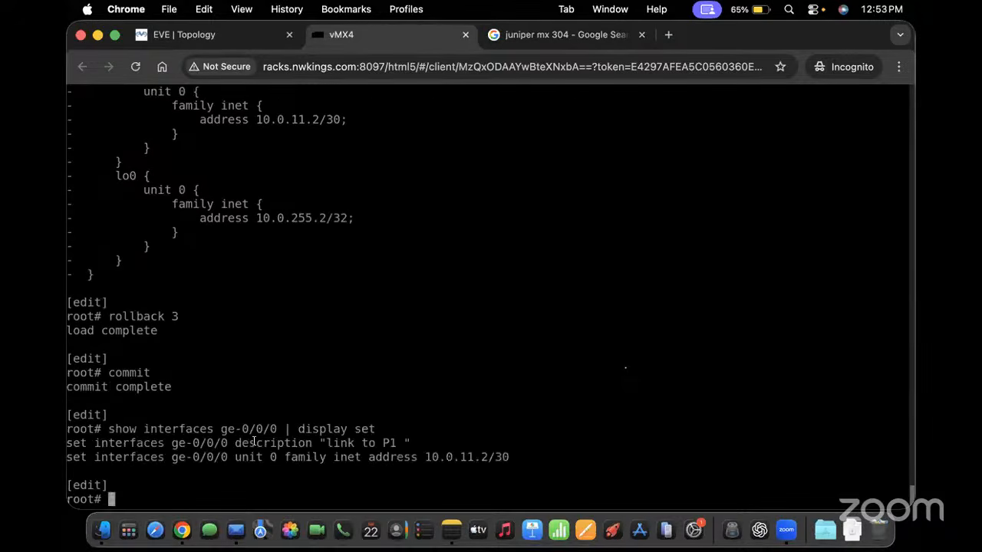
pyautogui.moveTo(248, 444); pyautogui.dragTo(365, 444)
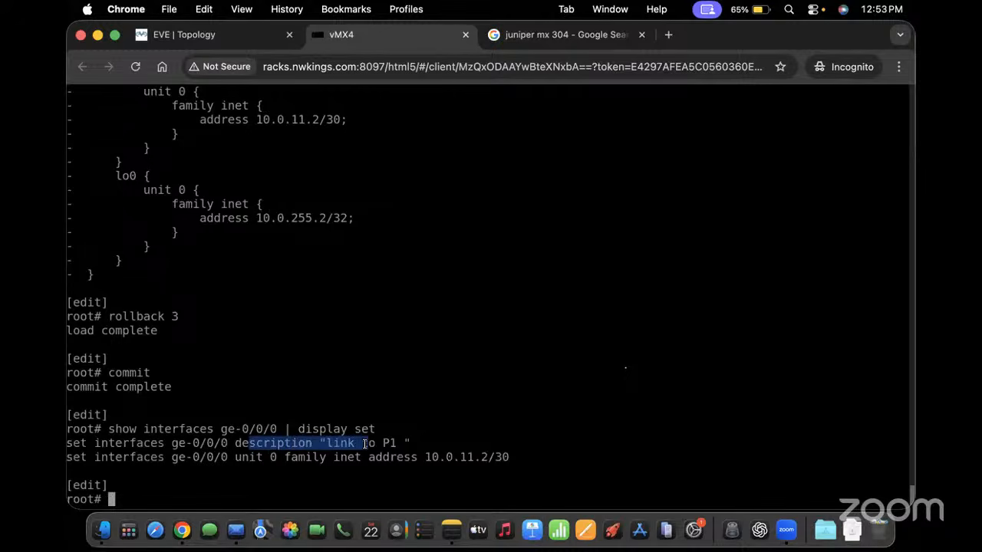
# Give lo0.0 the address 10.0.255.2/32 and commit it
pyautogui.write('set interfaces ')
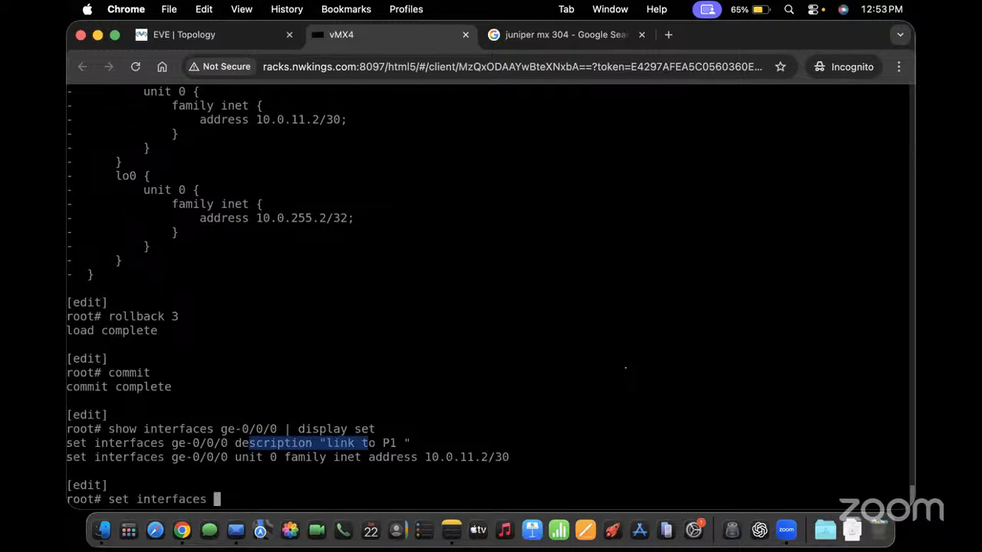
pyautogui.write('lo0.0 family inet address ')
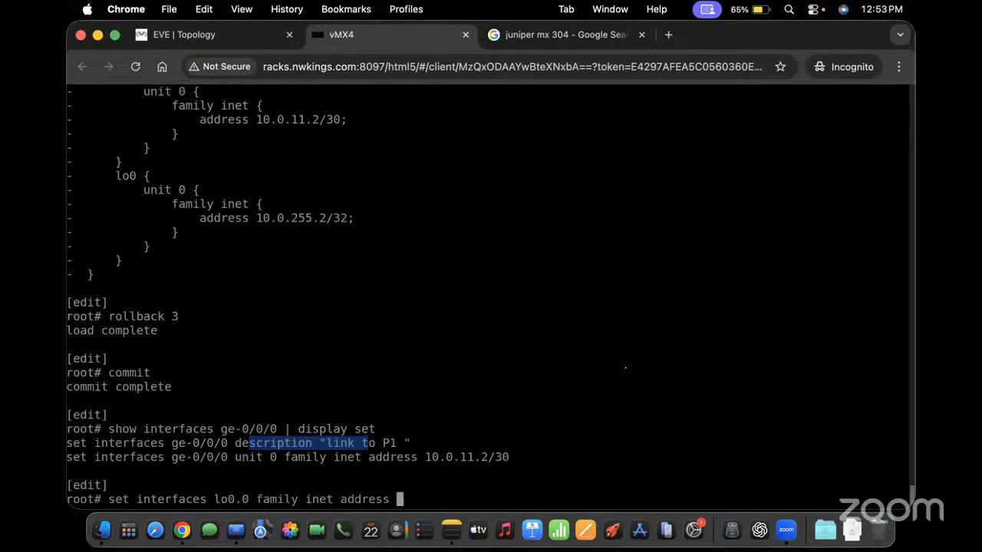
pyautogui.write('10.0.255.2')
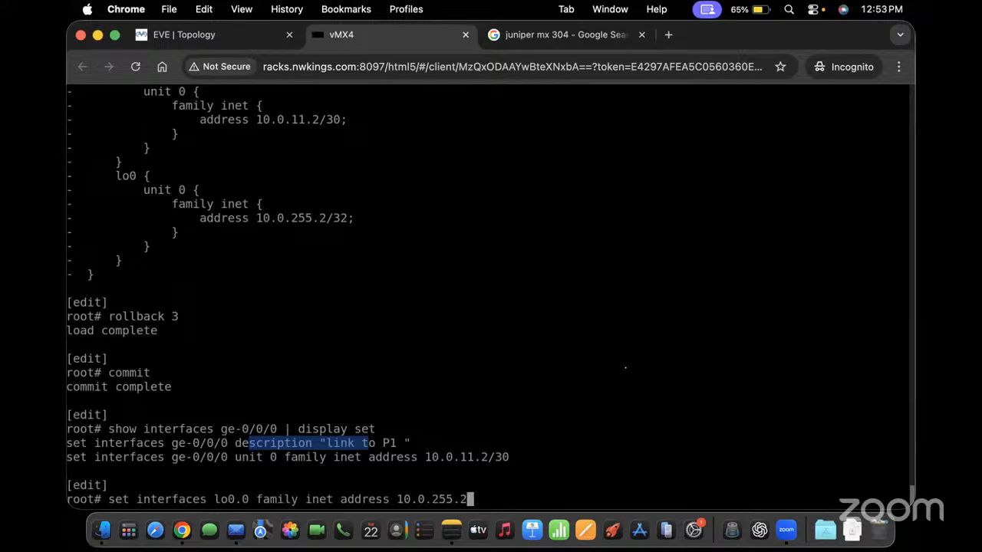
pyautogui.write('/32')
pyautogui.press('Return')
pyautogui.write('commit')
pyautogui.press('Return')
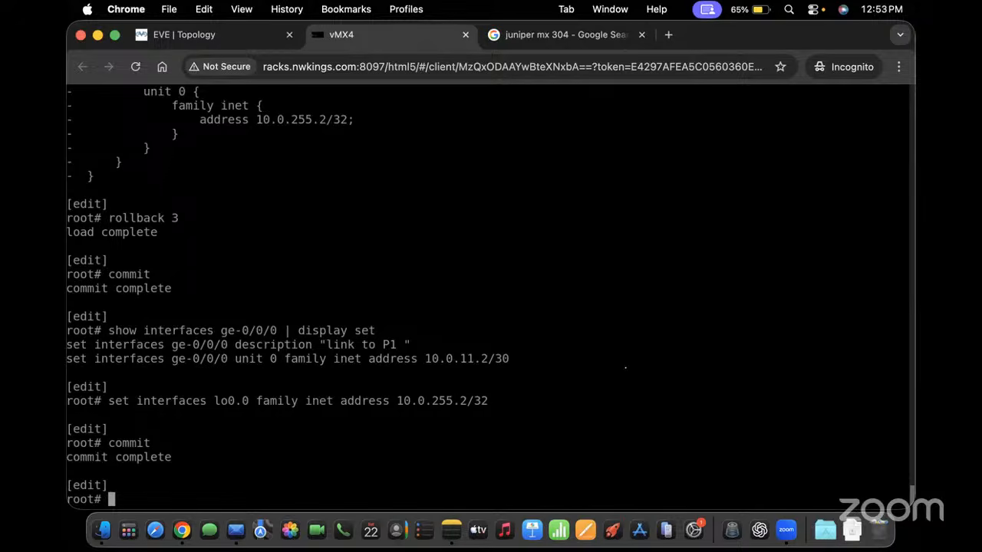
# Enable family iso on ge-0/0/0 unit 0
pyautogui.press('Up')
pyautogui.press('Down')
pyautogui.write('set interfaces ge-0/0/0 ')
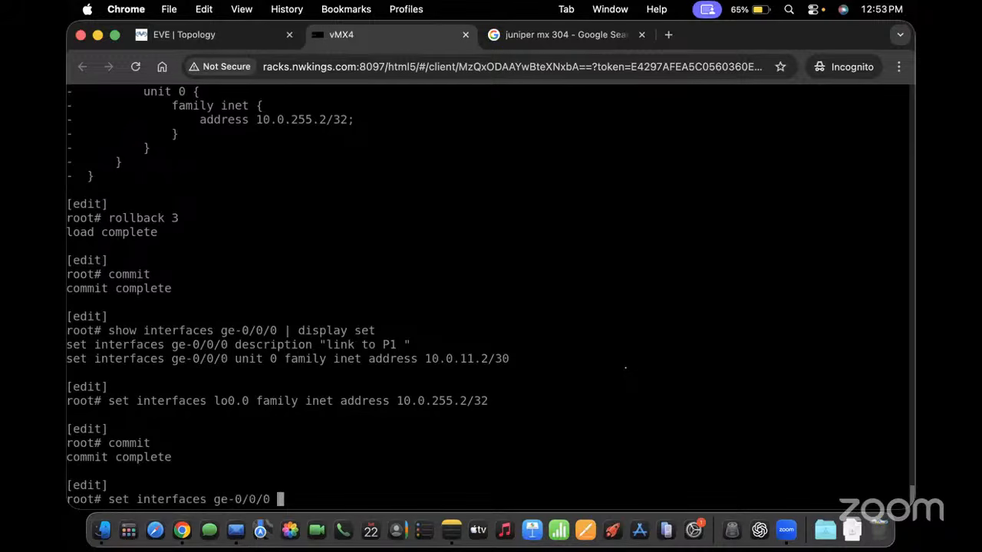
pyautogui.write('unit 0 family ')
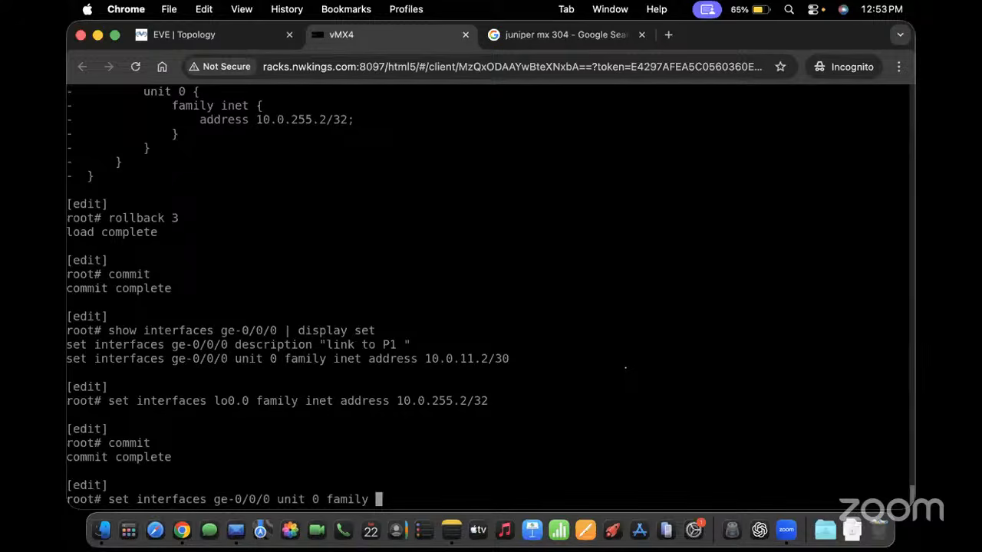
pyautogui.write('iso')
pyautogui.press('Return')
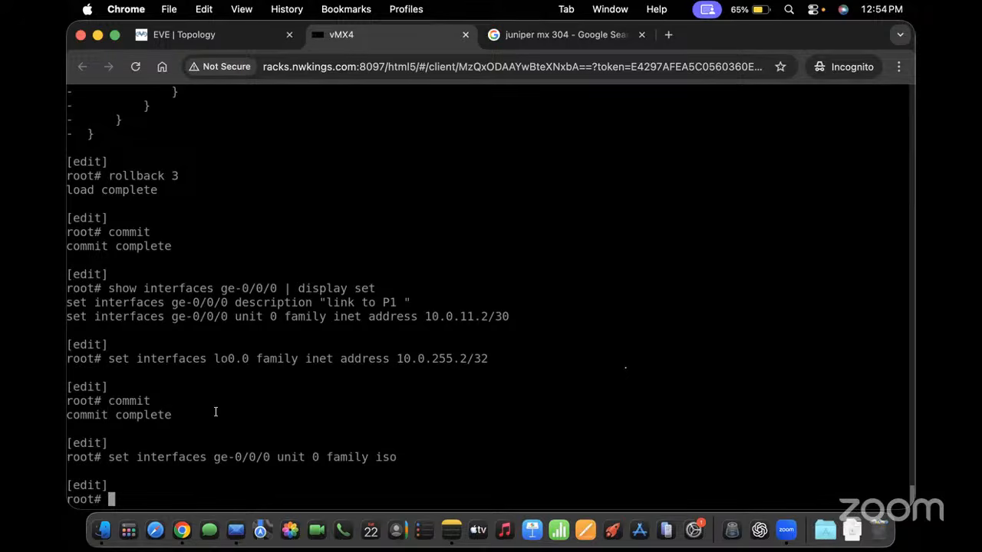
# Clear the stray partial commands 'et' and 'etint' from the prompt
pyautogui.write('et')
pyautogui.press('Return')
pyautogui.write('etint')
pyautogui.press('Return')
pyautogui.press('Up')
pyautogui.press('BackSpace')
pyautogui.press('BackSpace')
pyautogui.press('BackSpace')
pyautogui.press('BackSpace')
pyautogui.press('BackSpace')
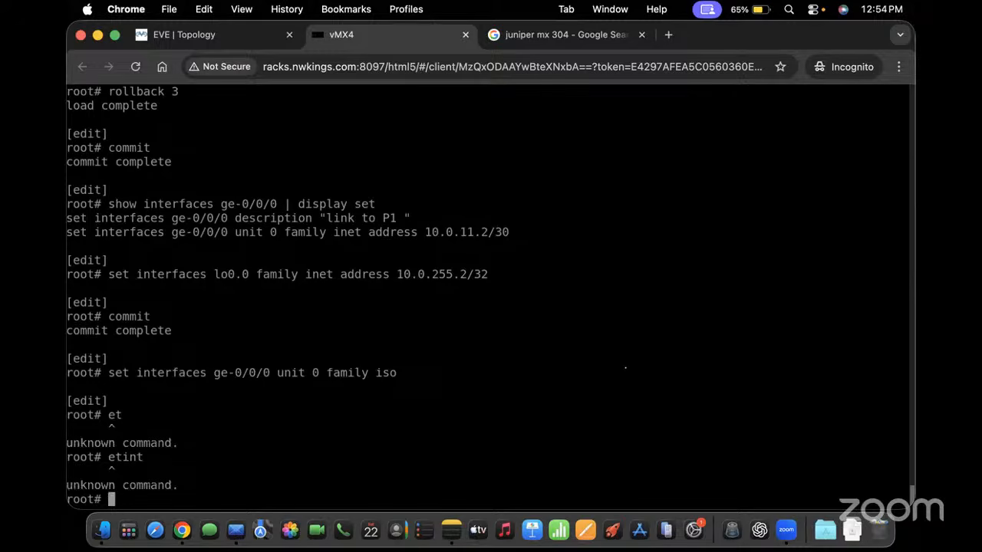
# Enter ISO NET 49.0010.0000.0255.0002.00 on lo0.0, deriving the system ID from 10.0.255.2
pyautogui.write('set interfaces')
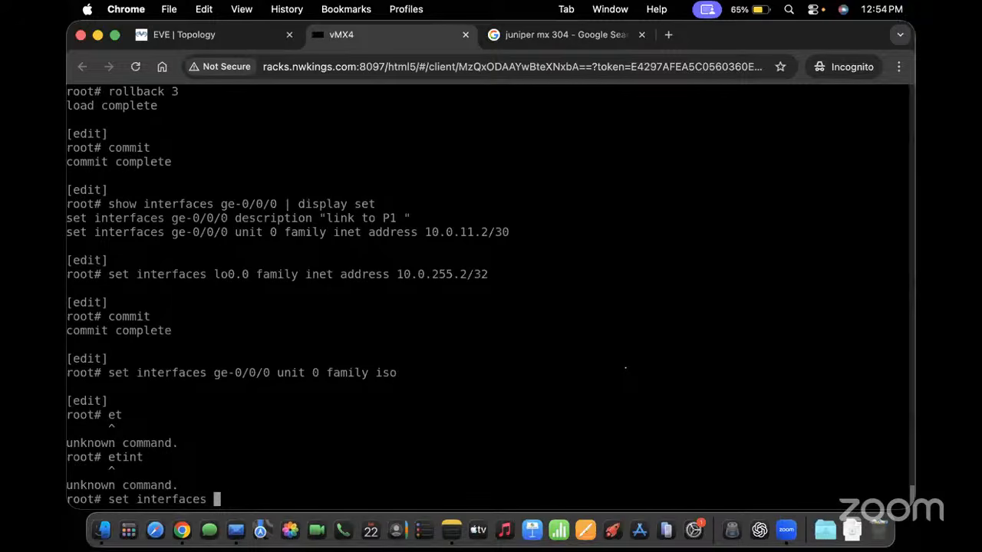
pyautogui.write('lo0.0 family ')
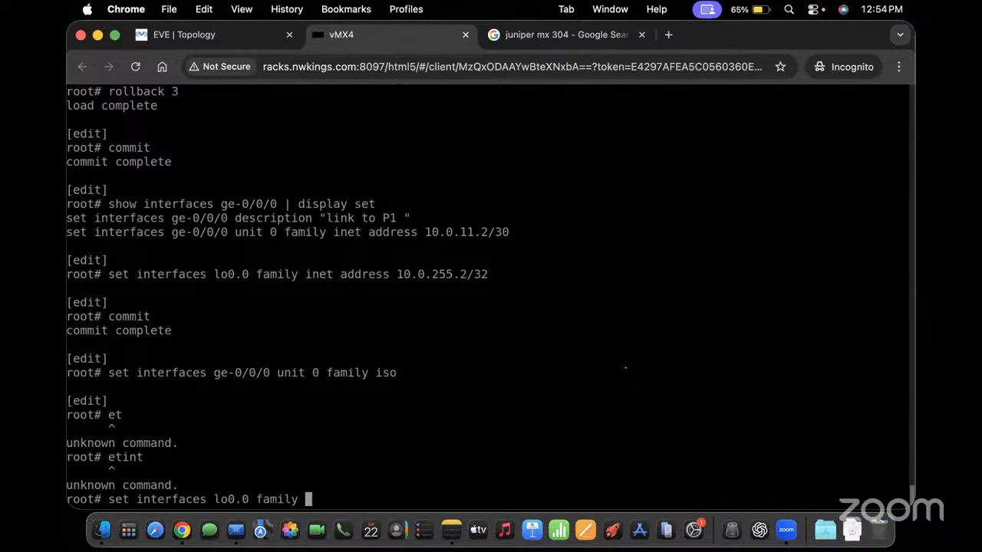
pyautogui.write('iso 49.0')
pyautogui.write('01.')
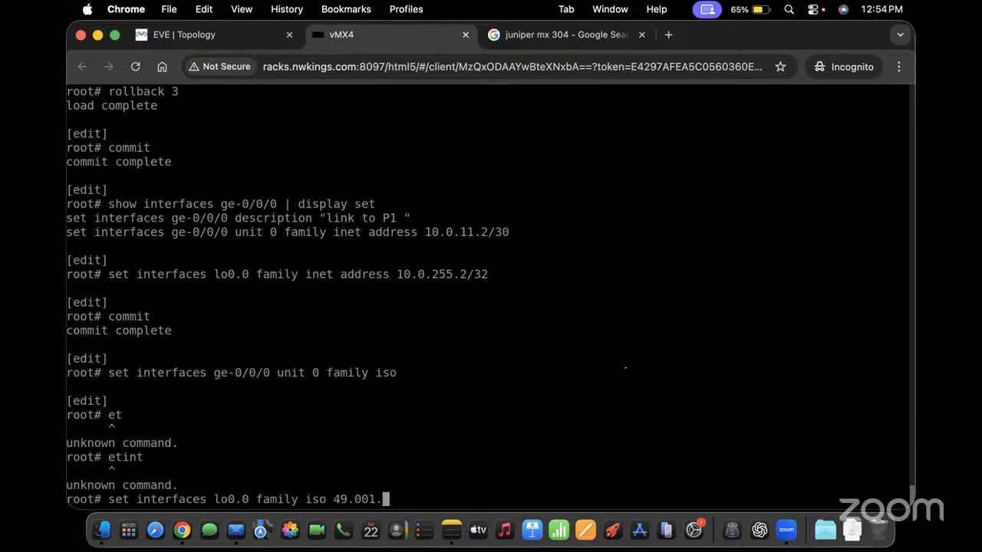
pyautogui.press('BackSpace')
pyautogui.write('0')
pyautogui.moveTo(340, 498); pyautogui.dragTo(381, 499)
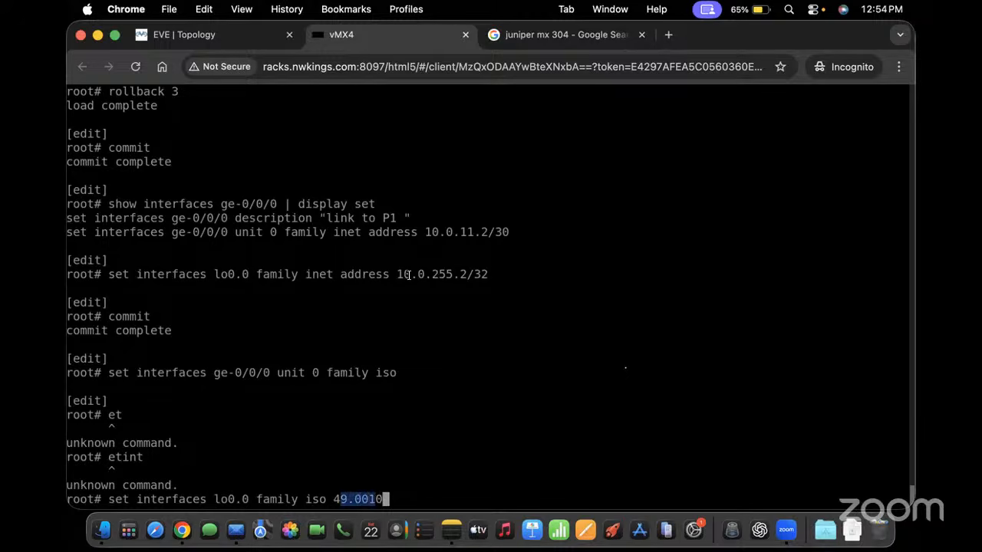
pyautogui.moveTo(404, 274); pyautogui.dragTo(488, 273)
pyautogui.click(406, 468)
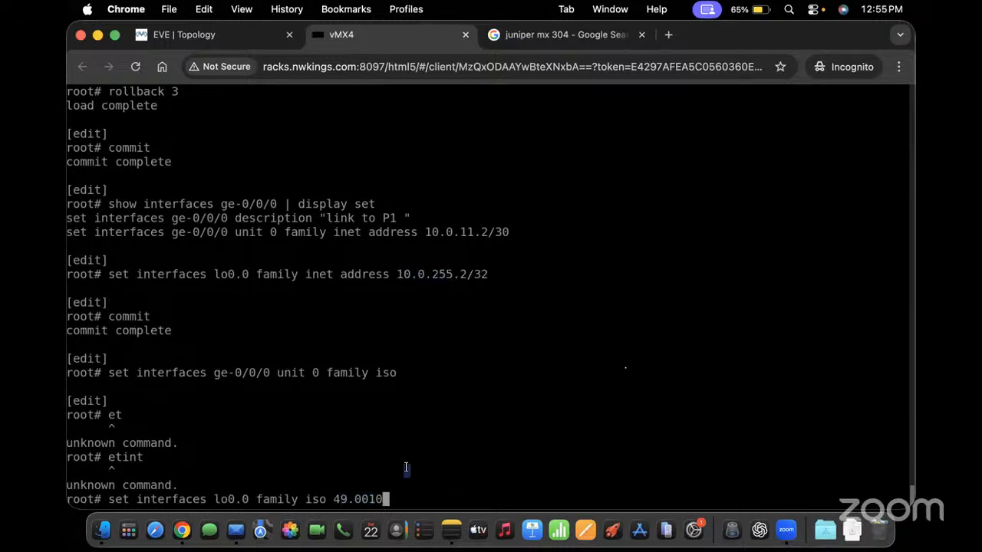
pyautogui.write('.0000')
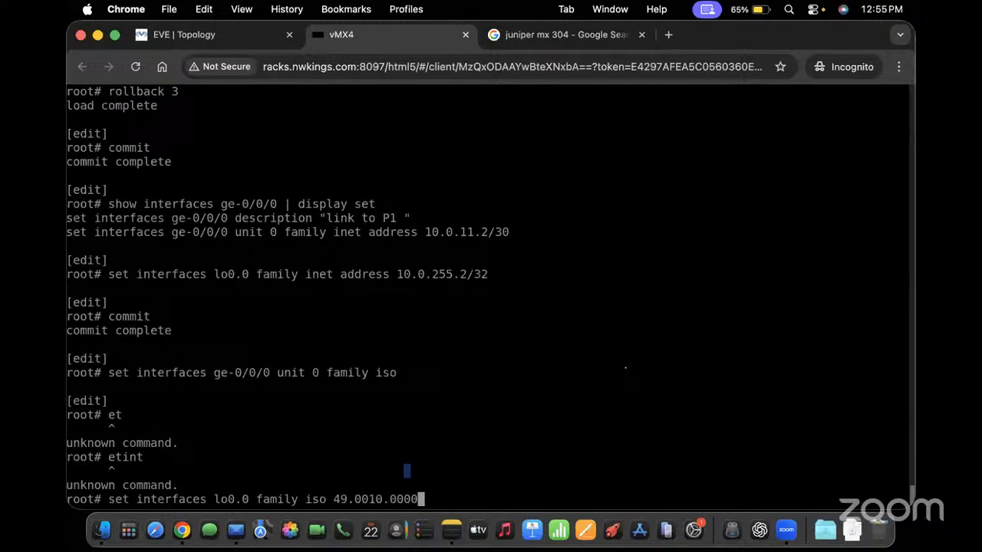
pyautogui.write('.0255')
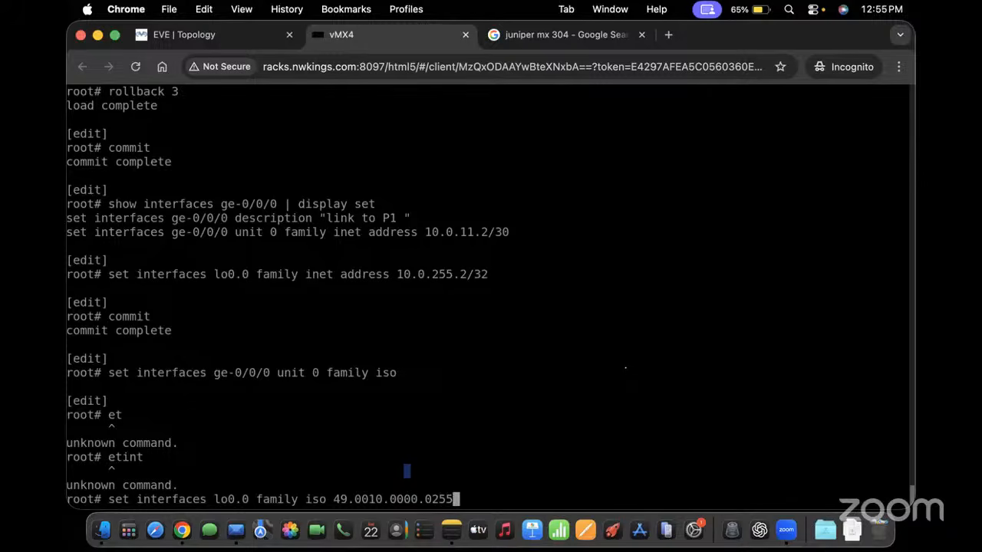
pyautogui.write('.0002.00')
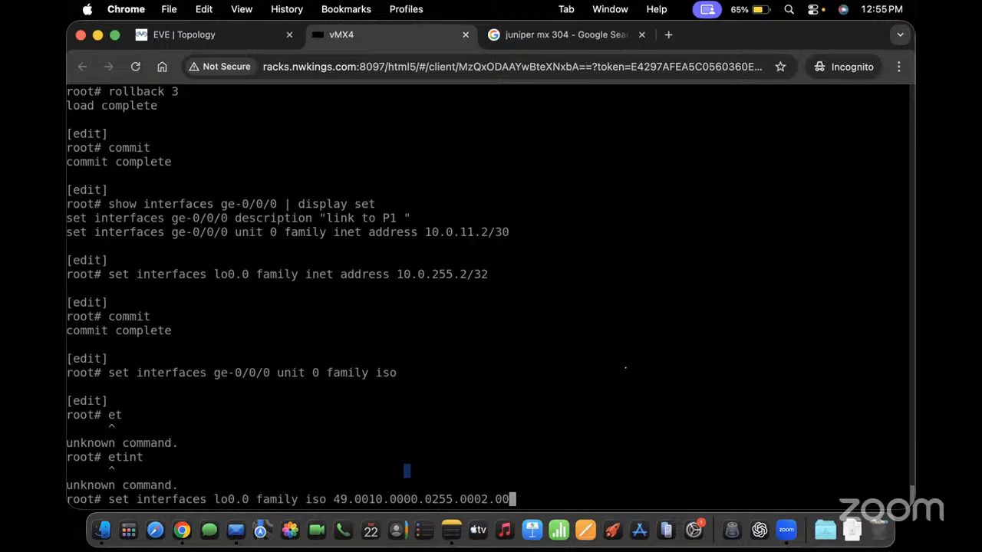
pyautogui.press('Return')
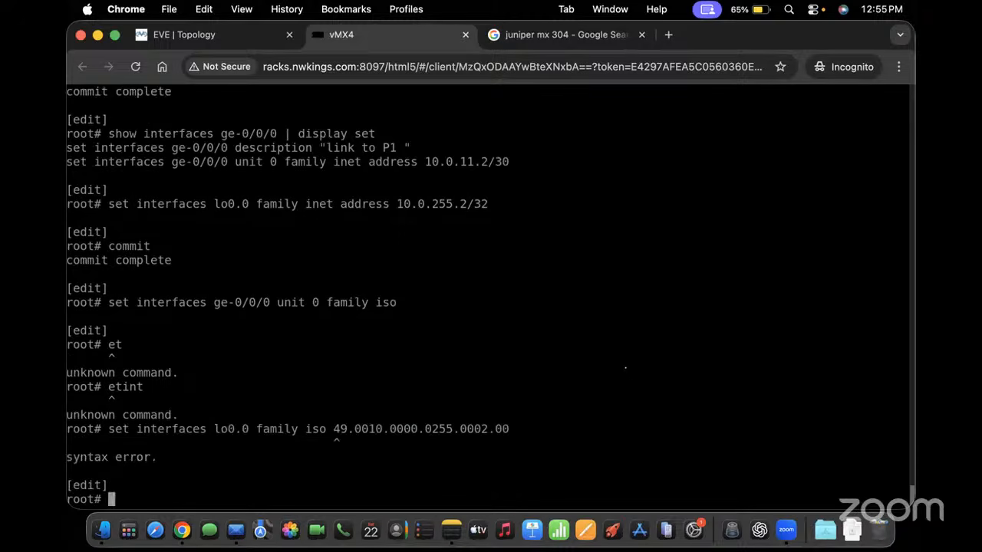
# Fix the rejected command by inserting the 'address' keyword before the NET
pyautogui.press('Up')
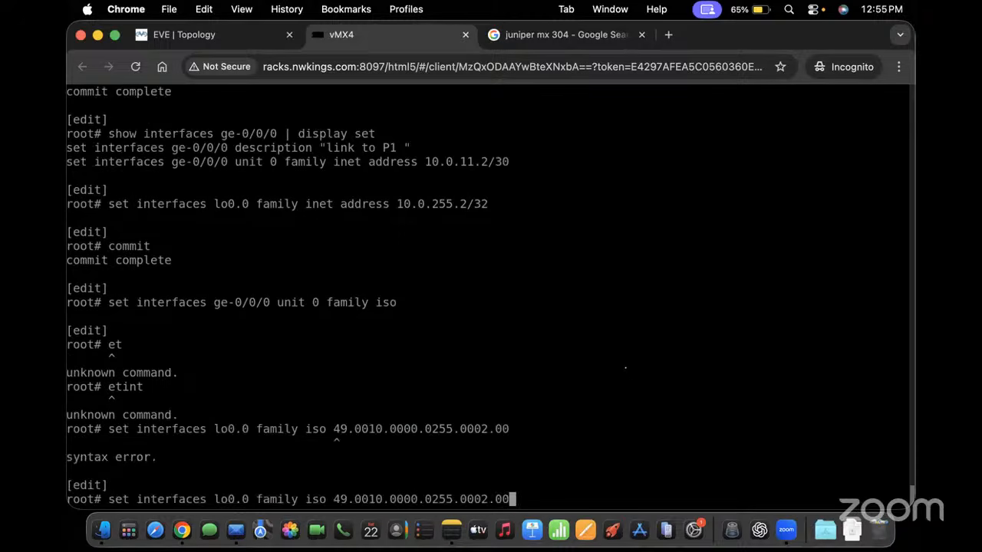
pyautogui.press('Left')
pyautogui.press('Left')
pyautogui.press('Left')
pyautogui.press('Left')
pyautogui.press('Left')
pyautogui.press('Left')
pyautogui.press('Left')
pyautogui.press('Left')
pyautogui.press('Left')
pyautogui.press('Left')
pyautogui.press('Left')
pyautogui.press('Left')
pyautogui.press('Left')
pyautogui.press('Left')
pyautogui.press('Left')
pyautogui.press('Left')
pyautogui.press('Left')
pyautogui.press('Left')
pyautogui.press('Left')
pyautogui.press('Left')
pyautogui.press('Left')
pyautogui.press('Left')
pyautogui.press('Left')
pyautogui.press('Left')
pyautogui.press('Left')
pyautogui.write('address')
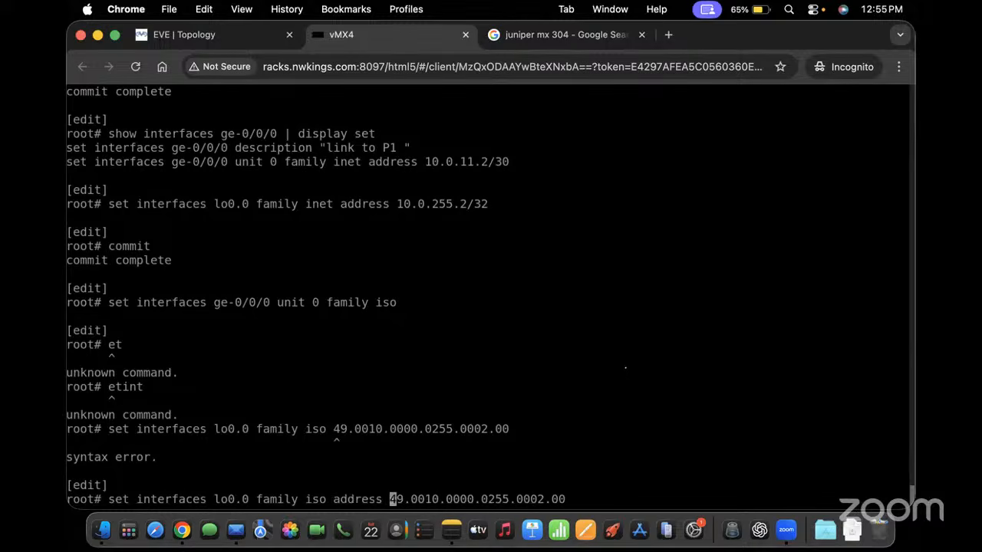
pyautogui.press('Return')
pyautogui.press('Return')
pyautogui.press('Return')
pyautogui.press('Return')
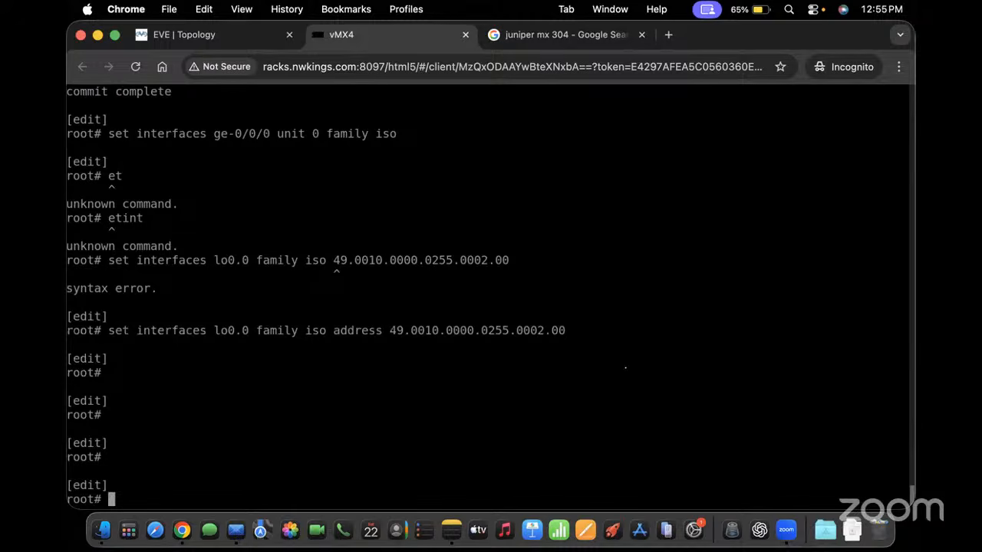
# Add IS-IS interfaces ge-0/0/0.0 as point-to-point and lo0.0 as passive
pyautogui.write('set protocols is')
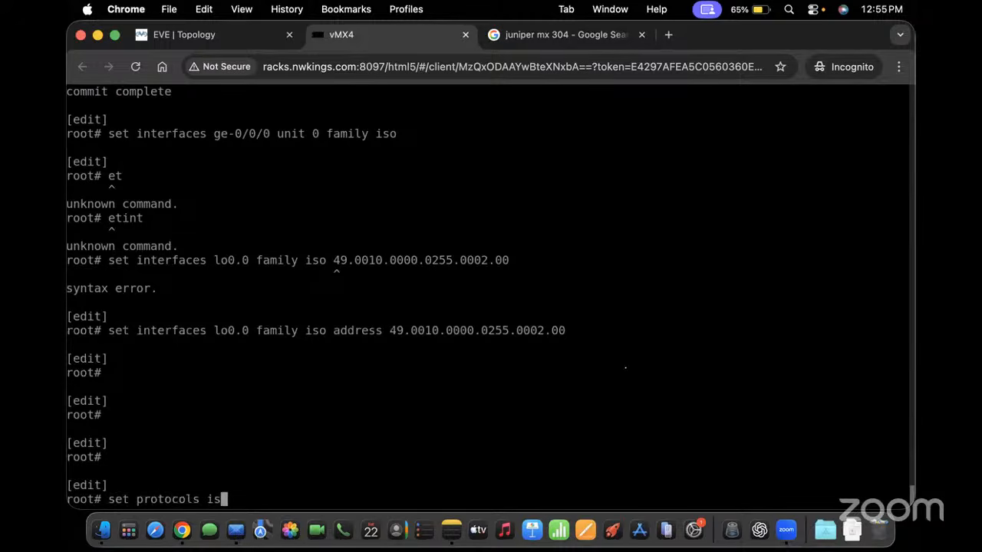
pyautogui.write('is interface ge-0')
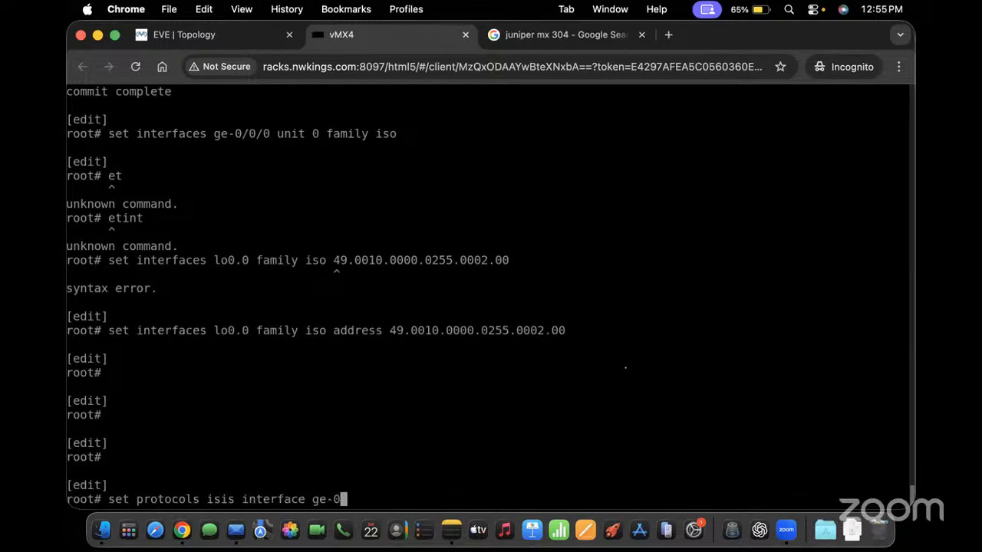
pyautogui.write('/0/0')
pyautogui.press('BackSpace')
pyautogui.write('.0 point-to-point')
pyautogui.press('Return')
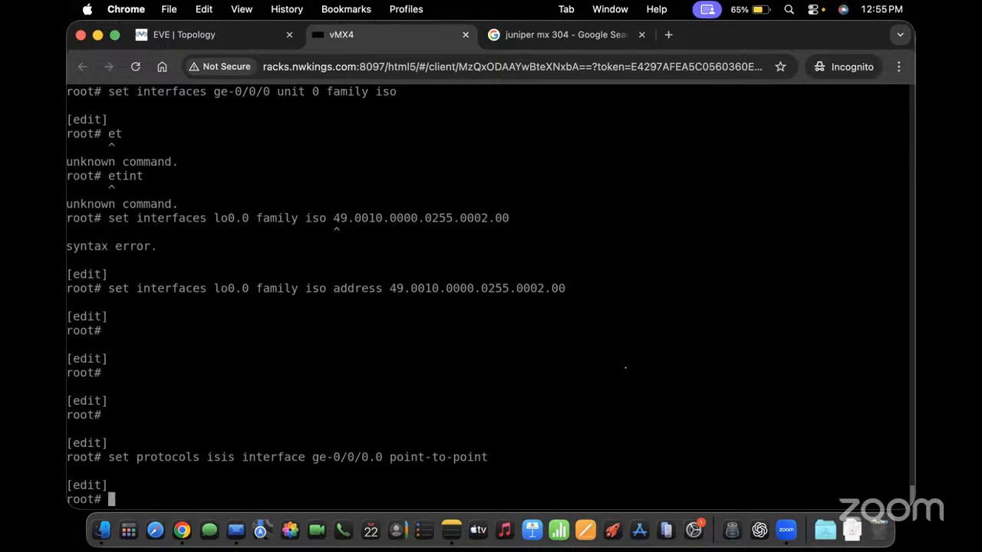
pyautogui.press('Up')
pyautogui.press('BackSpace')
pyautogui.press('BackSpace')
pyautogui.press('BackSpace')
pyautogui.press('BackSpace')
pyautogui.press('BackSpace')
pyautogui.press('BackSpace')
pyautogui.press('BackSpace')
pyautogui.press('BackSpace')
pyautogui.press('BackSpace')
pyautogui.press('BackSpace')
pyautogui.press('BackSpace')
pyautogui.press('BackSpace')
pyautogui.press('BackSpace')
pyautogui.press('BackSpace')
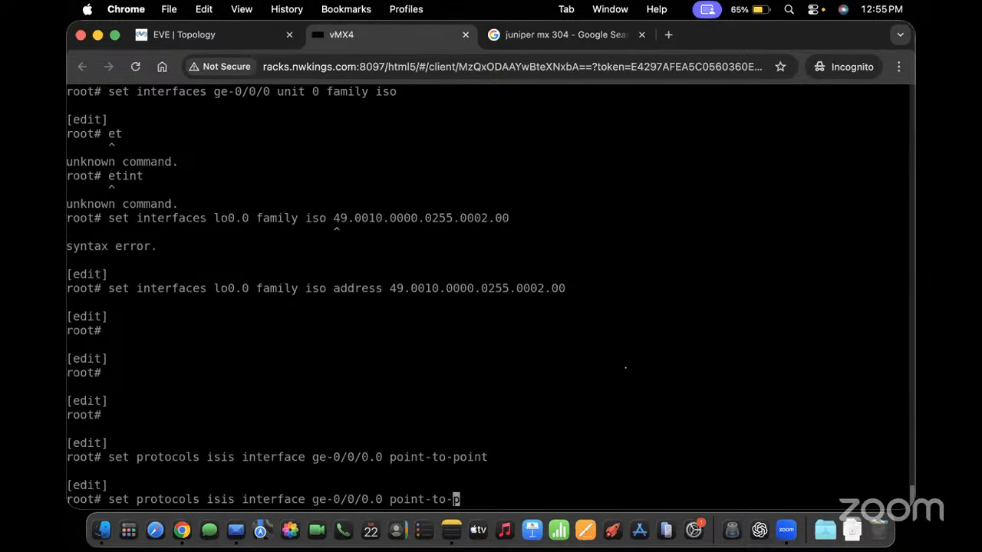
pyautogui.press('BackSpace')
pyautogui.press('BackSpace')
pyautogui.press('BackSpace')
pyautogui.press('BackSpace')
pyautogui.press('BackSpace')
pyautogui.press('BackSpace')
pyautogui.press('BackSpace')
pyautogui.press('BackSpace')
pyautogui.press('BackSpace')
pyautogui.press('BackSpace')
pyautogui.press('BackSpace')
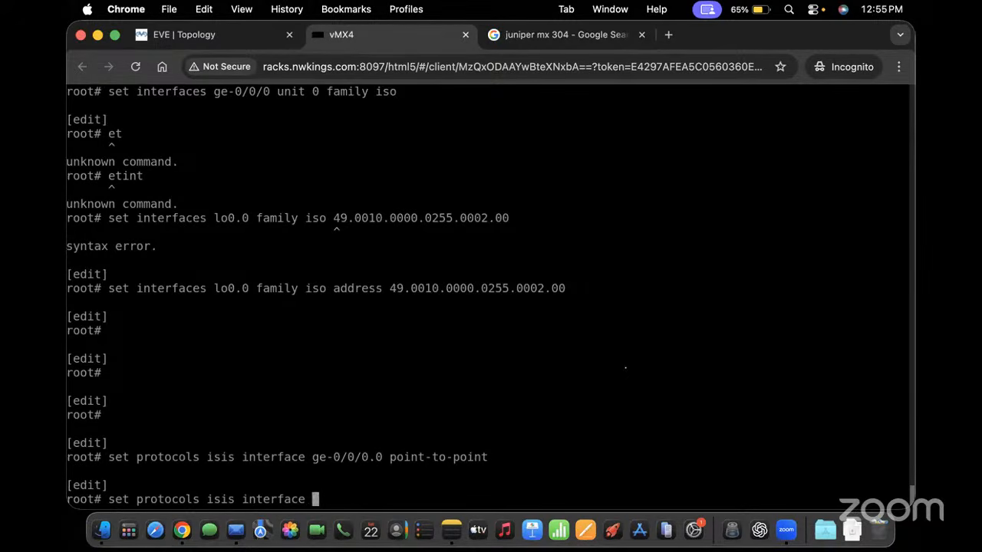
pyautogui.write('lo0.0 passive')
pyautogui.press('Return')
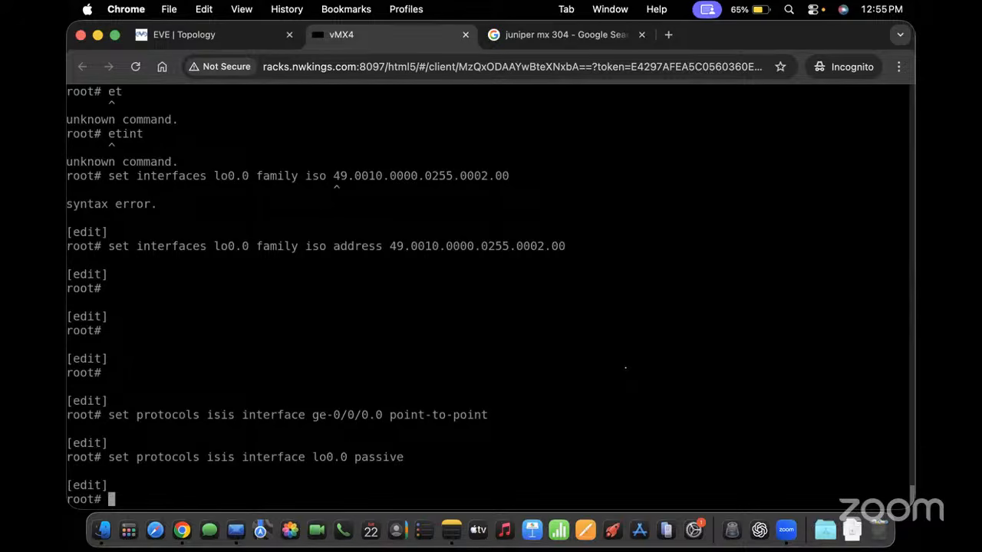
# Review the pending changes with 'show | compare' and commit them
pyautogui.write('show |compare')
pyautogui.press('Return')
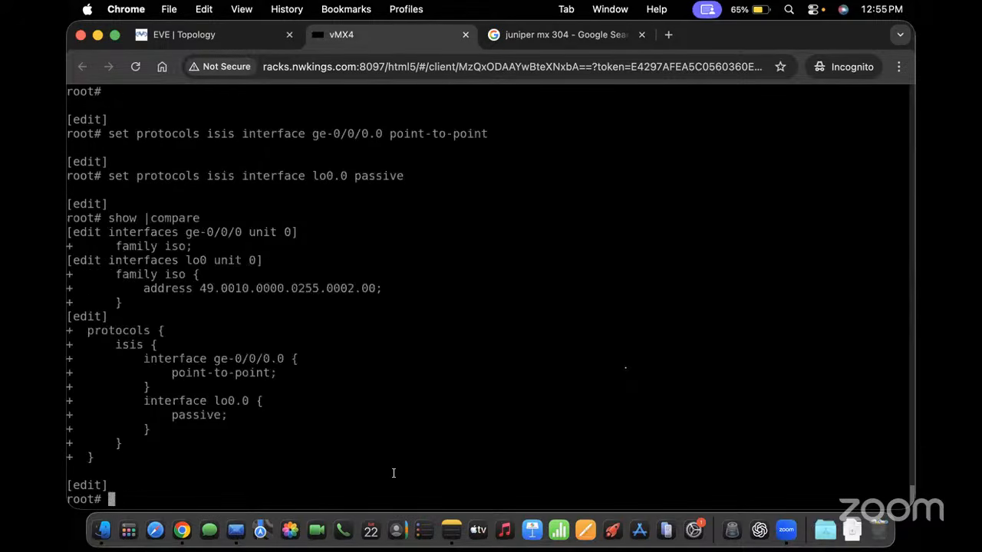
pyautogui.write('commit')
pyautogui.press('Return')
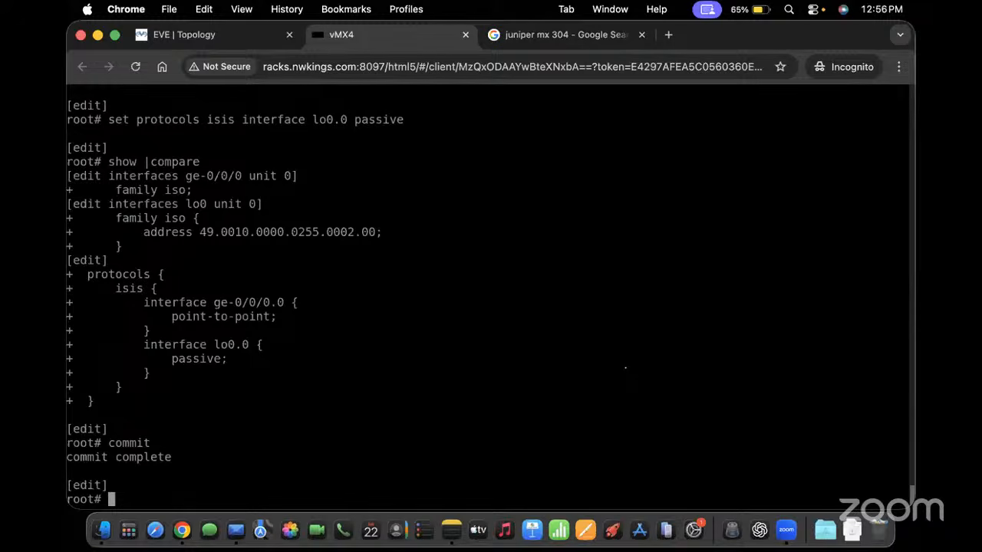
# Review differences with 'show | compare', validate with 'commit check', then commit
pyautogui.write('show }com')
pyautogui.press('Return')
pyautogui.press('BackSpace')
pyautogui.press('BackSpace')
pyautogui.press('BackSpace')
pyautogui.press('BackSpace')
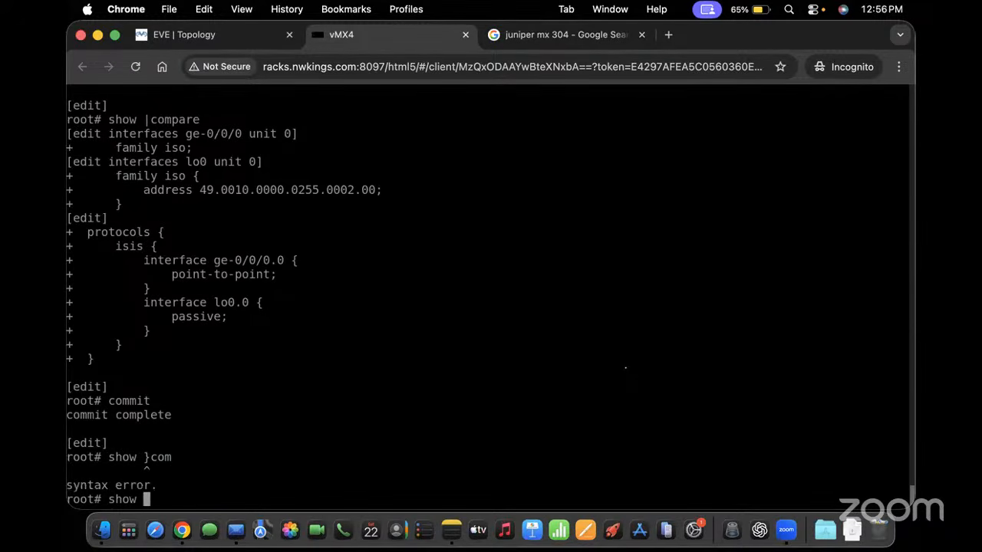
pyautogui.write('| compare')
pyautogui.press('Return')
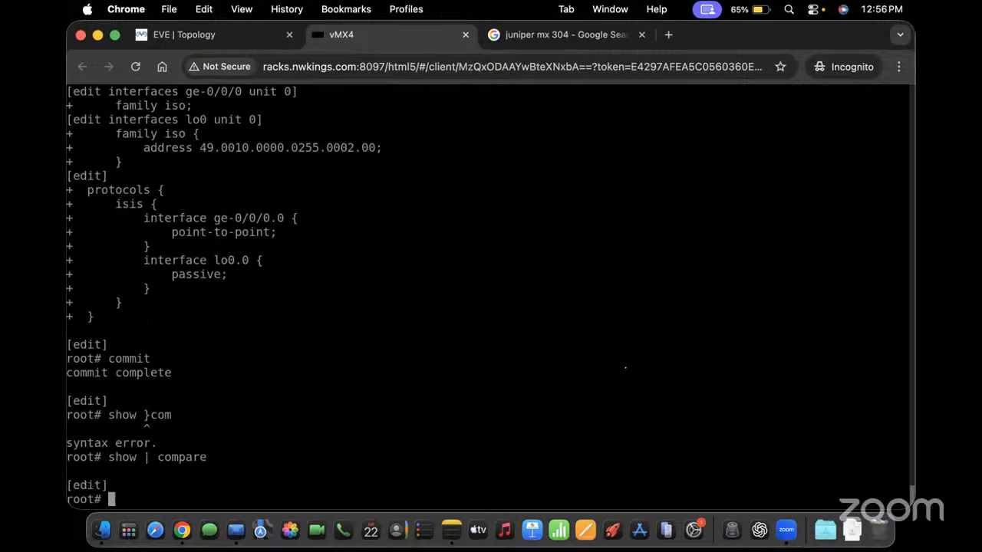
pyautogui.write('commit check')
pyautogui.press('Return')
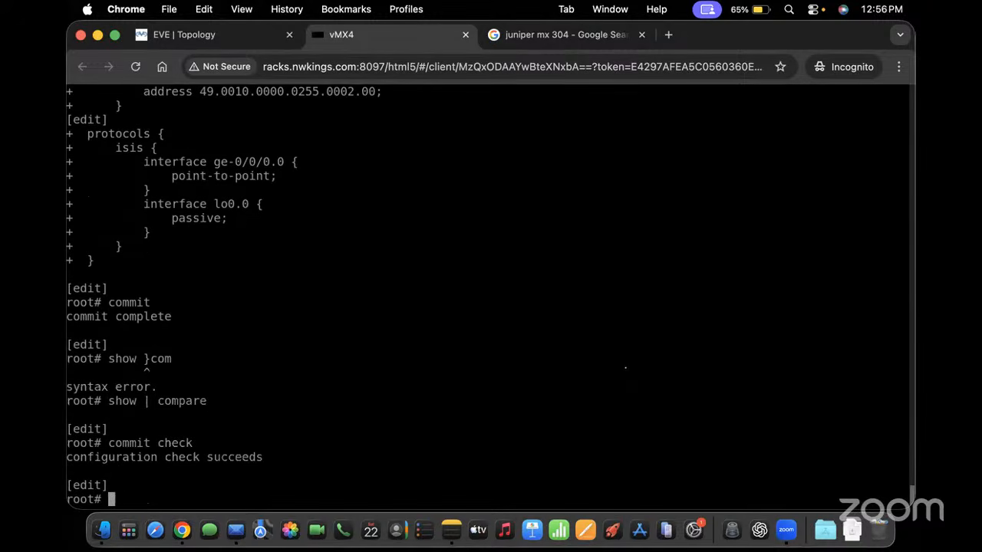
pyautogui.write('commit')
pyautogui.press('Return')
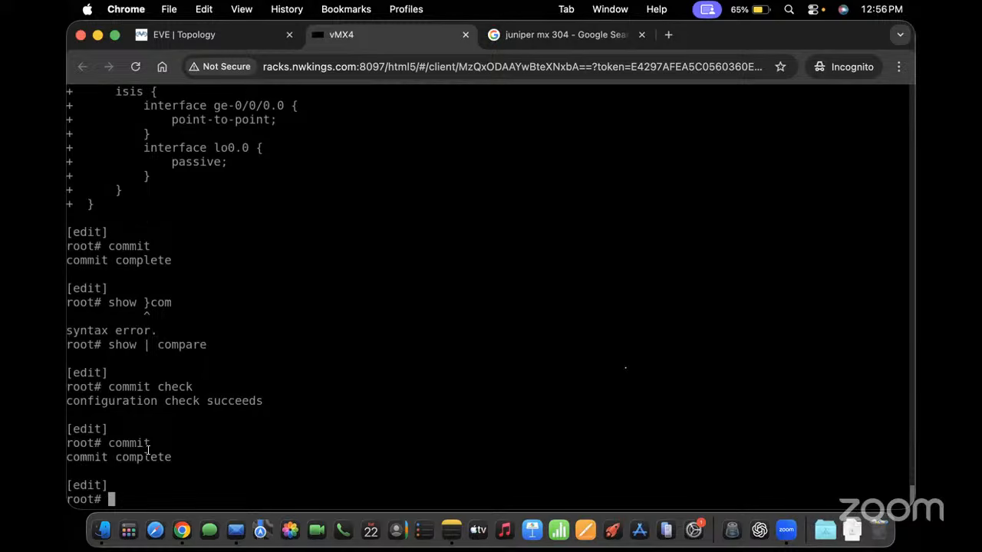
pyautogui.moveTo(169, 456); pyautogui.dragTo(69, 420)
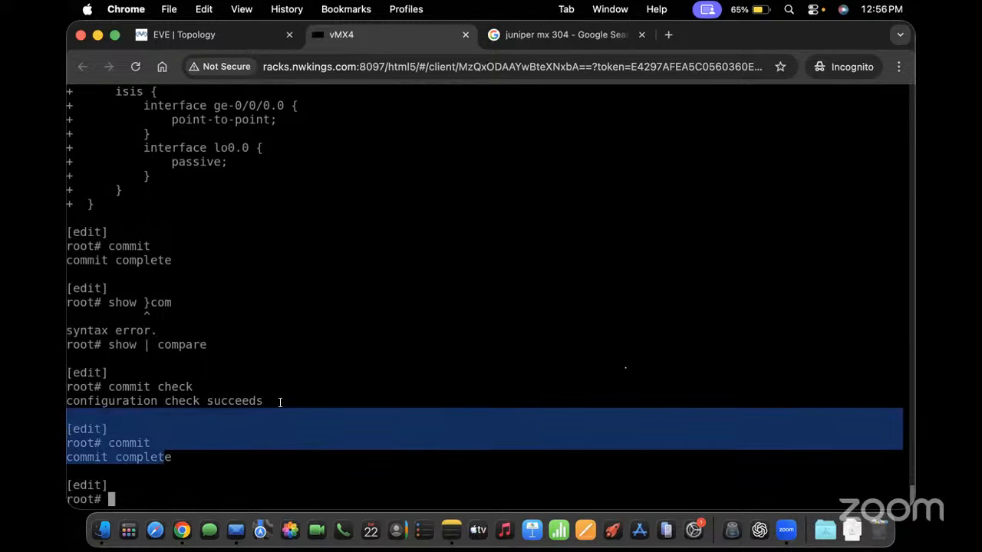
# Run 'commit confirmed 1', then make it permanent with a plain commit
pyautogui.write('commit con')
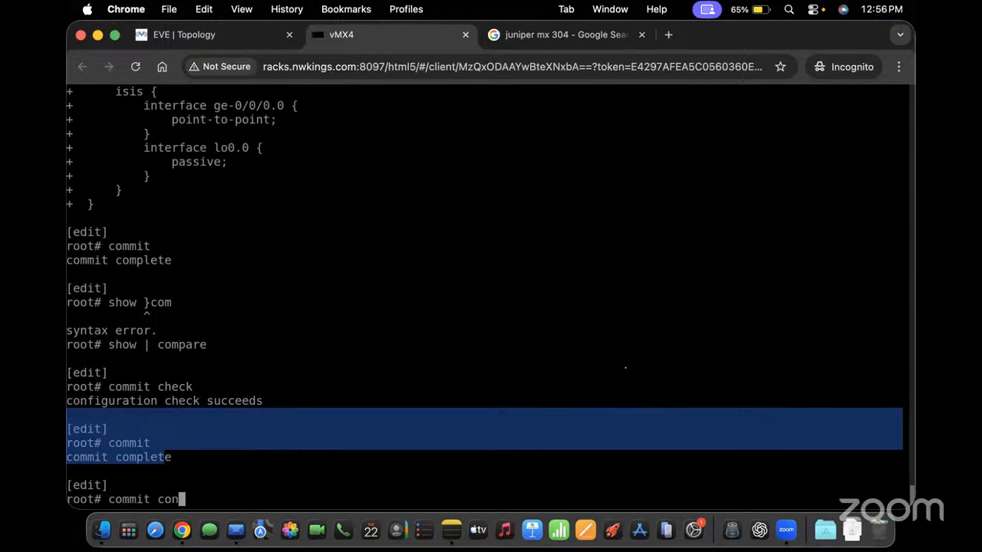
pyautogui.write('firmed 1')
pyautogui.press('Return')
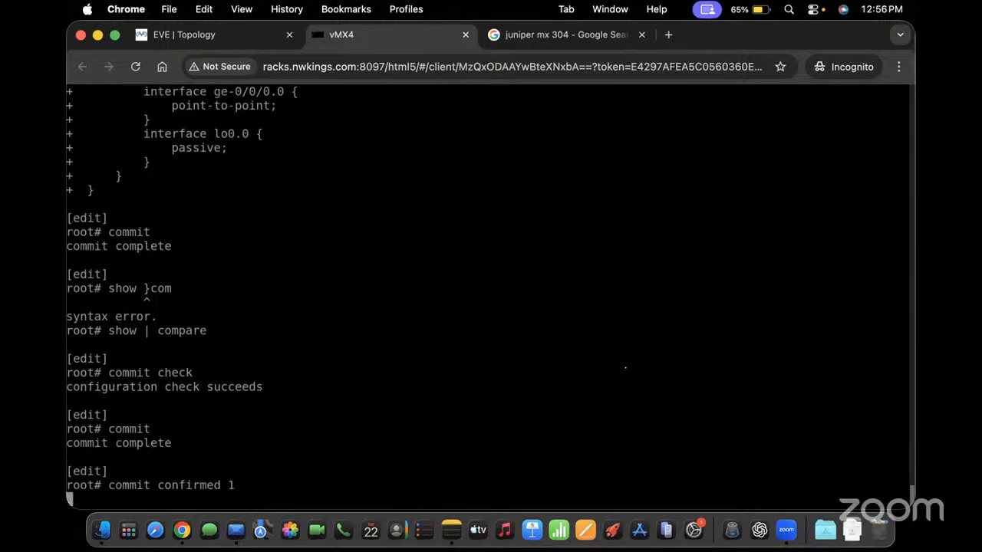
pyautogui.press('Return')
pyautogui.press('Return')
pyautogui.press('Return')
pyautogui.press('Return')
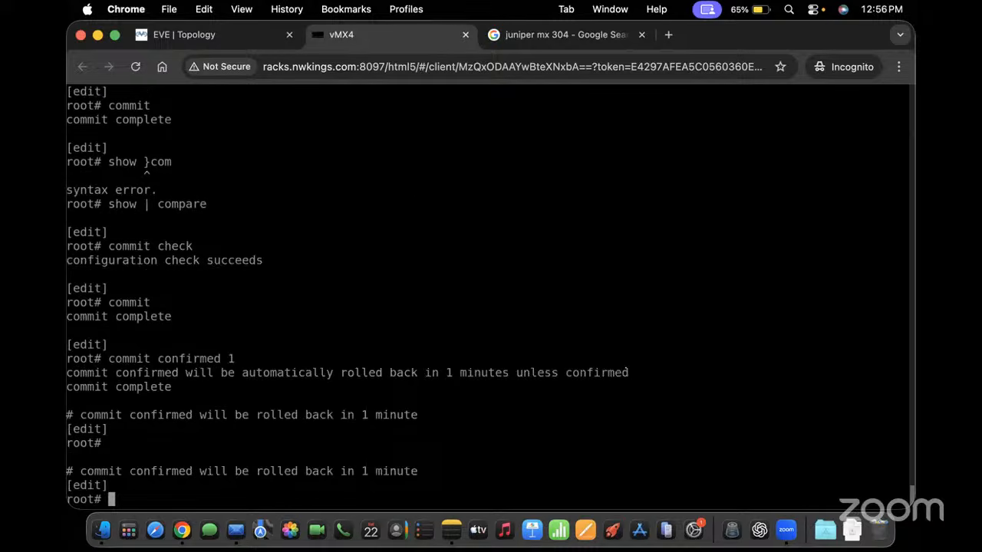
pyautogui.press('Return')
pyautogui.press('Return')
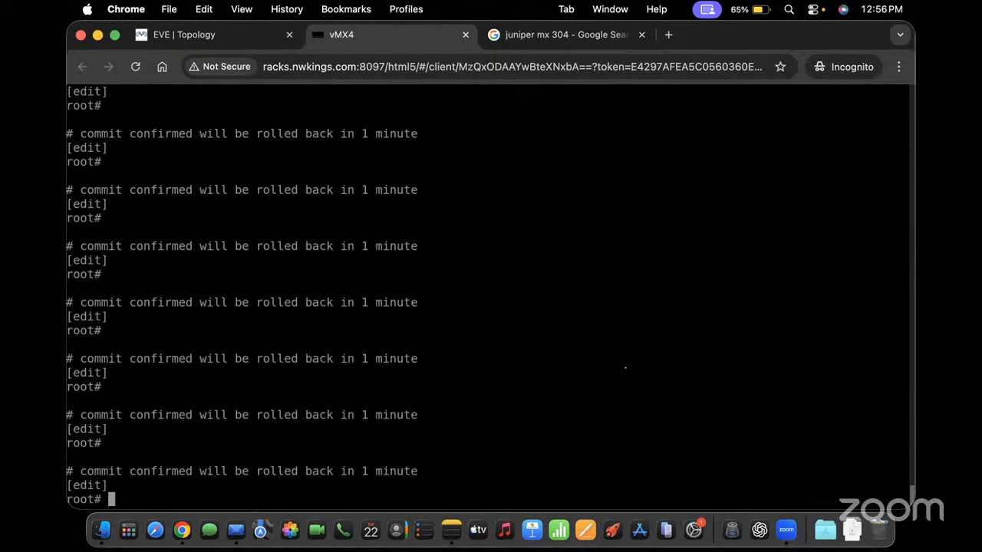
pyautogui.write('commit')
pyautogui.press('Return')
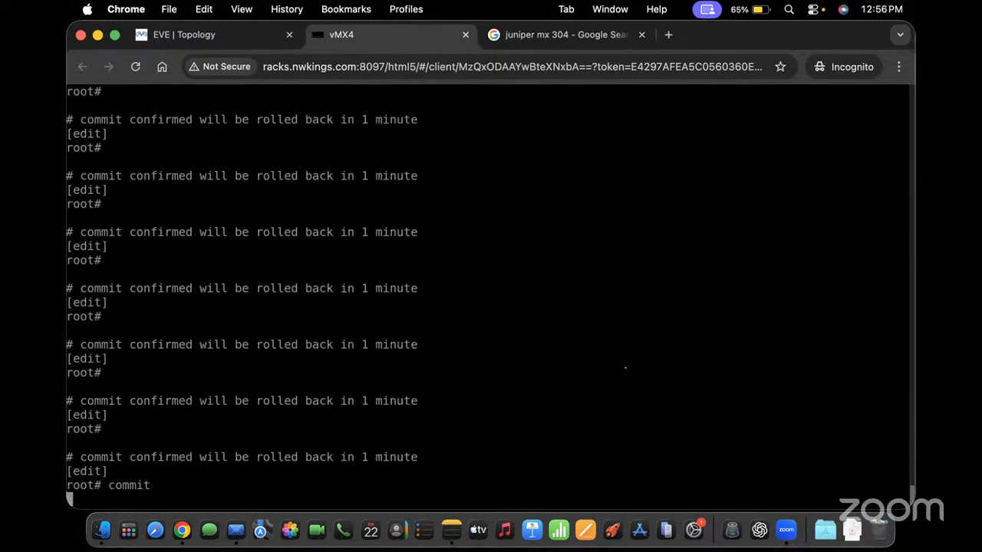
pyautogui.press('Return')
pyautogui.press('Return')
pyautogui.press('Return')
pyautogui.press('Return')
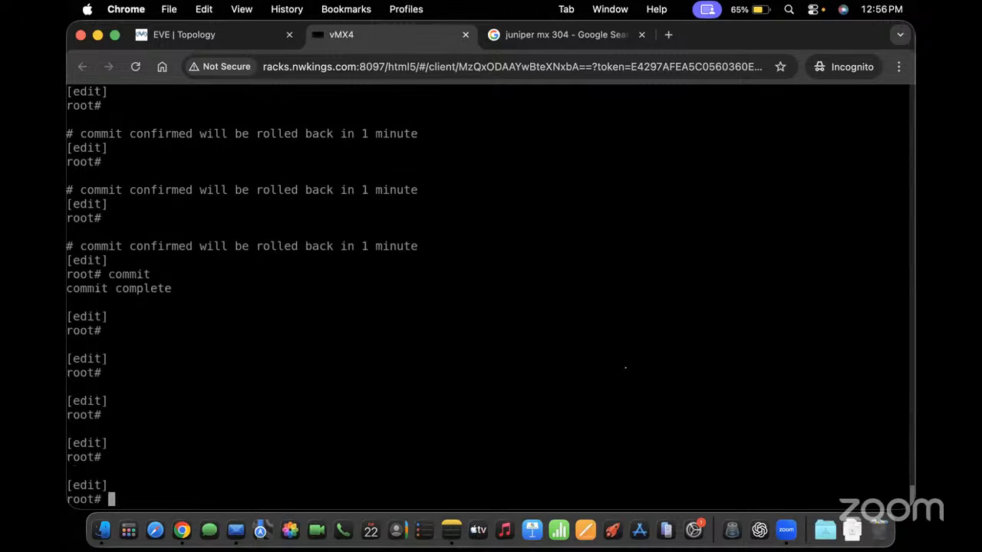
# List the configuration in set format with 'show | display set'
pyautogui.write('show }')
pyautogui.press('Return')
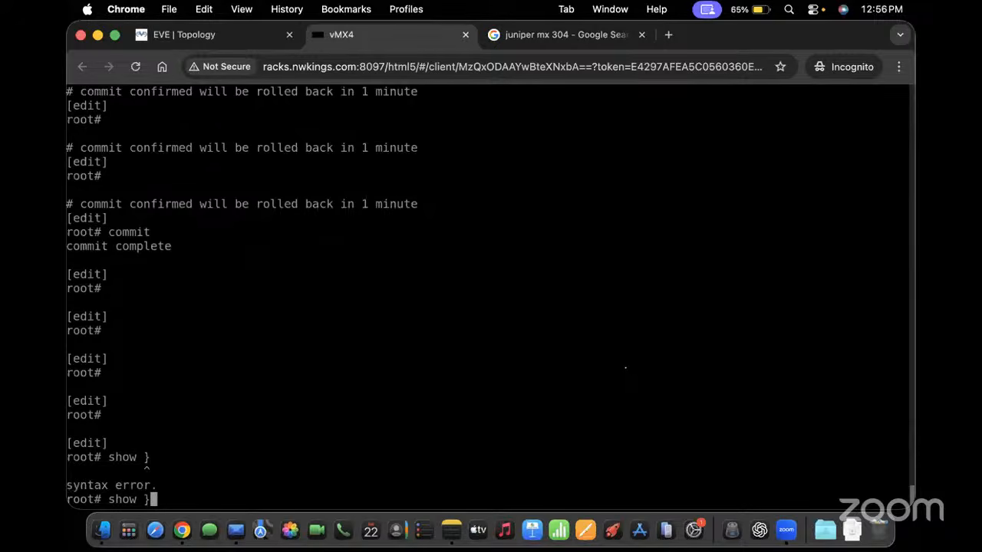
pyautogui.press('BackSpace')
pyautogui.write('| display set')
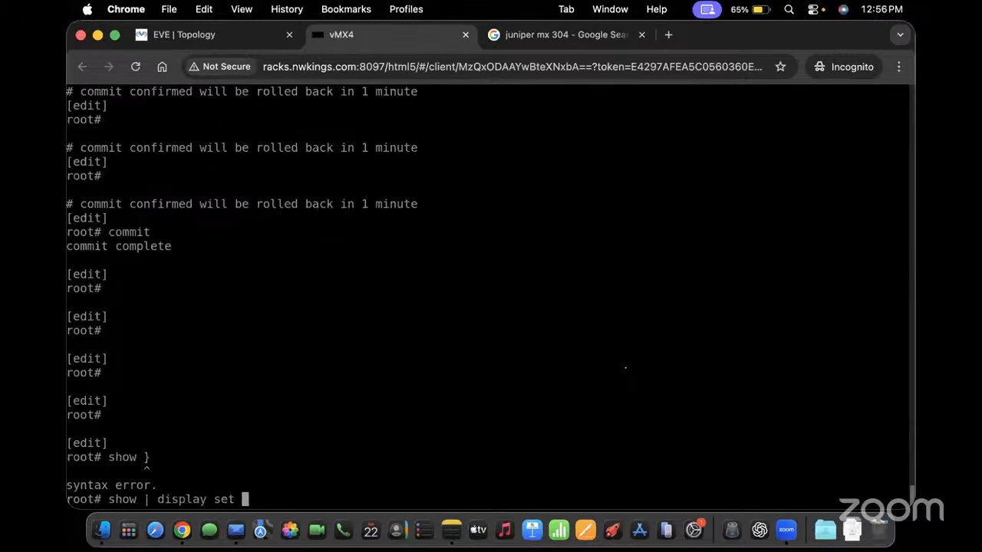
pyautogui.press('Return')
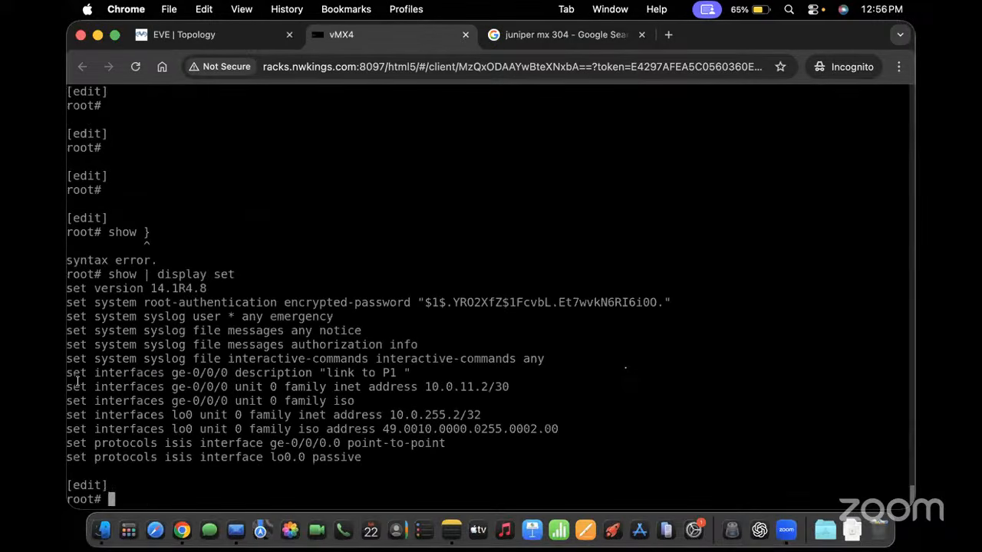
# Delete the first unused vMX node from the lab topology
pyautogui.moveTo(95, 376); pyautogui.dragTo(282, 387)
pyautogui.doubleClick(307, 386)
pyautogui.click(225, 34)
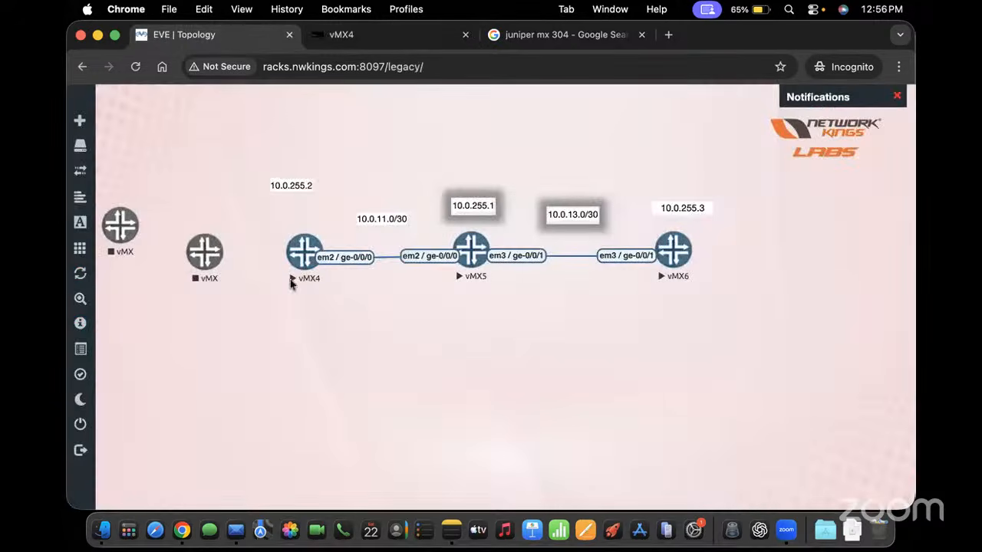
pyautogui.rightClick(203, 259)
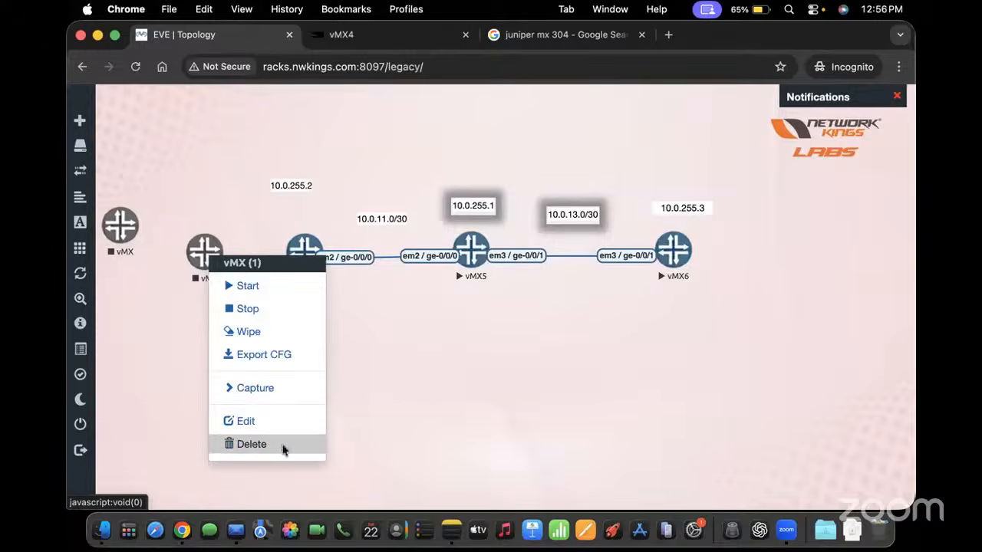
pyautogui.click(284, 447)
pyautogui.click(441, 194)
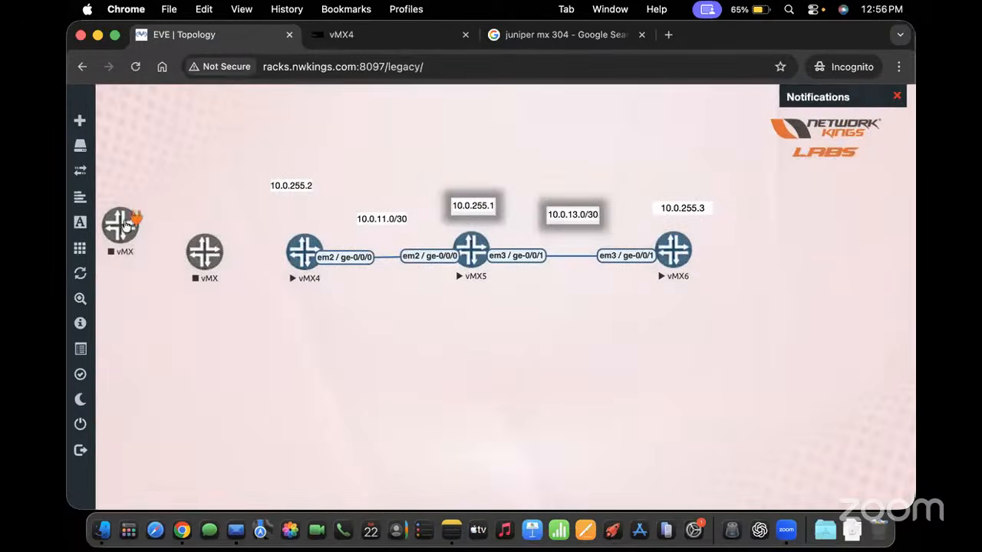
# Delete the second unused vMX node and return to the vMX4 console
pyautogui.rightClick(130, 224)
pyautogui.rightClick(126, 247)
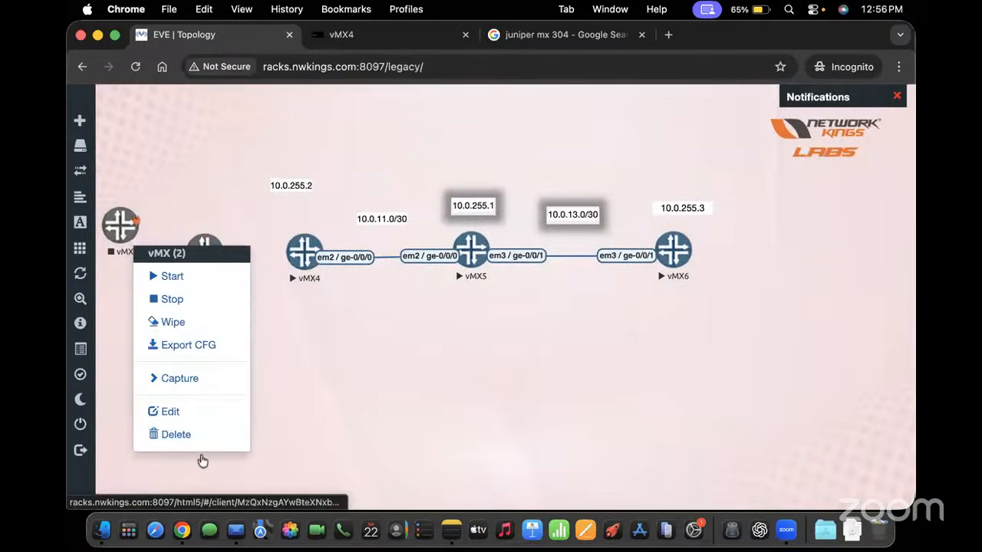
pyautogui.click(190, 434)
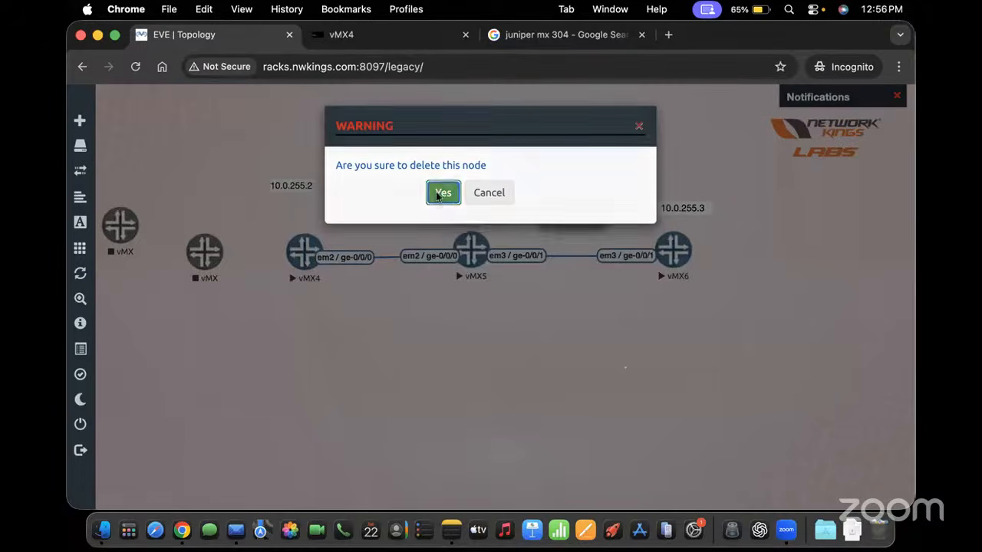
pyautogui.click(440, 193)
pyautogui.click(428, 34)
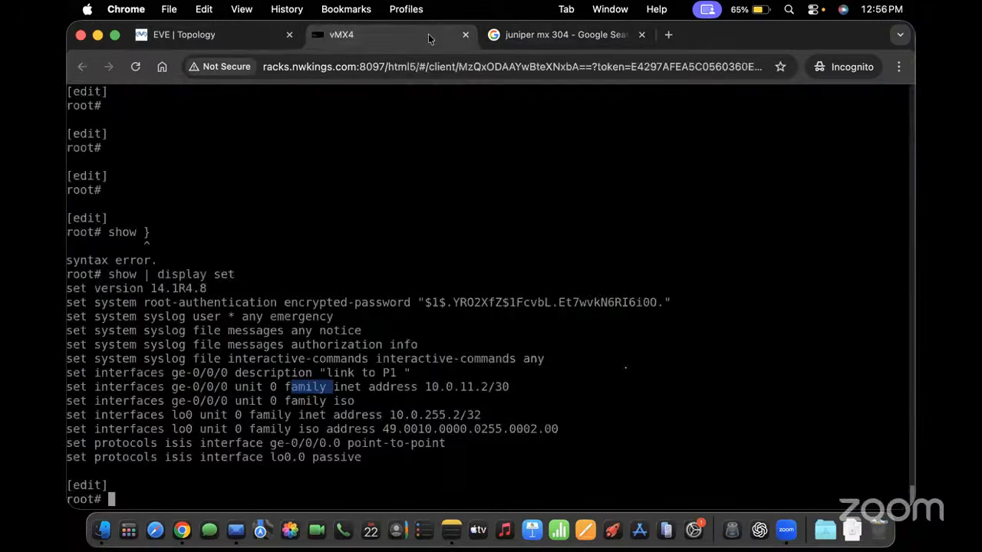
pyautogui.click(228, 39)
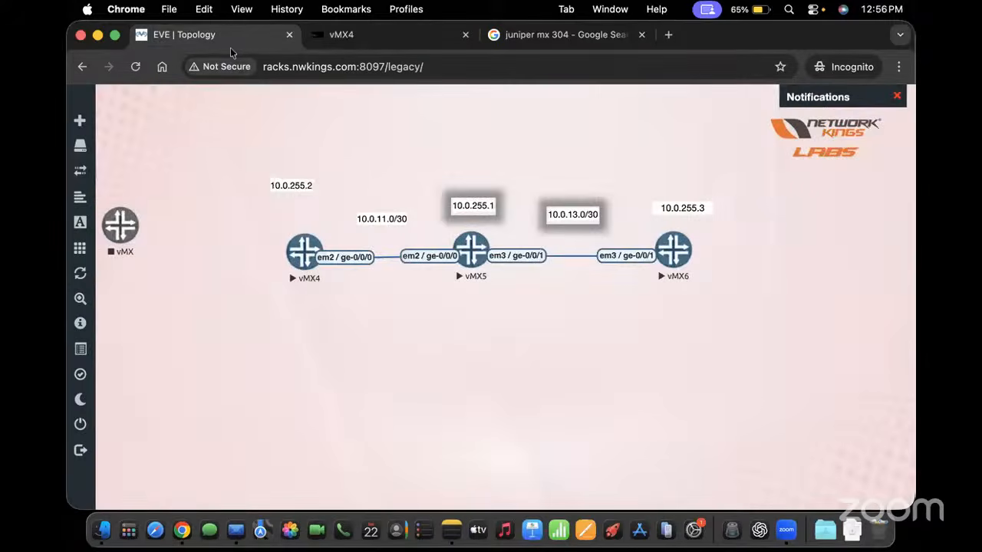
pyautogui.click(385, 38)
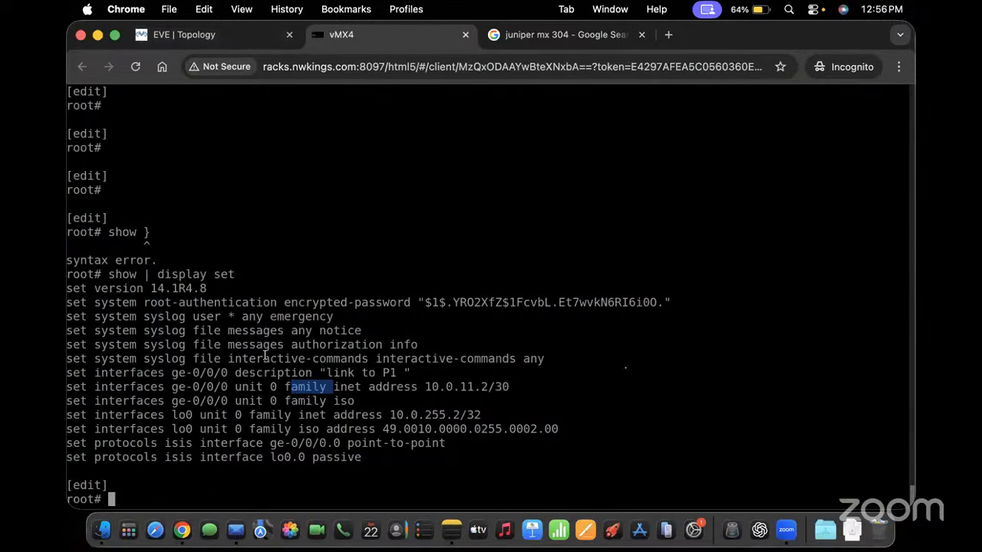
# Run 'show system users' on vMX4, then abandon a logout of terminal d0
pyautogui.write('run show system ')
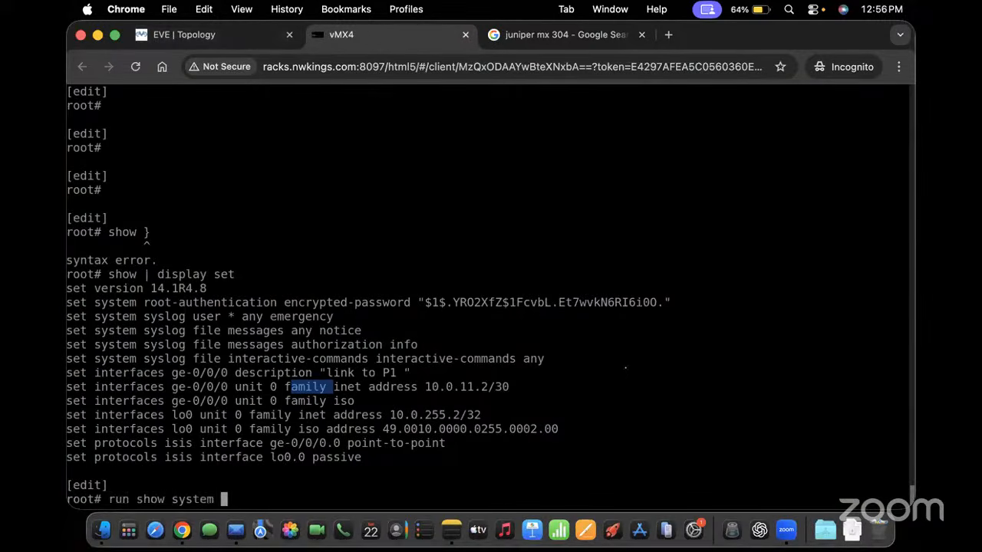
pyautogui.write('users')
pyautogui.press('Return')
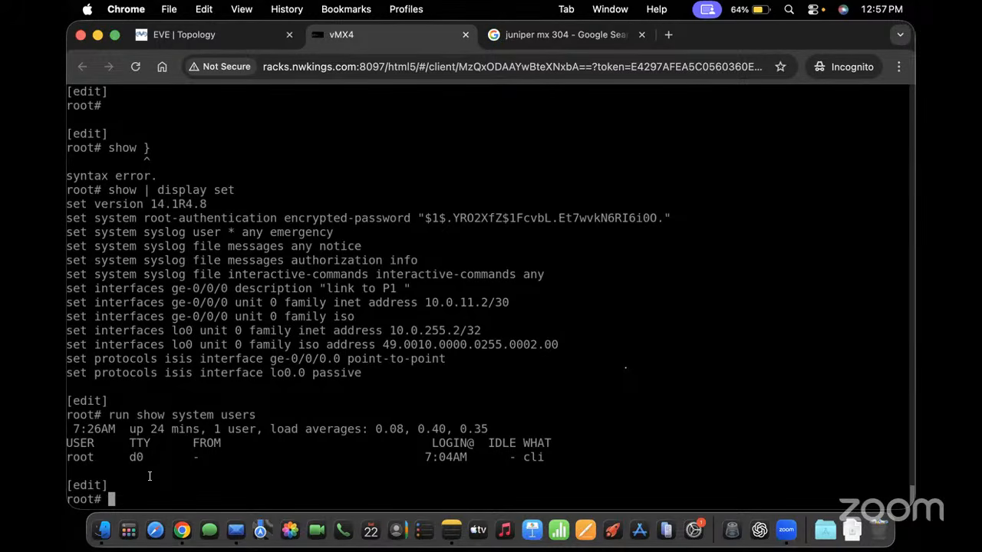
pyautogui.write('run request system ')
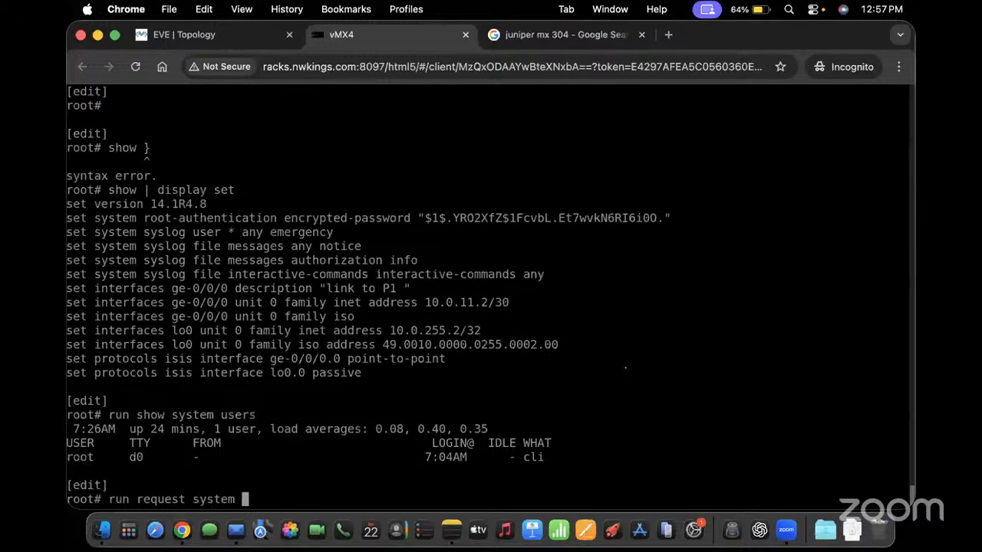
pyautogui.write('logout terminal')
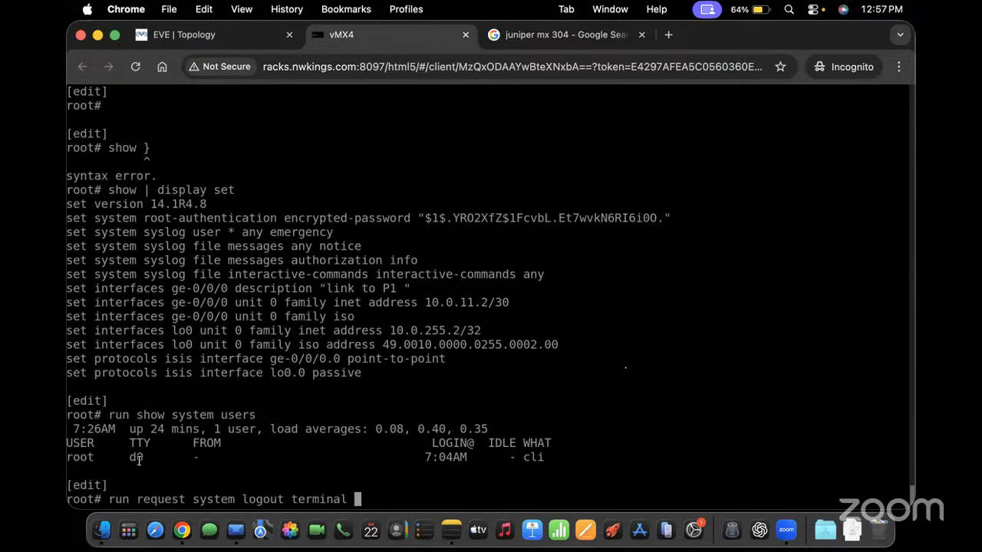
pyautogui.write('d0')
pyautogui.press('BackSpace')
pyautogui.press('BackSpace')
pyautogui.press('BackSpace')
pyautogui.press('BackSpace')
pyautogui.press('BackSpace')
pyautogui.press('BackSpace')
pyautogui.press('BackSpace')
pyautogui.press('BackSpace')
pyautogui.press('BackSpace')
pyautogui.press('BackSpace')
pyautogui.press('BackSpace')
pyautogui.press('BackSpace')
pyautogui.press('BackSpace')
pyautogui.press('BackSpace')
pyautogui.press('BackSpace')
pyautogui.press('BackSpace')
pyautogui.press('BackSpace')
pyautogui.press('BackSpace')
pyautogui.press('BackSpace')
pyautogui.press('BackSpace')
pyautogui.press('BackSpace')
pyautogui.press('BackSpace')
pyautogui.press('BackSpace')
pyautogui.press('BackSpace')
pyautogui.press('BackSpace')
pyautogui.press('BackSpace')
pyautogui.press('BackSpace')
pyautogui.press('BackSpace')
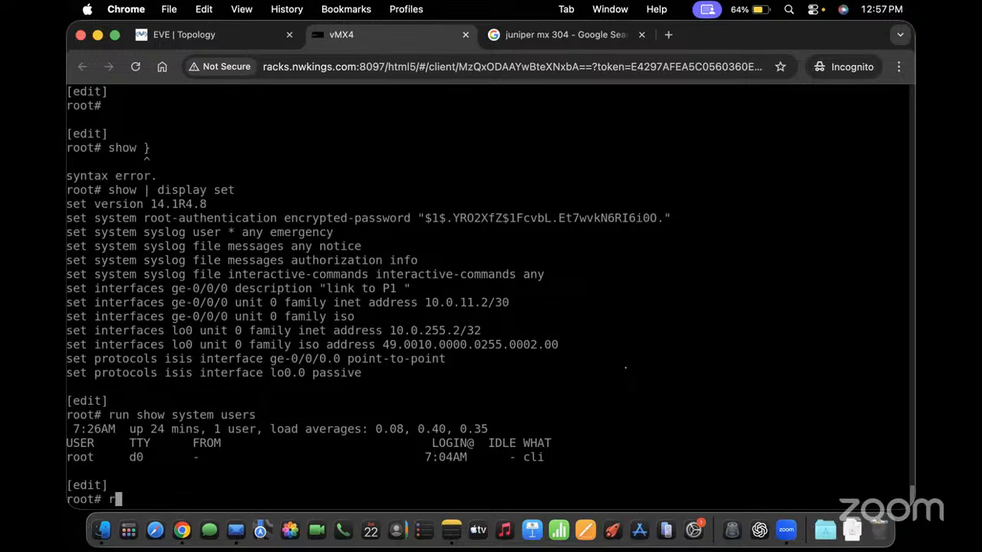
pyautogui.press('Return')
pyautogui.press('Return')
pyautogui.press('Return')
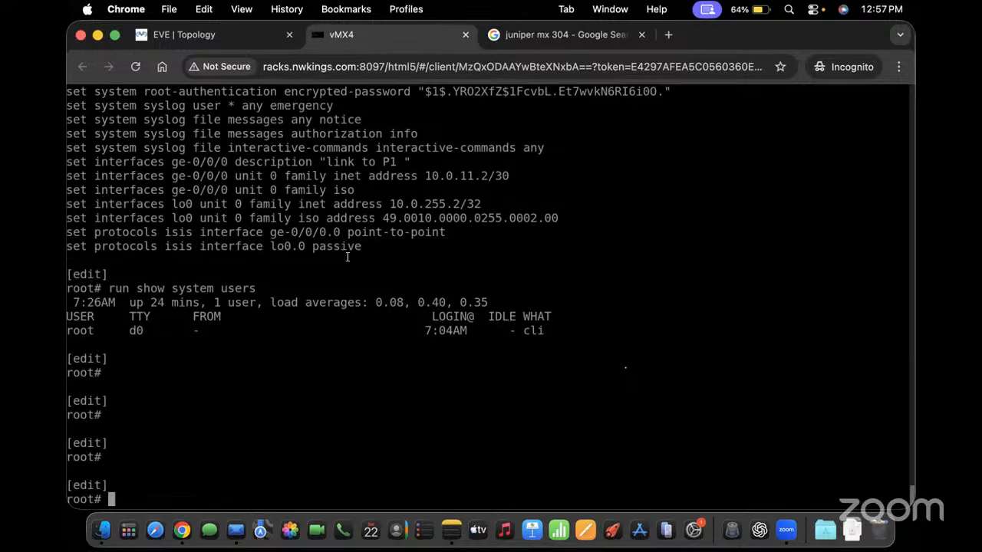
# Try 'edit' and 'edit exc' on vMX4, then discard an unrun commit
pyautogui.write('edit')
pyautogui.press('Return')
pyautogui.write('edit exc')
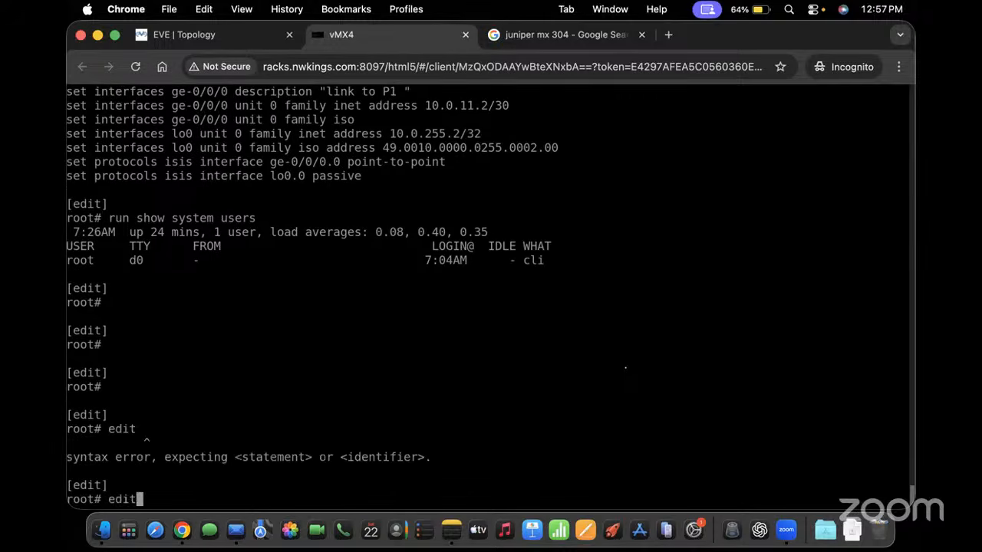
pyautogui.press('Return')
pyautogui.press('BackSpace')
pyautogui.press('BackSpace')
pyautogui.press('BackSpace')
pyautogui.press('BackSpace')
pyautogui.press('BackSpace')
pyautogui.press('BackSpace')
pyautogui.press('BackSpace')
pyautogui.press('BackSpace')
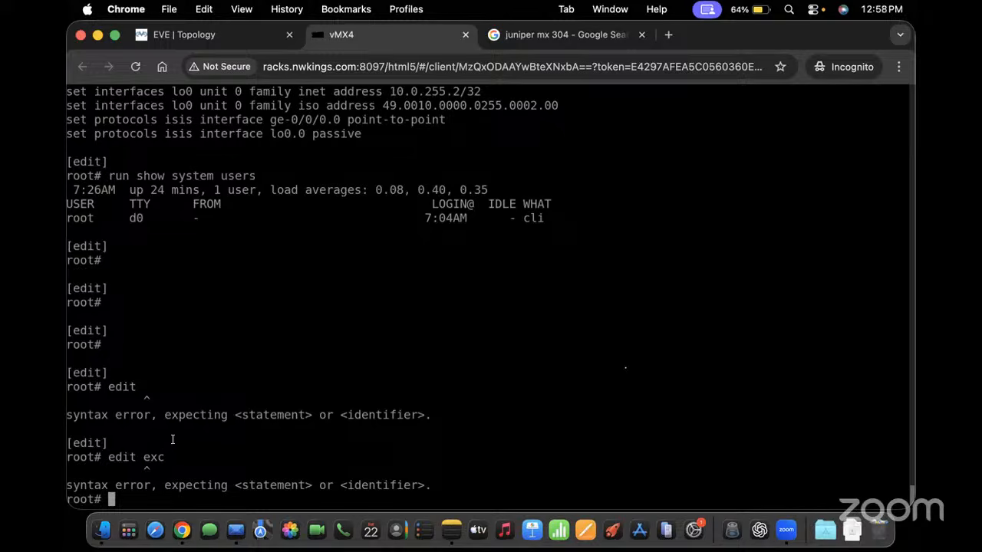
pyautogui.write('commit')
pyautogui.press('BackSpace')
pyautogui.press('BackSpace')
pyautogui.press('BackSpace')
pyautogui.press('BackSpace')
pyautogui.press('BackSpace')
pyautogui.press('BackSpace')
pyautogui.press('BackSpace')
# Open the vMX5 console from the topology and log in as root
pyautogui.click(230, 38)
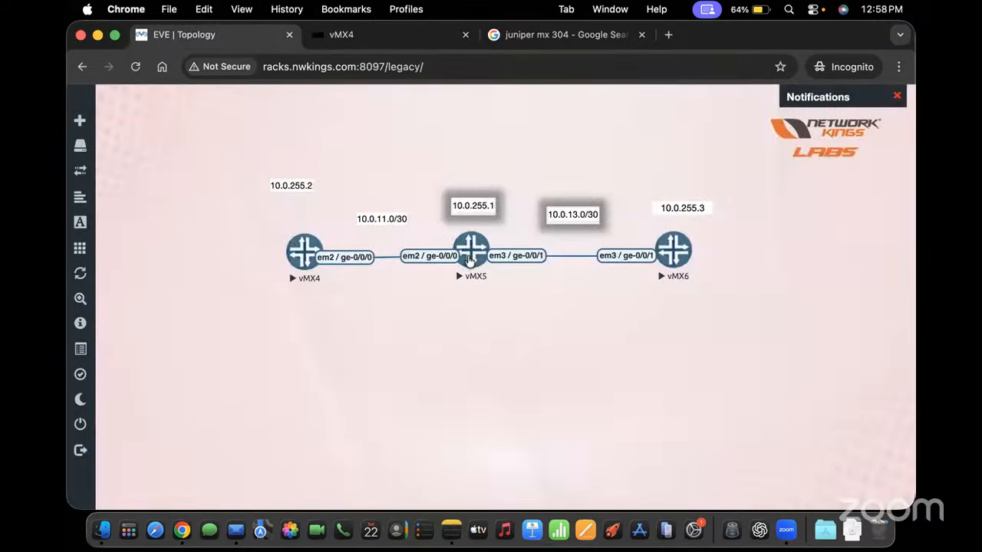
pyautogui.click(468, 257)
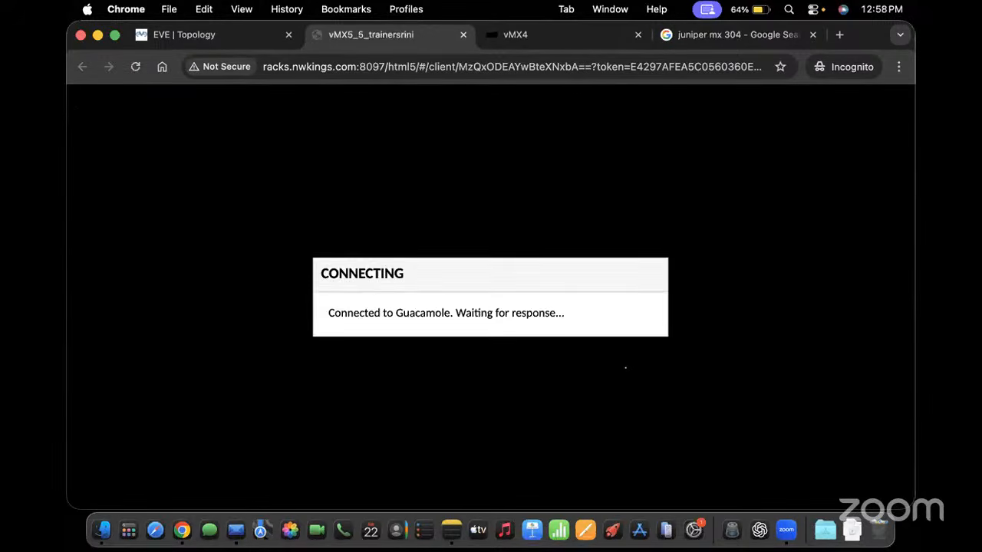
pyautogui.press('Return')
pyautogui.press('Return')
pyautogui.press('Return')
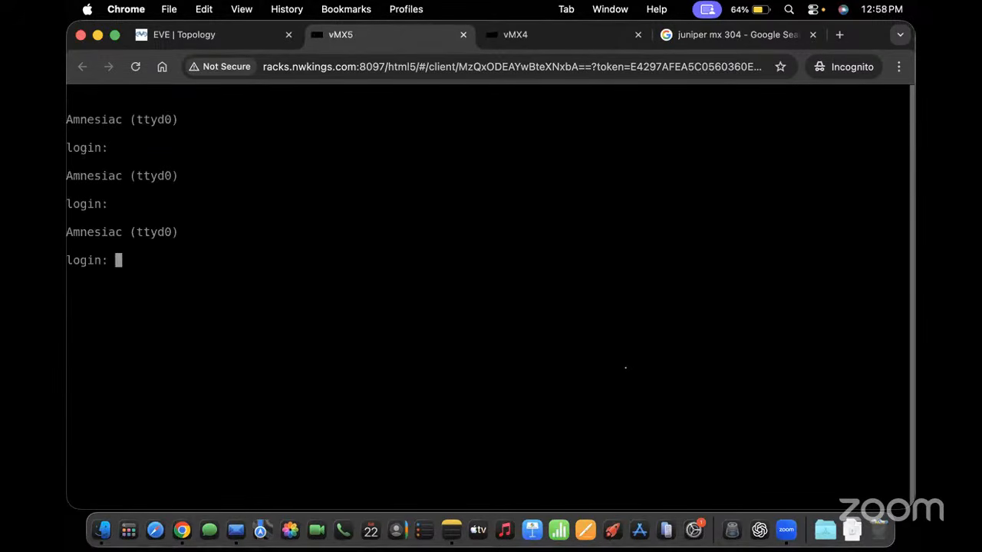
pyautogui.write('root')
pyautogui.press('Return')
pyautogui.write('n')
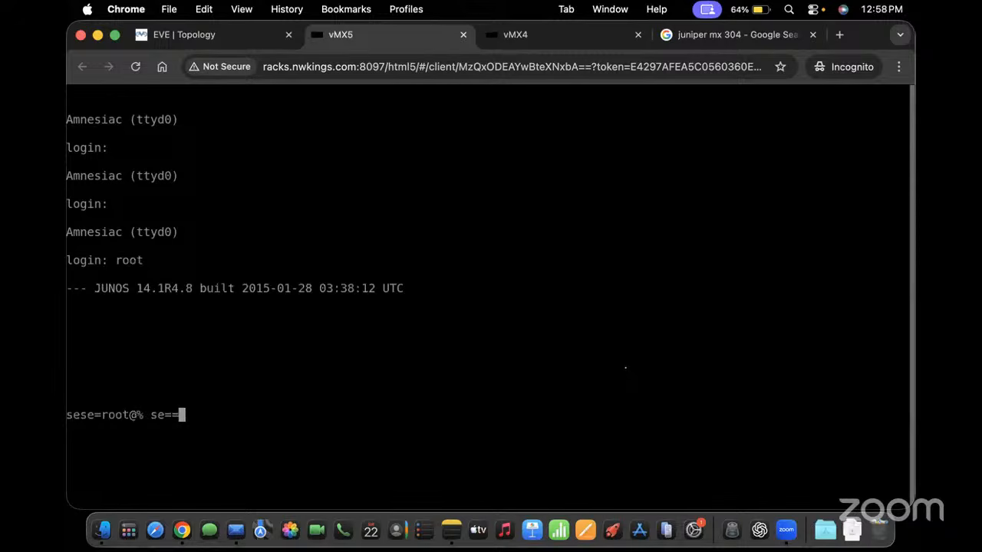
pyautogui.press('BackSpace')
pyautogui.press('BackSpace')
pyautogui.press('BackSpace')
# Start the Junos CLI with 'cli' and enter 'edit exclusive' configuration mode
pyautogui.write('cli')
pyautogui.press('Return')
pyautogui.write('edit exclusive')
pyautogui.press('Return')
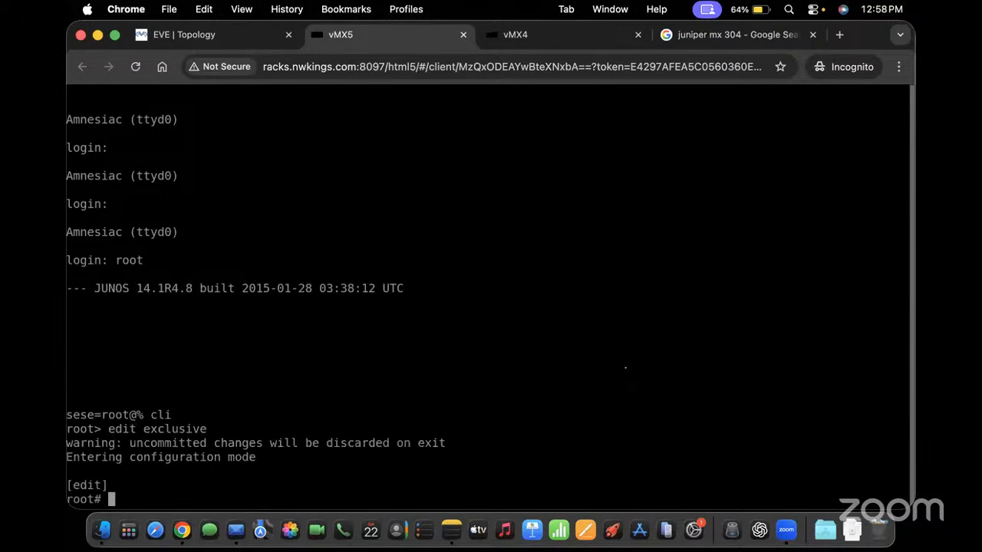
pyautogui.write('set interfaces')
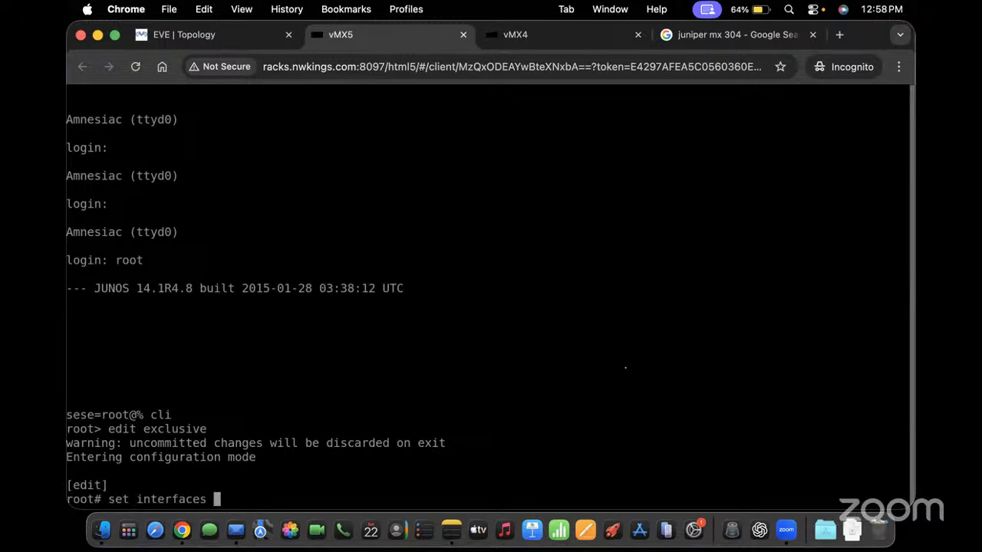
# Give ge-0/0/0.0 on vMX5 the inet address 10.0.11.1/30
pyautogui.click(207, 38)
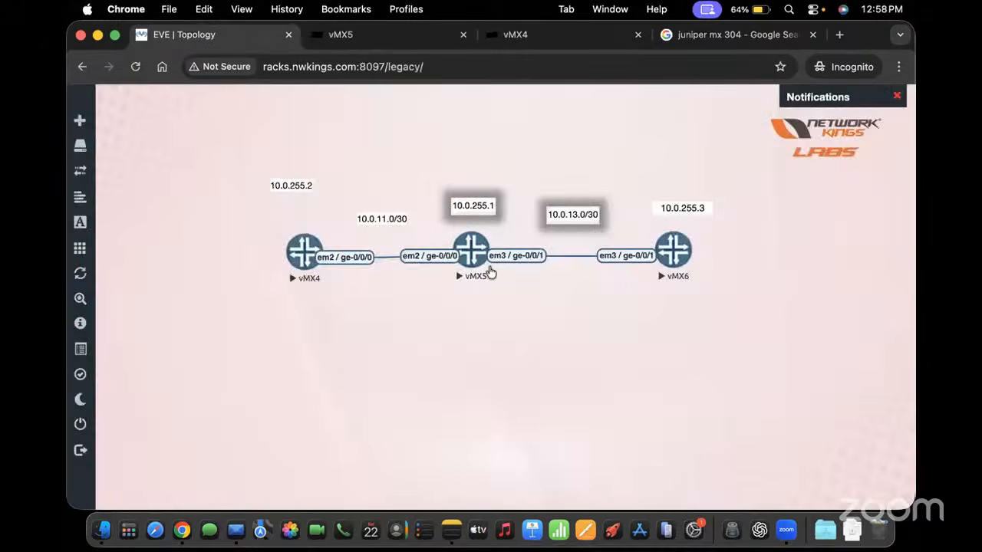
pyautogui.click(348, 38)
pyautogui.write('g')
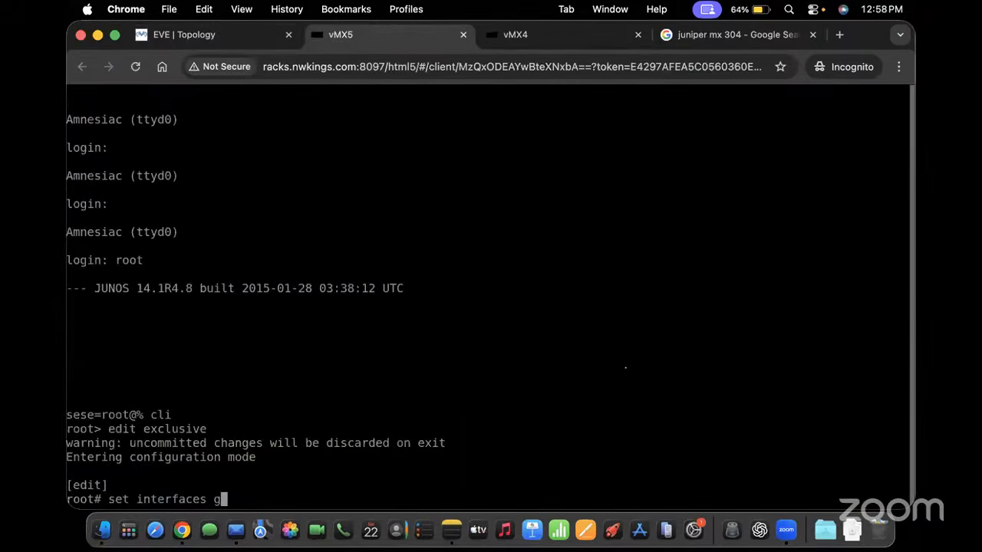
pyautogui.write('e-0/0/0')
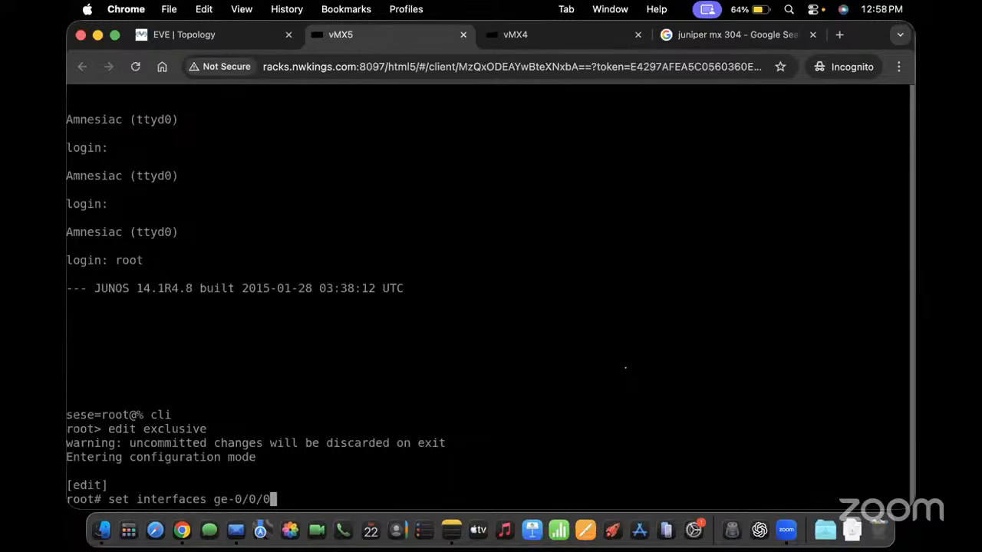
pyautogui.press('BackSpace')
pyautogui.write('.0 family inet address ')
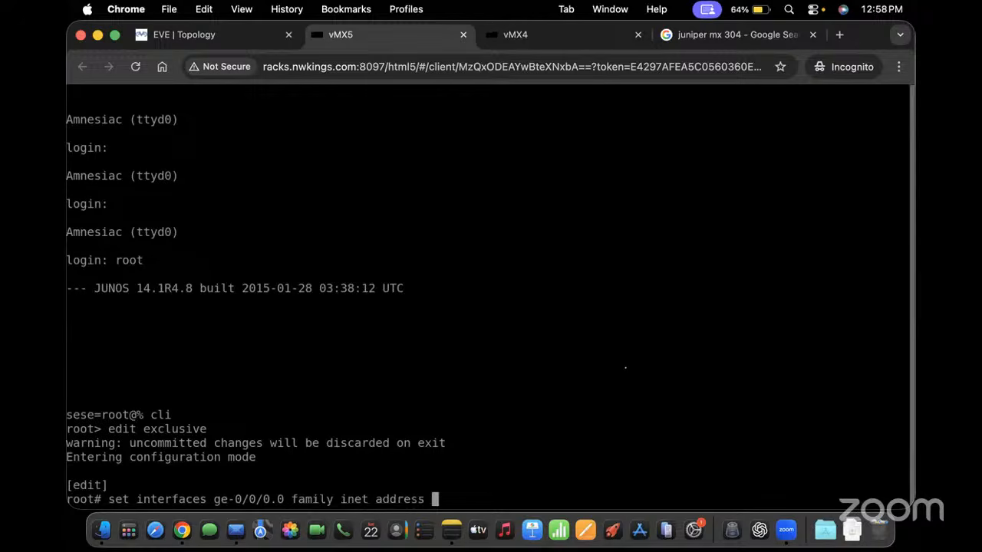
pyautogui.write('10.0.11.1/30')
pyautogui.press('Return')
# Set the ge-0/0/0 description to "link to PE-1"
pyautogui.press('Up')
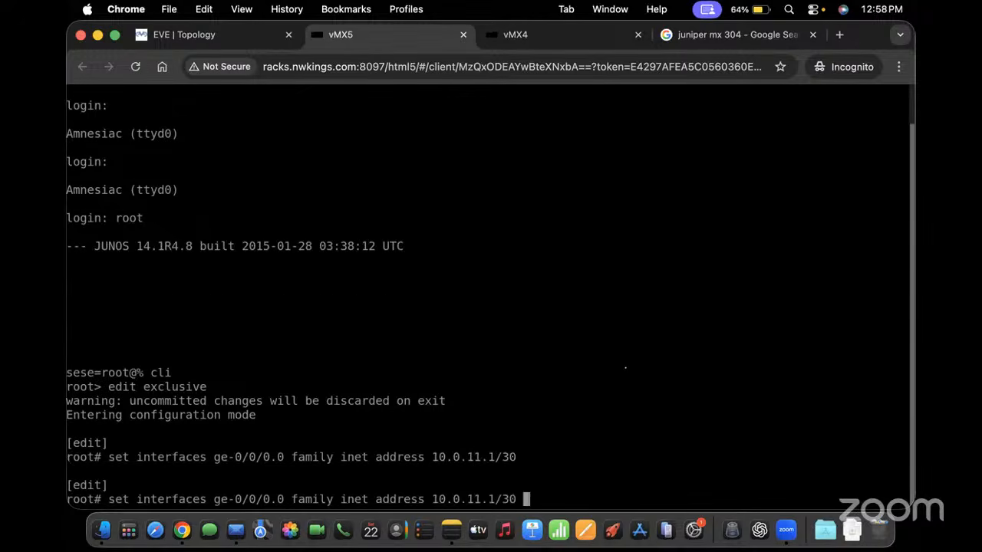
pyautogui.press('BackSpace')
pyautogui.press('BackSpace')
pyautogui.press('BackSpace')
pyautogui.press('BackSpace')
pyautogui.press('BackSpace')
pyautogui.press('BackSpace')
pyautogui.press('BackSpace')
pyautogui.press('BackSpace')
pyautogui.press('BackSpace')
pyautogui.press('BackSpace')
pyautogui.press('BackSpace')
pyautogui.press('BackSpace')
pyautogui.press('BackSpace')
pyautogui.press('BackSpace')
pyautogui.press('BackSpace')
pyautogui.press('BackSpace')
pyautogui.press('BackSpace')
pyautogui.press('BackSpace')
pyautogui.press('BackSpace')
pyautogui.press('BackSpace')
pyautogui.press('BackSpace')
pyautogui.press('BackSpace')
pyautogui.press('BackSpace')
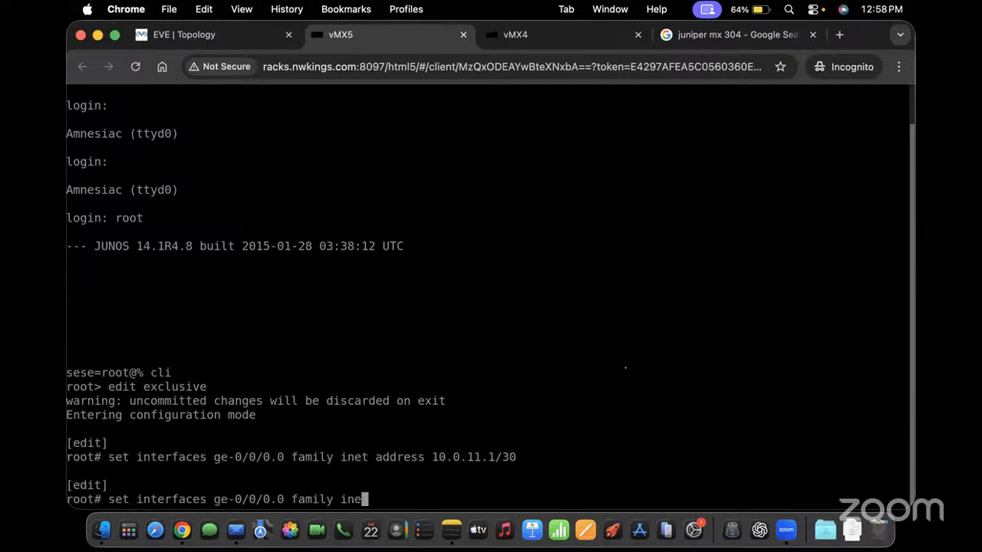
pyautogui.press('BackSpace')
pyautogui.press('BackSpace')
pyautogui.press('BackSpace')
pyautogui.press('BackSpace')
pyautogui.press('BackSpace')
pyautogui.press('BackSpace')
pyautogui.press('BackSpace')
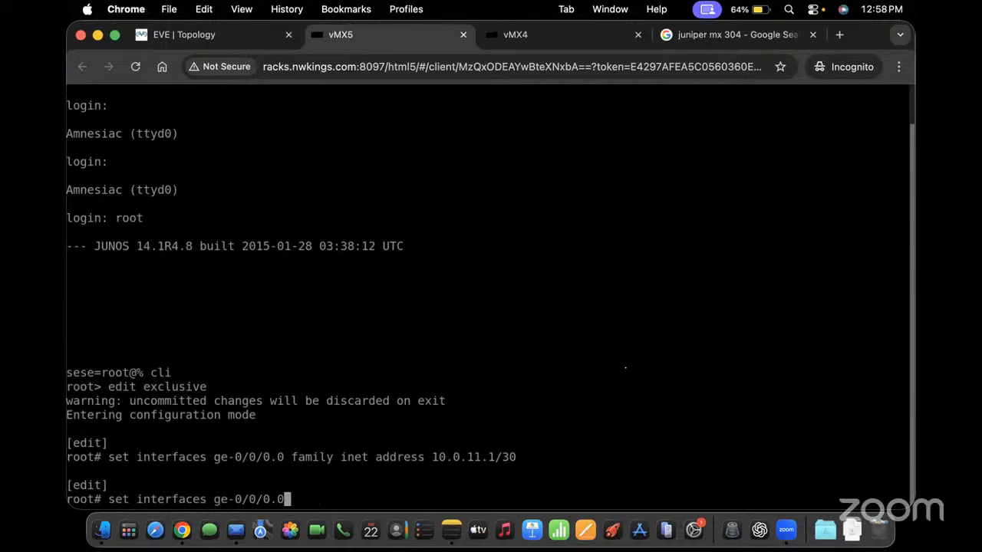
pyautogui.write('description kl')
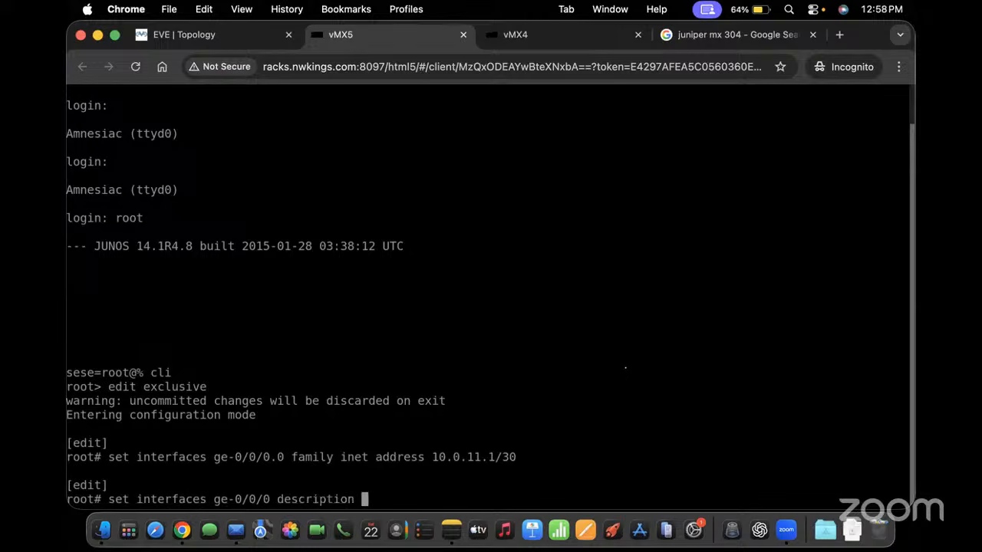
pyautogui.press('BackSpace')
pyautogui.press('BackSpace')
pyautogui.write('"link to P')
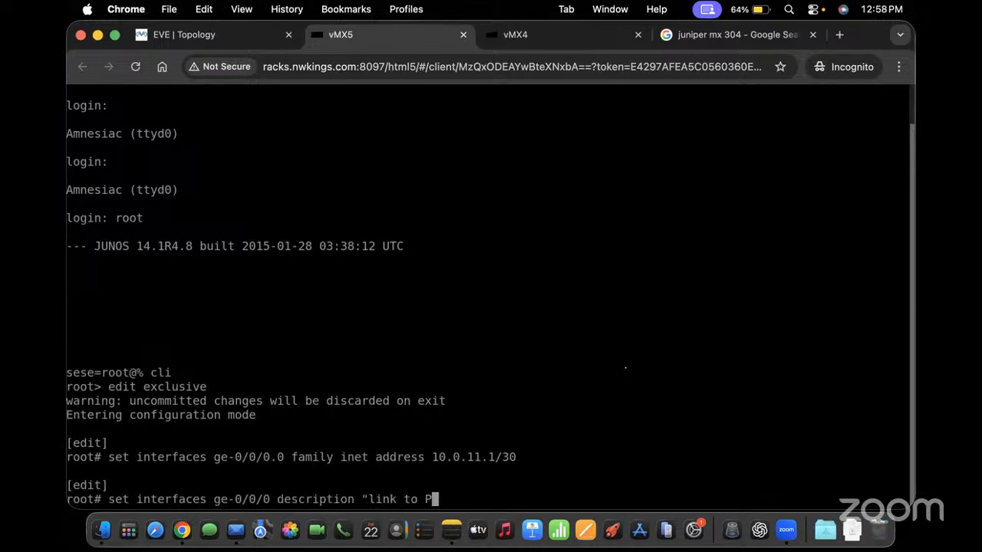
pyautogui.write('E-1"')
pyautogui.press('Return')
# Enable family iso on ge-0/0/0.0
pyautogui.press('Up')
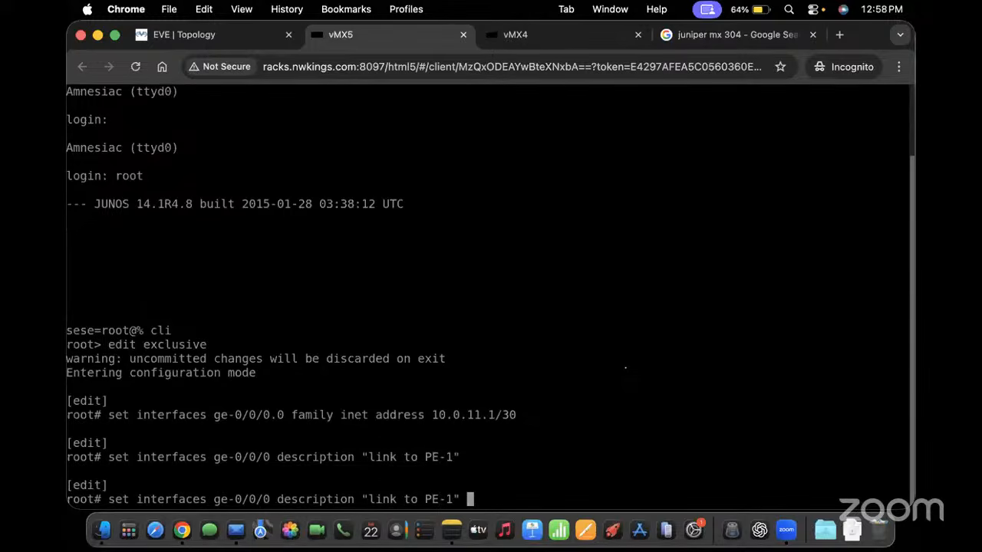
pyautogui.press('BackSpace')
pyautogui.press('BackSpace')
pyautogui.press('BackSpace')
pyautogui.press('BackSpace')
pyautogui.press('BackSpace')
pyautogui.press('BackSpace')
pyautogui.press('BackSpace')
pyautogui.press('BackSpace')
pyautogui.press('BackSpace')
pyautogui.press('BackSpace')
pyautogui.press('BackSpace')
pyautogui.press('BackSpace')
pyautogui.press('BackSpace')
pyautogui.press('BackSpace')
pyautogui.press('BackSpace')
pyautogui.press('BackSpace')
pyautogui.press('BackSpace')
pyautogui.press('BackSpace')
pyautogui.press('BackSpace')
pyautogui.press('BackSpace')
pyautogui.press('BackSpace')
pyautogui.press('BackSpace')
pyautogui.press('BackSpace')
pyautogui.press('BackSpace')
pyautogui.press('BackSpace')
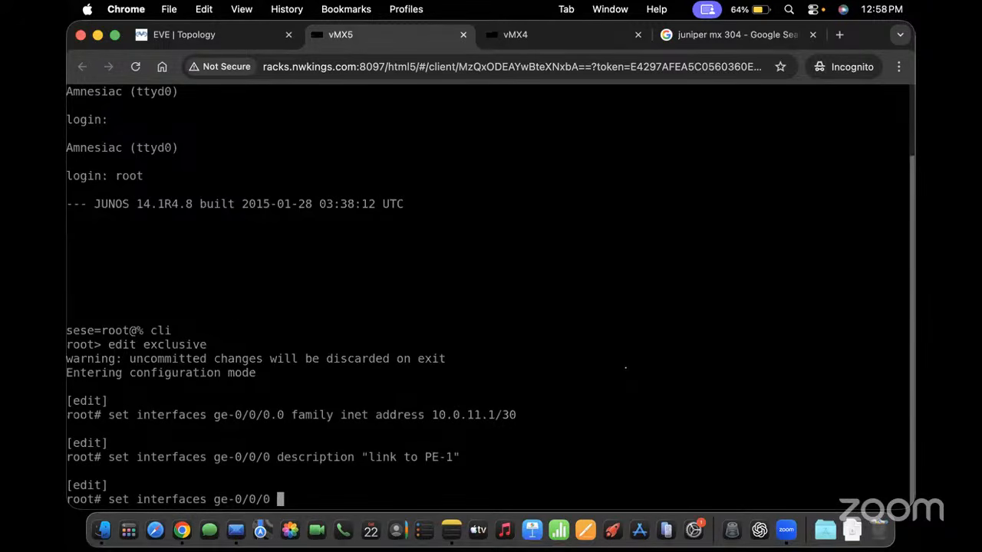
pyautogui.press('BackSpace')
pyautogui.write('.0 family ')
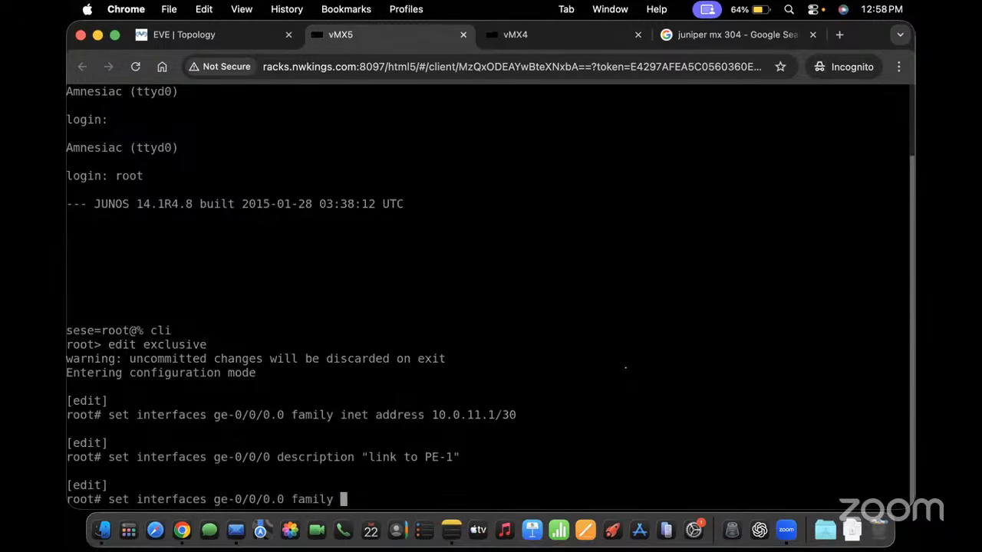
pyautogui.write('iso')
pyautogui.press('Return')
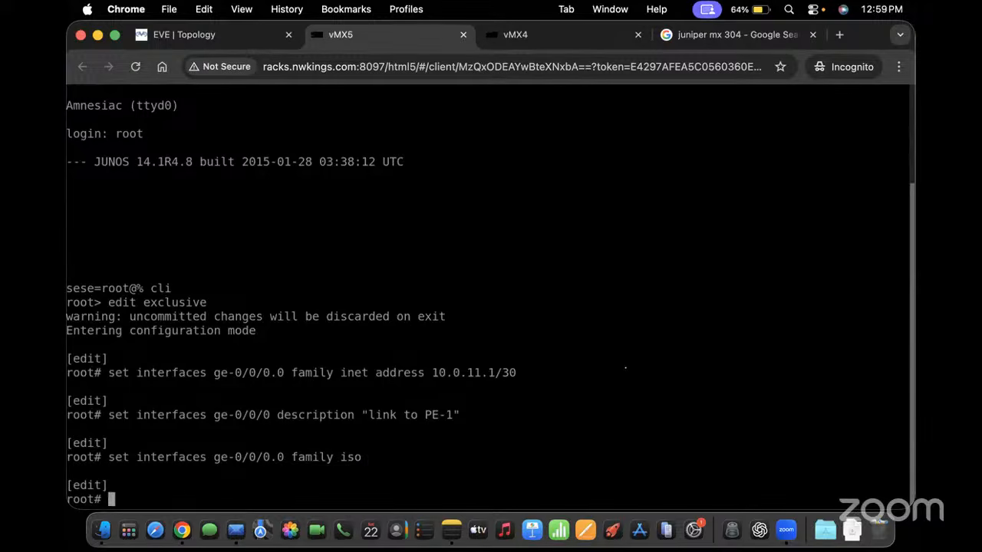
# Give lo0.0 the inet address 10.0.255.1/32
pyautogui.write('set interfaces lo')
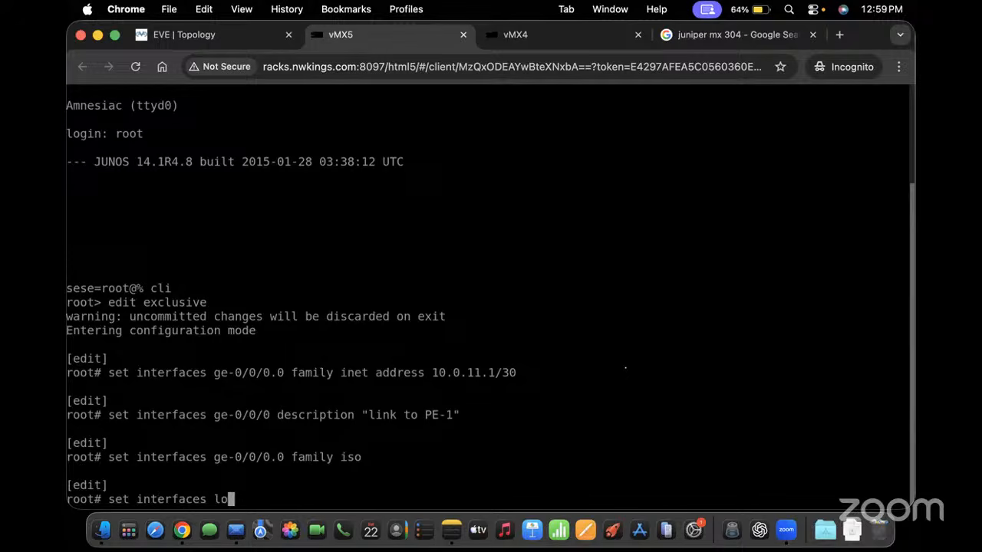
pyautogui.write('0.0 ')
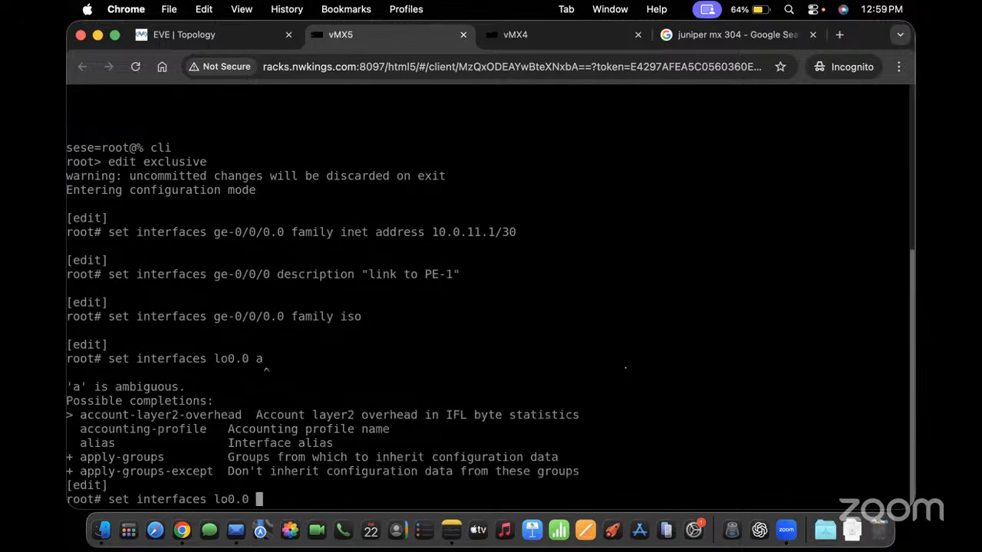
pyautogui.write('a family inet address ')
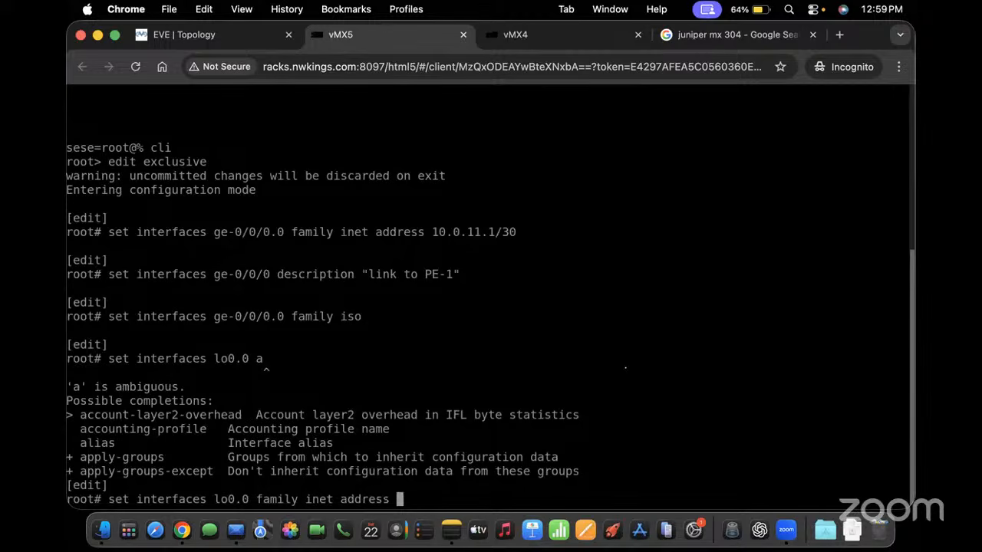
pyautogui.write('10.0.255.2')
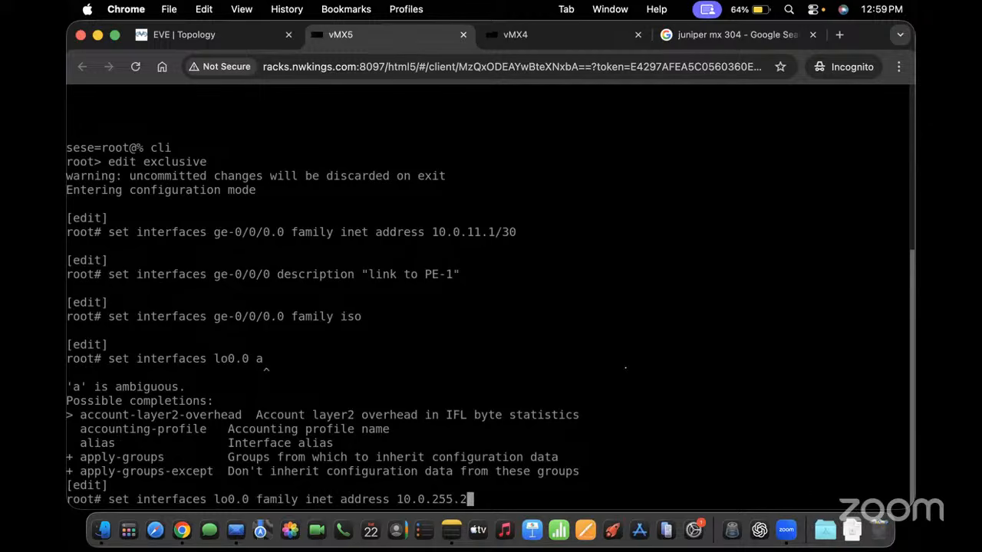
pyautogui.press('BackSpace')
pyautogui.write('1/32')
pyautogui.press('Return')
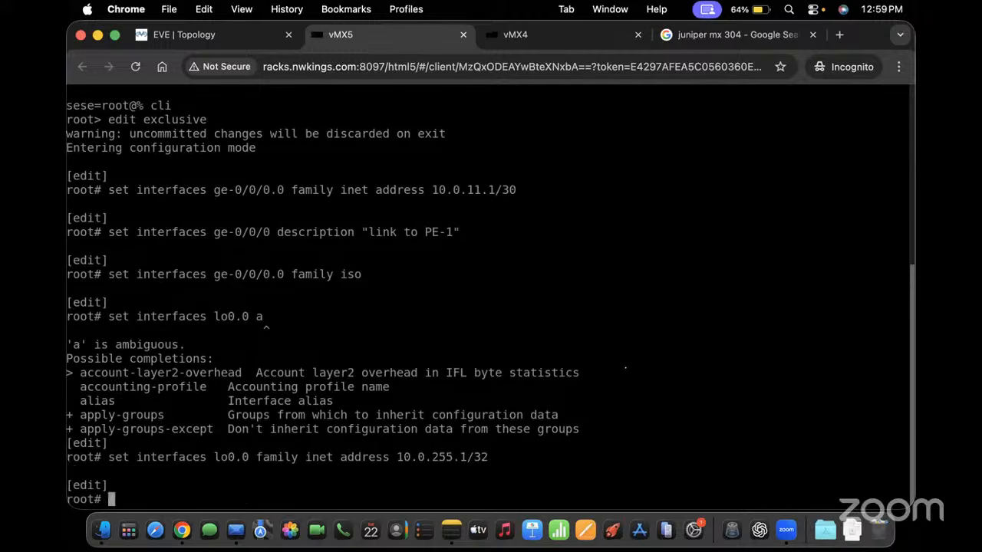
# Give lo0.0 the ISO address 49.0010.0000.0255.0001.00
pyautogui.press('Up')
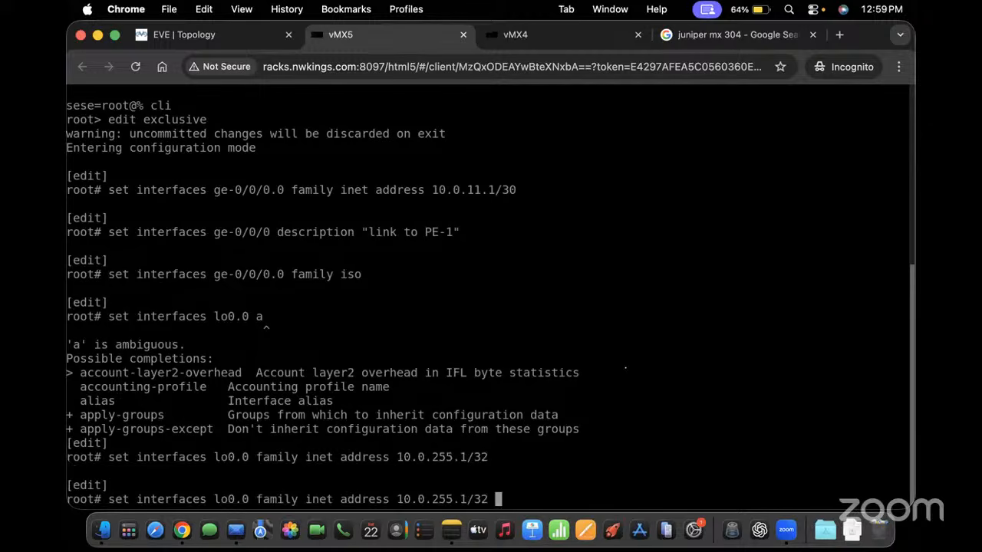
pyautogui.press('BackSpace')
pyautogui.press('BackSpace')
pyautogui.press('BackSpace')
pyautogui.press('BackSpace')
pyautogui.press('BackSpace')
pyautogui.press('BackSpace')
pyautogui.press('BackSpace')
pyautogui.press('BackSpace')
pyautogui.press('BackSpace')
pyautogui.press('BackSpace')
pyautogui.press('BackSpace')
pyautogui.press('BackSpace')
pyautogui.press('BackSpace')
pyautogui.press('BackSpace')
pyautogui.press('BackSpace')
pyautogui.press('BackSpace')
pyautogui.press('BackSpace')
pyautogui.press('BackSpace')
pyautogui.press('BackSpace')
pyautogui.press('BackSpace')
pyautogui.press('BackSpace')
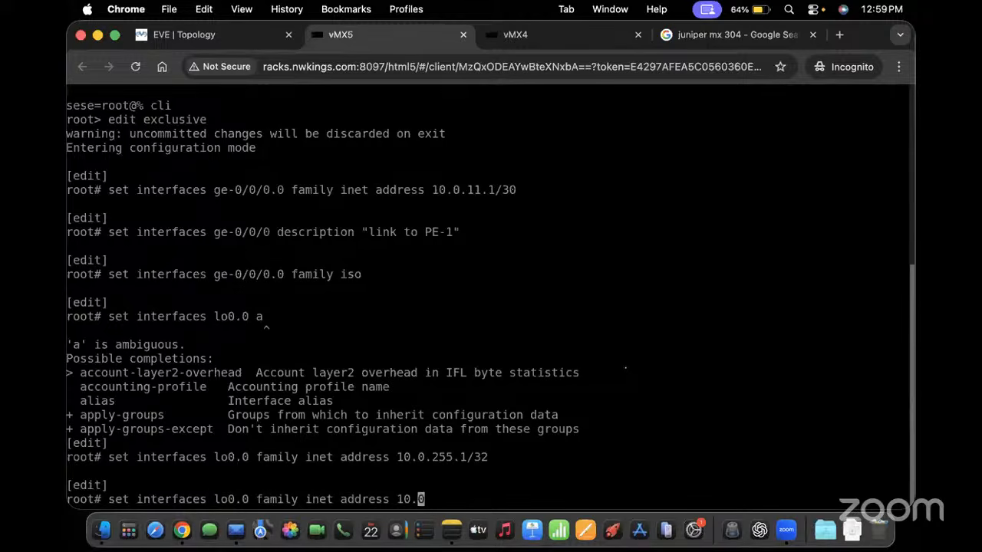
pyautogui.write('iso address ')
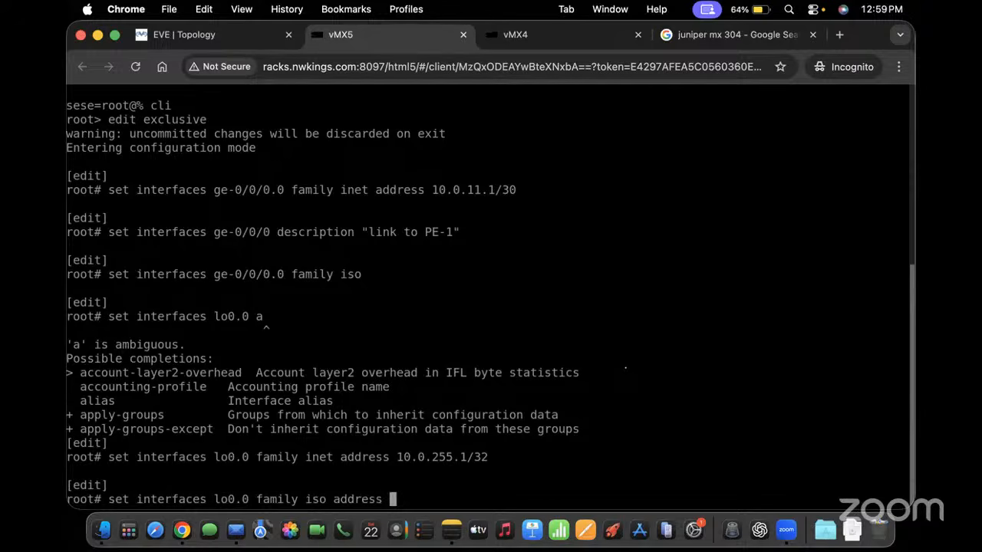
pyautogui.write('49.0010')
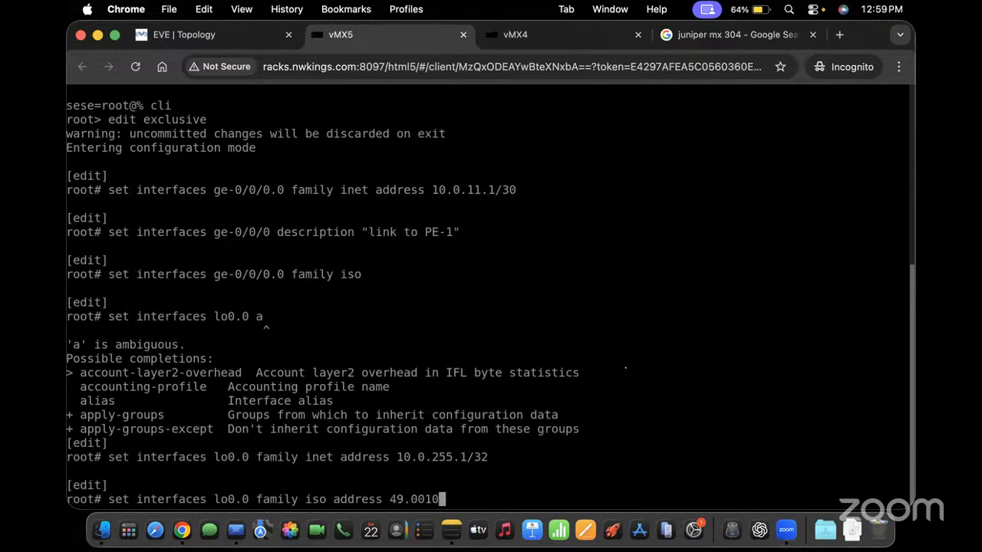
pyautogui.write('.000')
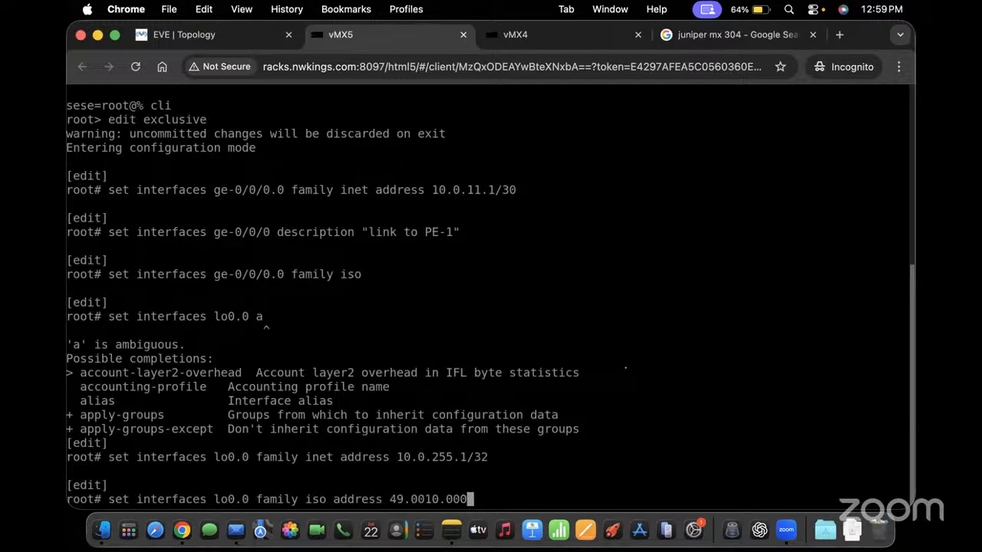
pyautogui.write('0')
pyautogui.moveTo(396, 456); pyautogui.dragTo(430, 457)
pyautogui.write('.0')
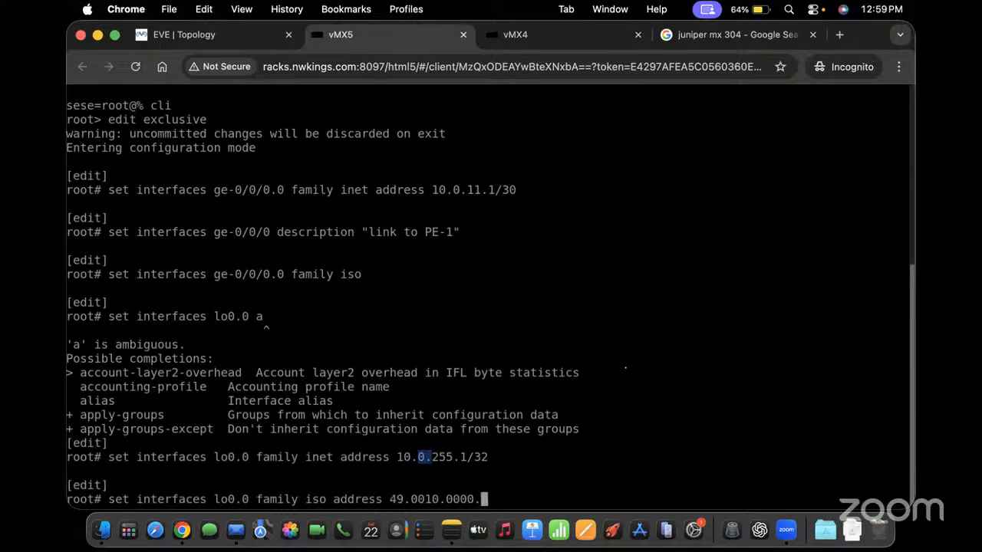
pyautogui.write('2555')
pyautogui.press('BackSpace')
pyautogui.write('.0000')
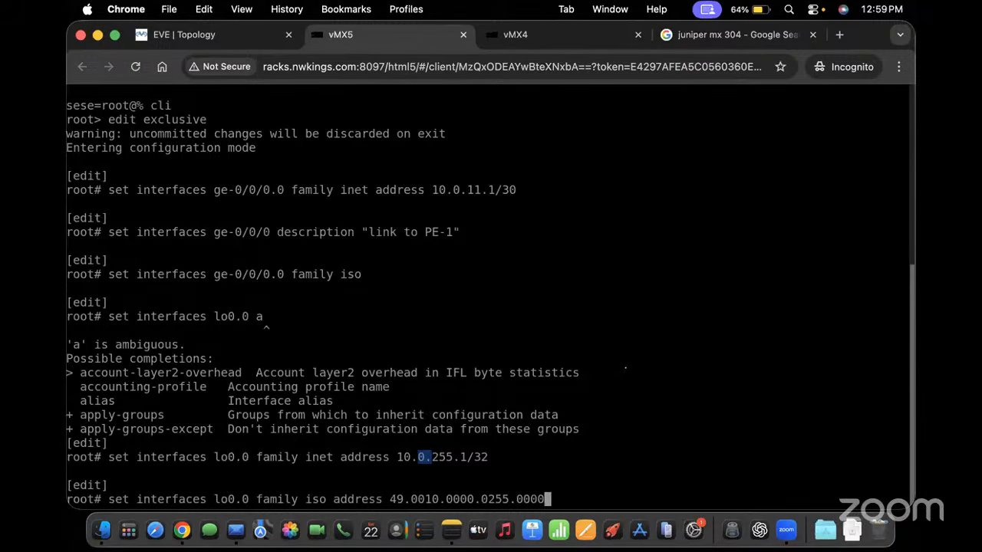
pyautogui.press('BackSpace')
pyautogui.write('1.00')
pyautogui.press('Return')
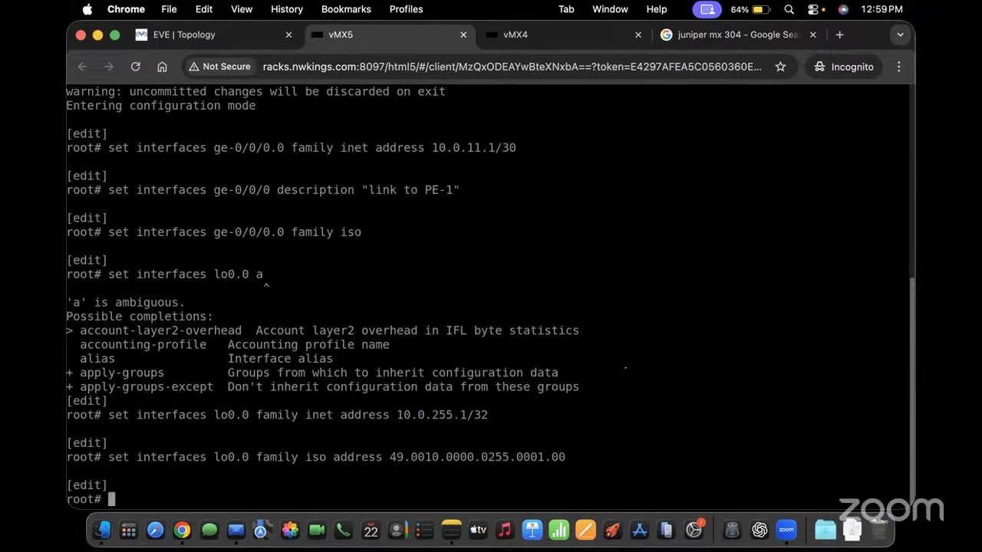
# Add ge-0/0/0.0 to IS-IS as a point-to-point interface
pyautogui.write('set protocols ')
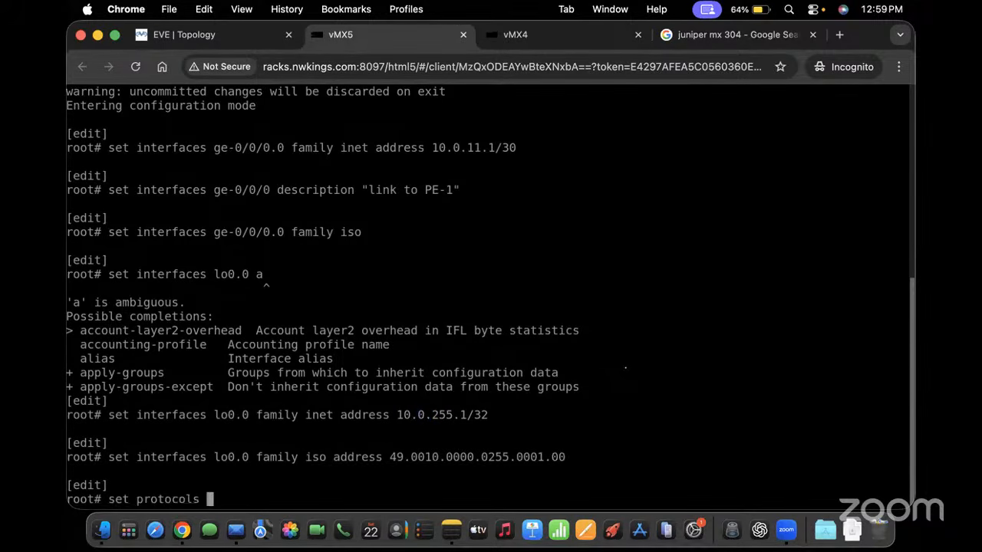
pyautogui.write('isis interface ge')
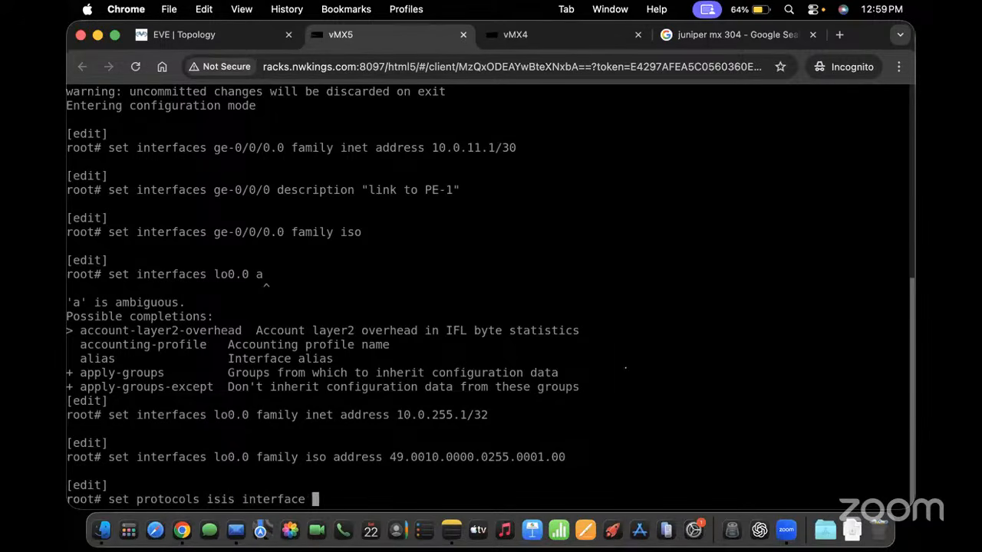
pyautogui.press('BackSpace')
pyautogui.write('0/0/')
pyautogui.press('BackSpace')
pyautogui.press('BackSpace')
pyautogui.press('BackSpace')
pyautogui.press('BackSpace')
pyautogui.write('-0/0/0.0')
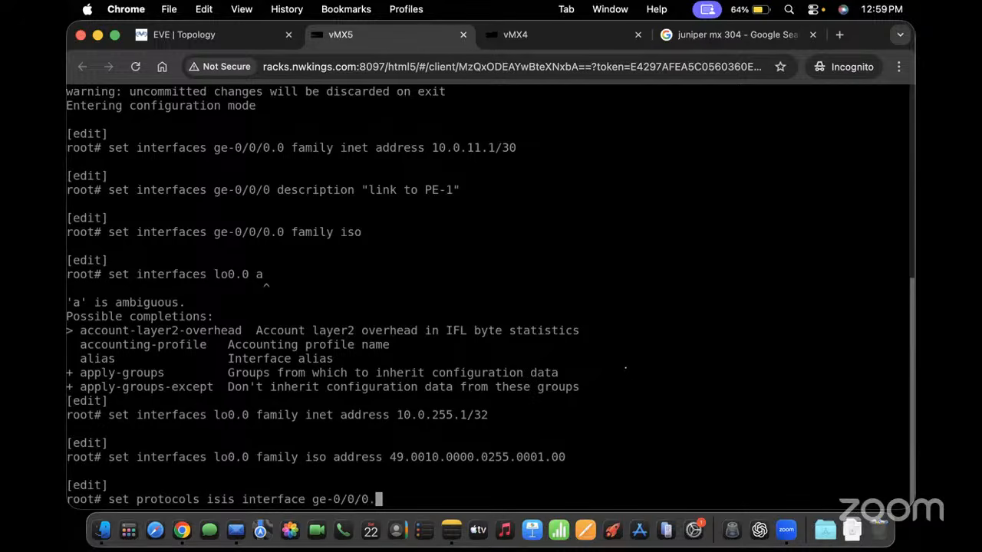
pyautogui.press('Return')
pyautogui.press('Up')
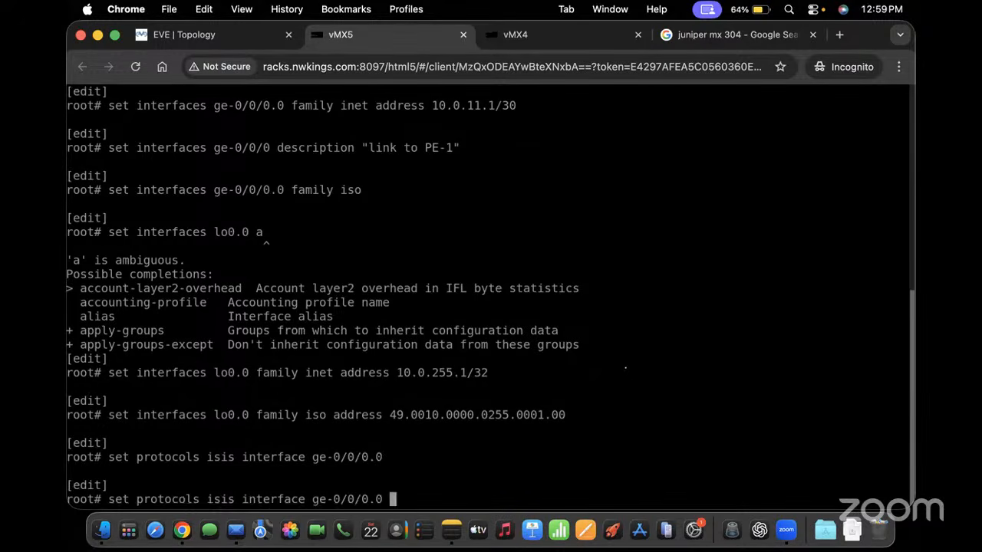
pyautogui.write('point-to-point')
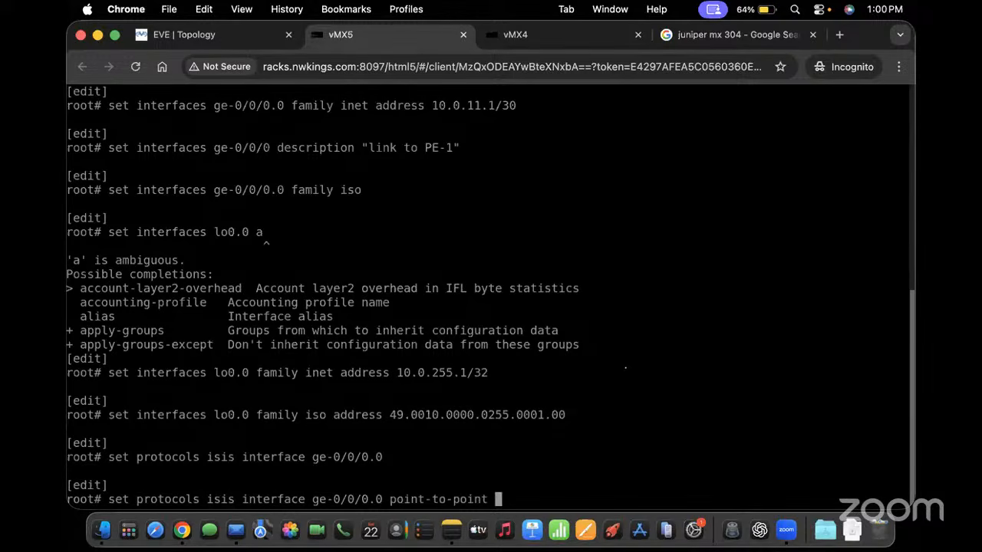
pyautogui.press('Return')
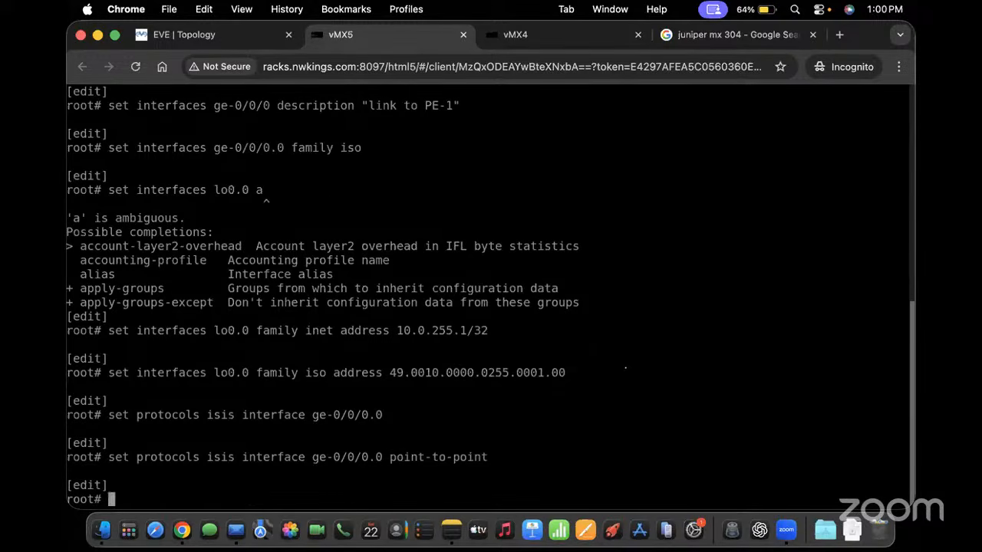
# Make lo0.0 a passive IS-IS interface, then try to show pending changes
pyautogui.press('Up')
pyautogui.press('BackSpace')
pyautogui.press('BackSpace')
pyautogui.press('BackSpace')
pyautogui.press('BackSpace')
pyautogui.press('BackSpace')
pyautogui.press('BackSpace')
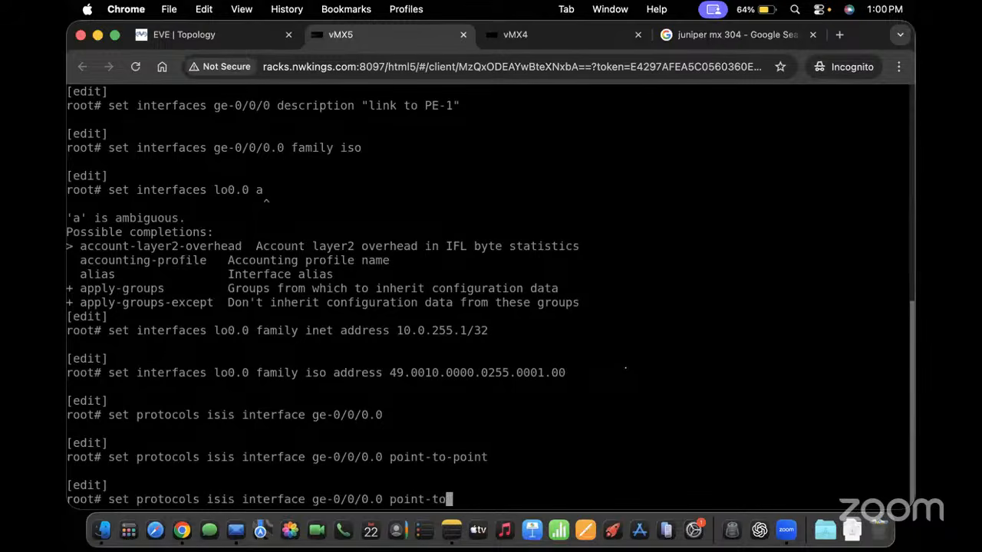
pyautogui.press('BackSpace')
pyautogui.press('BackSpace')
pyautogui.press('BackSpace')
pyautogui.press('BackSpace')
pyautogui.press('BackSpace')
pyautogui.press('BackSpace')
pyautogui.press('BackSpace')
pyautogui.press('BackSpace')
pyautogui.press('BackSpace')
pyautogui.press('BackSpace')
pyautogui.press('BackSpace')
pyautogui.press('BackSpace')
pyautogui.press('BackSpace')
pyautogui.press('BackSpace')
pyautogui.press('BackSpace')
pyautogui.press('BackSpace')
pyautogui.press('BackSpace')
pyautogui.press('BackSpace')
pyautogui.press('BackSpace')
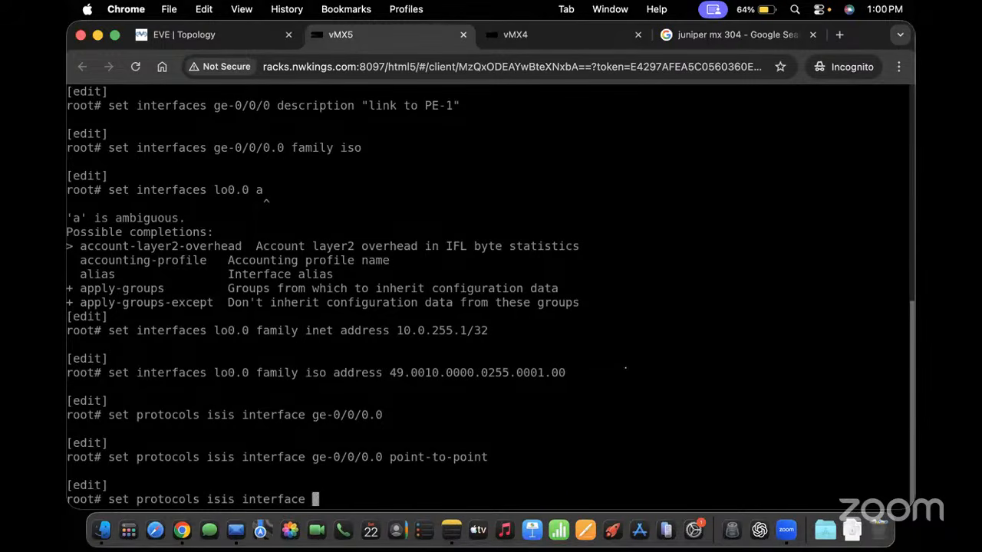
pyautogui.write('lo0.0 passive')
pyautogui.press('Return')
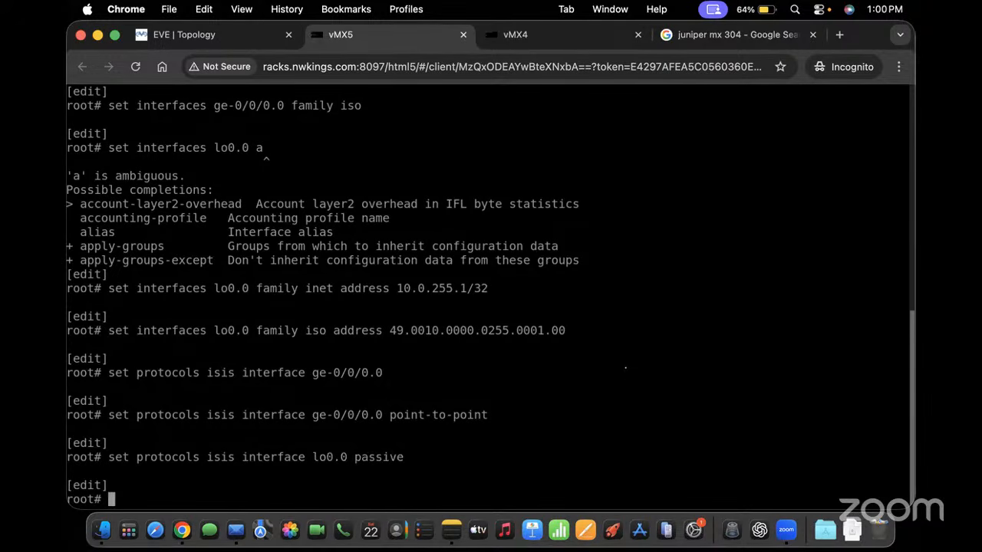
pyautogui.write('show }com')
pyautogui.press('Return')
# Review pending changes with 'show | compare' and attempt 'commit | display detail'
pyautogui.press('BackSpace')
pyautogui.press('BackSpace')
pyautogui.press('BackSpace')
pyautogui.press('BackSpace')
pyautogui.write('| compare')
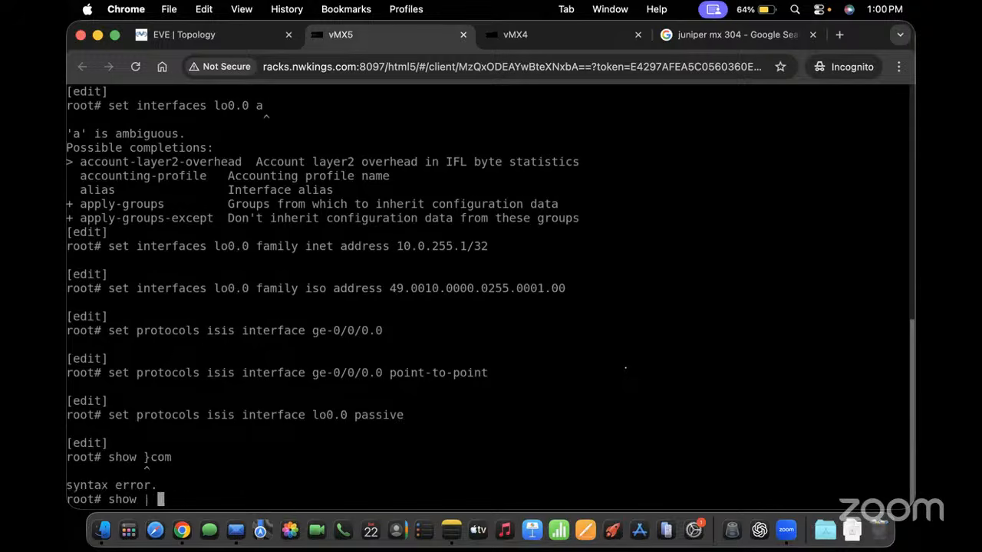
pyautogui.press('Return')
pyautogui.press('space')
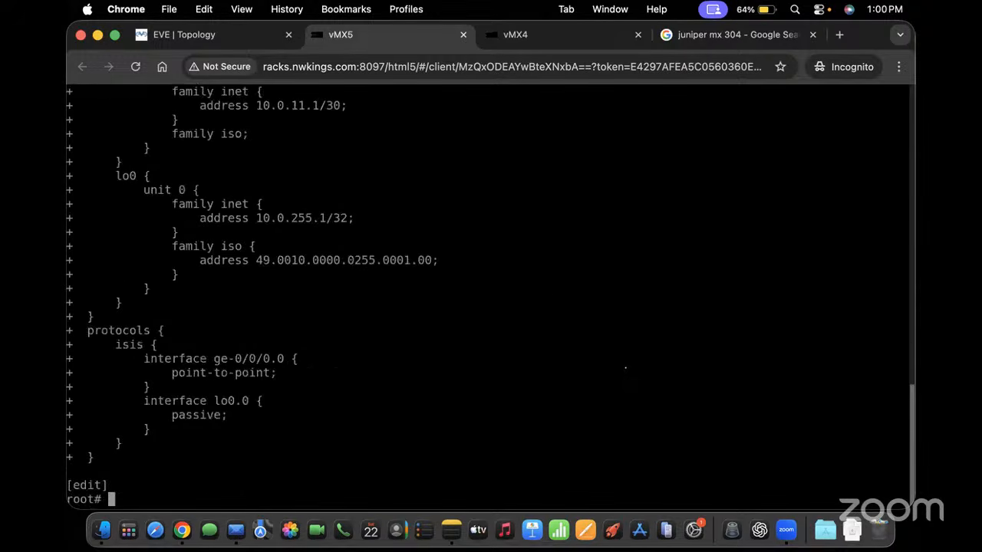
pyautogui.write('commit } di')
pyautogui.press('BackSpace')
pyautogui.press('BackSpace')
pyautogui.press('BackSpace')
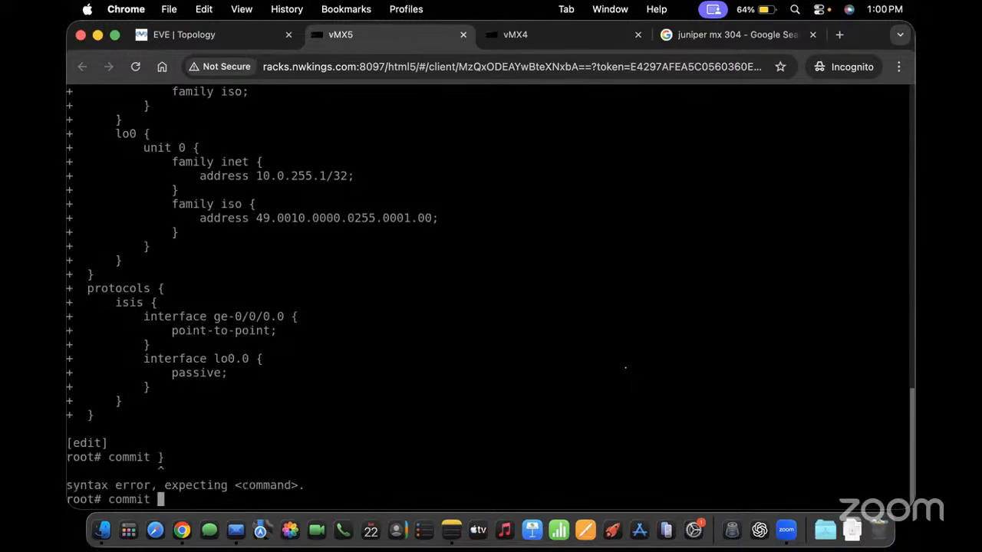
pyautogui.write('| display detail')
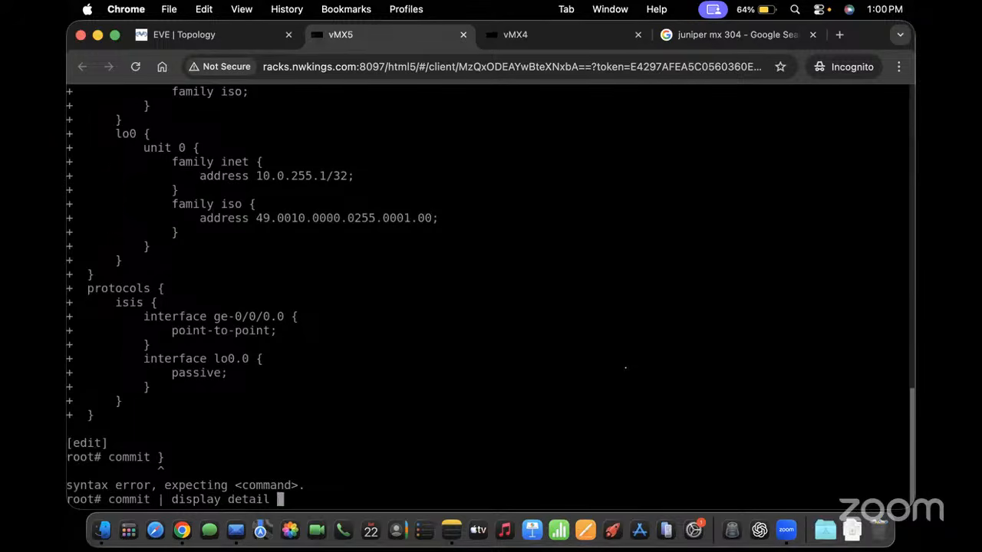
pyautogui.press('Return')
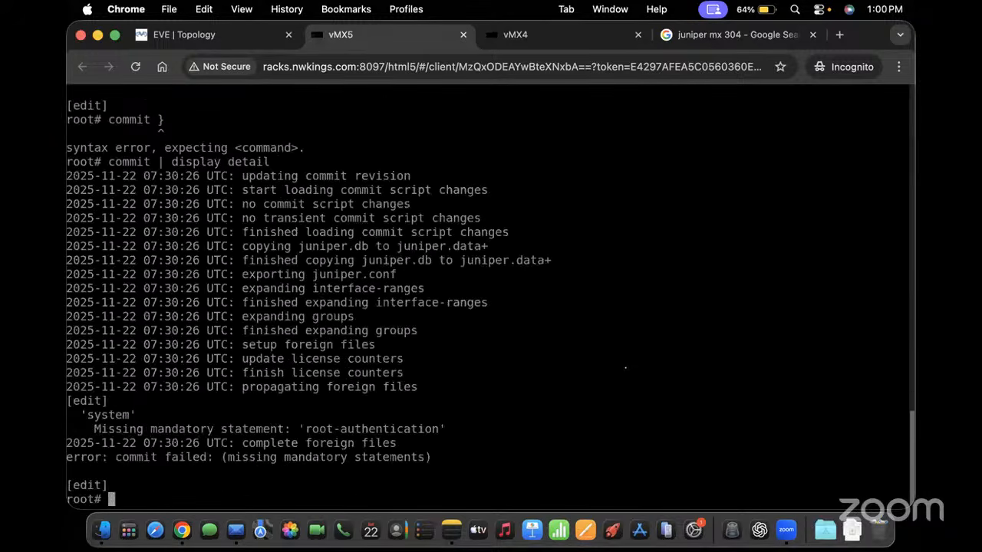
# Set a plain-text root password, entered twice, and rerun the detailed commit
pyautogui.write('set ')
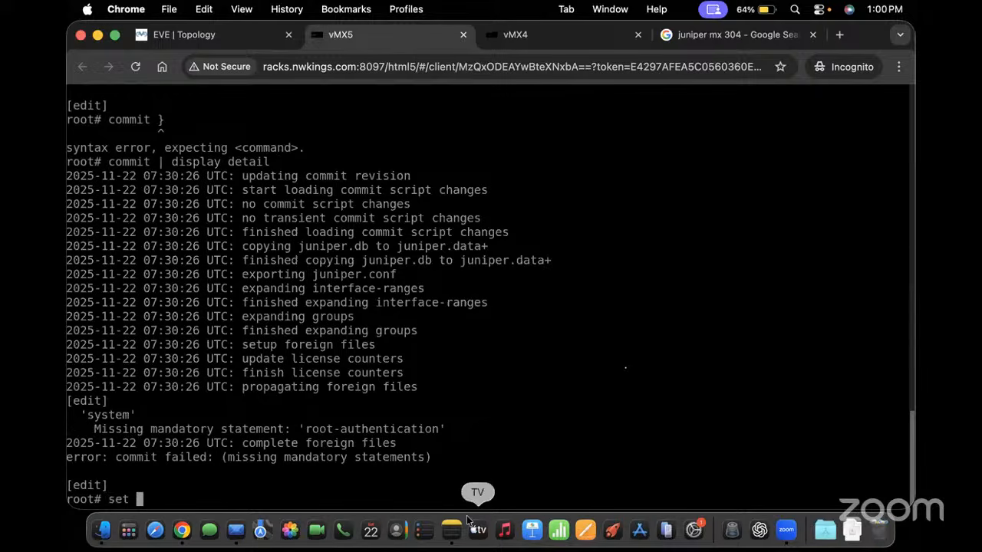
pyautogui.write('system root-authentication ')
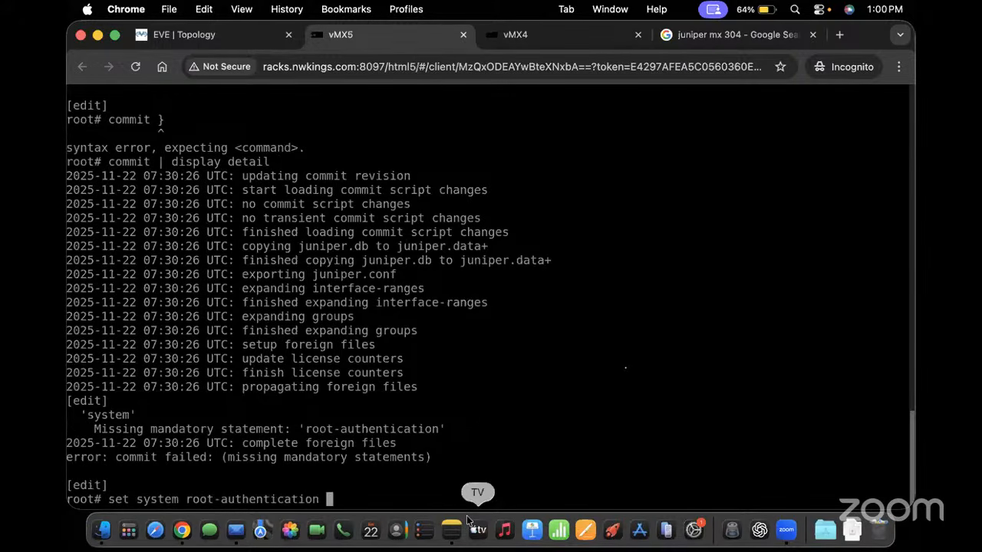
pyautogui.write('plain-text-password')
pyautogui.press('Return')
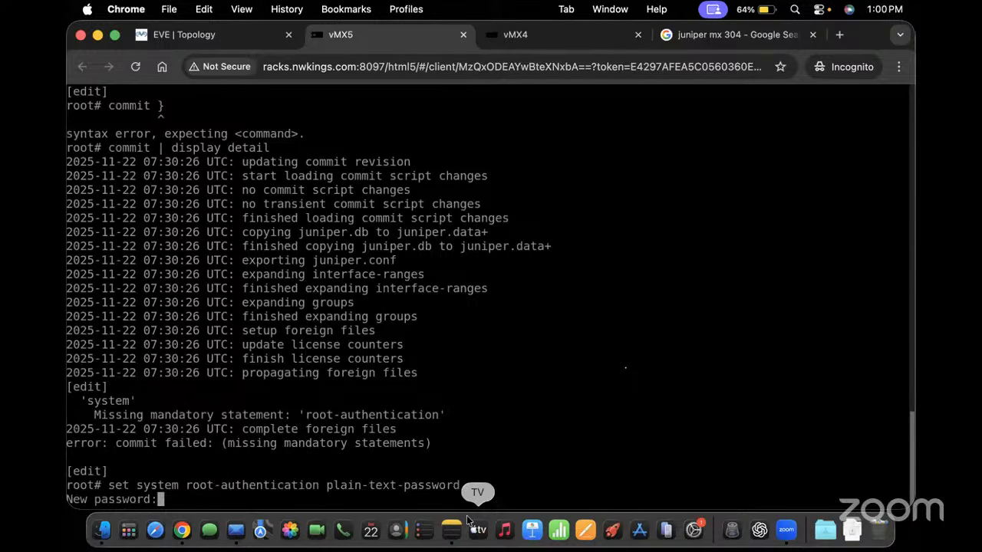
pyautogui.press('Return')
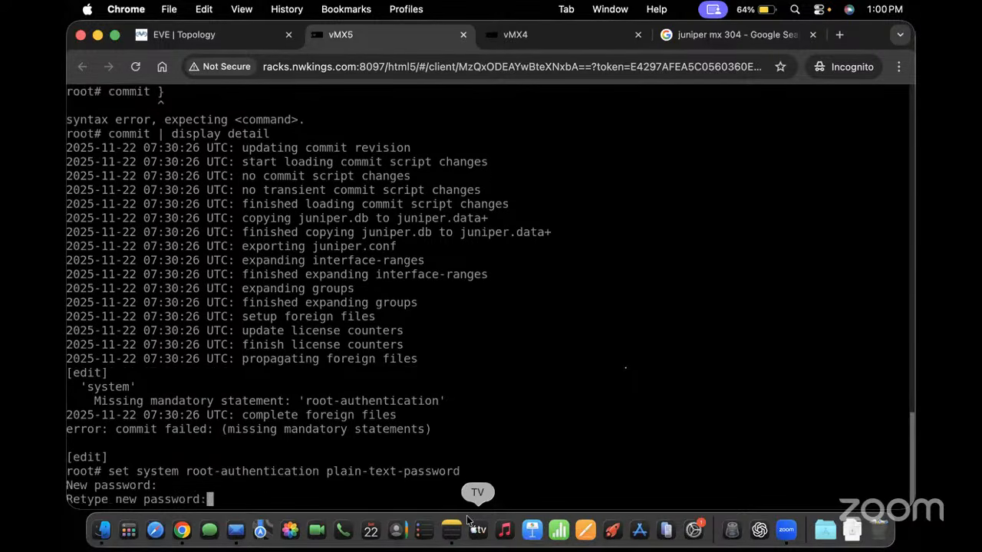
pyautogui.press('Return')
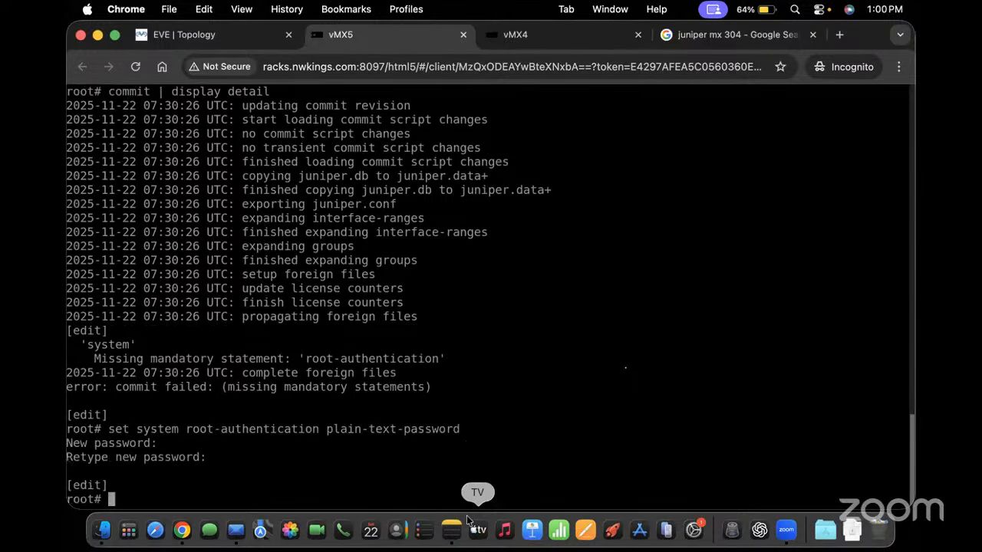
pyautogui.press('Up')
pyautogui.press('Up')
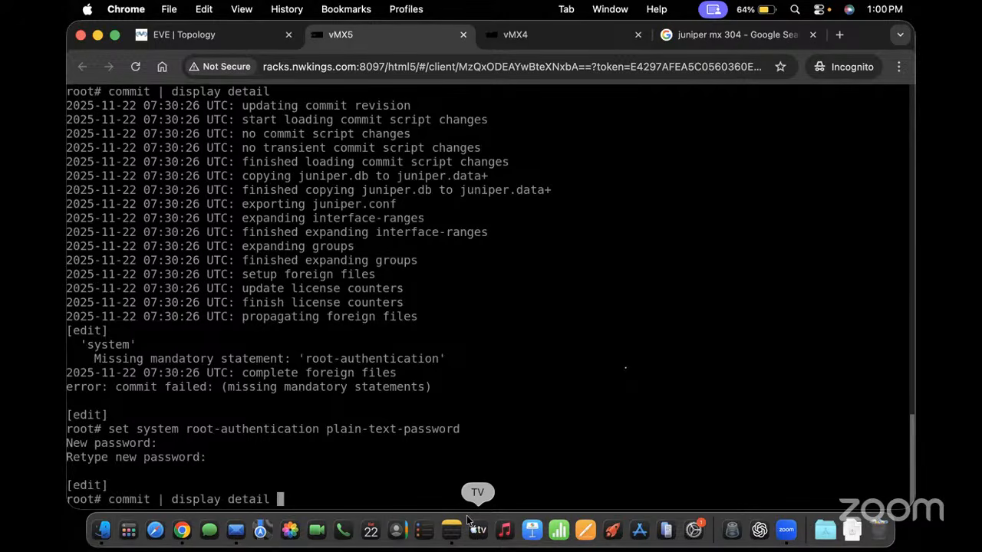
pyautogui.press('Return')
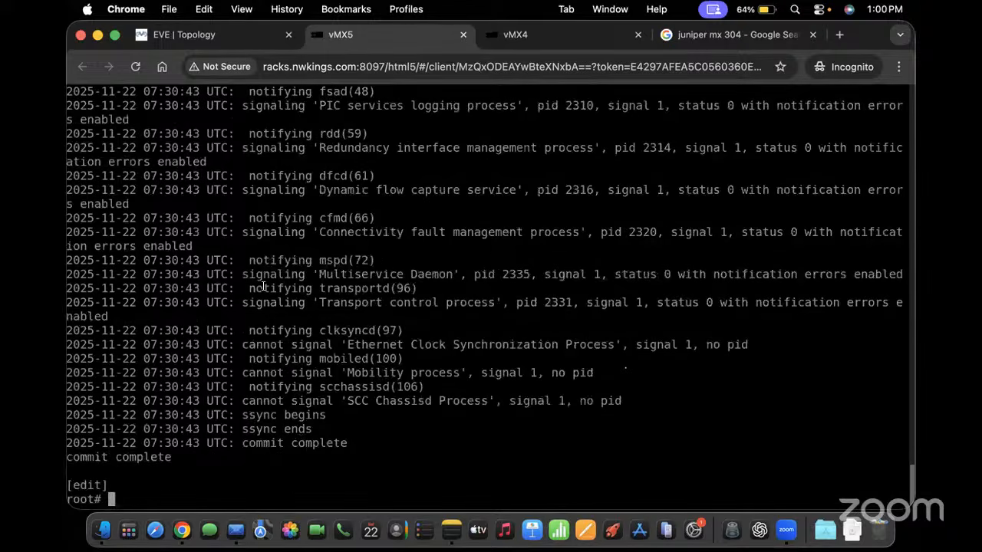
# Scroll through the vMX5 commit log to 'commit complete' and add fresh prompts
pyautogui.scroll(10, 263, 287)
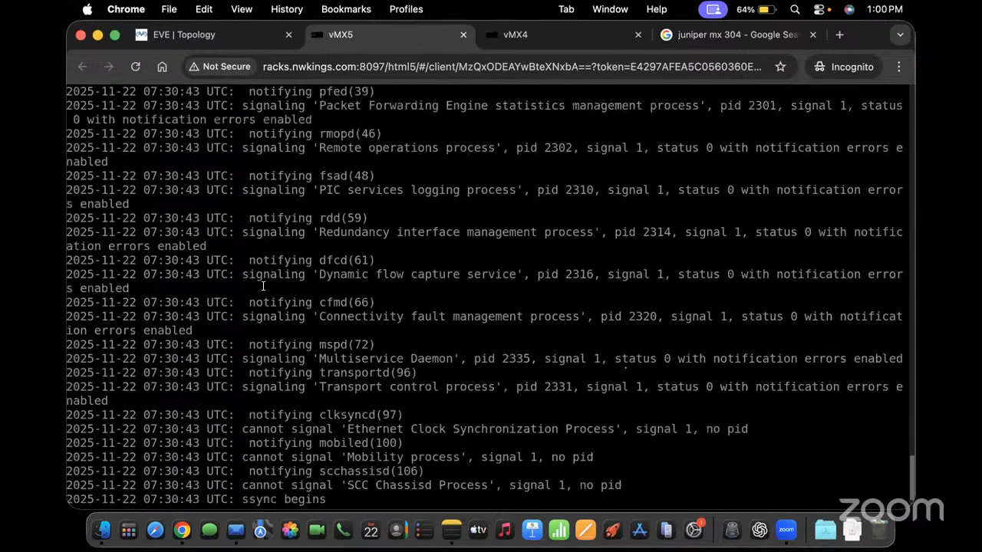
pyautogui.scroll(10, 262, 286)
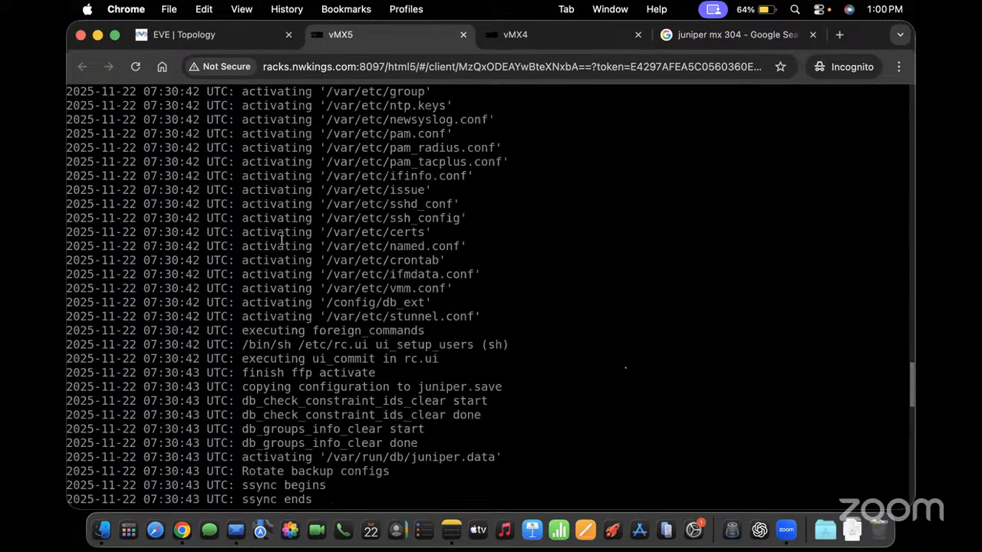
pyautogui.scroll(-2, 281, 240)
pyautogui.scroll(-2, 377, 275)
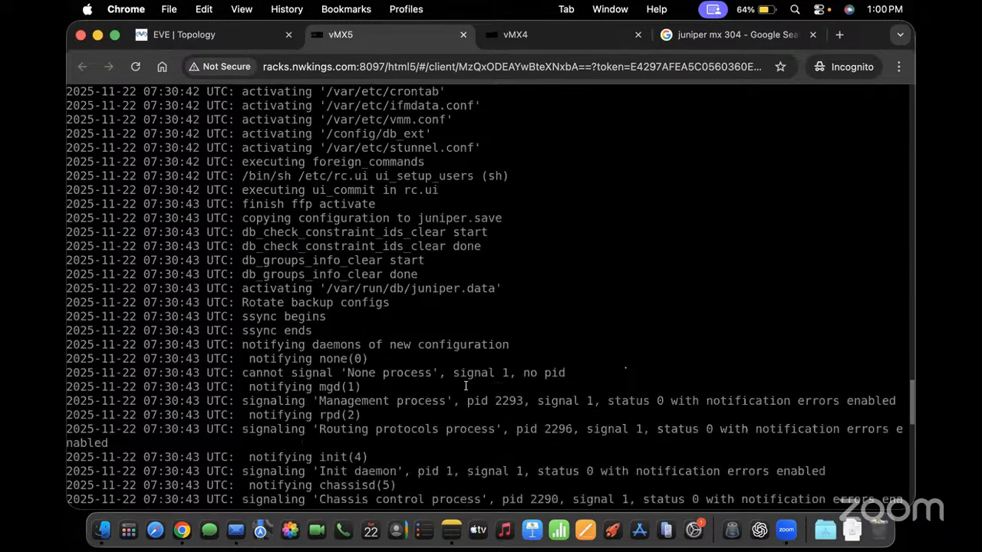
pyautogui.scroll(-2, 340, 385)
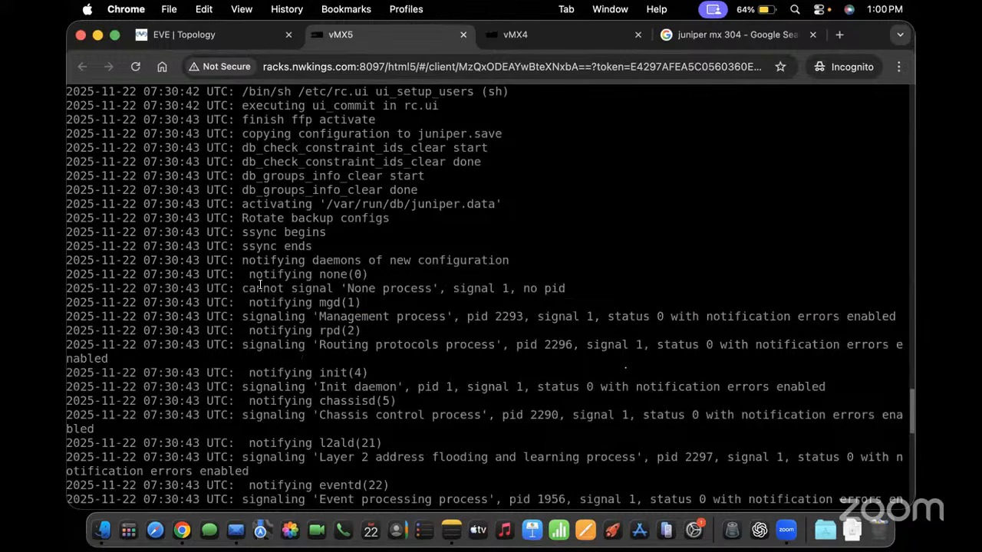
pyautogui.moveTo(260, 285); pyautogui.dragTo(307, 310)
pyautogui.scroll(-15, 307, 310)
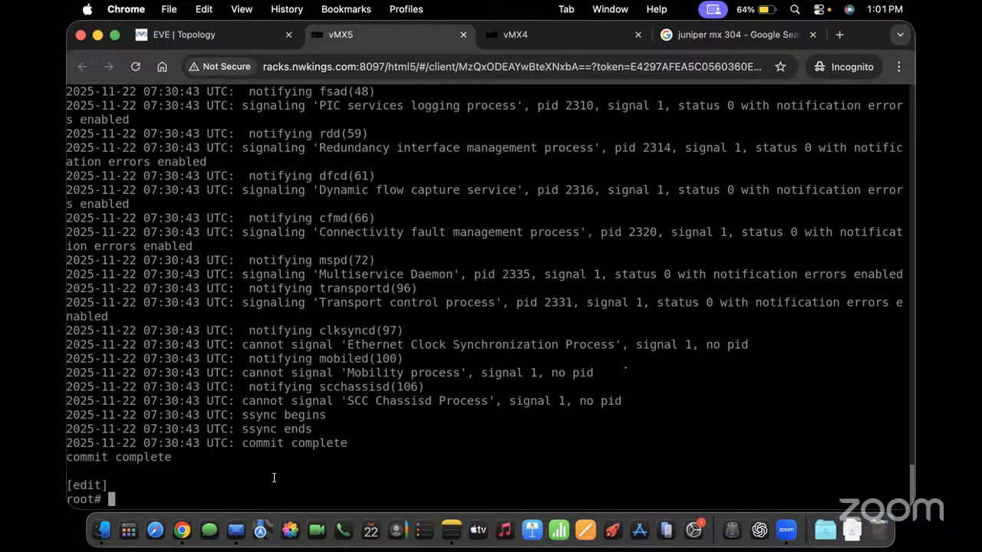
pyautogui.press('Return')
pyautogui.press('Return')
pyautogui.press('Return')
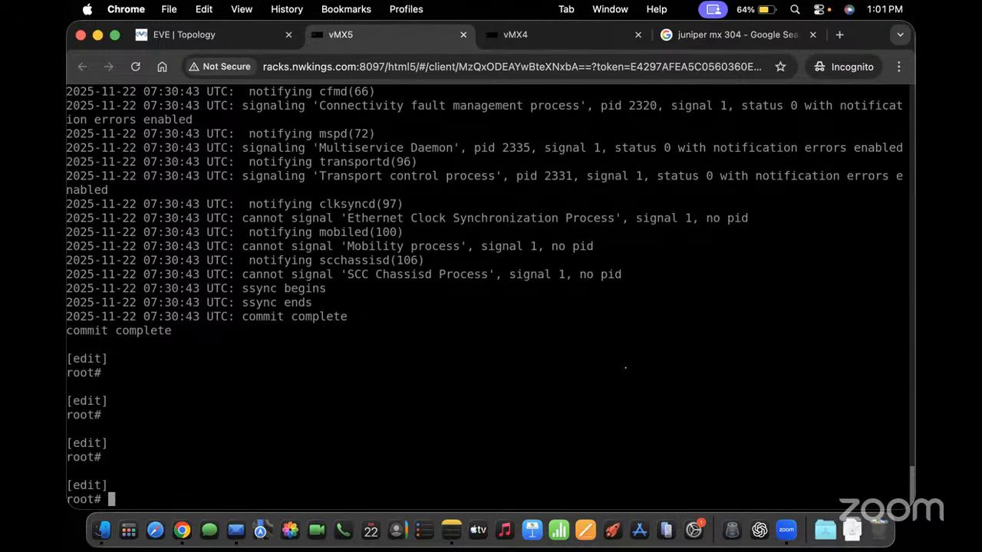
pyautogui.press('Return')
pyautogui.press('Return')
pyautogui.press('Return')
pyautogui.press('Return')
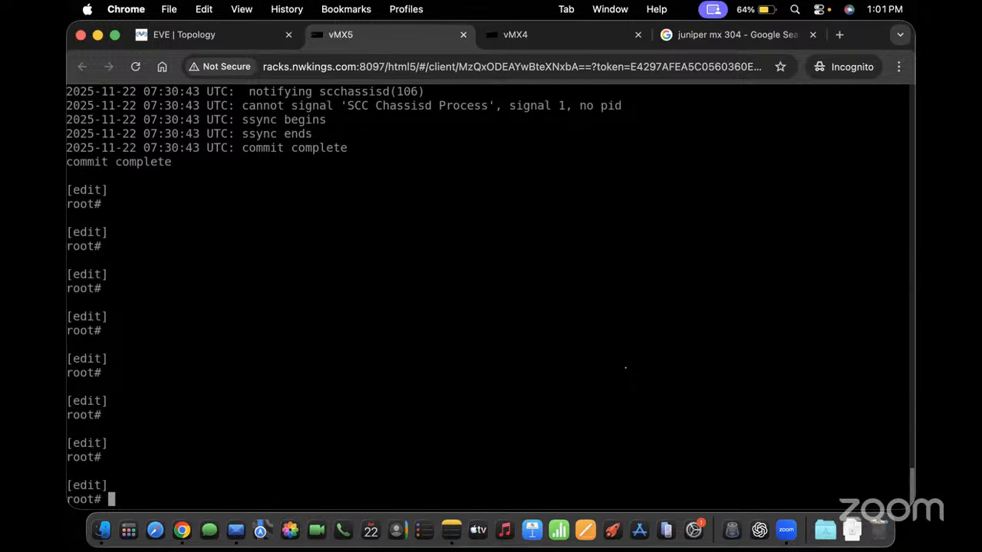
# Run 'show isis adjacency' on vMX5, showing ge-0/0/0.0 Up to 0000.0255.0002
pyautogui.write('run ')
pyautogui.write('s')
pyautogui.press('BackSpace')
pyautogui.write('isi')
pyautogui.press('BackSpace')
pyautogui.press('BackSpace')
pyautogui.press('BackSpace')
pyautogui.press('BackSpace')
pyautogui.press('BackSpace')
pyautogui.press('BackSpace')
pyautogui.press('BackSpace')
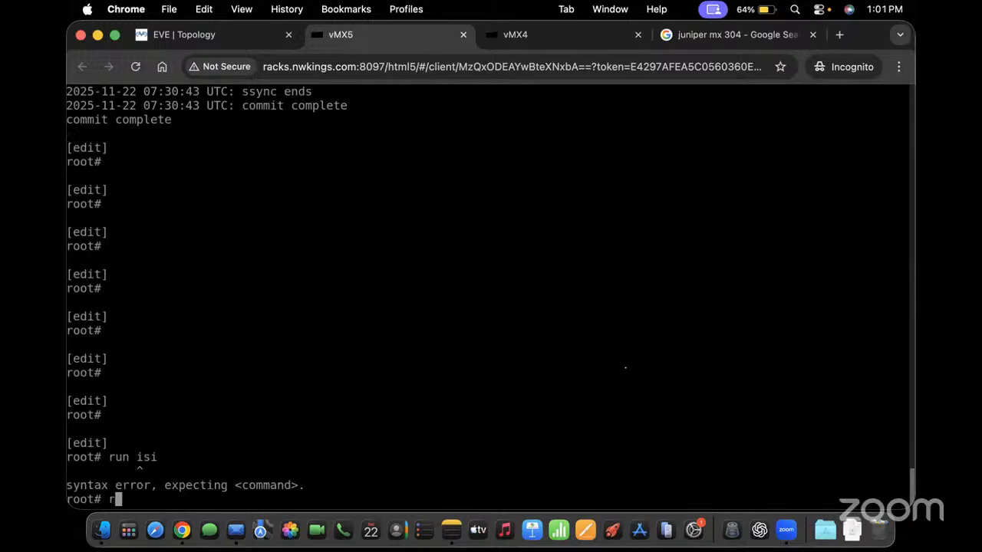
pyautogui.write('run show isis ne')
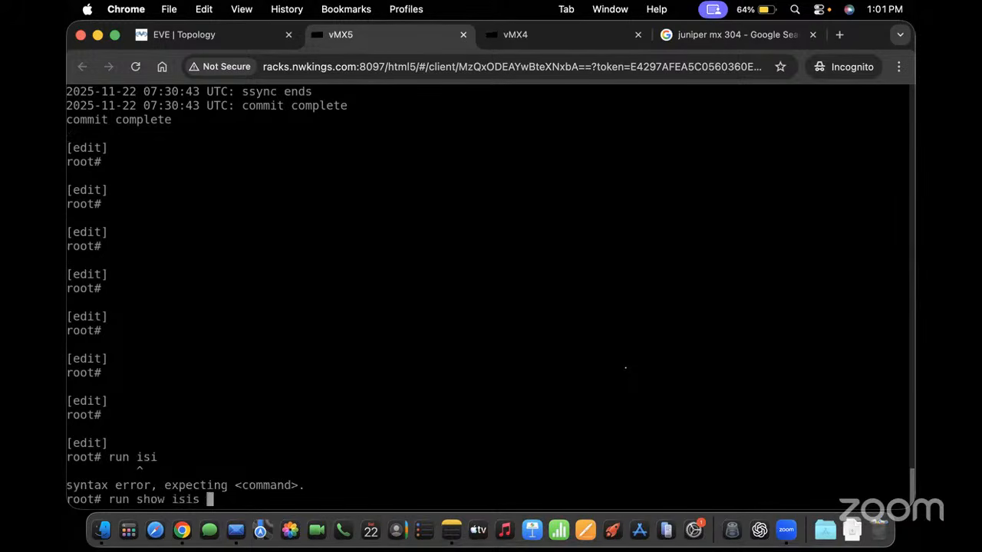
pyautogui.press('Return')
pyautogui.press('Up')
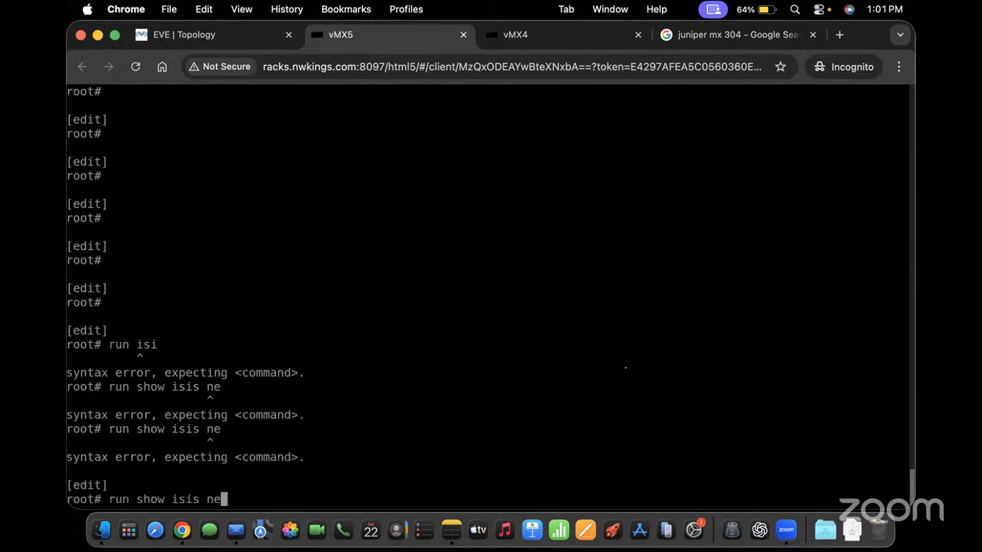
pyautogui.press('BackSpace')
pyautogui.press('BackSpace')
pyautogui.write('ad')
pyautogui.press('Return')
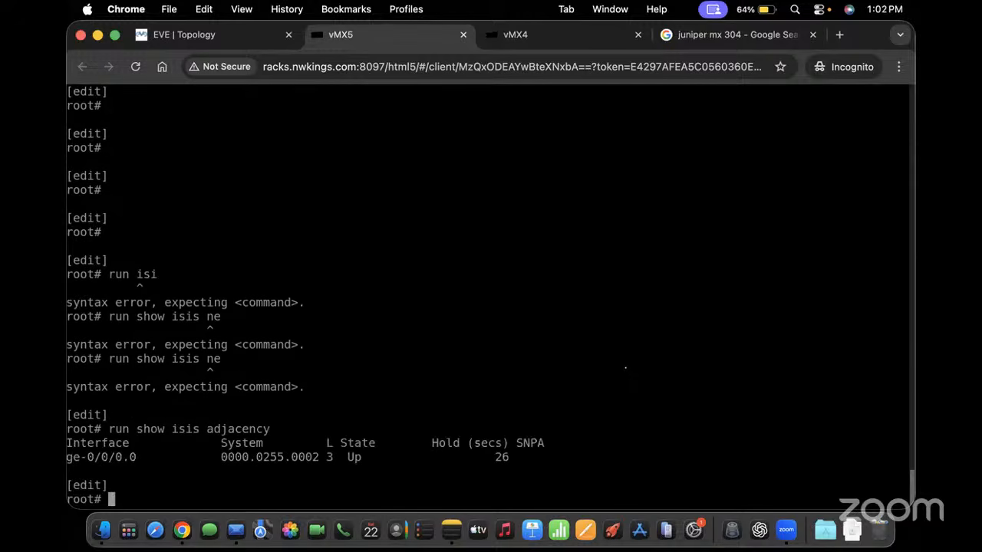
pyautogui.press('Return')
pyautogui.press('Return')
pyautogui.press('Return')
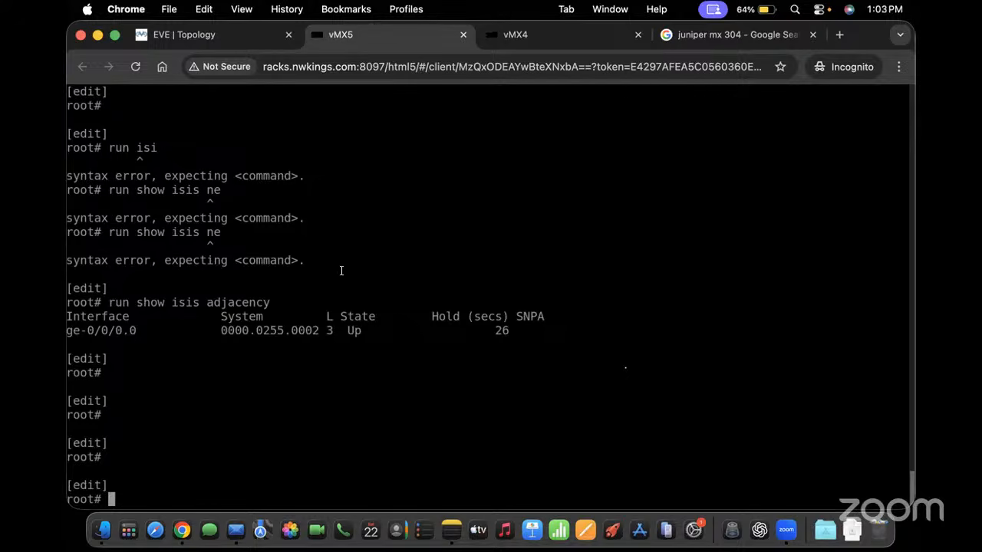
# Set the vMX5 router's host-name to P1 and commit
pyautogui.write('set system host-name ')
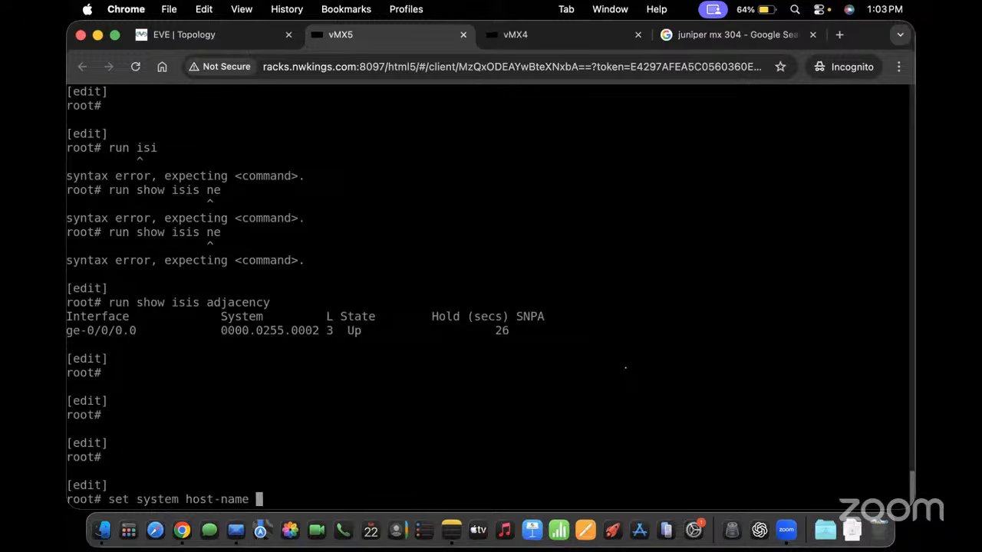
pyautogui.write('P1')
pyautogui.press('Return')
pyautogui.write('commit')
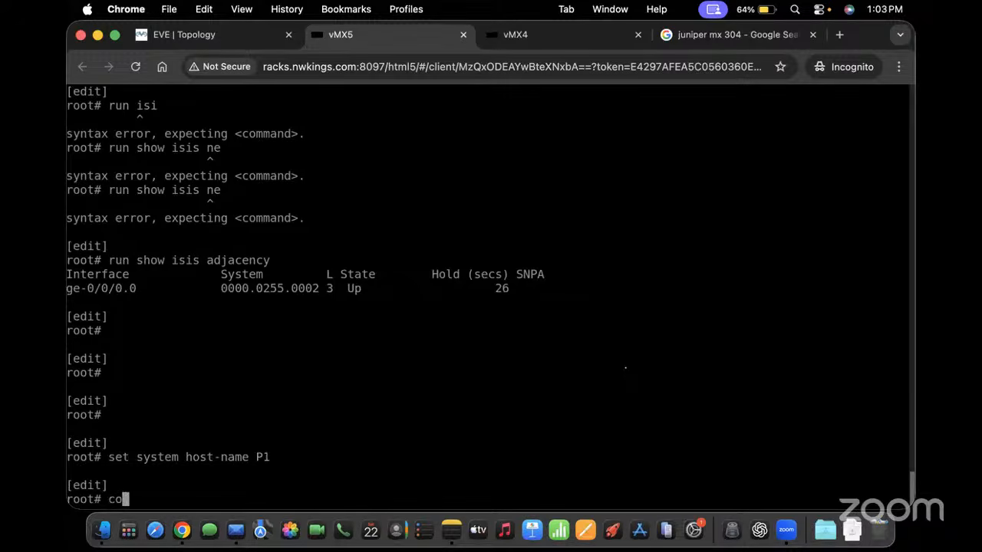
pyautogui.press('Return')
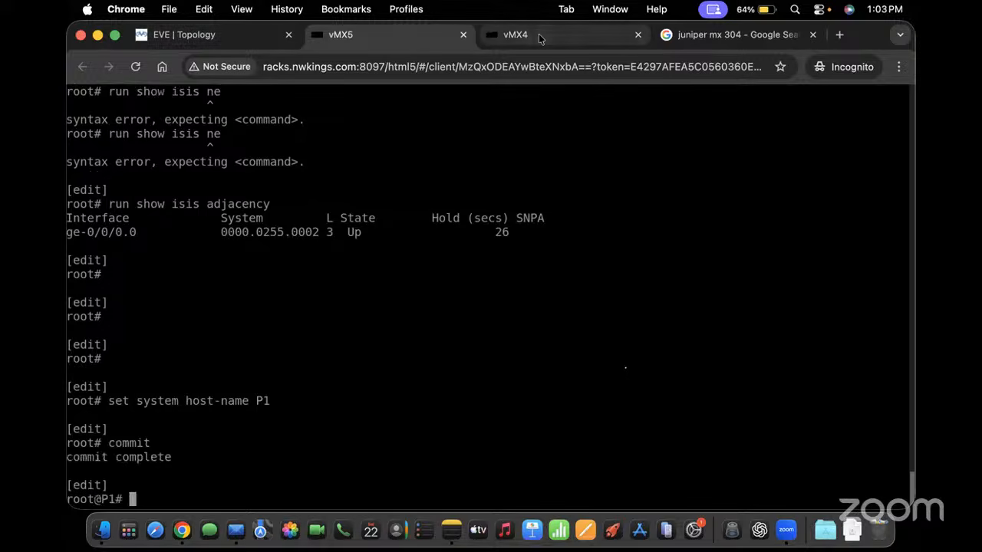
# On the vMX4 router, set host-name PE-1 and commit
pyautogui.click(538, 34)
pyautogui.write('set sy')
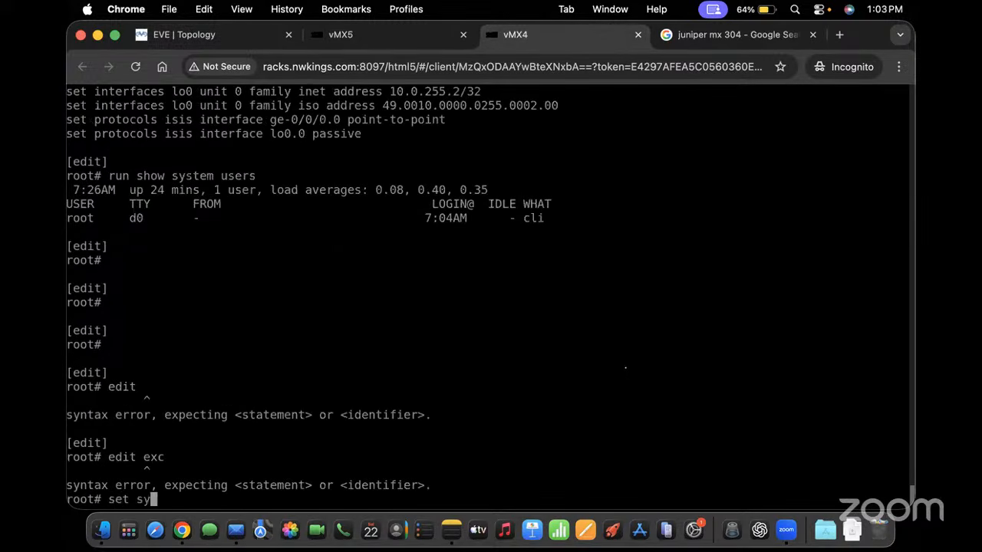
pyautogui.write('stem host-name ')
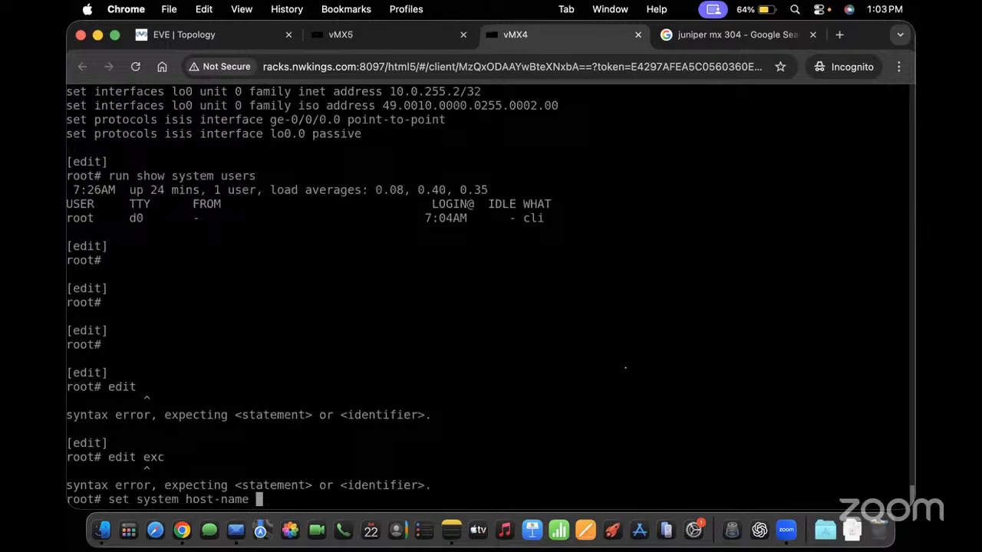
pyautogui.write('PE1')
pyautogui.press('BackSpace')
pyautogui.write('-1')
pyautogui.press('Return')
pyautogui.write('cin')
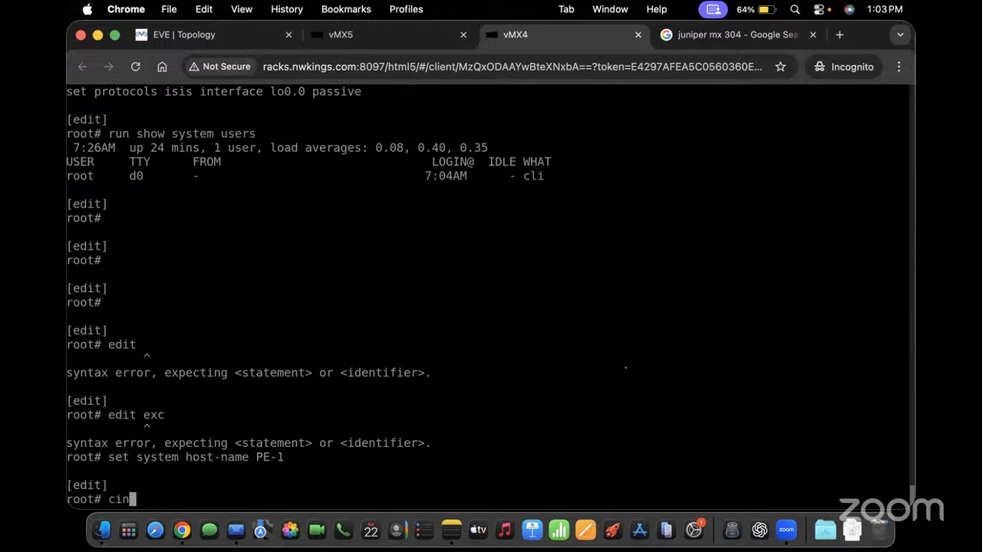
pyautogui.write('mmit')
pyautogui.press('Return')
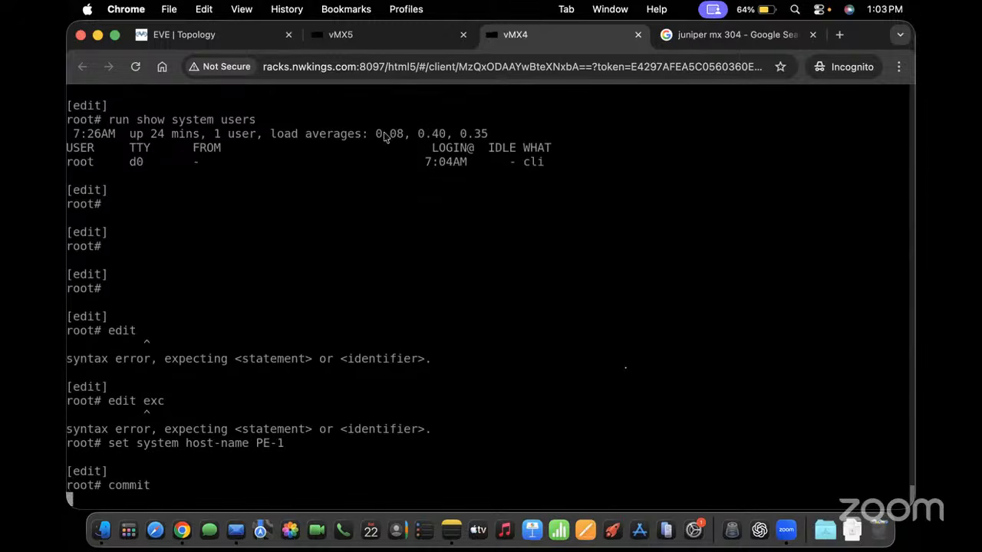
# Check the P1 and PE-1 consoles, then open a vMX6 console from the topology
pyautogui.click(398, 26)
pyautogui.press('Return')
pyautogui.press('Return')
pyautogui.press('Return')
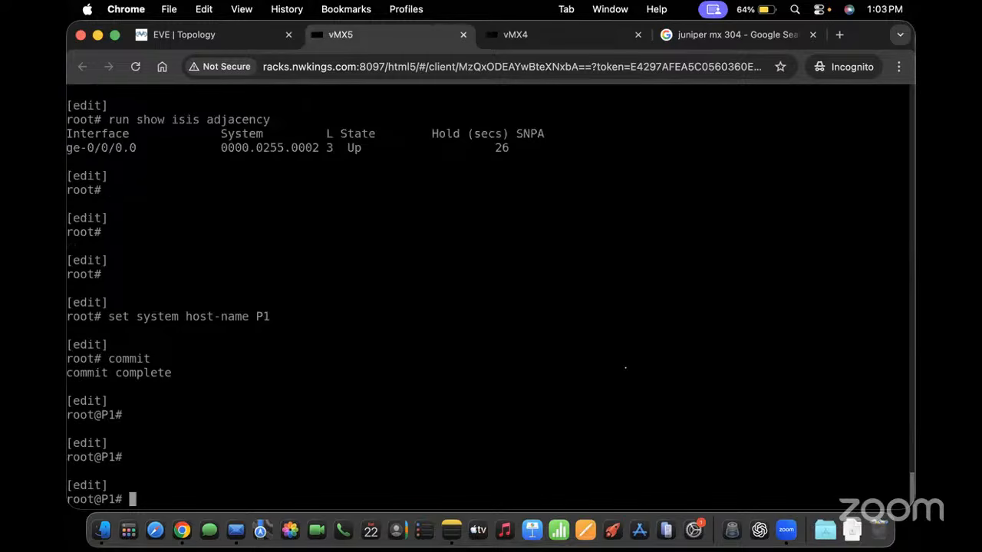
pyautogui.click(240, 36)
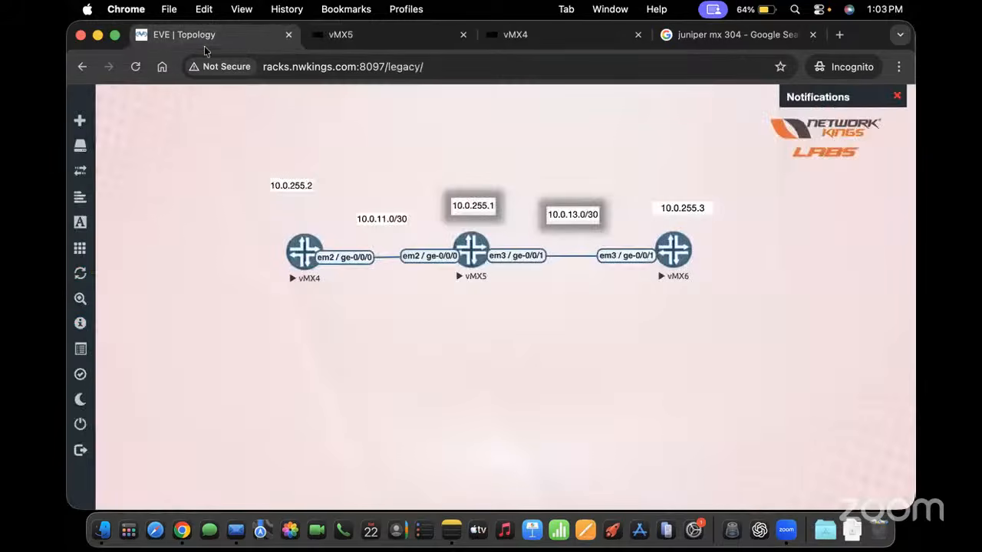
pyautogui.click(515, 34)
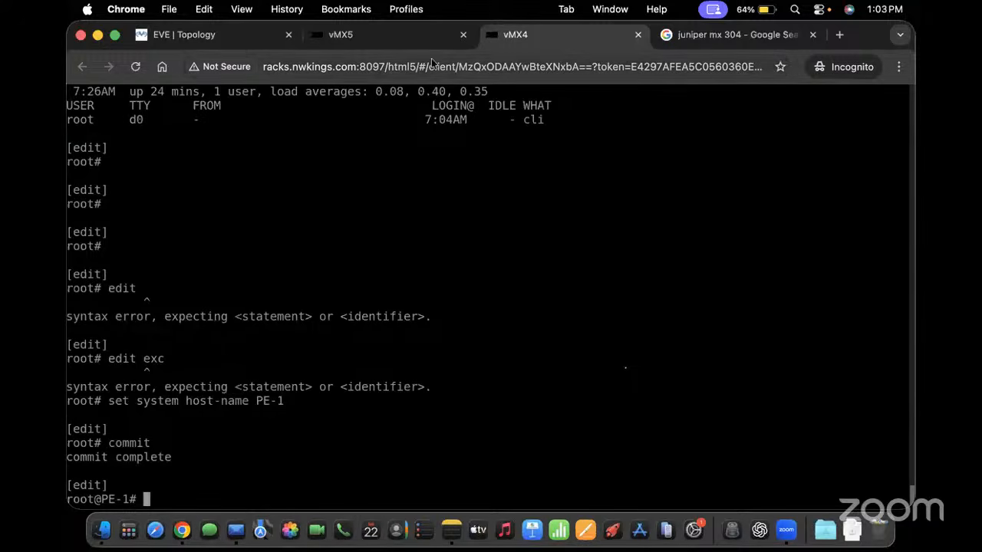
pyautogui.click(184, 35)
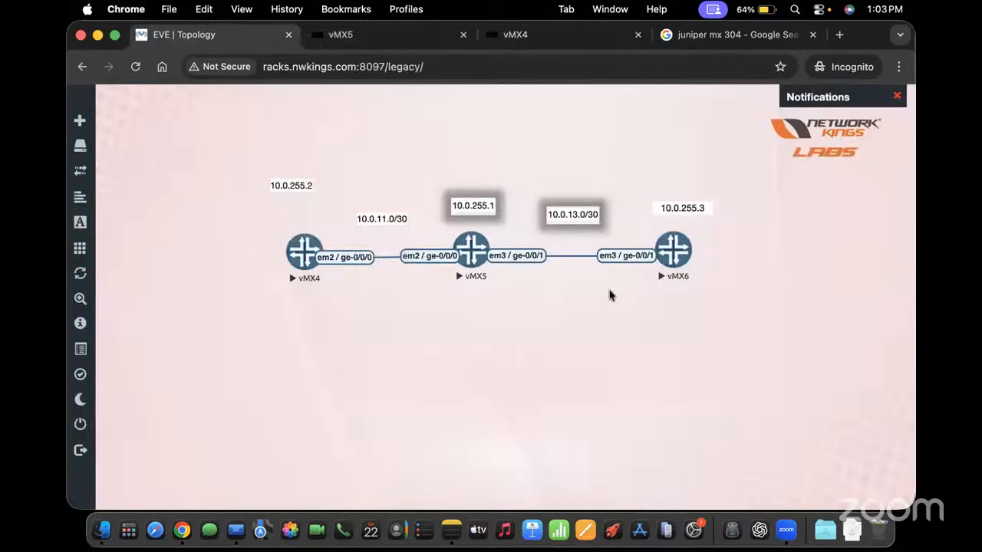
pyautogui.click(673, 253)
pyautogui.click(488, 38)
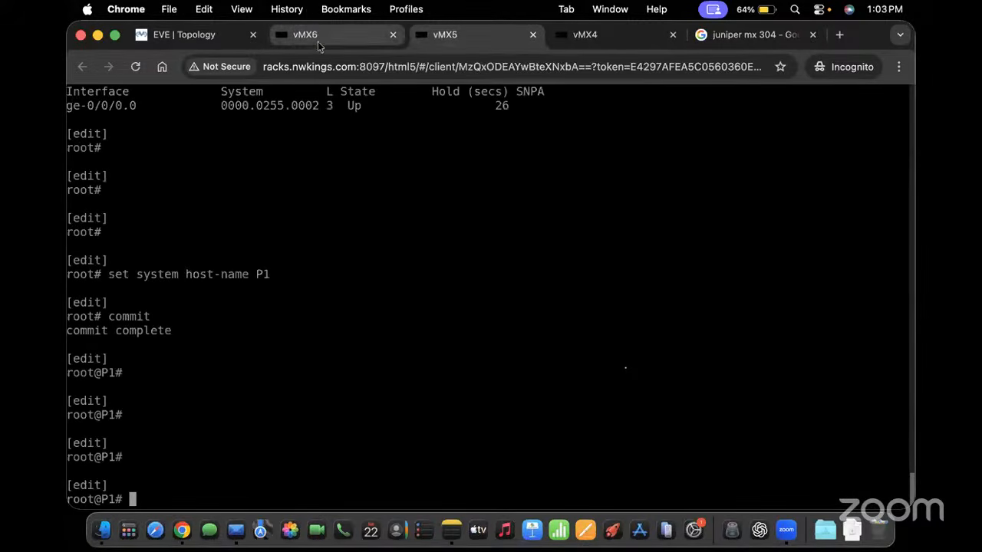
pyautogui.click(317, 41)
pyautogui.click(499, 41)
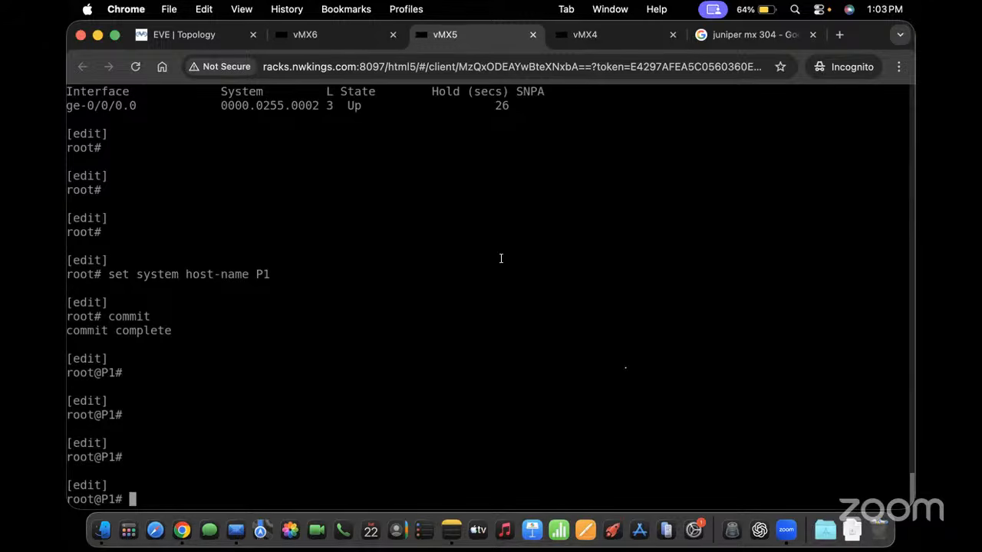
# On PE-1, set protocols isis interface ge-0/0/0.0 level 1 disable and commit
pyautogui.write("'")
pyautogui.press('BackSpace')
pyautogui.click(634, 38)
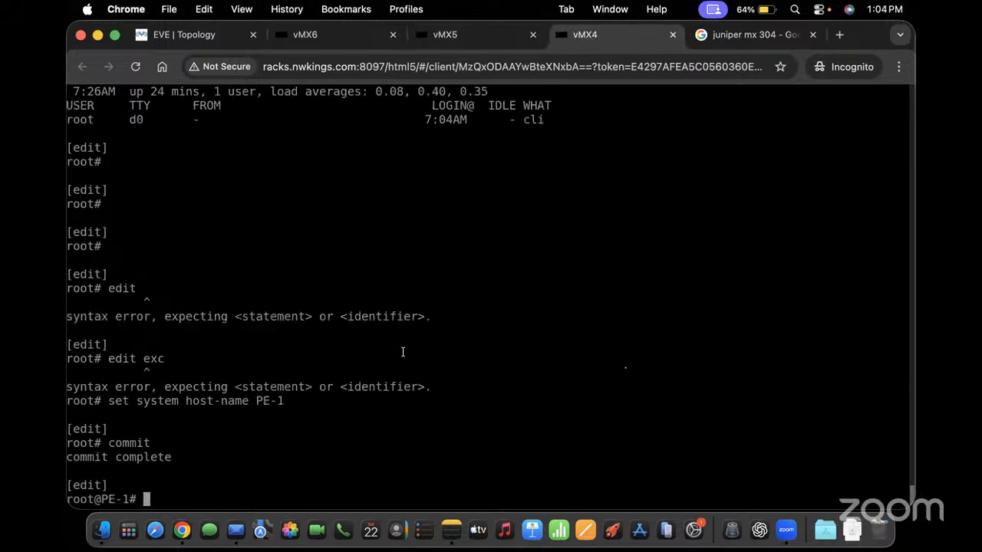
pyautogui.write('set intr')
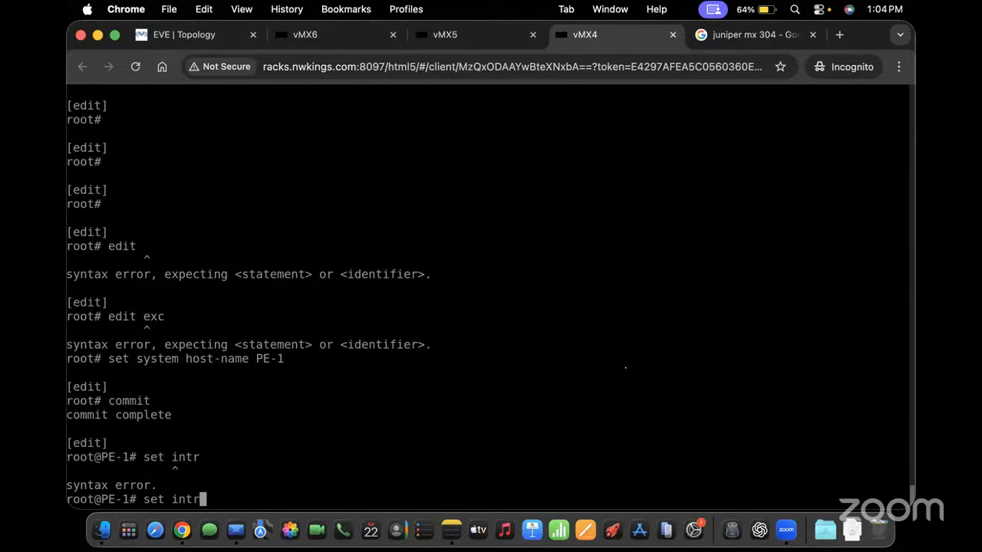
pyautogui.press('BackSpace')
pyautogui.press('BackSpace')
pyautogui.press('BackSpace')
pyautogui.press('BackSpace')
pyautogui.write('protocols ')
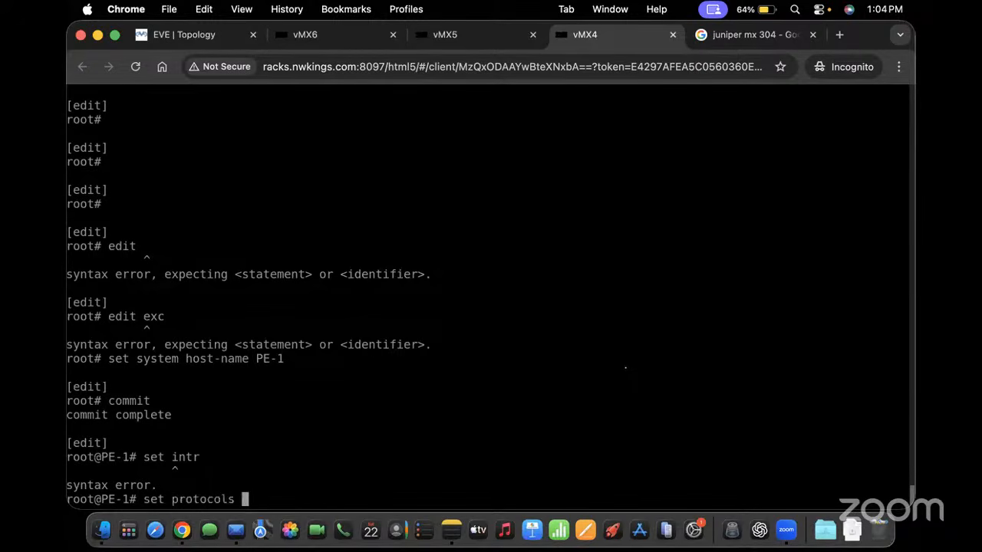
pyautogui.write('isis interface ge')
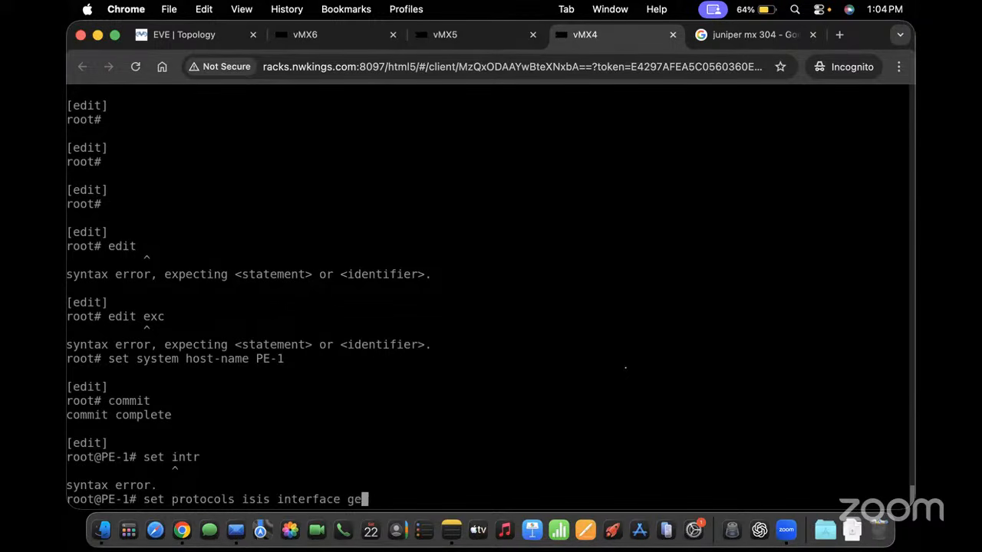
pyautogui.write('-0/0/0.0 l')
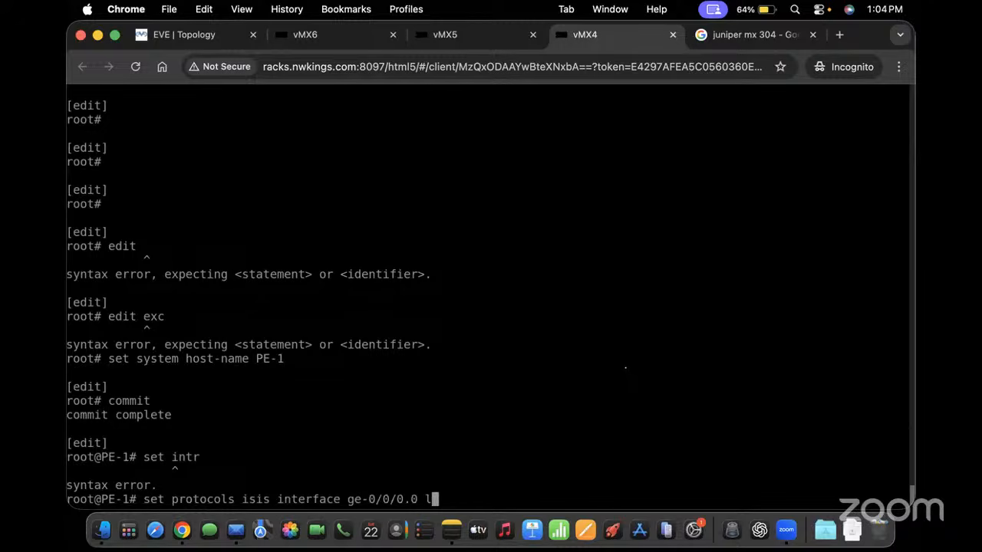
pyautogui.write('evel 1 disable')
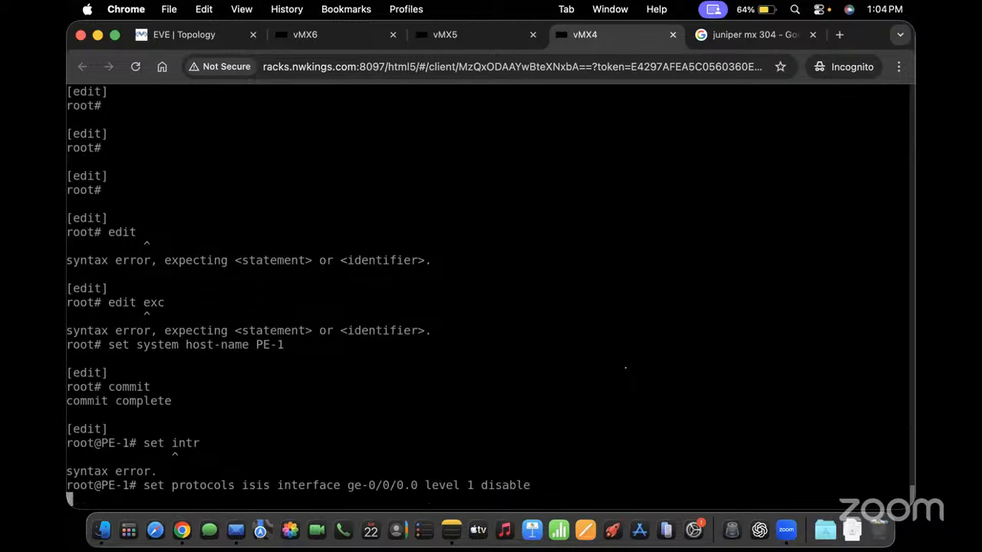
pyautogui.press('Return')
pyautogui.write('con')
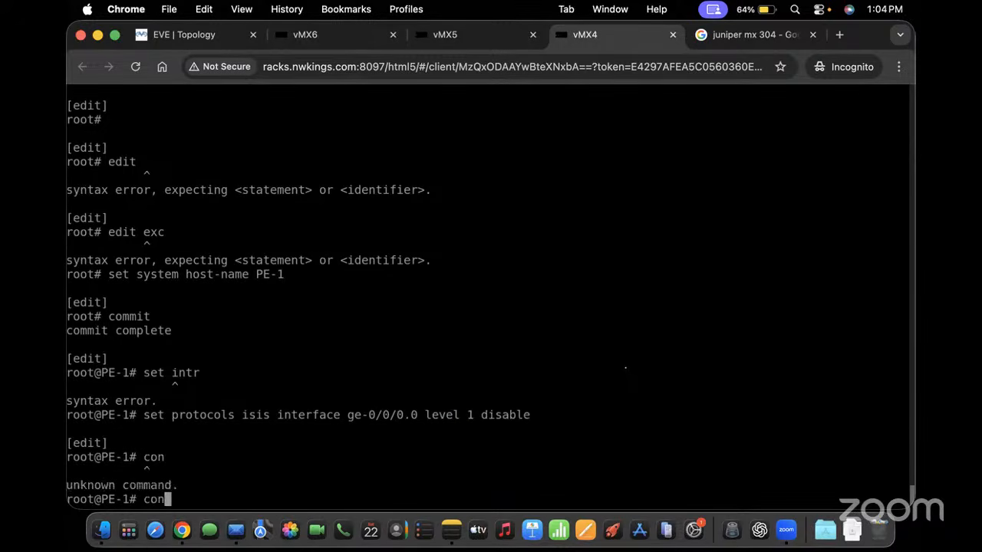
pyautogui.press('BackSpace')
pyautogui.press('BackSpace')
pyautogui.write('ommit')
pyautogui.press('Return')
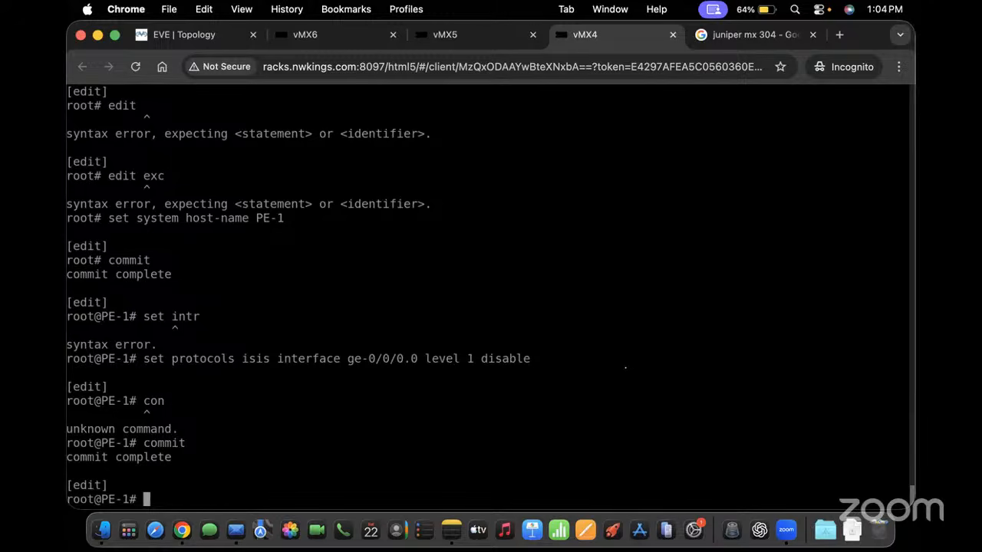
# On P1, disable IS-IS level 1 on ge-0/0/0.0 and commit
pyautogui.click(449, 34)
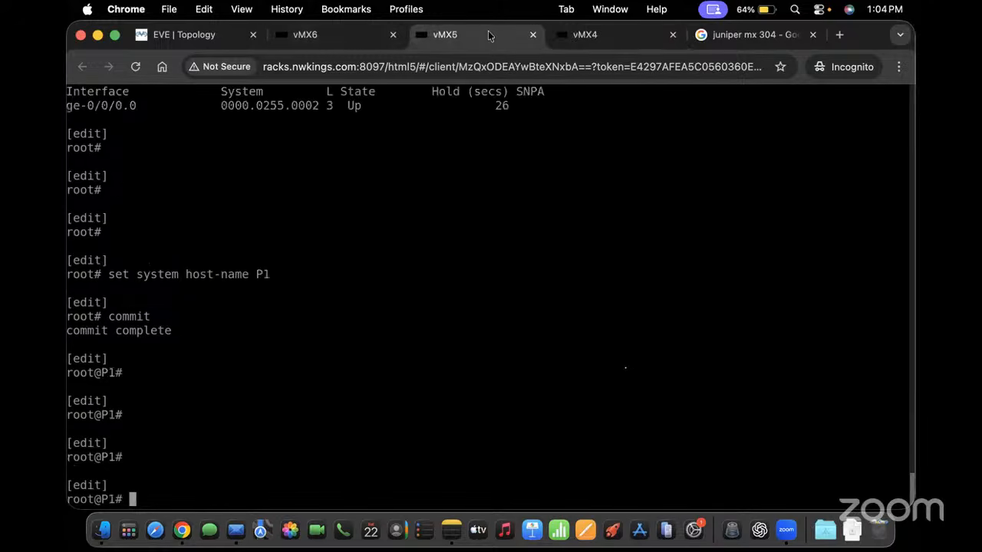
pyautogui.write('set o')
pyautogui.press('BackSpace')
pyautogui.write('protocols isis ')
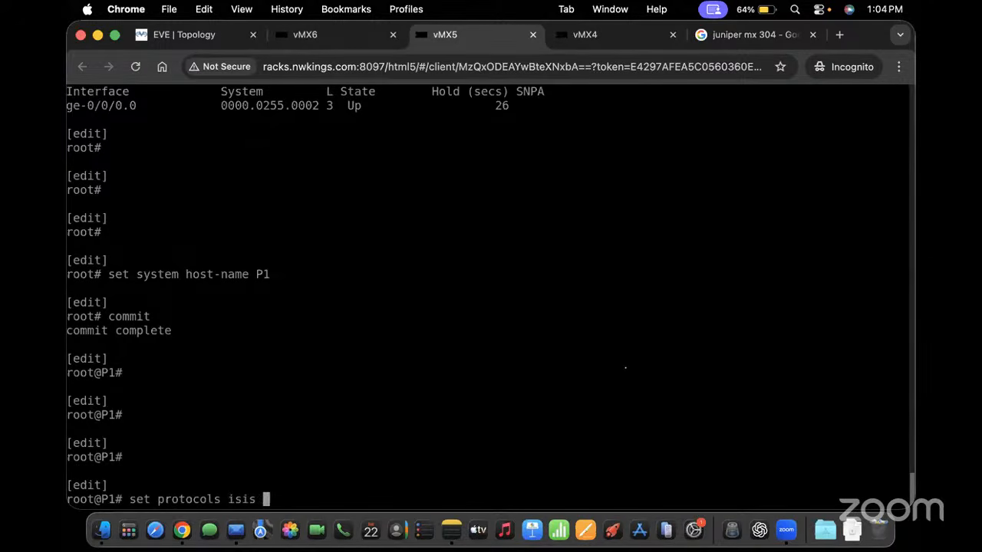
pyautogui.write('interface ge-0/0/0.0 ')
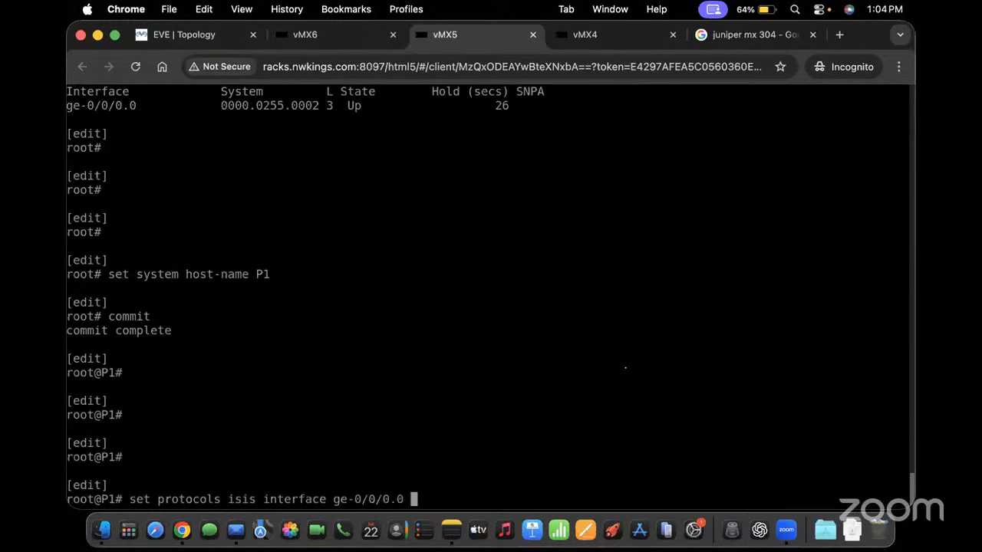
pyautogui.write('level 1 disable')
pyautogui.press('Return')
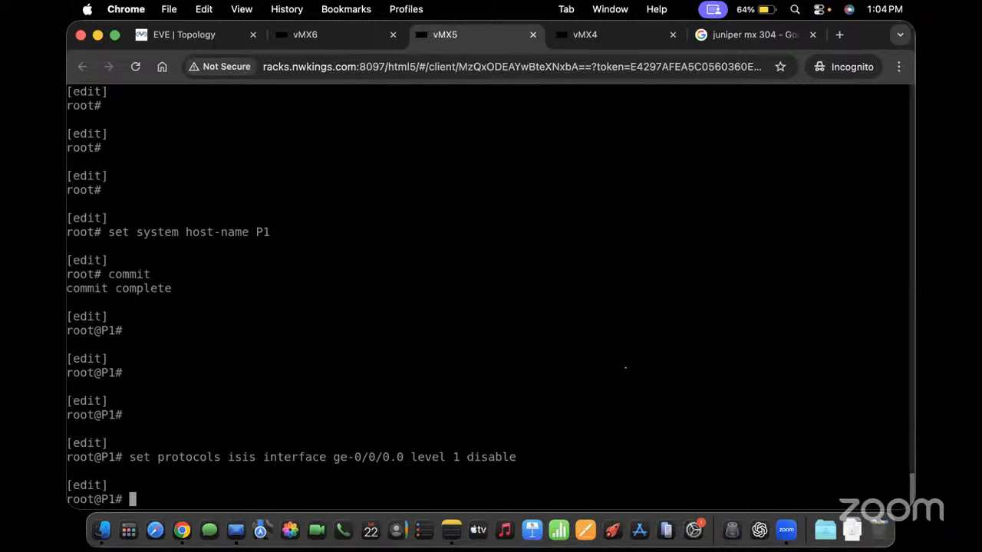
pyautogui.write('con')
pyautogui.press('Return')
pyautogui.press('BackSpace')
pyautogui.write('m')
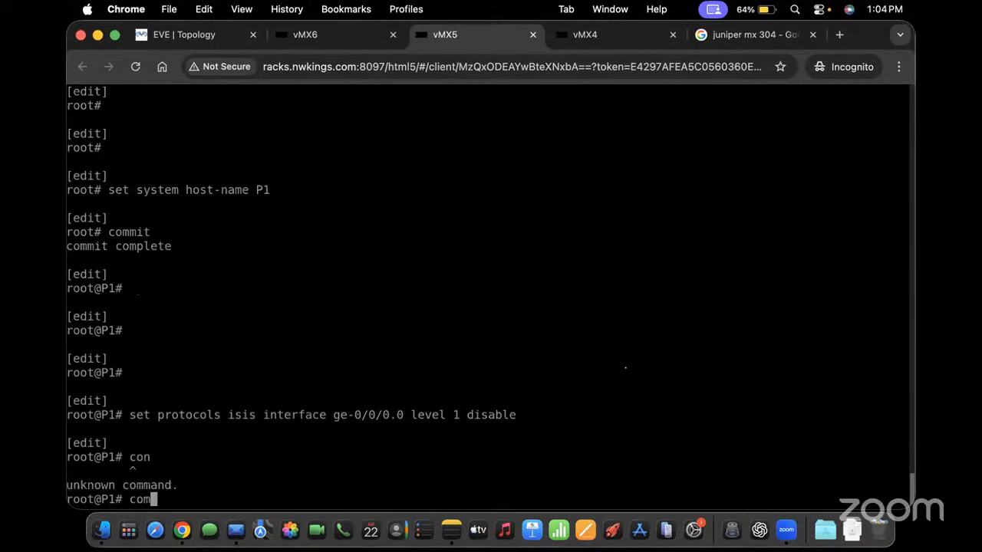
pyautogui.write('mit')
pyautogui.press('Return')
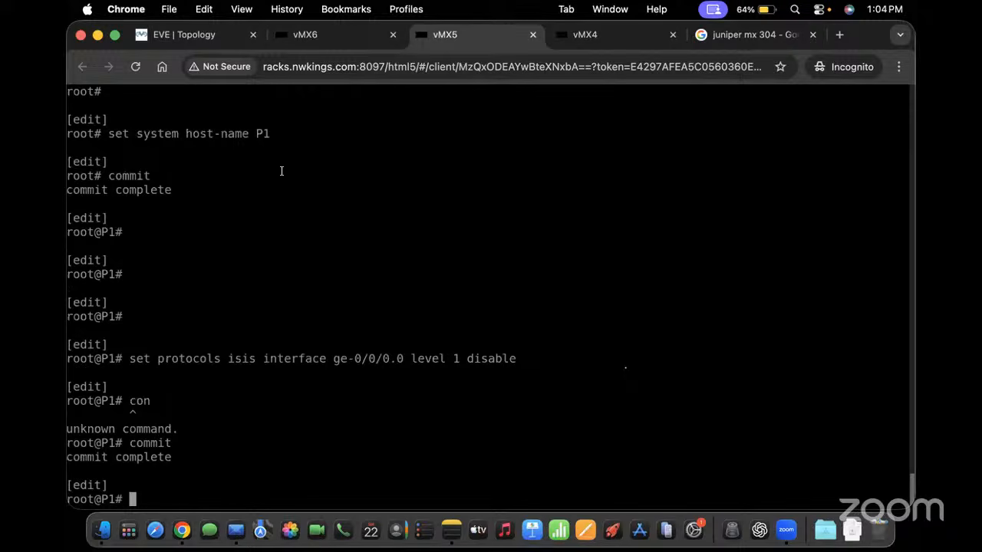
# Run 'show isis adjacency' on P1 to confirm the adjacency with PE-1 is Up
pyautogui.write('show isi  a')
pyautogui.press('BackSpace')
pyautogui.press('BackSpace')
pyautogui.press('BackSpace')
pyautogui.press('BackSpace')
pyautogui.press('BackSpace')
pyautogui.press('BackSpace')
pyautogui.press('BackSpace')
pyautogui.press('BackSpace')
pyautogui.press('BackSpace')
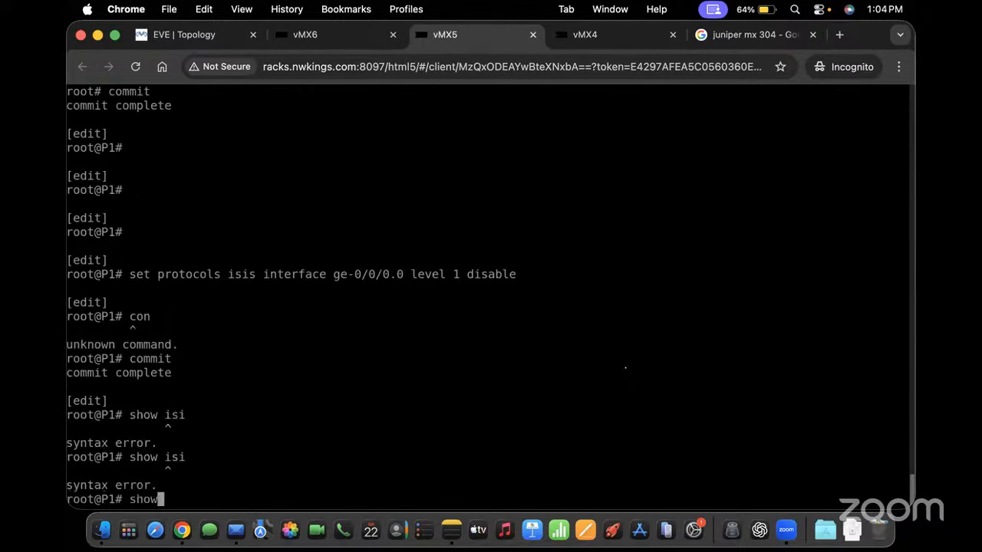
pyautogui.write('run show isis ad')
pyautogui.press('Return')
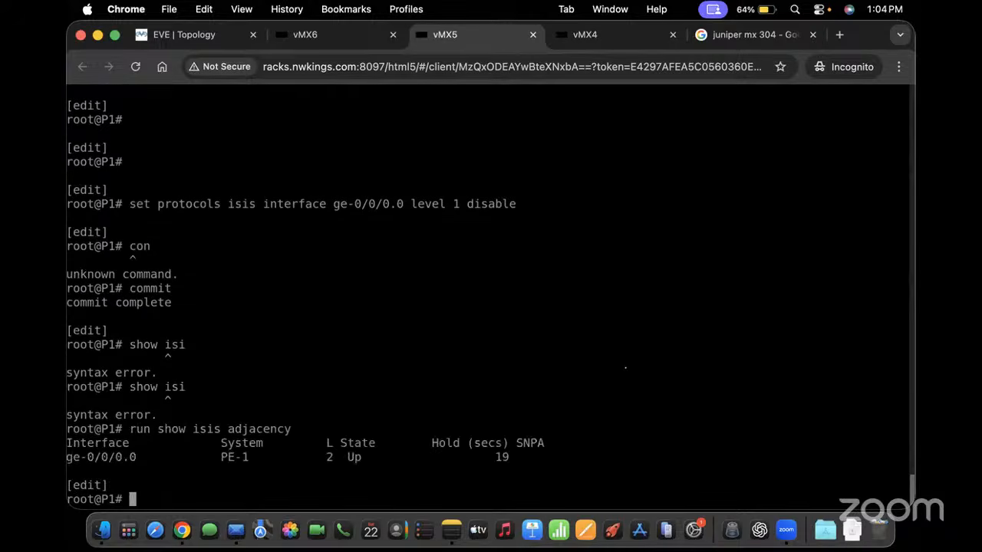
pyautogui.press('Return')
pyautogui.press('Return')
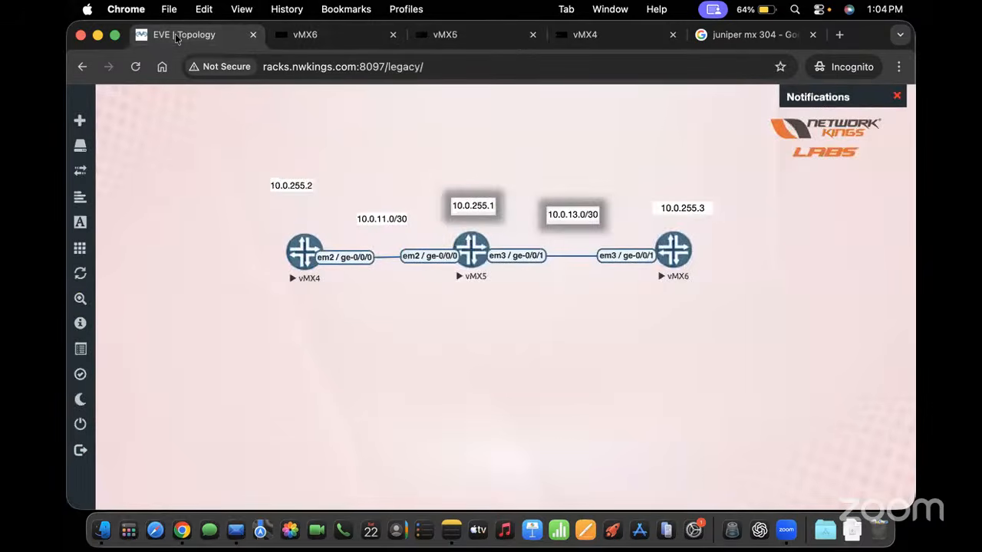
# Review the topology diagram and the vMX4 and vMX5 consoles, beginning a set interfaces command
pyautogui.click(188, 34)
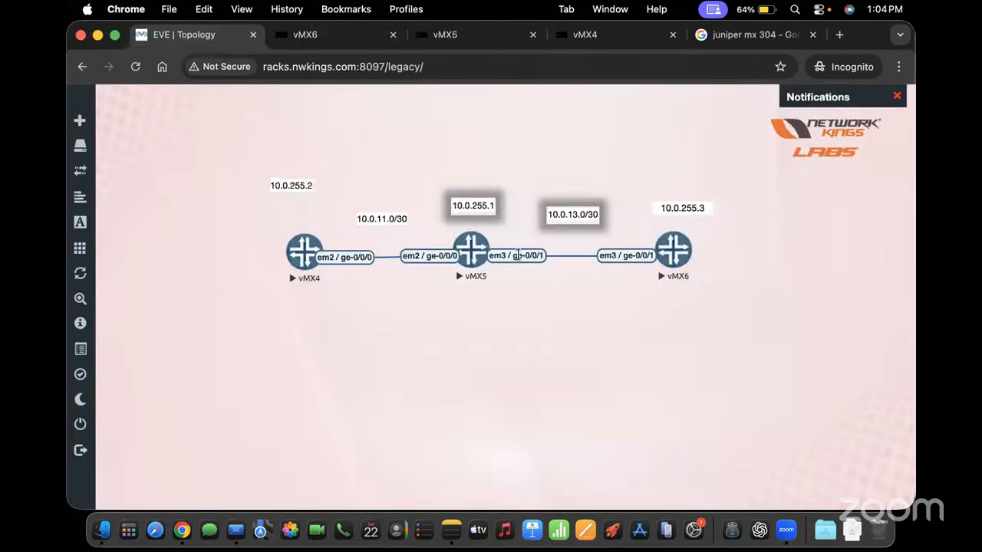
pyautogui.click(592, 35)
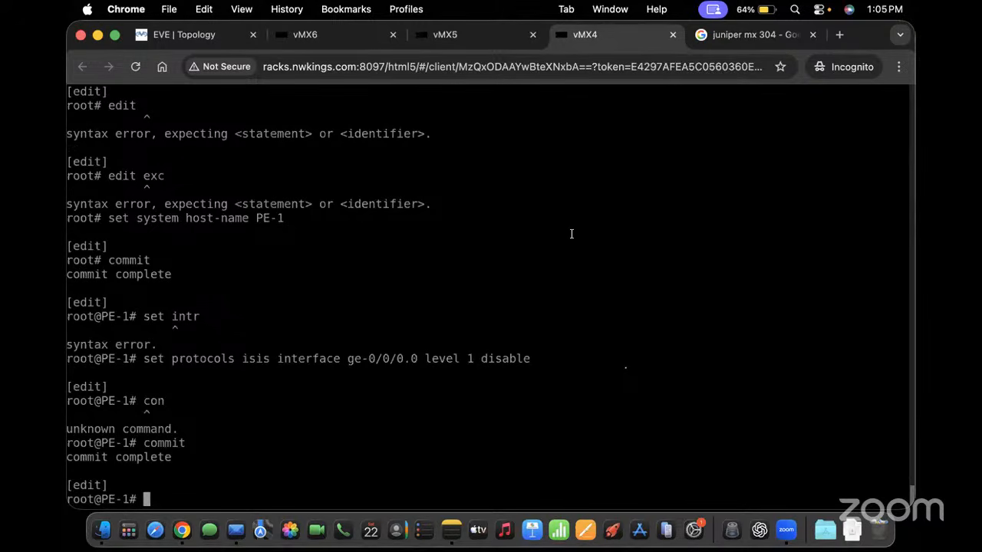
pyautogui.click(483, 35)
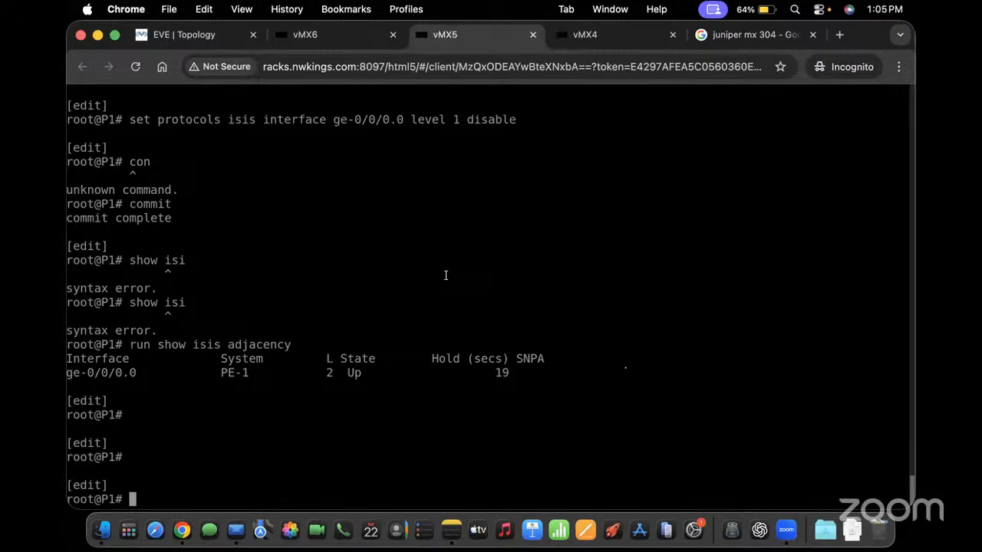
pyautogui.write('set interfaces')
pyautogui.click(216, 40)
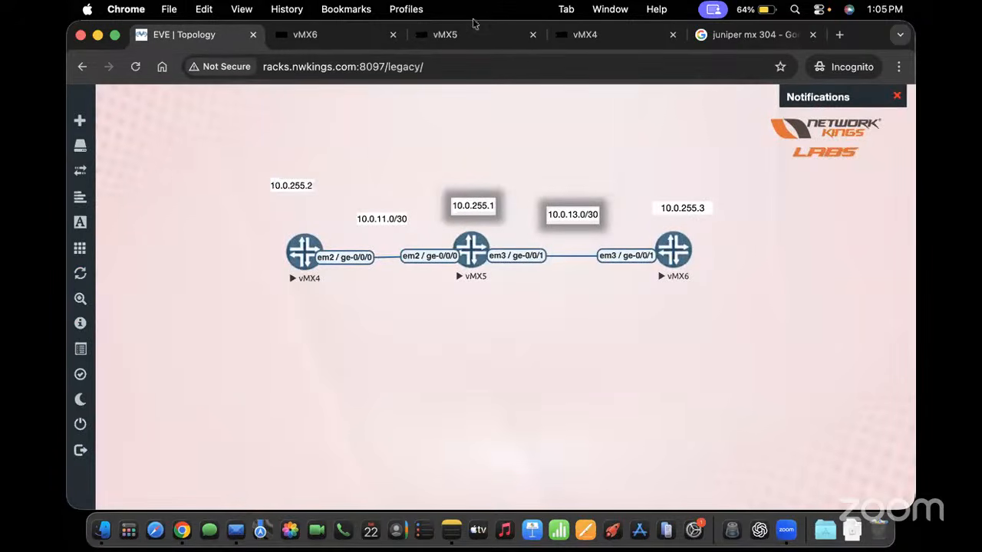
# Give P1's ge-0/0/1.0 the inet address 10.0.13.1/30
pyautogui.click(457, 36)
pyautogui.write('ge')
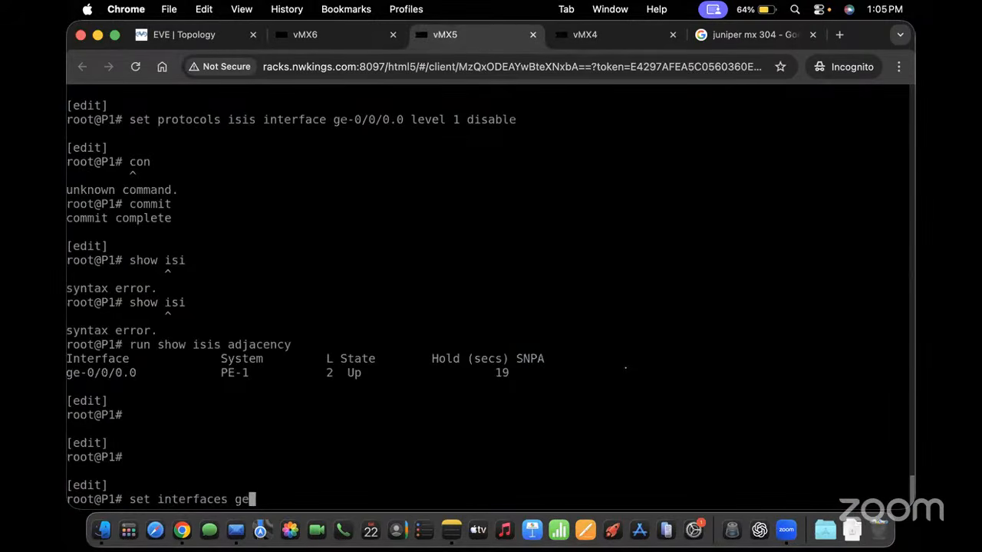
pyautogui.write('-0/0/1.0 family inet address ')
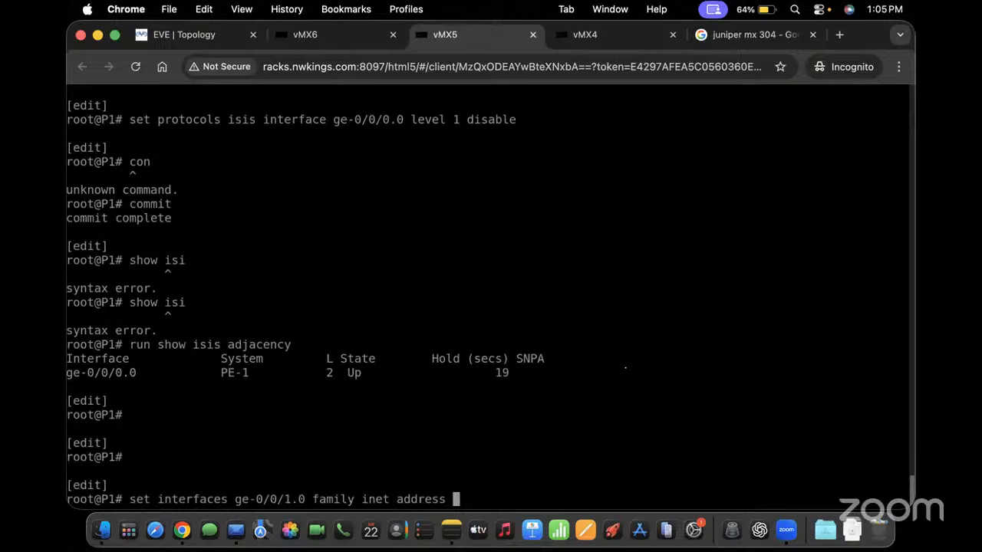
pyautogui.write('10.')
pyautogui.click(192, 33)
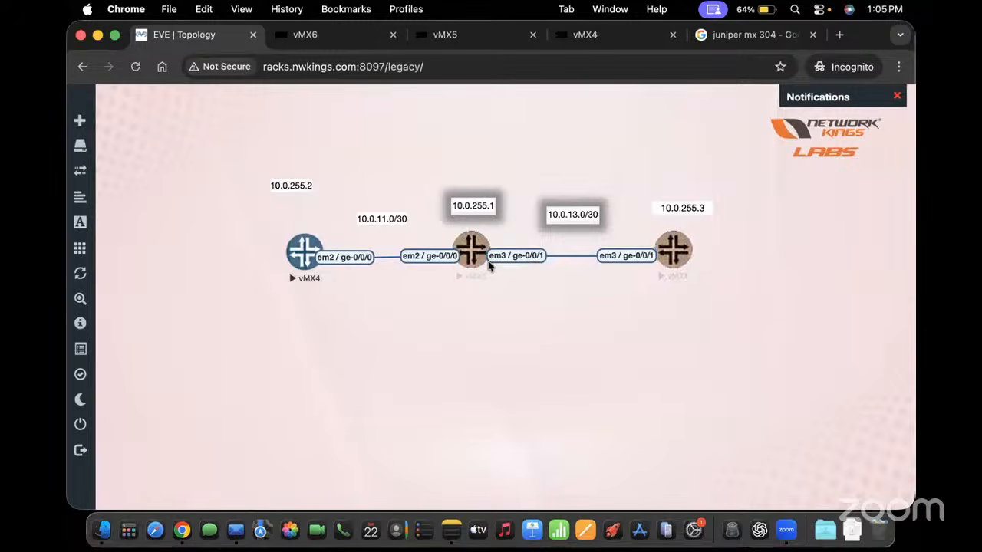
pyautogui.click(451, 35)
pyautogui.write('0')
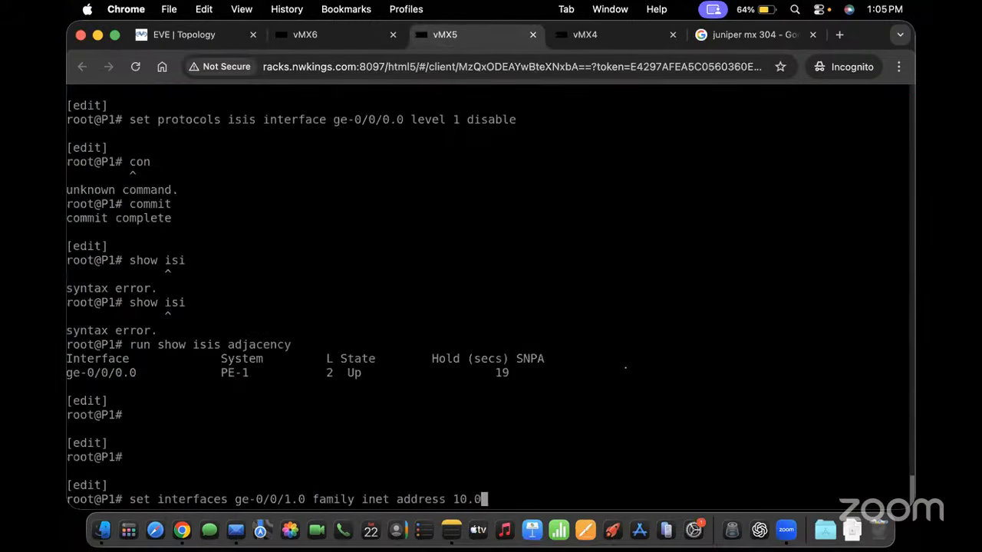
pyautogui.write('.13.1/30')
pyautogui.press('Return')
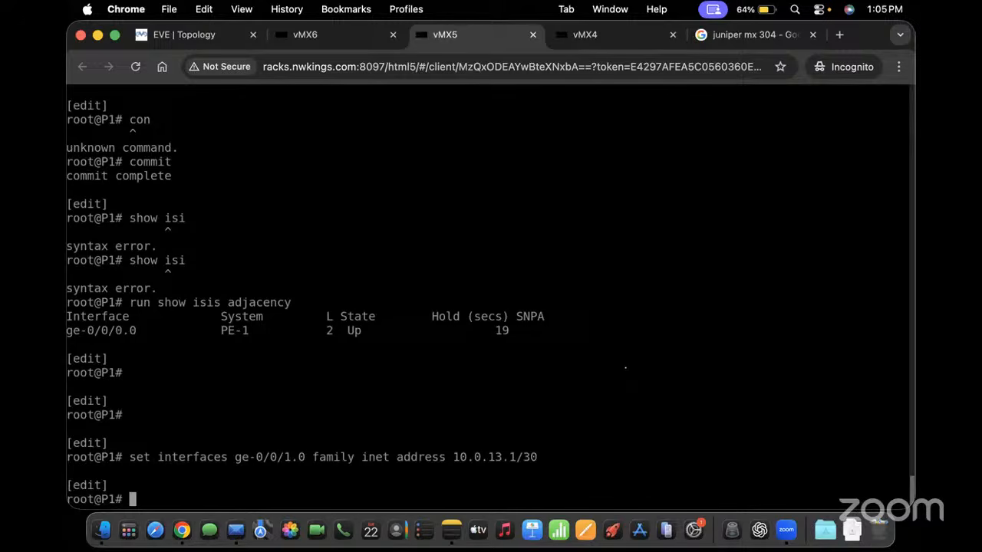
# Show the lo0.0 configuration with '| display set'
pyautogui.write('show interfaces lo0.0 }d')
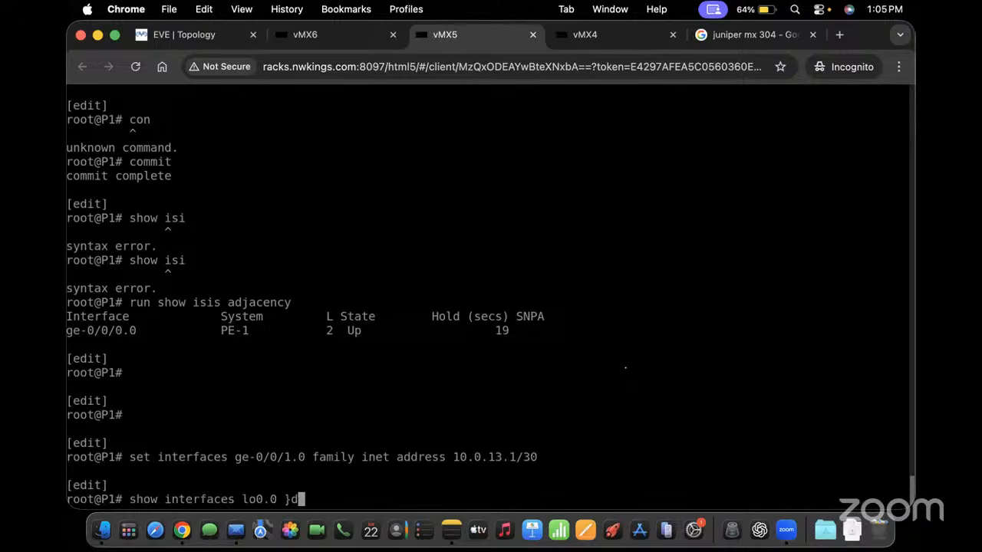
pyautogui.press('BackSpace')
pyautogui.press('BackSpace')
pyautogui.write('| display set')
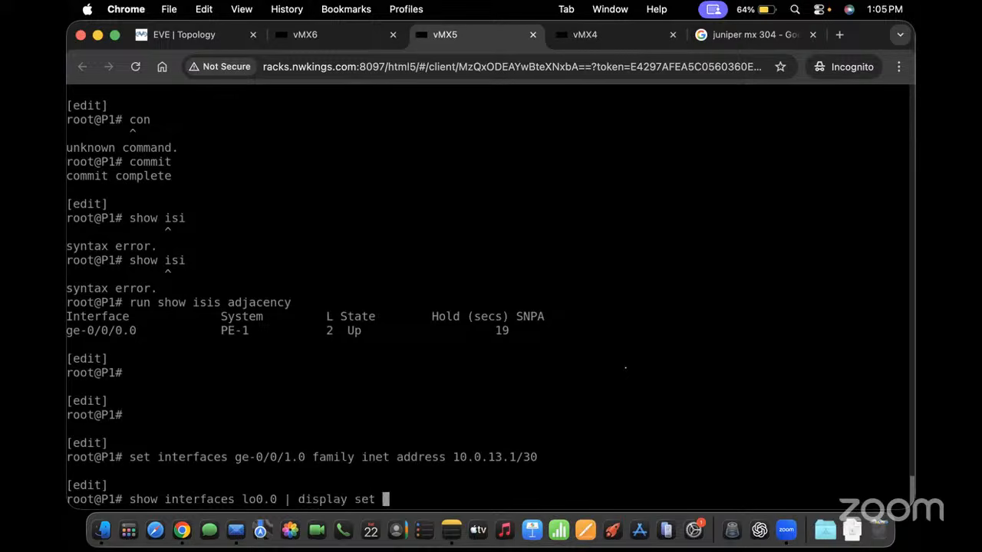
pyautogui.press('Return')
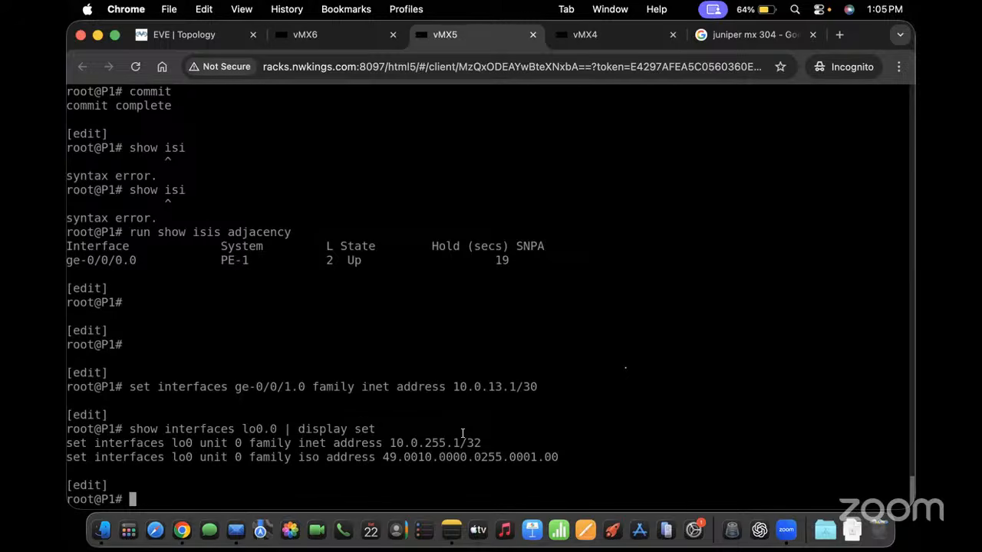
# Add the description "link to PE-2" to ge-0/0/1.0
pyautogui.press('Up')
pyautogui.press('Up')
pyautogui.press('Up')
pyautogui.press('Down')
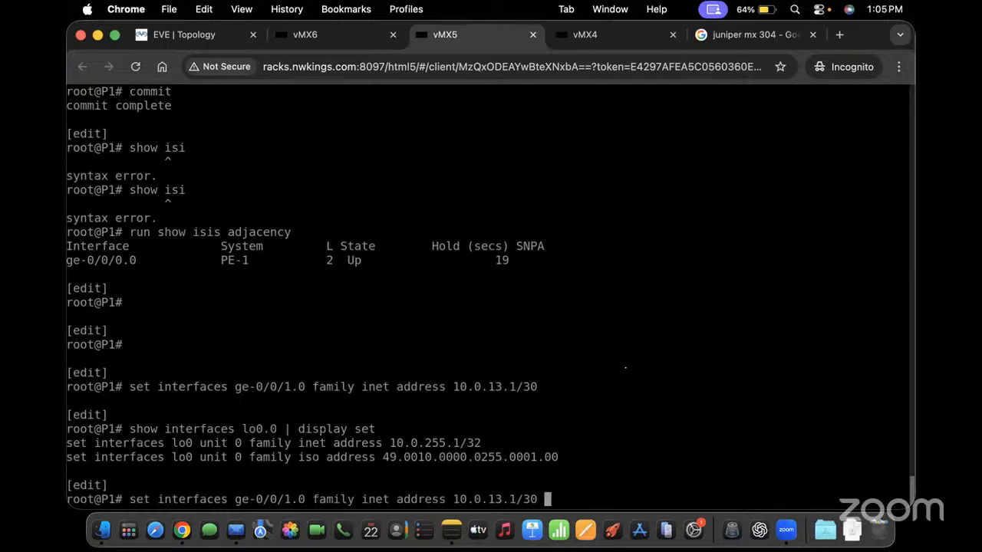
pyautogui.press('BackSpace')
pyautogui.press('BackSpace')
pyautogui.press('BackSpace')
pyautogui.press('BackSpace')
pyautogui.press('BackSpace')
pyautogui.press('BackSpace')
pyautogui.press('BackSpace')
pyautogui.press('BackSpace')
pyautogui.press('BackSpace')
pyautogui.press('BackSpace')
pyautogui.press('BackSpace')
pyautogui.press('BackSpace')
pyautogui.press('BackSpace')
pyautogui.press('BackSpace')
pyautogui.press('BackSpace')
pyautogui.press('BackSpace')
pyautogui.press('BackSpace')
pyautogui.press('BackSpace')
pyautogui.press('BackSpace')
pyautogui.press('BackSpace')
pyautogui.press('BackSpace')
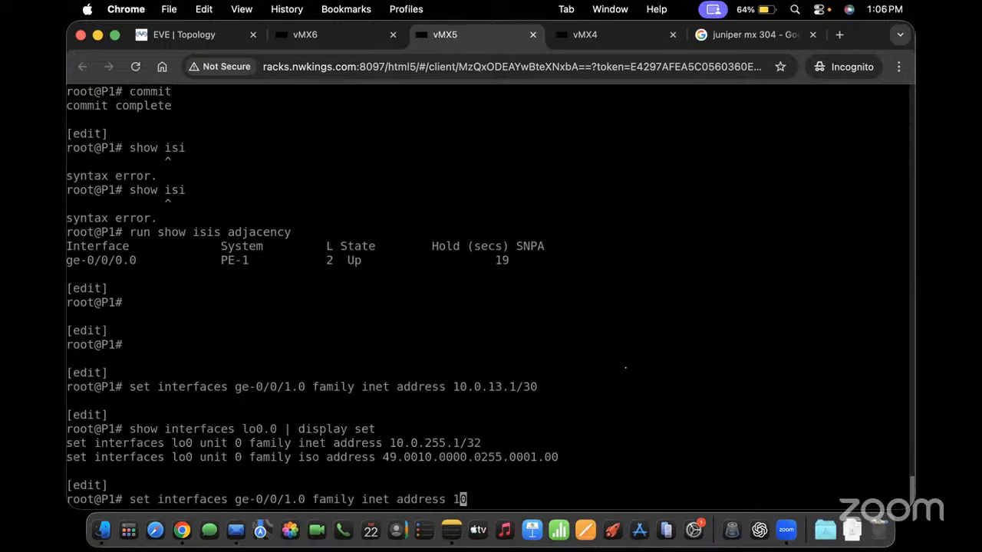
pyautogui.press('BackSpace')
pyautogui.press('BackSpace')
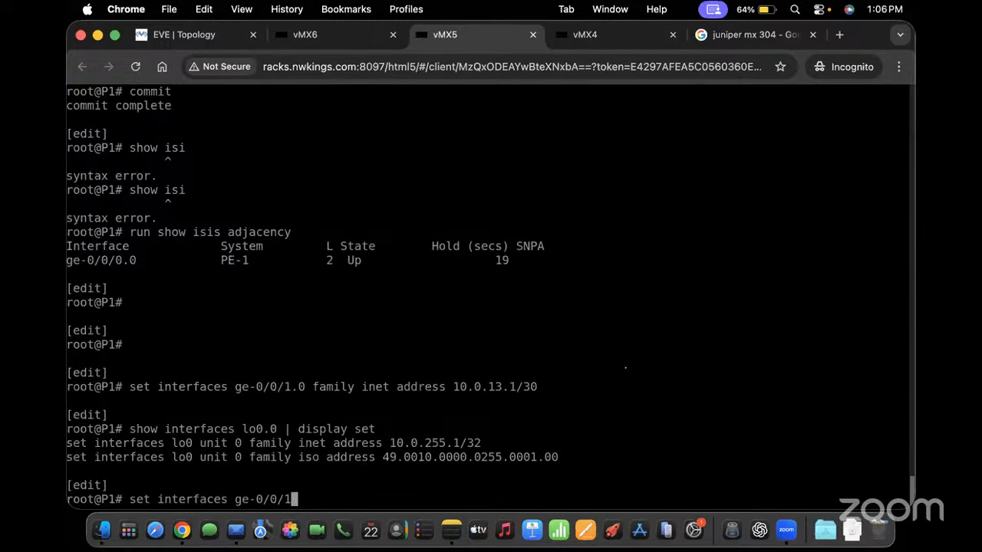
pyautogui.write('description "link to ')
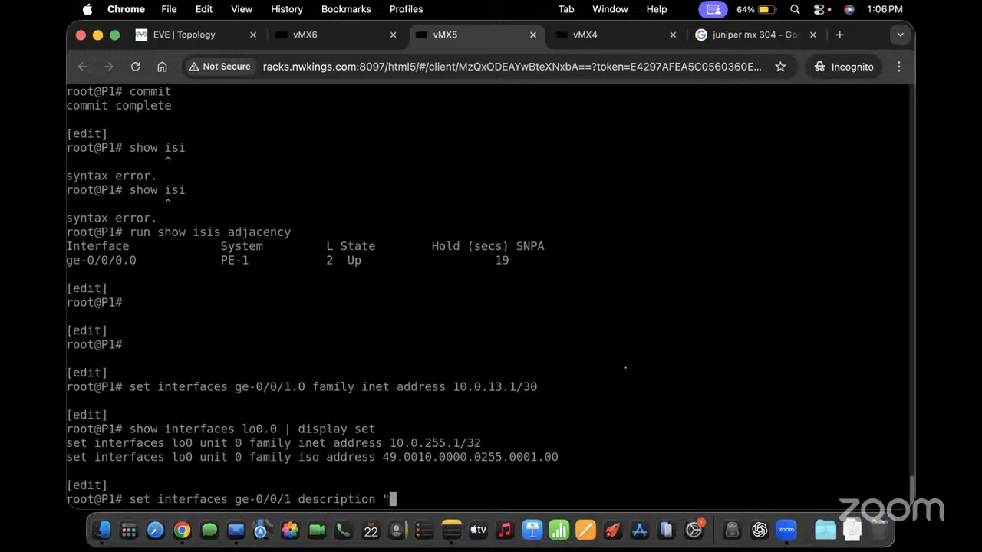
pyautogui.write('P')
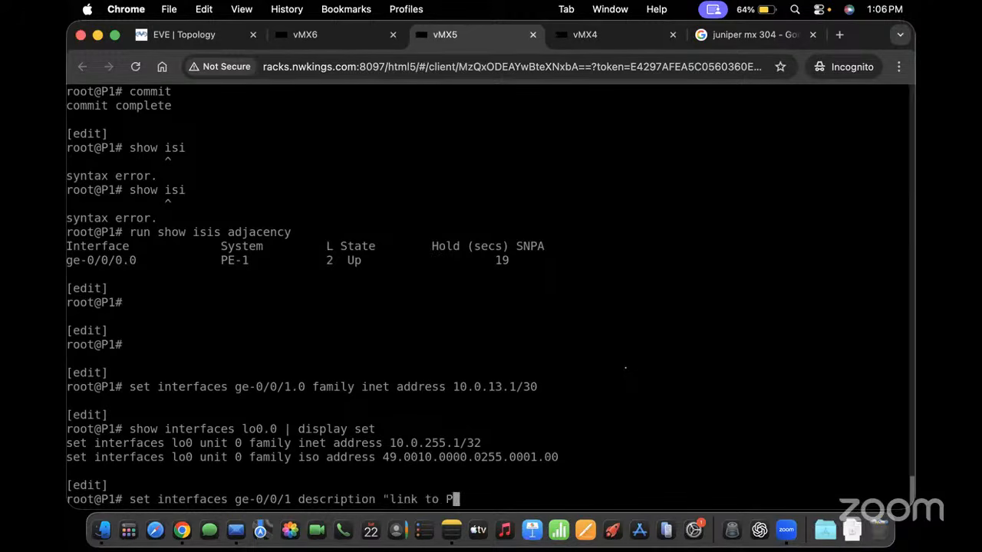
pyautogui.write('E2')
pyautogui.press('Left')
pyautogui.write('-')
pyautogui.press('Right')
pyautogui.write('"')
pyautogui.press('Return')
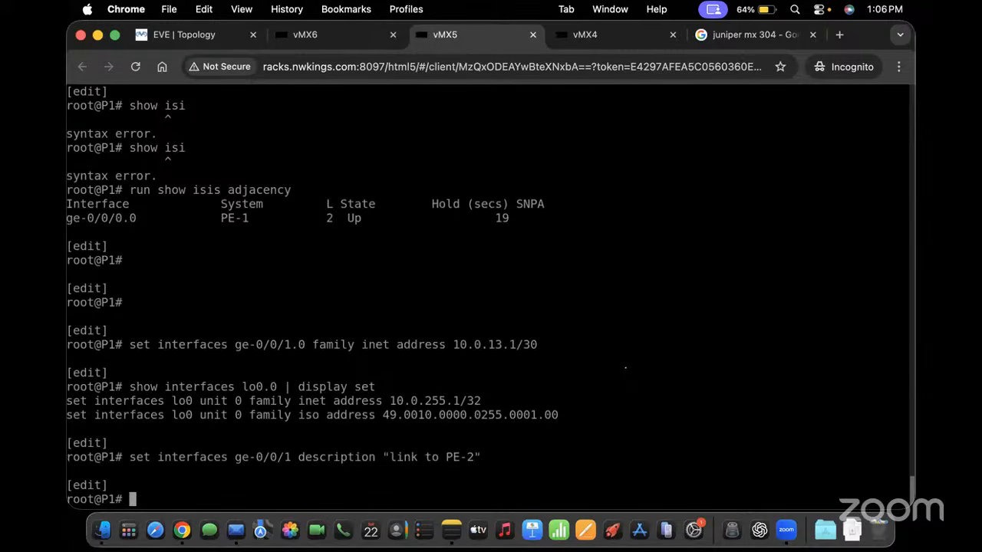
# Add ge-0/0/1.0 to IS-IS as point-to-point with level 1 disabled, and commit
pyautogui.write('set interfaces ')
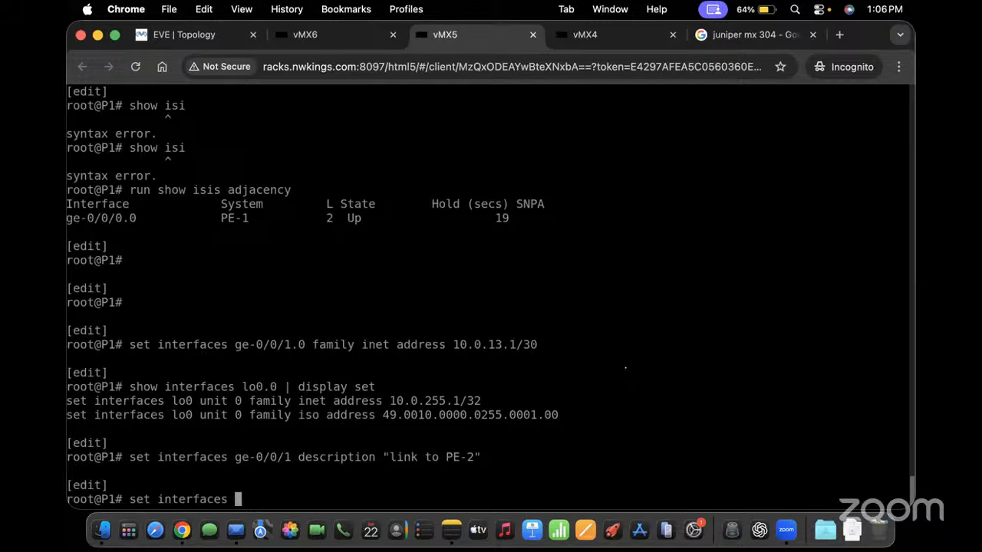
pyautogui.write('prot')
pyautogui.press('BackSpace')
pyautogui.press('BackSpace')
pyautogui.press('BackSpace')
pyautogui.press('BackSpace')
pyautogui.press('BackSpace')
pyautogui.press('BackSpace')
pyautogui.press('BackSpace')
pyautogui.press('BackSpace')
pyautogui.press('BackSpace')
pyautogui.press('BackSpace')
pyautogui.press('BackSpace')
pyautogui.press('BackSpace')
pyautogui.press('BackSpace')
pyautogui.press('BackSpace')
pyautogui.press('BackSpace')
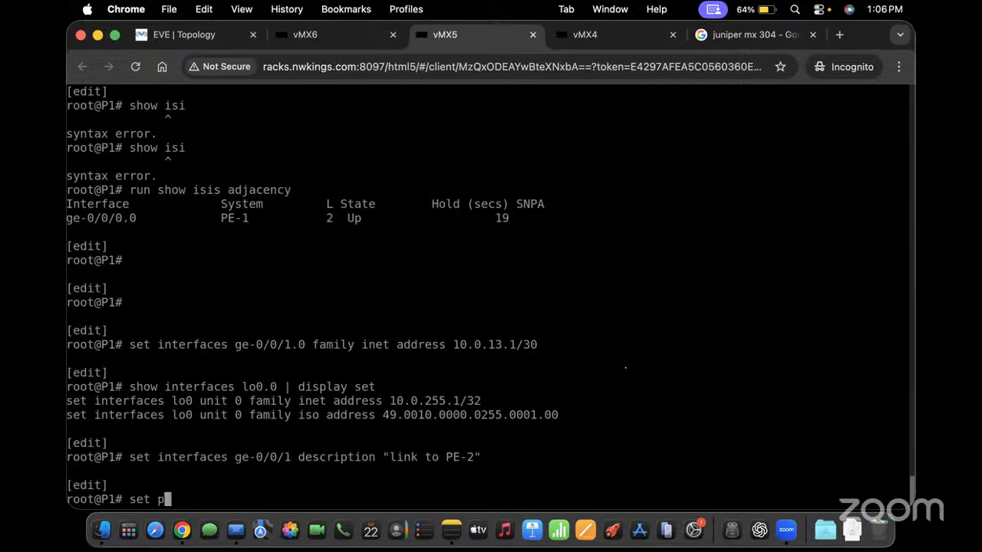
pyautogui.write('protocols isis interface ')
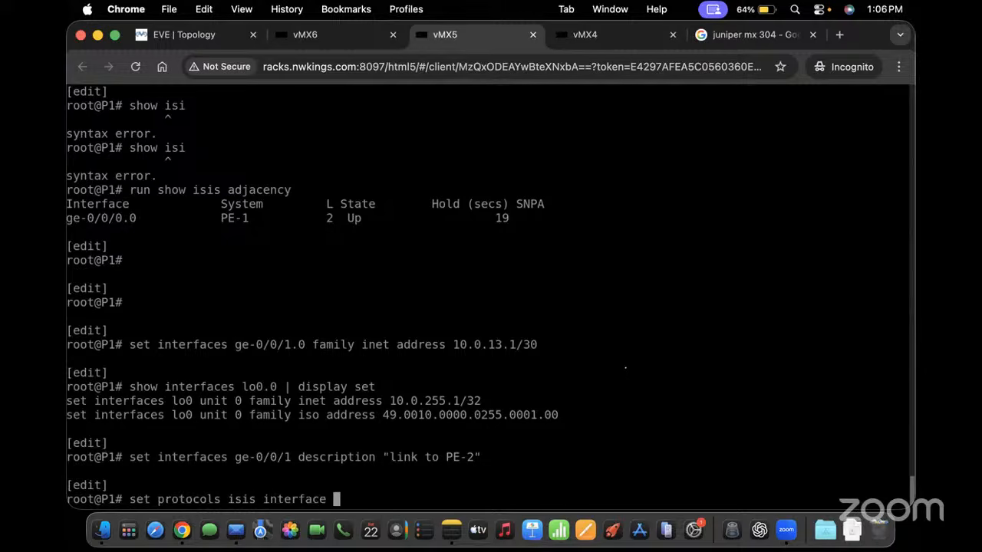
pyautogui.write('ge-0/0/1.-')
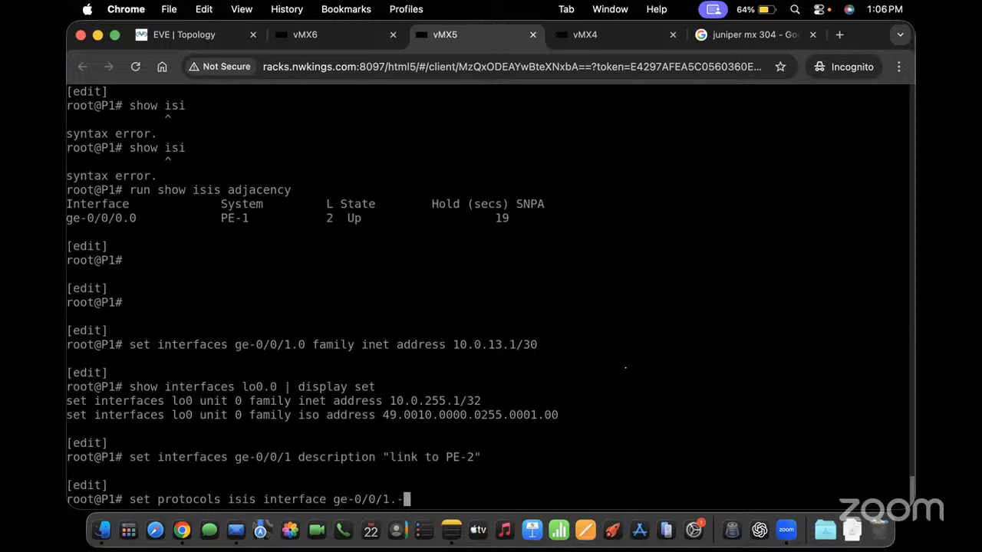
pyautogui.press('Return')
pyautogui.write('0 point-to-point ')
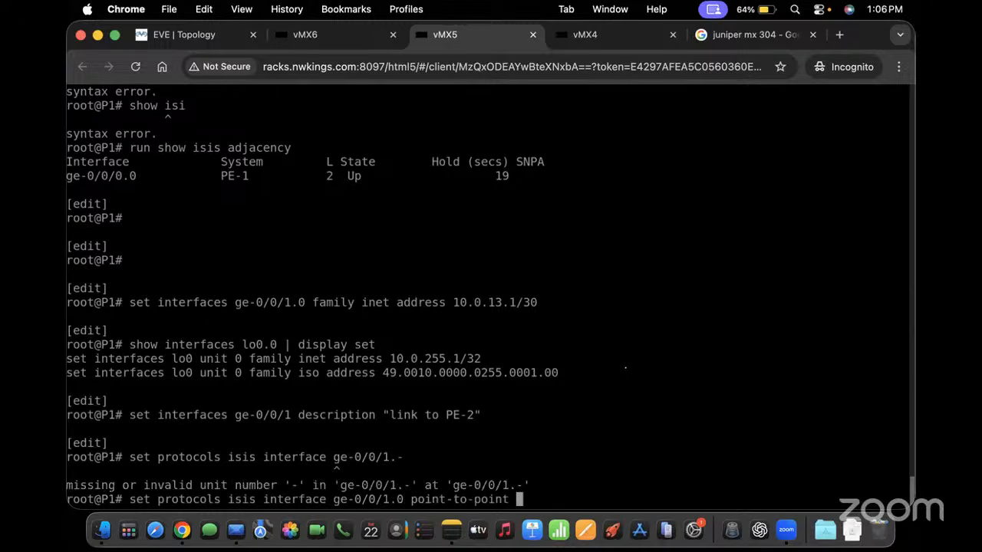
pyautogui.write('level 1 disable')
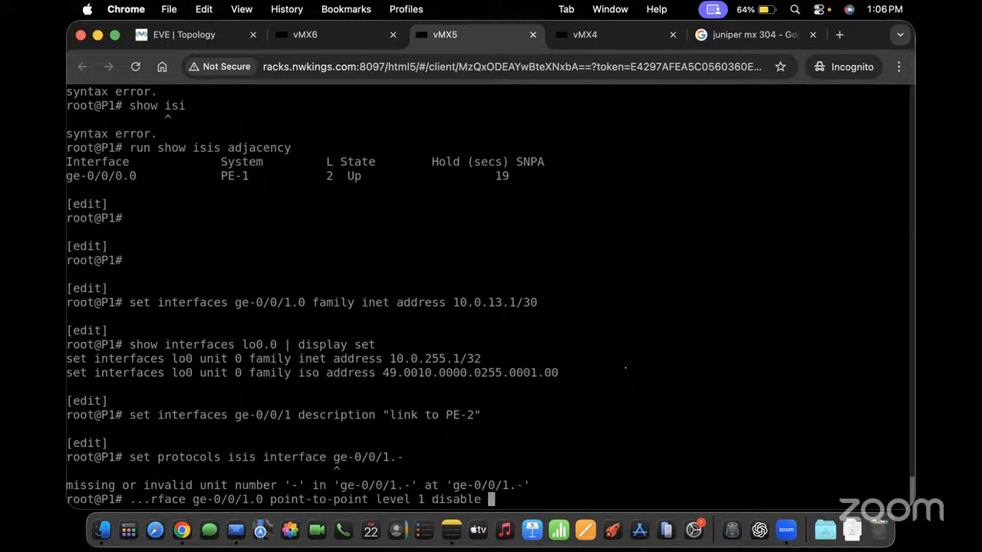
pyautogui.press('Return')
pyautogui.write('commit')
pyautogui.press('Return')
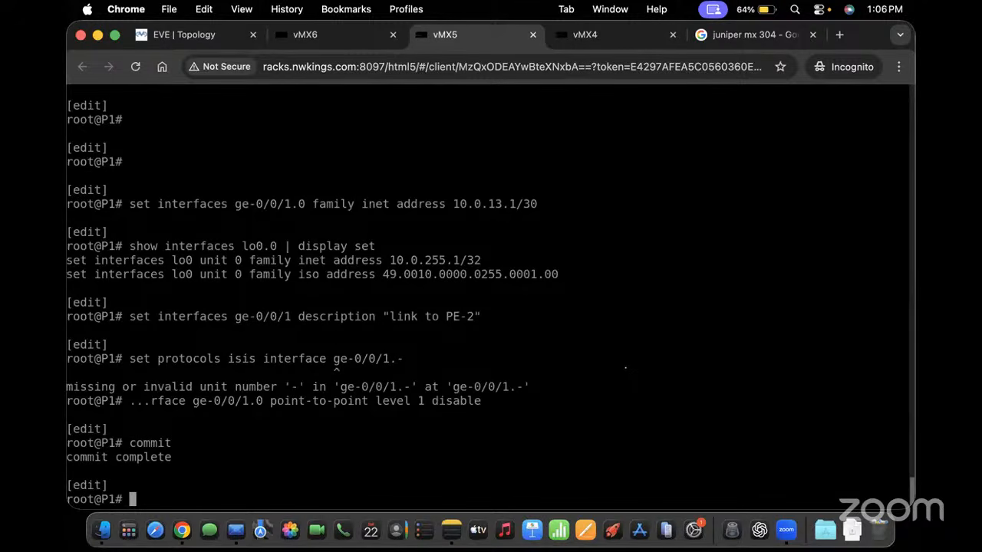
# Log in to vMX6 as root, start the Junos CLI and enter edit mode
pyautogui.click(311, 37)
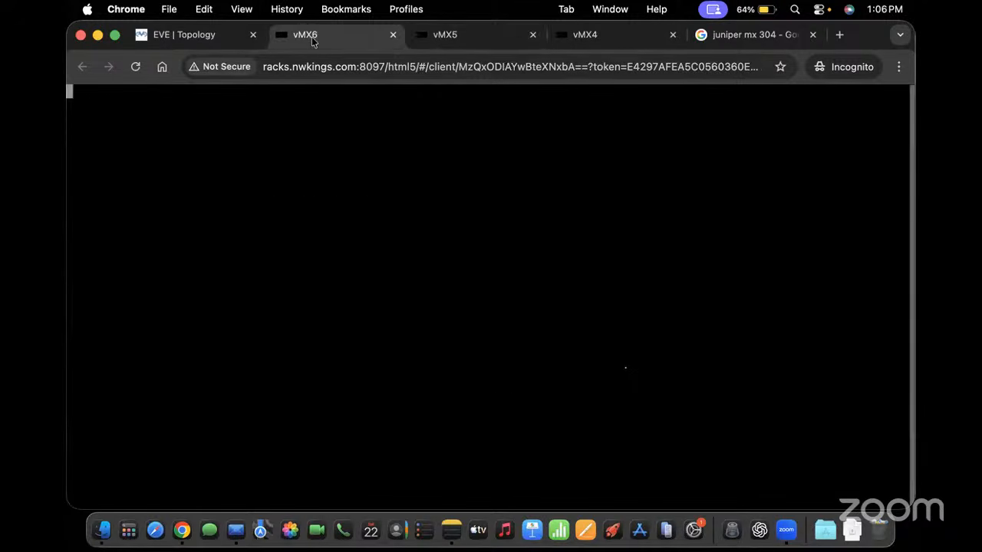
pyautogui.press('Return')
pyautogui.press('Return')
pyautogui.press('Return')
pyautogui.press('Return')
pyautogui.press('Return')
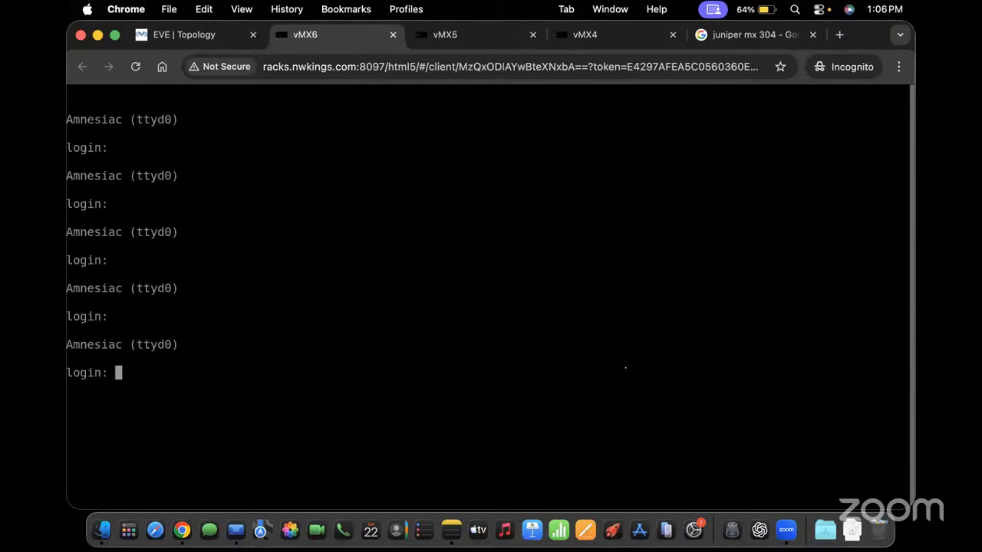
pyautogui.write('roo')
pyautogui.press('BackSpace')
pyautogui.press('BackSpace')
pyautogui.press('BackSpace')
pyautogui.press('BackSpace')
pyautogui.press('Return')
pyautogui.press('Return')
pyautogui.press('Return')
pyautogui.press('Return')
pyautogui.press('Return')
pyautogui.write('root')
pyautogui.press('Return')
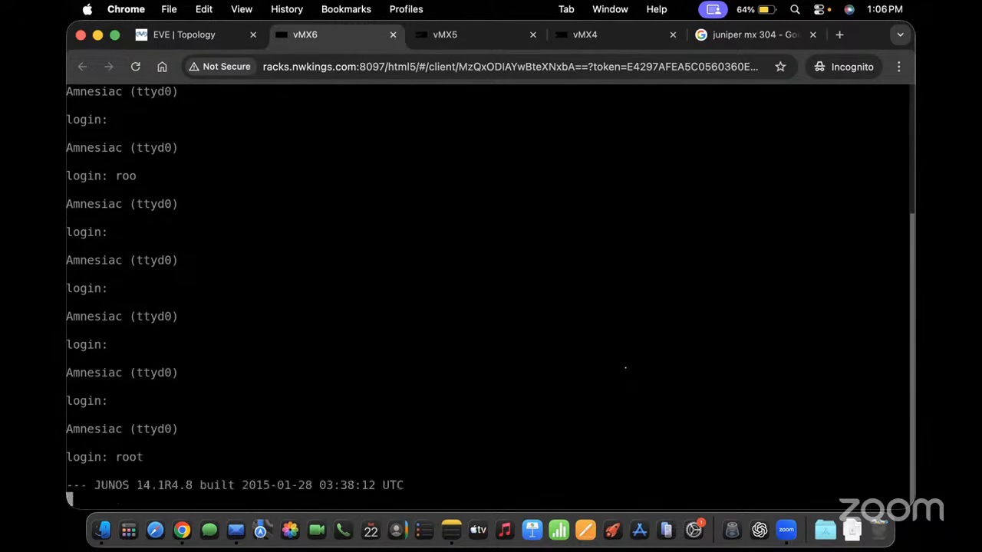
pyautogui.write('cli')
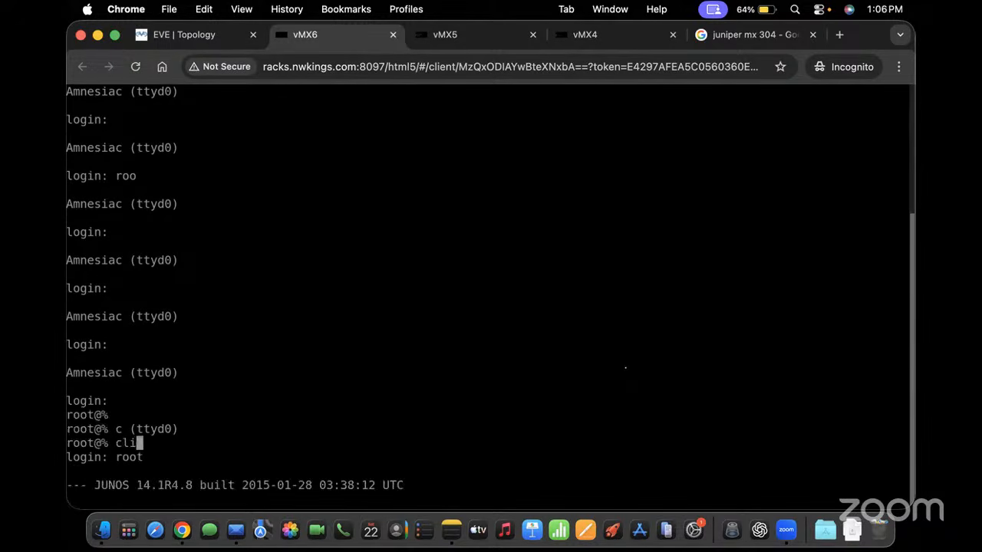
pyautogui.press('Return')
pyautogui.press('Return')
pyautogui.press('Return')
pyautogui.press('Return')
pyautogui.press('Return')
pyautogui.write('edit')
pyautogui.press('Return')
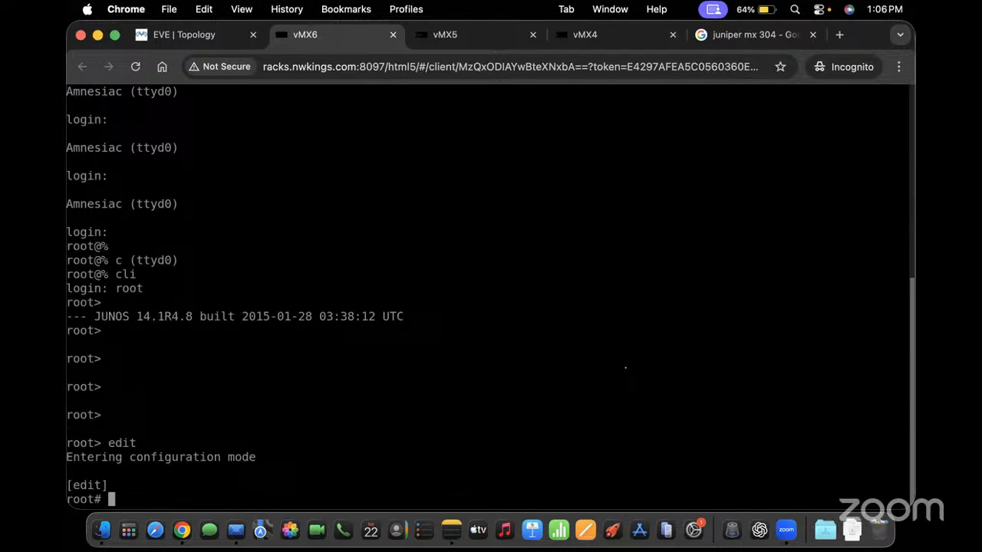
pyautogui.click(178, 35)
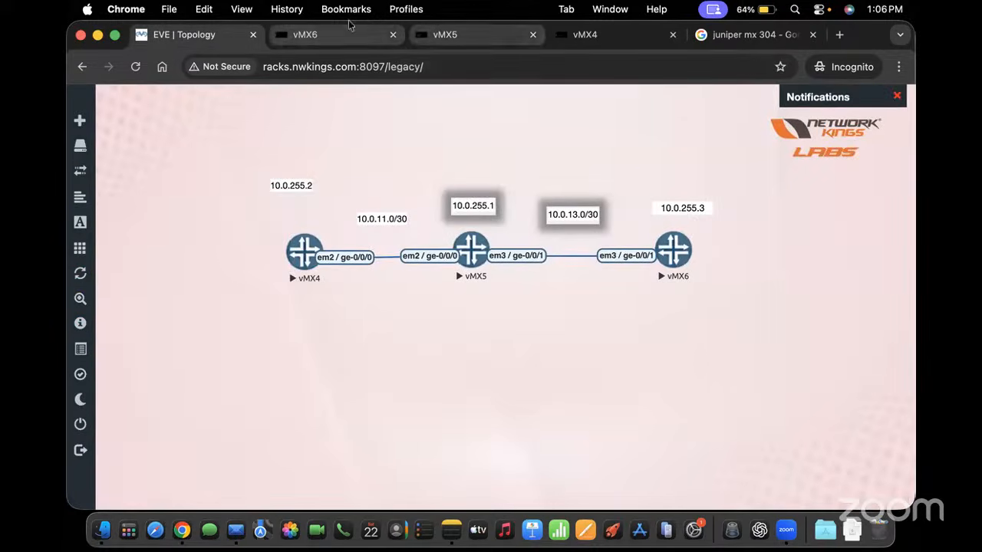
# Give vMX6's ge-0/0/1 the description "link to P-1" and address 10.0.13.2/30
pyautogui.click(331, 38)
pyautogui.write('set i')
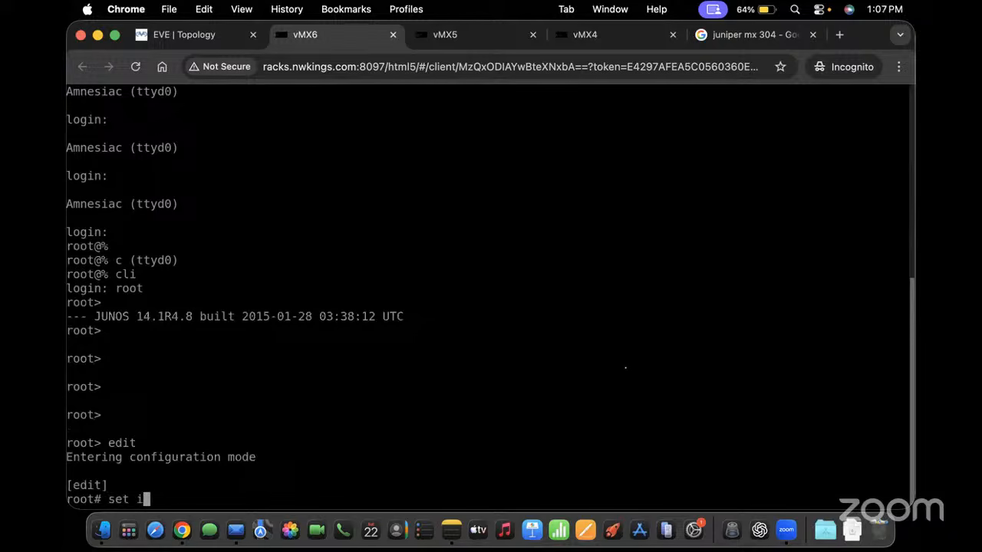
pyautogui.write('nterfaces ge-0/')
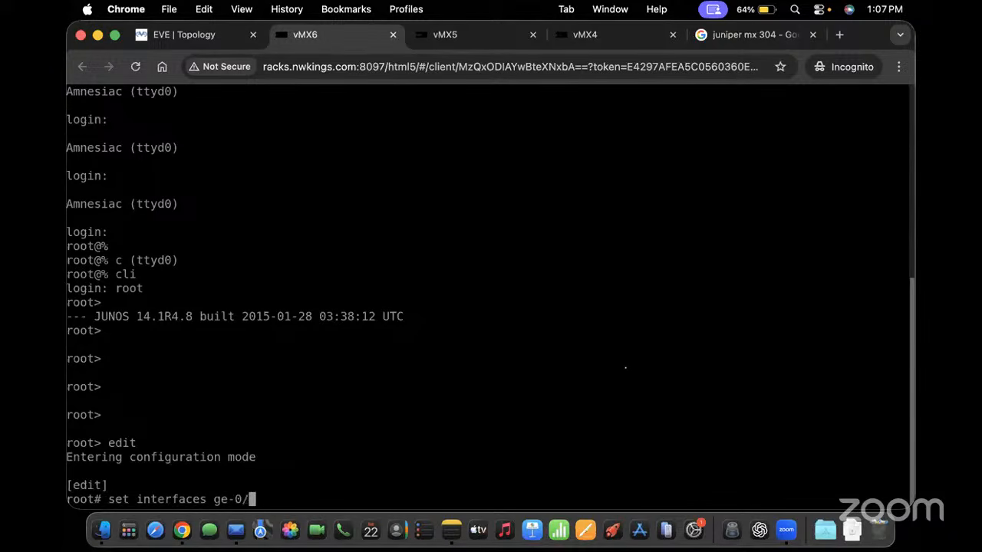
pyautogui.write('0/1 description ')
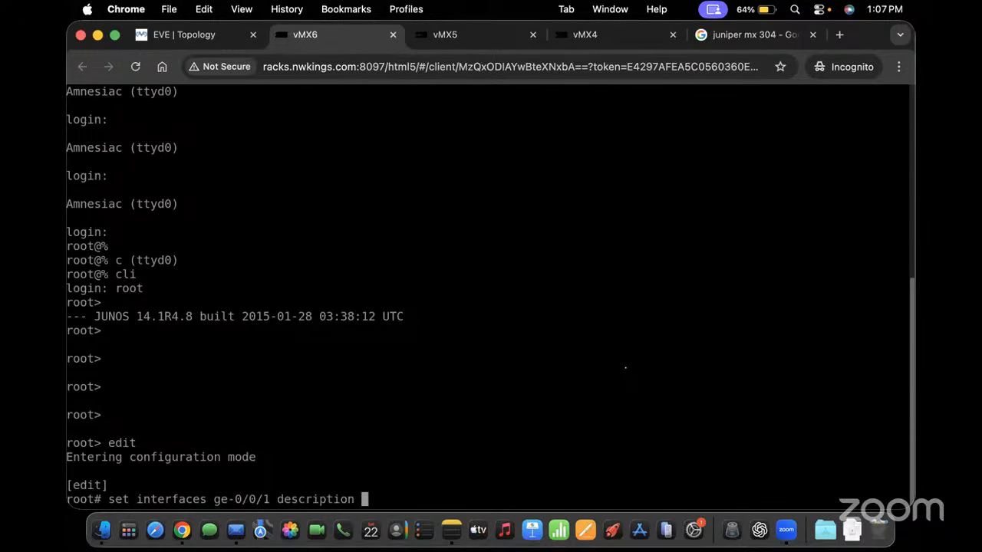
pyautogui.write('"link to P')
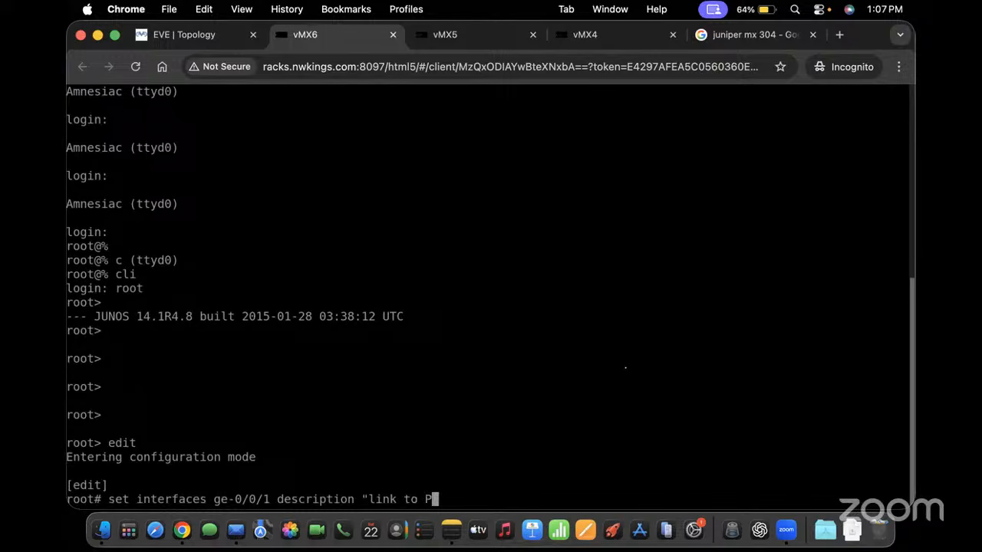
pyautogui.write('-1"')
pyautogui.press('Return')
pyautogui.press('Up')
pyautogui.press('BackSpace')
pyautogui.press('BackSpace')
pyautogui.press('BackSpace')
pyautogui.press('BackSpace')
pyautogui.press('BackSpace')
pyautogui.press('BackSpace')
pyautogui.press('BackSpace')
pyautogui.press('BackSpace')
pyautogui.press('BackSpace')
pyautogui.press('BackSpace')
pyautogui.press('BackSpace')
pyautogui.press('BackSpace')
pyautogui.press('BackSpace')
pyautogui.press('BackSpace')
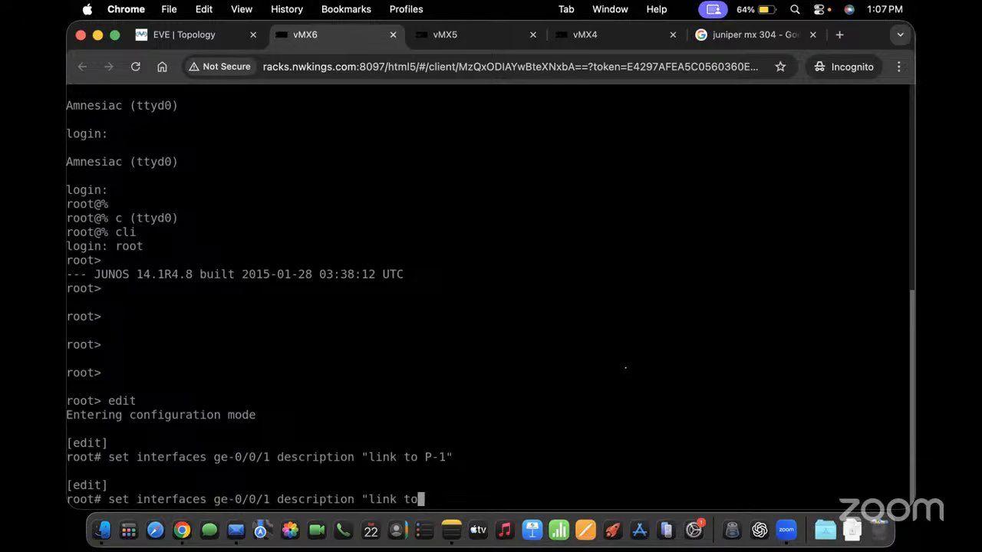
pyautogui.press('BackSpace')
pyautogui.press('BackSpace')
pyautogui.press('BackSpace')
pyautogui.press('BackSpace')
pyautogui.press('BackSpace')
pyautogui.press('BackSpace')
pyautogui.press('BackSpace')
pyautogui.press('BackSpace')
pyautogui.press('BackSpace')
pyautogui.press('BackSpace')
pyautogui.press('BackSpace')
pyautogui.press('BackSpace')
pyautogui.press('BackSpace')
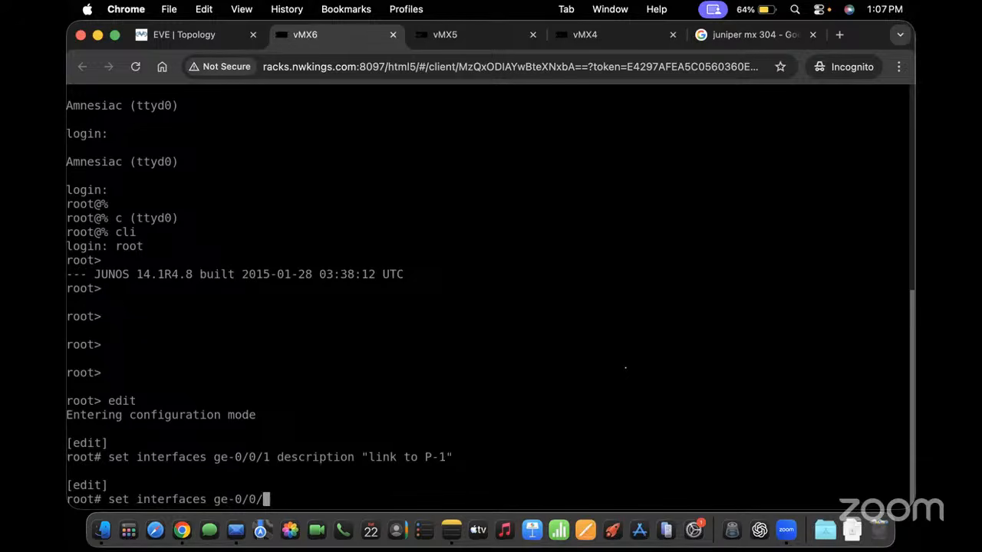
pyautogui.write('1.0 family inet address ')
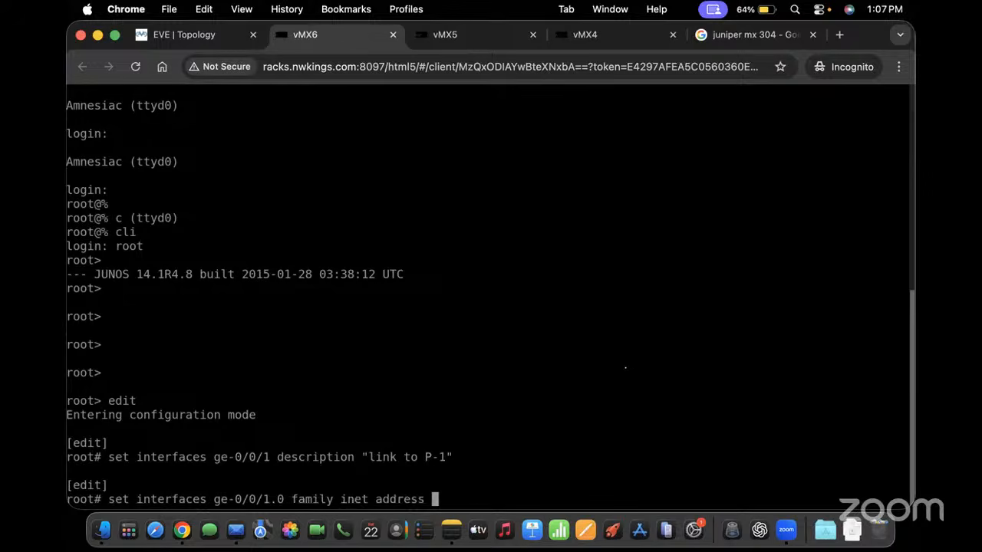
pyautogui.write('10.0.13.2/30')
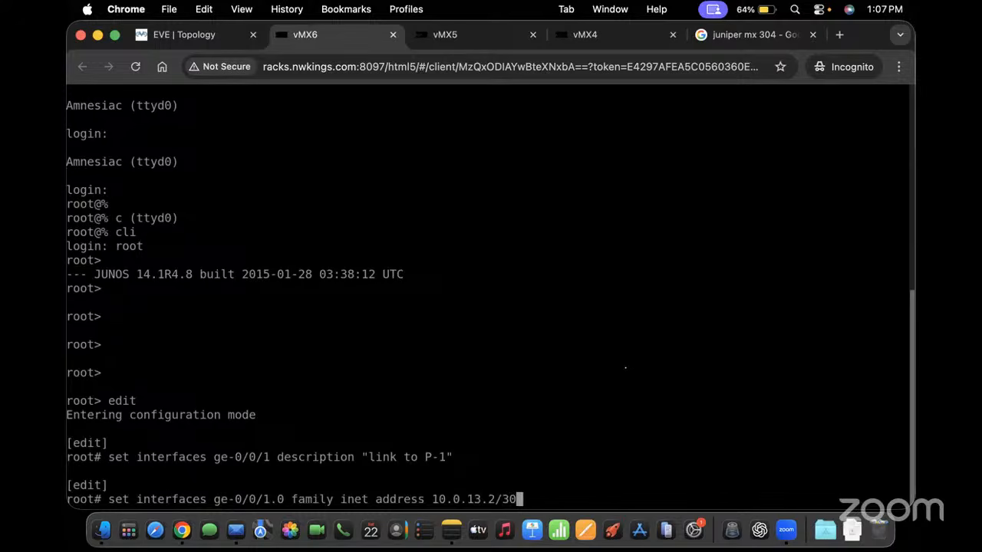
pyautogui.press('Return')
# Enable family iso on ge-0/0/1.0 and add it to IS-IS point-to-point, level 1 disabled
pyautogui.press('Up')
pyautogui.press('BackSpace')
pyautogui.press('BackSpace')
pyautogui.press('BackSpace')
pyautogui.press('BackSpace')
pyautogui.press('BackSpace')
pyautogui.press('BackSpace')
pyautogui.press('BackSpace')
pyautogui.press('BackSpace')
pyautogui.press('BackSpace')
pyautogui.press('BackSpace')
pyautogui.press('BackSpace')
pyautogui.press('BackSpace')
pyautogui.press('BackSpace')
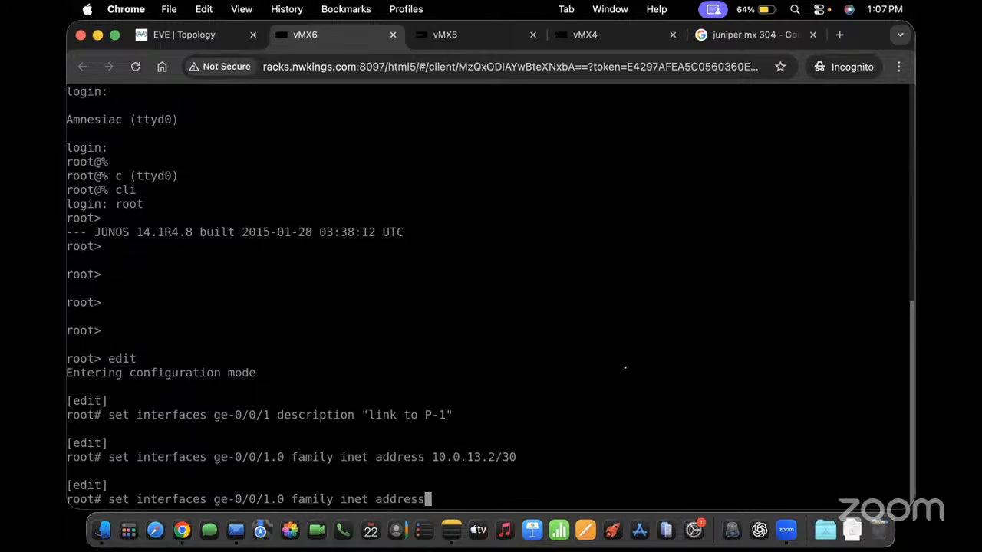
pyautogui.press('BackSpace')
pyautogui.press('BackSpace')
pyautogui.press('BackSpace')
pyautogui.press('BackSpace')
pyautogui.press('BackSpace')
pyautogui.press('BackSpace')
pyautogui.press('BackSpace')
pyautogui.press('BackSpace')
pyautogui.press('BackSpace')
pyautogui.press('BackSpace')
pyautogui.press('BackSpace')
pyautogui.press('BackSpace')
pyautogui.write('iso')
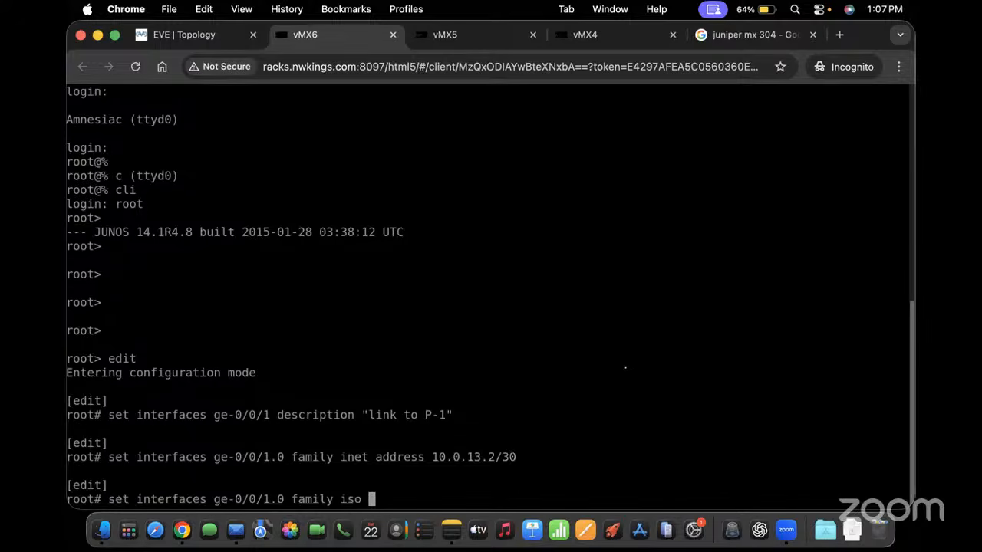
pyautogui.press('Return')
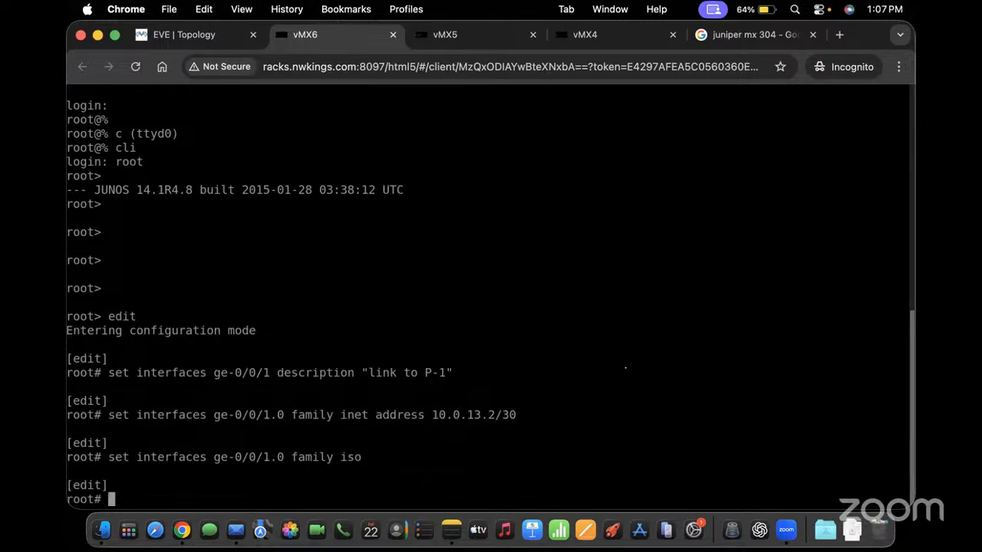
pyautogui.write('set protocols ')
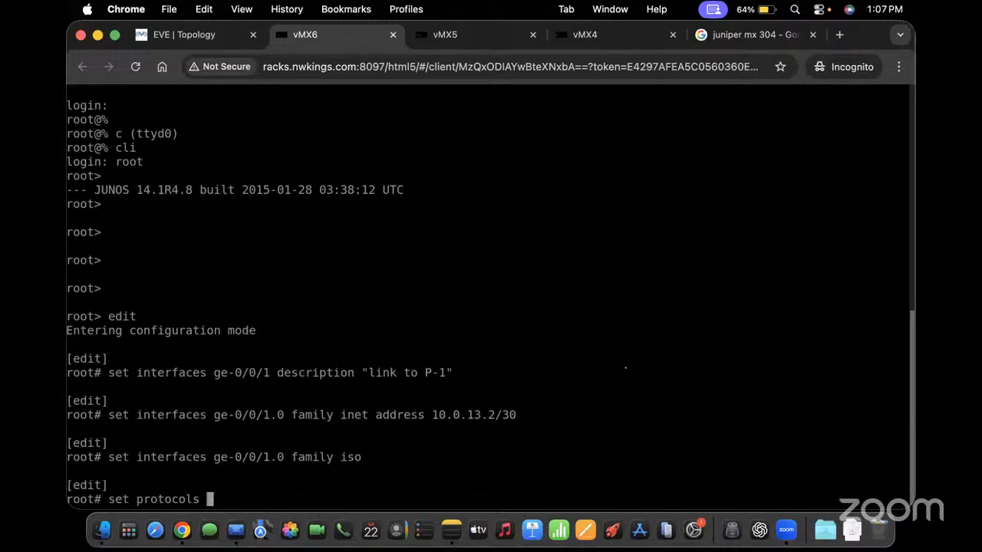
pyautogui.write('isis interface ge')
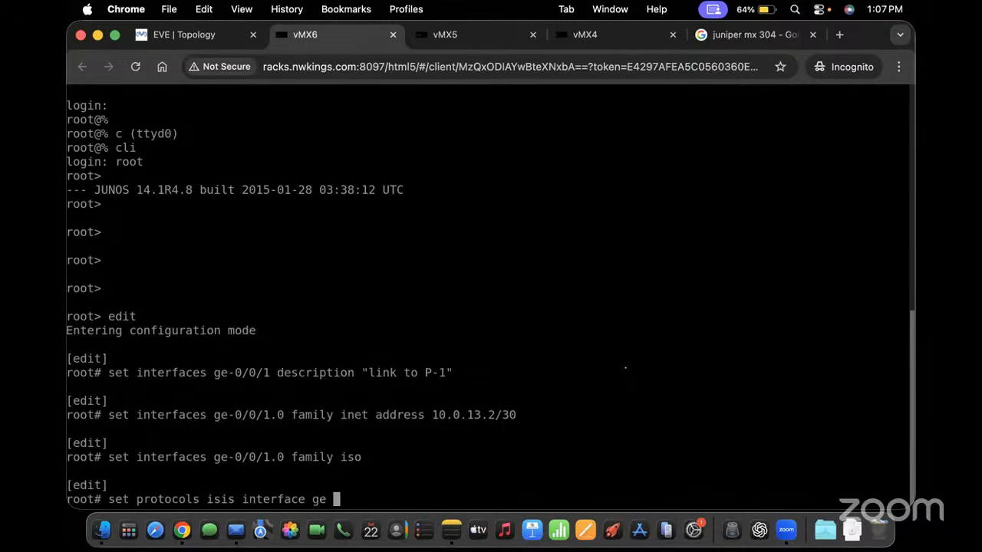
pyautogui.write('-0/0/1.0 point-to-point level ')
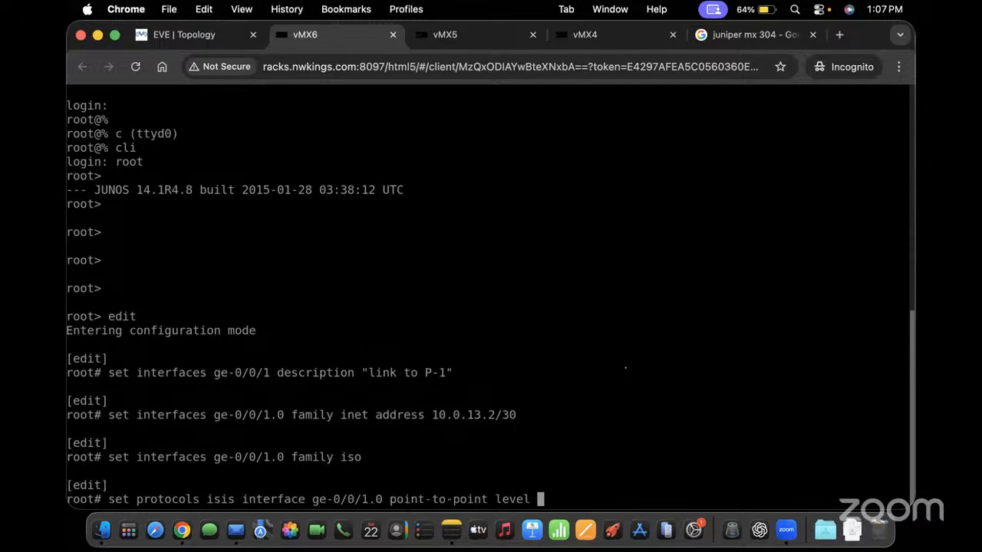
pyautogui.write('1 disable')
pyautogui.press('Return')
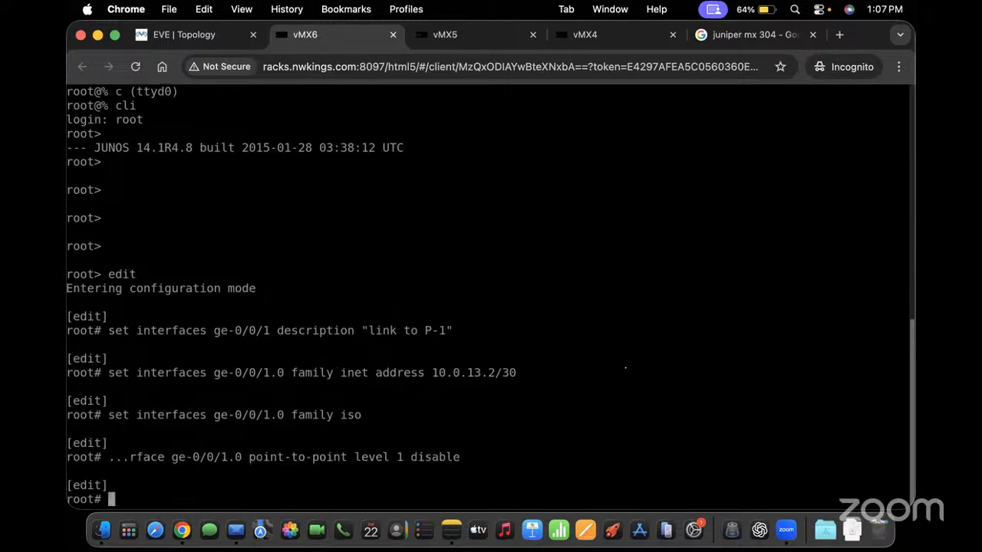
pyautogui.write('set interfaces lo')
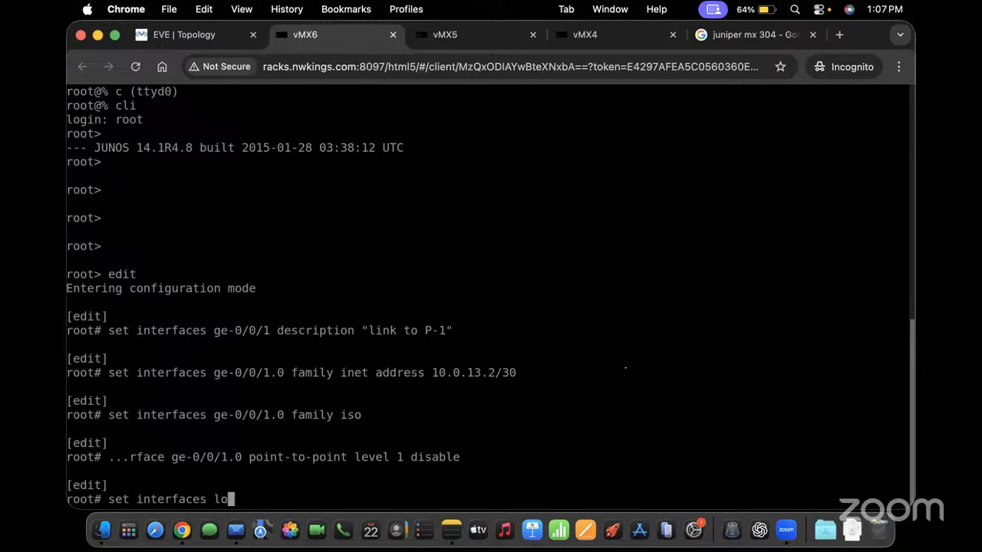
# Give vMX6's lo0.0 the inet address 10.0.255.3
pyautogui.write('0.0 family inet address ')
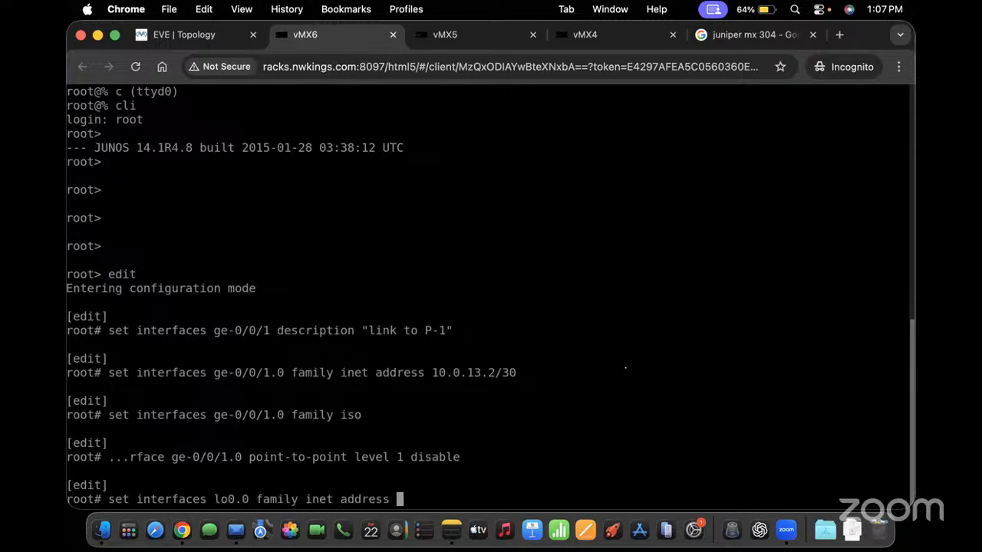
pyautogui.write('10.')
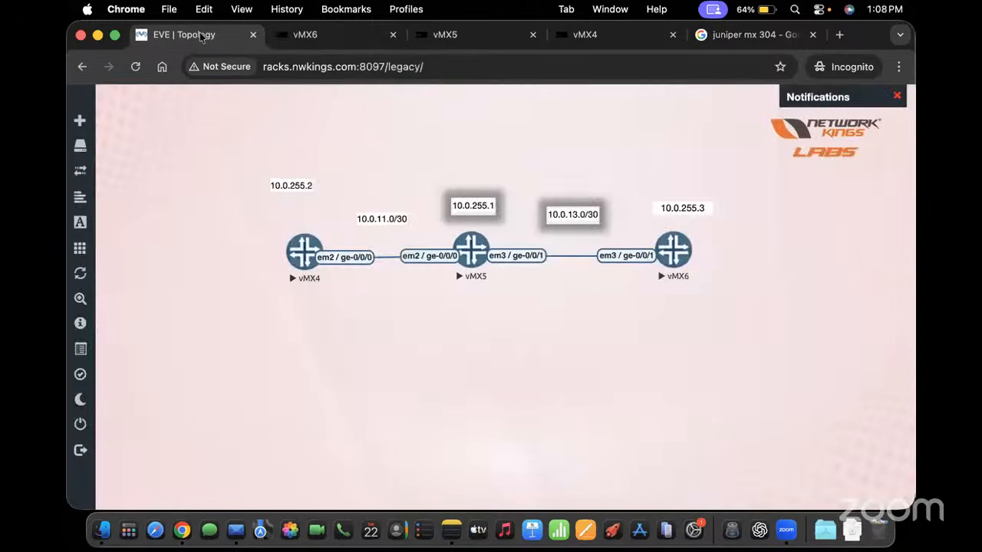
pyautogui.click(184, 34)
pyautogui.click(337, 34)
pyautogui.write('0.255.3')
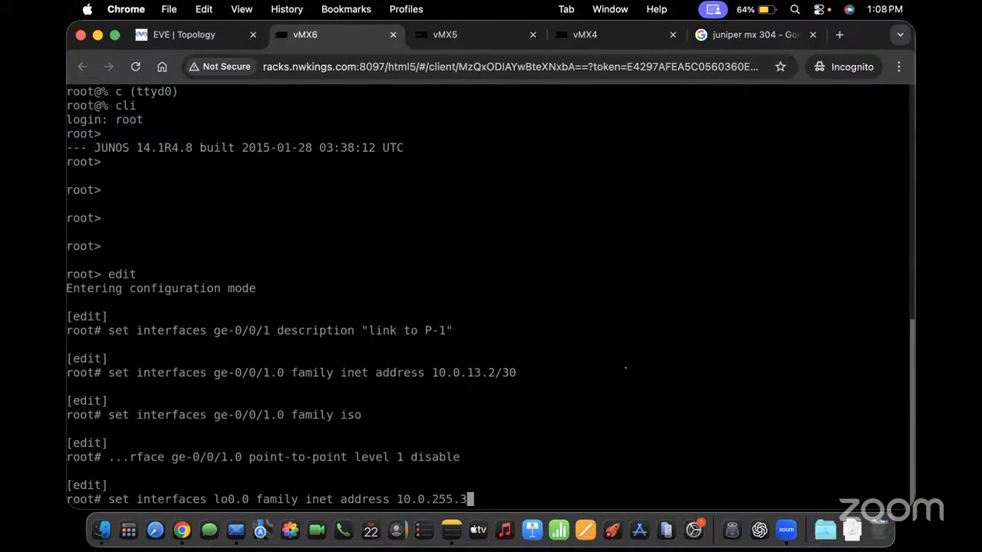
pyautogui.press('Return')
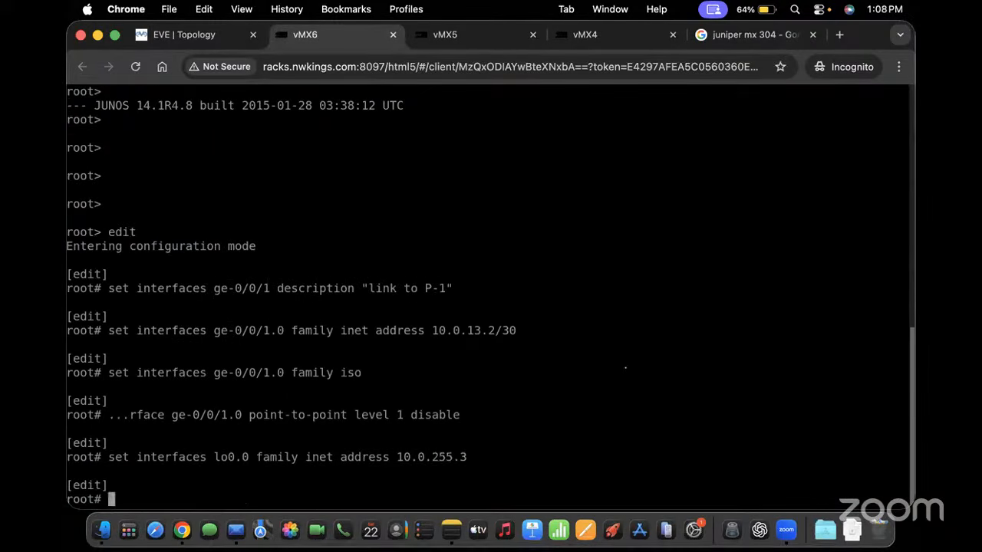
# Make lo0.0 a passive IS-IS interface
pyautogui.write('set ori')
pyautogui.press('Return')
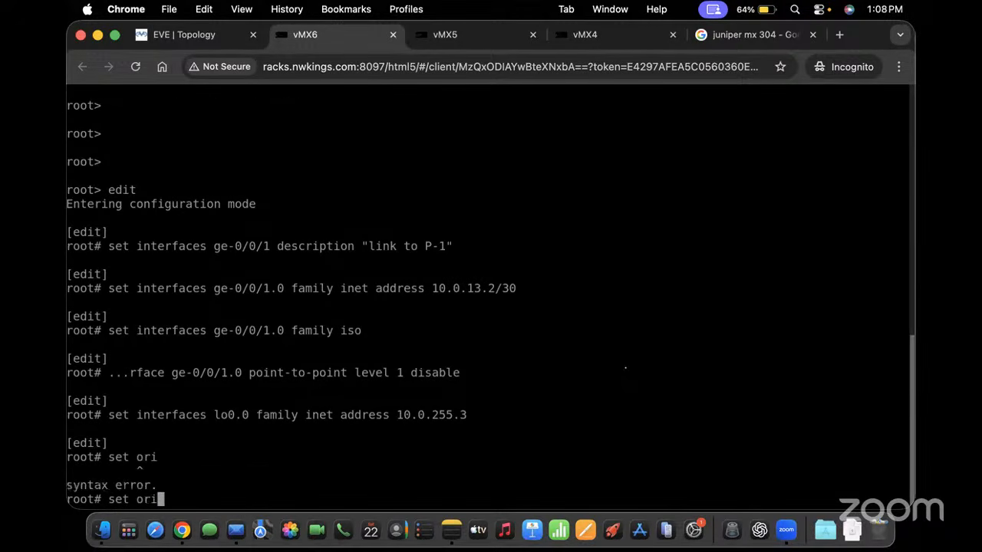
pyautogui.press('BackSpace')
pyautogui.press('BackSpace')
pyautogui.press('BackSpace')
pyautogui.write('protocols')
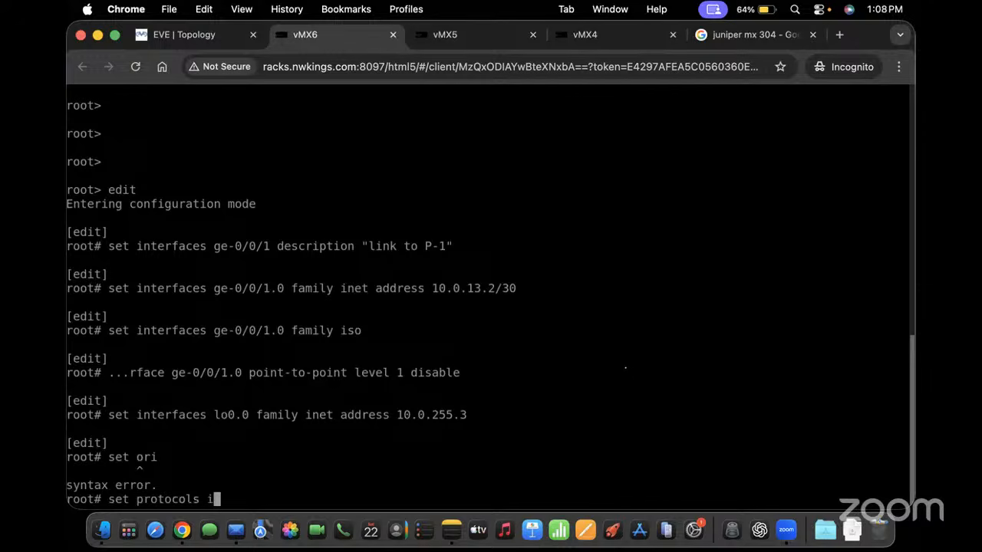
pyautogui.write('isis interface lo')
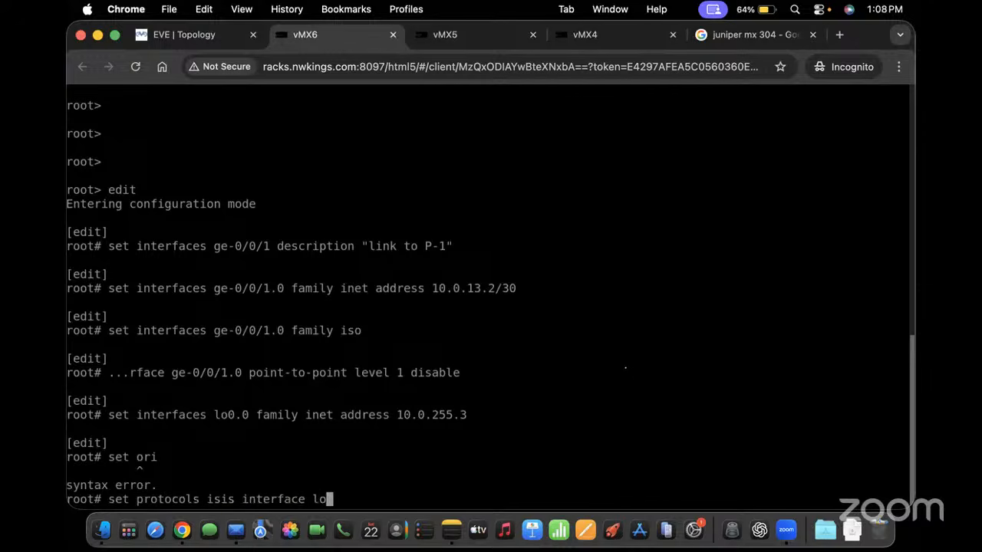
pyautogui.write('0.0 passive')
pyautogui.press('Return')
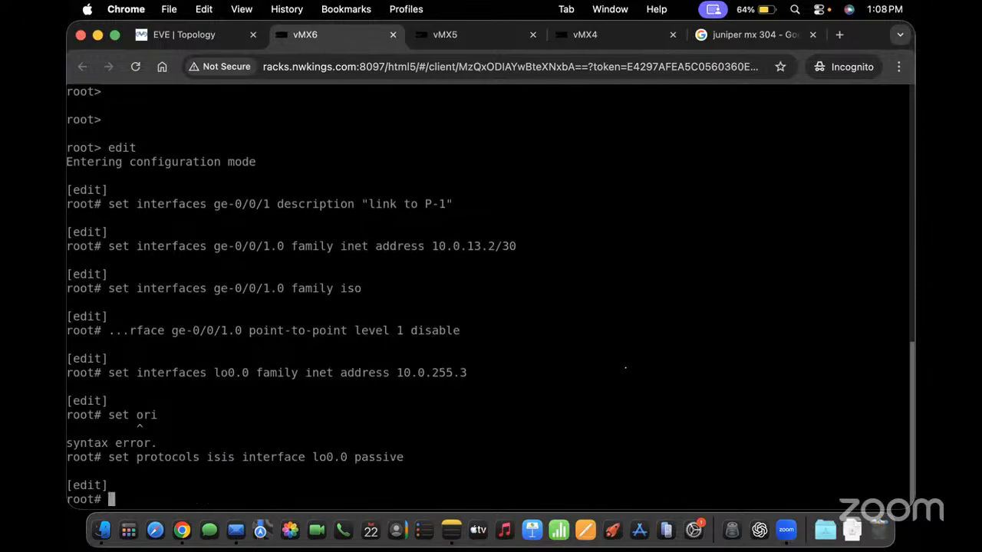
# Attempt a commit, which fails for missing root authentication, and start setting a plain-text root password
pyautogui.write('comn')
pyautogui.press('Return')
pyautogui.press('Return')
pyautogui.write('commit')
pyautogui.press('Return')
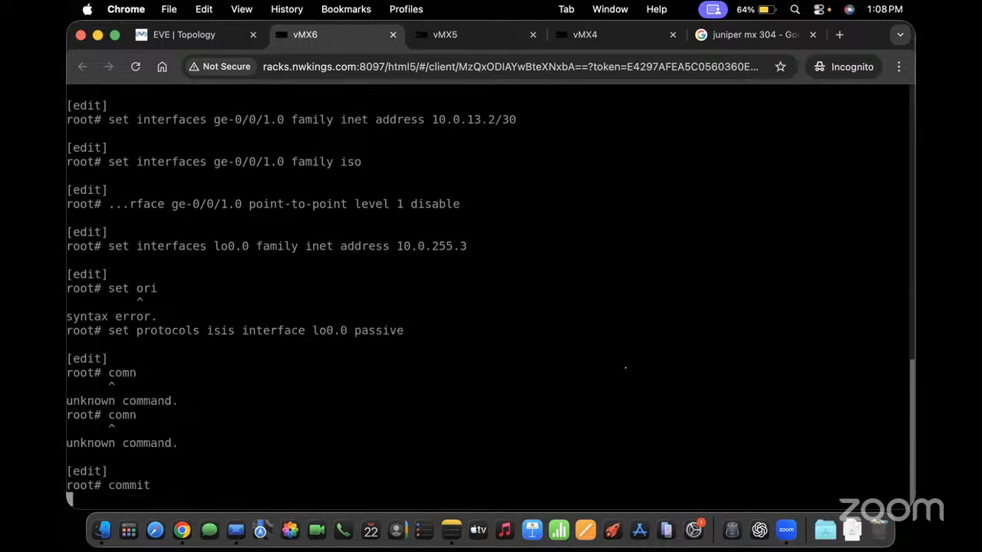
pyautogui.write('set sys')
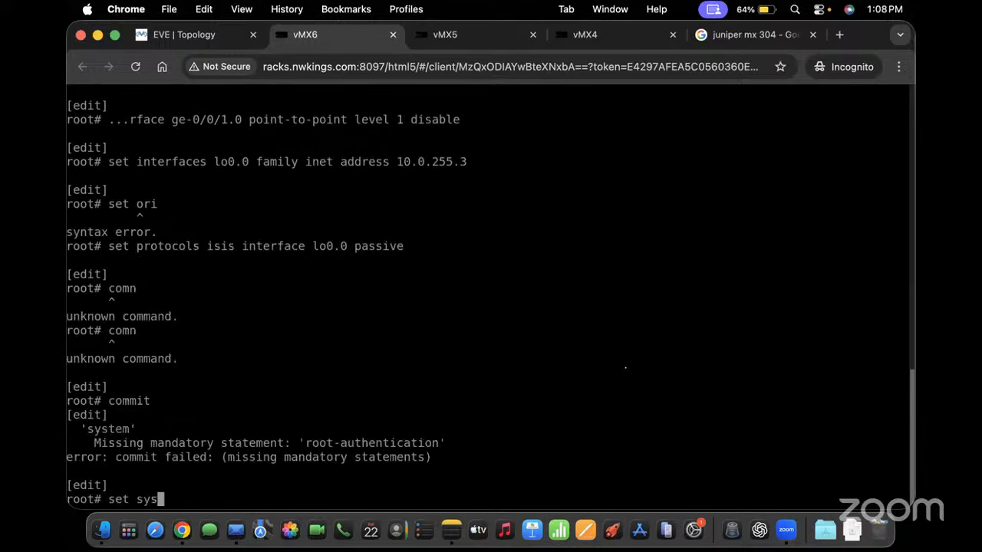
pyautogui.write('tem root-authentication plain-text-password')
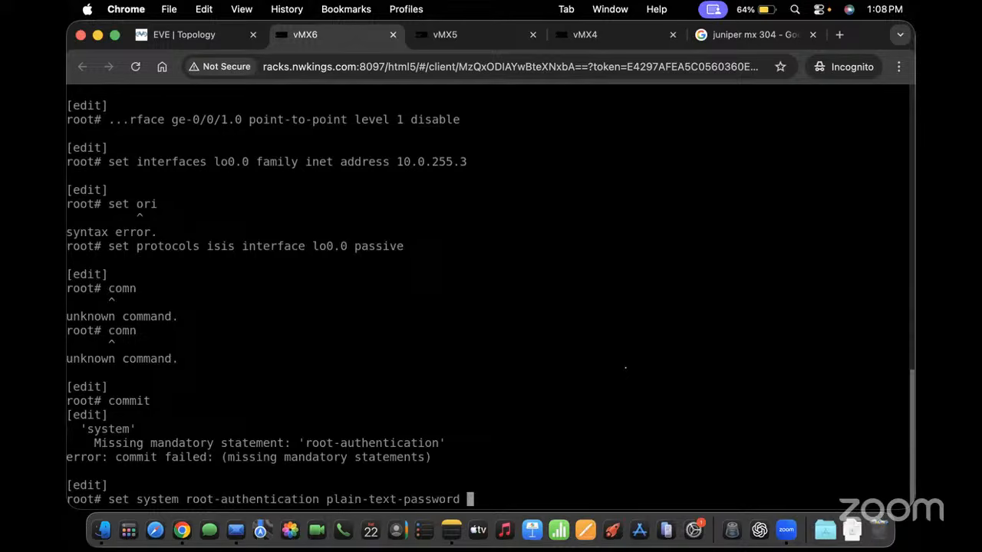
# Set the vMX6 plain-text root password, entering it twice
pyautogui.press('Return')
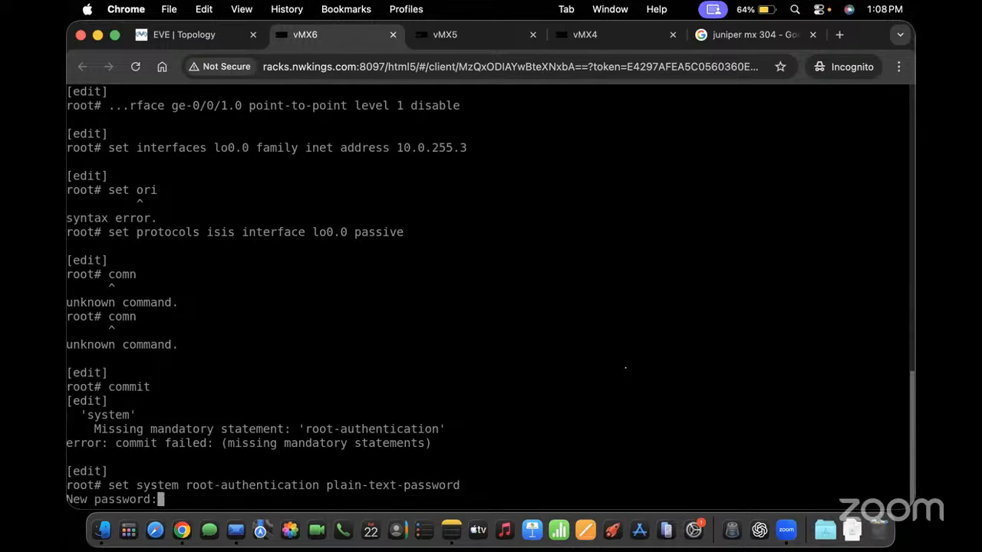
pyautogui.press('Return')
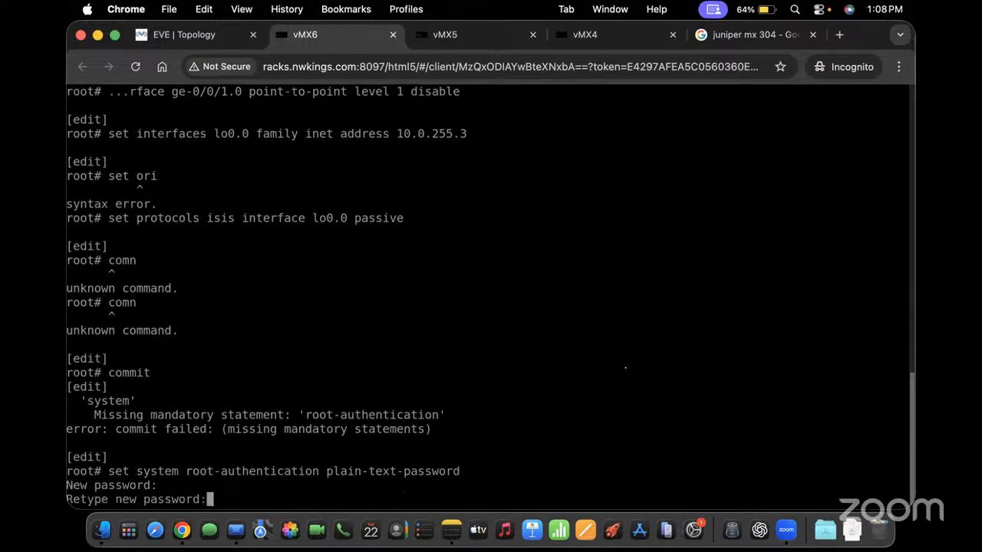
pyautogui.press('Return')
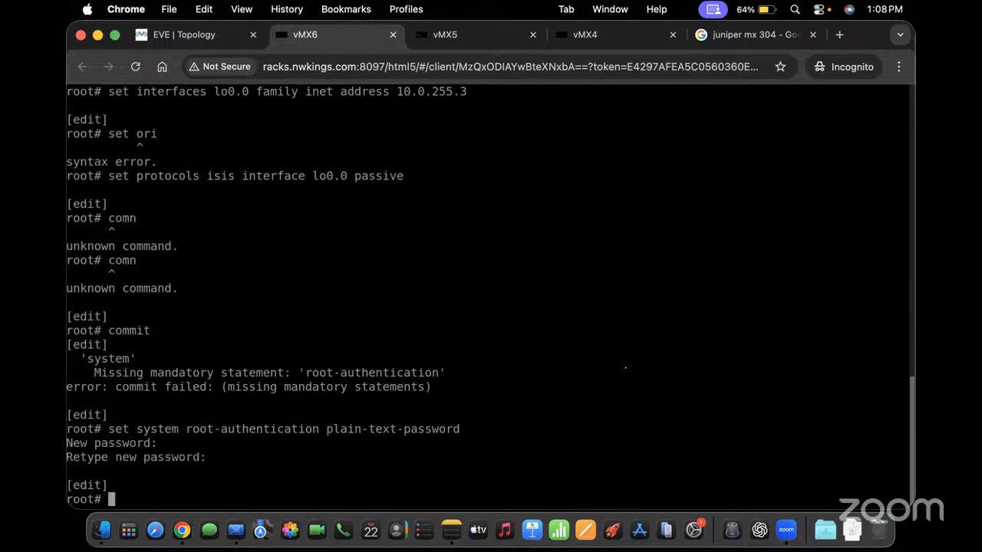
# Review pending changes with 'show | compare' and commit the vMX6 configuration
pyautogui.write('show |compare')
pyautogui.press('Return')
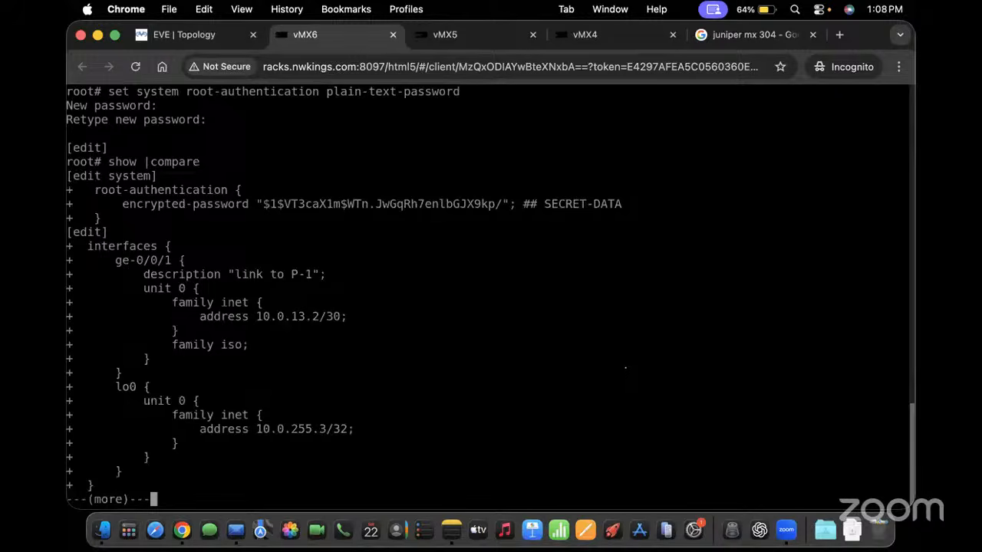
pyautogui.press('space')
pyautogui.write('commit')
pyautogui.press('Return')
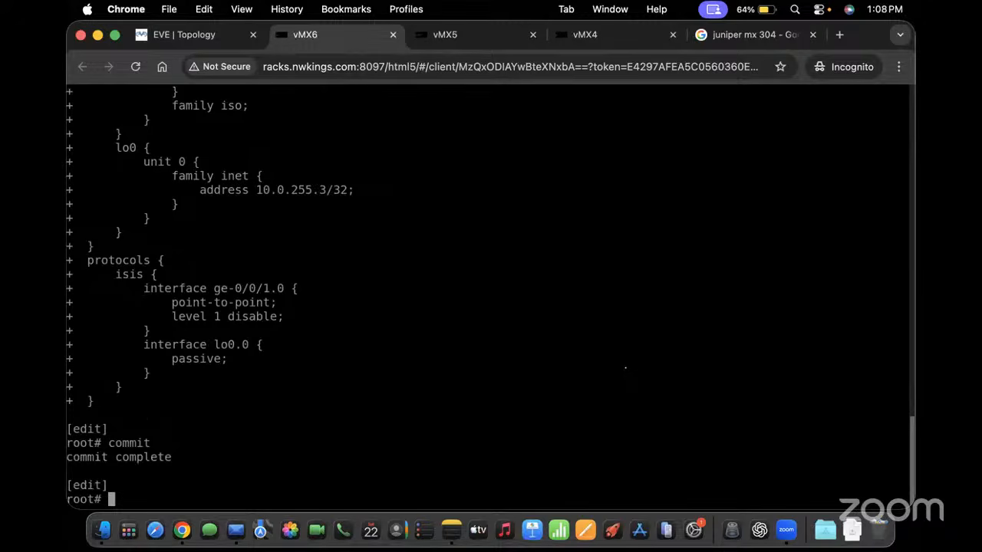
pyautogui.write('run show system')
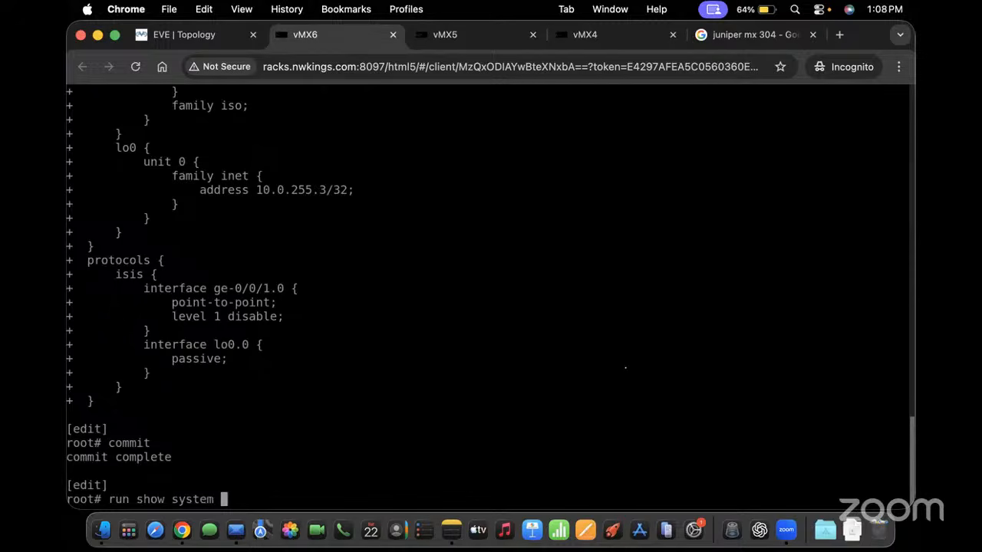
# Check vMX6's IS-IS adjacencies and list its configuration as set commands
pyautogui.press('BackSpace')
pyautogui.press('BackSpace')
pyautogui.press('BackSpace')
pyautogui.press('BackSpace')
pyautogui.press('BackSpace')
pyautogui.press('BackSpace')
pyautogui.press('BackSpace')
pyautogui.write('isis adjacency')
pyautogui.press('Return')
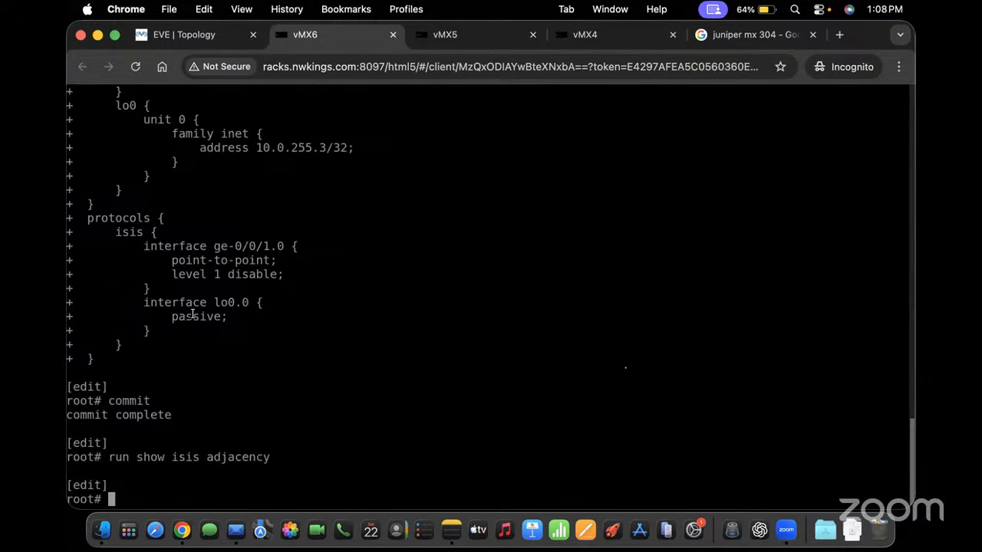
pyautogui.write('show | display set')
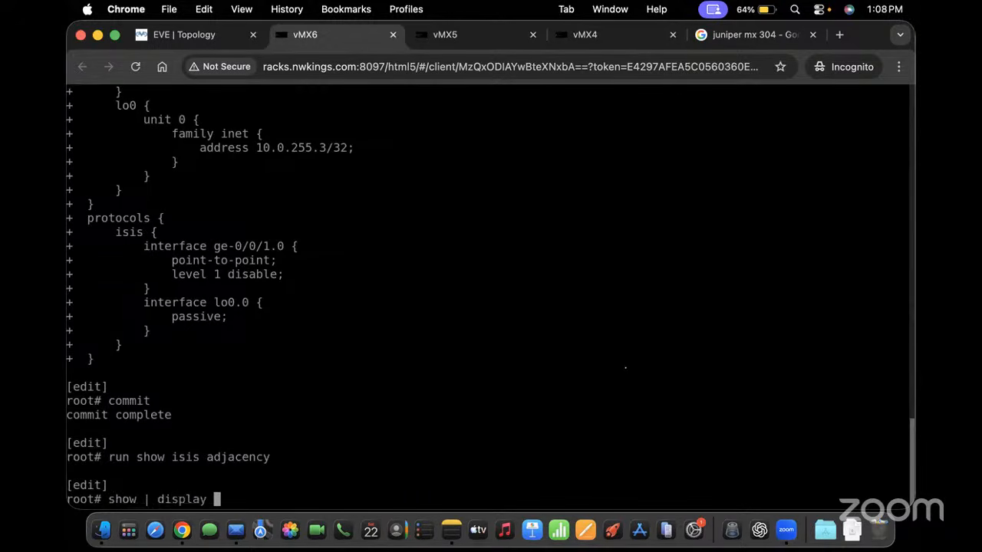
pyautogui.press('Return')
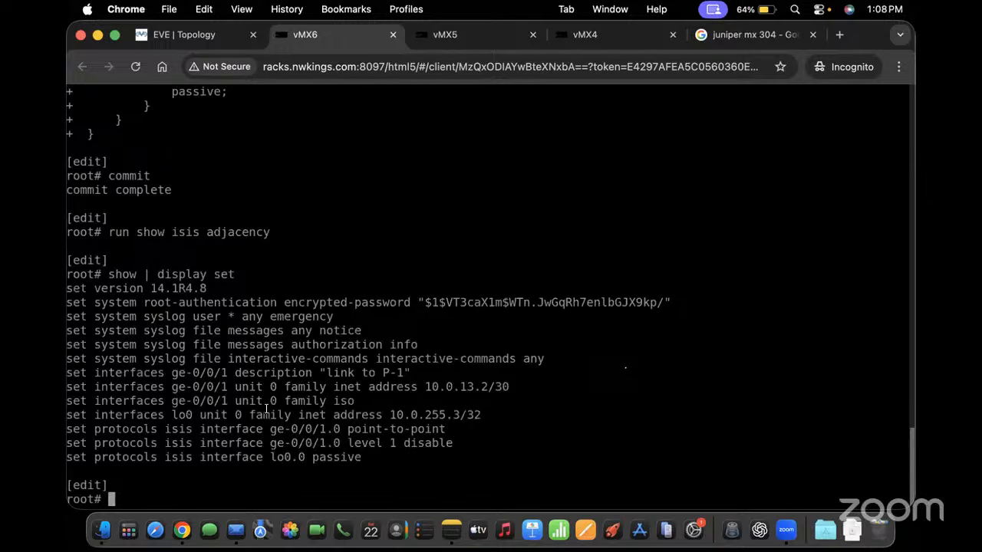
# Give lo0.0 the ISO address 49.0010.0000.0255.0003.00 and commit it
pyautogui.write('set interfaces ')
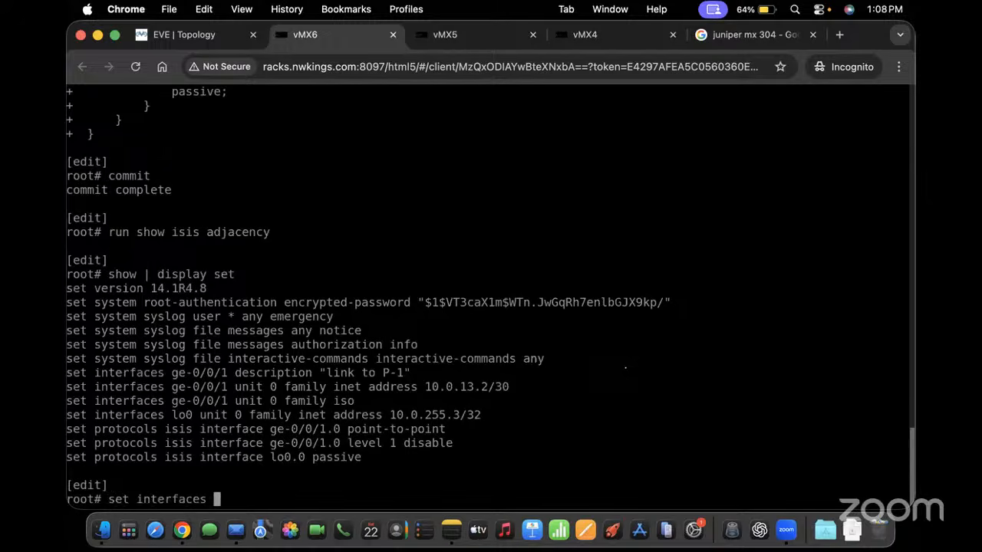
pyautogui.write('lo0.0 family us')
pyautogui.press('Return')
pyautogui.press('BackSpace')
pyautogui.press('BackSpace')
pyautogui.write('iso ')
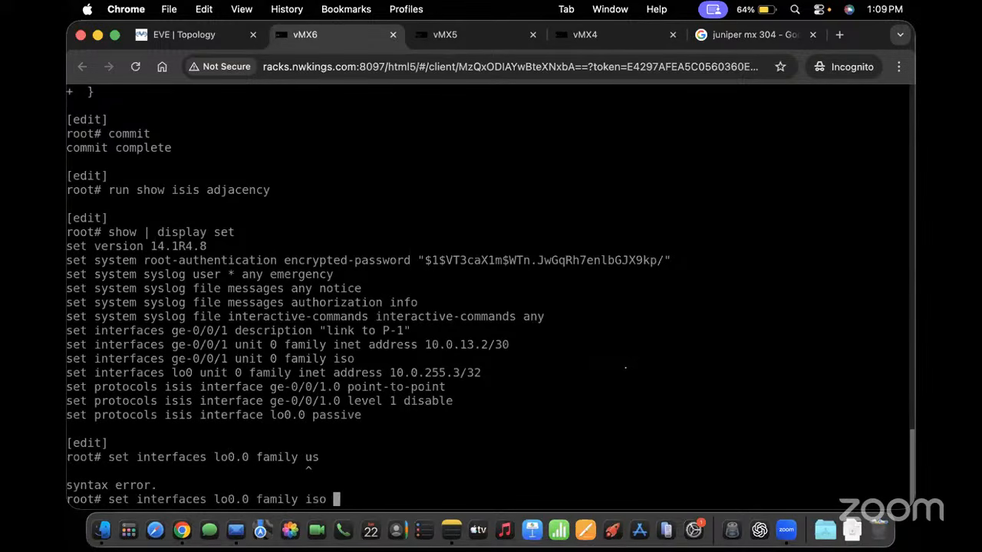
pyautogui.write('address ')
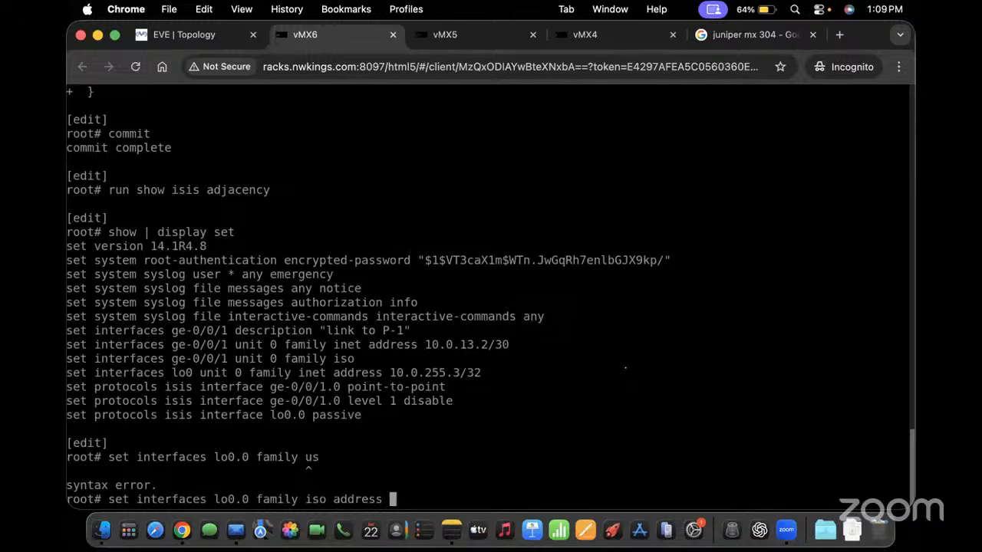
pyautogui.write('49.00100010')
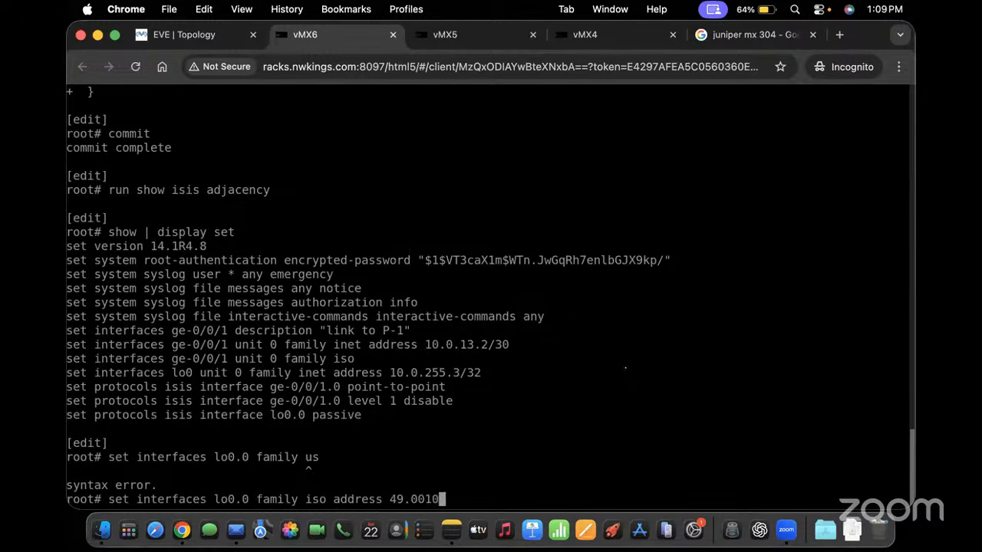
pyautogui.write('.0000.0255')
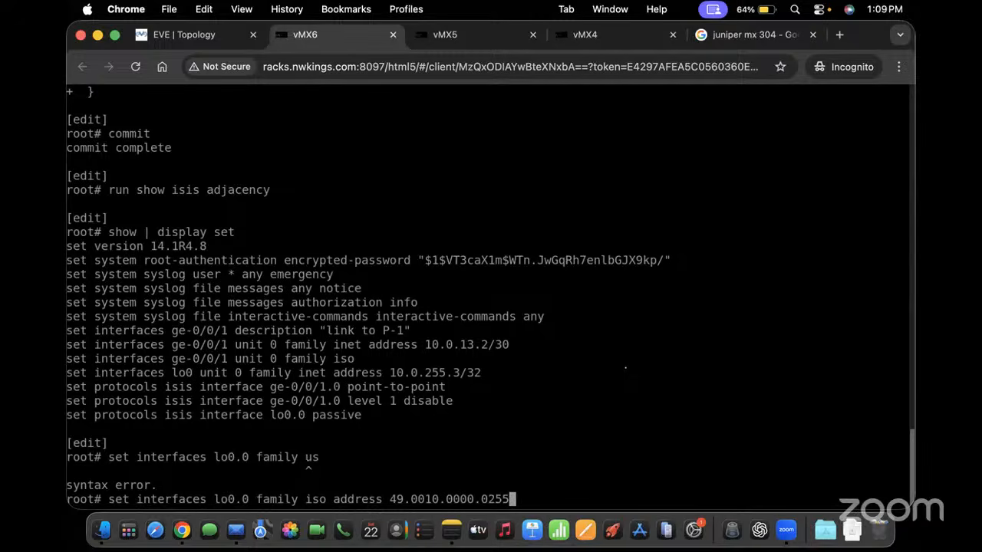
pyautogui.write('.0003/')
pyautogui.press('BackSpace')
pyautogui.write('.00')
pyautogui.press('Return')
pyautogui.write('commit')
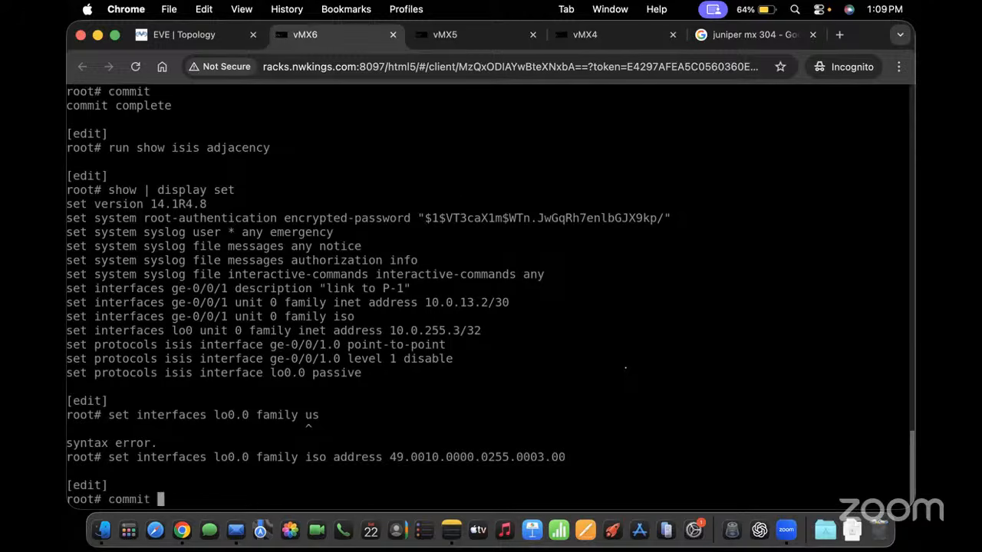
pyautogui.press('Return')
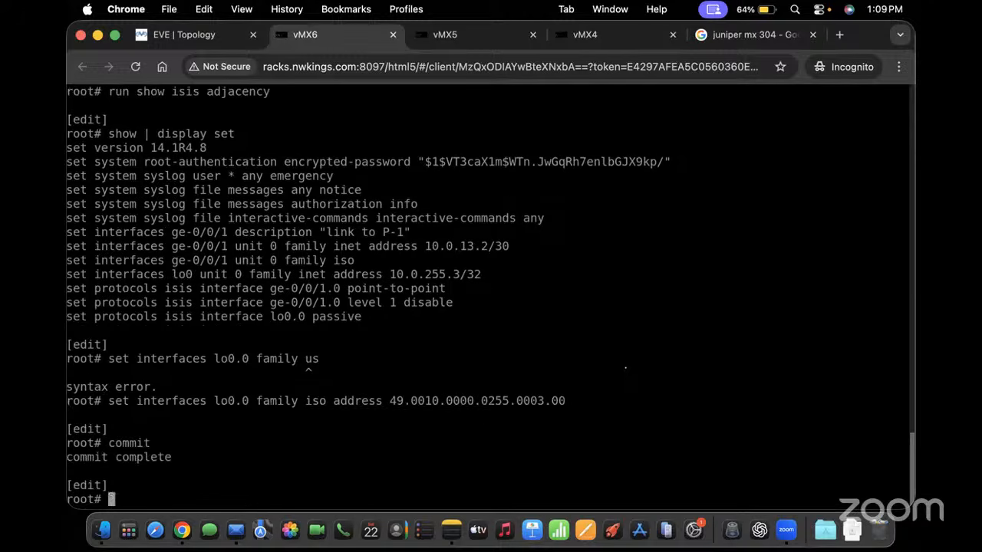
# Recheck the IS-IS adjacencies on vMX6 with run show isis adjacency
pyautogui.write('run show isis ad')
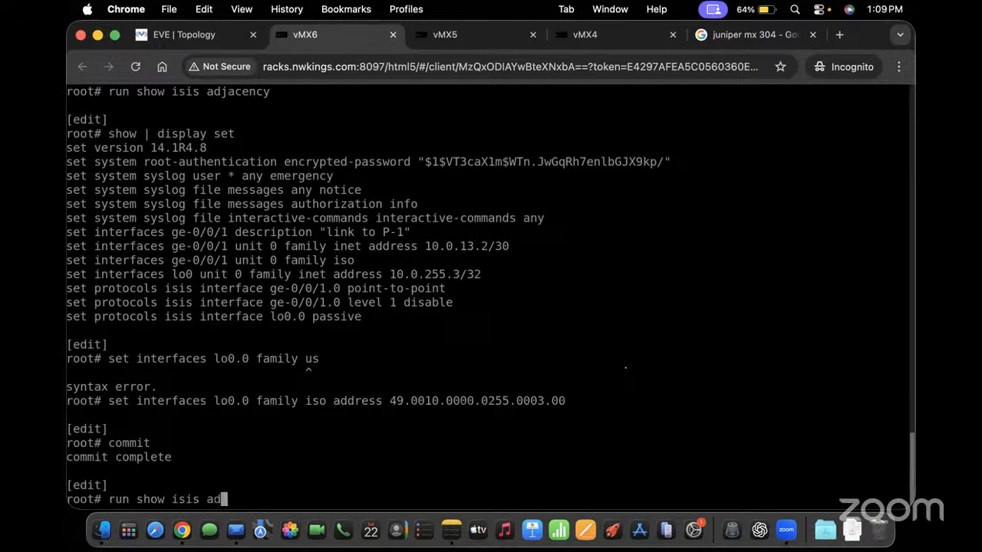
pyautogui.press('Tab')
pyautogui.press('Return')
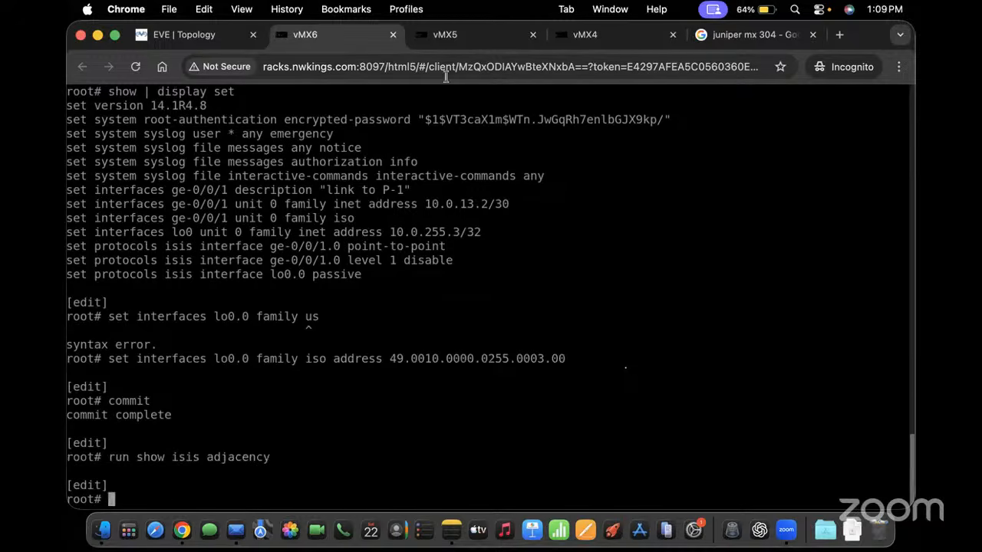
# On the vMX5 (P1) console, list the full configuration with show | display set
pyautogui.click(461, 27)
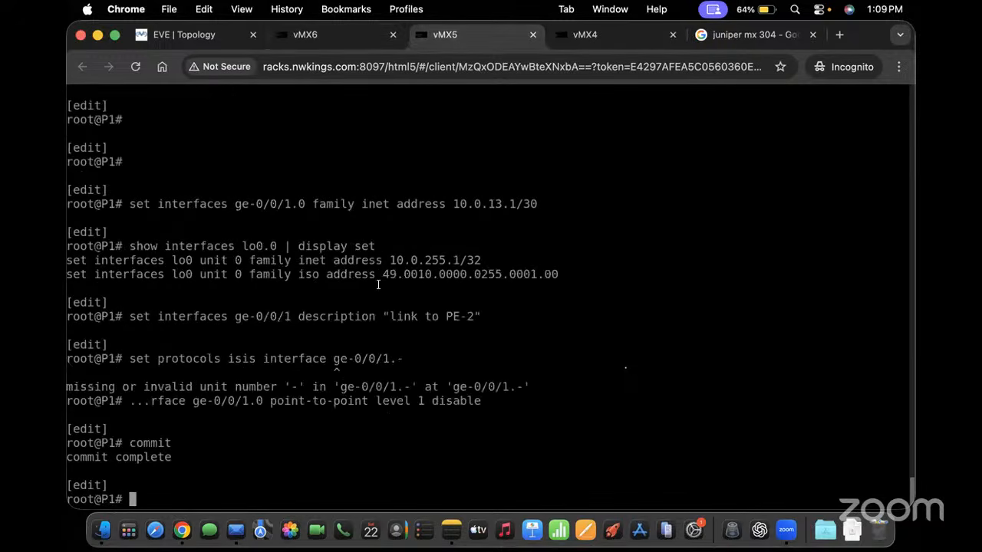
pyautogui.scroll(2, 378, 284)
pyautogui.scroll(-2, 353, 395)
pyautogui.write('show }Di')
pyautogui.press('Return')
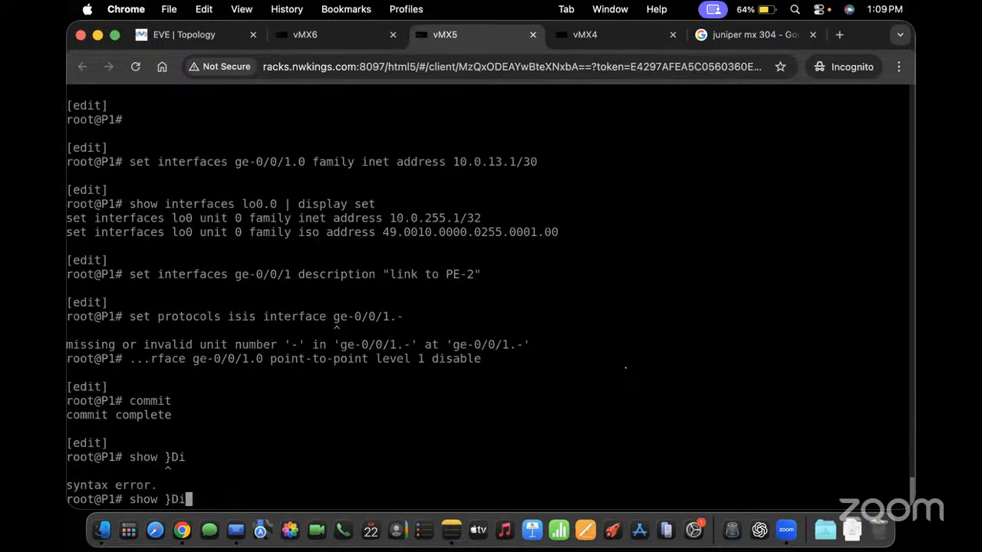
pyautogui.press('BackSpace')
pyautogui.press('BackSpace')
pyautogui.press('BackSpace')
pyautogui.write('| display set')
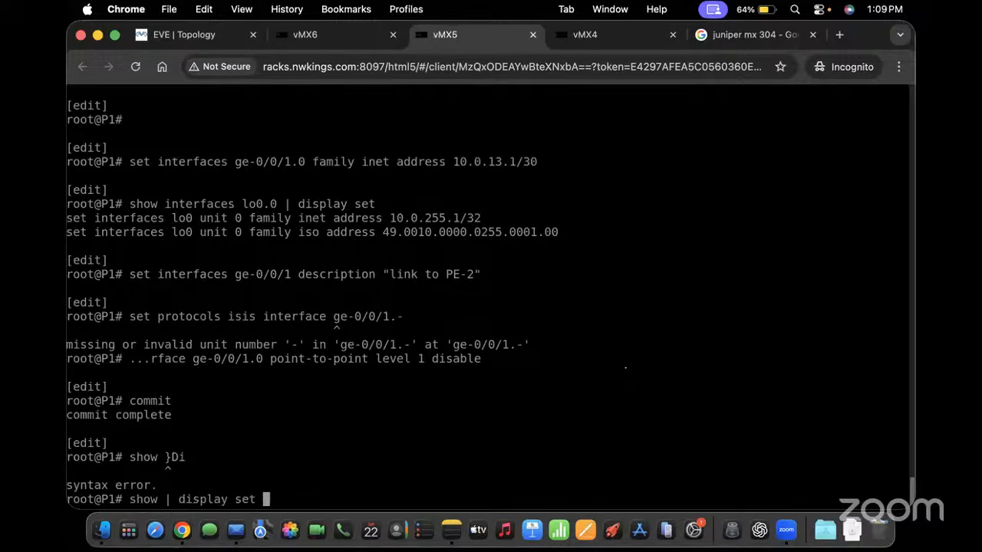
pyautogui.press('Return')
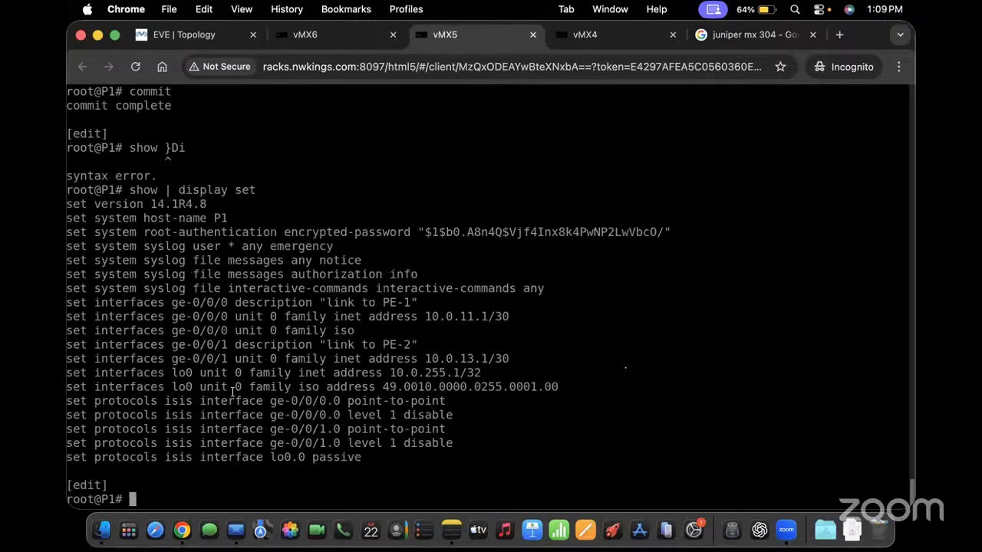
# Check the terse status of interfaces ge-0/0/0 and ge-0/0/1 on P1
pyautogui.write('run show interfaces ')
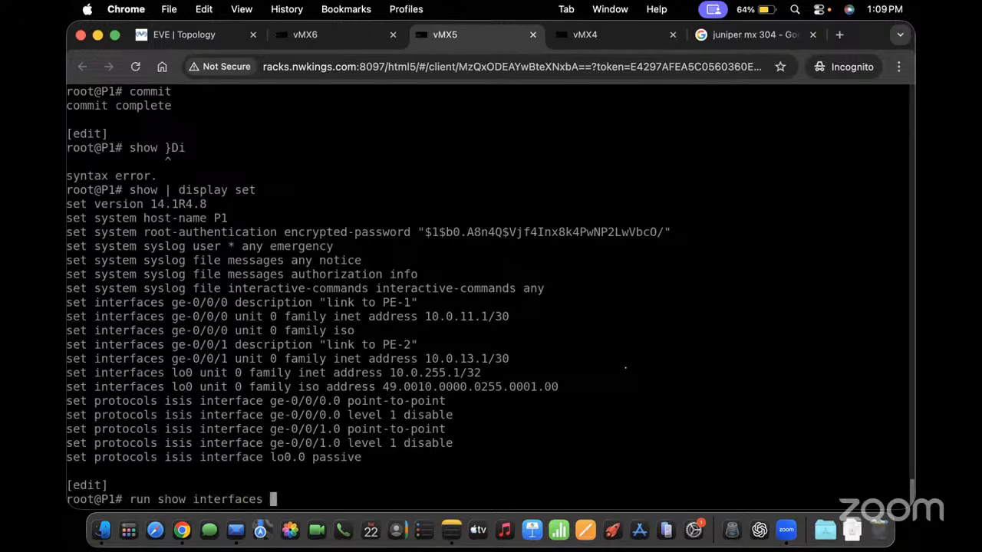
pyautogui.write('terse ge-0/0/')
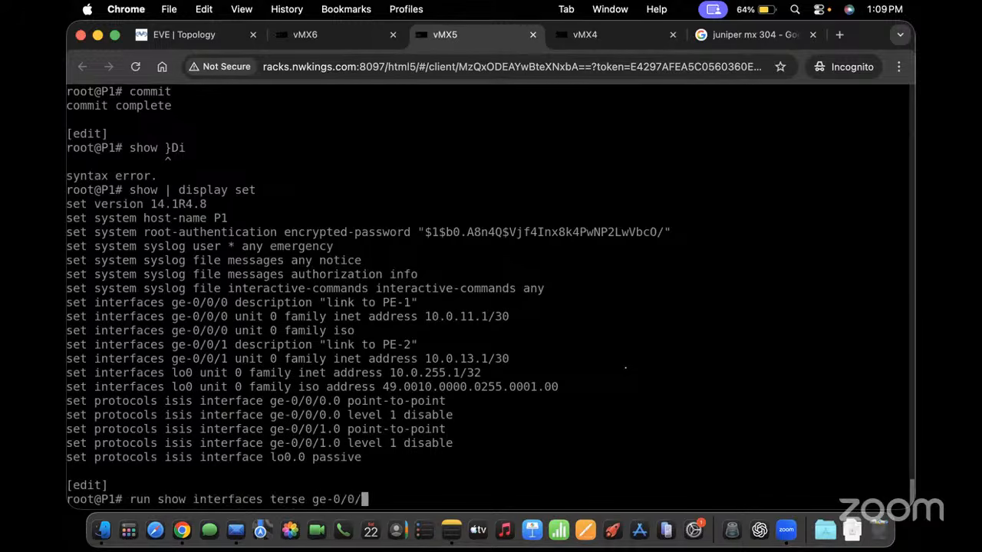
pyautogui.write('0')
pyautogui.press('Return')
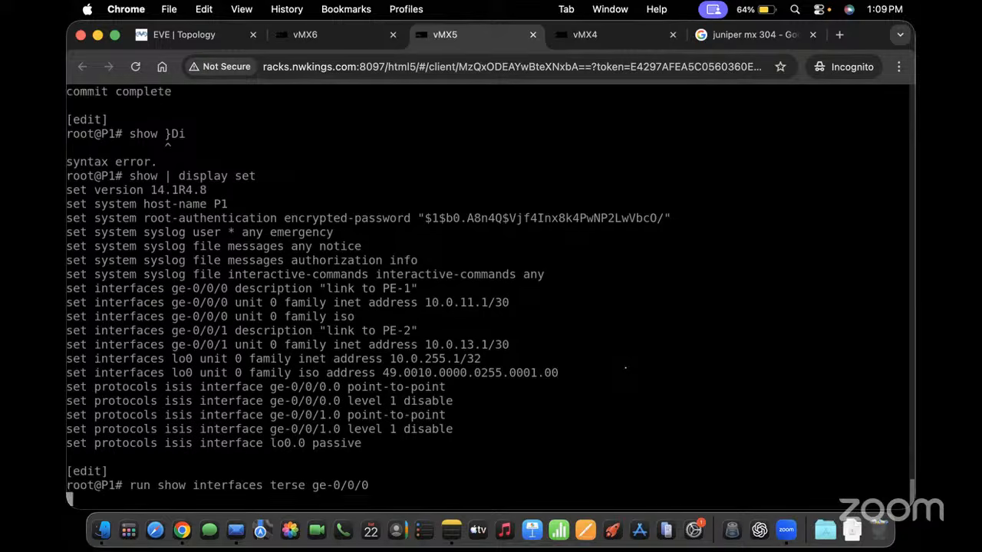
pyautogui.press('Up')
pyautogui.press('BackSpace')
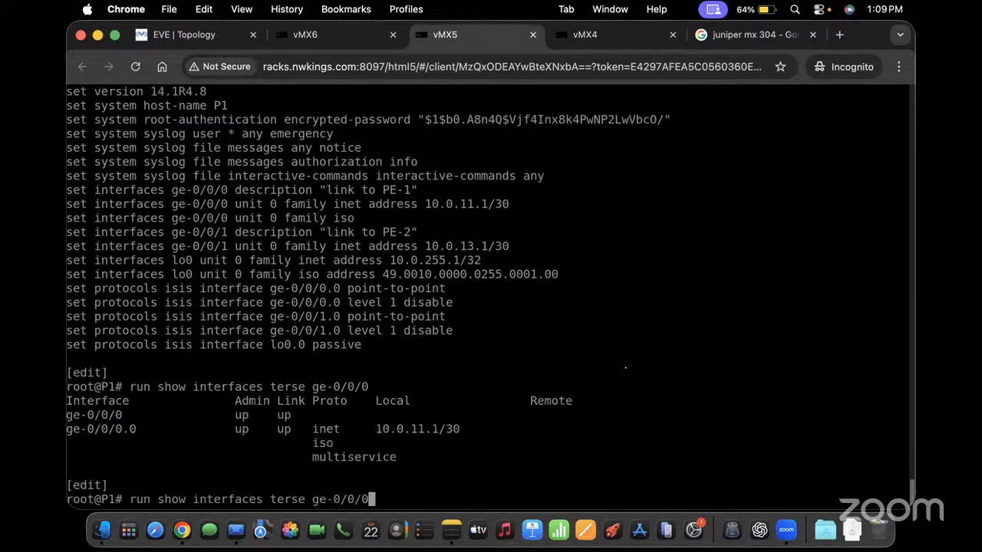
pyautogui.write('1')
pyautogui.press('Return')
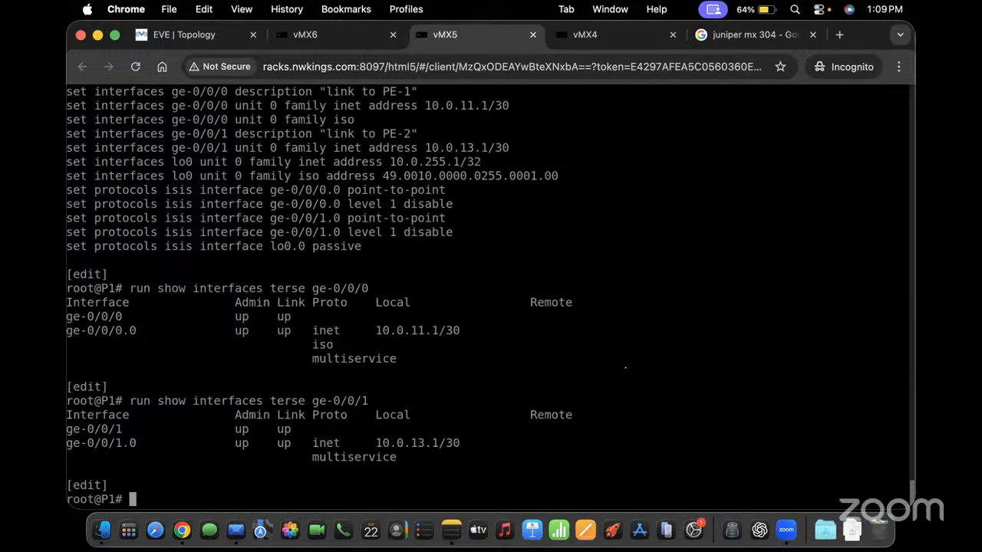
pyautogui.click(633, 29)
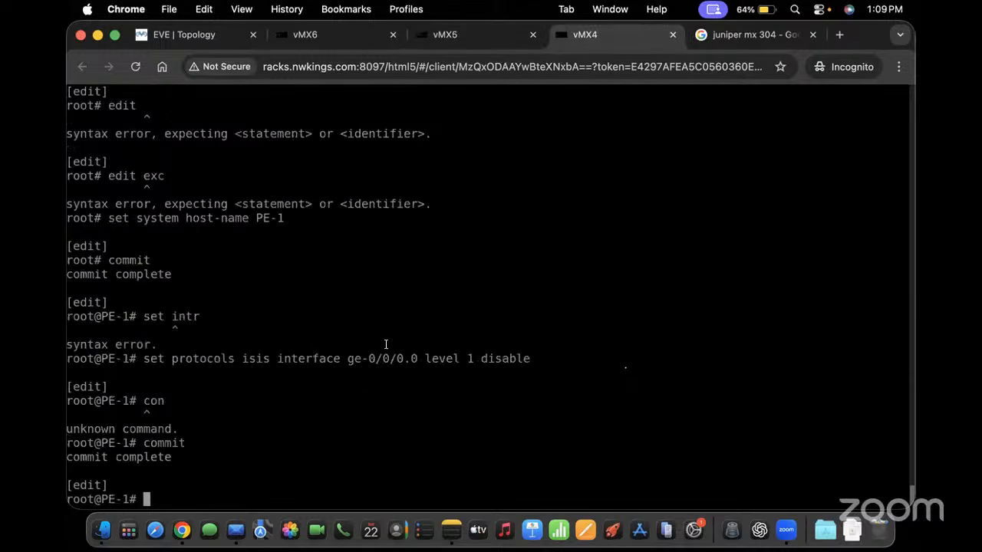
pyautogui.click(467, 37)
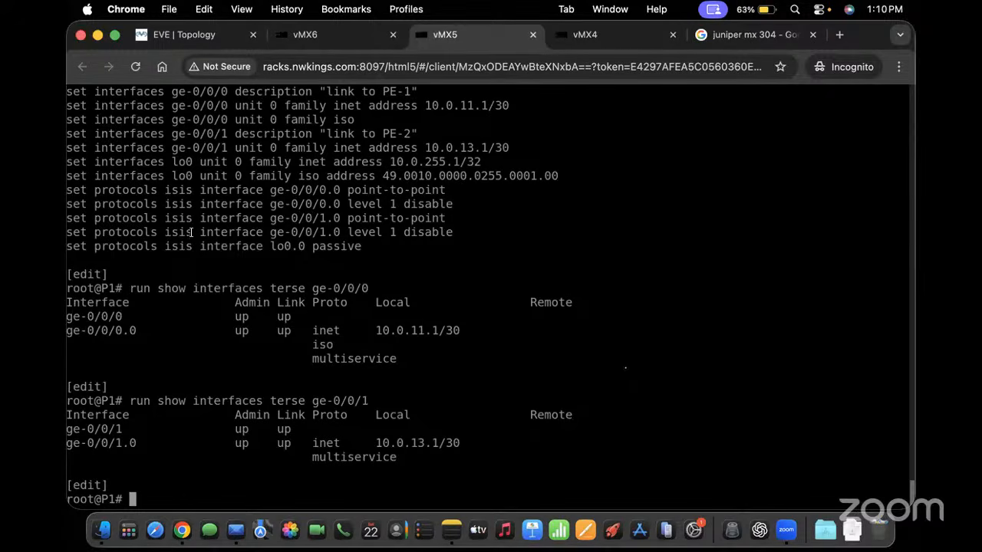
# On P1, delete IS-IS level 1 disable from ge-0/0/1.0 and ge-0/0/0.0, then commit
pyautogui.moveTo(93, 232); pyautogui.dragTo(450, 233)
pyautogui.press('super+c')
pyautogui.write('delete')
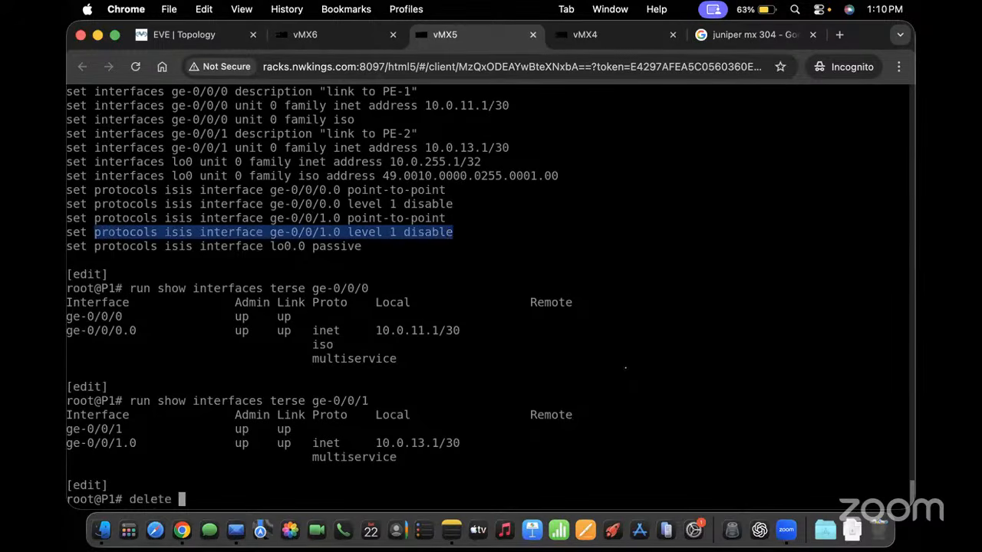
pyautogui.rightClick(449, 233)
pyautogui.press('Return')
pyautogui.write('de')
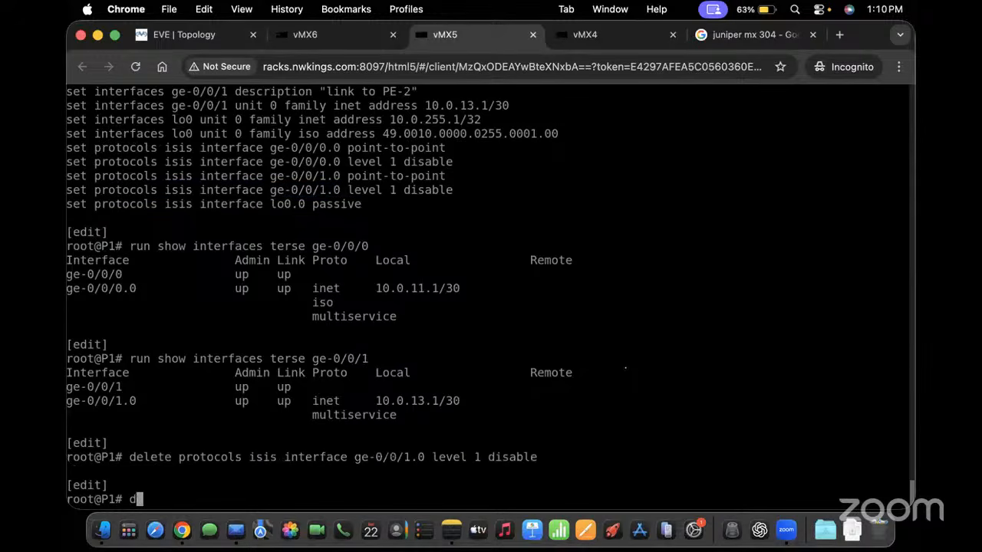
pyautogui.press('Up')
pyautogui.press('Left')
pyautogui.press('Left')
pyautogui.press('Left')
pyautogui.press('Left')
pyautogui.press('Left')
pyautogui.press('Left')
pyautogui.press('Left')
pyautogui.press('Left')
pyautogui.press('Left')
pyautogui.press('Left')
pyautogui.press('Left')
pyautogui.press('Left')
pyautogui.press('Left')
pyautogui.press('Left')
pyautogui.press('Left')
pyautogui.press('Left')
pyautogui.press('Left')
pyautogui.press('Left')
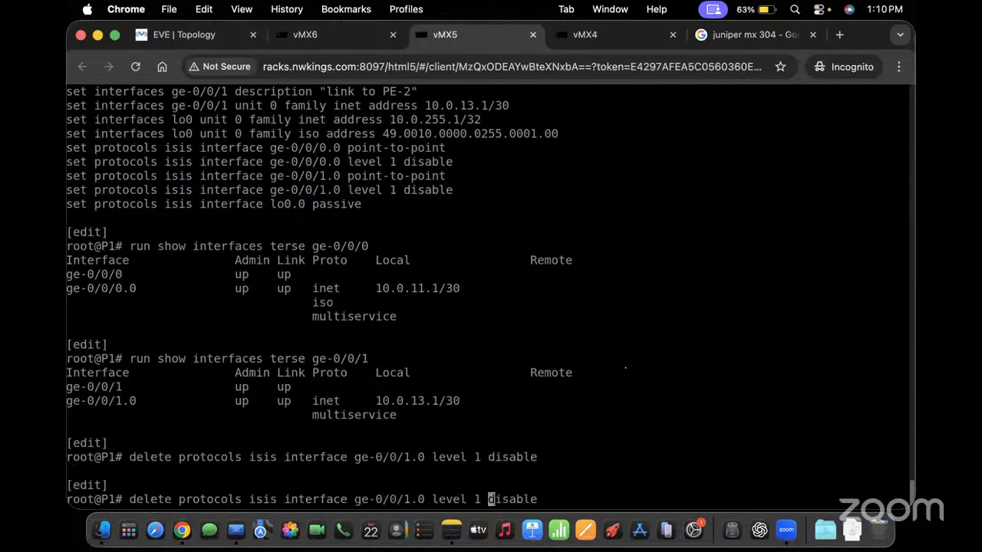
pyautogui.press('BackSpace')
pyautogui.write('0')
pyautogui.press('Return')
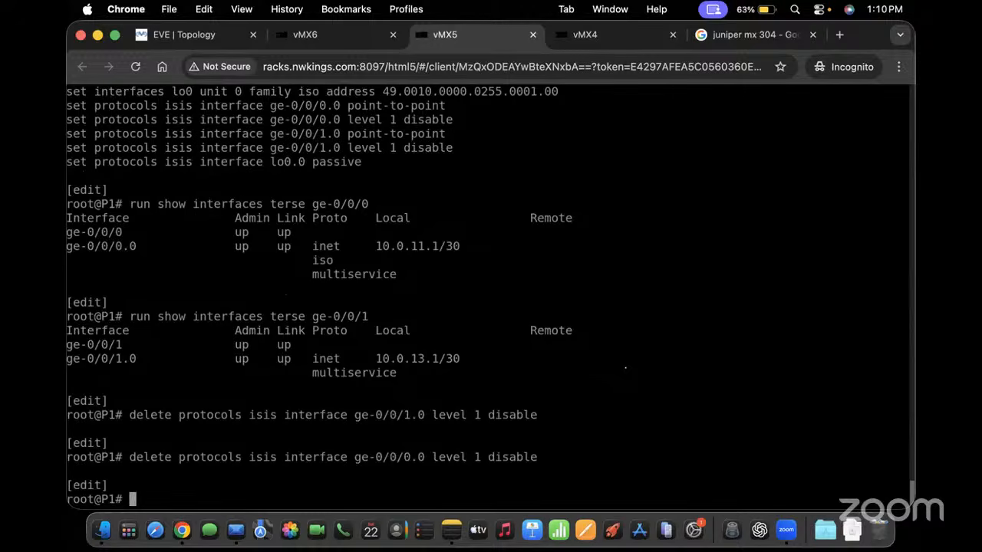
pyautogui.write('cimmit')
pyautogui.press('Return')
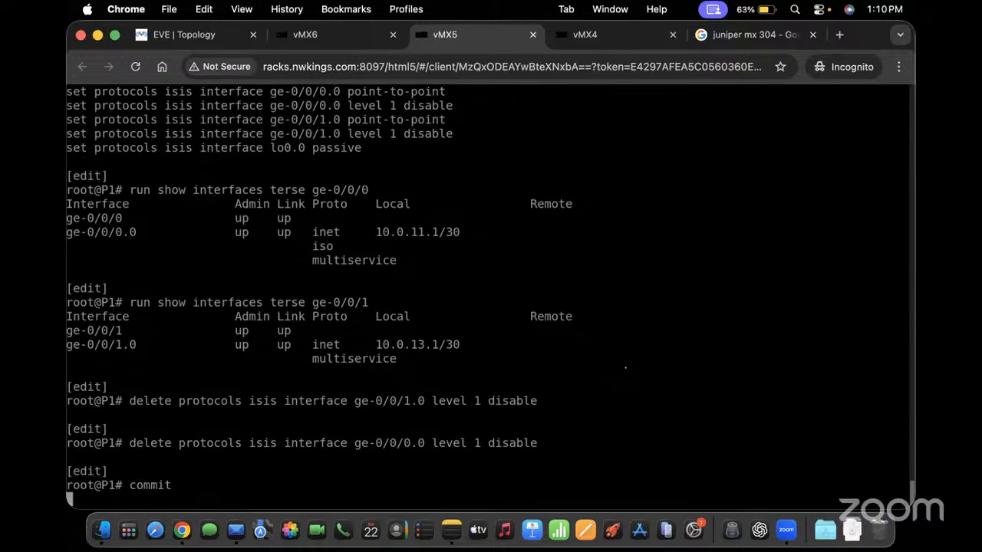
# On vMX6, delete IS-IS level 1 disable from ge-0/0/1.0 and commit
pyautogui.click(343, 35)
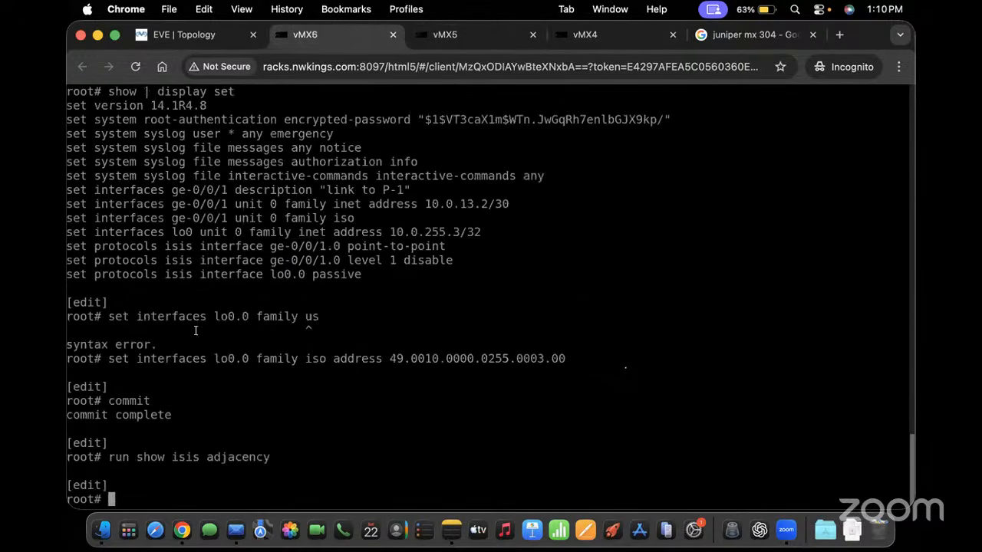
pyautogui.moveTo(94, 260); pyautogui.dragTo(451, 261)
pyautogui.write('delete')
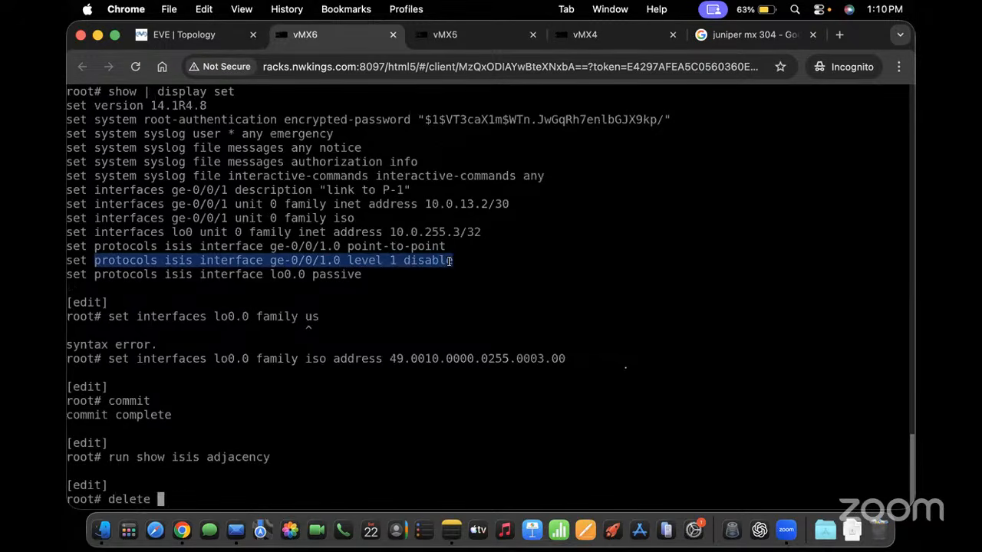
pyautogui.press('super+v')
pyautogui.press('Return')
pyautogui.write('conm')
pyautogui.press('Return')
pyautogui.press('Return')
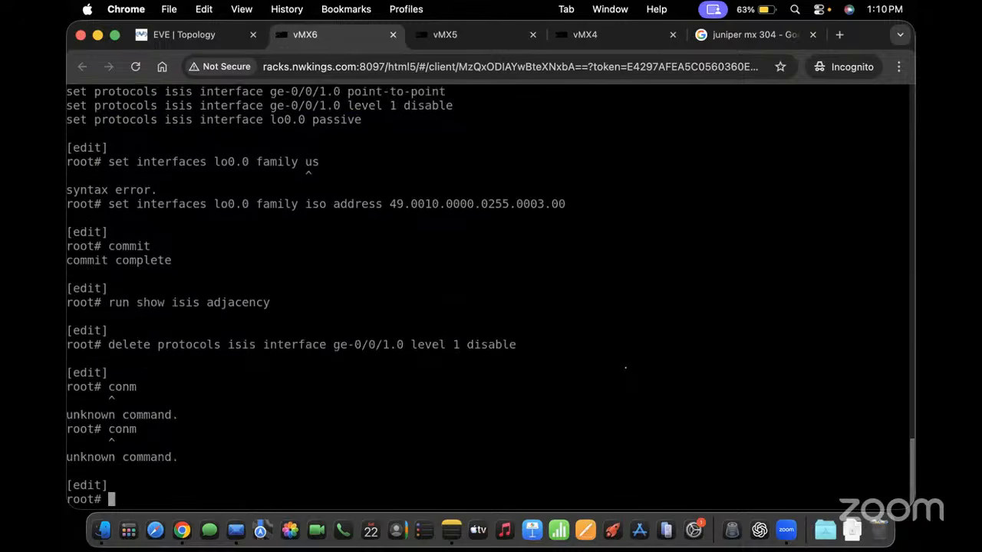
pyautogui.write('conm')
pyautogui.press('Return')
pyautogui.press('Return')
pyautogui.write('commit')
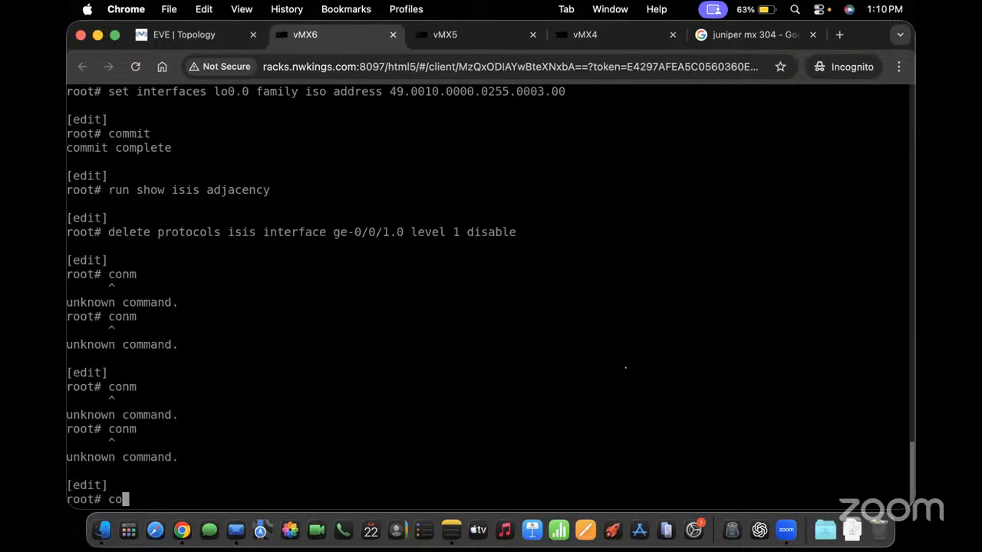
pyautogui.press('Return')
# On the vMX4 (PE-1) console, list the configuration in set format
pyautogui.click(578, 42)
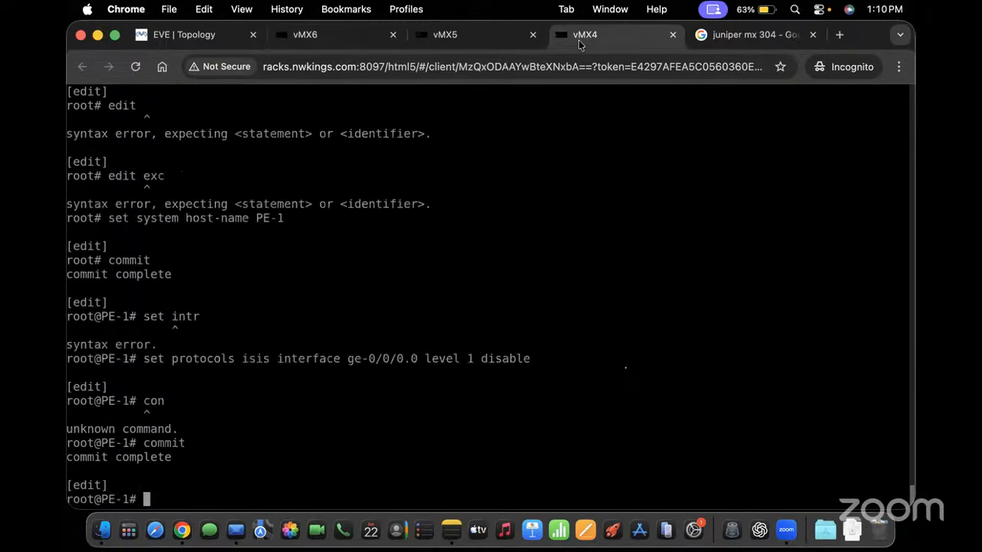
pyautogui.write('show }')
pyautogui.press('Return')
pyautogui.write('}')
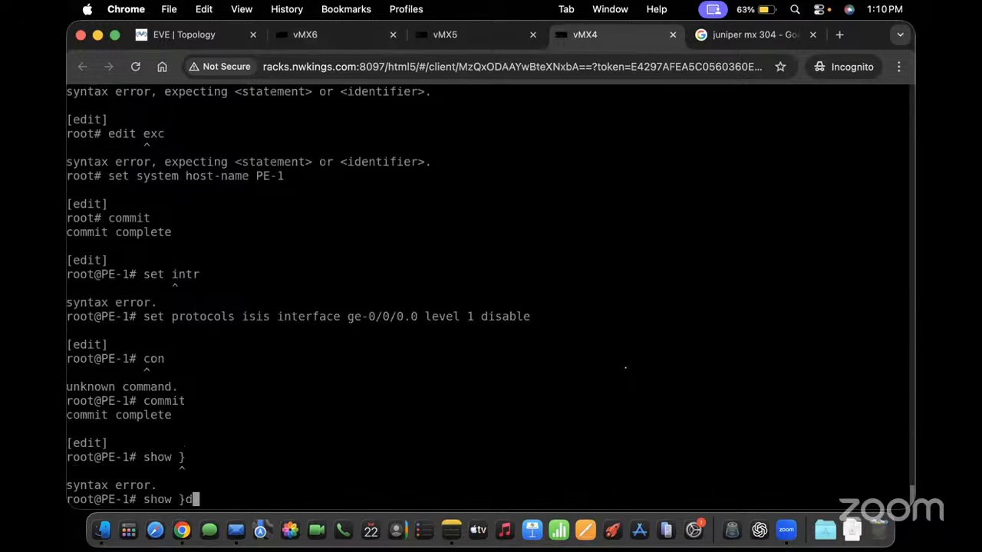
pyautogui.press('BackSpace')
pyautogui.write('| display set')
pyautogui.press('Return')
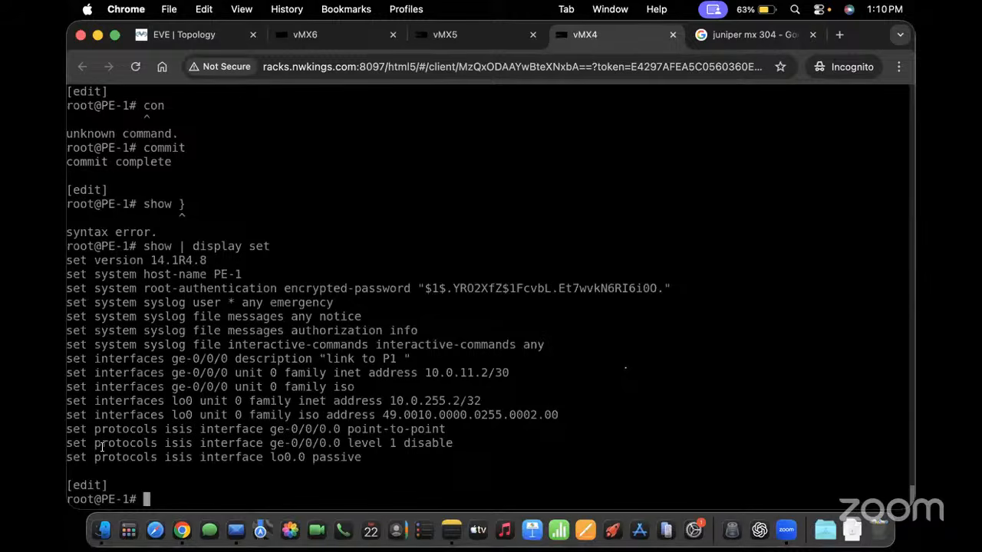
# Delete IS-IS level 1 disable from PE-1's ge-0/0/0.0 and commit
pyautogui.moveTo(94, 443); pyautogui.dragTo(449, 442)
pyautogui.press('super+c')
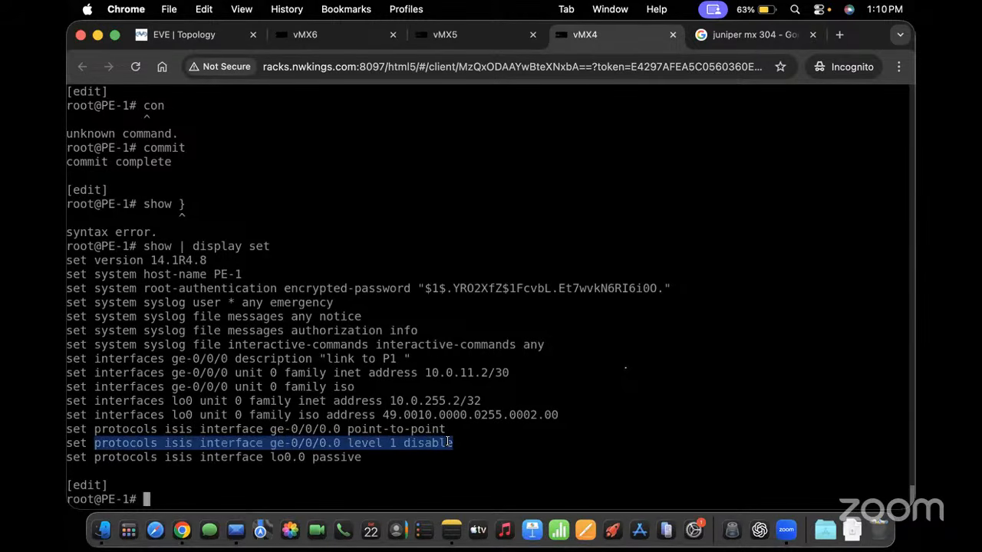
pyautogui.write('delete')
pyautogui.press('super+v')
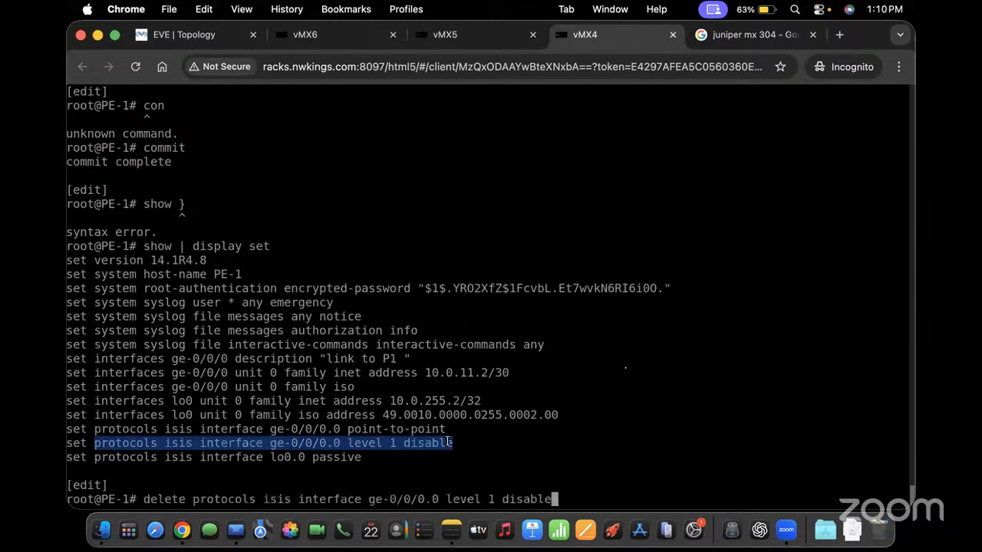
pyautogui.press('Return')
pyautogui.press('Return')
pyautogui.press('Return')
pyautogui.press('Return')
pyautogui.write('commit')
pyautogui.press('Return')
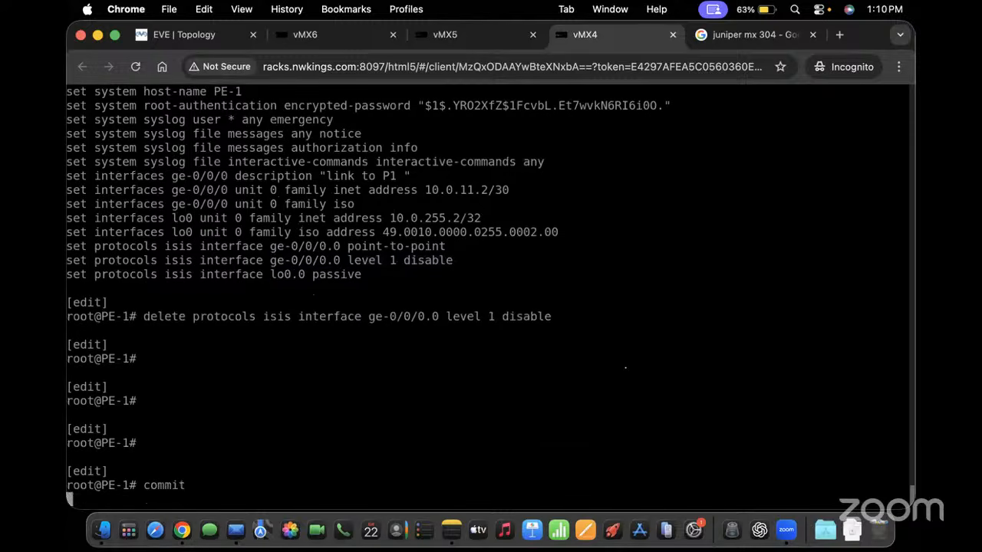
# Check PE-1's IS-IS adjacencies with run show isis adjacency
pyautogui.write('run show ')
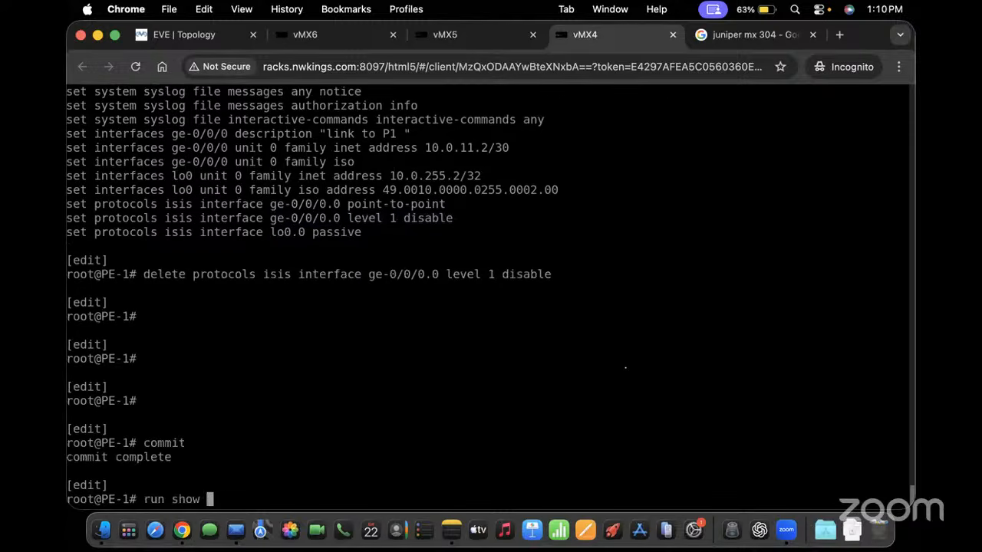
pyautogui.write('isis adjacency')
pyautogui.press('Return')
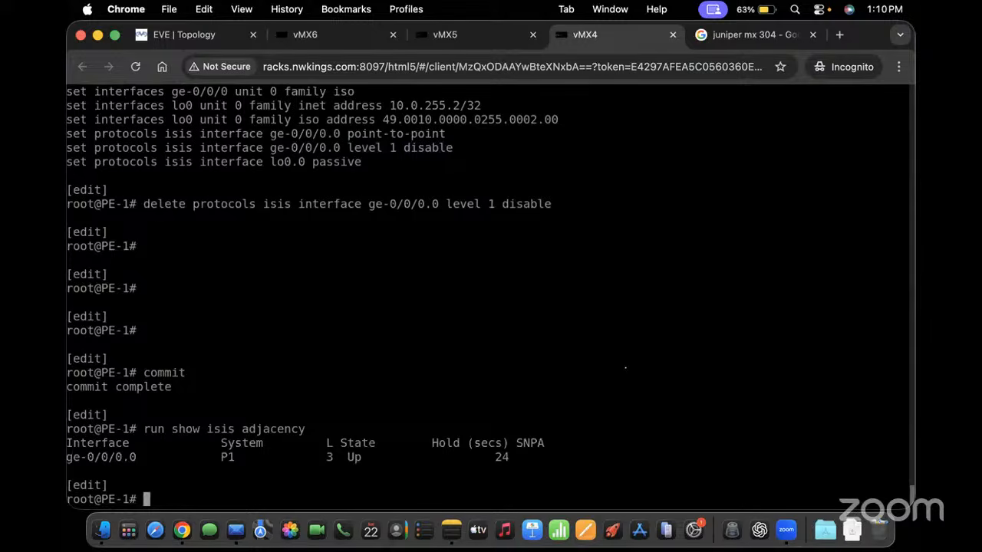
pyautogui.write('commit')
pyautogui.press('Up')
pyautogui.press('Up')
pyautogui.press('Up')
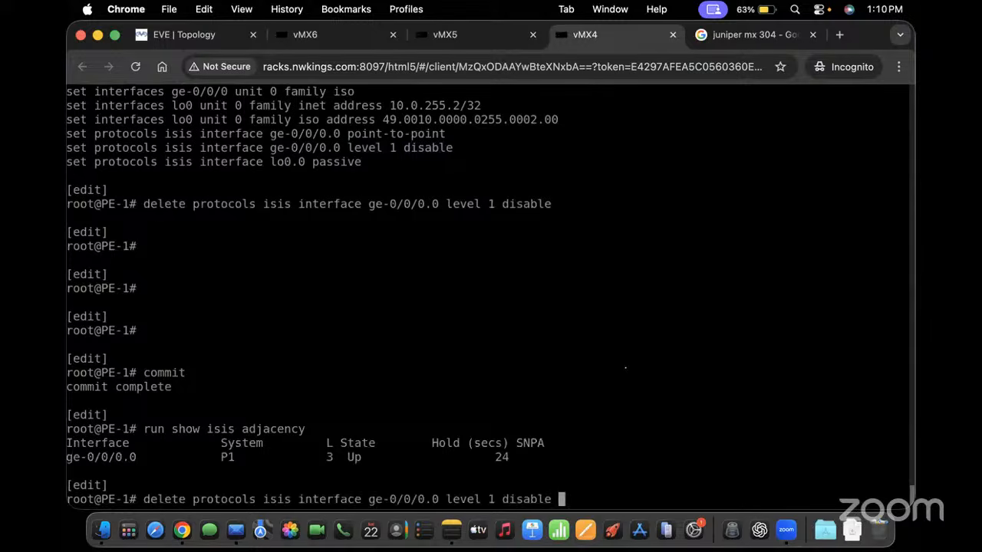
pyautogui.press('Down')
pyautogui.press('Down')
pyautogui.press('Down')
pyautogui.press('Up')
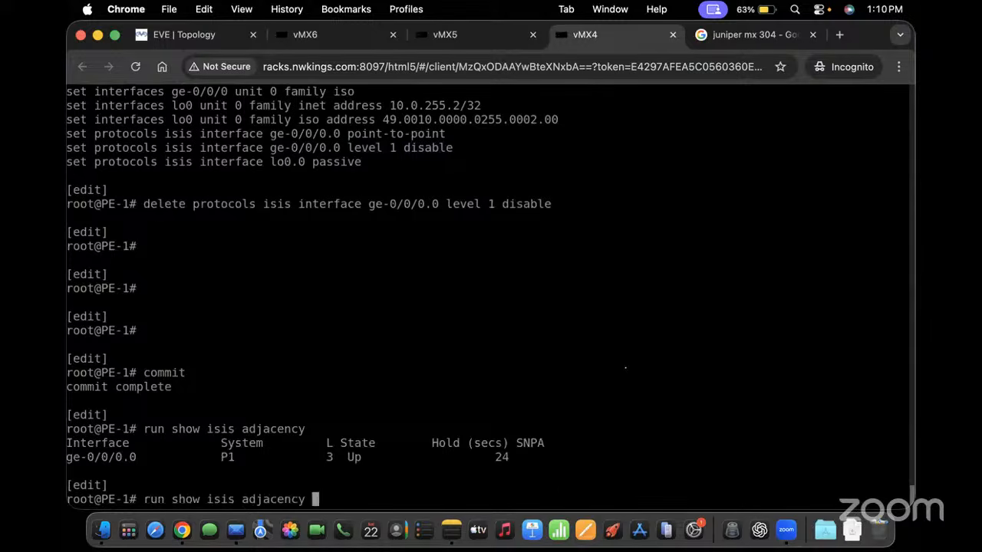
pyautogui.press('Down')
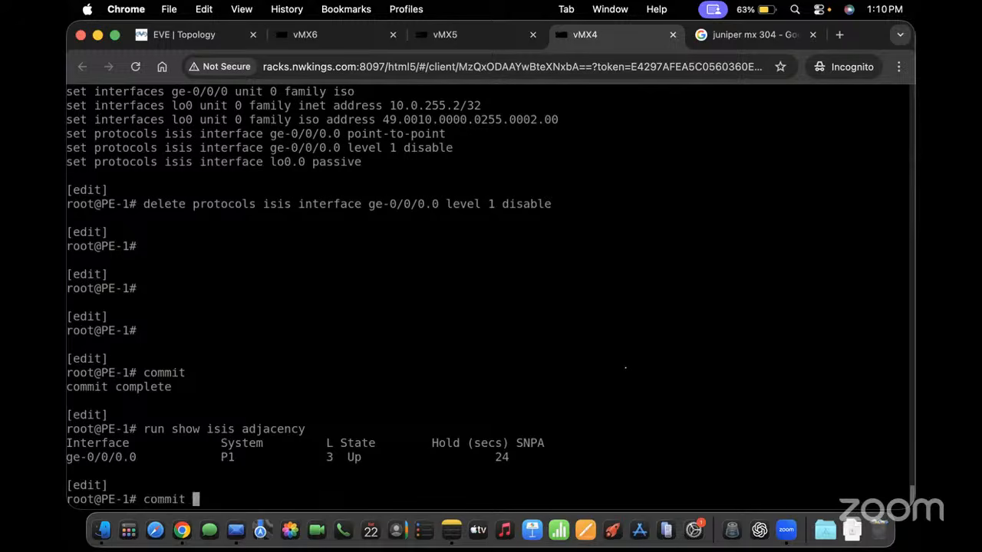
pyautogui.press('BackSpace')
pyautogui.press('BackSpace')
pyautogui.press('BackSpace')
pyautogui.press('BackSpace')
pyautogui.press('BackSpace')
pyautogui.press('BackSpace')
pyautogui.press('BackSpace')
# On P1, confirm the IS-IS adjacency to PE-1 shows Up
pyautogui.click(457, 34)
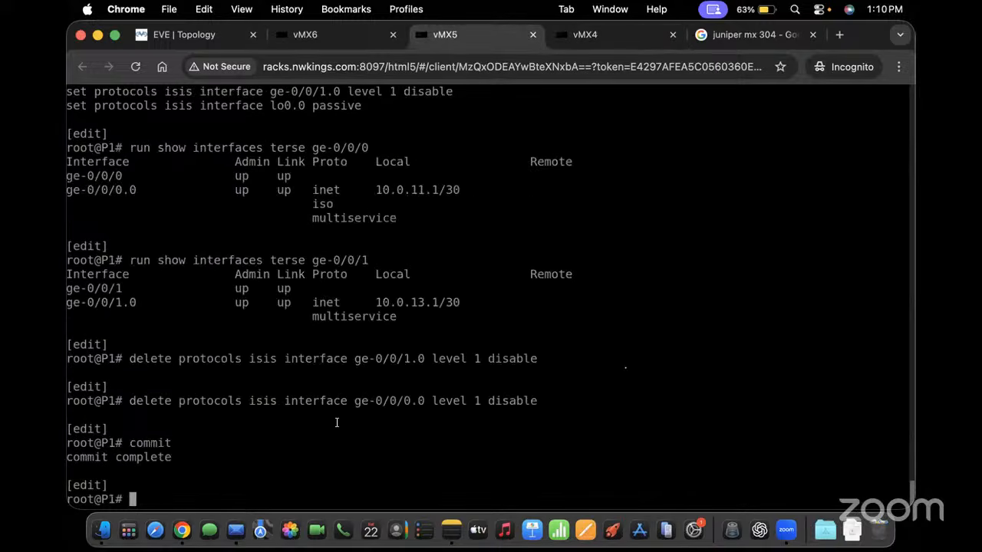
pyautogui.scroll(5, 471, 444)
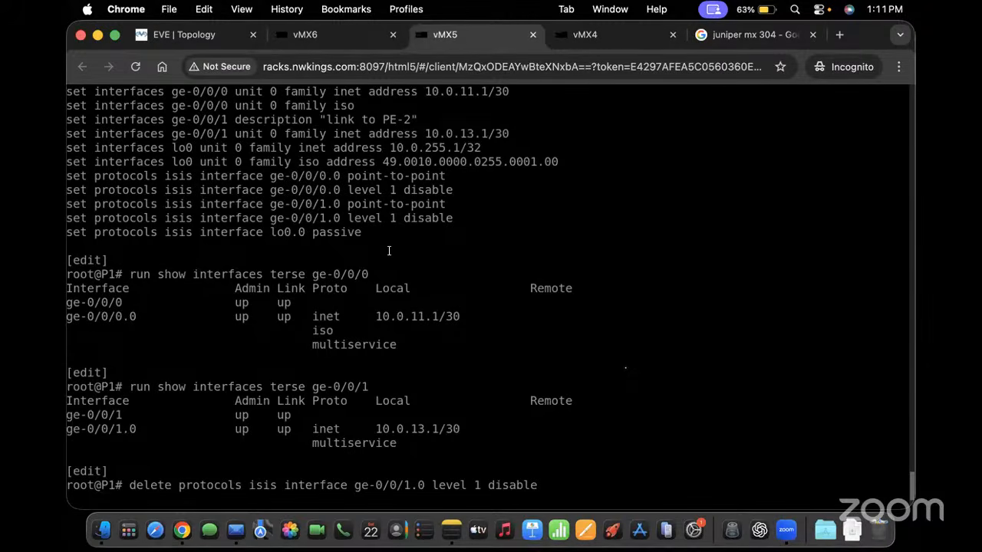
pyautogui.scroll(-3, 389, 251)
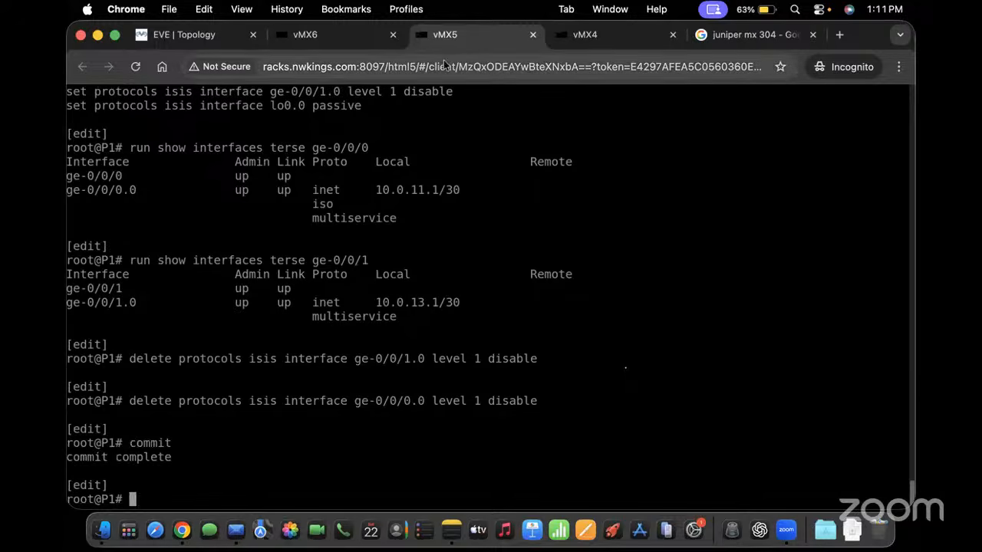
pyautogui.write('show')
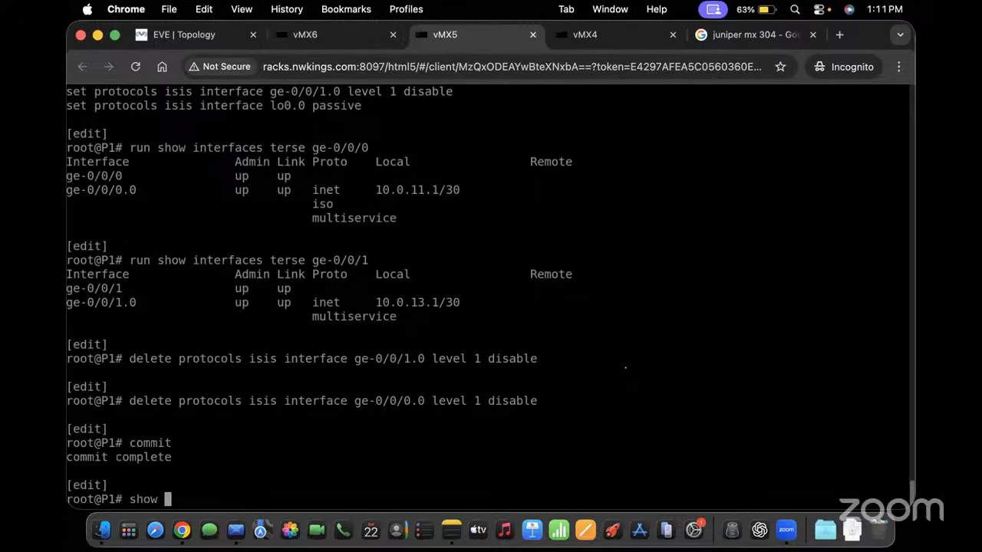
pyautogui.press('BackSpace')
pyautogui.press('BackSpace')
pyautogui.press('BackSpace')
pyautogui.press('BackSpace')
pyautogui.press('BackSpace')
pyautogui.write('run show isis adjacency')
pyautogui.press('Return')
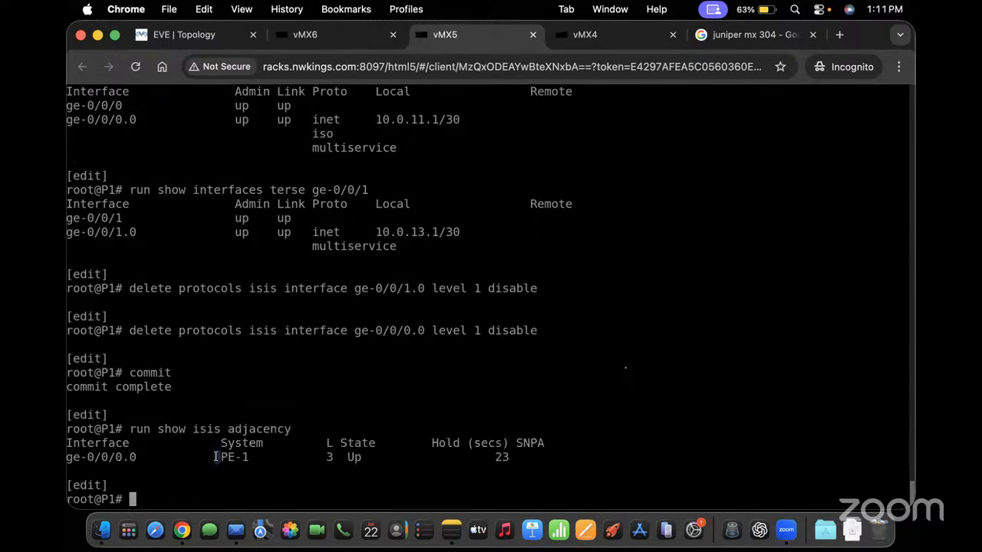
pyautogui.moveTo(217, 457); pyautogui.dragTo(390, 458)
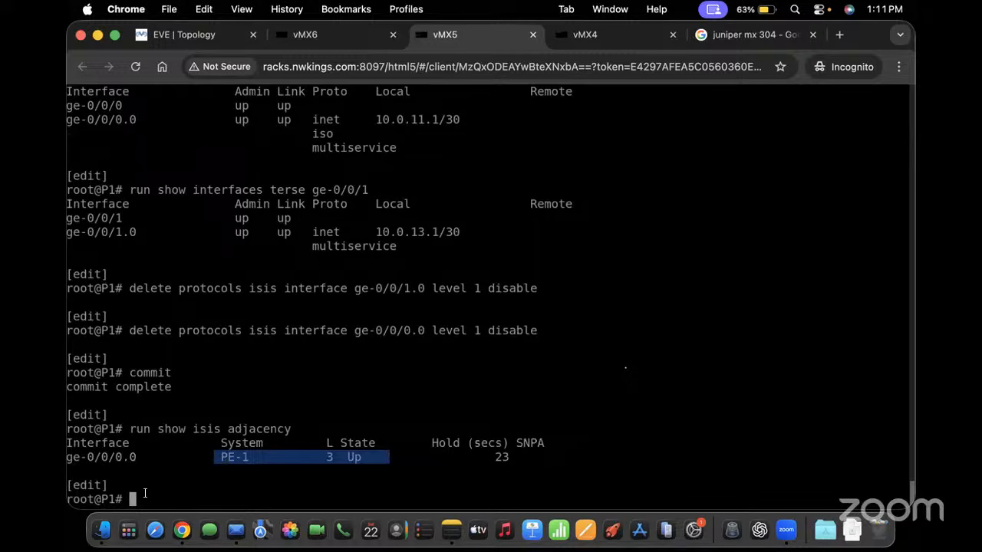
pyautogui.click(305, 37)
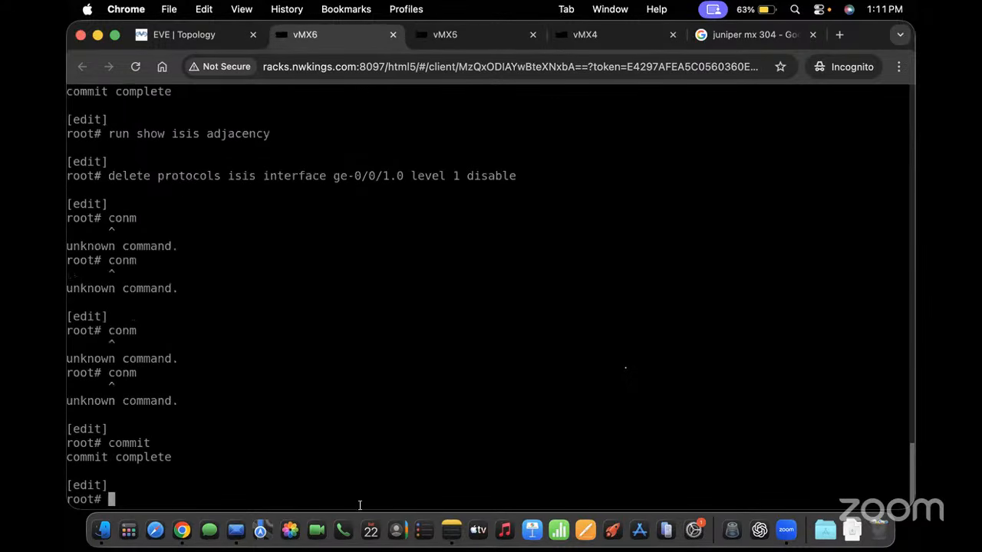
# Check vMX6's IS-IS adjacencies and review its set-format configuration, noting the ge-0/0/1 address
pyautogui.write('run show isi')
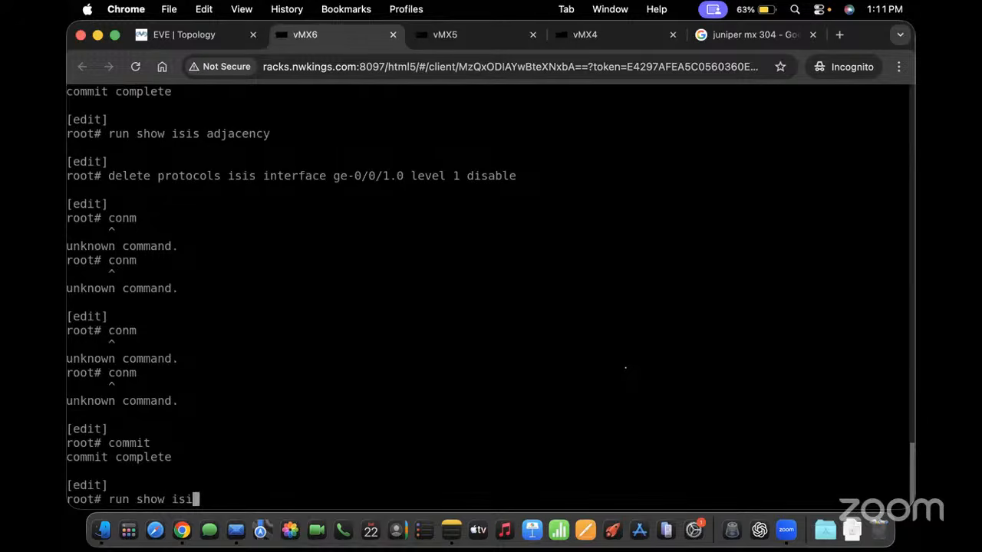
pyautogui.write('s adjacency')
pyautogui.press('Return')
pyautogui.press('Return')
pyautogui.press('Return')
pyautogui.press('Return')
pyautogui.write('sh')
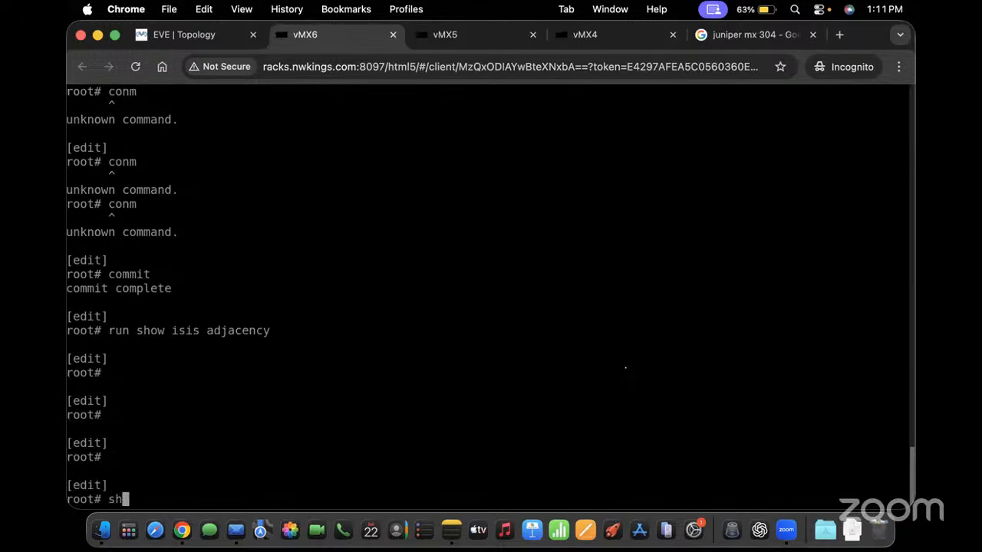
pyautogui.write('ow |display set')
pyautogui.press('Return')
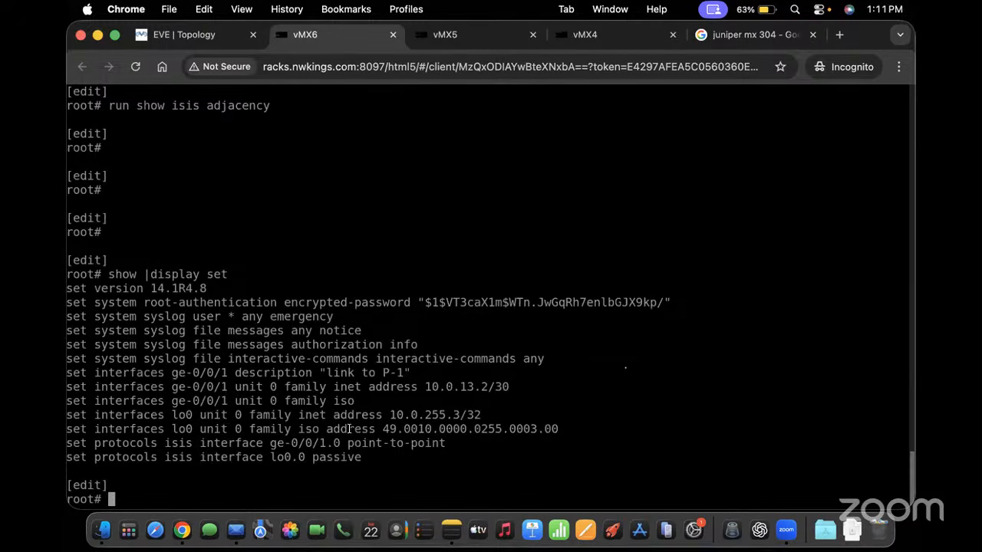
pyautogui.moveTo(332, 407); pyautogui.dragTo(462, 387)
# Set the system host-name to PE2, commit, and list the configuration
pyautogui.write('set system shos')
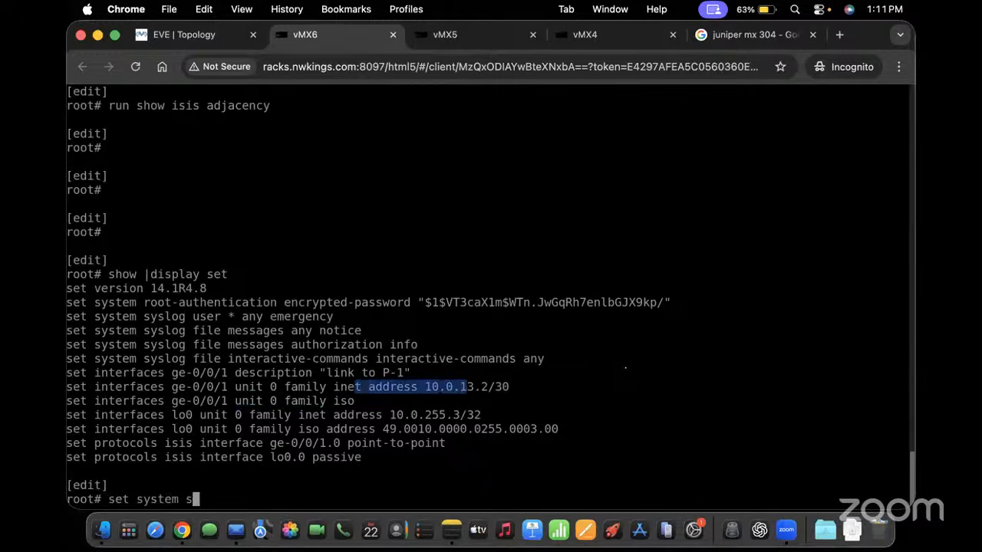
pyautogui.press('BackSpace')
pyautogui.press('BackSpace')
pyautogui.press('BackSpace')
pyautogui.press('BackSpace')
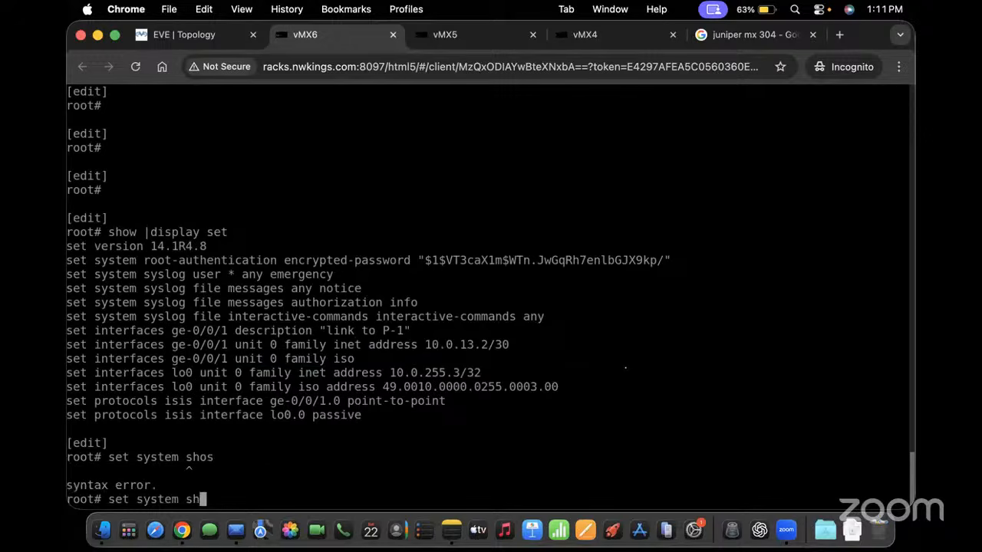
pyautogui.write('host-name ')
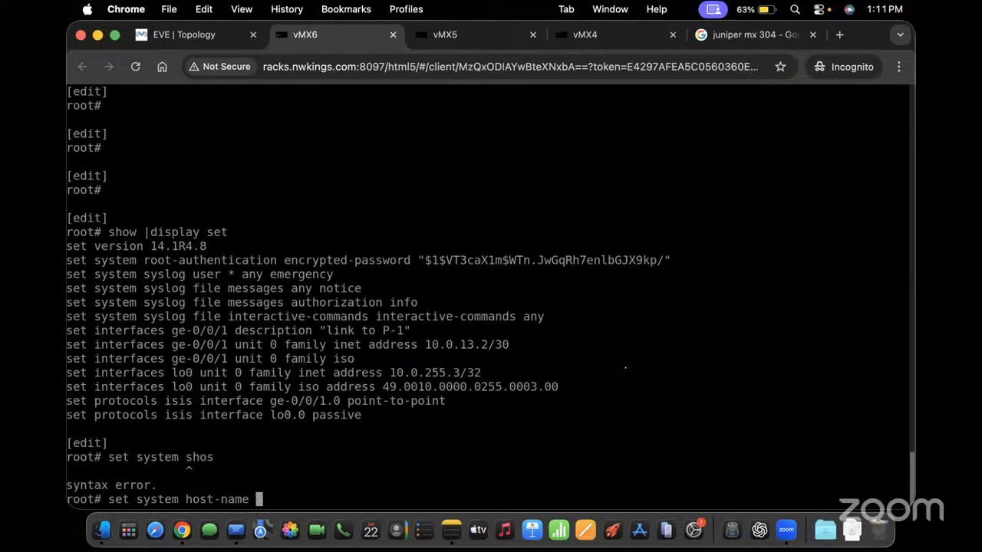
pyautogui.write('PE2')
pyautogui.press('Return')
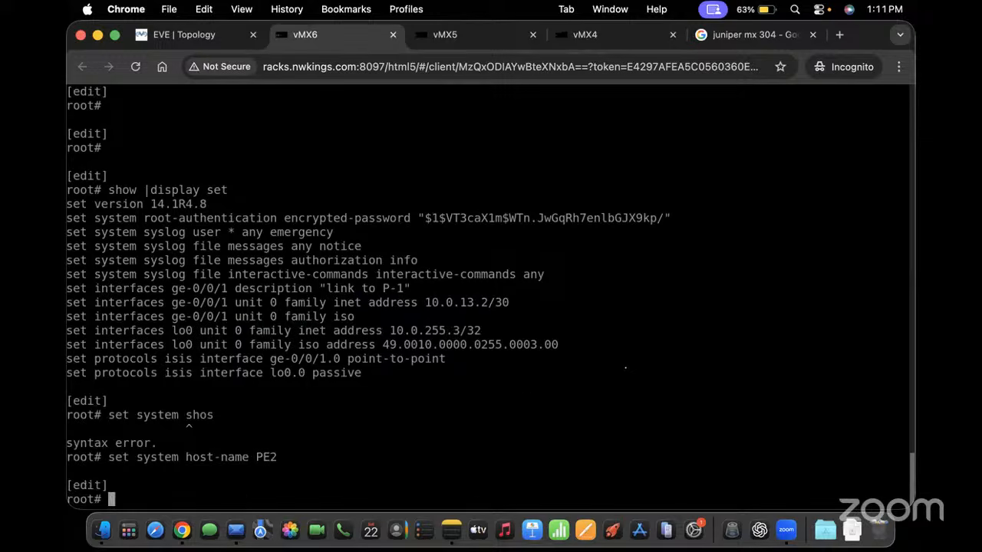
pyautogui.write('cpm')
pyautogui.press('Return')
pyautogui.write('cpm')
pyautogui.press('Return')
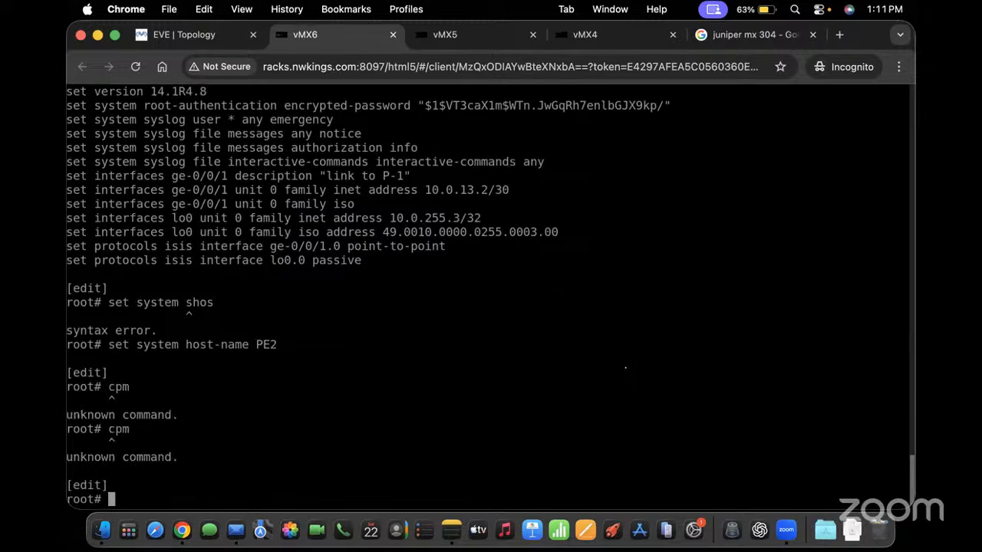
pyautogui.write('con')
pyautogui.press('Return')
pyautogui.write('con')
pyautogui.press('Return')
pyautogui.write('co')
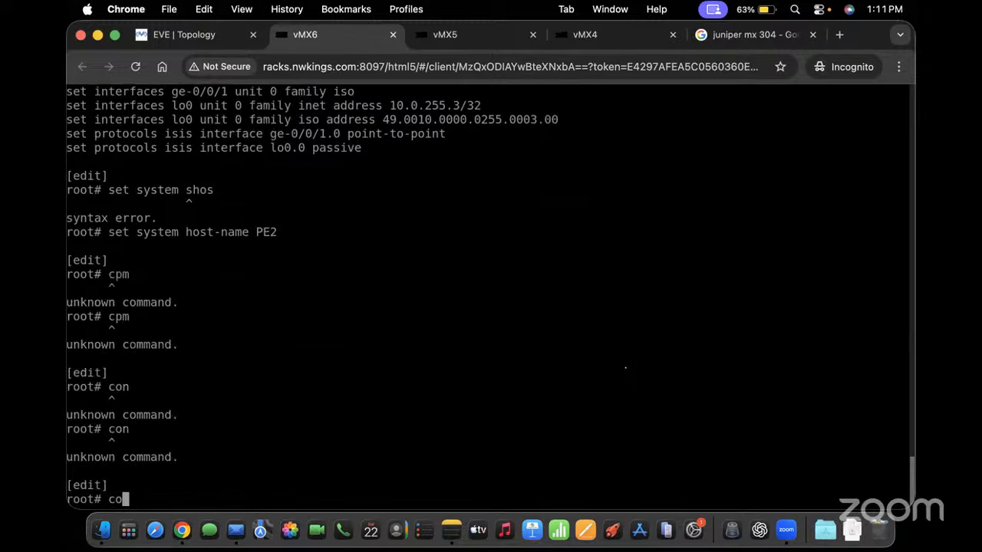
pyautogui.write('mmit')
pyautogui.press('Return')
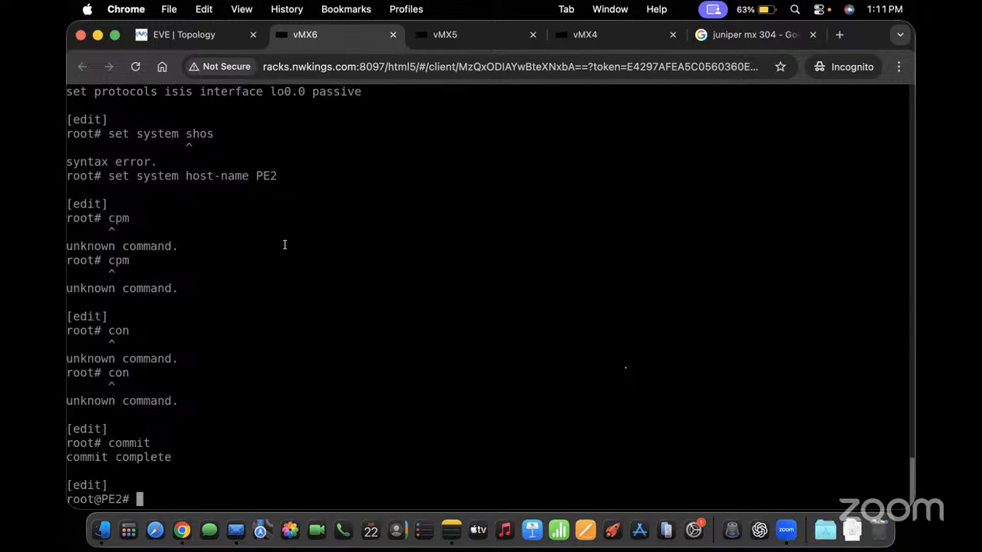
pyautogui.write('show | display set')
pyautogui.press('Return')
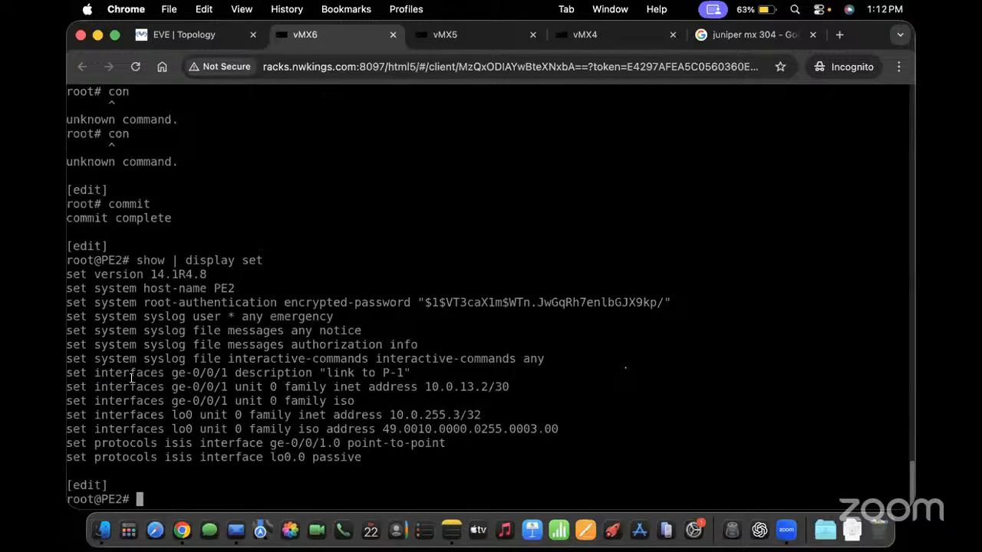
pyautogui.moveTo(95, 373); pyautogui.dragTo(228, 374)
pyautogui.click(212, 37)
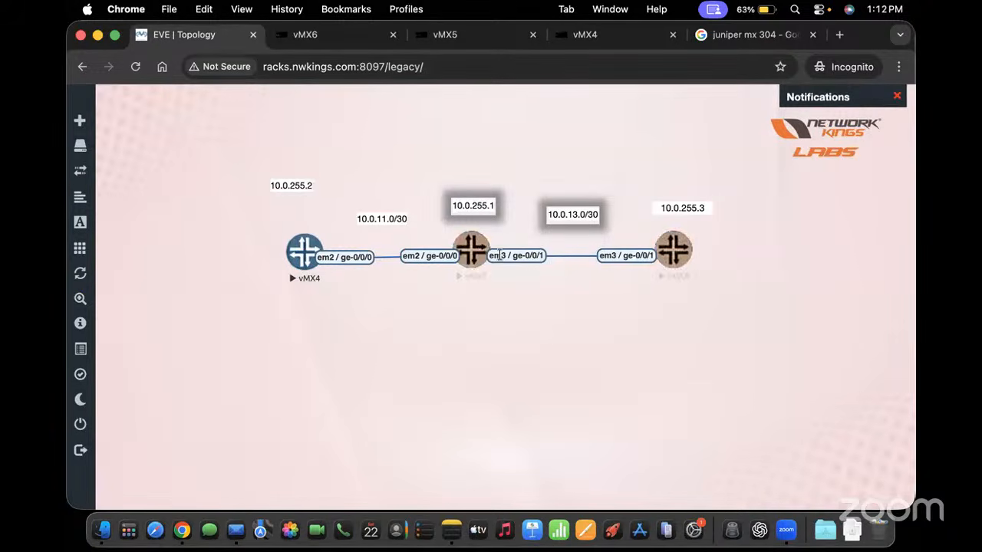
pyautogui.click(338, 36)
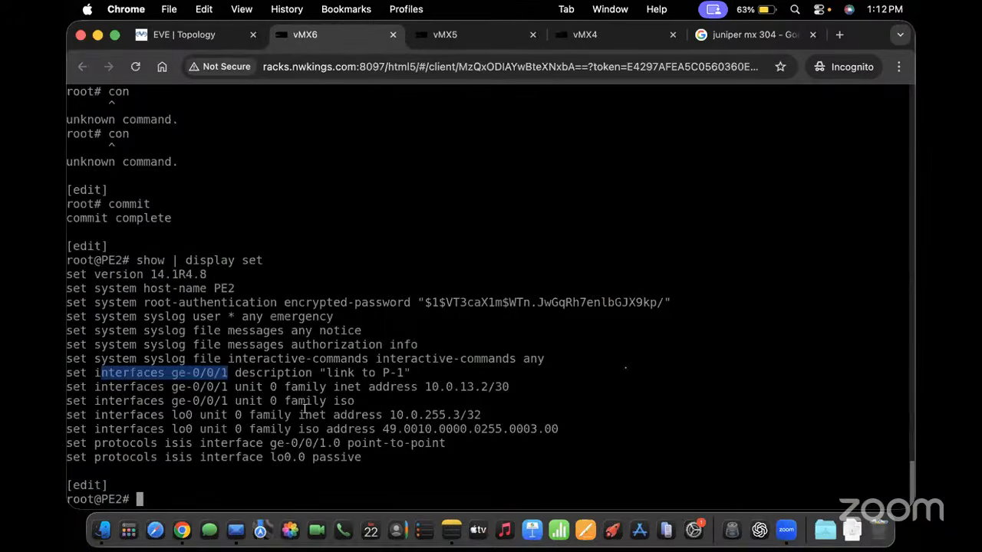
pyautogui.moveTo(427, 386); pyautogui.dragTo(473, 386)
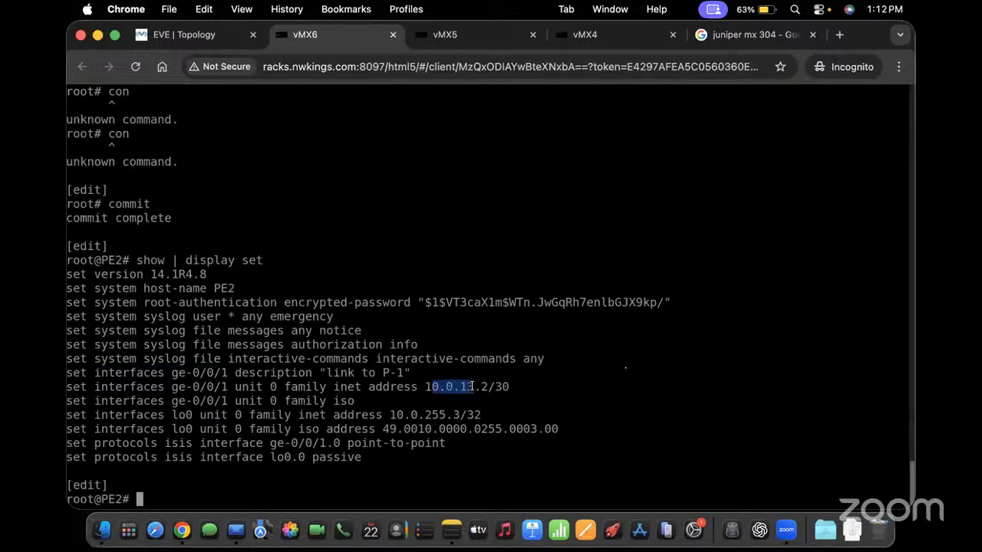
pyautogui.moveTo(304, 402); pyautogui.dragTo(335, 400)
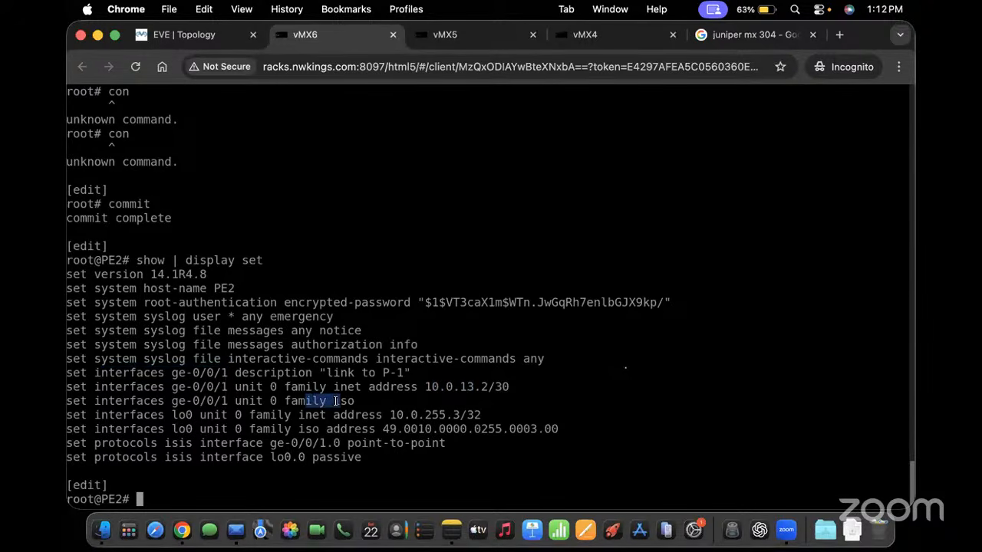
pyautogui.moveTo(216, 417); pyautogui.dragTo(473, 416)
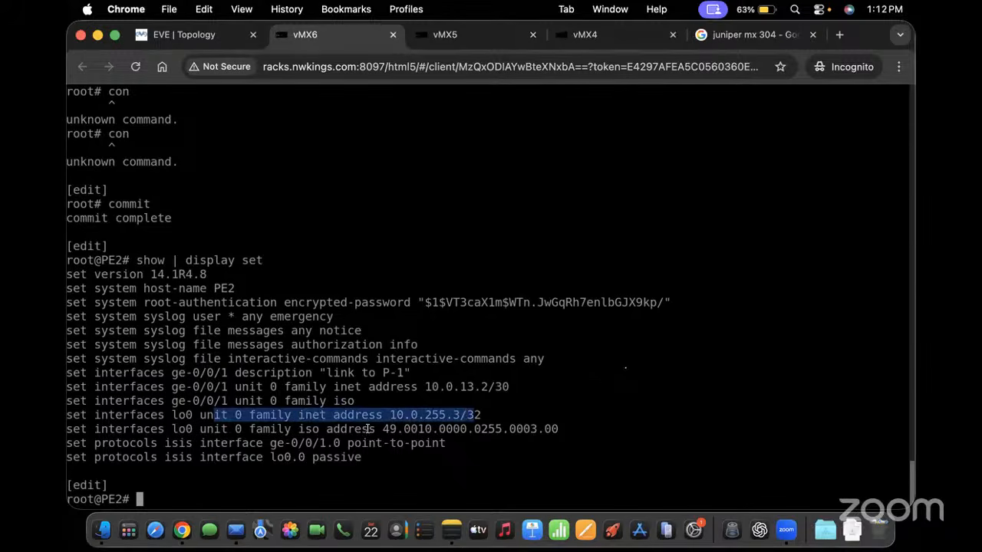
pyautogui.moveTo(362, 429); pyautogui.dragTo(537, 428)
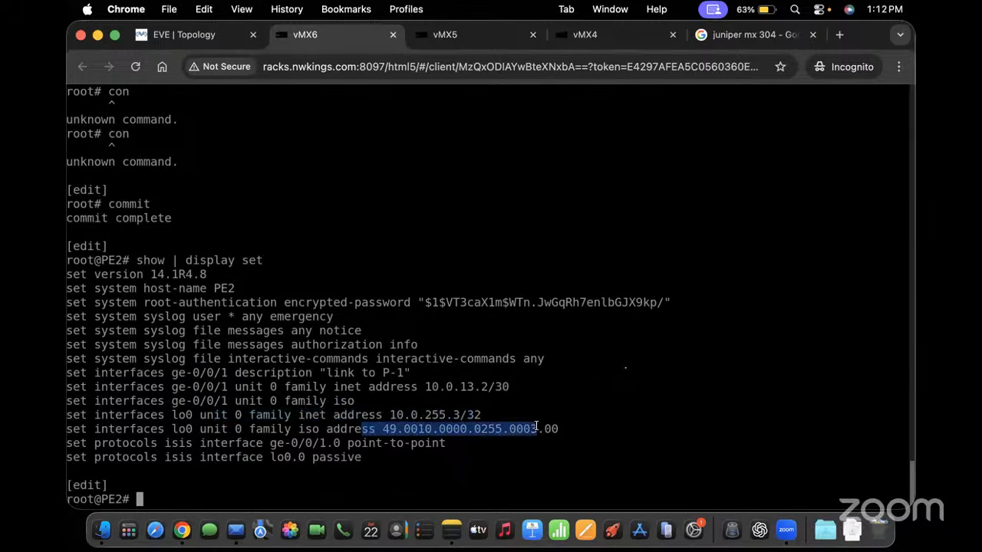
pyautogui.moveTo(272, 444); pyautogui.dragTo(357, 444)
pyautogui.moveTo(165, 427); pyautogui.dragTo(286, 429)
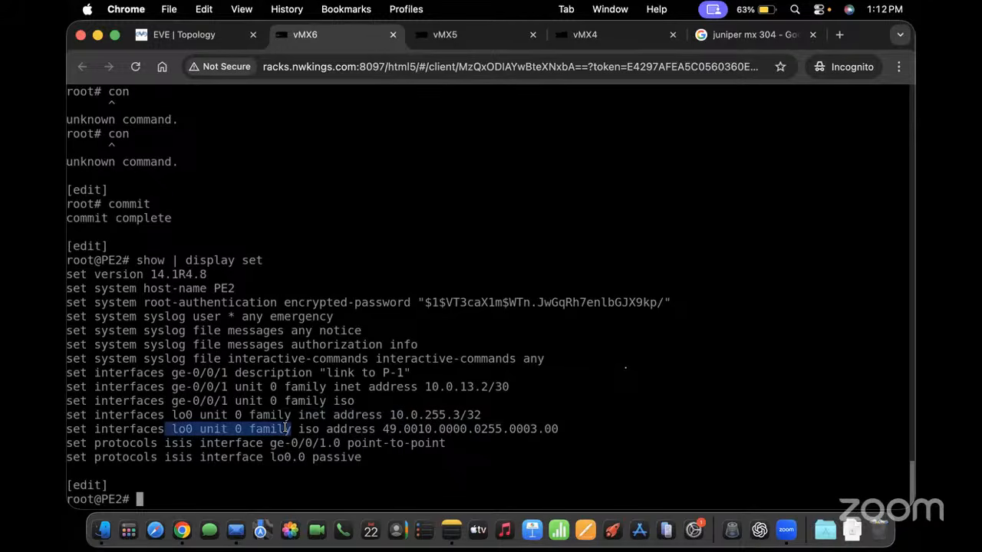
pyautogui.click(624, 35)
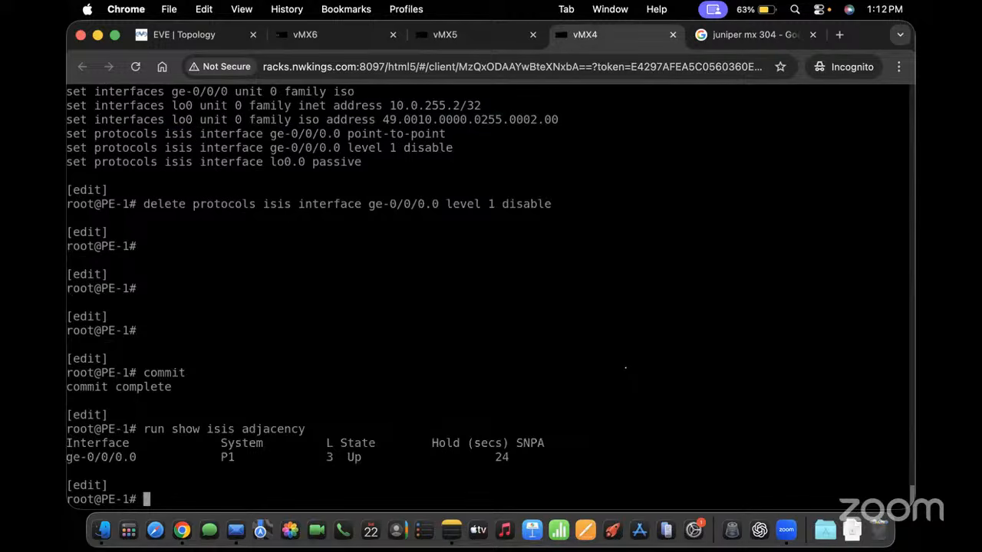
pyautogui.write('show }')
pyautogui.press('Return')
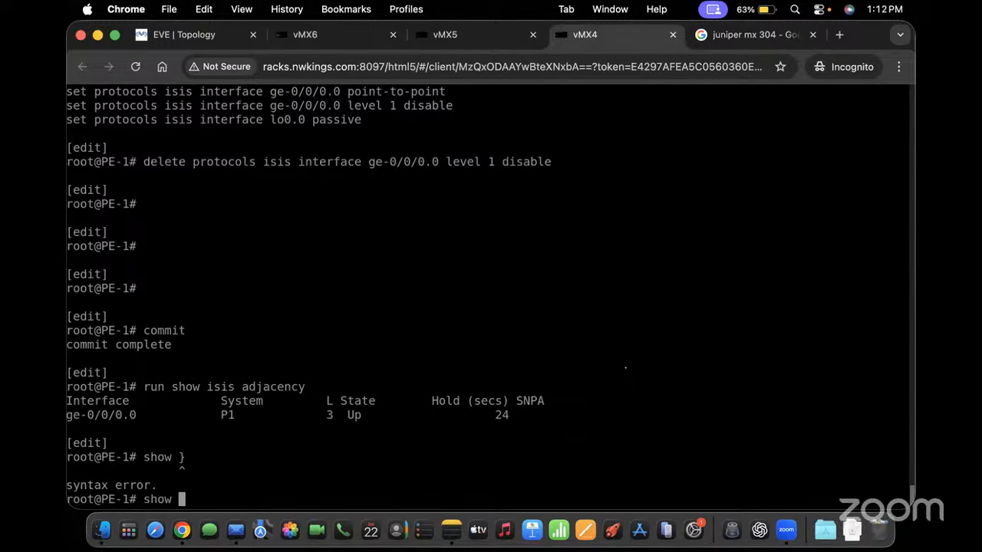
pyautogui.write('| display set')
pyautogui.press('Return')
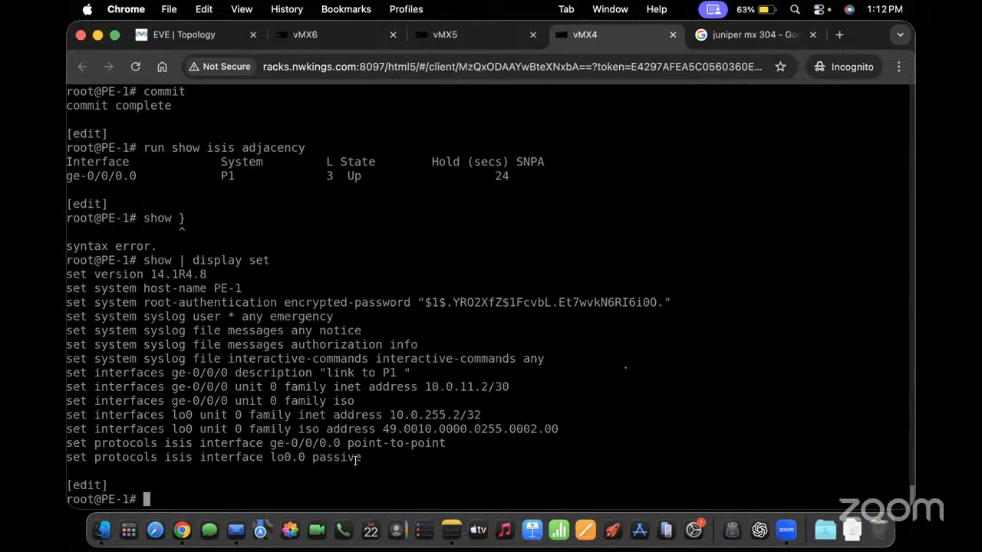
pyautogui.moveTo(368, 471); pyautogui.dragTo(189, 385)
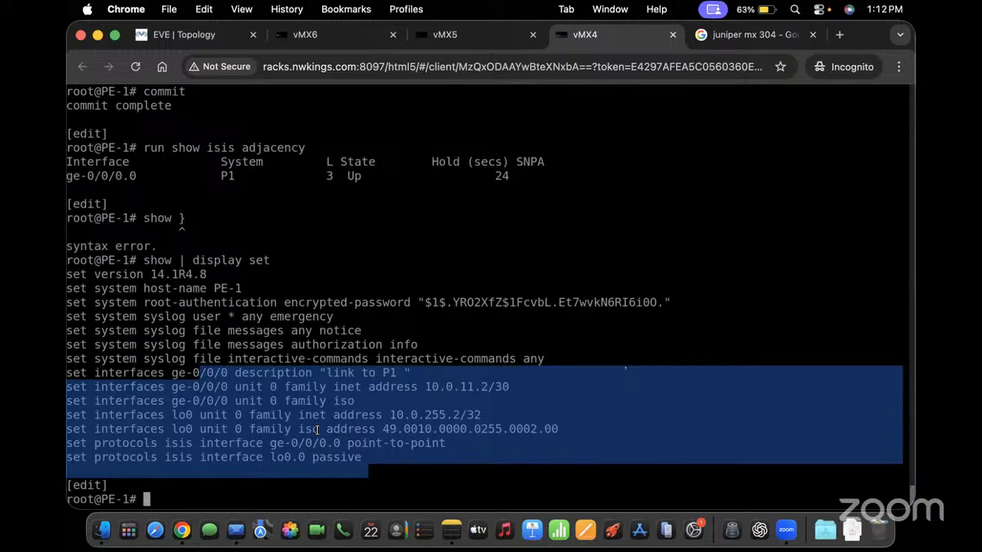
pyautogui.write('run show u')
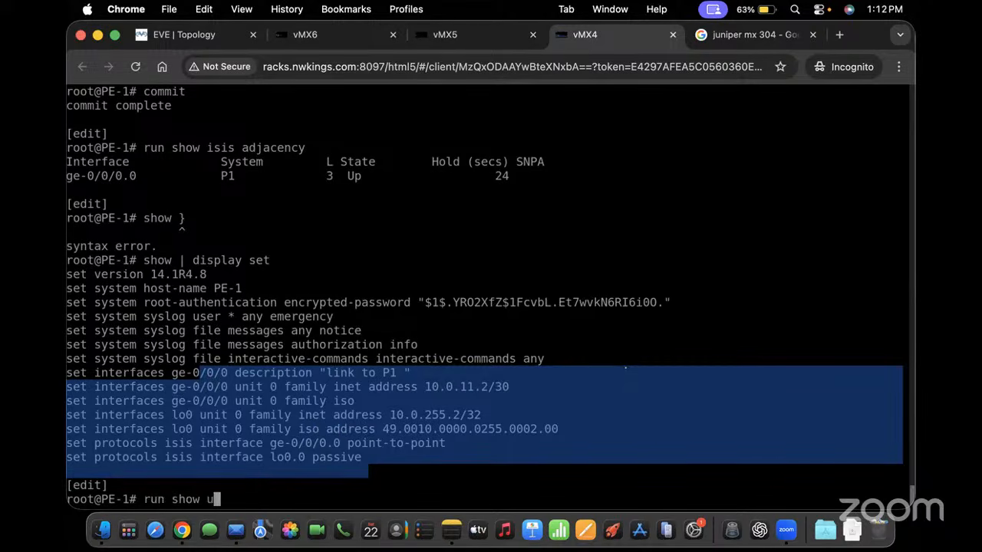
pyautogui.press('BackSpace')
pyautogui.write('isis adjacency')
pyautogui.press('Return')
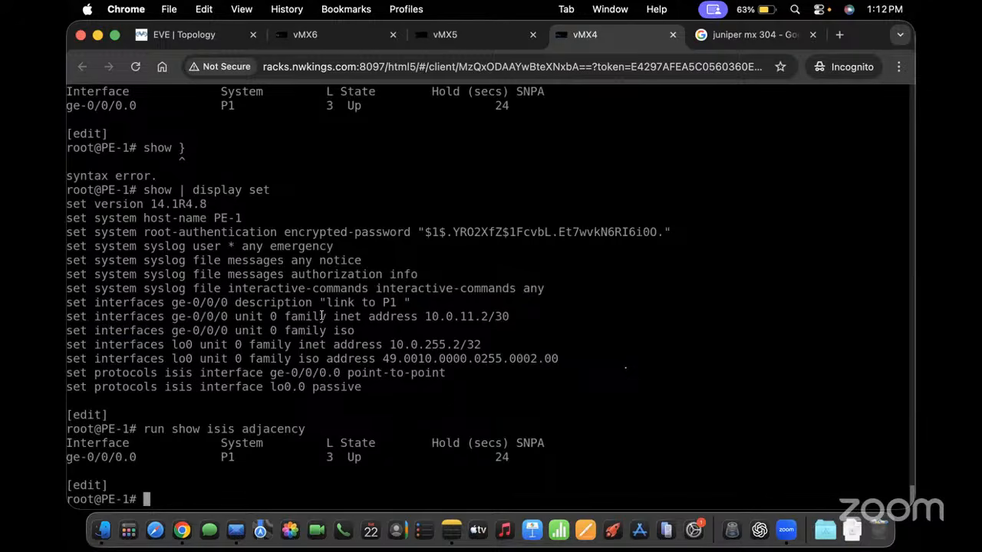
pyautogui.click(329, 36)
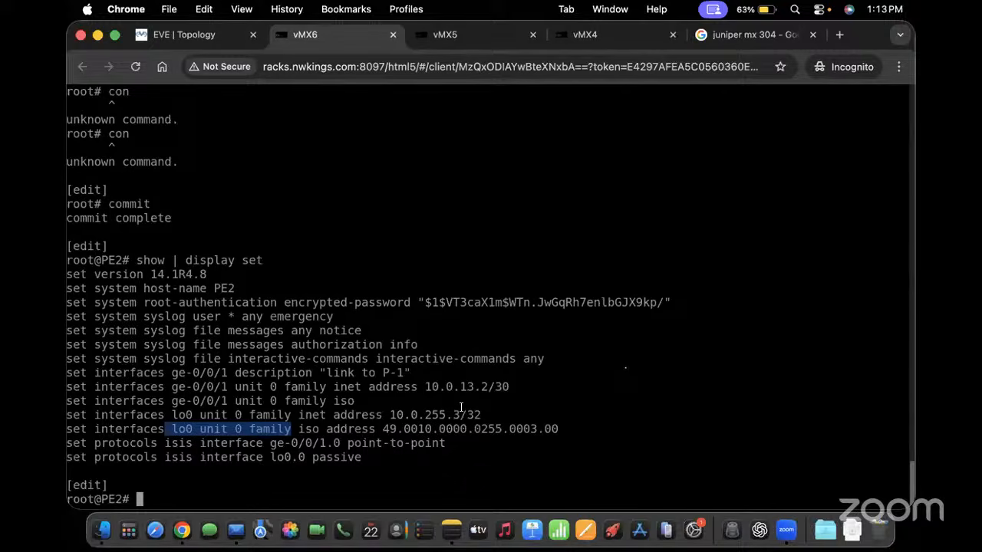
# Set IS-IS traceoptions to log to file ISIS.log with 5 files of size 10m
pyautogui.write('set protocols ')
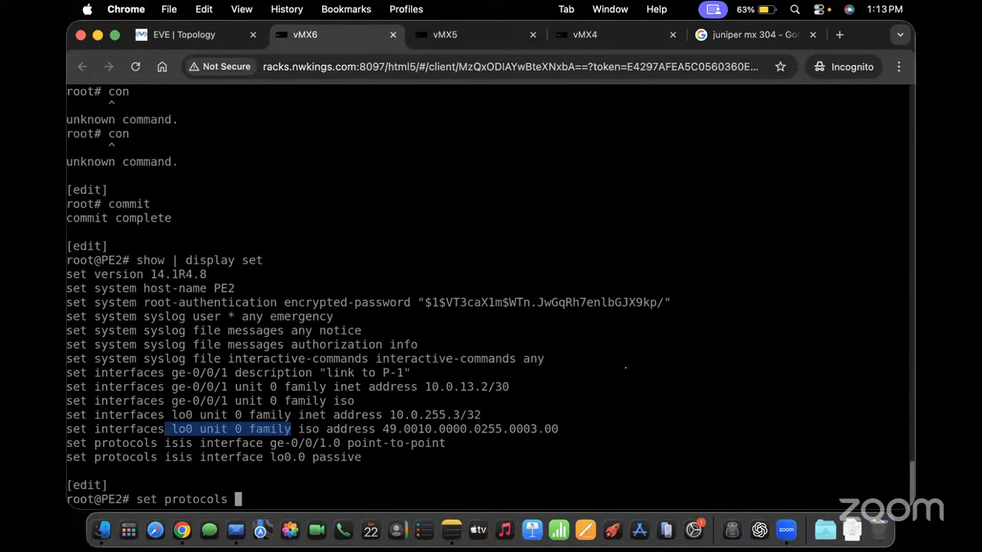
pyautogui.write('isis tra')
pyautogui.press('Tab')
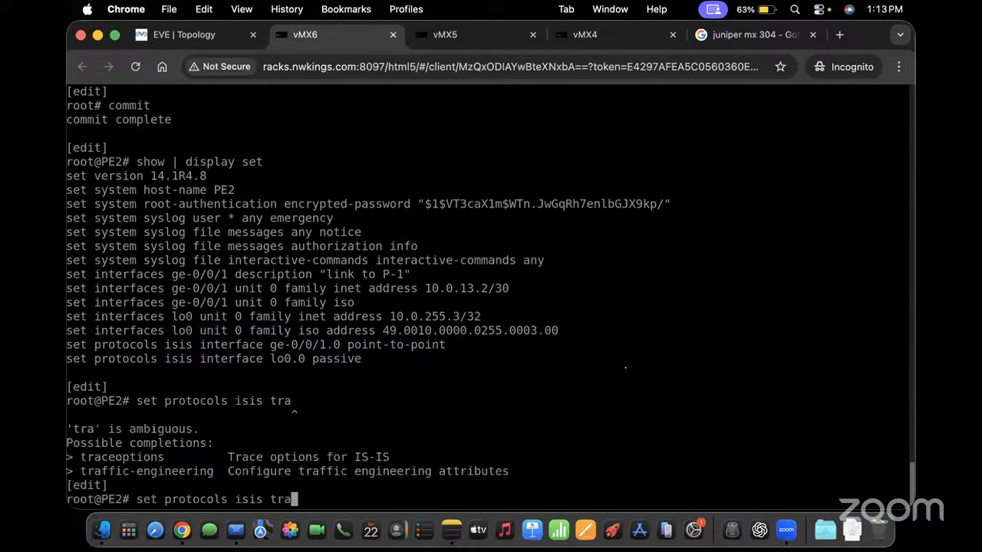
pyautogui.write('c')
pyautogui.press('Tab')
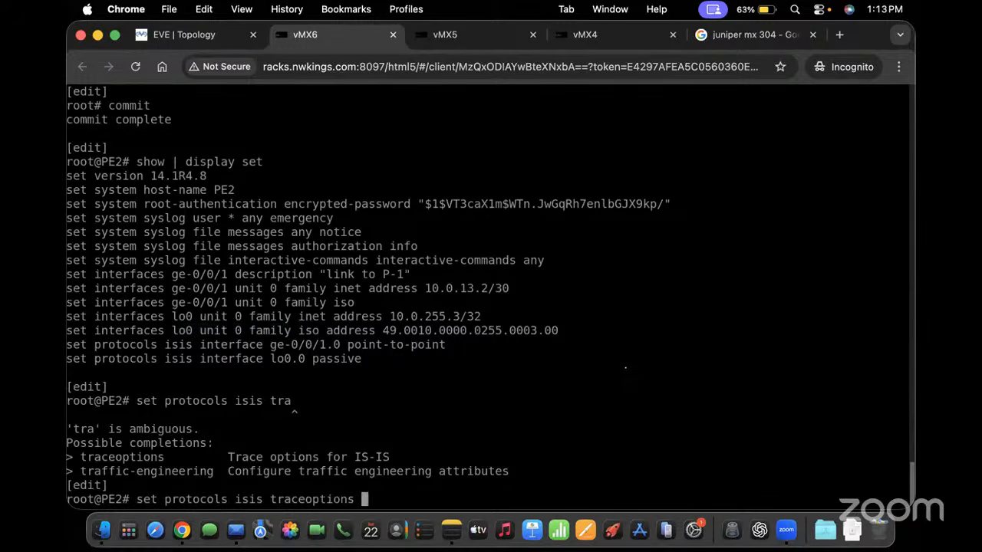
pyautogui.write('file ISIS.')
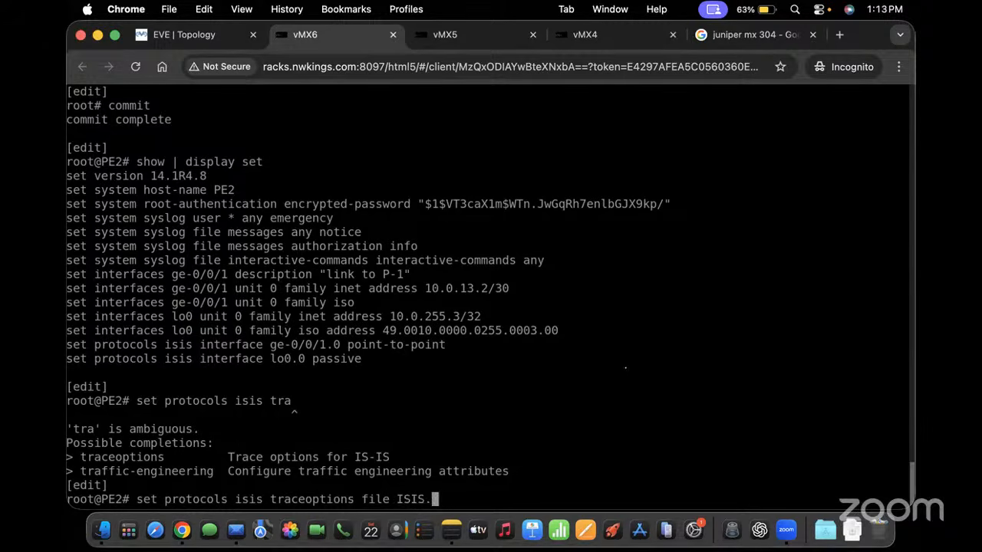
pyautogui.write('log files ')
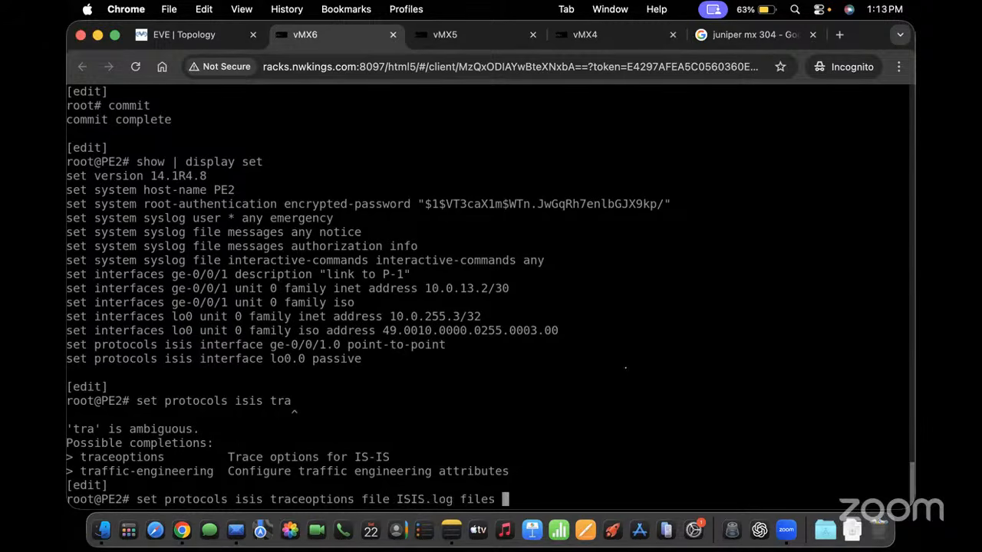
pyautogui.write('5 size 10m')
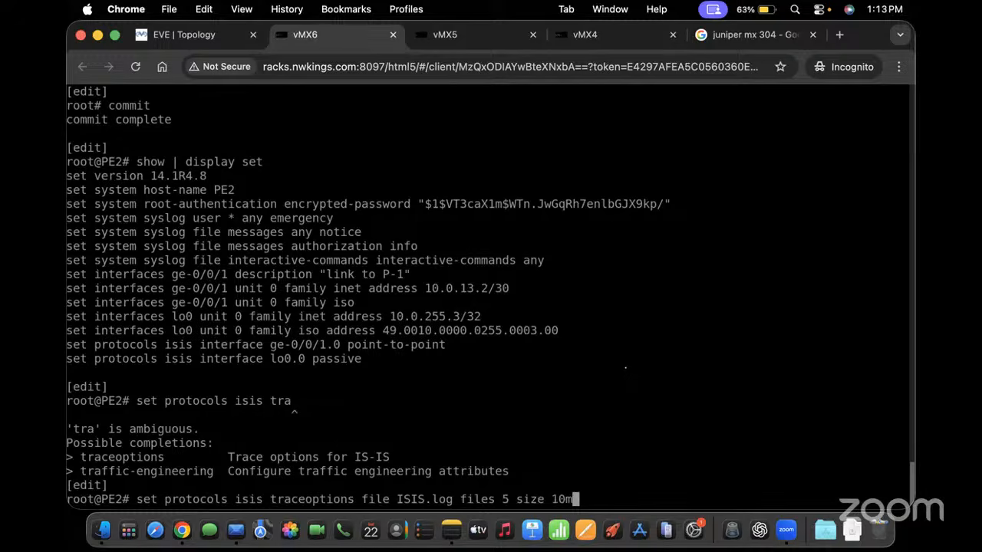
pyautogui.press('Return')
# Add the IS-IS traceoptions flag all to trace everything
pyautogui.press('Up')
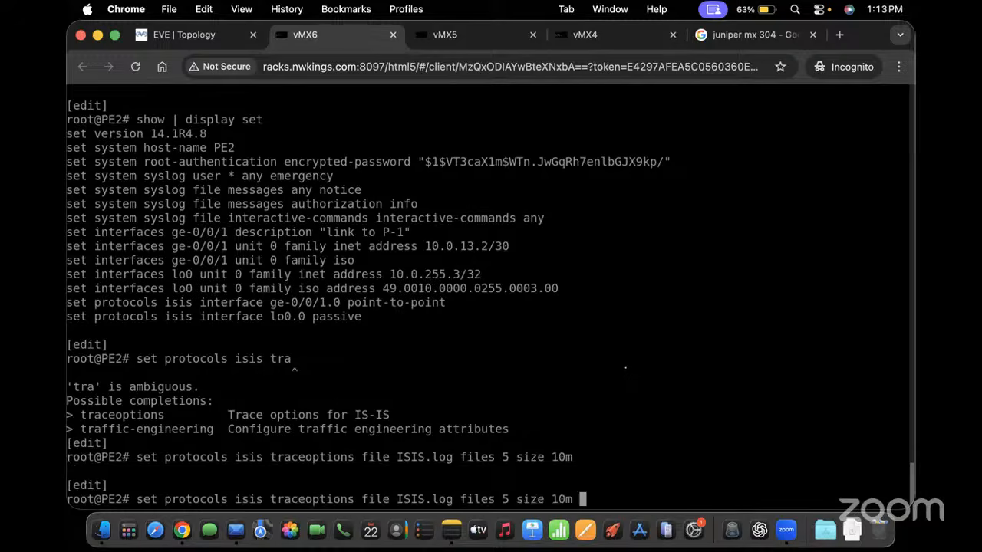
pyautogui.press('BackSpace')
pyautogui.press('BackSpace')
pyautogui.press('BackSpace')
pyautogui.press('BackSpace')
pyautogui.press('BackSpace')
pyautogui.press('BackSpace')
pyautogui.press('BackSpace')
pyautogui.press('BackSpace')
pyautogui.press('BackSpace')
pyautogui.press('BackSpace')
pyautogui.press('BackSpace')
pyautogui.press('BackSpace')
pyautogui.press('BackSpace')
pyautogui.press('BackSpace')
pyautogui.press('BackSpace')
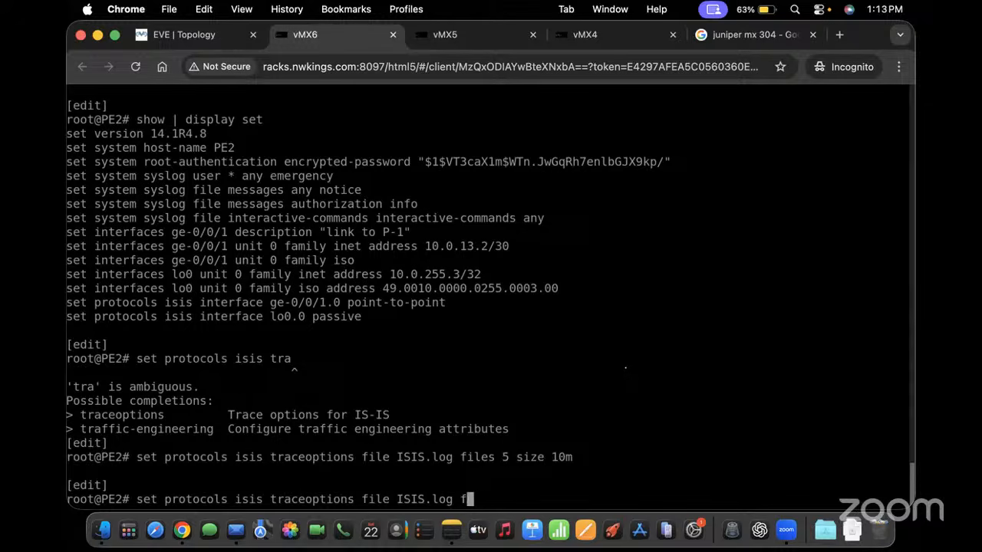
pyautogui.write('la')
pyautogui.press('Return')
pyautogui.press('BackSpace')
pyautogui.press('BackSpace')
pyautogui.press('BackSpace')
pyautogui.press('BackSpace')
pyautogui.press('BackSpace')
pyautogui.press('BackSpace')
pyautogui.press('BackSpace')
pyautogui.press('BackSpace')
pyautogui.press('BackSpace')
pyautogui.press('BackSpace')
pyautogui.press('BackSpace')
pyautogui.press('BackSpace')
pyautogui.press('BackSpace')
pyautogui.press('BackSpace')
pyautogui.press('BackSpace')
pyautogui.press('BackSpace')
pyautogui.press('BackSpace')
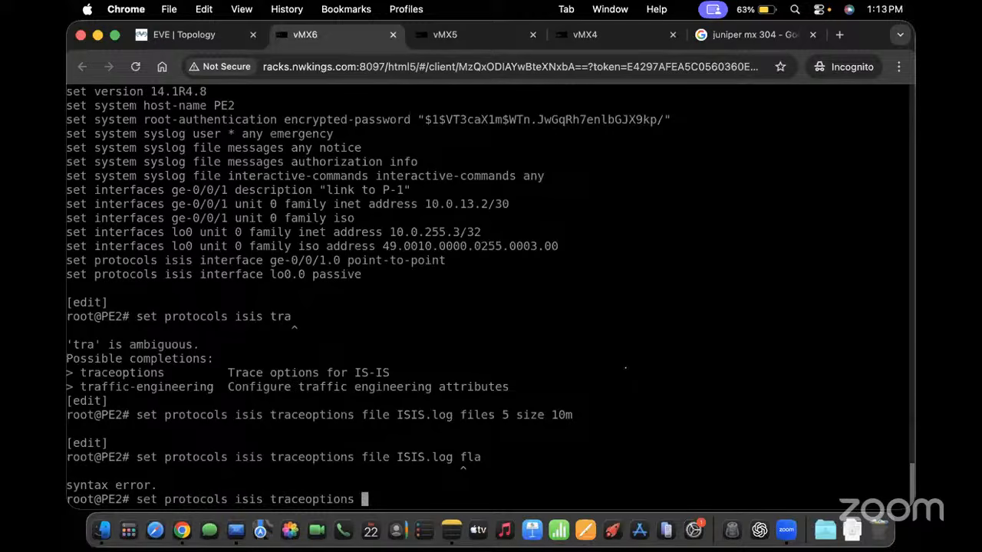
pyautogui.write('flag all')
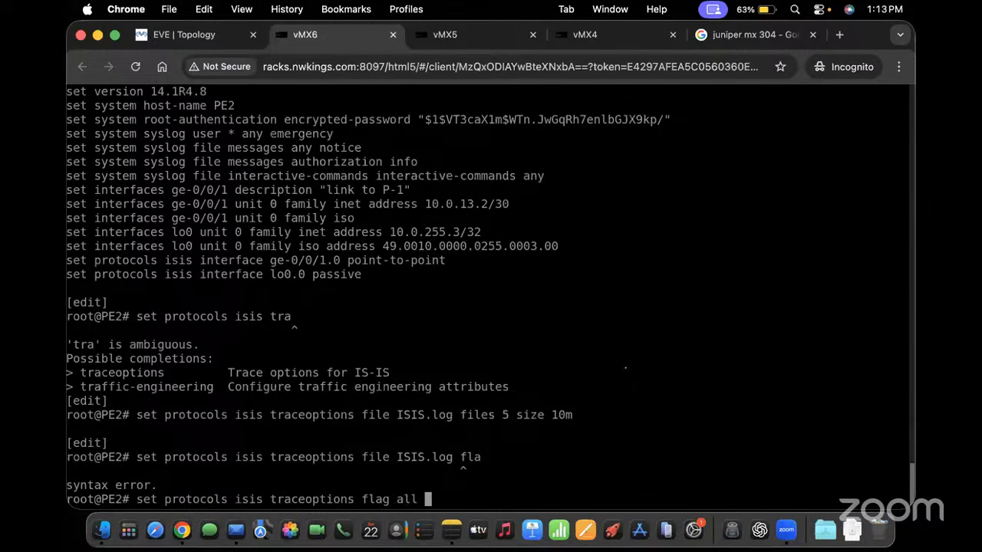
pyautogui.press('BackSpace')
pyautogui.press('BackSpace')
pyautogui.press('BackSpace')
pyautogui.press('BackSpace')
pyautogui.write('?')
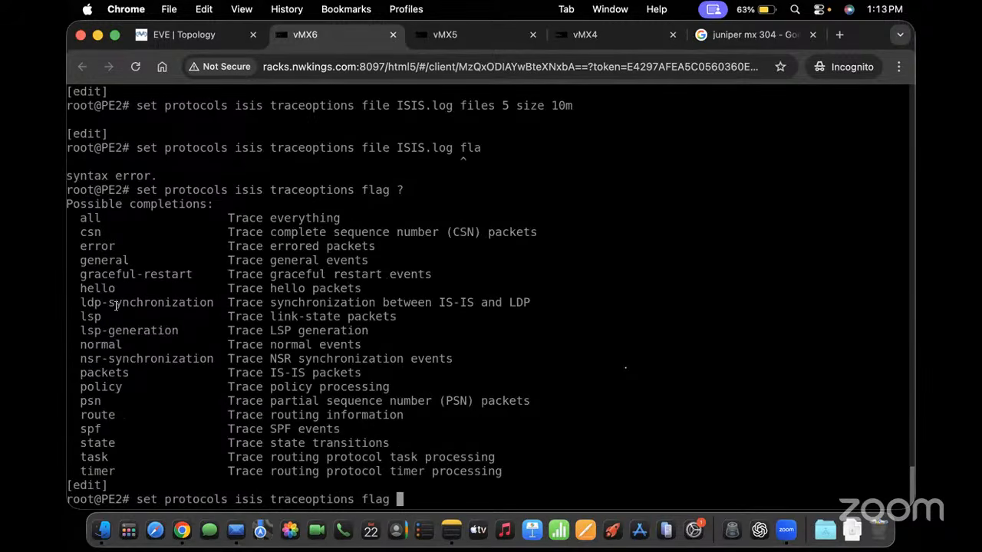
pyautogui.write('all')
pyautogui.press('Return')
# Review pending changes with show | compare, commit, and list PE2's set-format configuration
pyautogui.write('co')
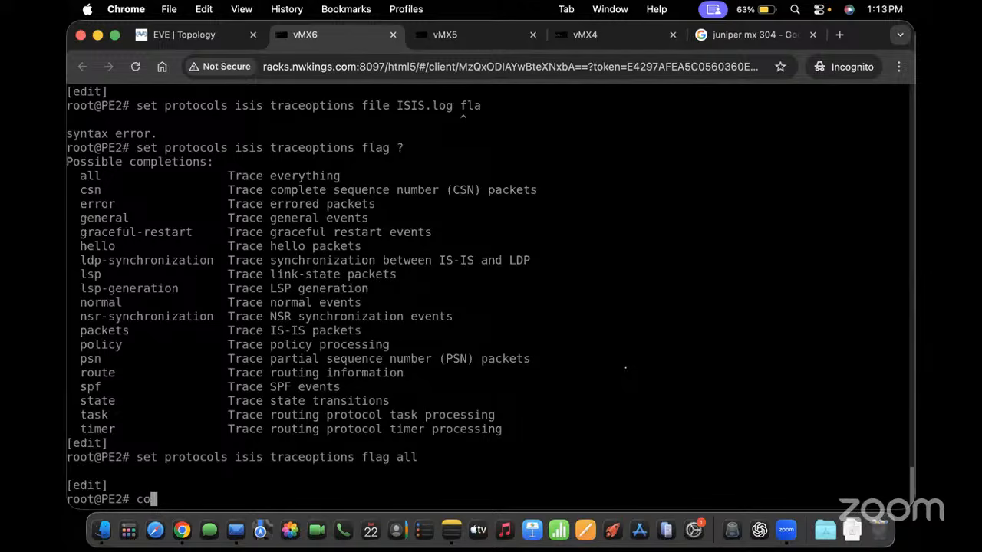
pyautogui.write('m')
pyautogui.press('BackSpace')
pyautogui.press('BackSpace')
pyautogui.press('BackSpace')
pyautogui.write('show | compare')
pyautogui.press('Return')
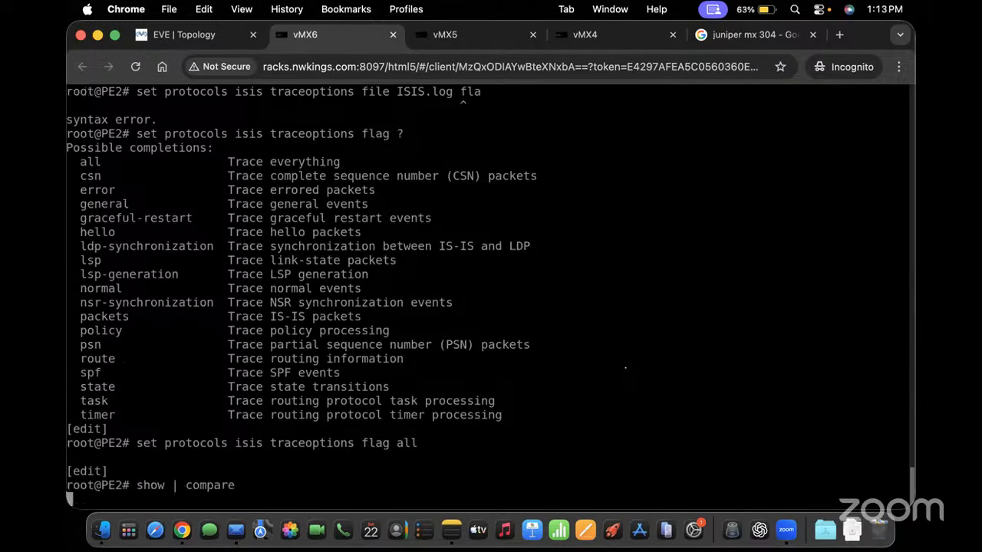
pyautogui.write('commit')
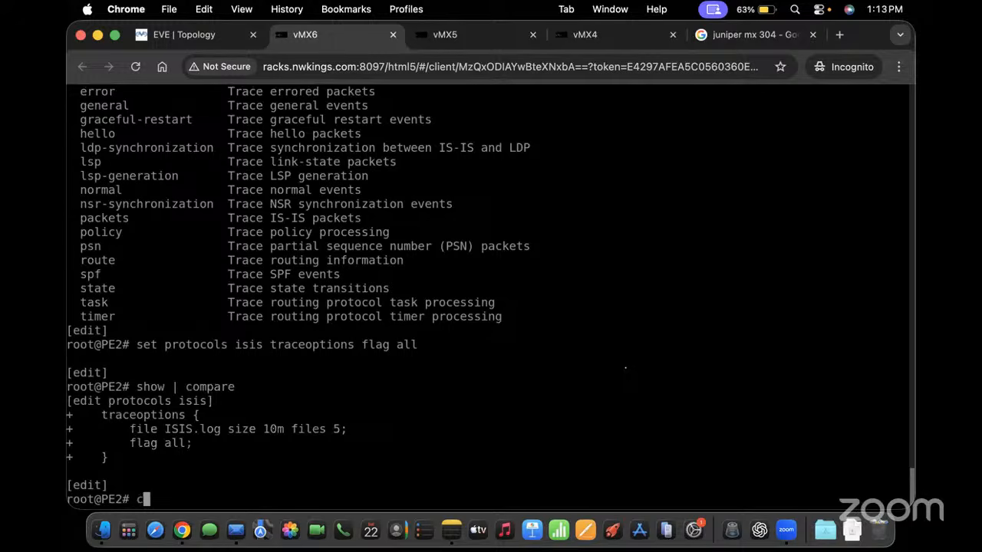
pyautogui.press('Return')
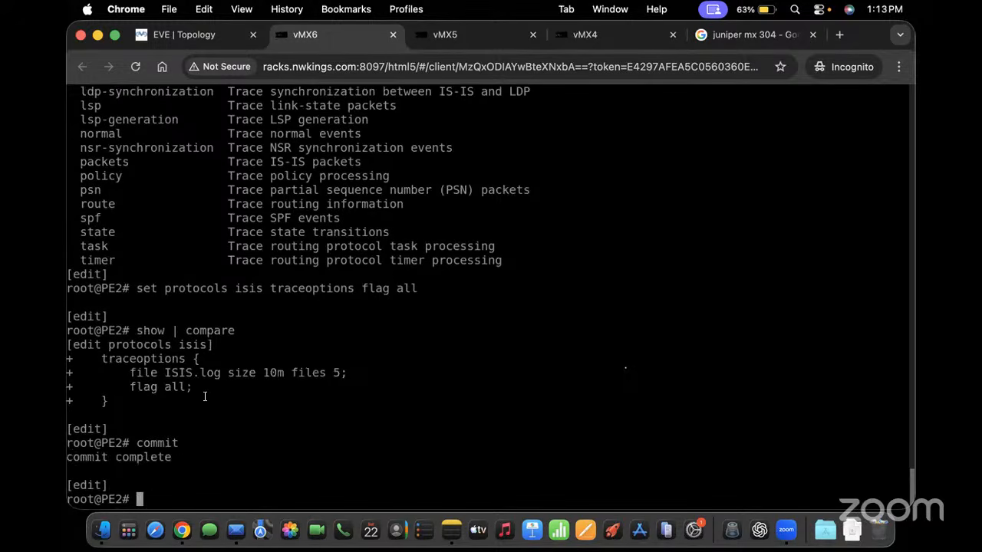
pyautogui.write('show | display set')
pyautogui.press('Return')
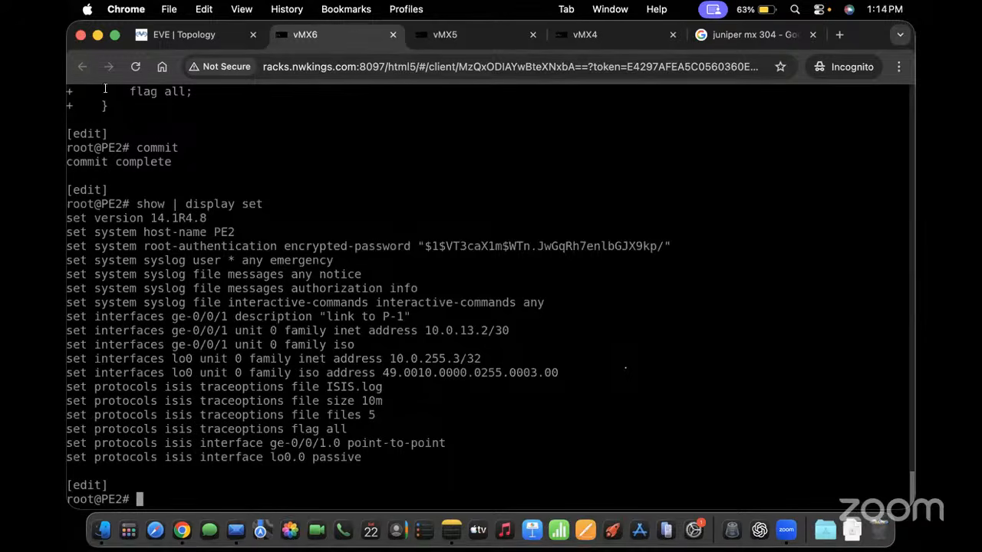
# Run 'run show interfaces terse ge-0/0/1' on PE2, showing up/up with inet 10.0.13.2/30 and iso
pyautogui.click(115, 35)
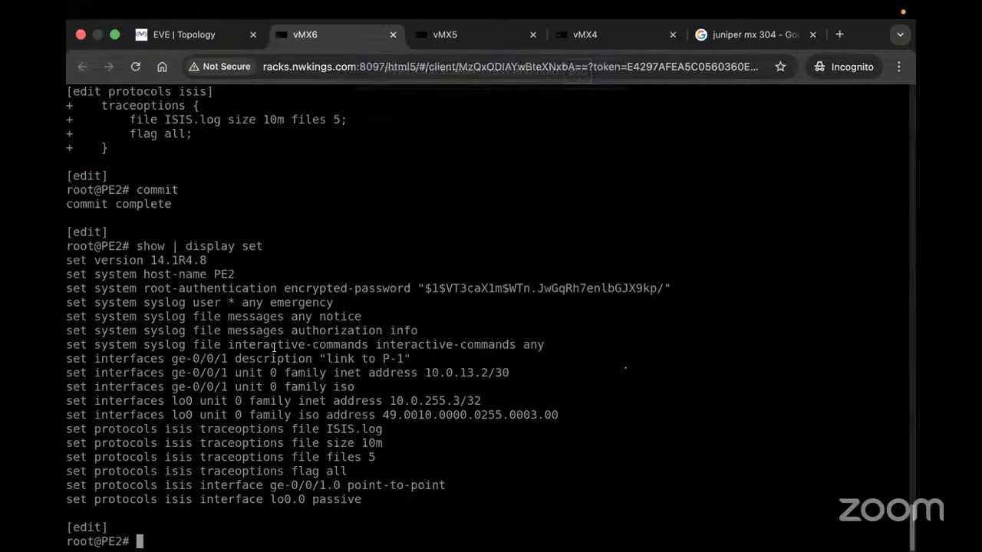
pyautogui.moveTo(151, 360); pyautogui.dragTo(245, 361)
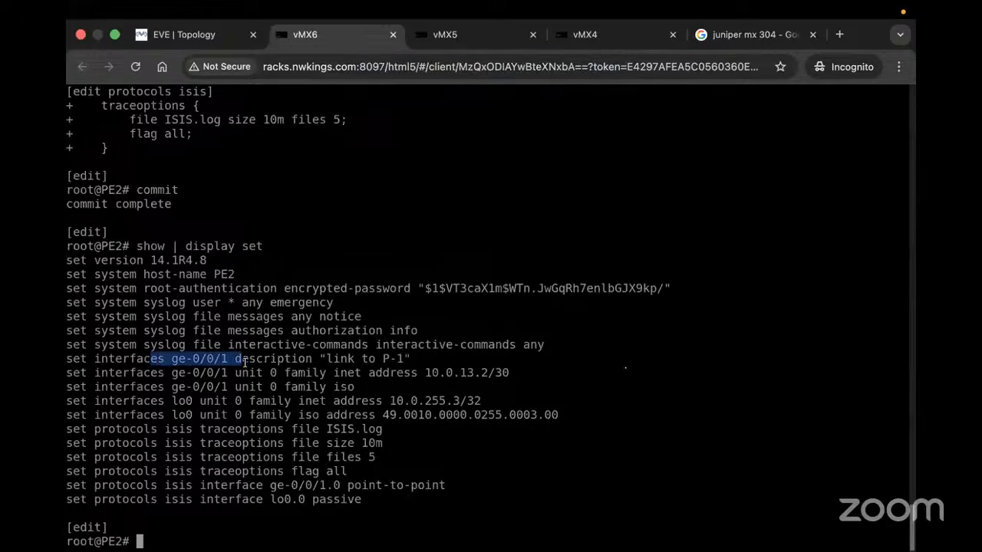
pyautogui.write('show interfaces')
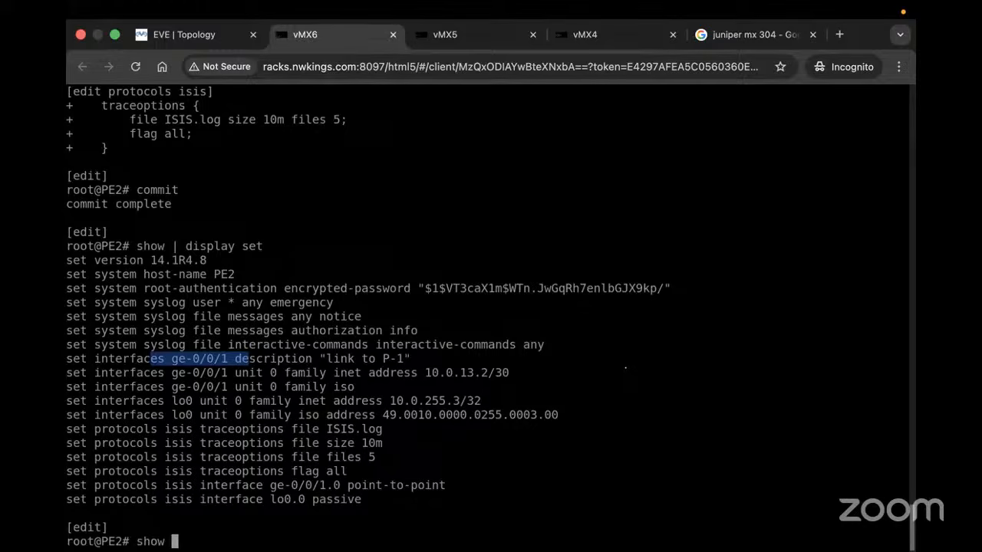
pyautogui.press('BackSpace')
pyautogui.press('BackSpace')
pyautogui.press('BackSpace')
pyautogui.press('BackSpace')
pyautogui.press('BackSpace')
pyautogui.press('BackSpace')
pyautogui.press('BackSpace')
pyautogui.press('BackSpace')
pyautogui.press('BackSpace')
pyautogui.press('BackSpace')
pyautogui.press('BackSpace')
pyautogui.press('BackSpace')
pyautogui.press('BackSpace')
pyautogui.press('BackSpace')
pyautogui.press('BackSpace')
pyautogui.press('BackSpace')
pyautogui.write('run show interfaces terse')
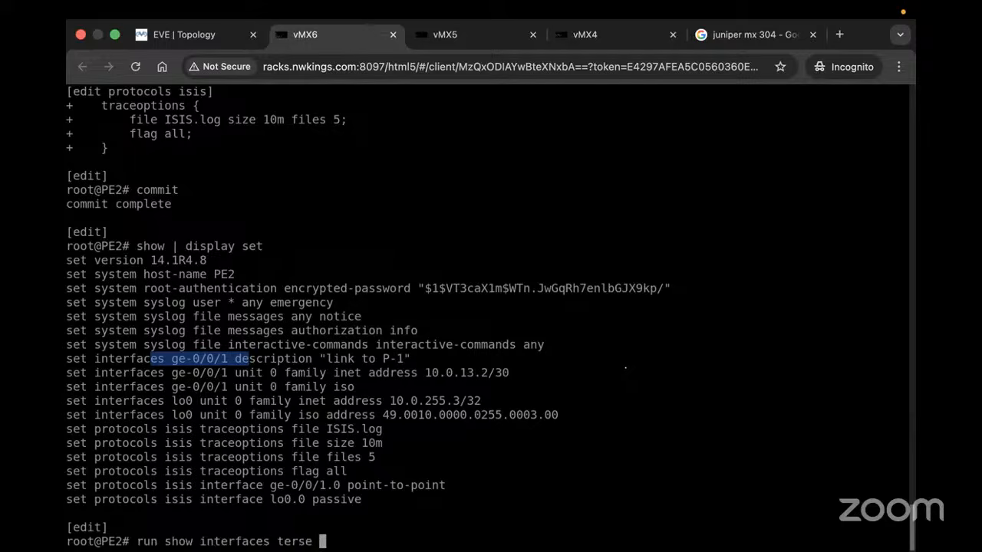
pyautogui.click(214, 37)
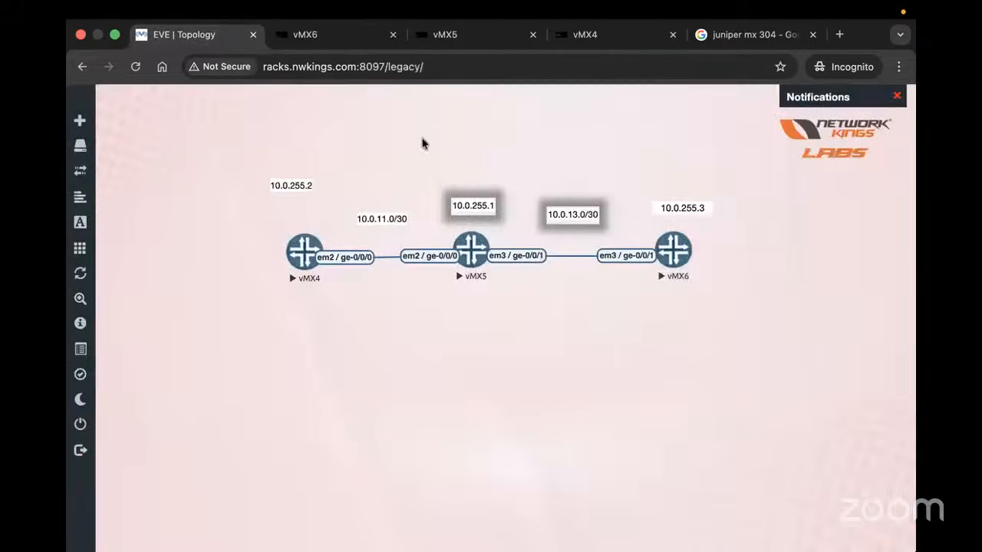
pyautogui.click(305, 34)
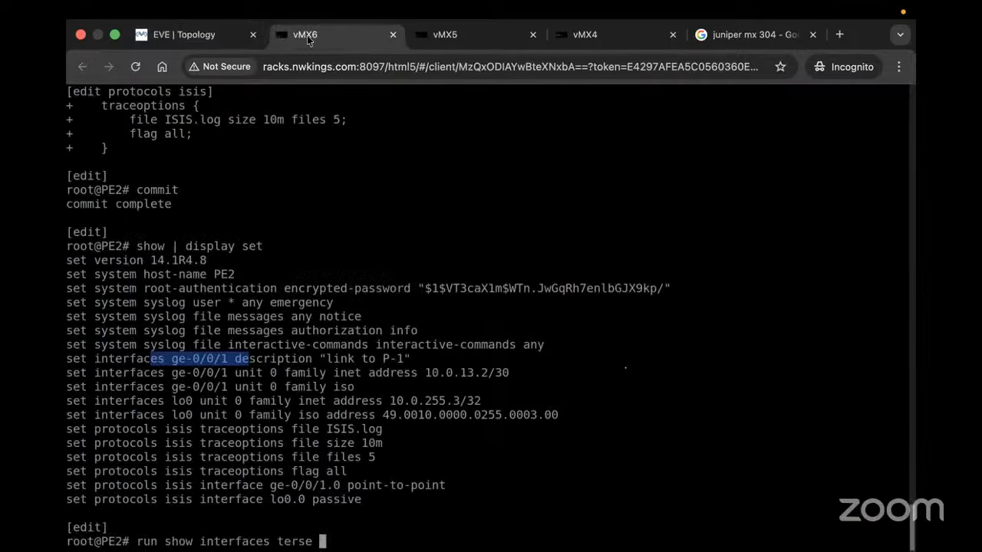
pyautogui.write('ge-0/0/1')
pyautogui.press('Return')
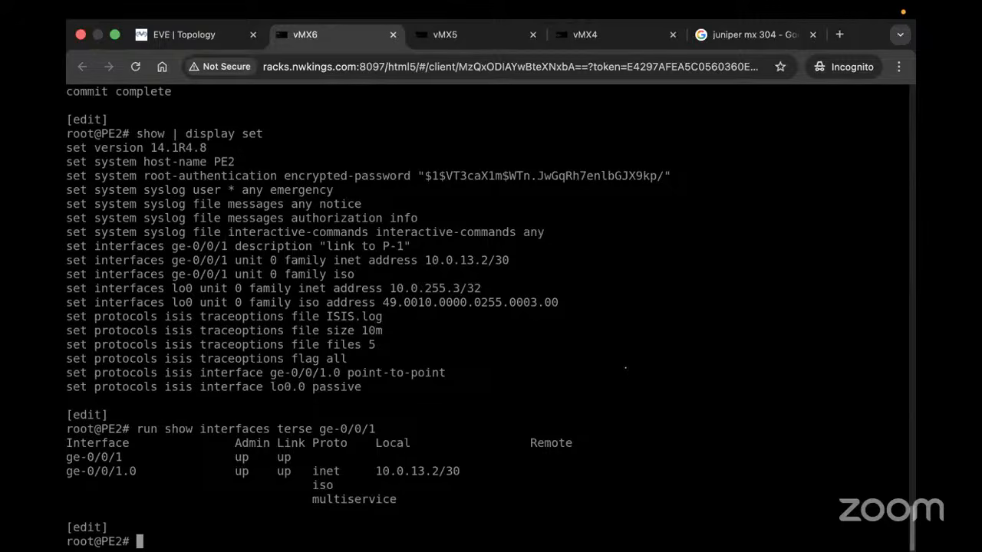
# Display PE2's IS-IS trace file with 'run show log ISIS.log'
pyautogui.write('show olog')
pyautogui.press('Return')
pyautogui.write('I')
pyautogui.press('BackSpace')
pyautogui.press('BackSpace')
pyautogui.press('BackSpace')
pyautogui.press('BackSpace')
pyautogui.press('BackSpace')
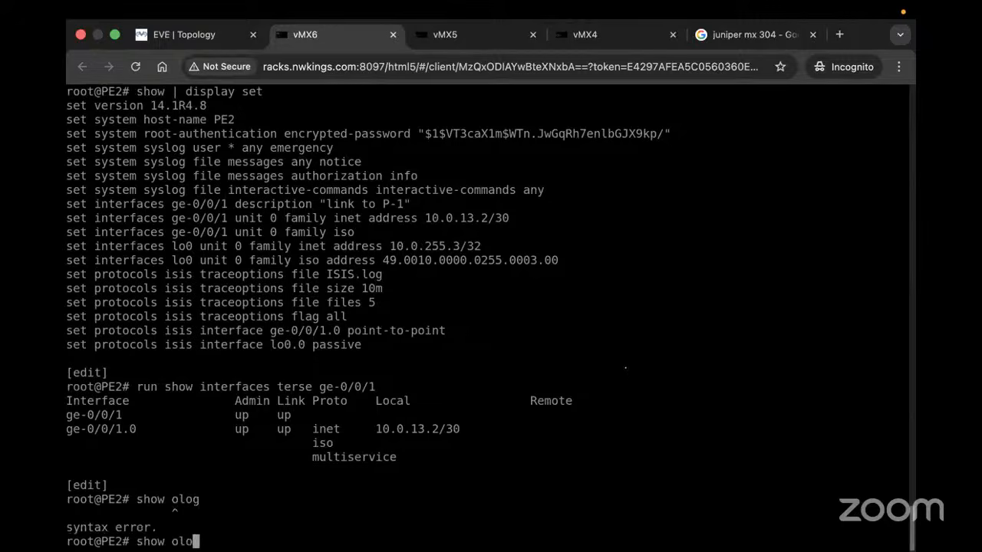
pyautogui.write('LO')
pyautogui.press('BackSpace')
pyautogui.press('BackSpace')
pyautogui.write('logi')
pyautogui.press('Tab')
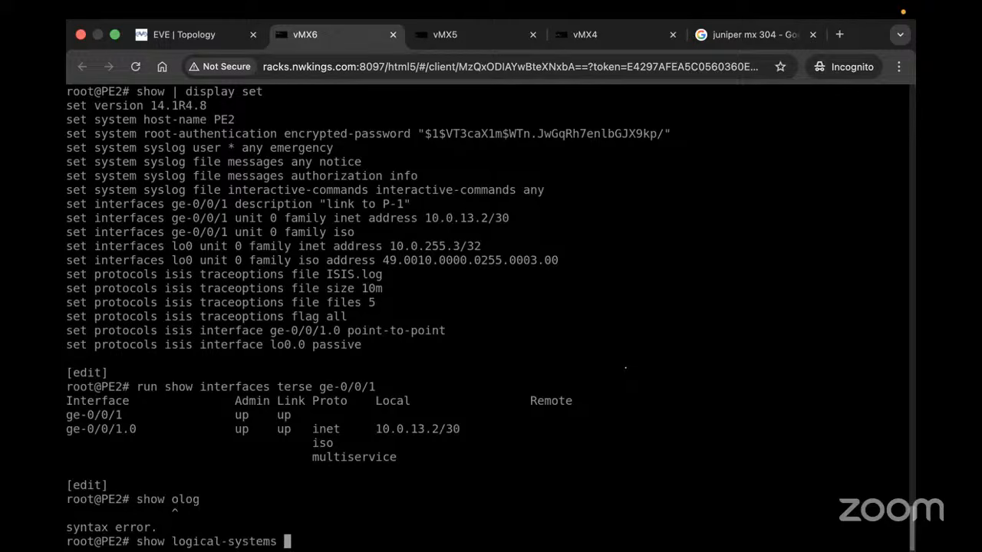
pyautogui.press('BackSpace')
pyautogui.press('BackSpace')
pyautogui.press('BackSpace')
pyautogui.press('BackSpace')
pyautogui.press('BackSpace')
pyautogui.press('BackSpace')
pyautogui.press('BackSpace')
pyautogui.press('BackSpace')
pyautogui.press('BackSpace')
pyautogui.press('BackSpace')
pyautogui.press('BackSpace')
pyautogui.press('BackSpace')
pyautogui.press('BackSpace')
pyautogui.press('BackSpace')
pyautogui.press('BackSpace')
pyautogui.press('BackSpace')
pyautogui.press('BackSpace')
pyautogui.press('BackSpace')
pyautogui.press('BackSpace')
pyautogui.press('BackSpace')
pyautogui.write('RU')
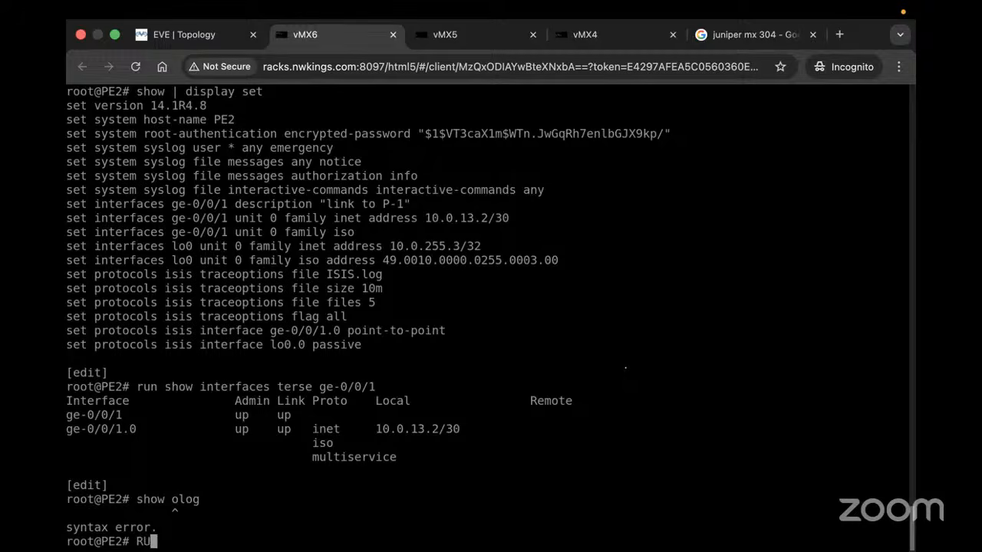
pyautogui.write('N')
pyautogui.press('Return')
pyautogui.press('BackSpace')
pyautogui.press('BackSpace')
pyautogui.press('BackSpace')
pyautogui.write('run ')
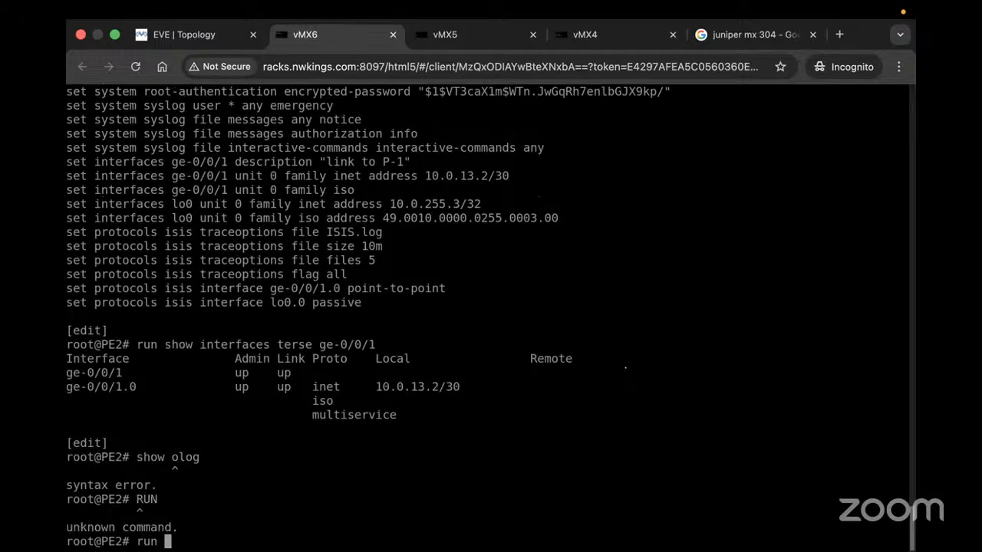
pyautogui.write('show log U')
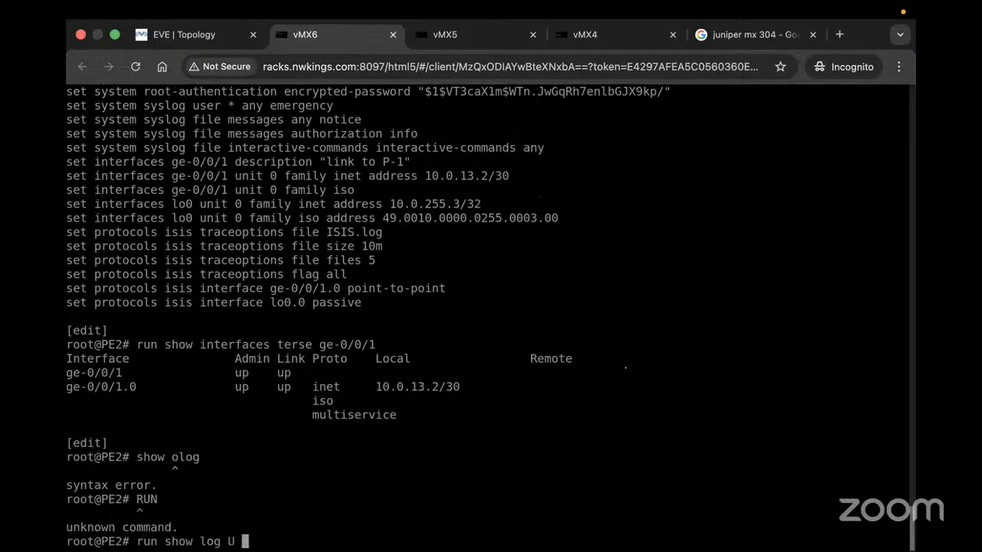
pyautogui.press('BackSpace')
pyautogui.press('BackSpace')
pyautogui.write('ISIS.log')
pyautogui.press('Return')
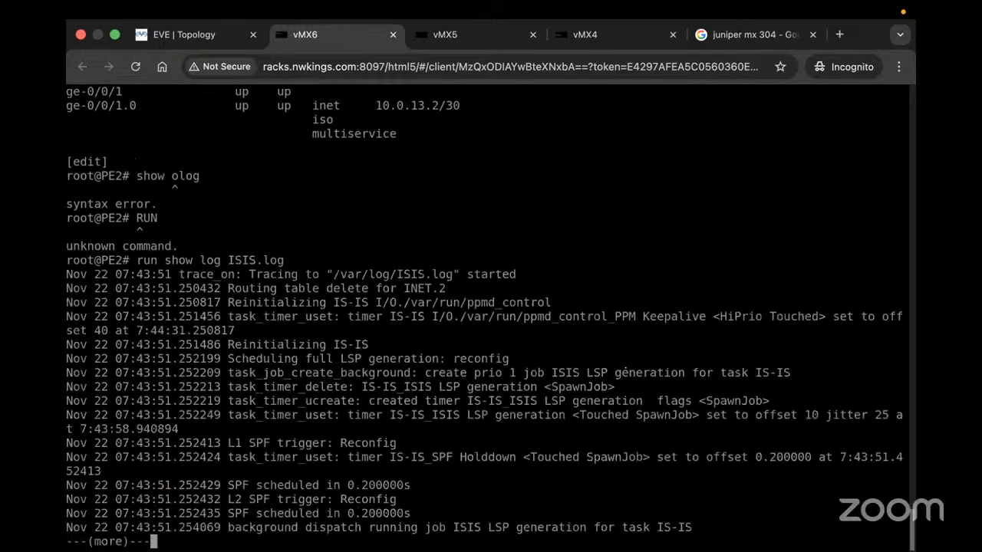
# Page through the log, highlighting area 49.0010 and the PE2.00-00 LSP, then go to P1's console
pyautogui.press('space')
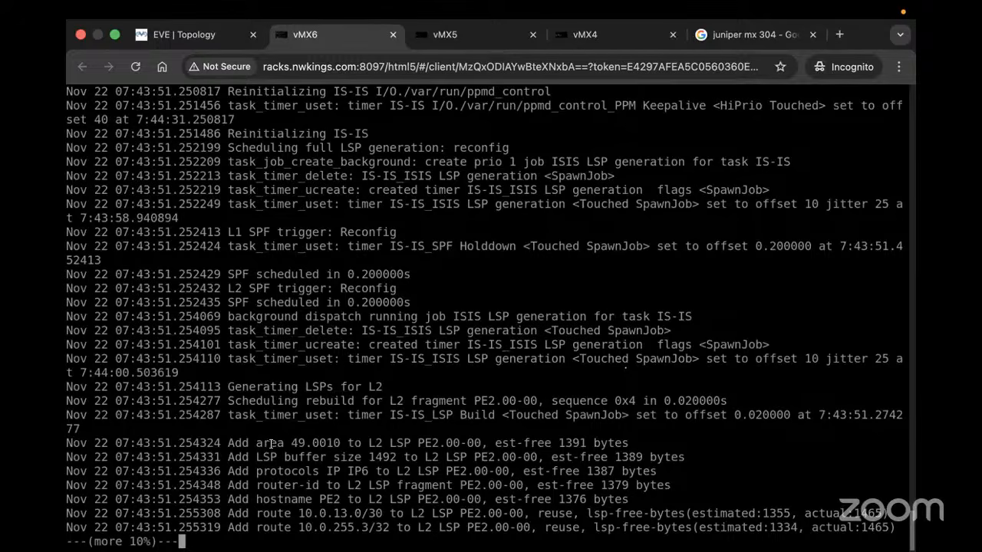
pyautogui.moveTo(271, 443); pyautogui.dragTo(430, 442)
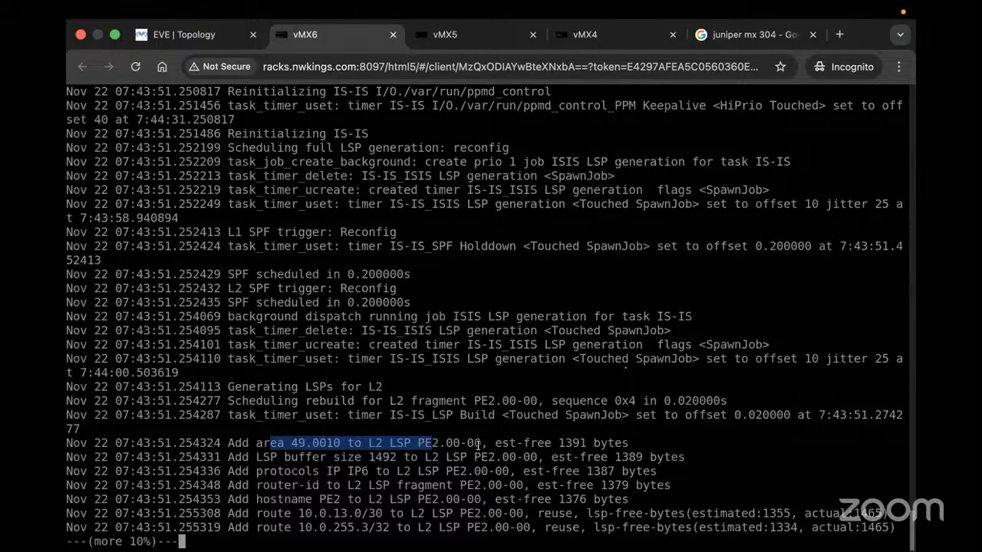
pyautogui.moveTo(480, 445); pyautogui.dragTo(517, 447)
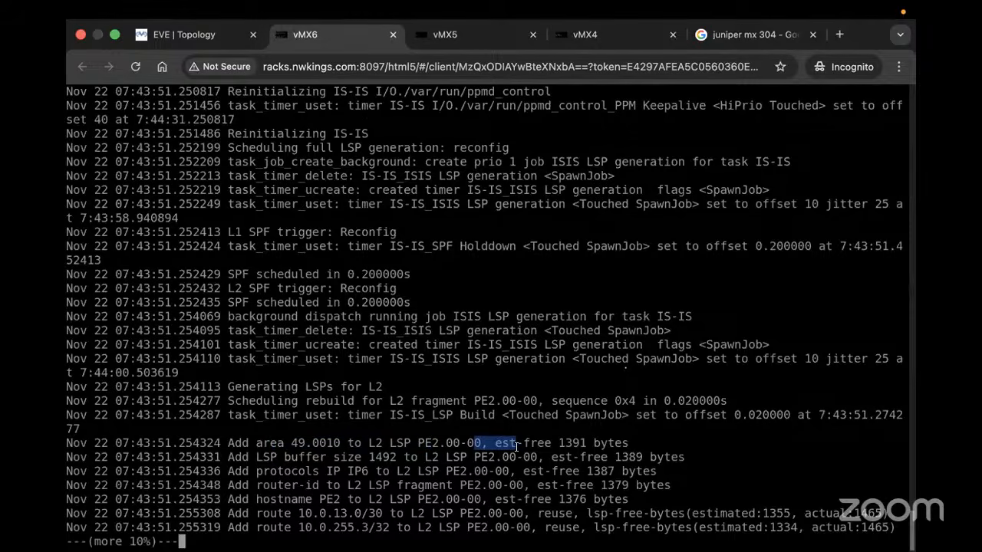
pyautogui.click(444, 34)
# List P1's configuration in set format with 'show | display set'
pyautogui.write('SHO')
pyautogui.press('Return')
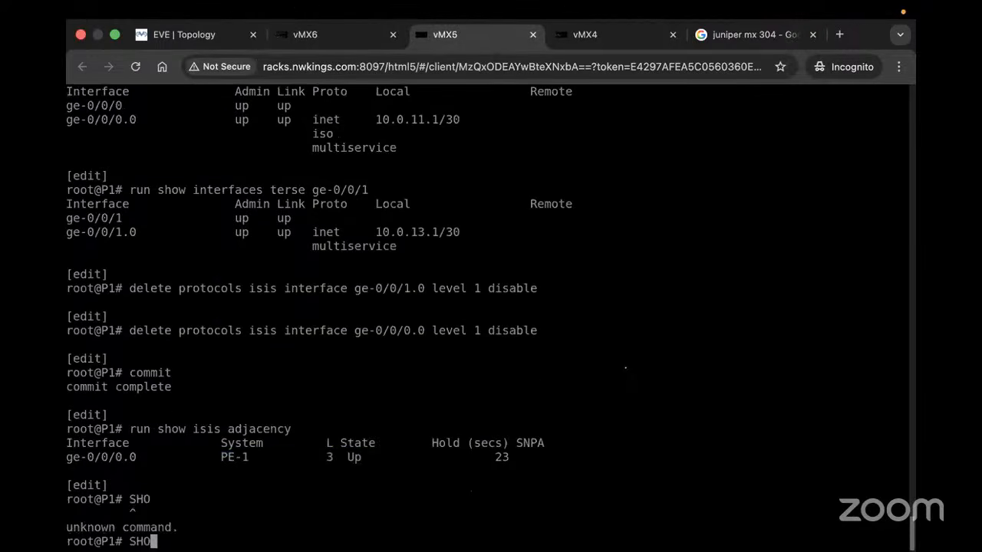
pyautogui.press('BackSpace')
pyautogui.press('BackSpace')
pyautogui.press('BackSpace')
pyautogui.write('show }')
pyautogui.press('Return')
pyautogui.write('di')
pyautogui.press('Return')
pyautogui.press('BackSpace')
pyautogui.press('BackSpace')
pyautogui.press('BackSpace')
pyautogui.write('| display set')
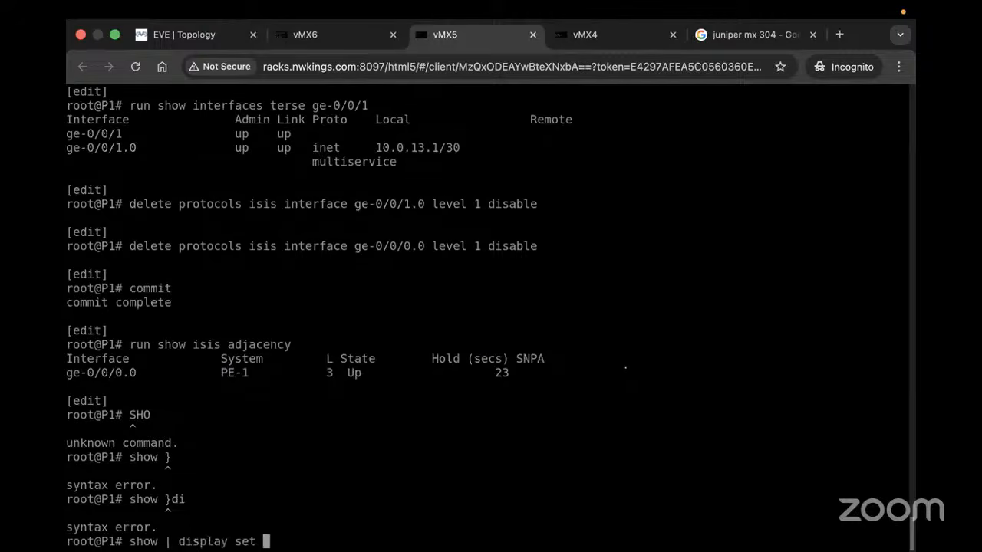
pyautogui.press('Return')
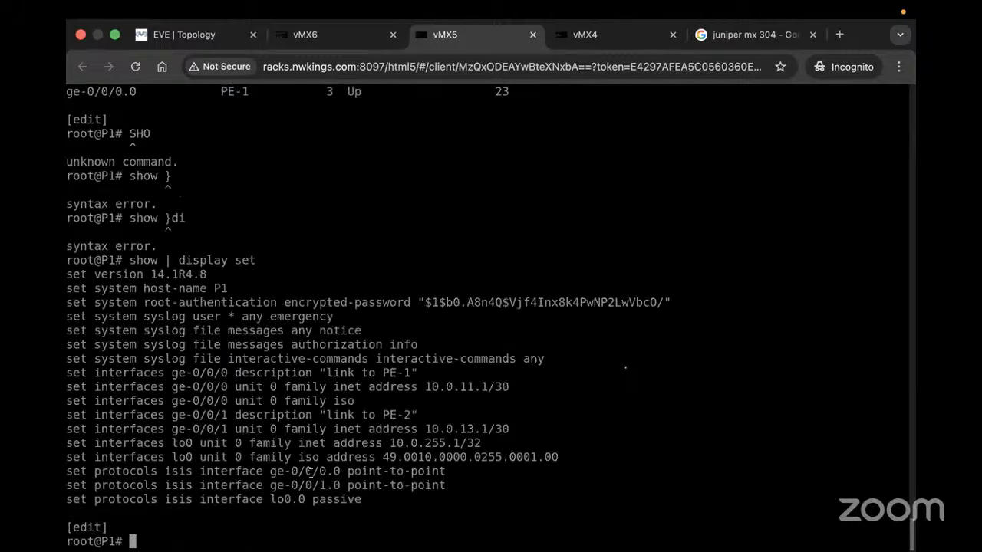
# Review P1's IS-IS interface, passive lo0.0 and loopback iso lines, copying the ge-0/0/1 family command
pyautogui.moveTo(144, 470); pyautogui.dragTo(326, 471)
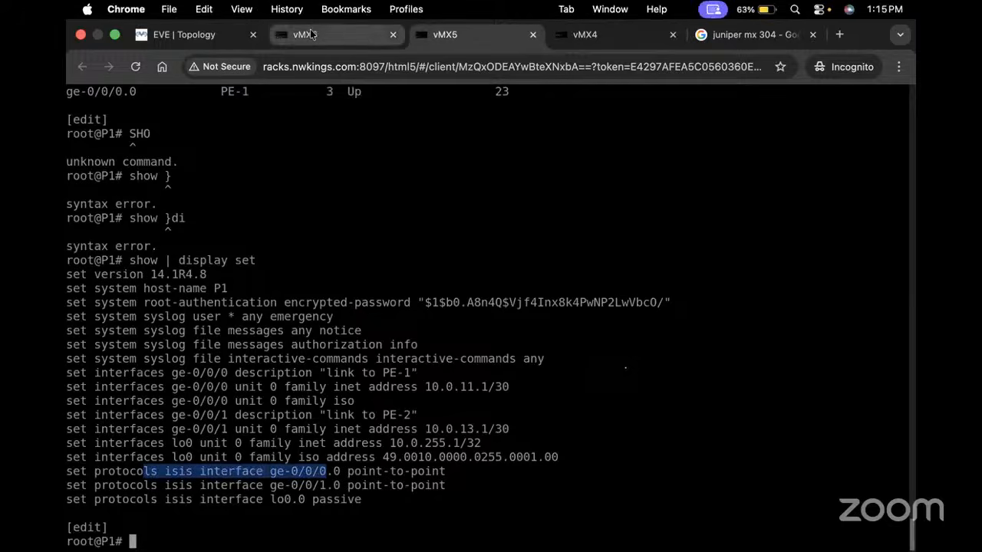
pyautogui.click(219, 34)
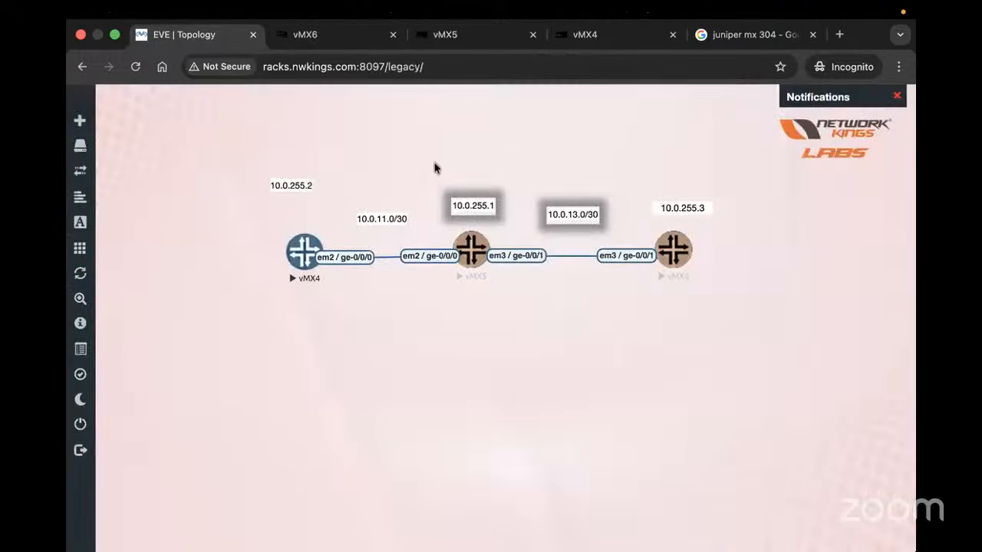
pyautogui.click(438, 36)
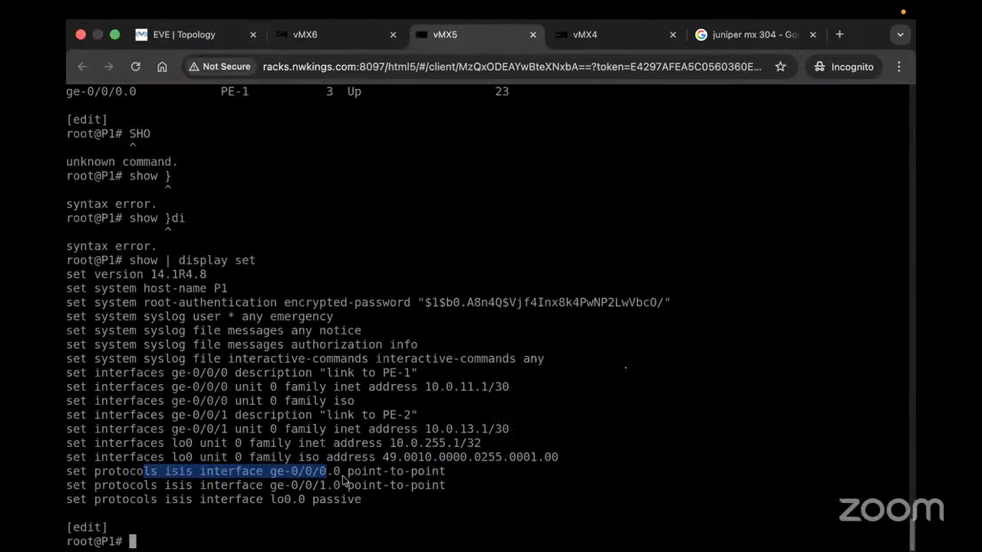
pyautogui.moveTo(242, 499); pyautogui.dragTo(349, 500)
pyautogui.moveTo(249, 457); pyautogui.dragTo(354, 458)
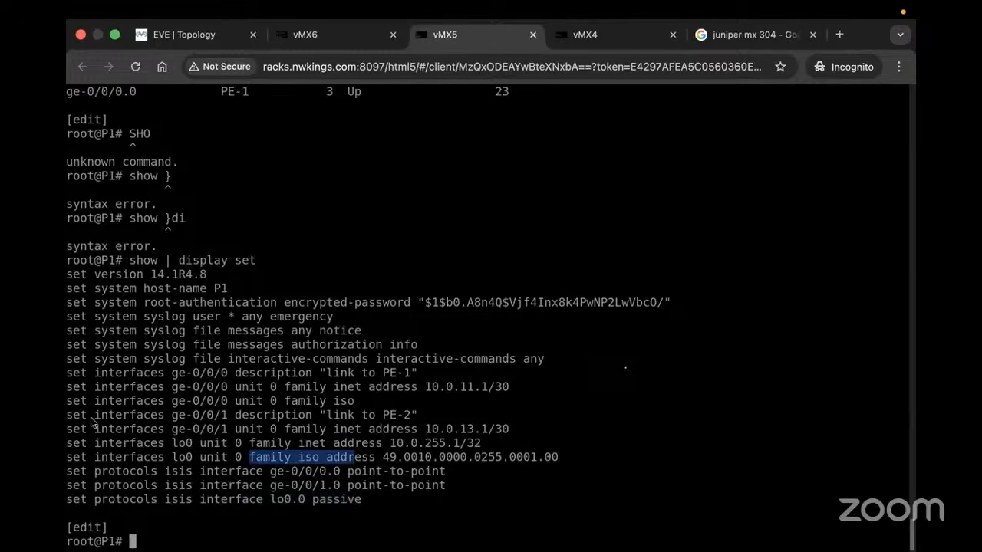
pyautogui.moveTo(70, 420); pyautogui.dragTo(227, 420)
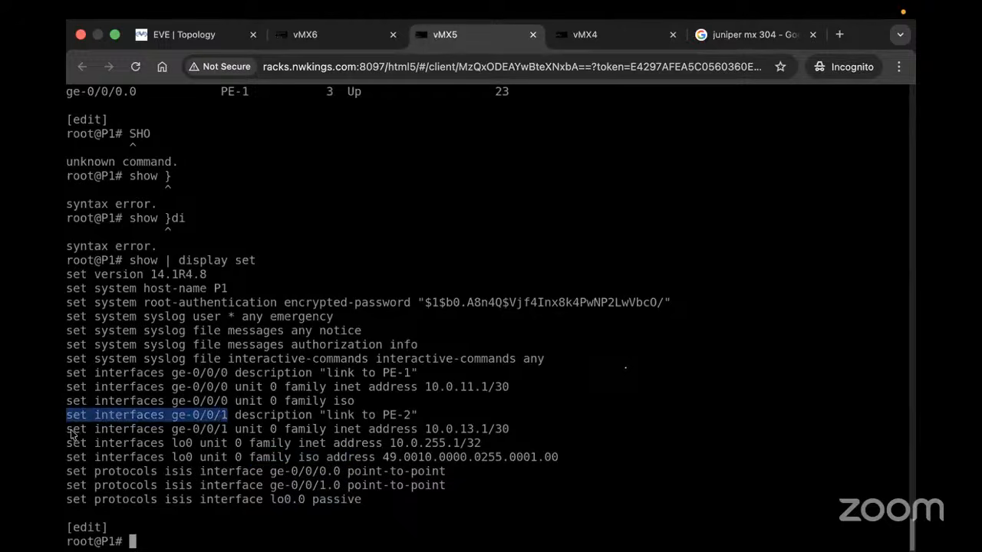
pyautogui.moveTo(69, 431); pyautogui.dragTo(322, 437)
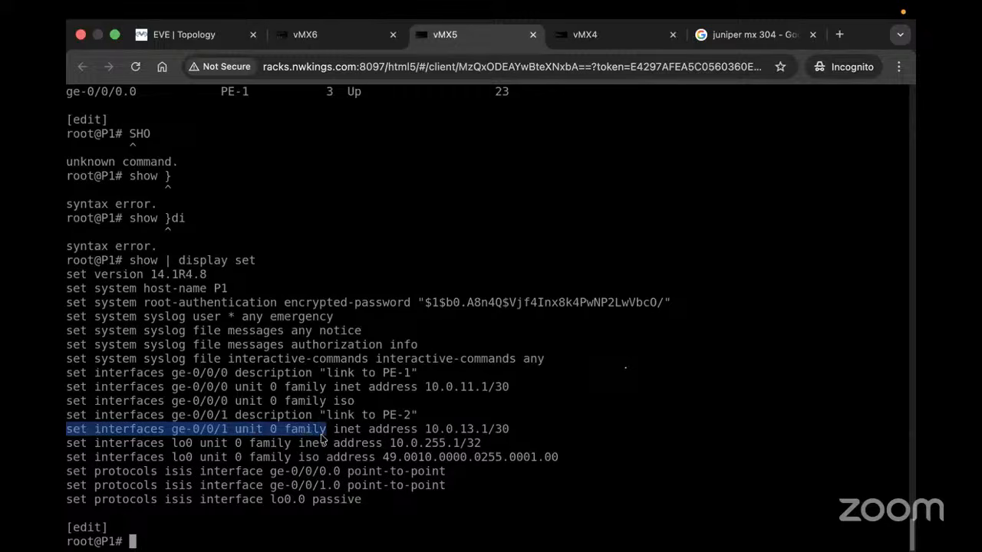
# Enable family iso on P1's ge-0/0/1 unit 0 and commit
pyautogui.press('super+c')
pyautogui.press('super+v')
pyautogui.write('iso')
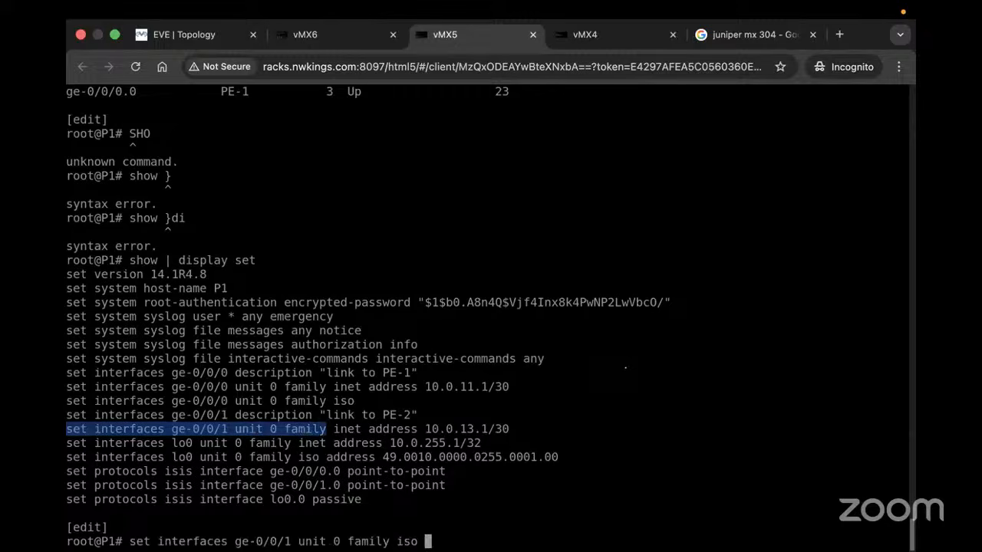
pyautogui.press('Return')
pyautogui.write('cion')
pyautogui.press('Return')
pyautogui.press('Up')
pyautogui.press('BackSpace')
pyautogui.press('BackSpace')
pyautogui.press('BackSpace')
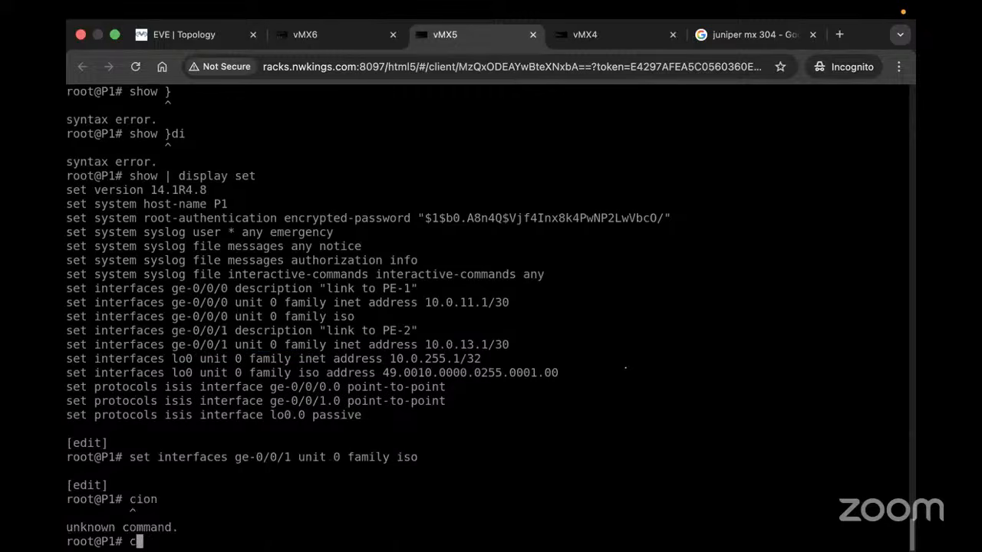
pyautogui.write('ommit')
pyautogui.press('Return')
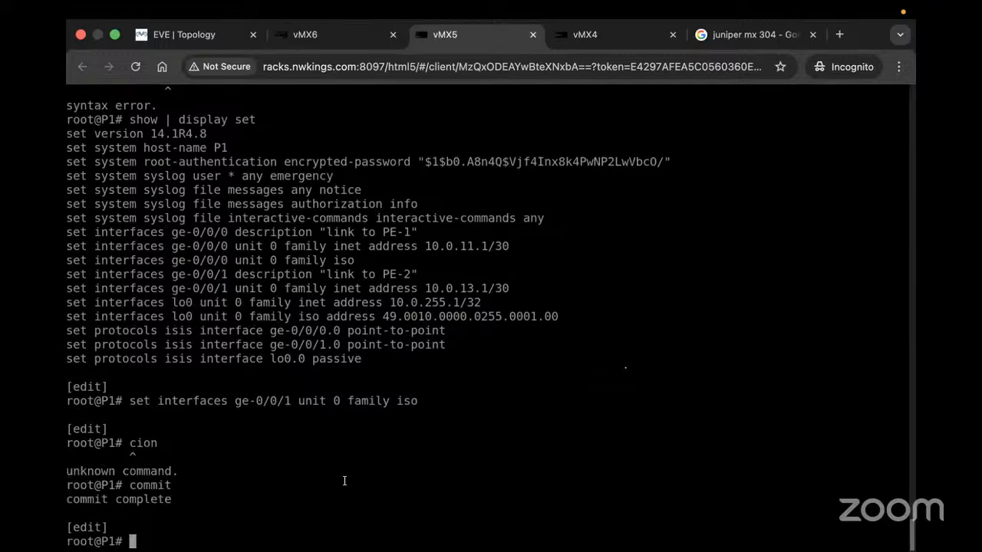
# Repeat 'run show isis adjacency' on P1 until 0000.0255.0003 shows New, then go to vMX6
pyautogui.write('run show isis a')
pyautogui.press('Tab')
pyautogui.press('Return')
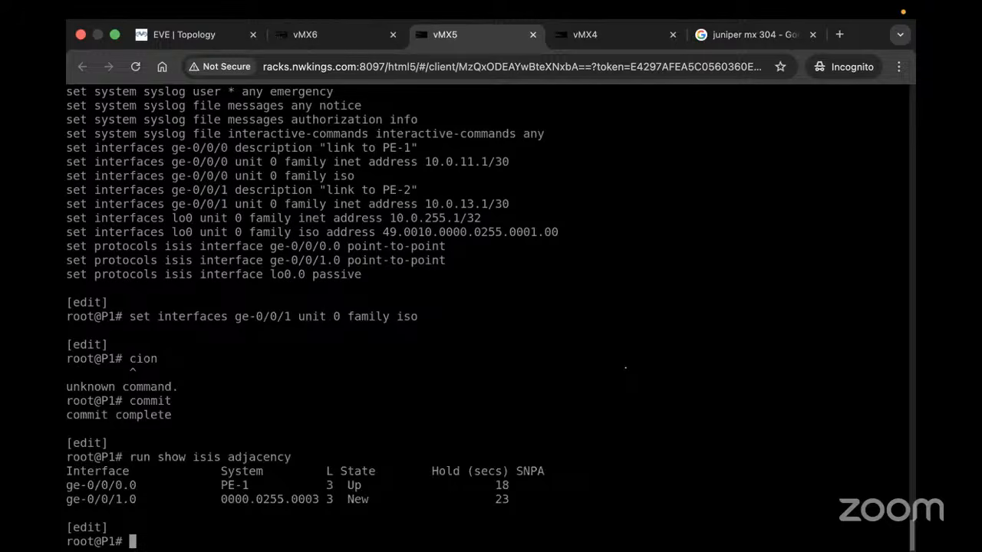
pyautogui.press('Up')
pyautogui.press('Return')
pyautogui.press('Up')
pyautogui.press('Return')
pyautogui.press('Up')
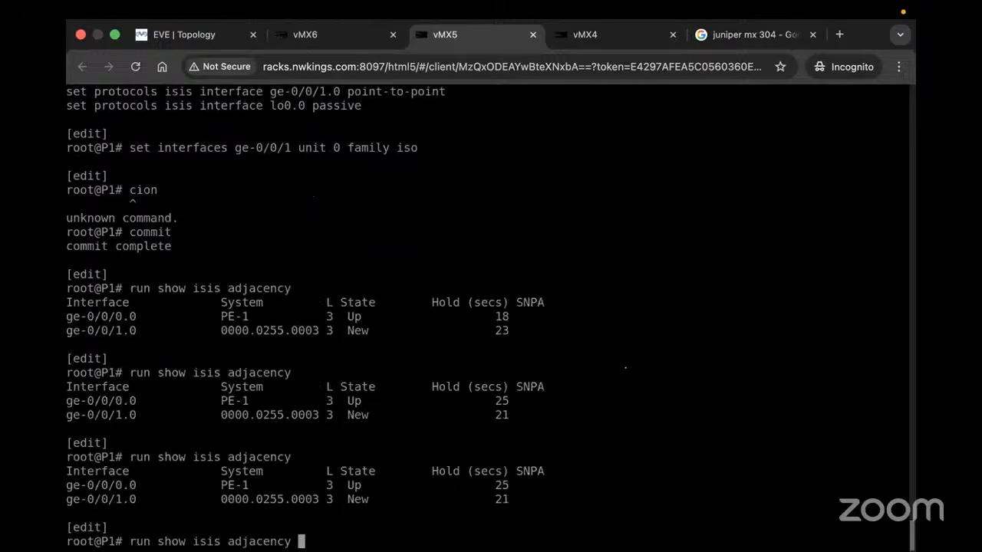
pyautogui.press('Return')
pyautogui.press('Up')
pyautogui.press('Return')
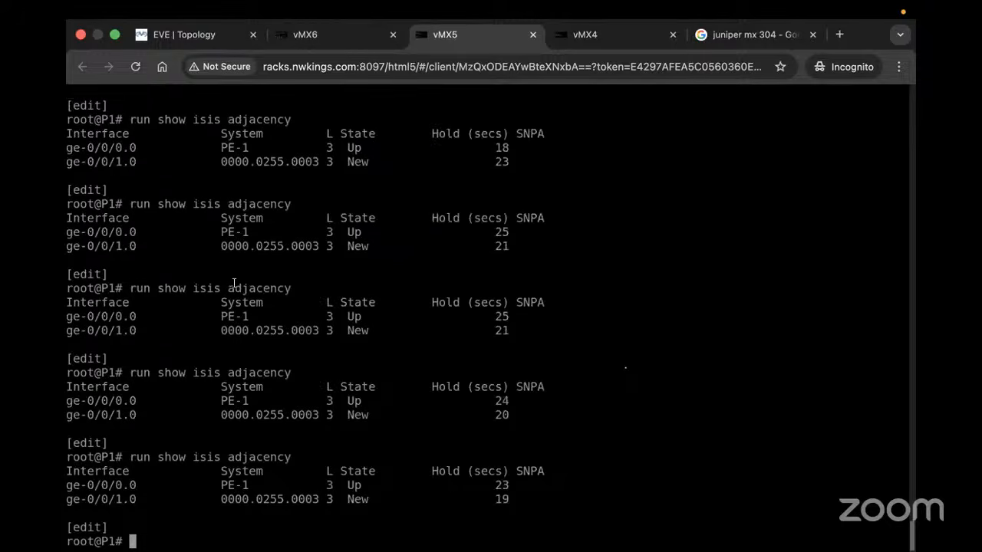
pyautogui.scroll(1, 315, 180)
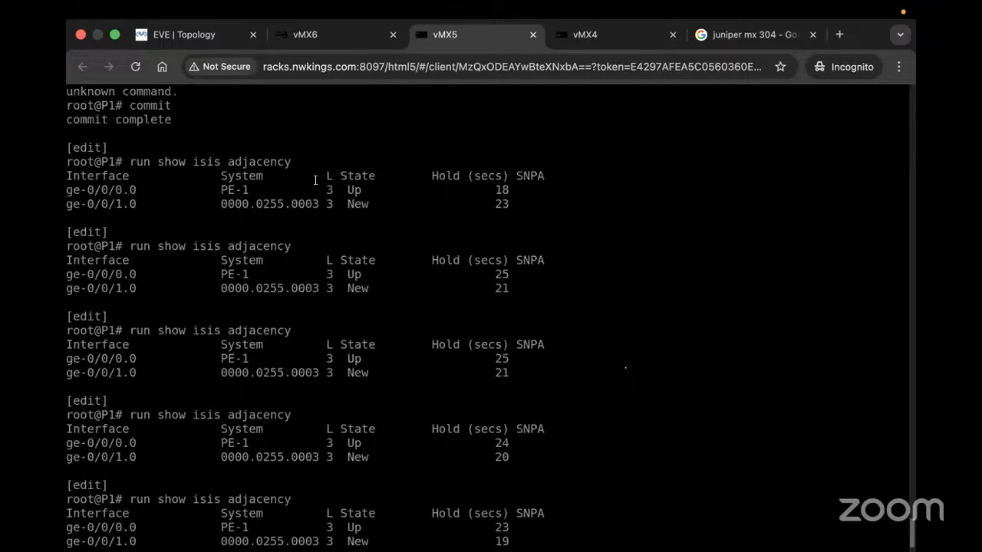
pyautogui.click(328, 39)
# Page through PE2's IS-IS log, noting area 49.0010, LSP generation complete and route 10.0.13.0/30
pyautogui.press('Return')
pyautogui.press('Return')
pyautogui.press('Return')
pyautogui.press('Return')
pyautogui.press('Return')
pyautogui.press('Return')
pyautogui.press('Return')
pyautogui.press('Return')
pyautogui.press('Return')
pyautogui.press('Return')
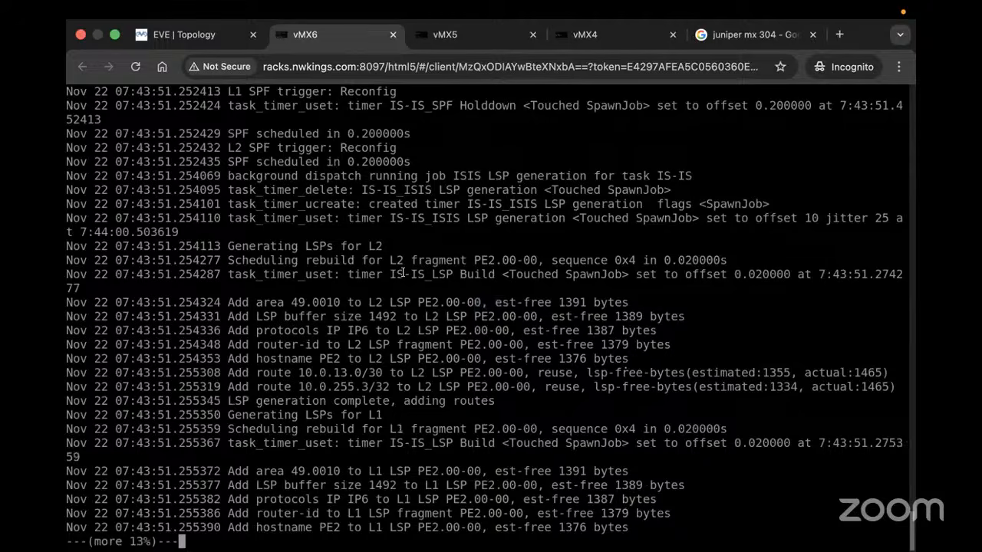
pyautogui.moveTo(286, 301); pyautogui.dragTo(439, 303)
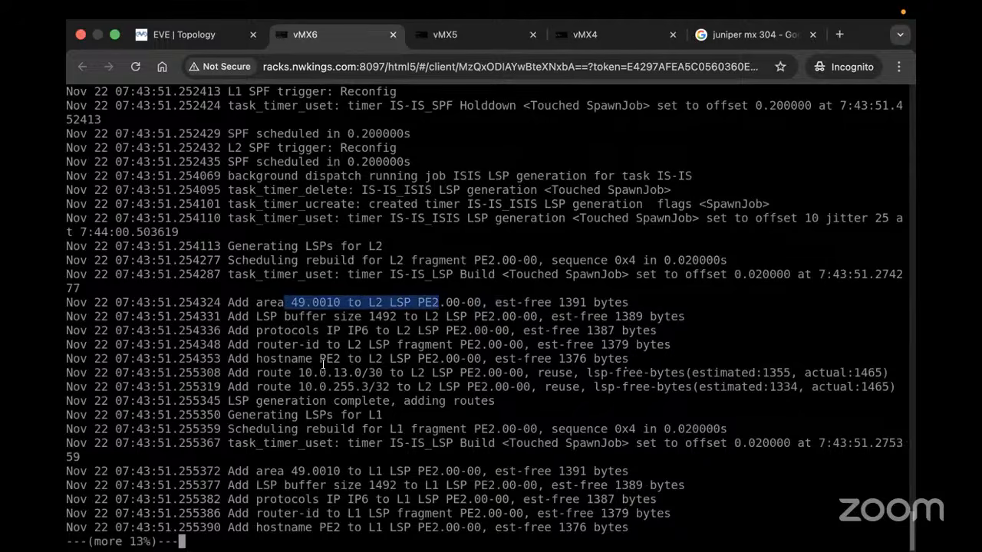
pyautogui.moveTo(277, 399); pyautogui.dragTo(434, 398)
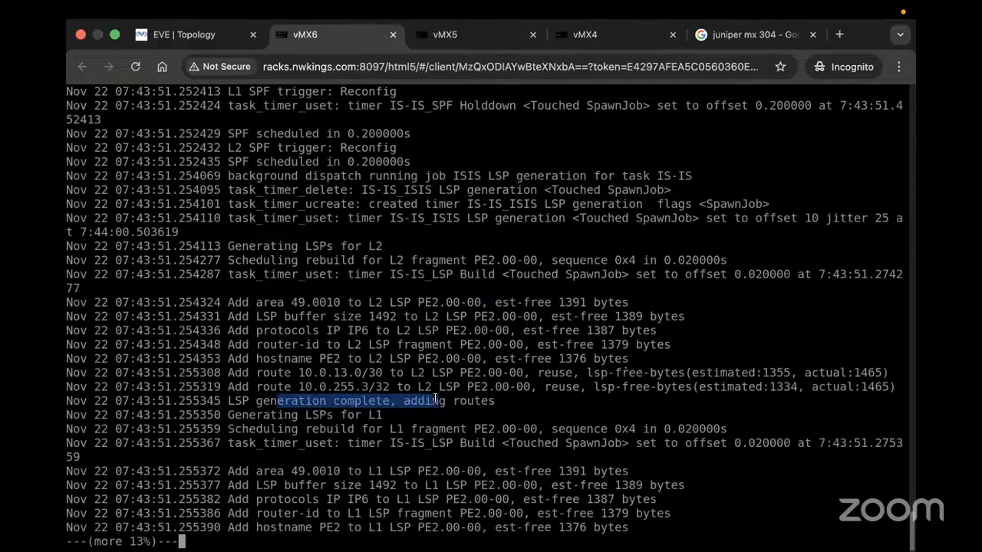
pyautogui.press('Return')
pyautogui.press('Return')
pyautogui.press('Return')
pyautogui.press('Return')
pyautogui.press('Return')
pyautogui.press('Return')
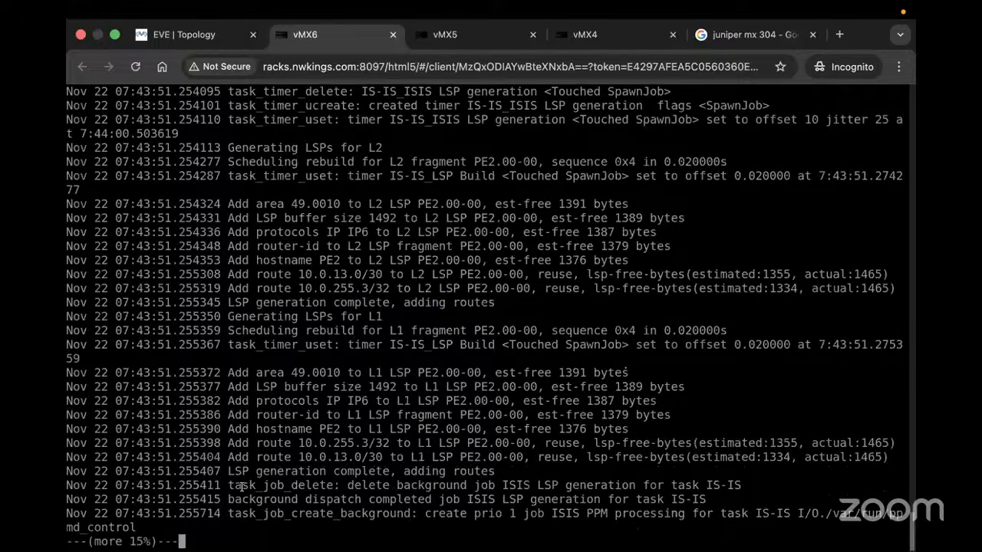
pyautogui.moveTo(240, 485); pyautogui.dragTo(372, 486)
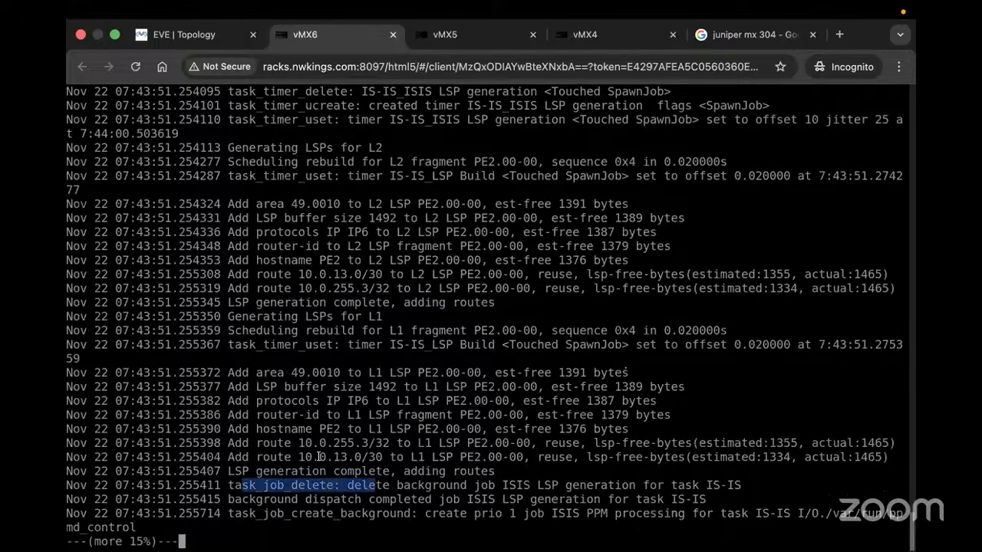
pyautogui.moveTo(316, 457); pyautogui.dragTo(471, 456)
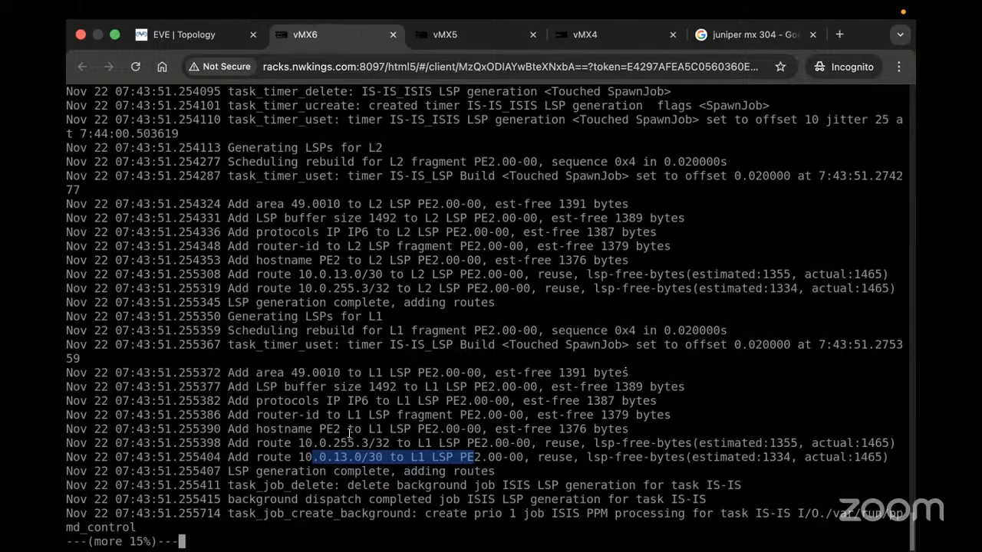
pyautogui.press('space')
pyautogui.press('space')
pyautogui.press('space')
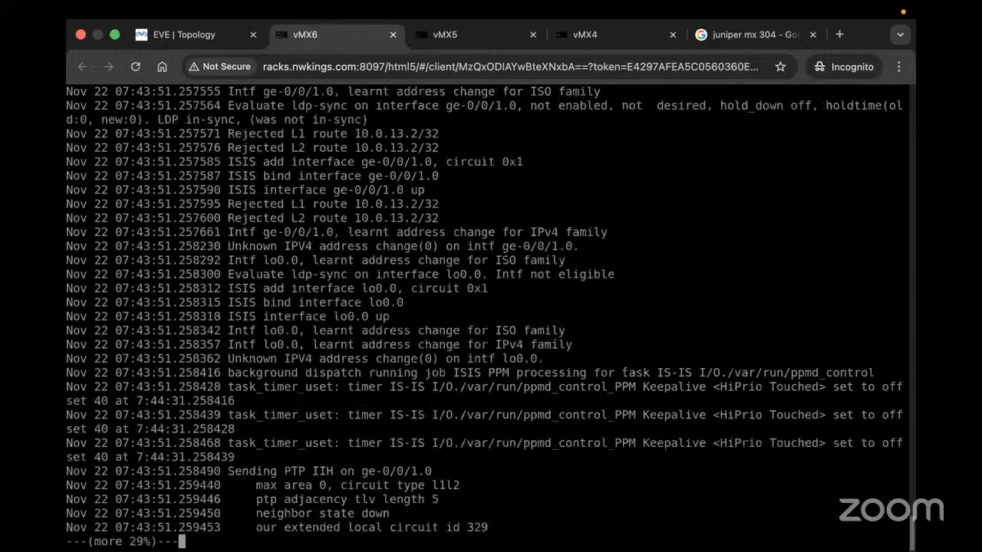
# Quit the log pager and ping 10.0.255.1 from PE2
pyautogui.press('fn+c')
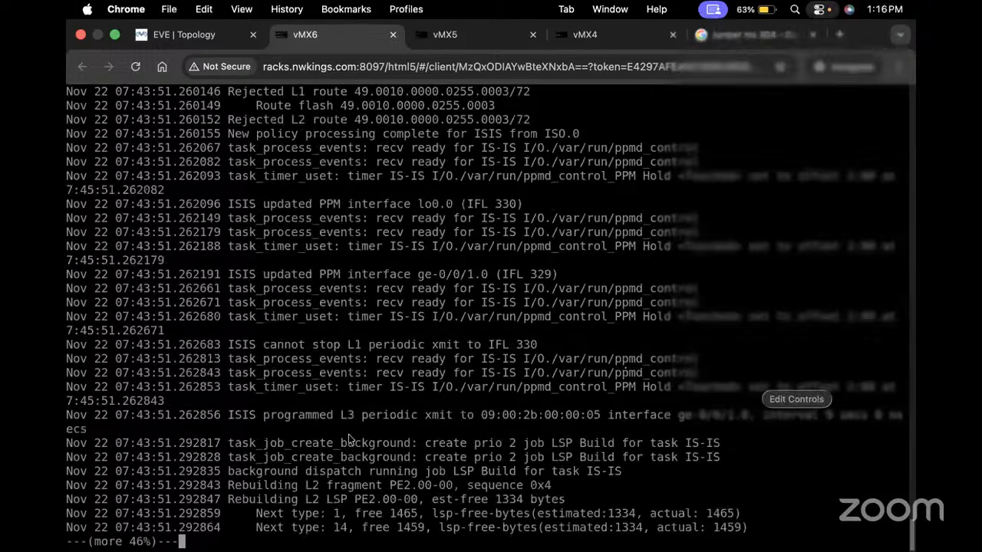
pyautogui.click(308, 409)
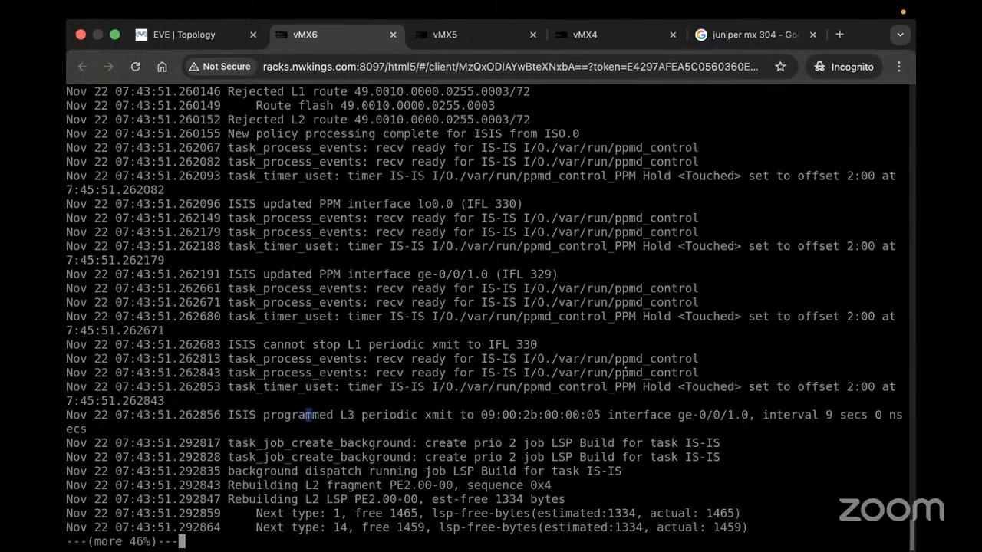
pyautogui.write('qrun')
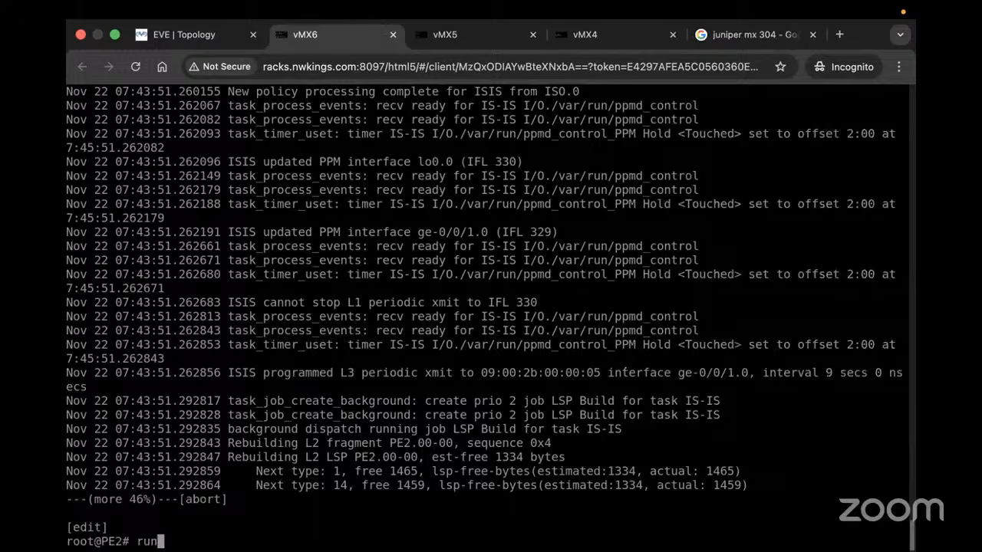
pyautogui.write(' ping 10.0.255.1')
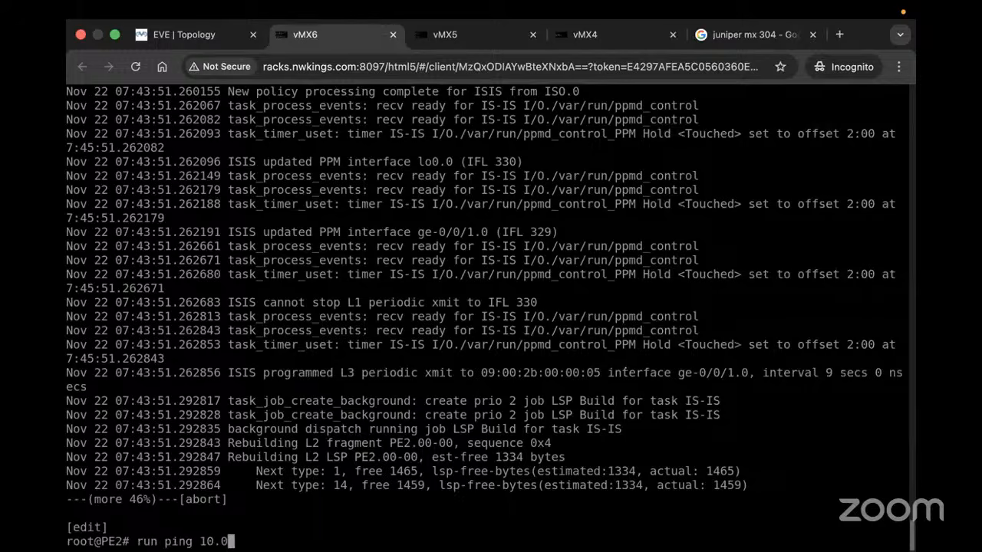
pyautogui.press('Return')
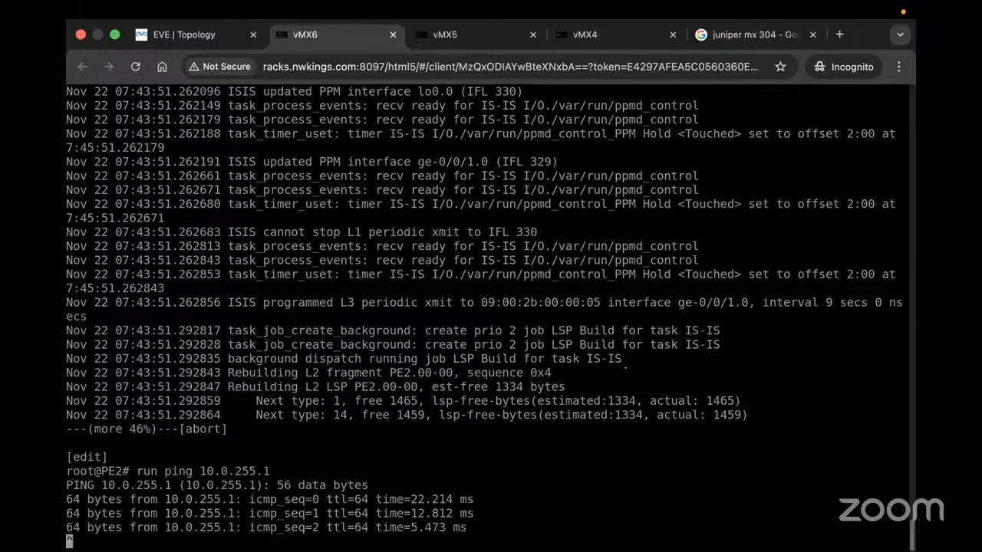
pyautogui.hotkey('ctrl', 'c')
pyautogui.press('Up')
pyautogui.press('Return')
pyautogui.press('Return')
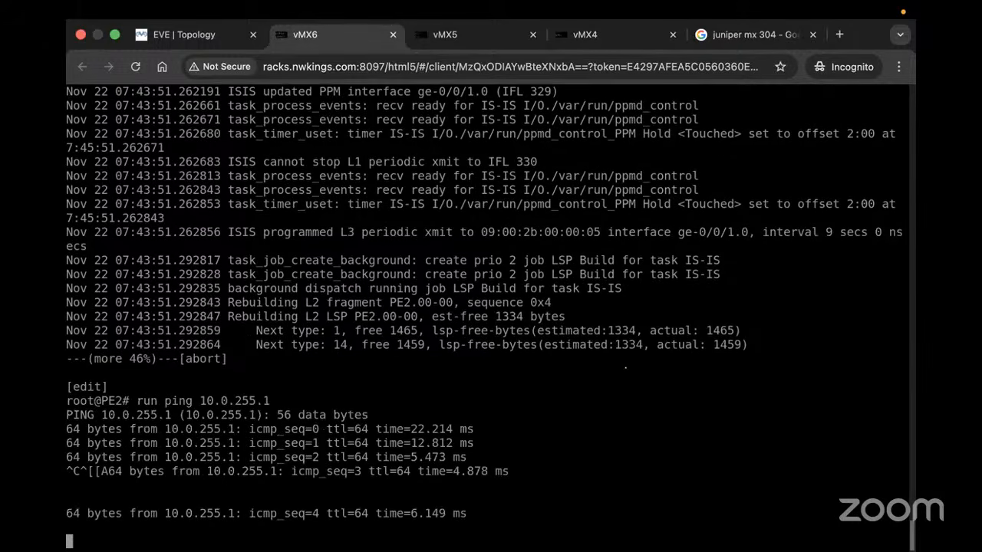
pyautogui.hotkey('ctrl', 'c')
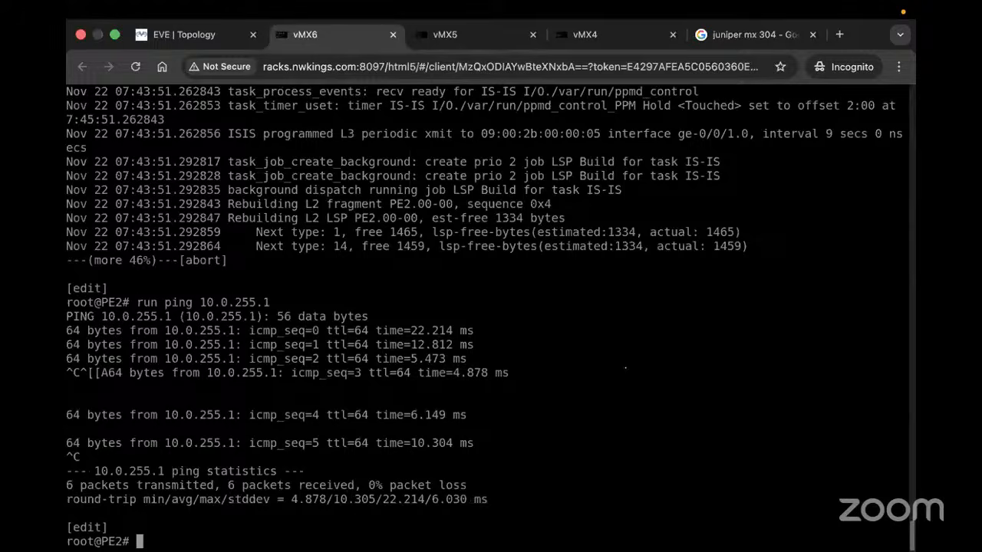
# Run a rapid ping with count 10000 to 10.0.255.1, confirming 0% packet loss
pyautogui.press('Up')
pyautogui.write('rapid cou')
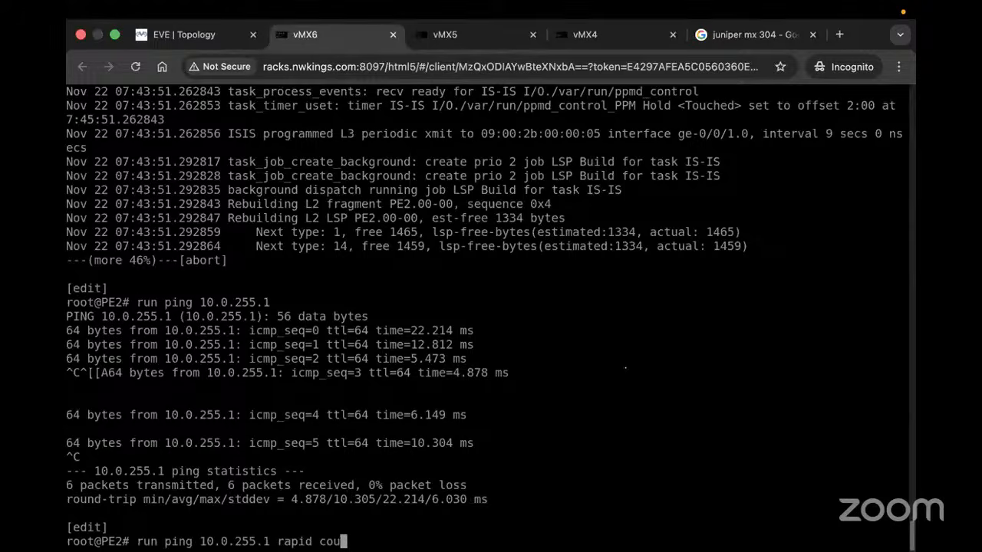
pyautogui.write('nt 10000')
pyautogui.press('Return')
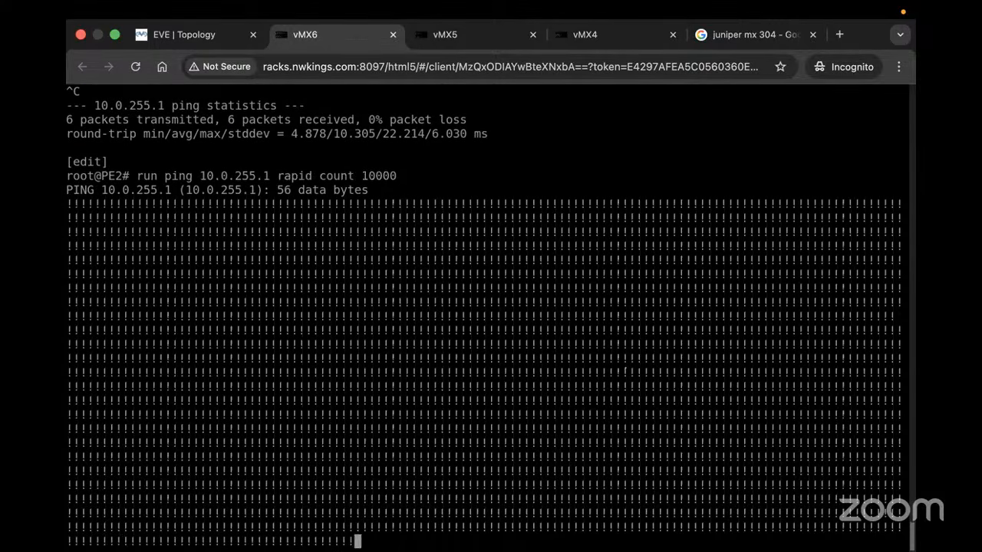
pyautogui.hotkey('ctrl', 'c')
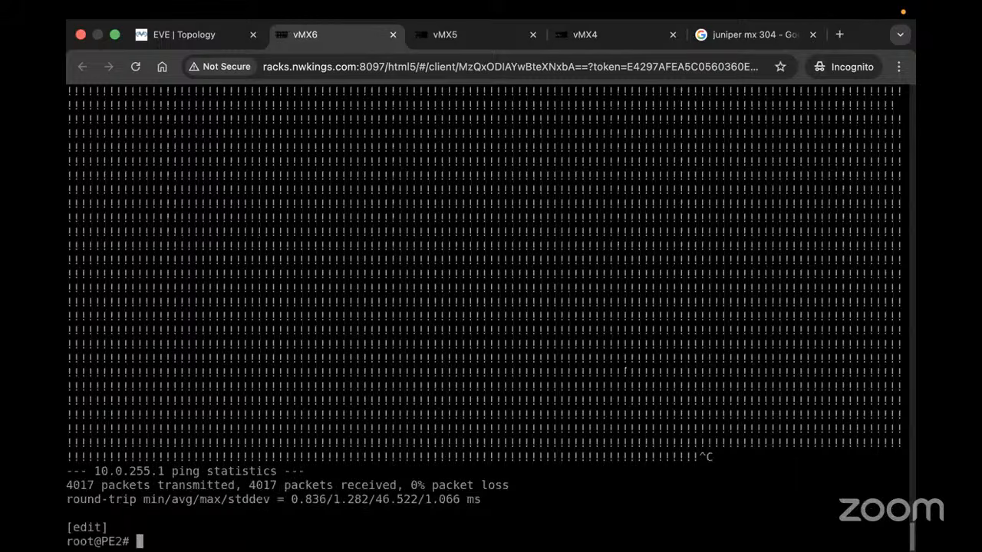
pyautogui.press('Return')
pyautogui.press('Return')
pyautogui.press('Return')
pyautogui.press('Return')
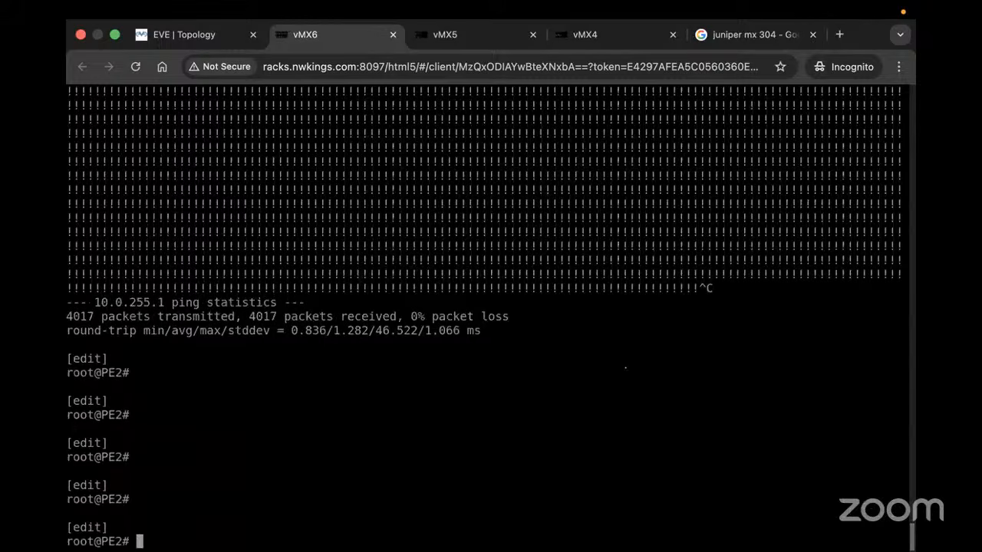
# Run 'run show isis adjacency' on PE2, showing the adjacency to P1 Up
pyautogui.write('sh')
pyautogui.press('BackSpace')
pyautogui.press('BackSpace')
pyautogui.write('run show iis')
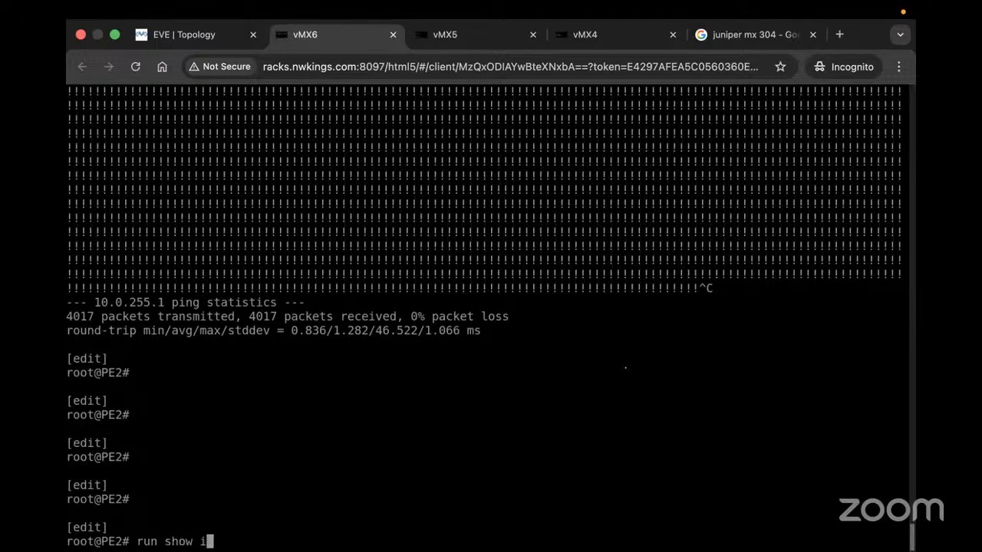
pyautogui.press('Return')
pyautogui.press('BackSpace')
pyautogui.press('BackSpace')
pyautogui.write('sis')
pyautogui.press('Return')
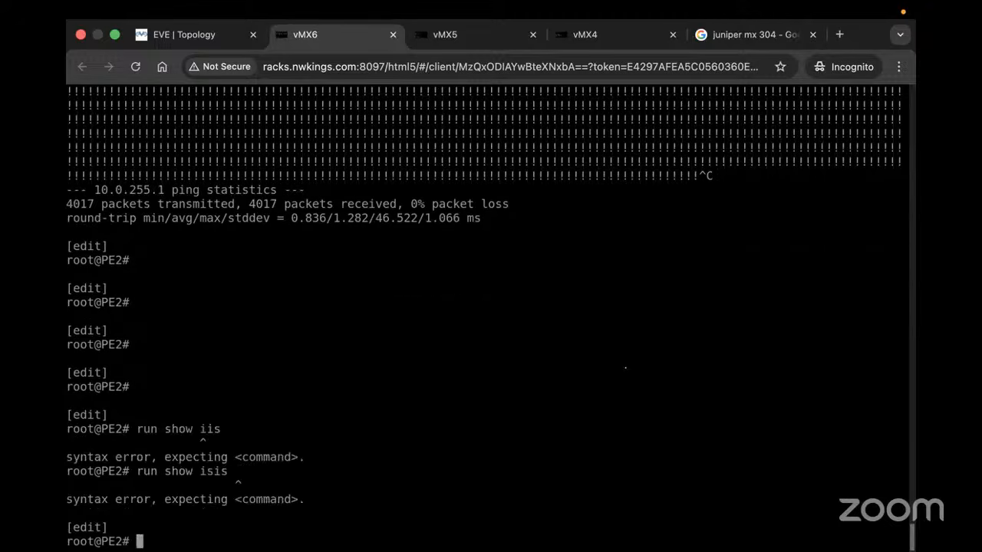
pyautogui.press('Up')
pyautogui.write('adjacency')
pyautogui.press('Return')
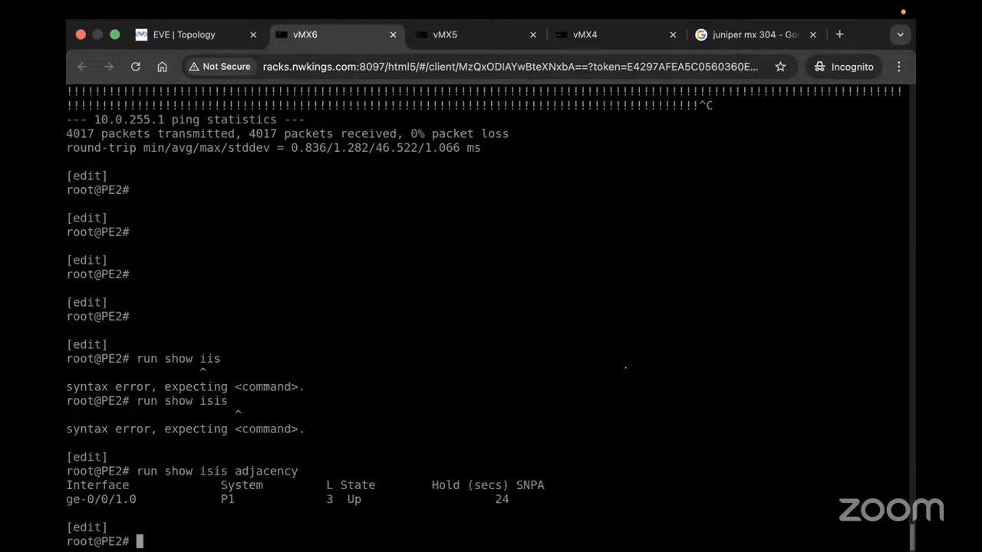
# Show P1's IS-IS link-state database with 'run show isis database'
pyautogui.write('is')
pyautogui.click(462, 35)
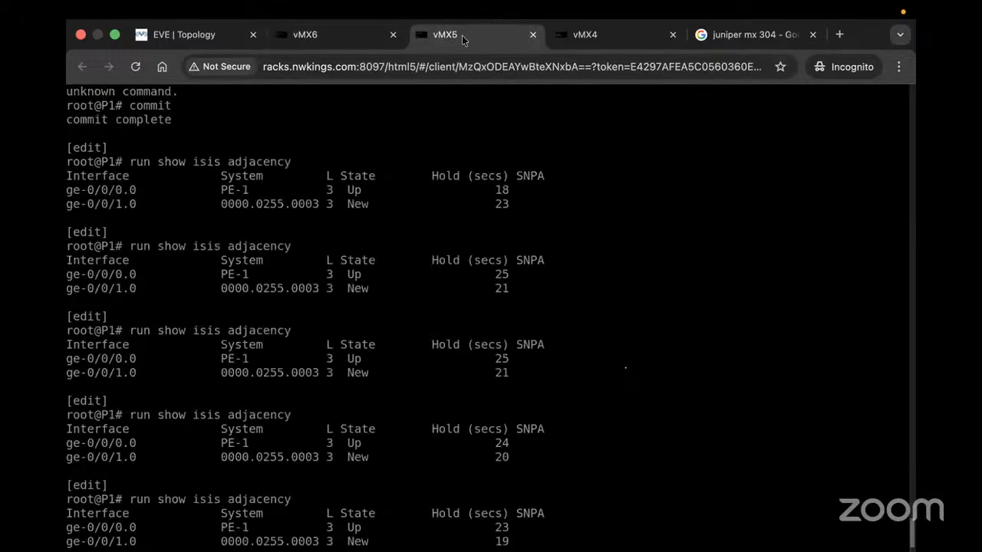
pyautogui.scroll(-1, 415, 255)
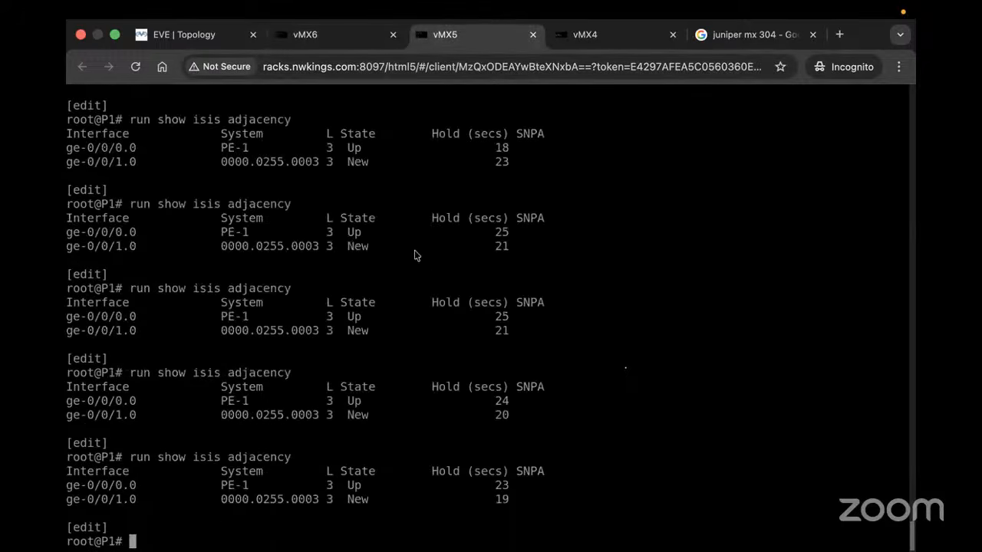
pyautogui.write('run show usu')
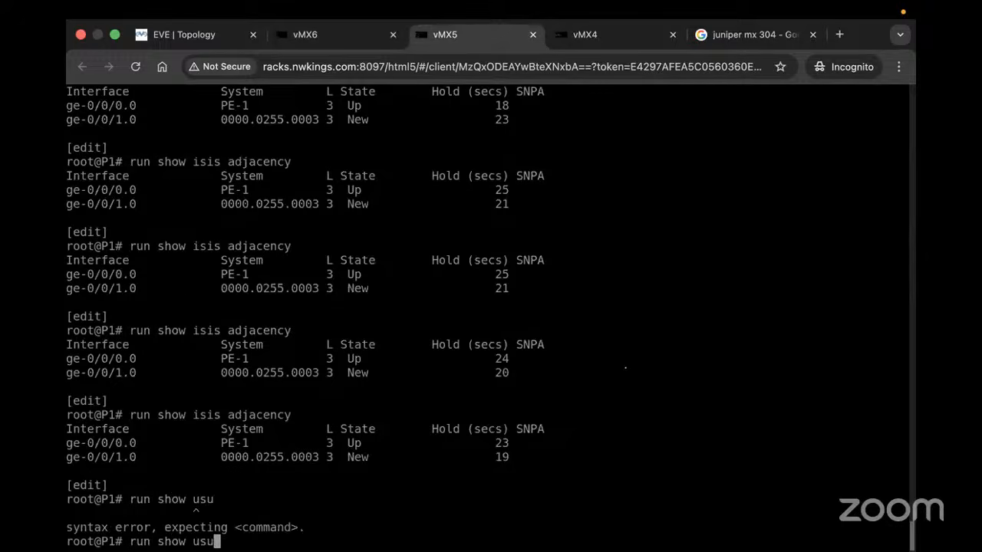
pyautogui.press('BackSpace')
pyautogui.press('BackSpace')
pyautogui.press('BackSpace')
pyautogui.write('isis a')
pyautogui.press('Tab')
pyautogui.press('Return')
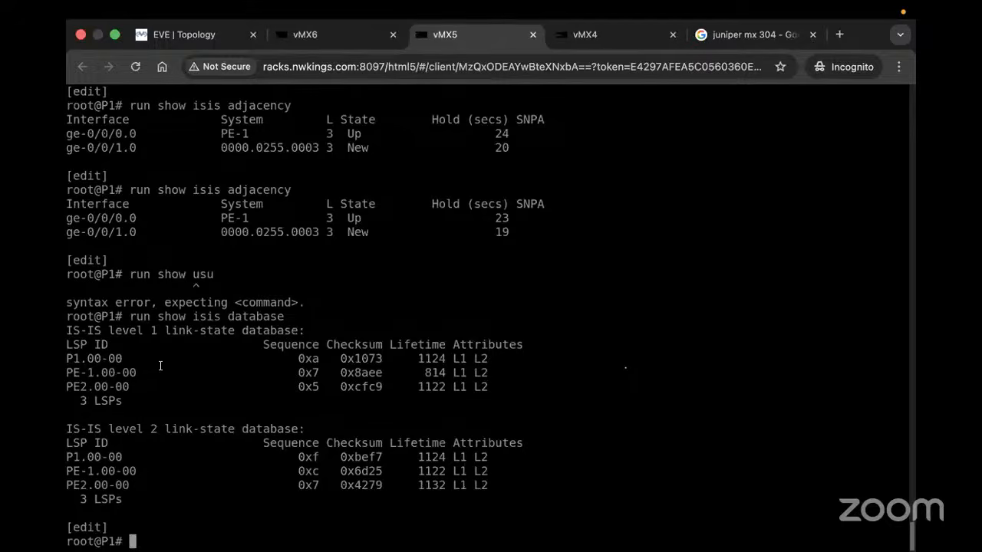
# Highlight the level 1 and level 2 databases, each listing the P1, PE-1 and PE2 LSPs
pyautogui.moveTo(151, 373); pyautogui.dragTo(356, 373)
pyautogui.moveTo(297, 513); pyautogui.dragTo(69, 315)
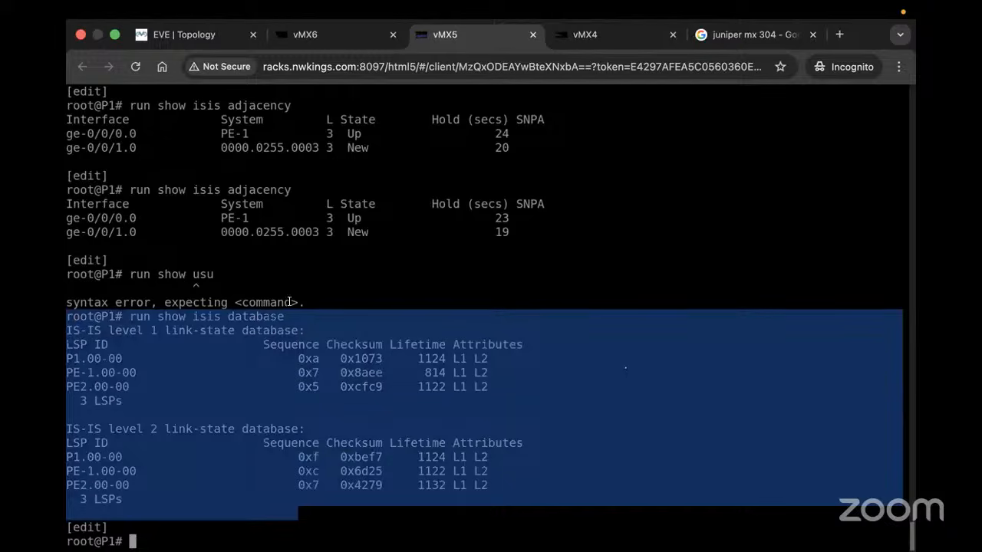
pyautogui.moveTo(318, 304); pyautogui.dragTo(70, 175)
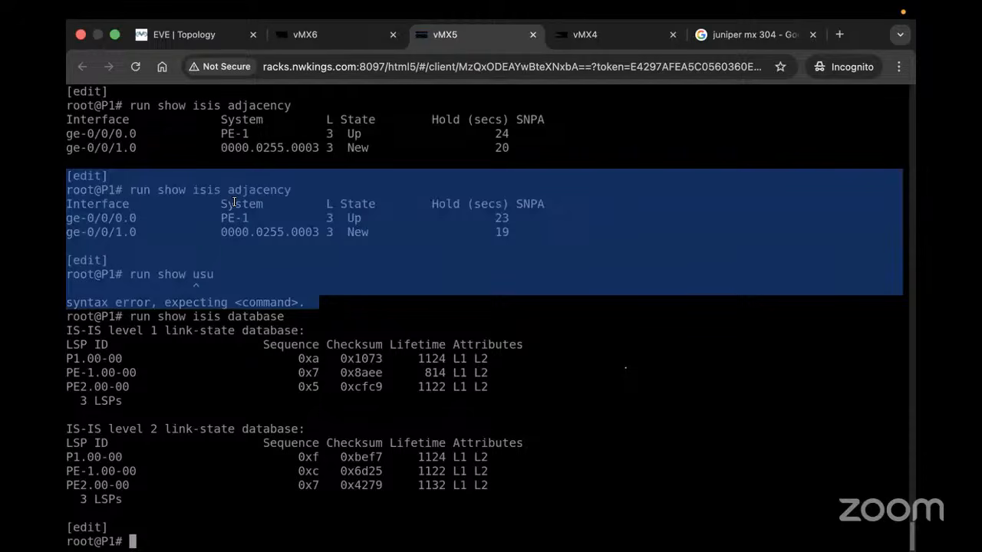
pyautogui.moveTo(499, 375); pyautogui.dragTo(453, 350)
pyautogui.moveTo(498, 485); pyautogui.dragTo(357, 331)
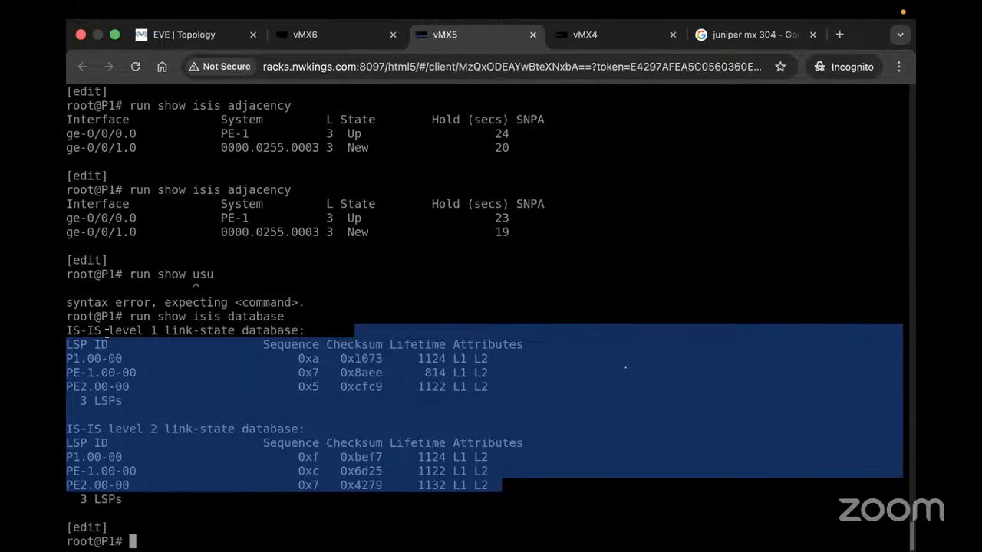
pyautogui.moveTo(106, 331); pyautogui.dragTo(411, 412)
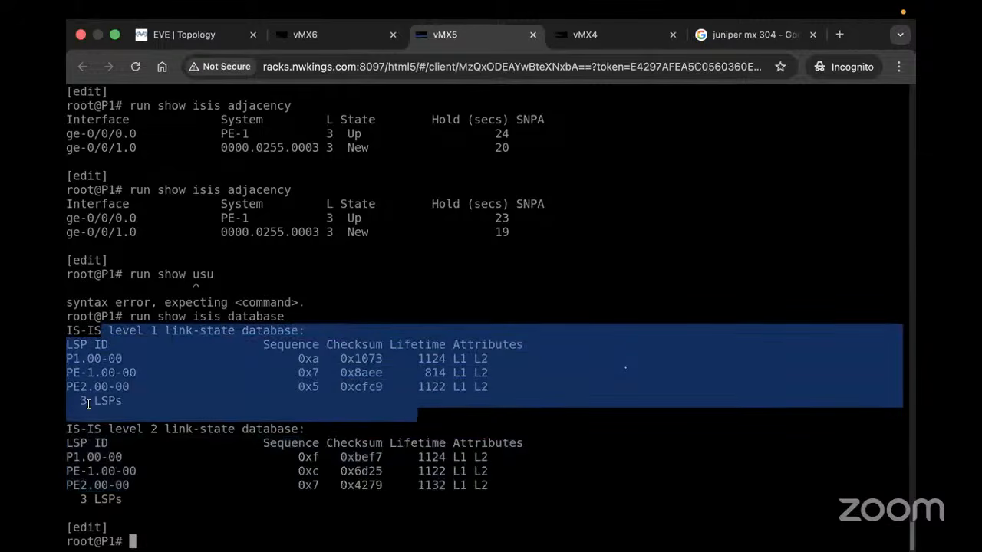
pyautogui.moveTo(87, 428); pyautogui.dragTo(68, 431)
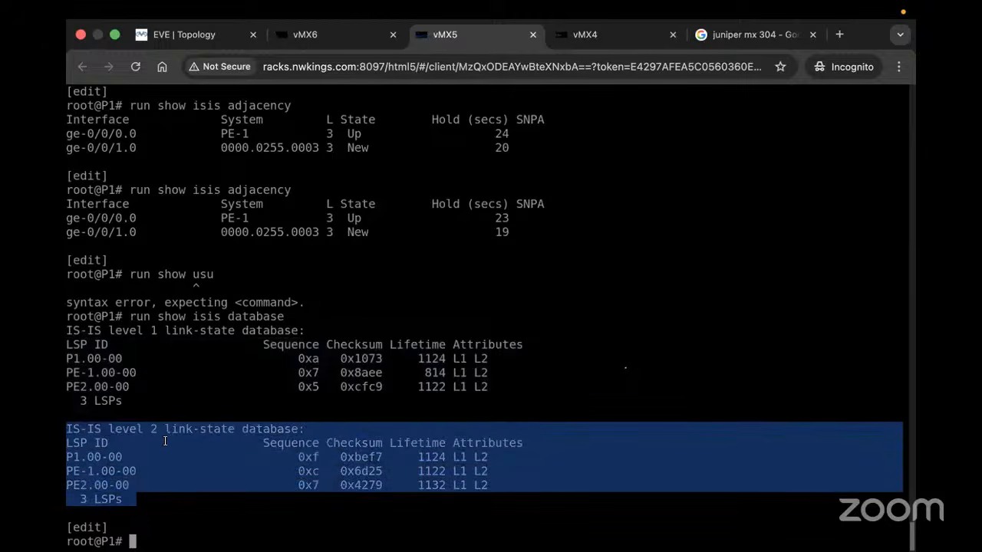
pyautogui.moveTo(123, 405); pyautogui.dragTo(68, 385)
pyautogui.moveTo(127, 489); pyautogui.dragTo(66, 456)
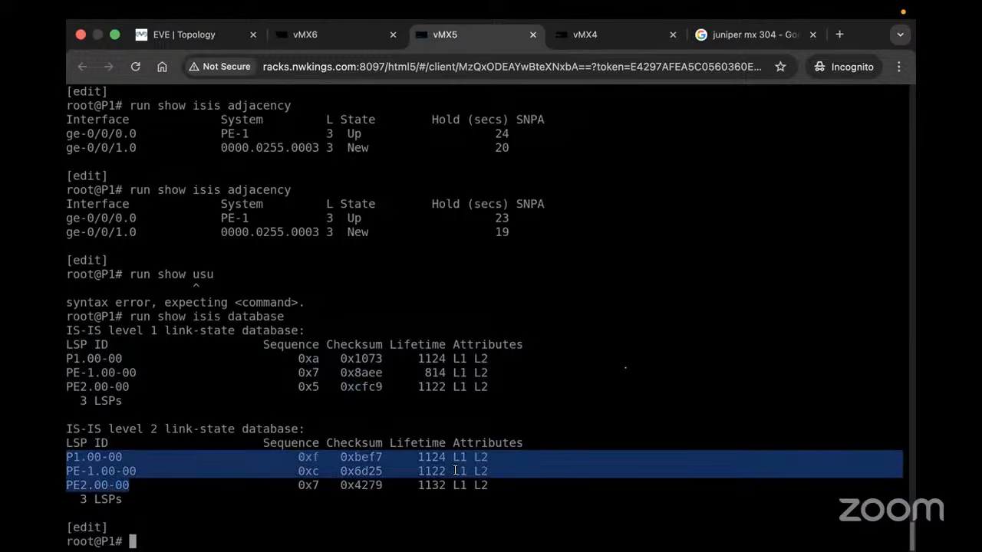
pyautogui.moveTo(501, 500); pyautogui.dragTo(437, 457)
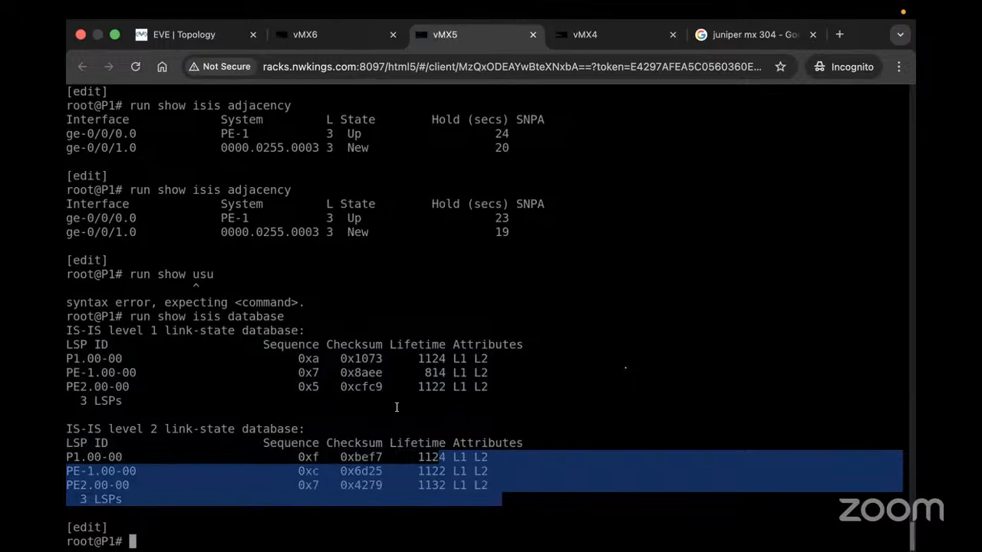
# List PE2's protocol configuration in set format with 'show protocols | display set'
pyautogui.click(307, 35)
pyautogui.press('BackSpace')
pyautogui.press('BackSpace')
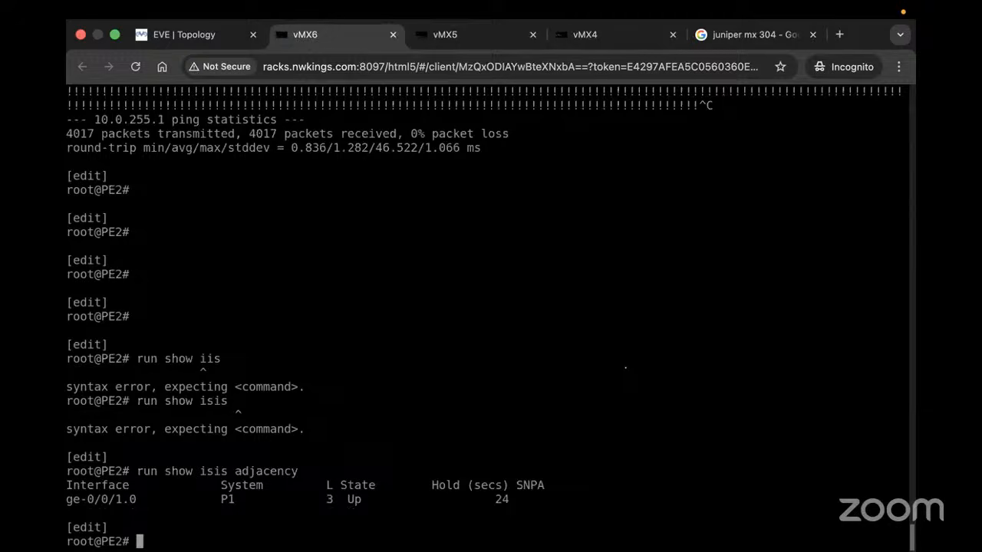
pyautogui.write('show protocols ')
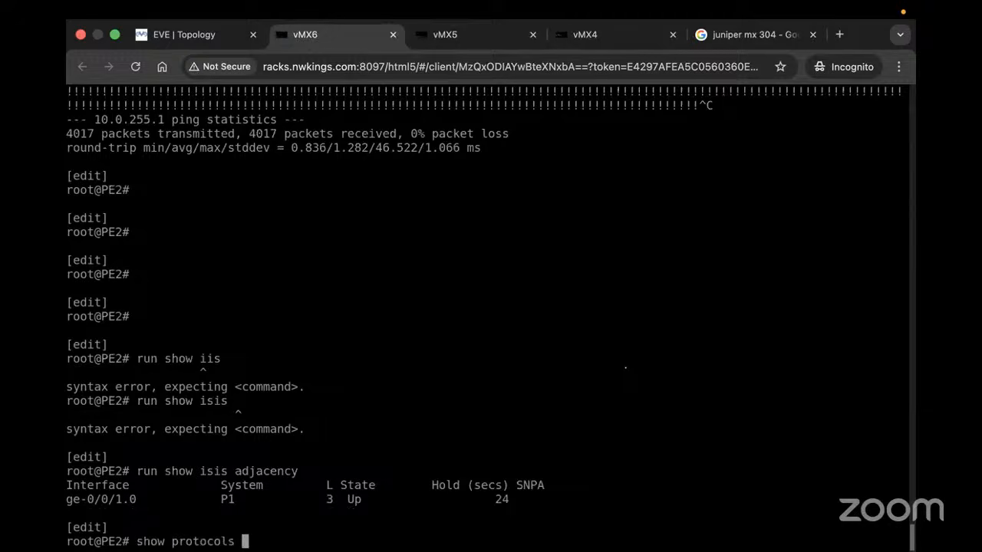
pyautogui.write('| display set')
pyautogui.press('Return')
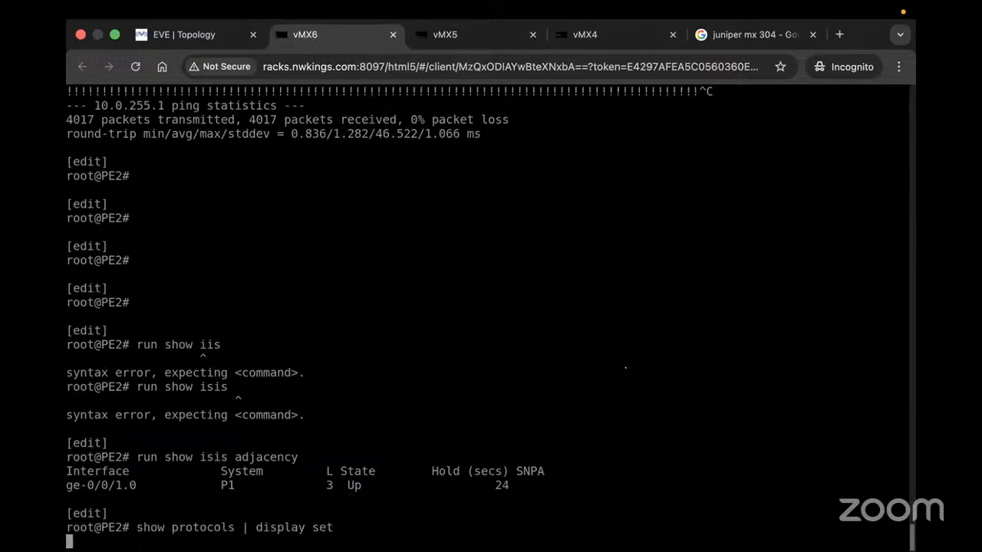
# On PE2, set IS-IS interface ge-0/0/1.0 to level 1 disable
pyautogui.write('set ori')
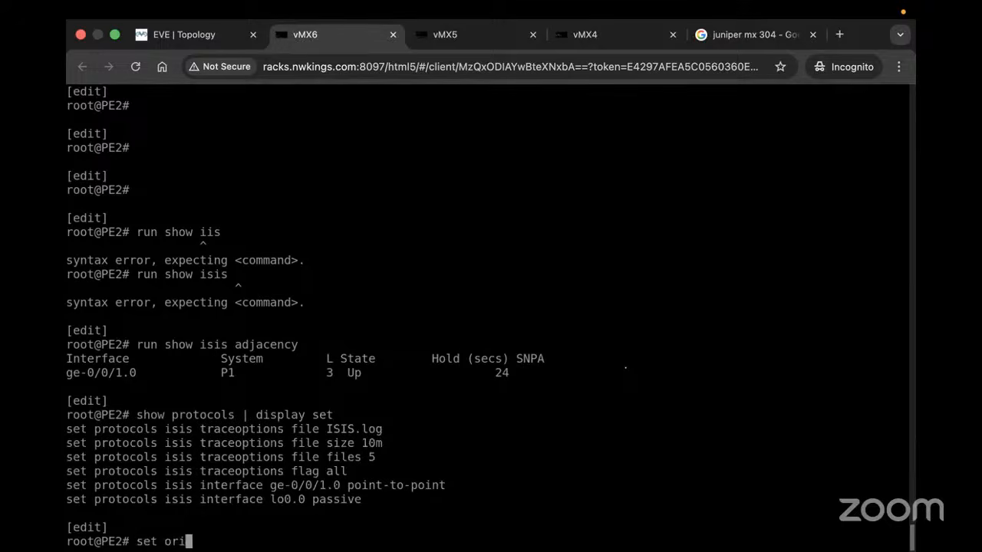
pyautogui.press('Return')
pyautogui.press('BackSpace')
pyautogui.press('BackSpace')
pyautogui.press('BackSpace')
pyautogui.write('protocols ')
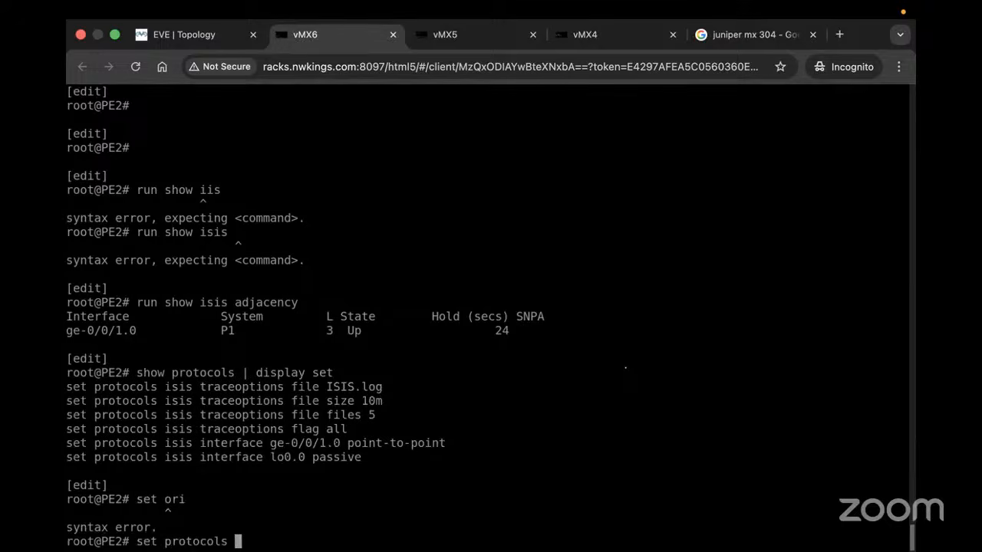
pyautogui.write('isis lo')
pyautogui.press('BackSpace')
pyautogui.press('BackSpace')
pyautogui.press('BackSpace')
pyautogui.press('BackSpace')
pyautogui.press('BackSpace')
pyautogui.press('BackSpace')
pyautogui.press('BackSpace')
pyautogui.write('isis interface ge-0/0/1.0 ')
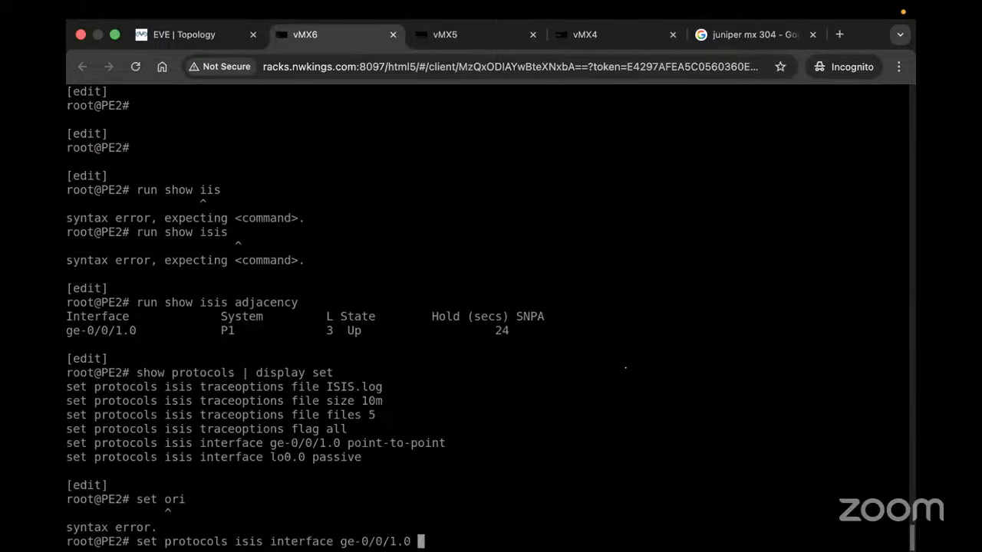
pyautogui.write('l;1')
pyautogui.press('BackSpace')
pyautogui.press('BackSpace')
pyautogui.write('1')
pyautogui.press('Return')
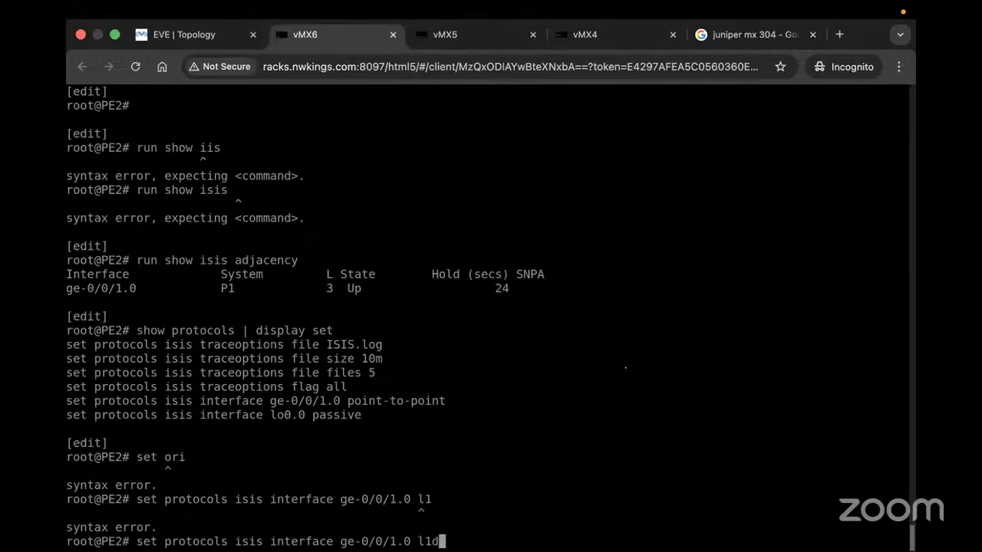
pyautogui.press('BackSpace')
pyautogui.press('BackSpace')
pyautogui.write('level 1 disable')
pyautogui.press('Return')
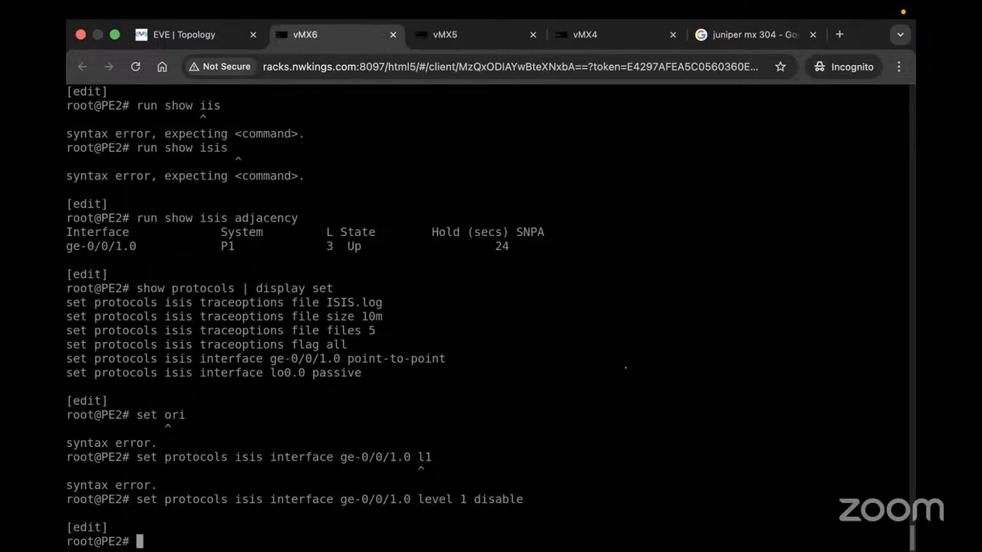
# Review the pending change with 'show | compare' and commit it
pyautogui.write('show | cin')
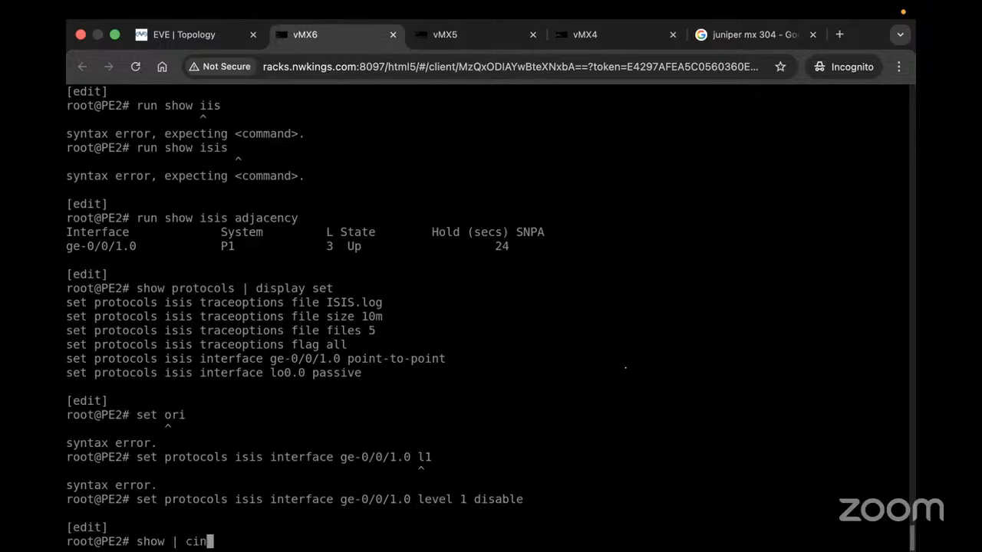
pyautogui.press('Return')
pyautogui.press('Up')
pyautogui.press('Return')
pyautogui.press('Up')
pyautogui.press('BackSpace')
pyautogui.press('BackSpace')
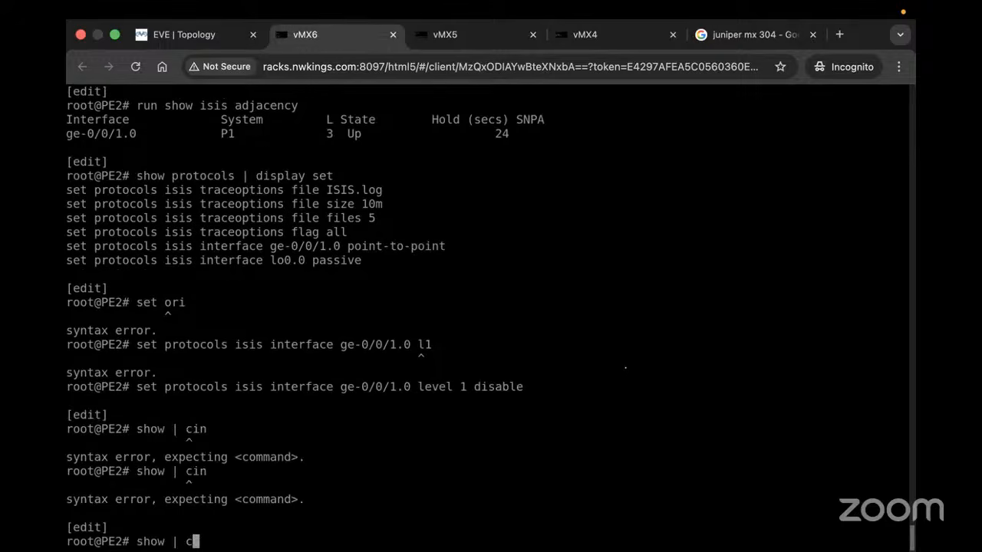
pyautogui.write('omn')
pyautogui.press('Return')
pyautogui.press('Up')
pyautogui.press('Return')
pyautogui.press('Up')
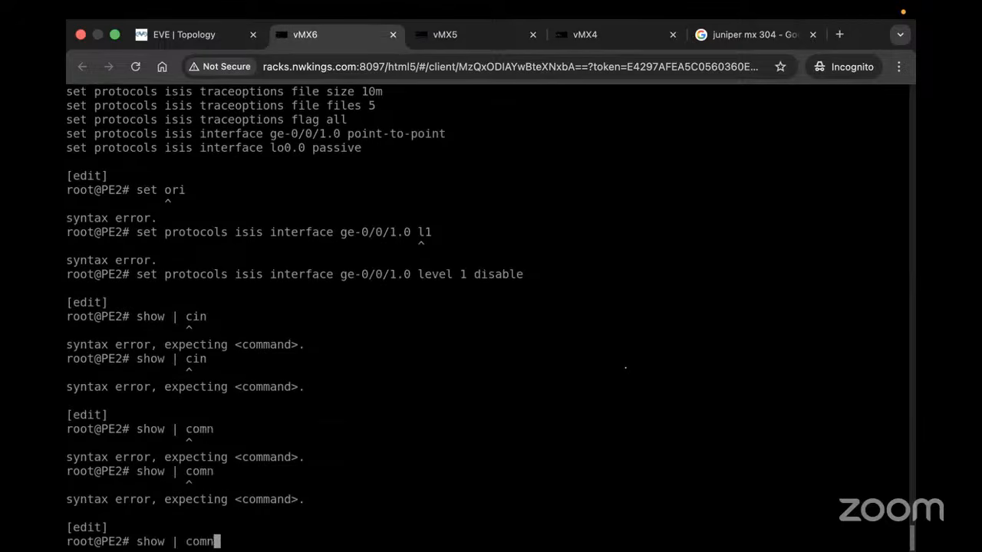
pyautogui.press('BackSpace')
pyautogui.write('pare')
pyautogui.press('Return')
pyautogui.write('commit')
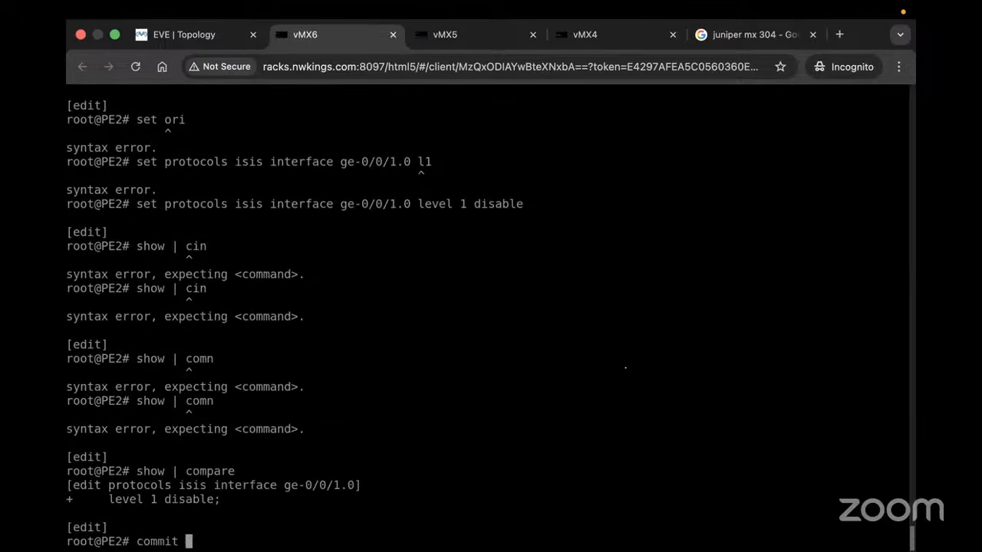
pyautogui.press('Return')
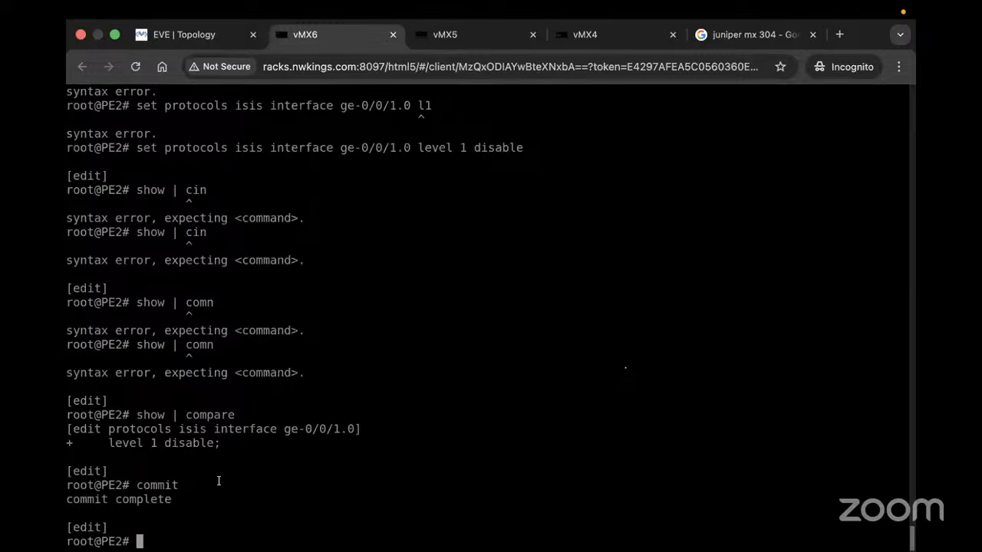
# Run 'show isis adjacency' on PE2 and confirm P1 is now Level 2 only
pyautogui.write('run show isis ')
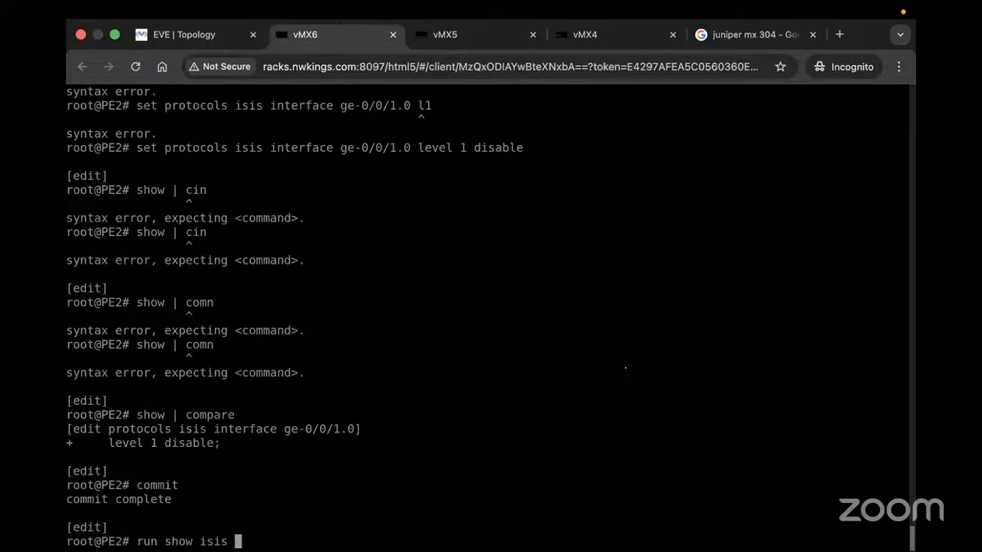
pyautogui.write('adjacency')
pyautogui.press('Return')
pyautogui.press('Return')
pyautogui.press('Return')
pyautogui.press('Up')
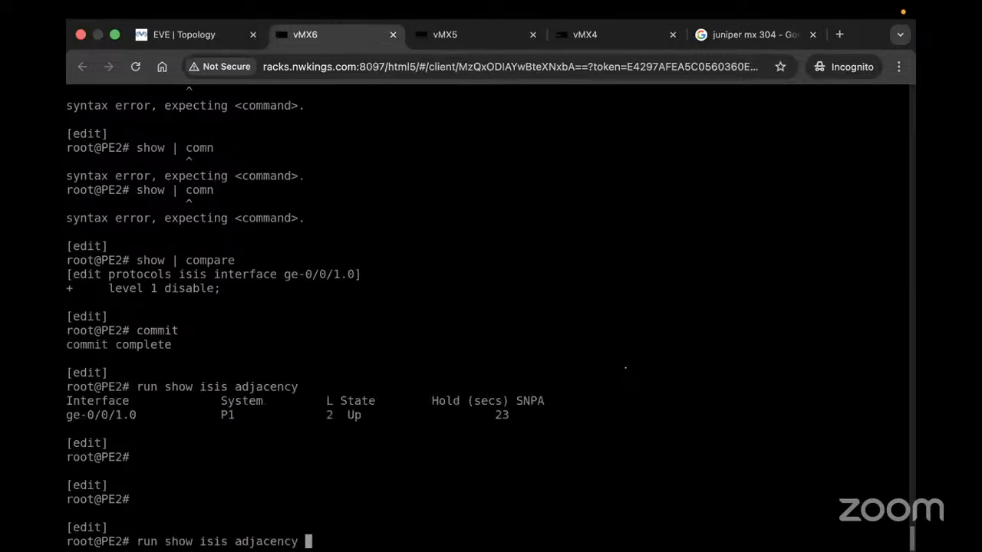
pyautogui.press('Return')
pyautogui.press('Up')
pyautogui.press('Return')
pyautogui.press('Up')
pyautogui.press('Return')
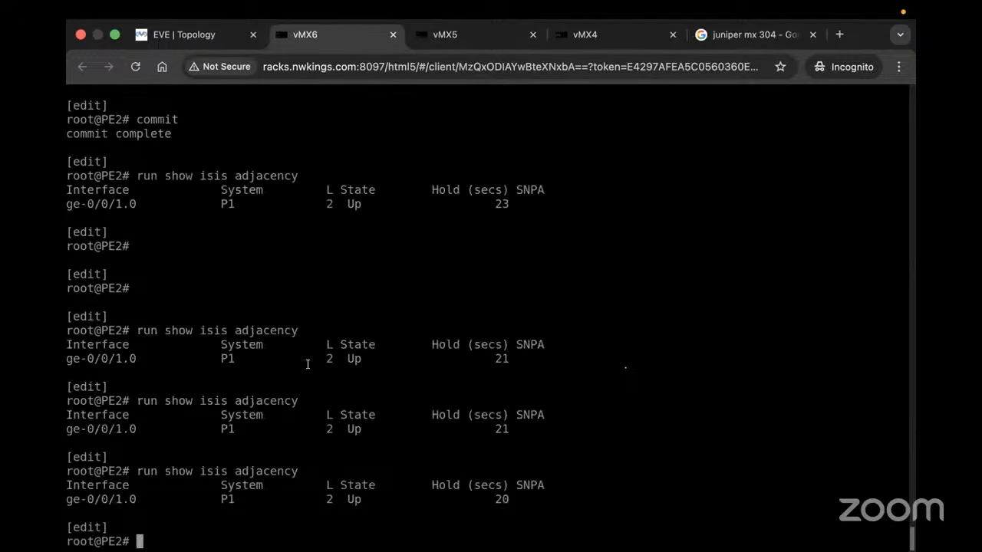
pyautogui.doubleClick(227, 204)
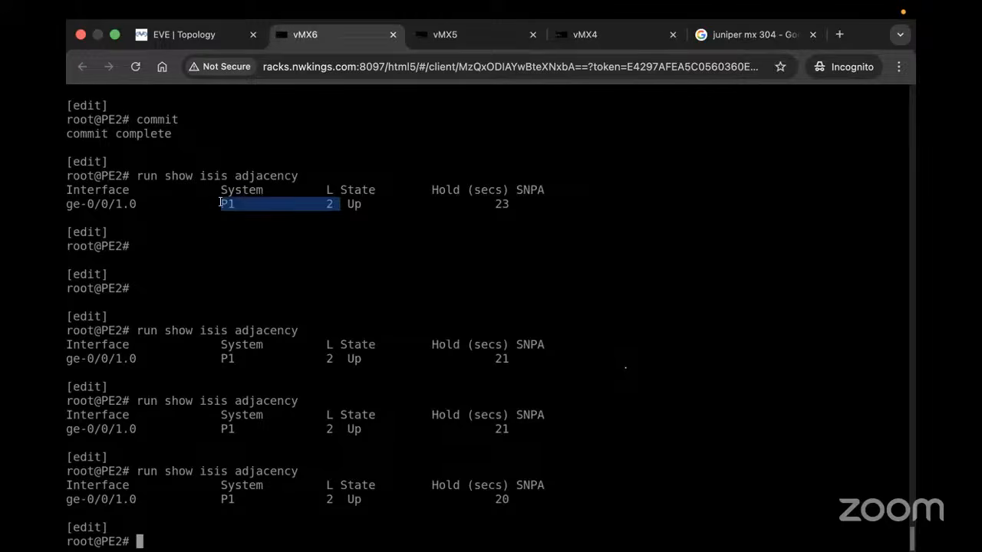
# List P1's protocol configuration in set format with 'show protocols | display set'
pyautogui.click(490, 36)
pyautogui.press('Return')
pyautogui.press('Return')
pyautogui.press('Return')
pyautogui.write('show }')
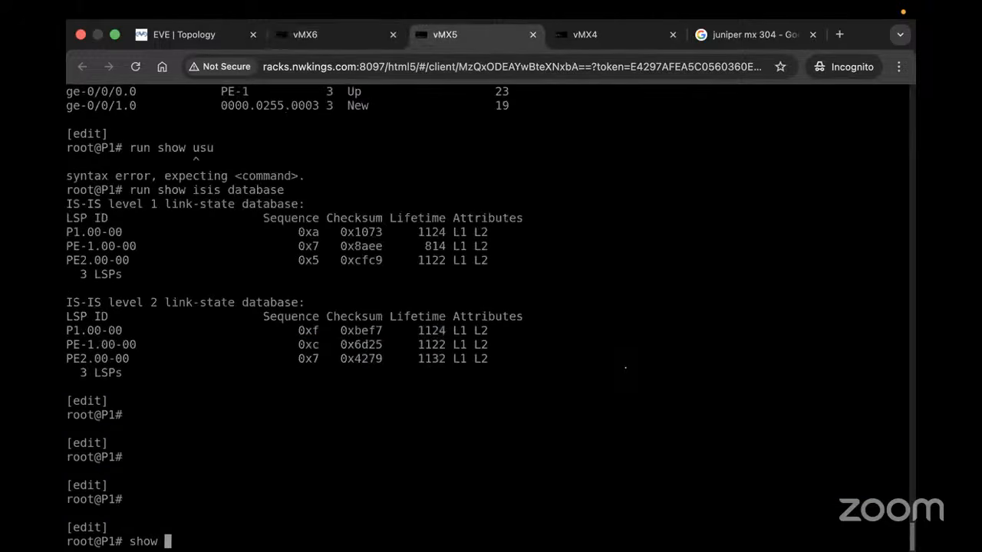
pyautogui.press('Return')
pyautogui.press('Left')
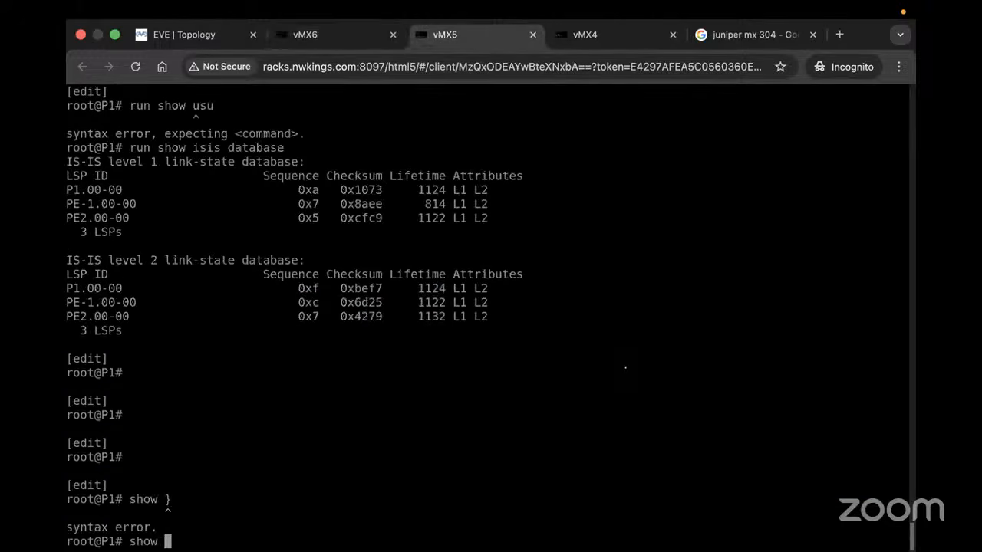
pyautogui.write('protocols')
pyautogui.press('Return')
pyautogui.press('BackSpace')
pyautogui.press('BackSpace')
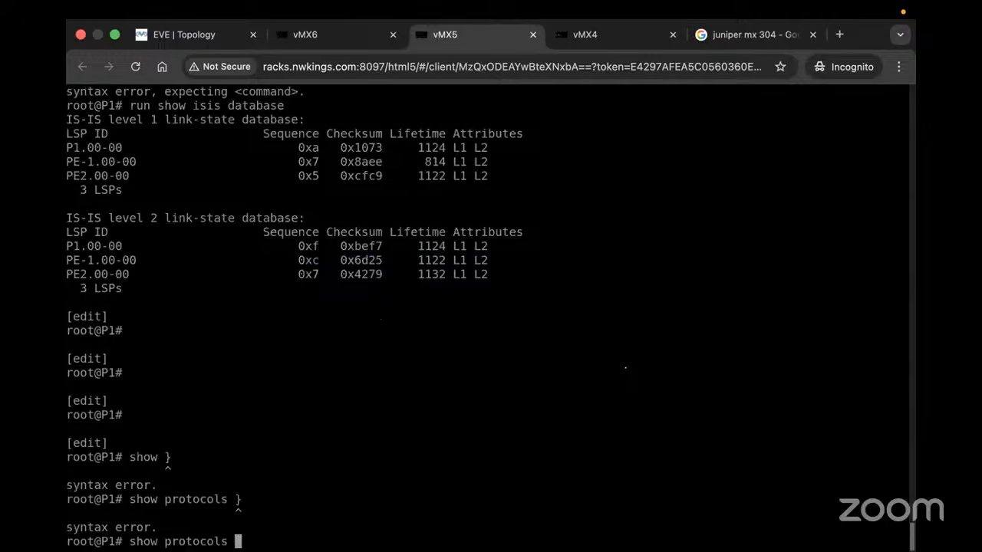
pyautogui.write('| display set')
pyautogui.press('Return')
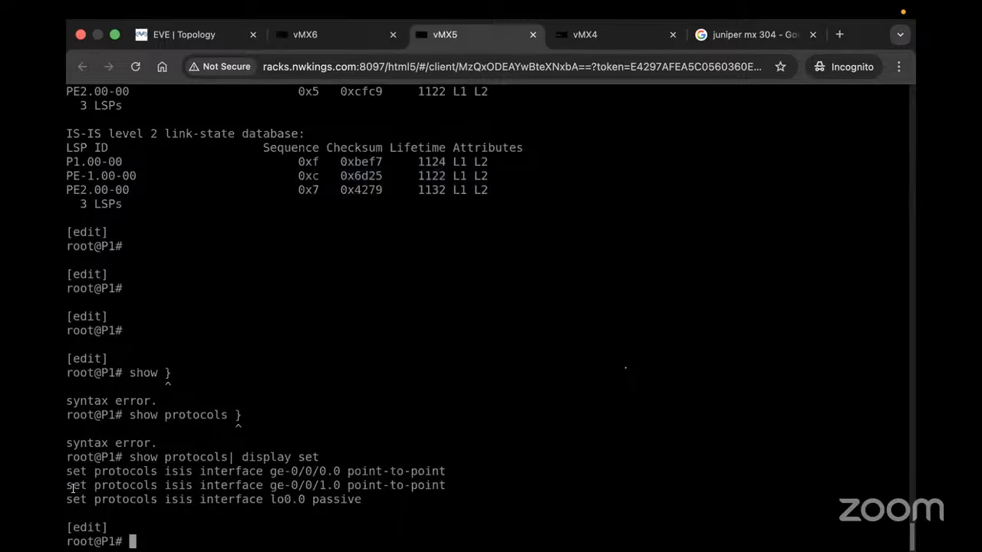
# Reuse the ge-0/0/1.0 IS-IS line to set level 1 disable on P1 and commit
pyautogui.moveTo(67, 485); pyautogui.dragTo(337, 486)
pyautogui.rightClick(337, 487)
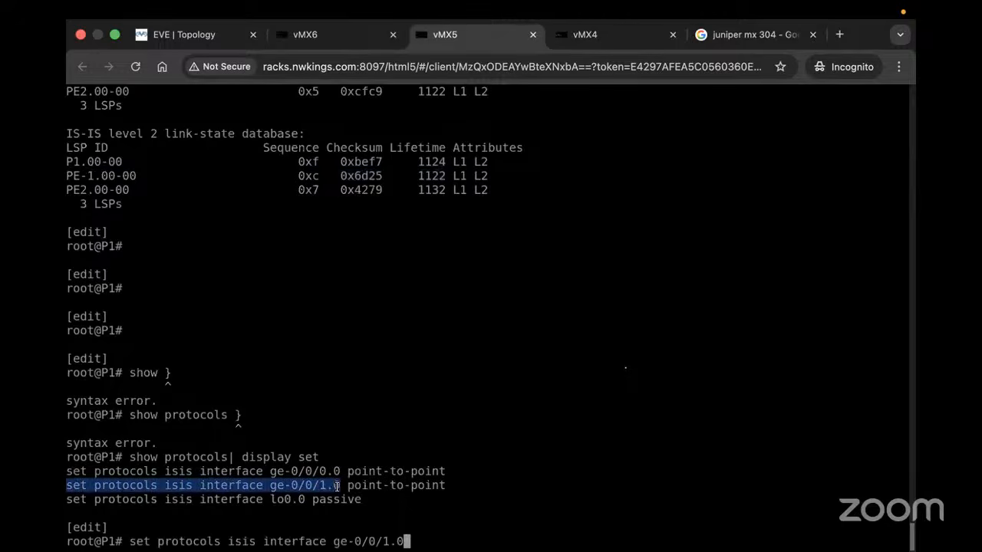
pyautogui.write('level 1 disable')
pyautogui.press('Return')
pyautogui.write('commit')
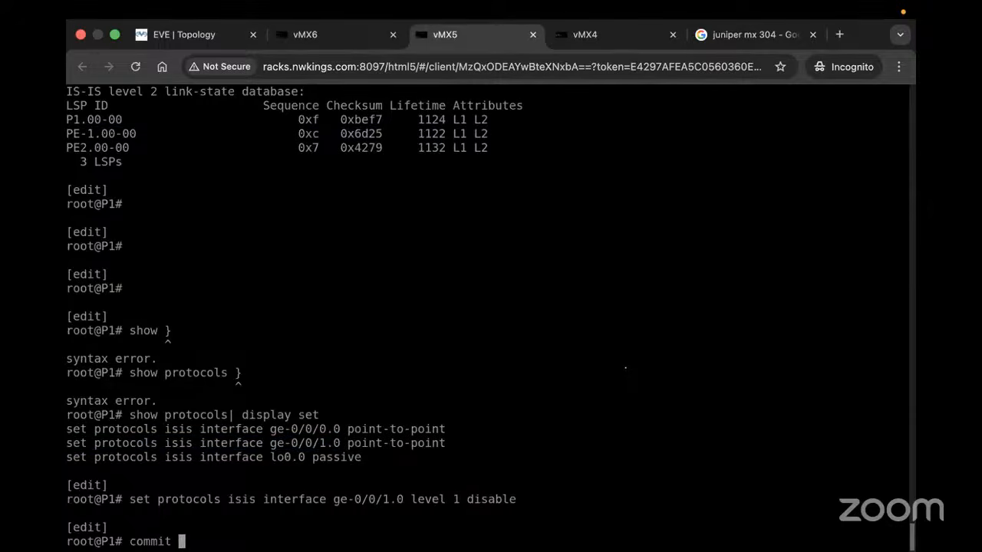
pyautogui.press('Return')
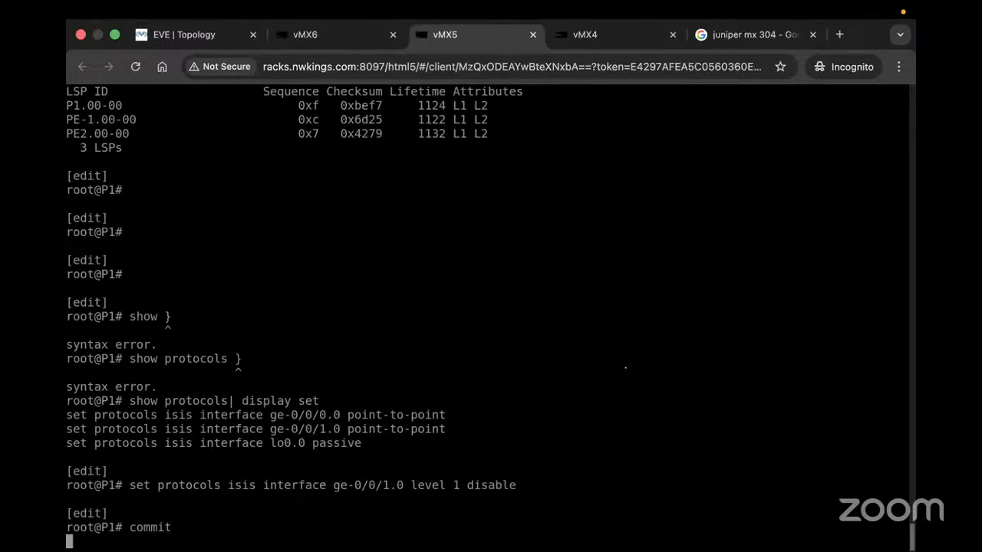
# Try a 'level 1 2' variant of the ge-0/0/1.0 command, which is rejected
pyautogui.write('run')
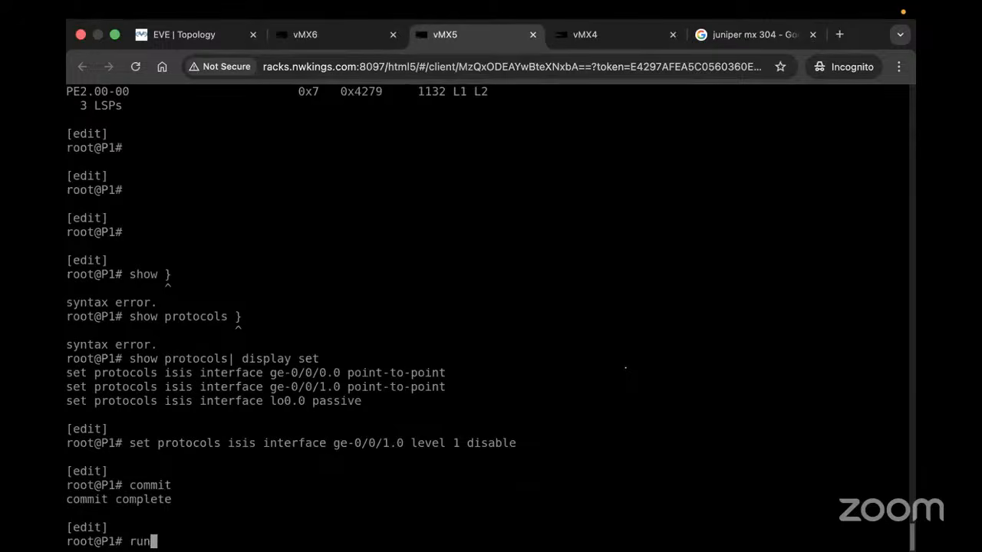
pyautogui.press('Up')
pyautogui.press('Up')
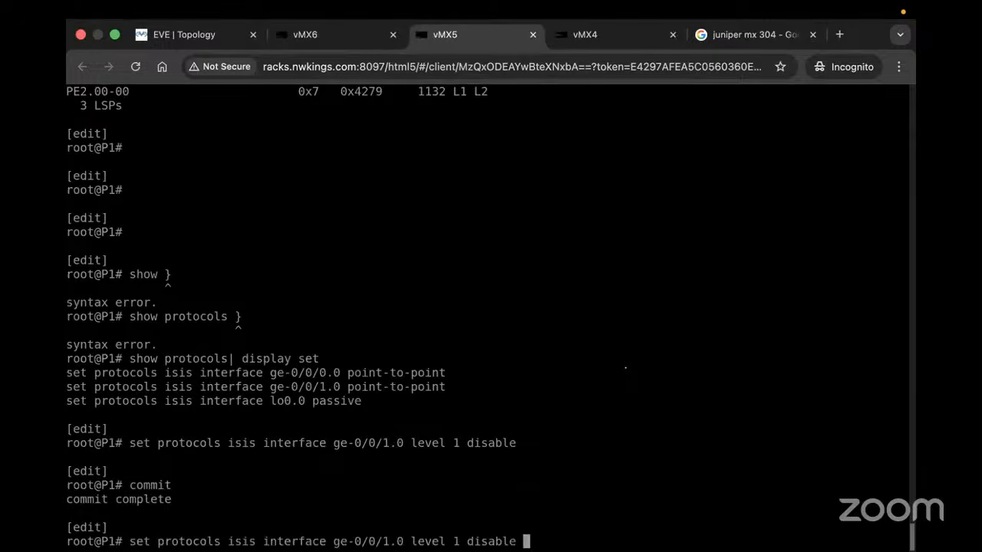
pyautogui.press('BackSpace')
pyautogui.press('BackSpace')
pyautogui.press('BackSpace')
pyautogui.press('BackSpace')
pyautogui.press('BackSpace')
pyautogui.press('BackSpace')
pyautogui.press('BackSpace')
pyautogui.press('BackSpace')
pyautogui.press('BackSpace')
pyautogui.press('BackSpace')
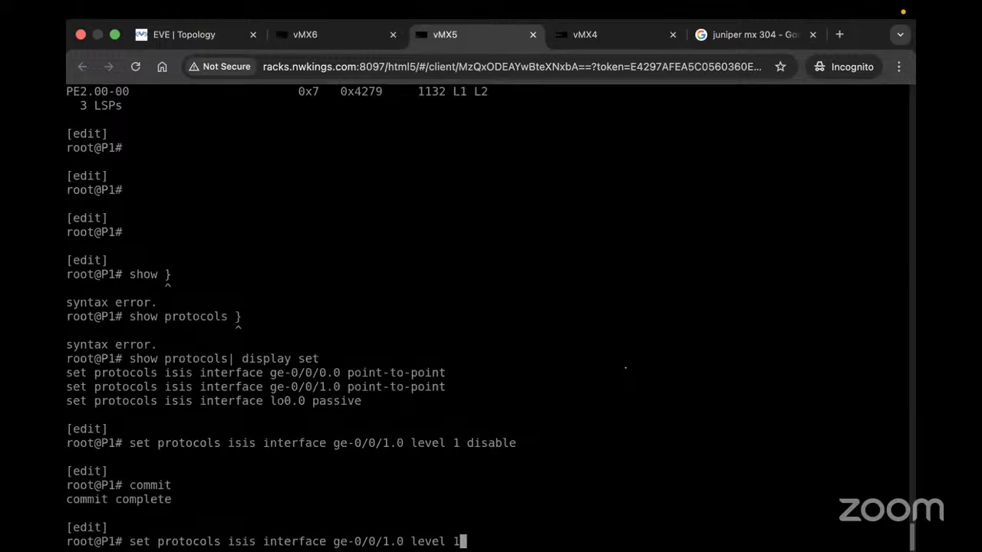
pyautogui.write('>')
pyautogui.press('BackSpace')
pyautogui.write('?')
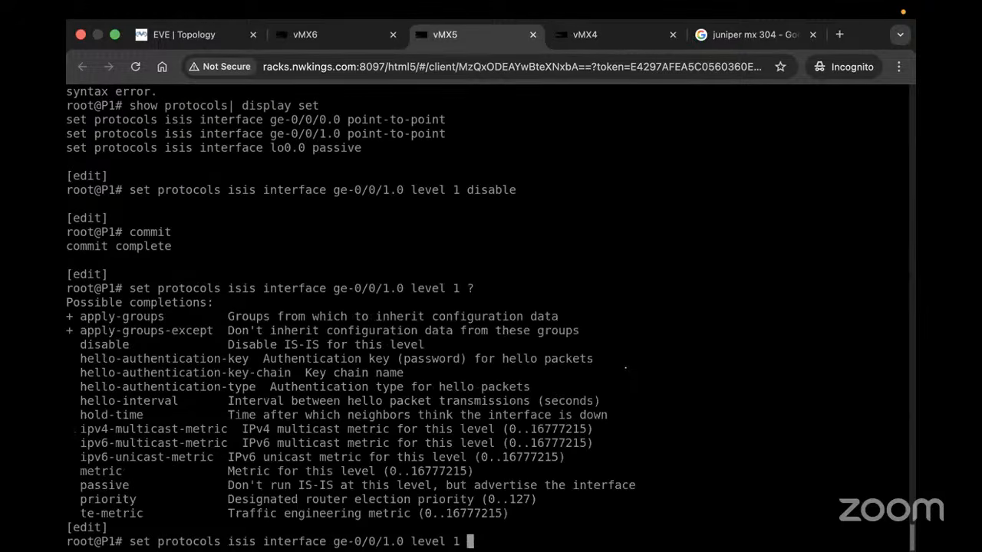
pyautogui.write('2')
pyautogui.press('Return')
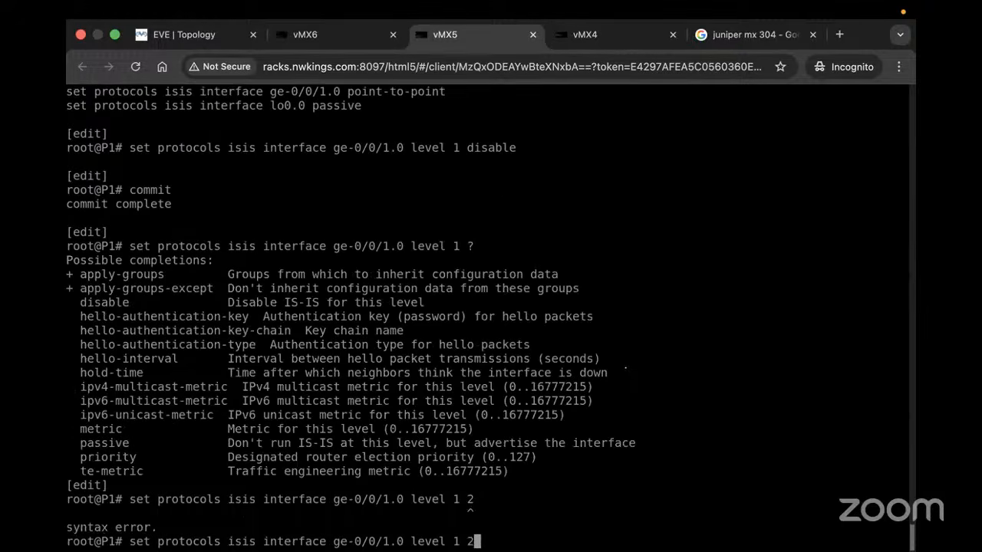
pyautogui.press('BackSpace')
pyautogui.press('BackSpace')
pyautogui.press('BackSpace')
pyautogui.press('BackSpace')
pyautogui.press('BackSpace')
pyautogui.press('BackSpace')
pyautogui.press('BackSpace')
pyautogui.press('BackSpace')
pyautogui.press('BackSpace')
# Run 'show isis adjacency' on P1 and mark PE2's Level 2 value
pyautogui.press('Up')
pyautogui.press('Up')
pyautogui.press('Up')
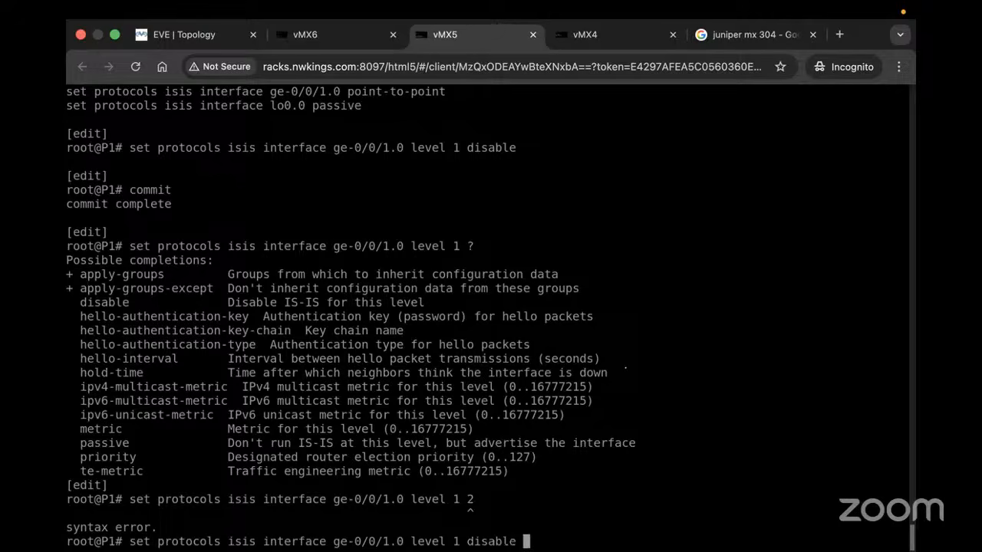
pyautogui.hotkey('ctrl', 'u')
pyautogui.write('run')
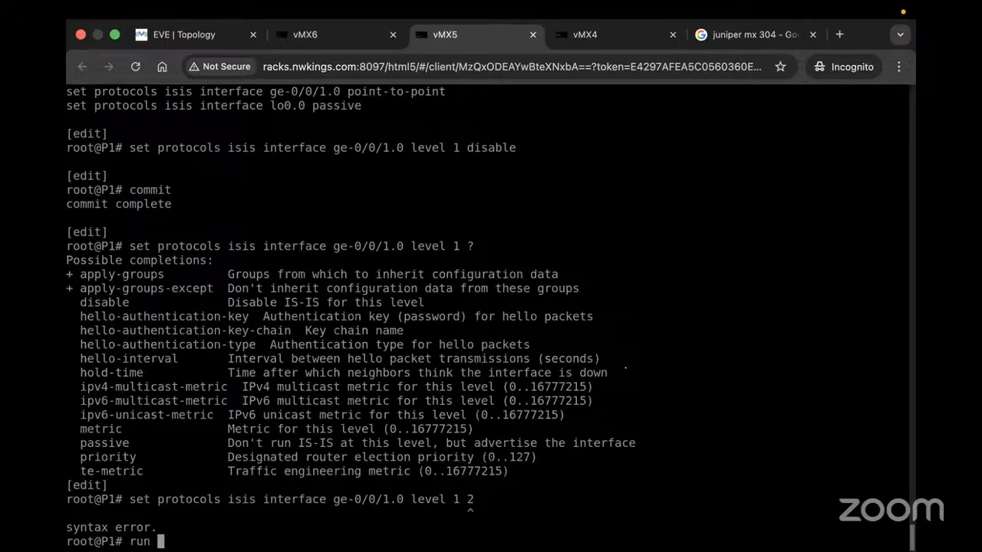
pyautogui.write(' show isis ad')
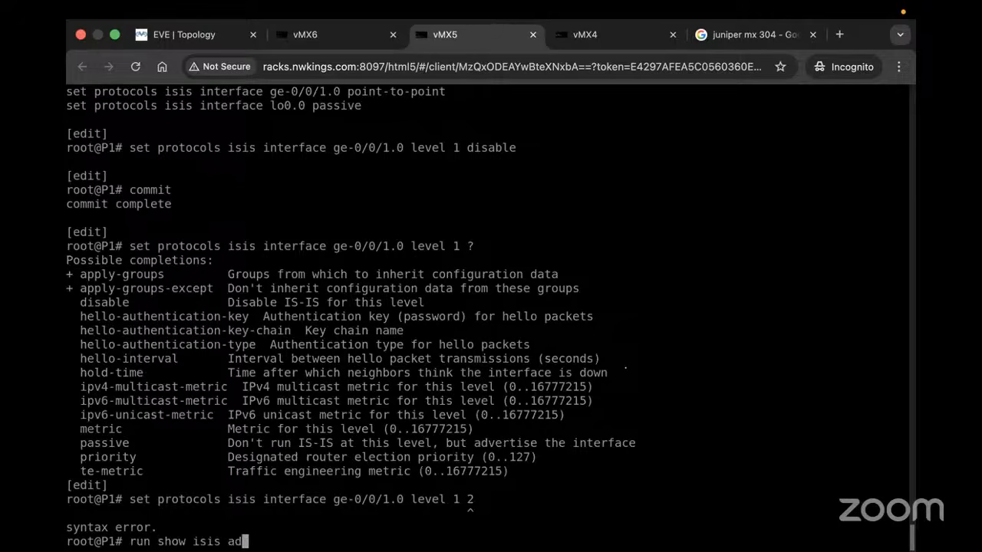
pyautogui.press('Return')
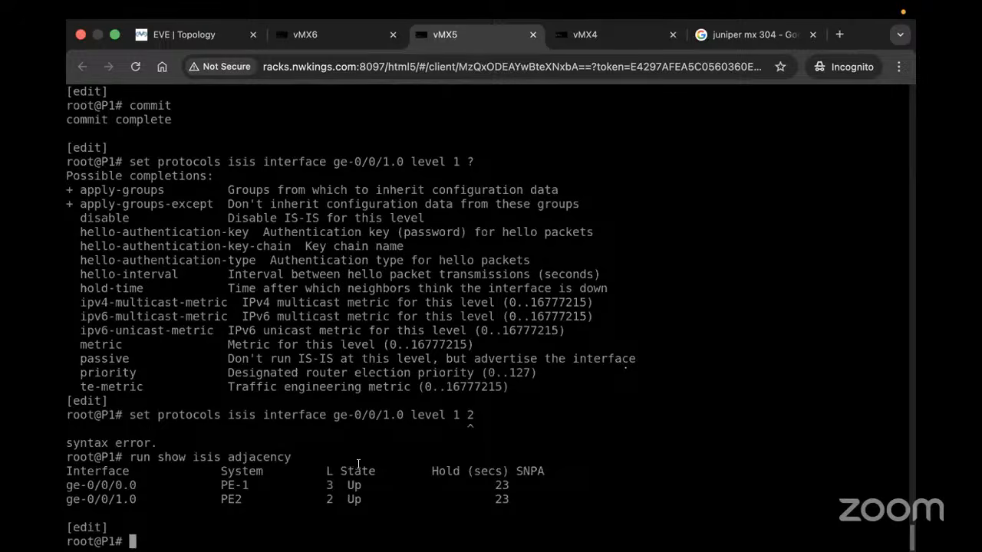
pyautogui.moveTo(340, 502); pyautogui.dragTo(258, 499)
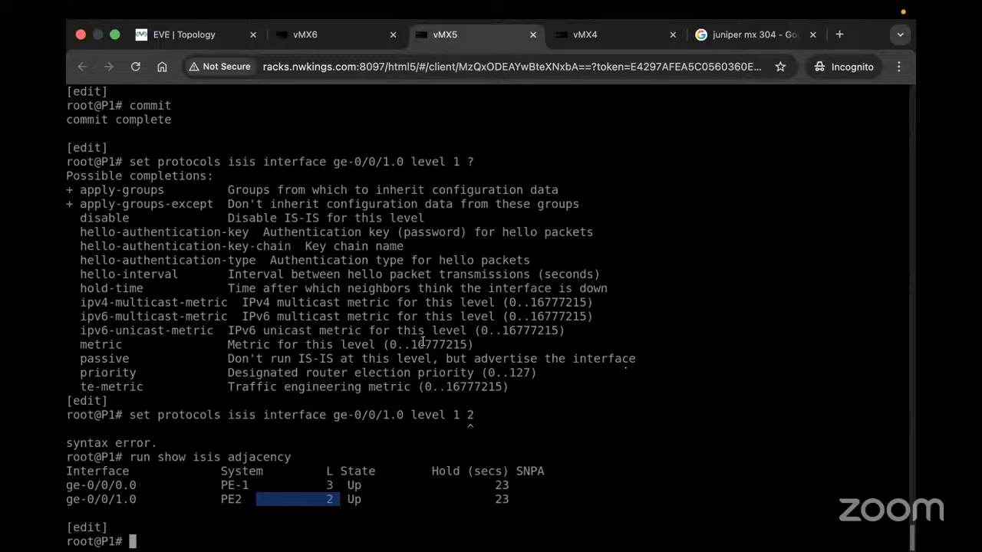
# Add a new Juniper vMX node to the lab from the topology view
pyautogui.click(198, 33)
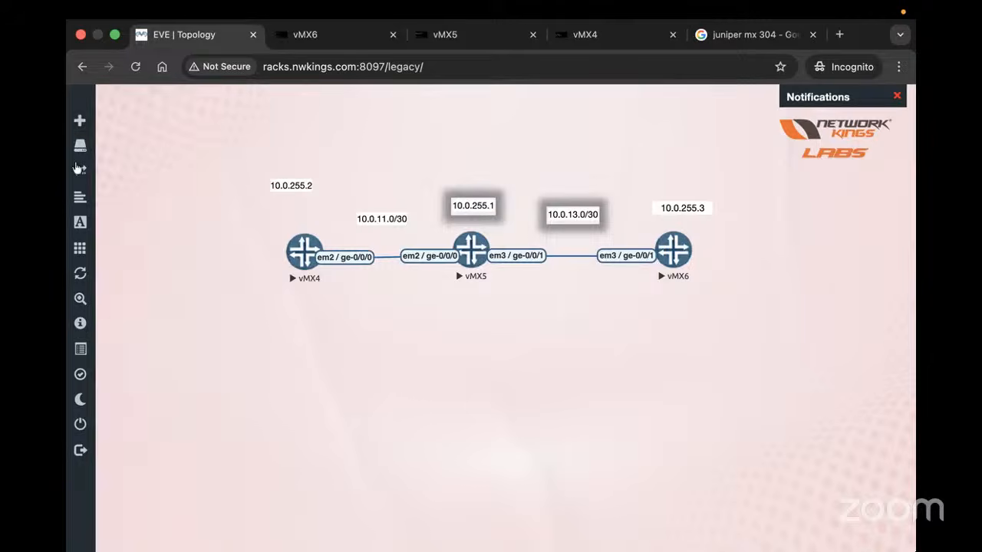
pyautogui.moveTo(69, 127)
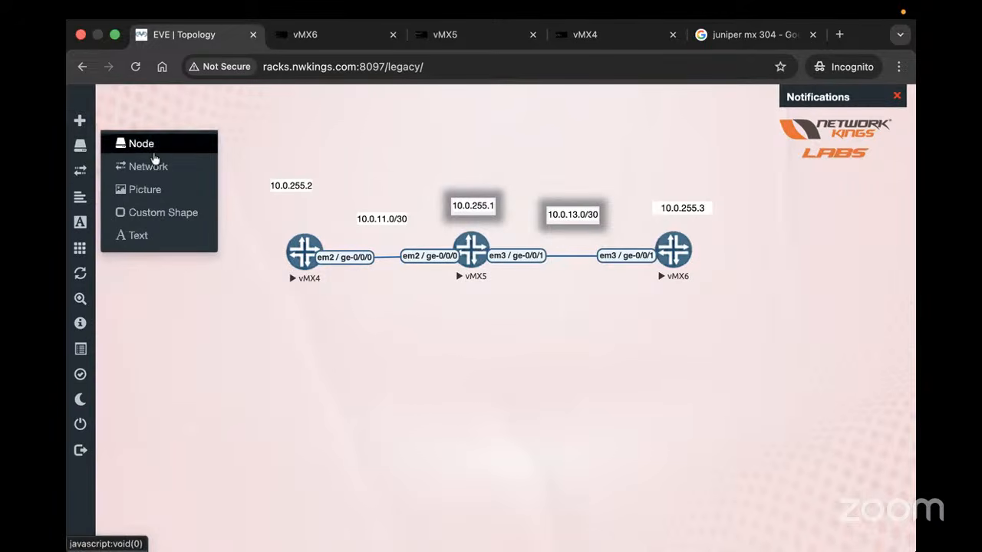
pyautogui.click(152, 150)
pyautogui.write('vmx')
pyautogui.press('Return')
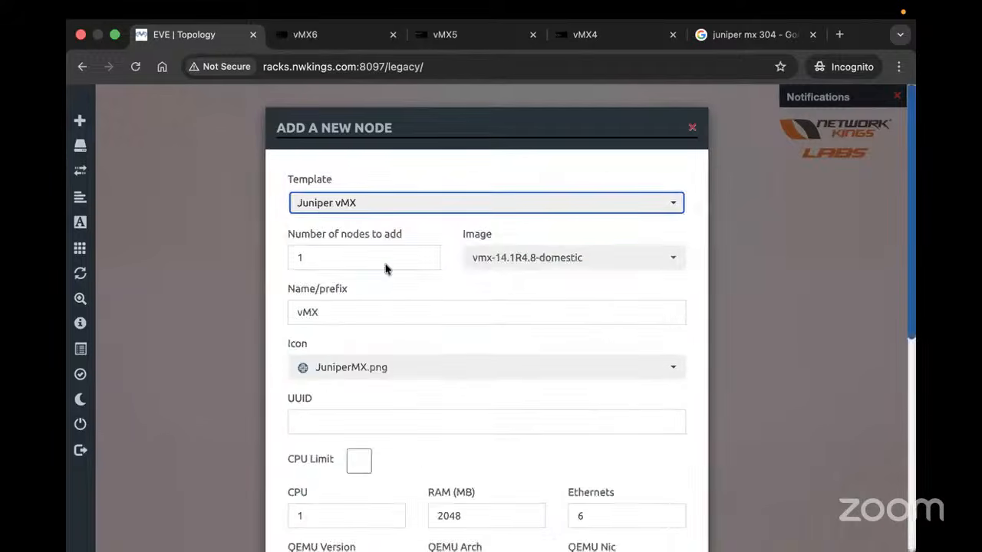
pyautogui.scroll(-5, 423, 449)
pyautogui.click(411, 504)
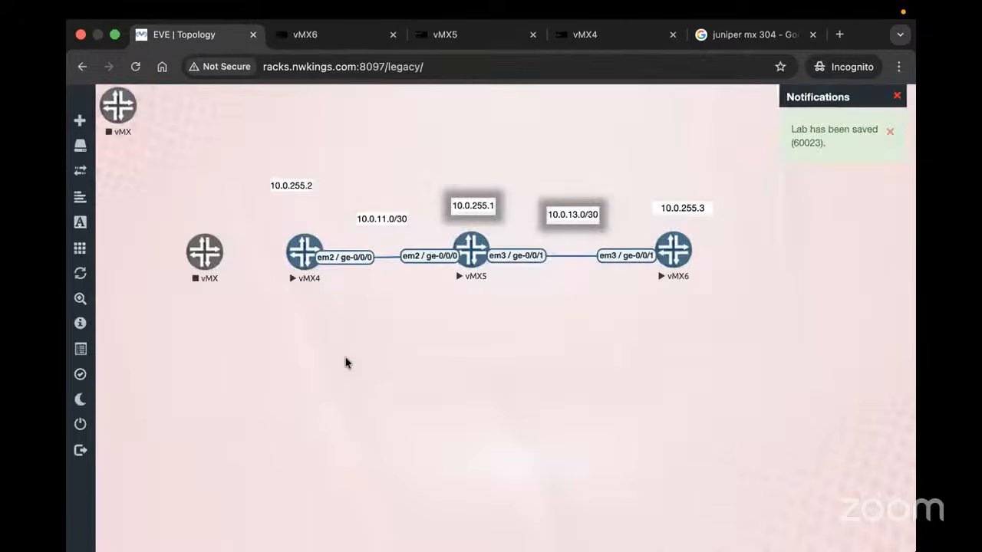
# Move the new vMX node below vMX5, draw a link toward vMX6, and return to vMX5
pyautogui.moveTo(209, 248); pyautogui.dragTo(550, 425)
pyautogui.moveTo(73, 162)
pyautogui.moveTo(204, 258); pyautogui.dragTo(450, 428)
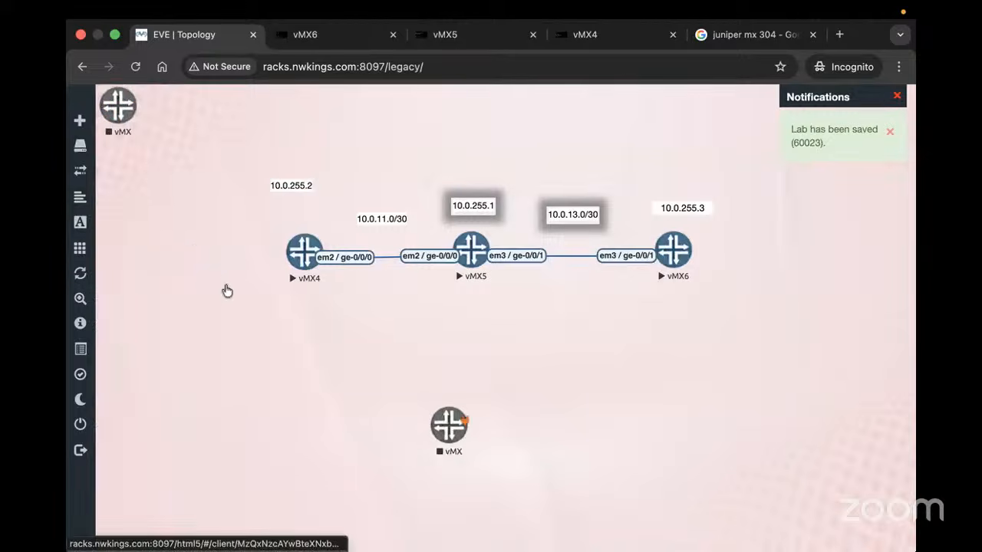
pyautogui.moveTo(450, 428); pyautogui.dragTo(535, 435)
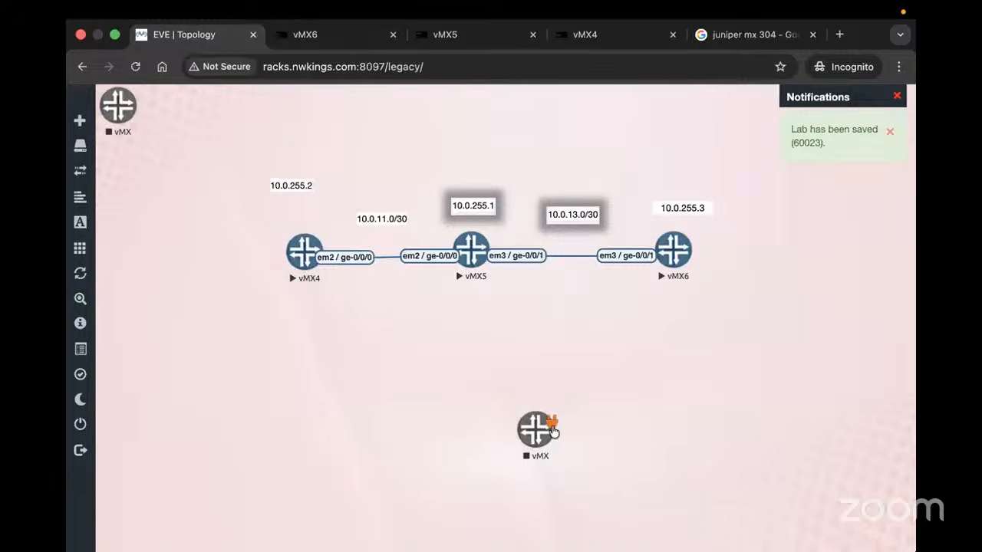
pyautogui.moveTo(544, 429); pyautogui.dragTo(674, 260)
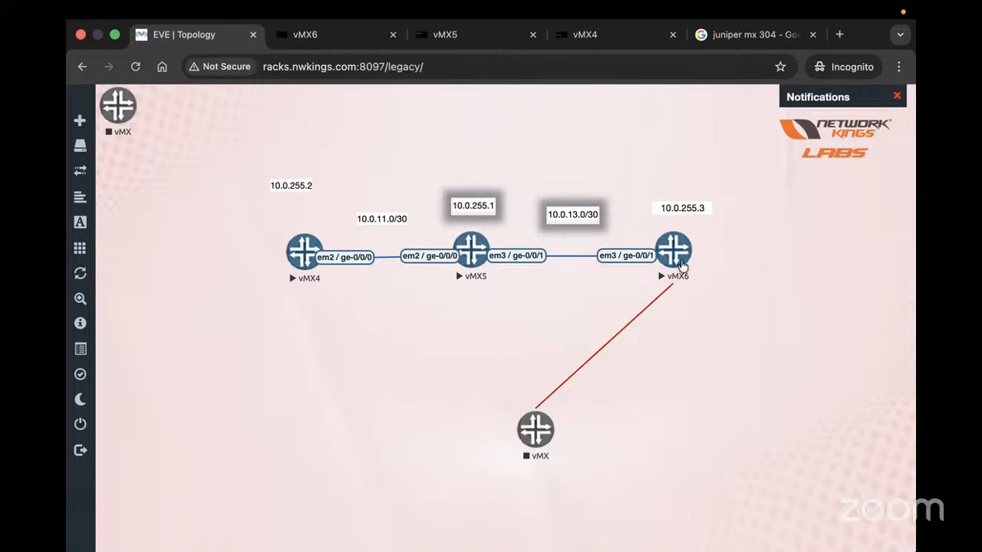
pyautogui.click(470, 249)
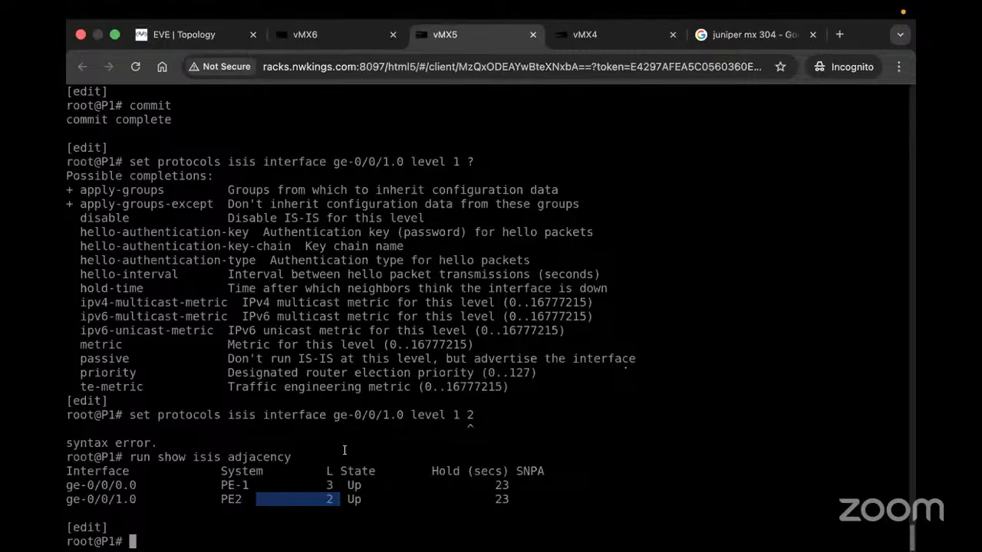
# Show P1's IS-IS adjacencies and then its IS-IS link-state databases
pyautogui.write('run show isis adjacency')
pyautogui.press('Return')
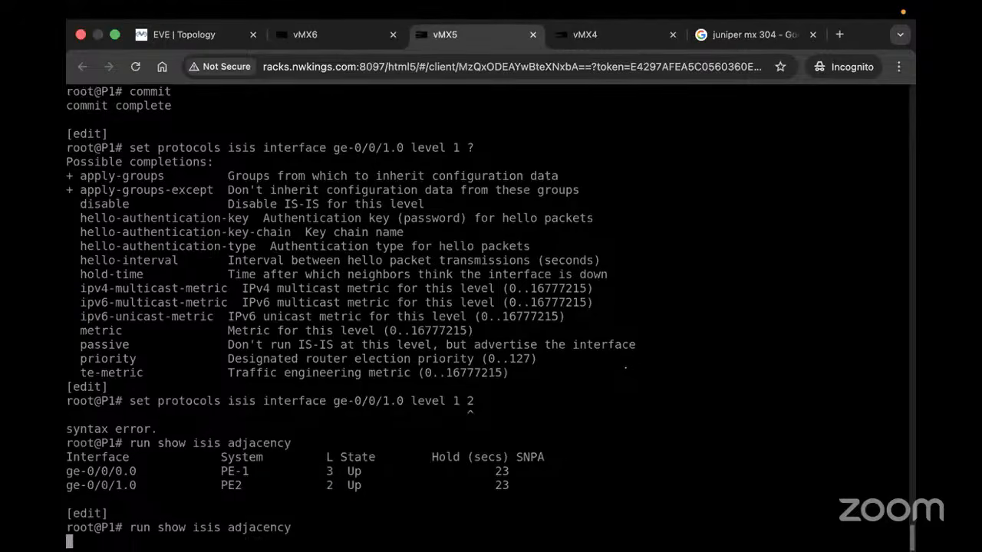
pyautogui.press('Up')
pyautogui.press('BackSpace')
pyautogui.press('BackSpace')
pyautogui.press('BackSpace')
pyautogui.press('BackSpace')
pyautogui.press('BackSpace')
pyautogui.press('BackSpace')
pyautogui.press('BackSpace')
pyautogui.press('BackSpace')
pyautogui.press('BackSpace')
pyautogui.press('BackSpace')
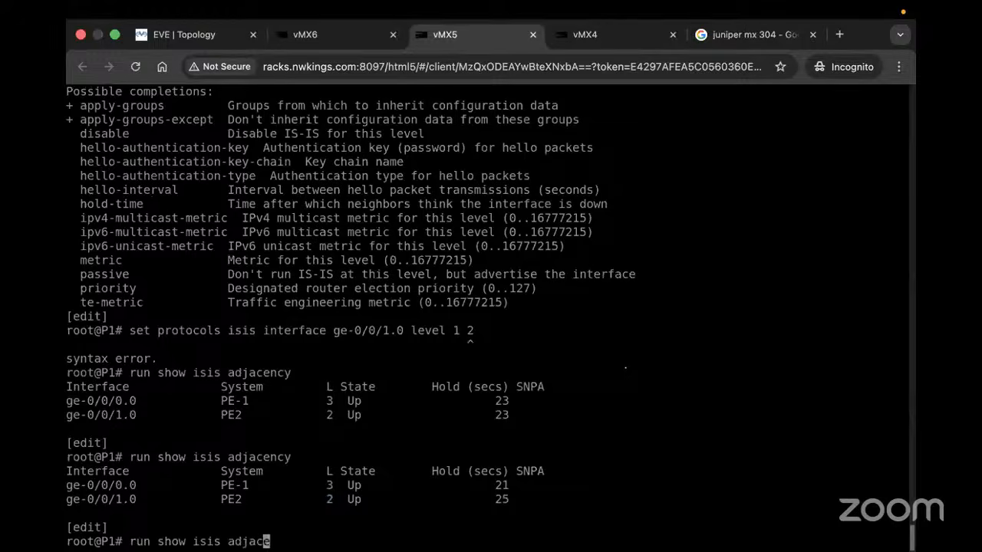
pyautogui.write('database')
pyautogui.press('Return')
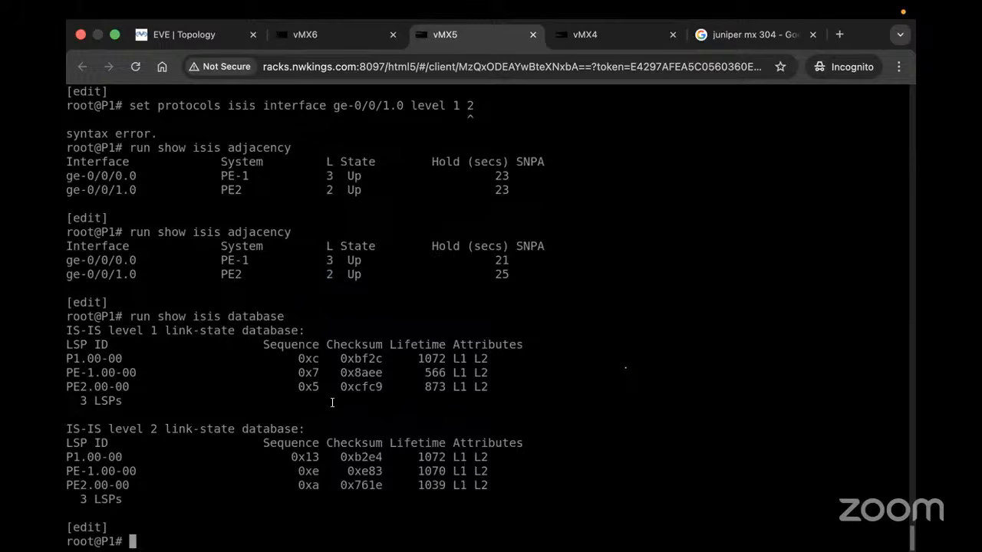
# Display P1's full IS-IS SPF log with 'run show isis spf log'
pyautogui.write('run show isis spf ')
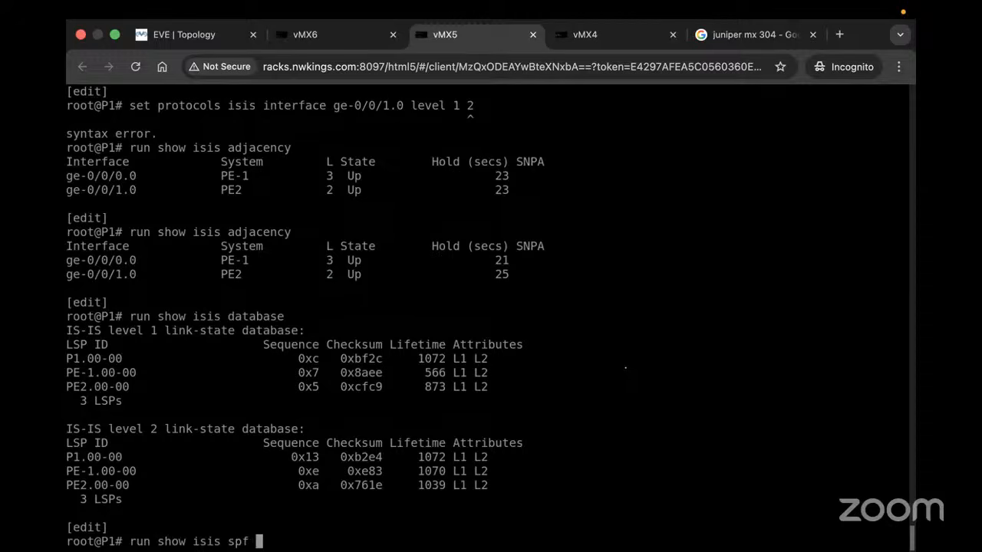
pyautogui.write('log')
pyautogui.press('Return')
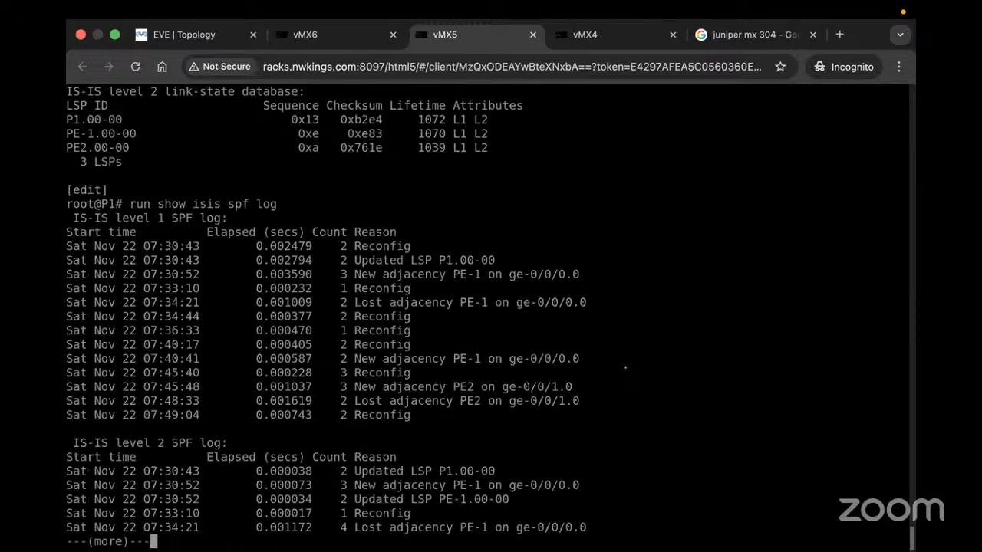
pyautogui.press('Return')
pyautogui.press('Return')
pyautogui.press('Return')
pyautogui.press('Return')
pyautogui.press('Return')
pyautogui.press('Return')
pyautogui.press('Return')
pyautogui.press('Return')
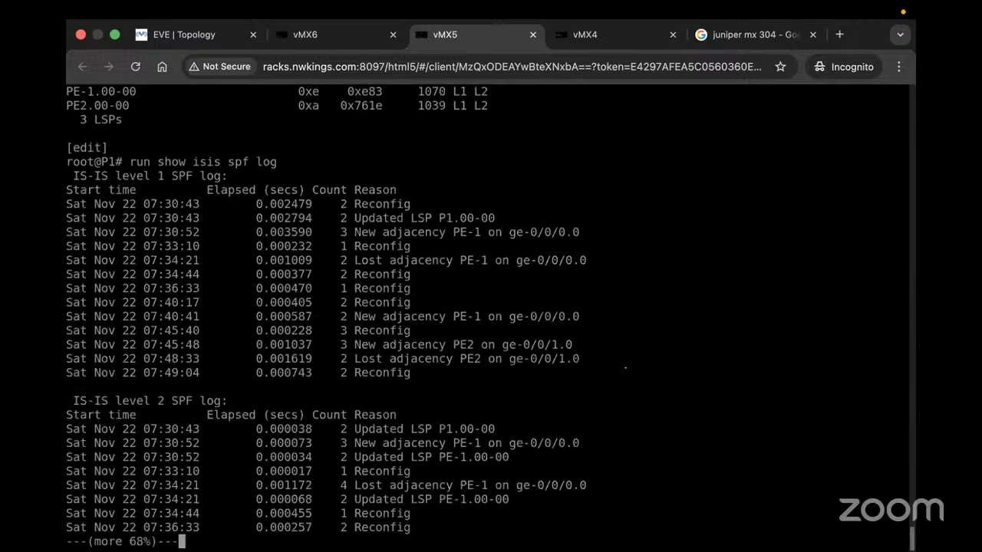
pyautogui.press('Return')
pyautogui.press('Return')
pyautogui.press('Return')
pyautogui.press('Return')
pyautogui.press('Return')
pyautogui.press('Return')
pyautogui.press('Return')
pyautogui.press('Return')
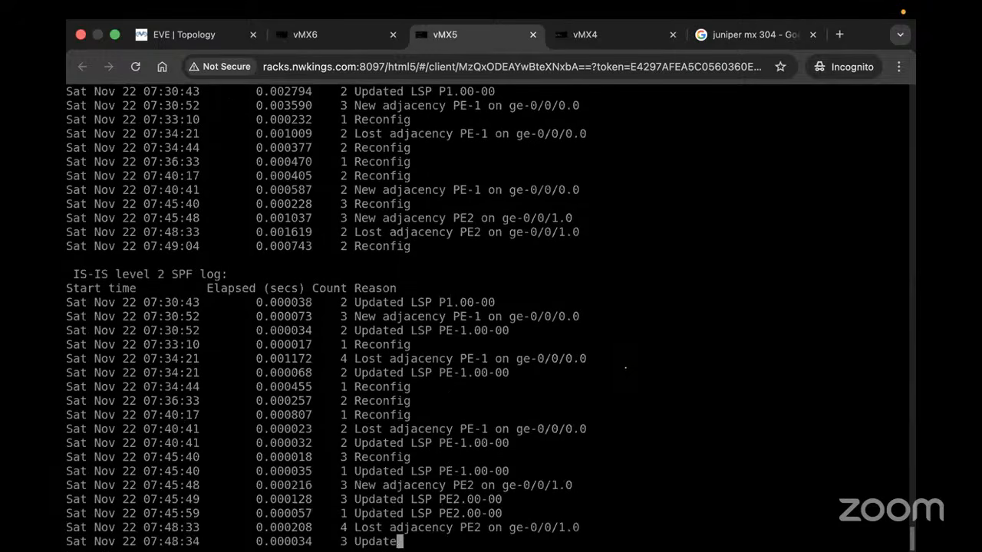
pyautogui.press('Return')
pyautogui.press('Return')
pyautogui.press('Return')
pyautogui.press('Return')
pyautogui.press('Return')
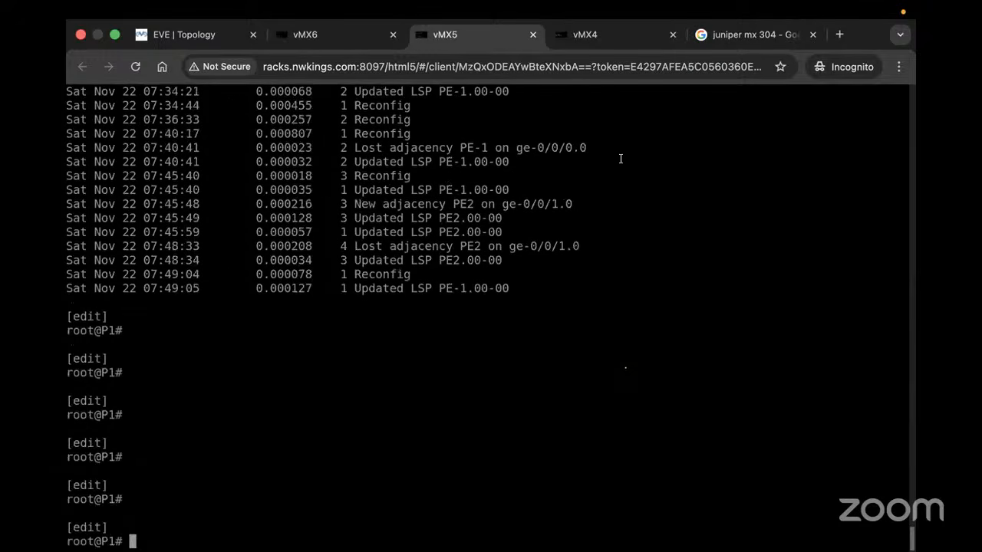
# On PE-1 (vMX4), list the configuration with 'show | display set' and select the IS-IS lines
pyautogui.click(595, 39)
pyautogui.write('ru')
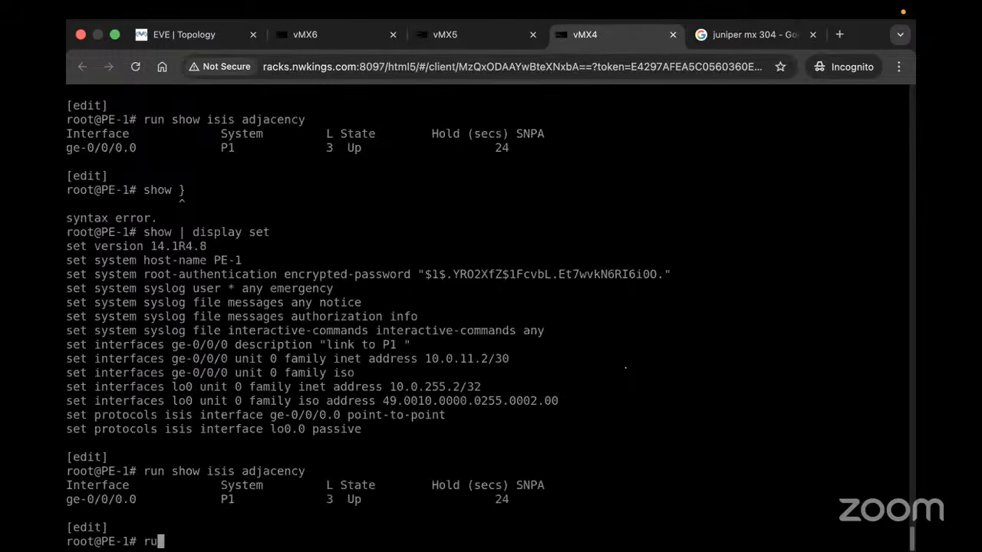
pyautogui.write('n show isis ')
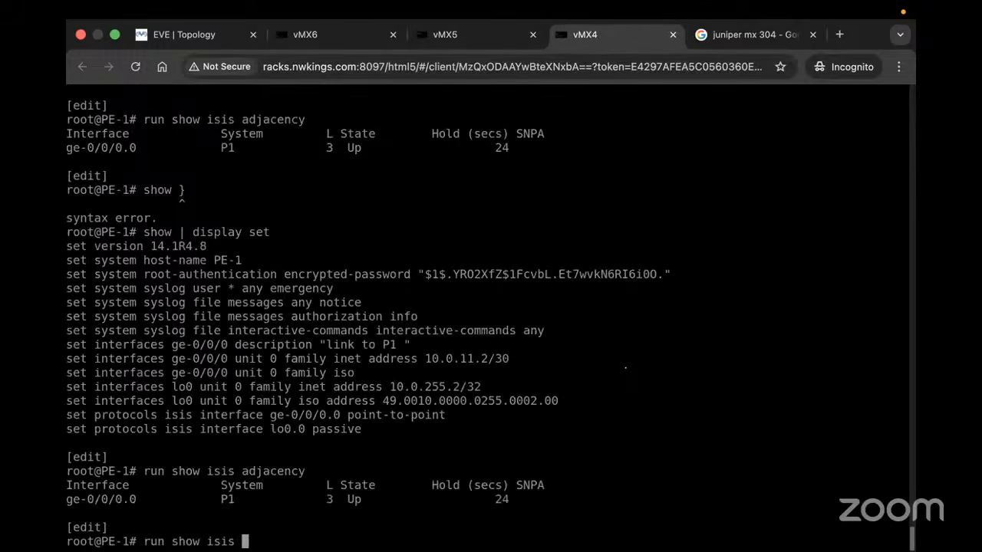
pyautogui.write('database')
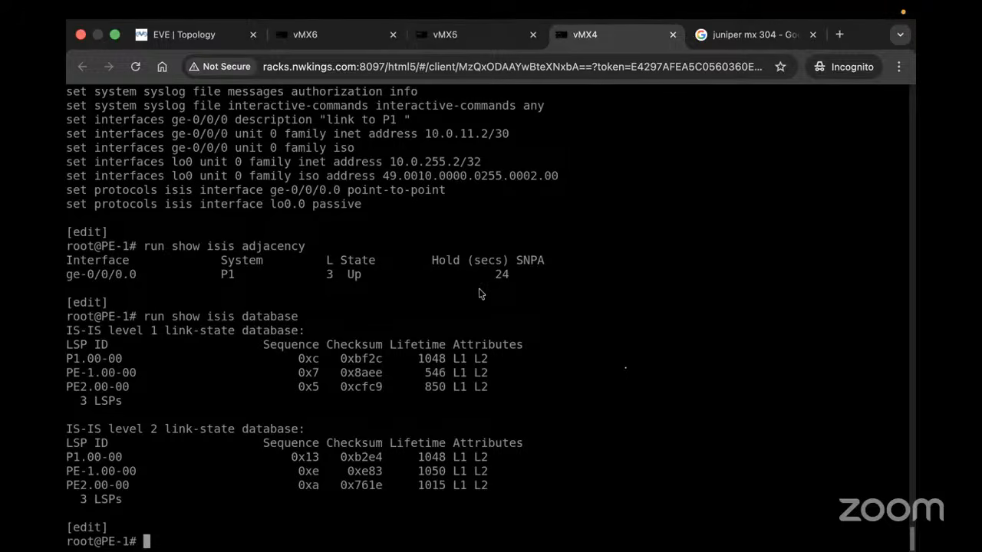
pyautogui.write('show }dis')
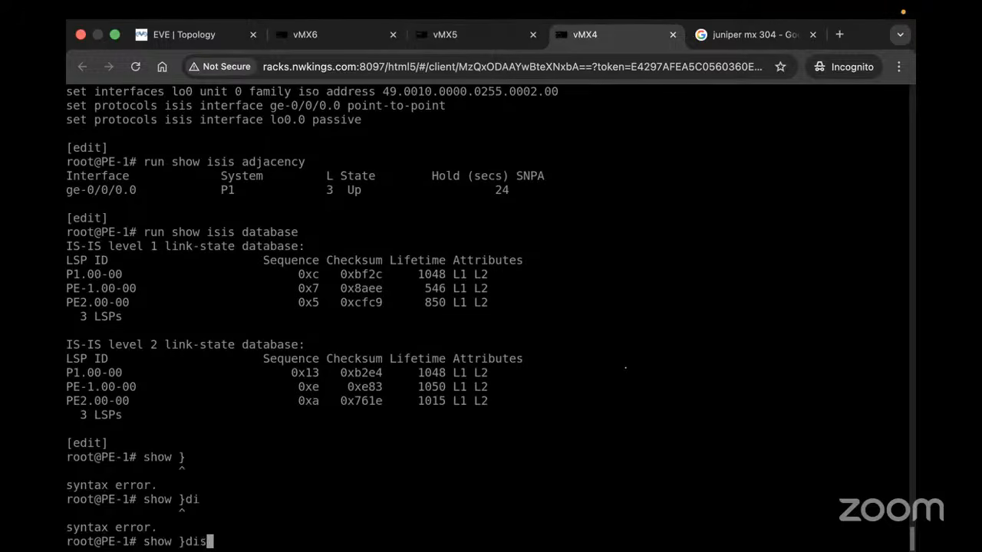
pyautogui.press('BackSpace')
pyautogui.press('BackSpace')
pyautogui.press('BackSpace')
pyautogui.press('BackSpace')
pyautogui.write('} d')
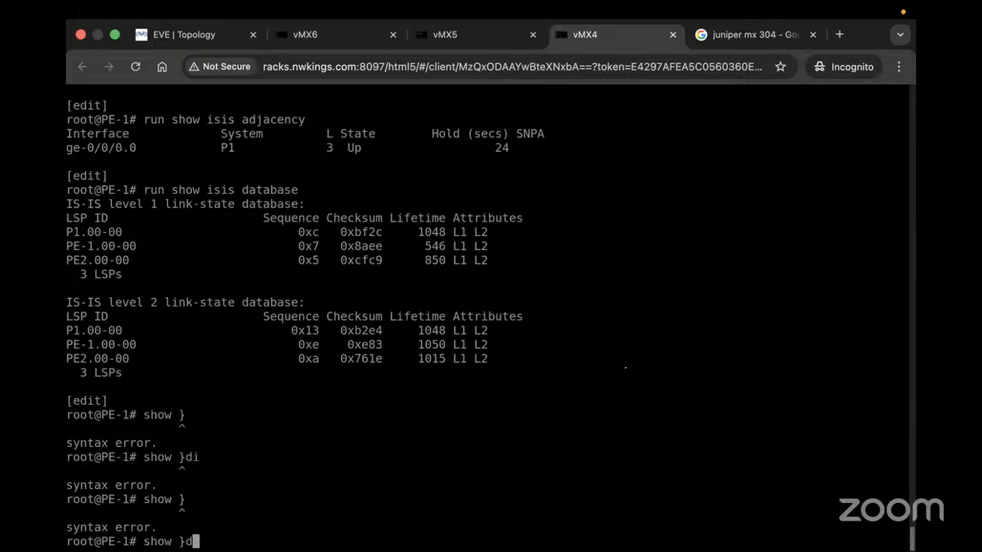
pyautogui.press('BackSpace')
pyautogui.press('BackSpace')
pyautogui.press('BackSpace')
pyautogui.write('| display set')
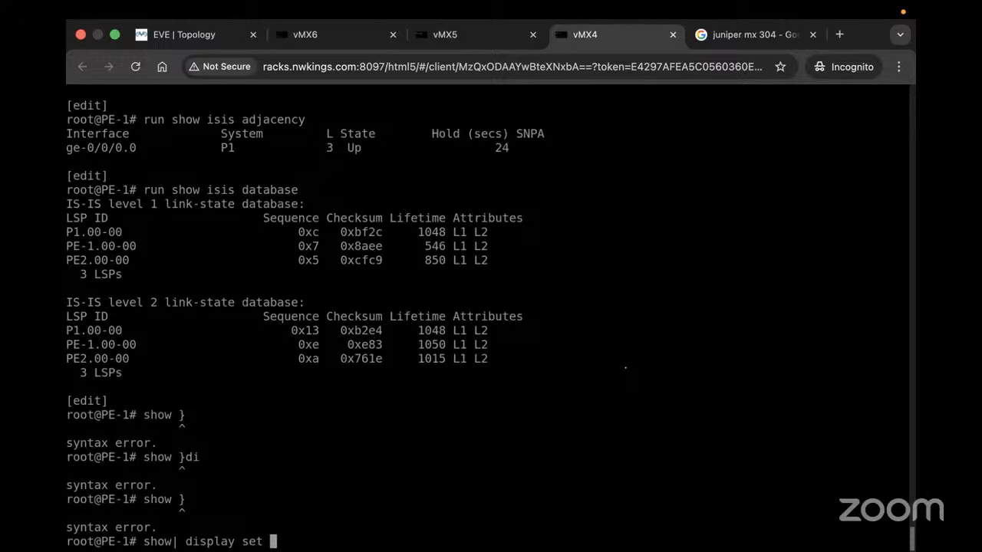
pyautogui.press('Return')
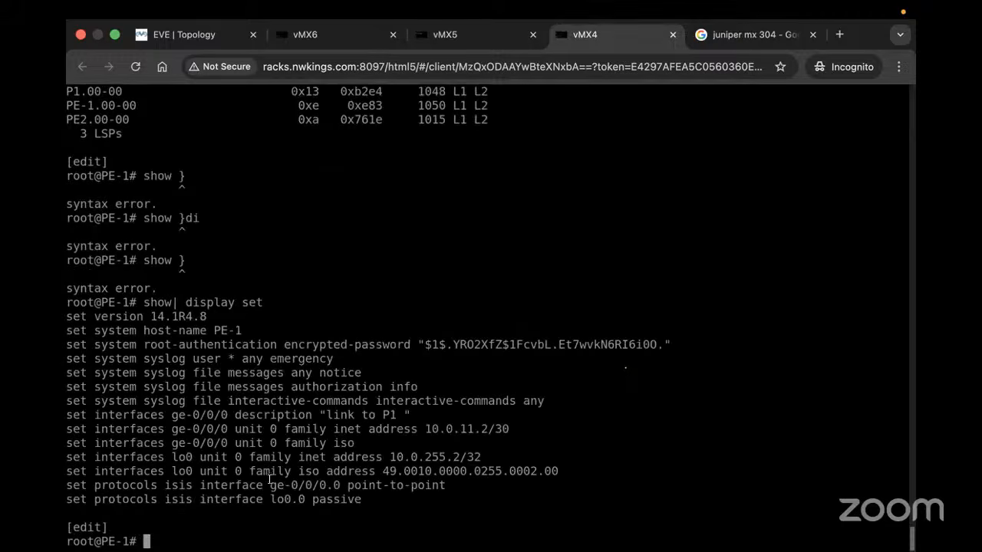
pyautogui.moveTo(378, 499); pyautogui.dragTo(175, 414)
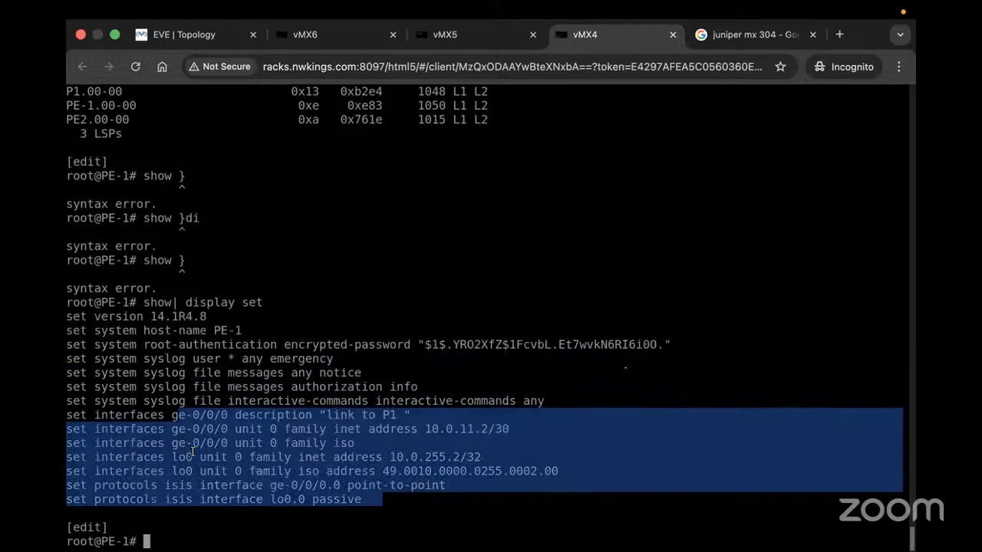
# On P1 (vMX5), list the full configuration with 'show | display set'
pyautogui.click(460, 36)
pyautogui.write('show }')
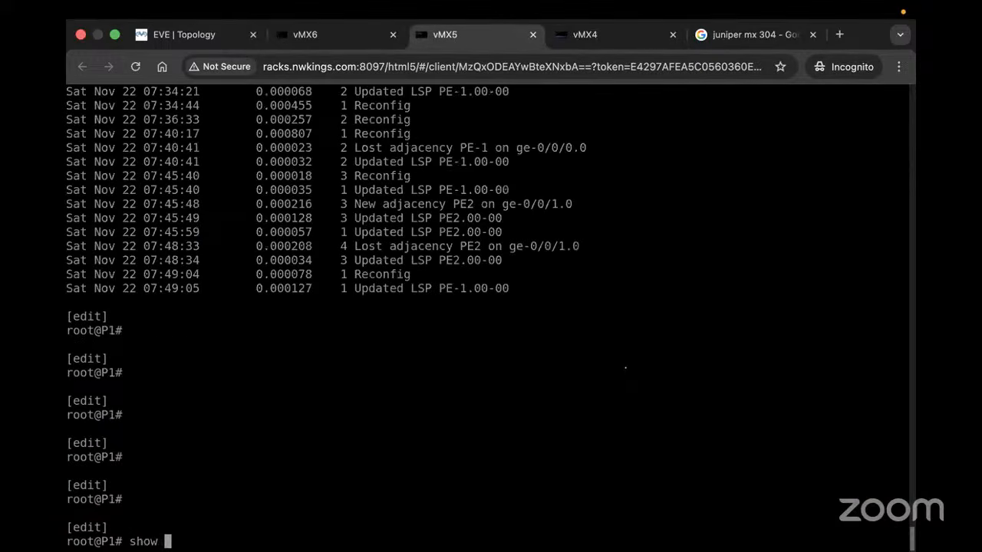
pyautogui.press('Return')
pyautogui.write('}d')
pyautogui.press('Return')
pyautogui.press('BackSpace')
pyautogui.write('} d')
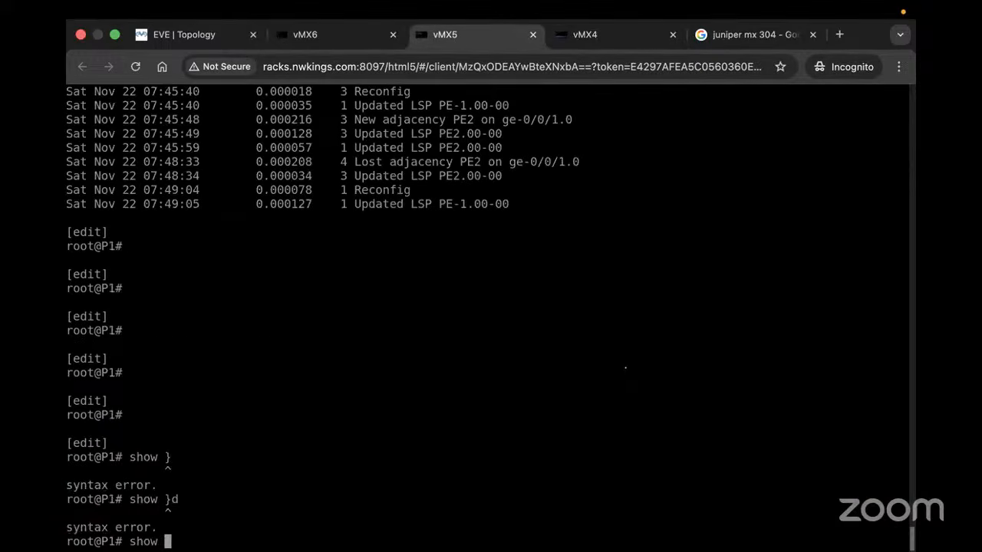
pyautogui.press('BackSpace')
pyautogui.press('BackSpace')
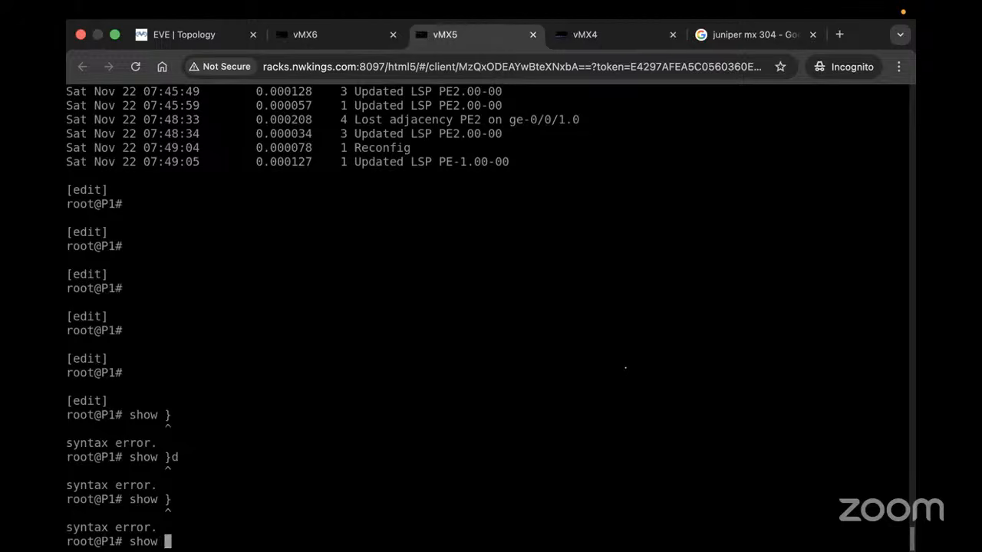
pyautogui.write('| display set')
pyautogui.press('Return')
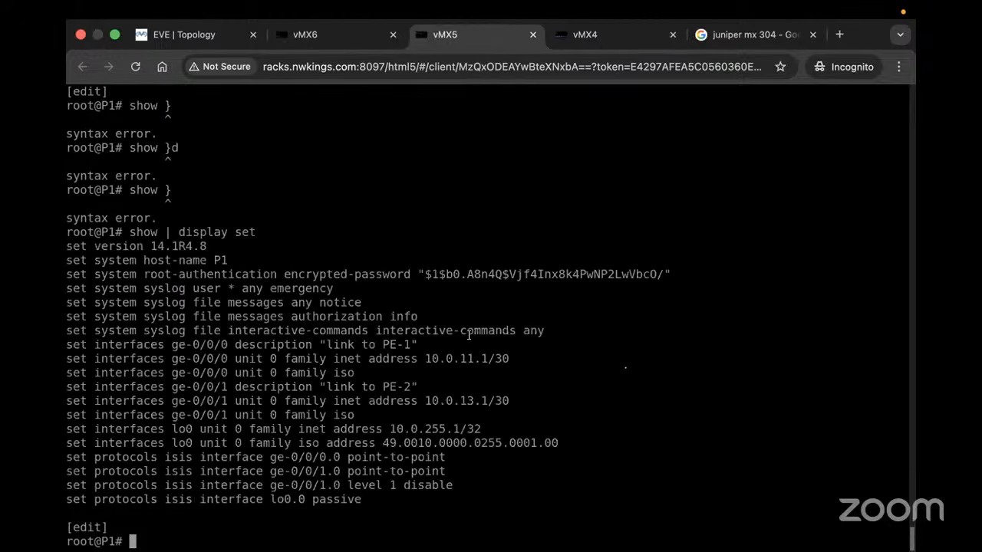
# On PE-1, set IS-IS interface ge-0/0/0.0 to level 2 disable and commit
pyautogui.click(584, 35)
pyautogui.write('s')
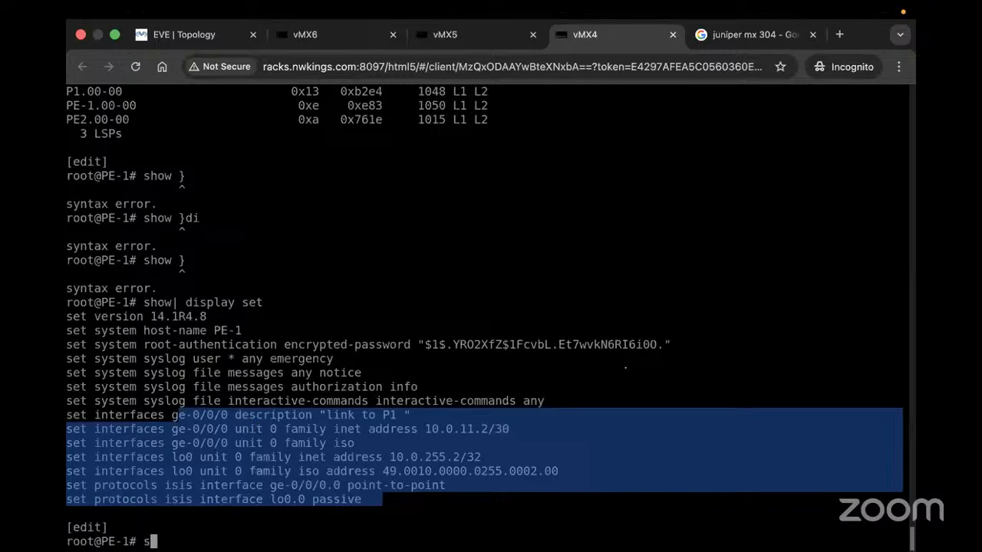
pyautogui.write('et oro')
pyautogui.press('BackSpace')
pyautogui.press('BackSpace')
pyautogui.press('BackSpace')
pyautogui.write('protocols ')
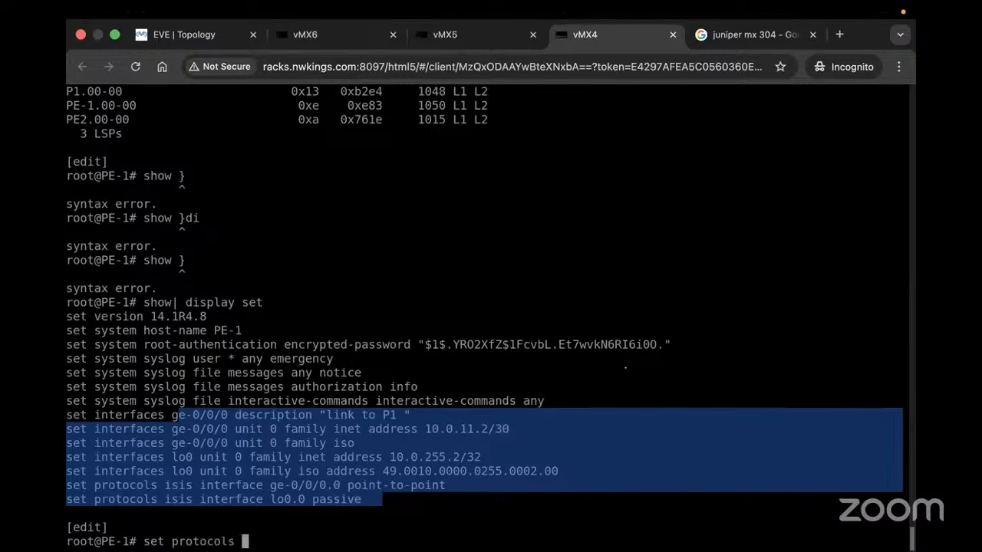
pyautogui.write('ge ')
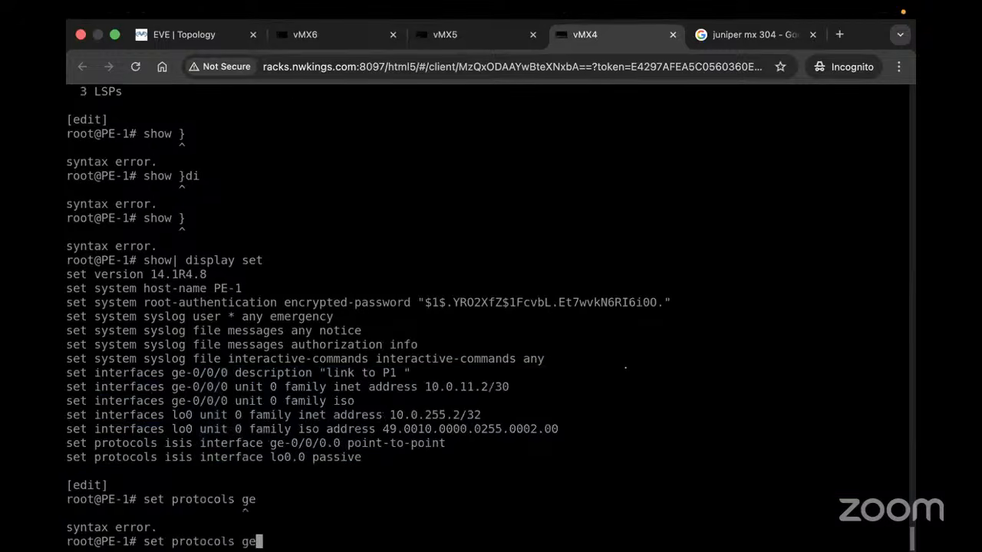
pyautogui.write('-0')
pyautogui.press('BackSpace')
pyautogui.press('BackSpace')
pyautogui.press('BackSpace')
pyautogui.press('BackSpace')
pyautogui.write('isis ge')
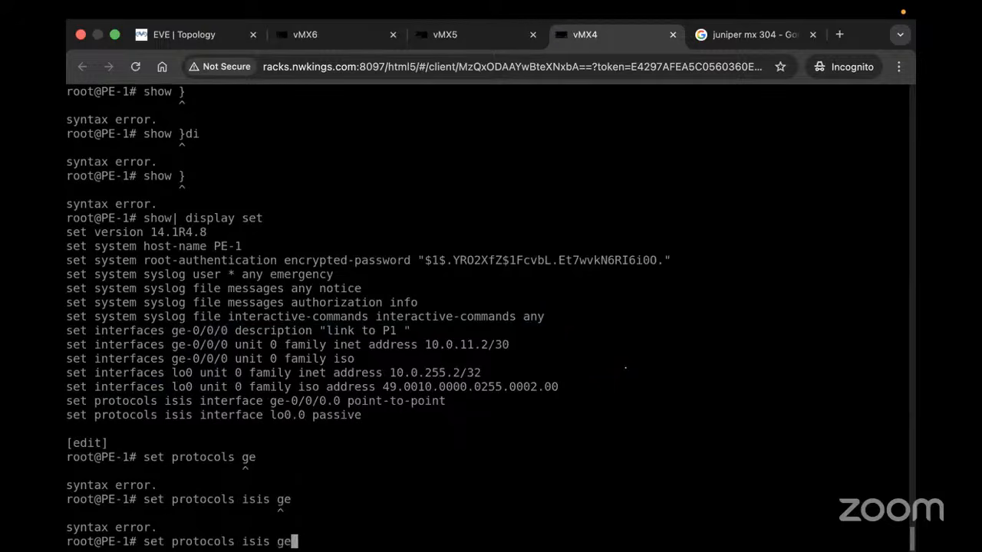
pyautogui.press('BackSpace')
pyautogui.press('BackSpace')
pyautogui.write('interface ge-0/0/0.0 ')
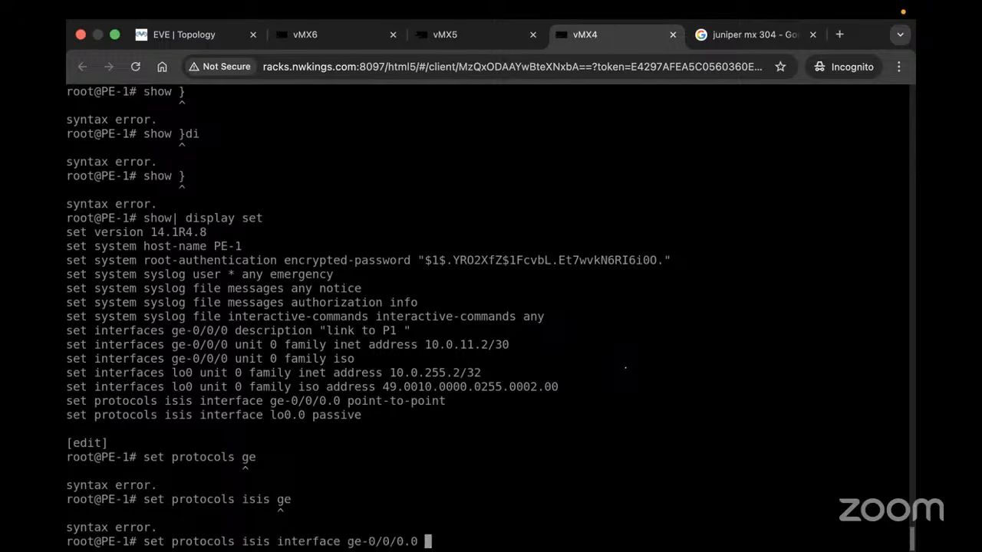
pyautogui.write('level 2 disable')
pyautogui.press('Return')
pyautogui.write('commit')
pyautogui.press('Return')
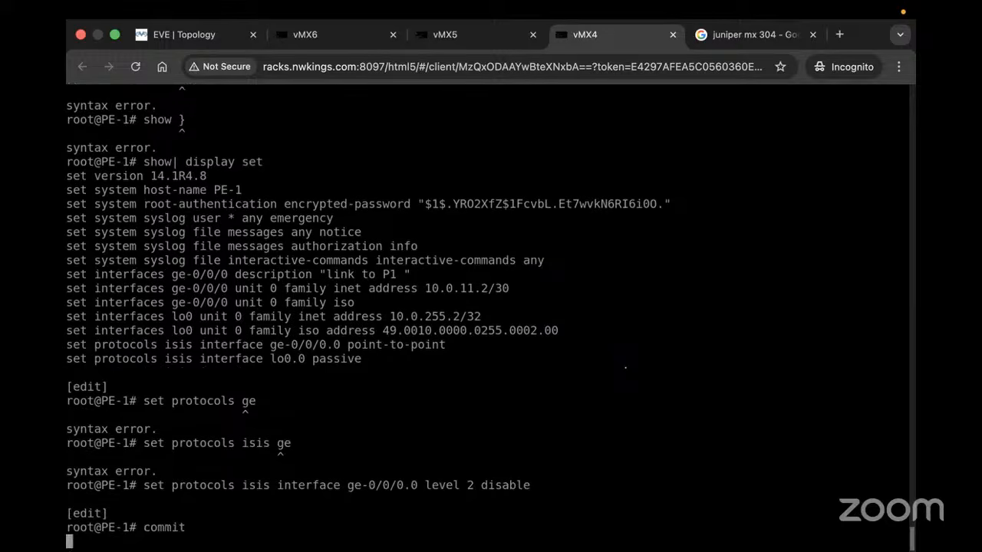
# On P1, set IS-IS interface ge-0/0/0.0 to level 2 disable and commit
pyautogui.click(467, 35)
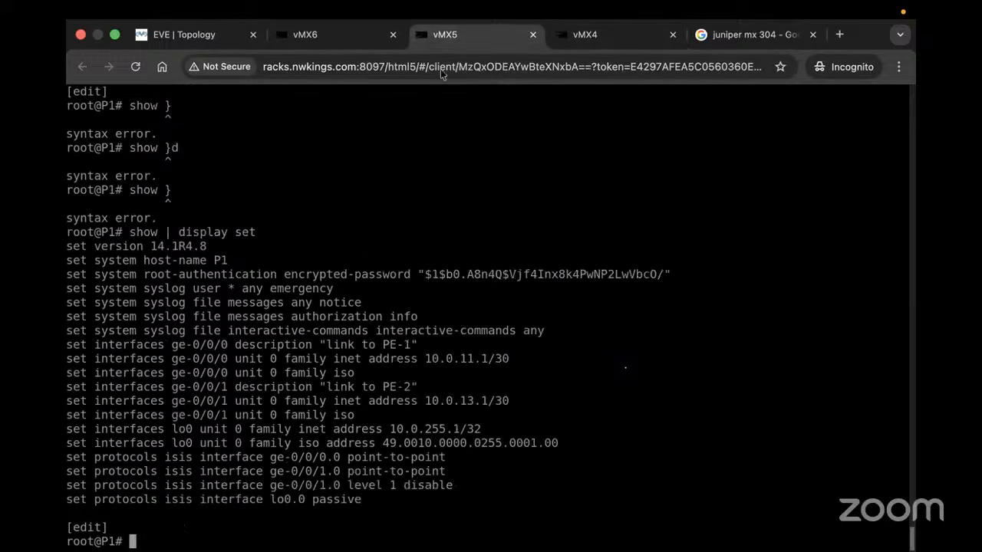
pyautogui.write('set protocols is')
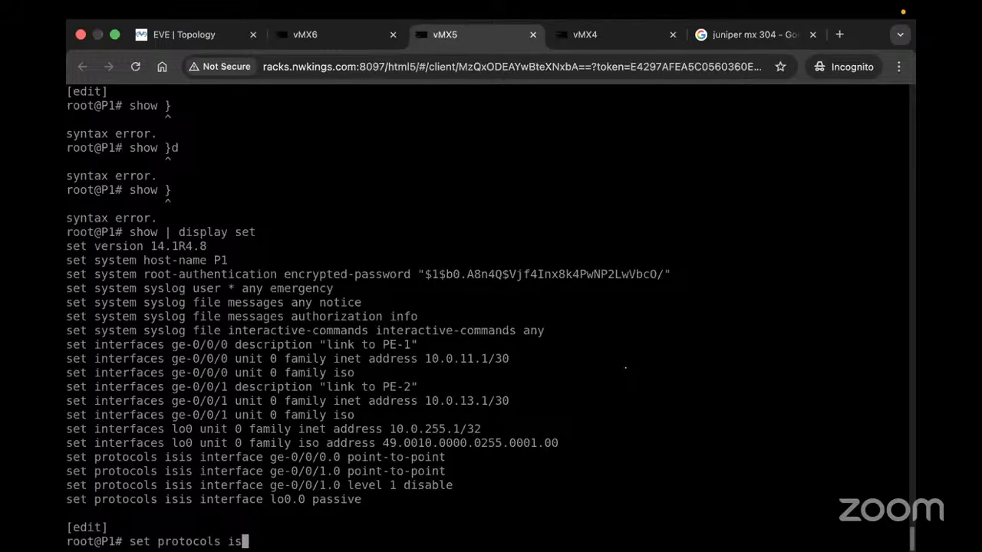
pyautogui.write('is interface ge-0/0/')
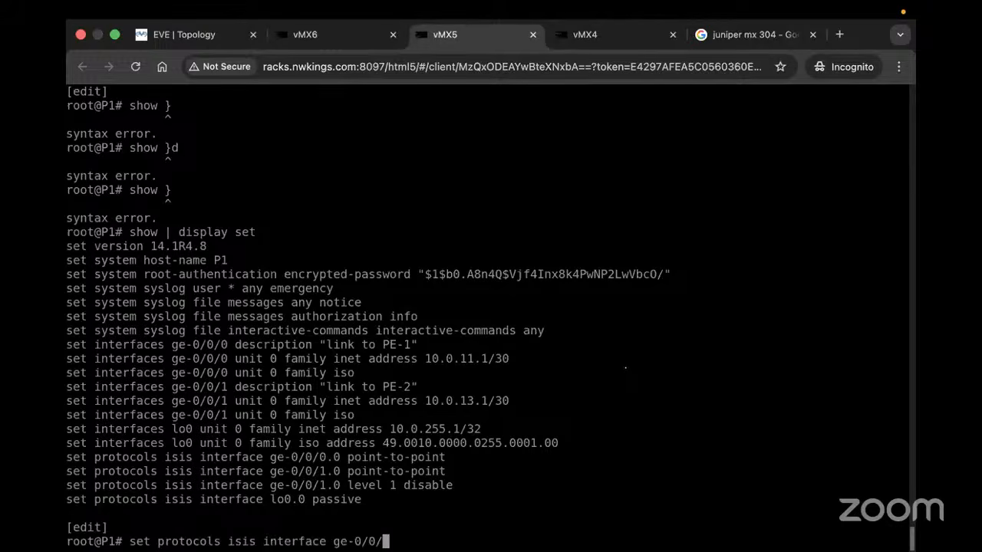
pyautogui.write('0.0 level 2 disable')
pyautogui.press('Return')
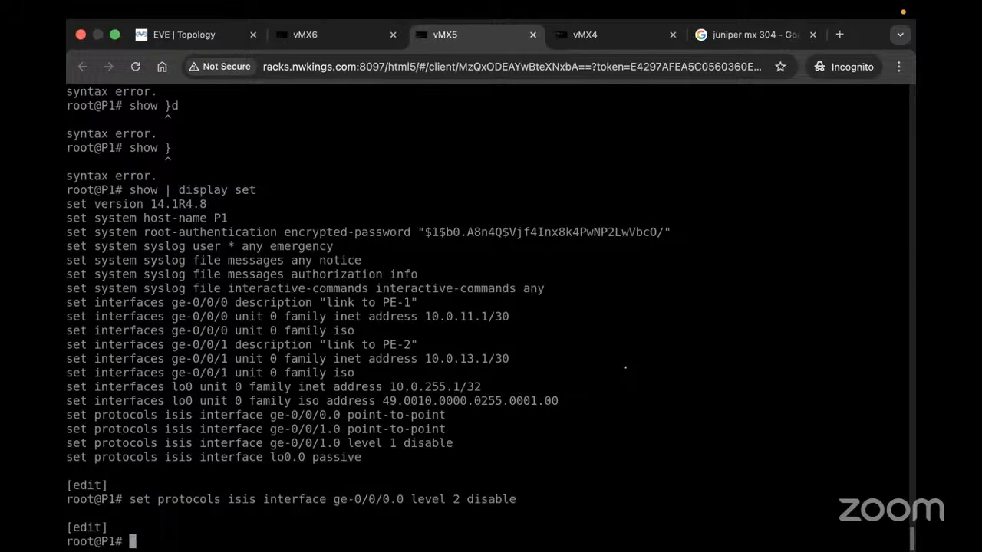
pyautogui.write('comn')
pyautogui.press('Tab')
pyautogui.press('Return')
pyautogui.write('commit')
pyautogui.press('Return')
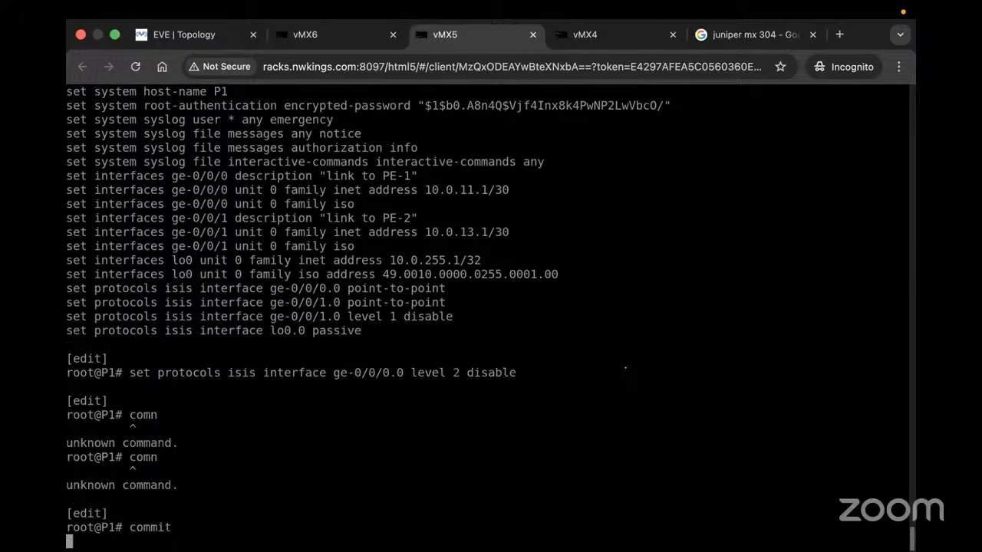
# Check P1's adjacencies: PE-1 at Level 1 and PE2 at Level 2, both Up
pyautogui.write('r')
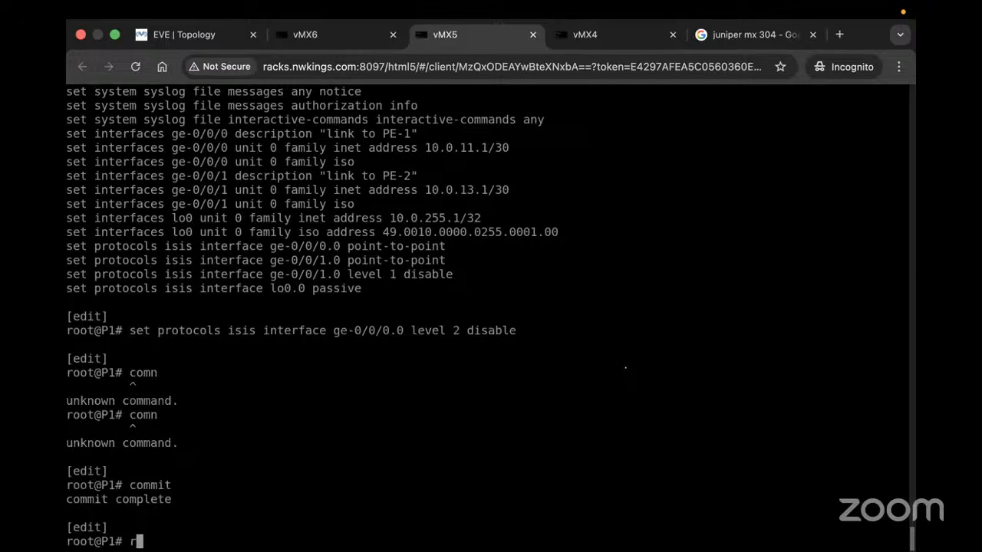
pyautogui.write('un show isis adjacency')
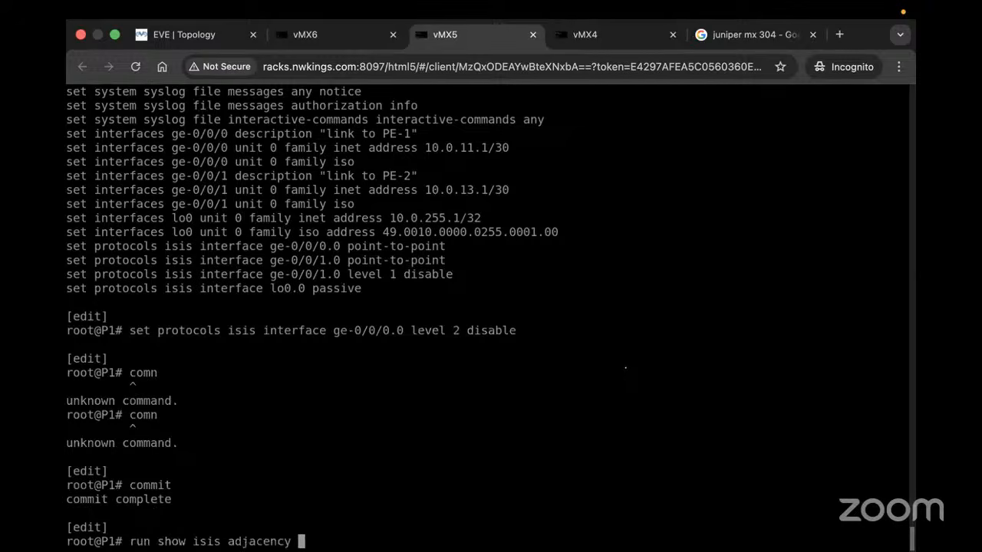
pyautogui.press('Return')
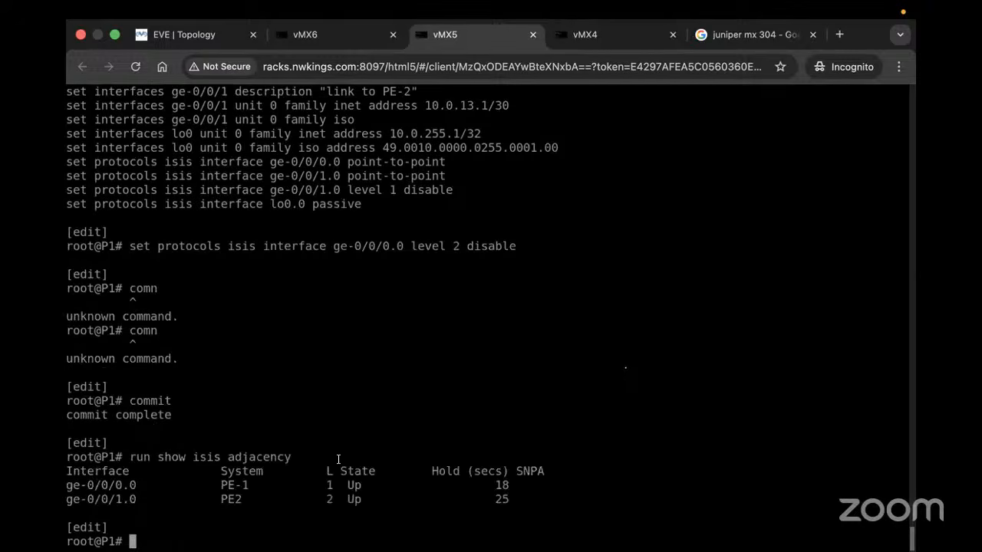
pyautogui.moveTo(340, 497); pyautogui.dragTo(265, 487)
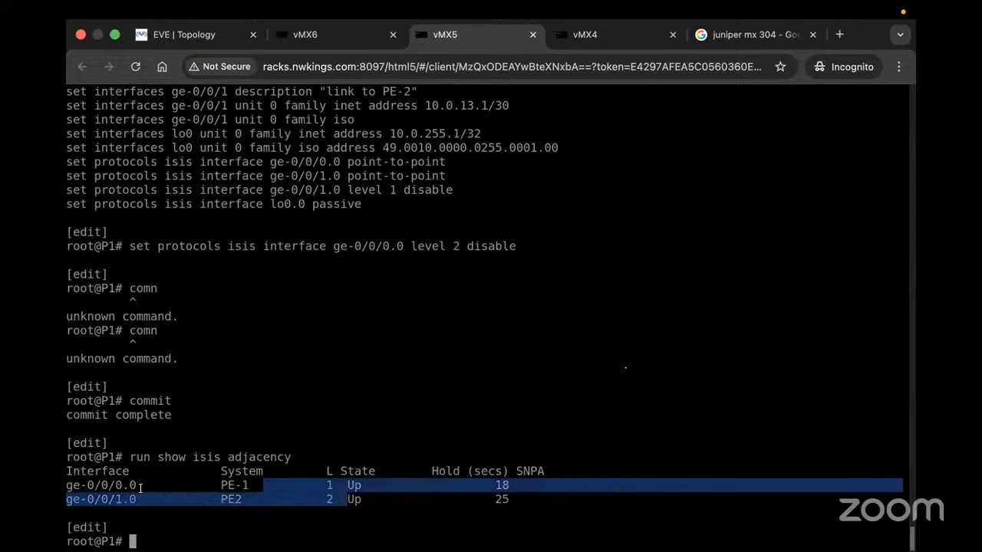
pyautogui.moveTo(128, 485); pyautogui.dragTo(80, 486)
pyautogui.moveTo(436, 504); pyautogui.dragTo(228, 504)
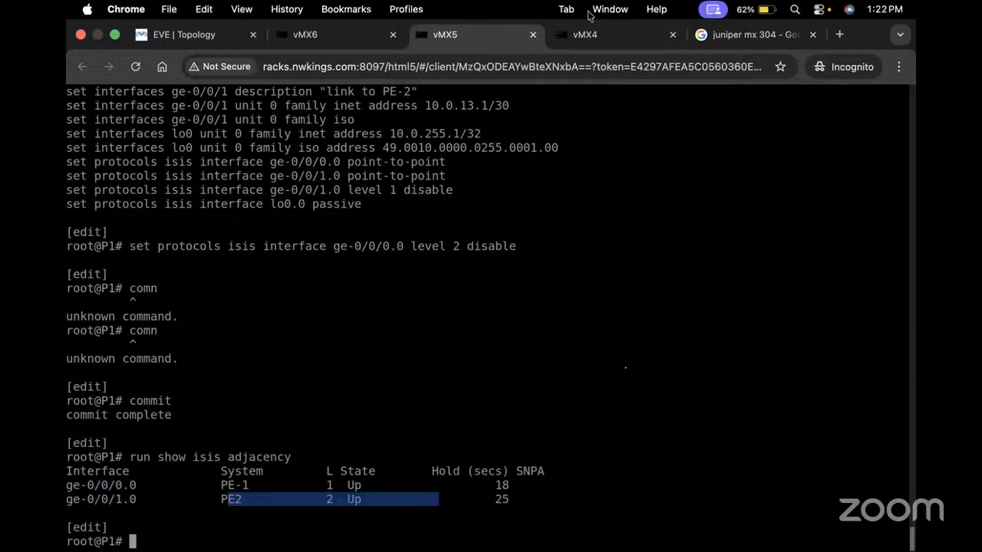
pyautogui.write('run show isis adjacency')
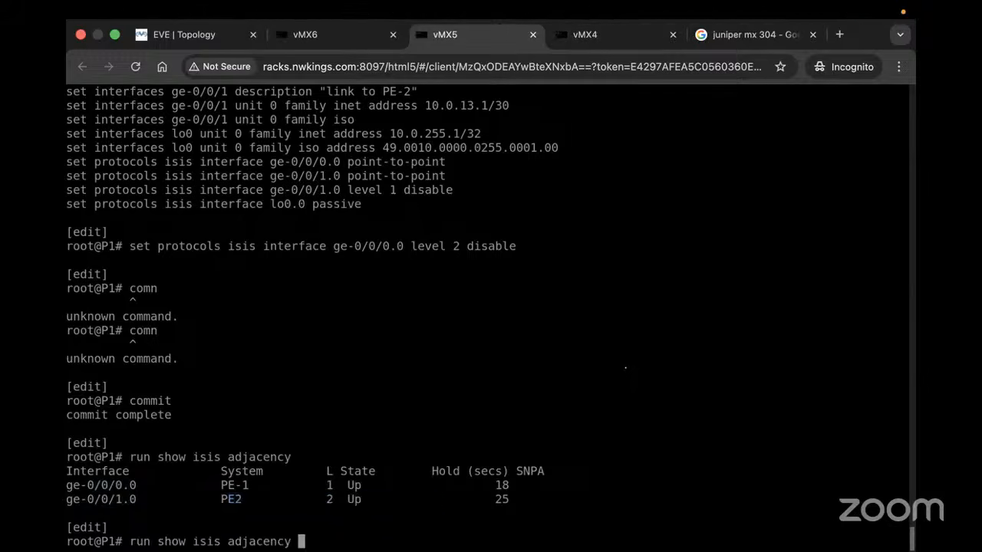
pyautogui.press('Return')
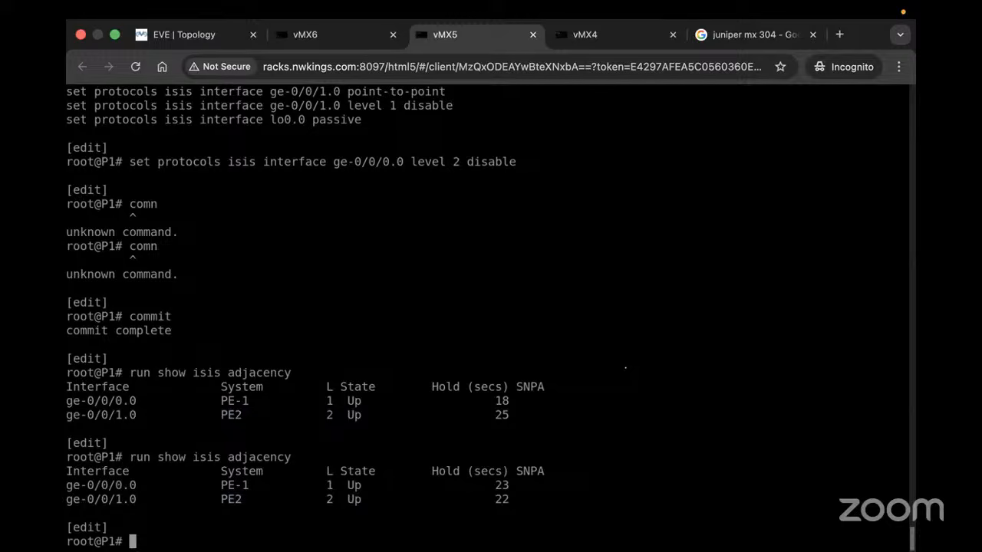
pyautogui.press('Up')
# Run 'run show isis database' on P1 to list level 1 and level 2 LSPs, then view the topology diagram
pyautogui.press('BackSpace')
pyautogui.press('BackSpace')
pyautogui.press('BackSpace')
pyautogui.press('BackSpace')
pyautogui.press('BackSpace')
pyautogui.press('BackSpace')
pyautogui.press('BackSpace')
pyautogui.press('BackSpace')
pyautogui.press('BackSpace')
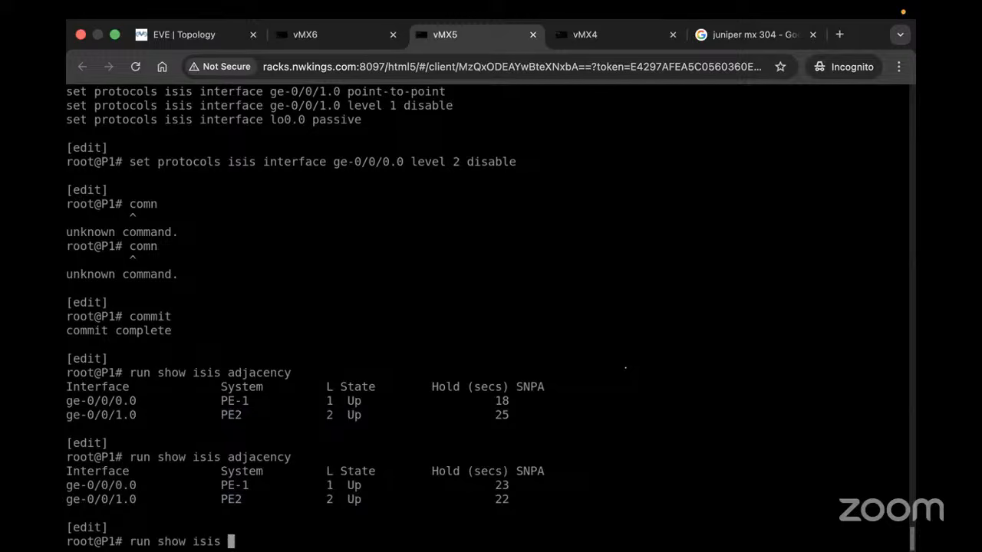
pyautogui.write('database')
pyautogui.press('Return')
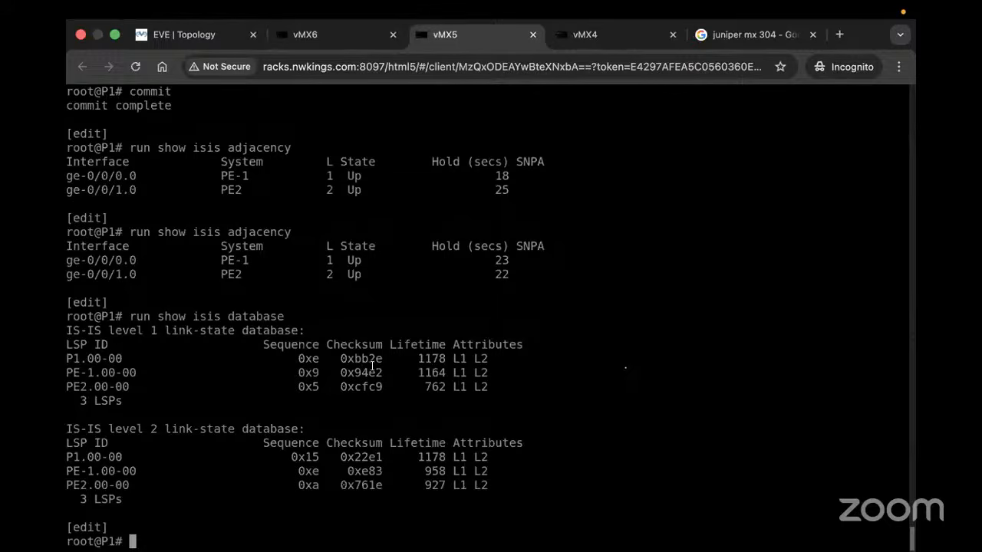
pyautogui.moveTo(544, 485); pyautogui.dragTo(68, 275)
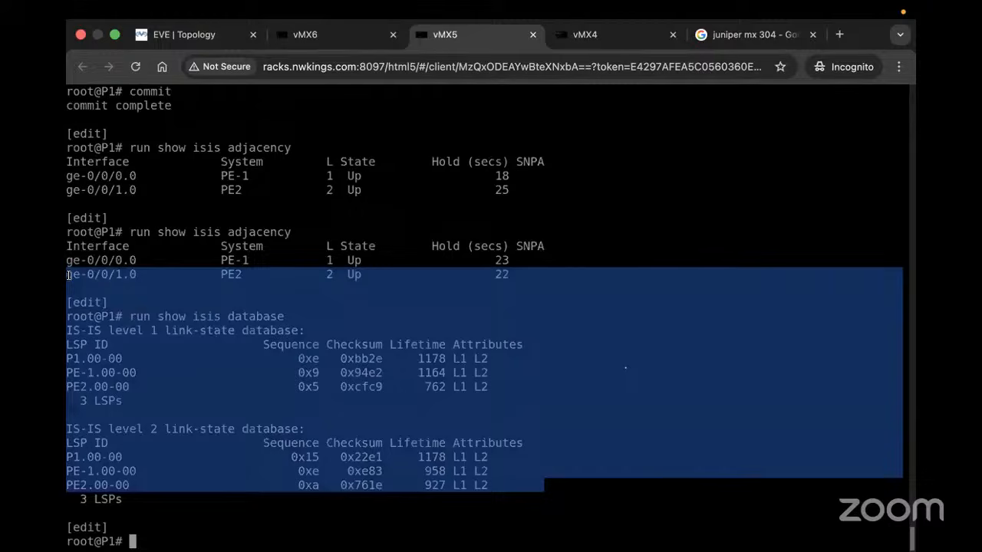
pyautogui.click(504, 335)
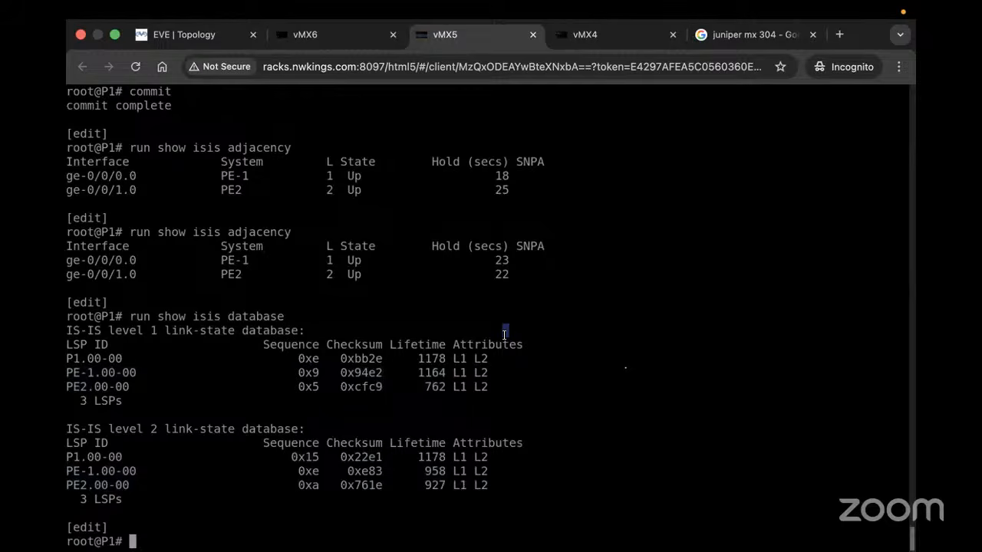
pyautogui.click(178, 37)
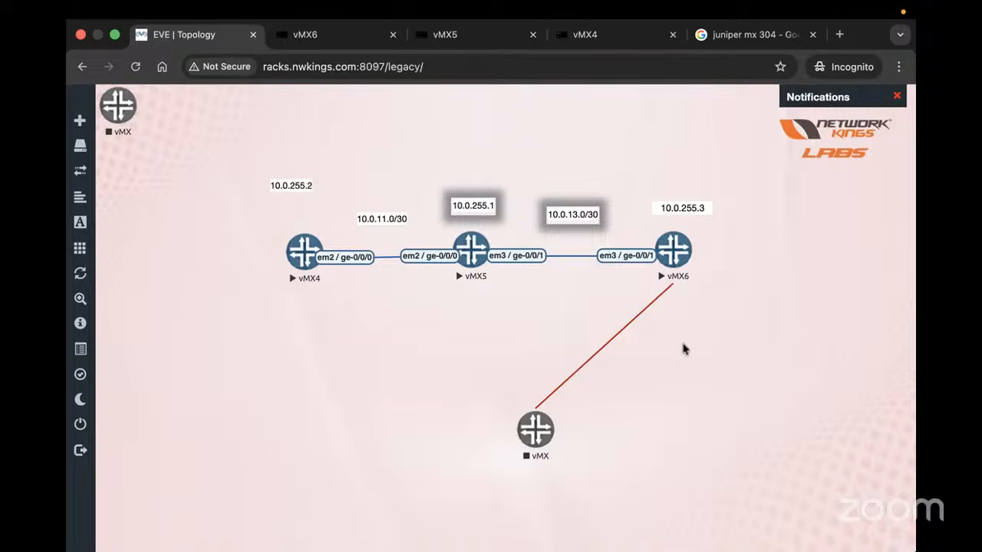
# Return to P1's vMX5 console showing the three-LSP IS-IS databases
pyautogui.click(451, 34)
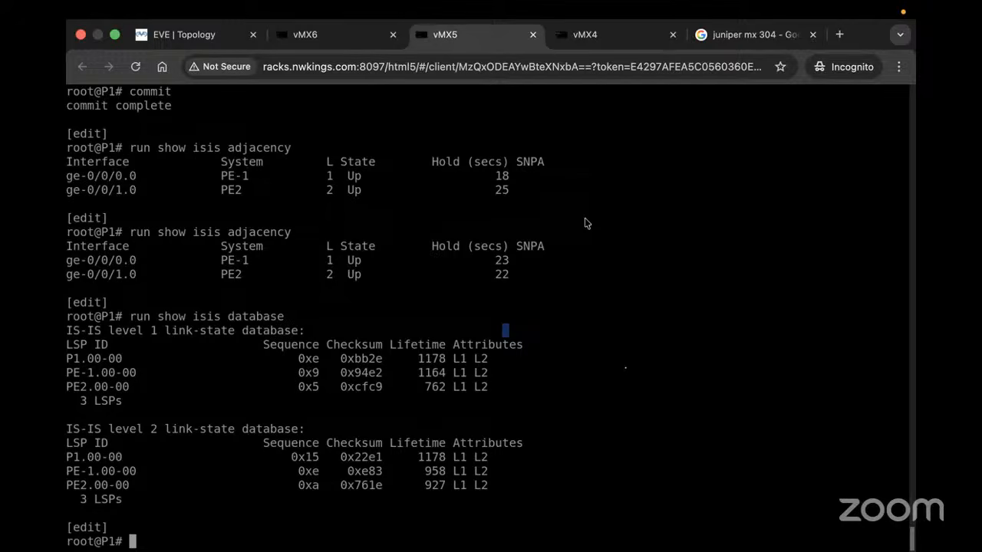
# Check the brief status of interface em0.0 with 'run show interfaces terse em0.0'
pyautogui.press('Return')
pyautogui.press('Return')
pyautogui.press('Return')
pyautogui.press('Return')
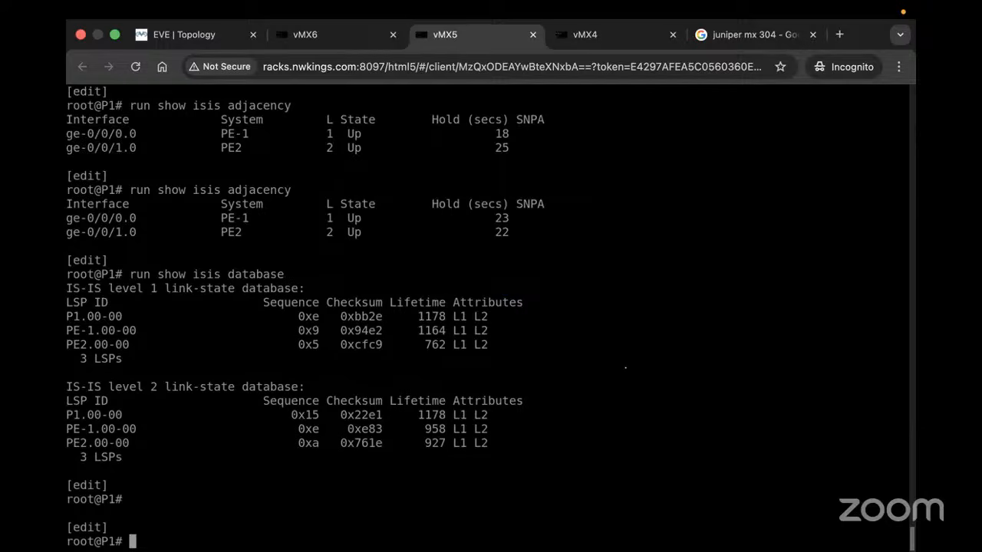
pyautogui.write('show in')
pyautogui.press('Tab')
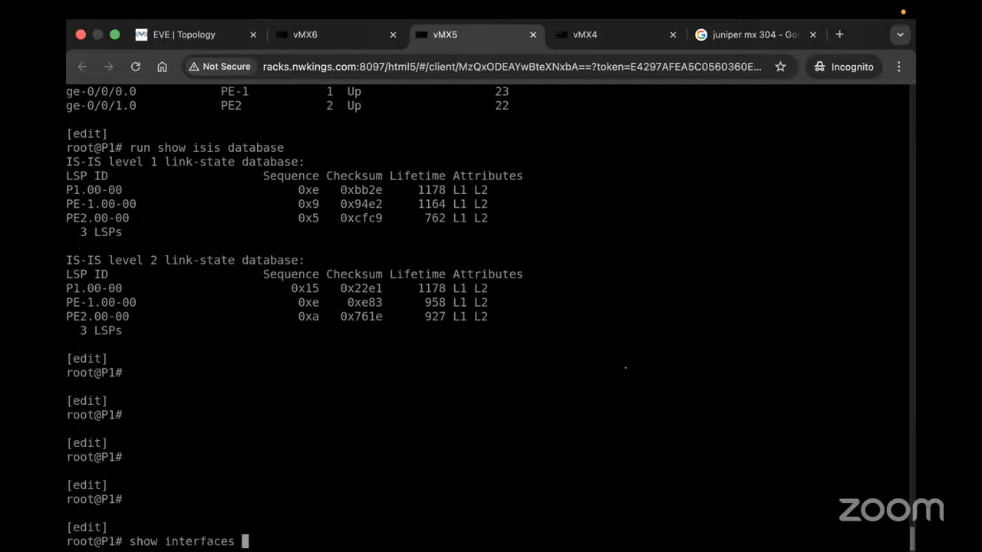
pyautogui.write('ter')
pyautogui.press('BackSpace')
pyautogui.press('BackSpace')
pyautogui.press('BackSpace')
pyautogui.press('BackSpace')
pyautogui.press('BackSpace')
pyautogui.press('BackSpace')
pyautogui.press('BackSpace')
pyautogui.press('BackSpace')
pyautogui.press('BackSpace')
pyautogui.press('BackSpace')
pyautogui.press('BackSpace')
pyautogui.press('BackSpace')
pyautogui.press('BackSpace')
pyautogui.press('BackSpace')
pyautogui.press('BackSpace')
pyautogui.press('BackSpace')
pyautogui.press('BackSpace')
pyautogui.press('BackSpace')
pyautogui.press('BackSpace')
pyautogui.write('run s')
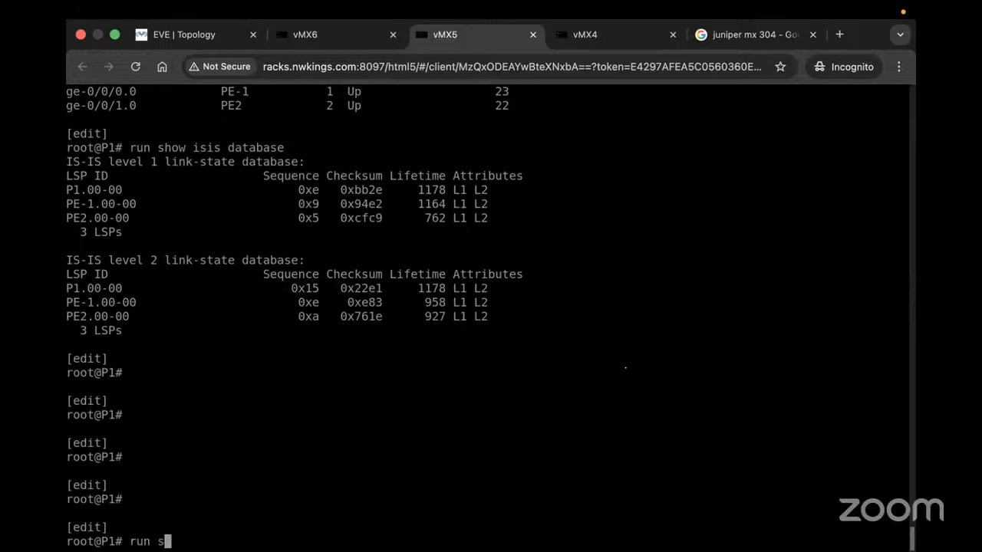
pyautogui.write('how in')
pyautogui.press('Tab')
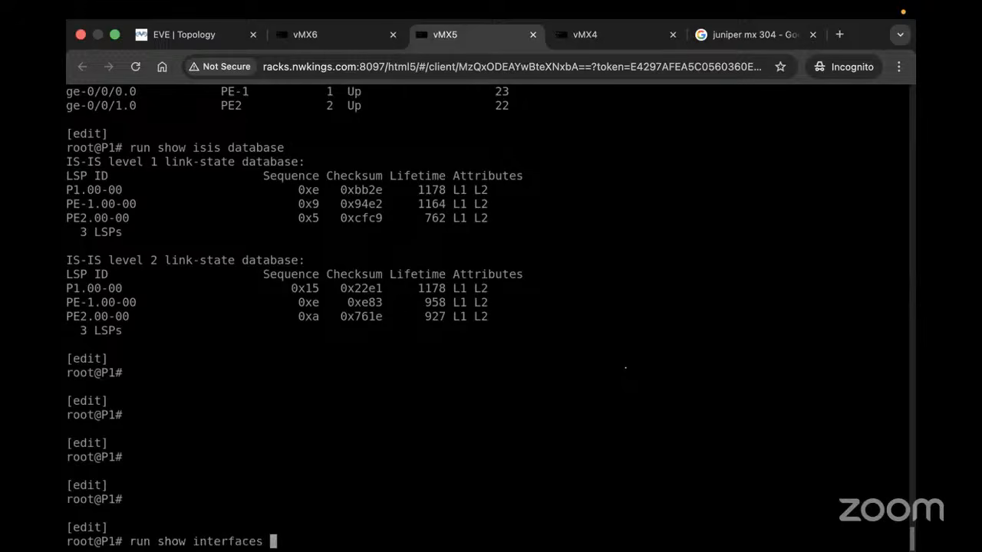
pyautogui.write('terse em')
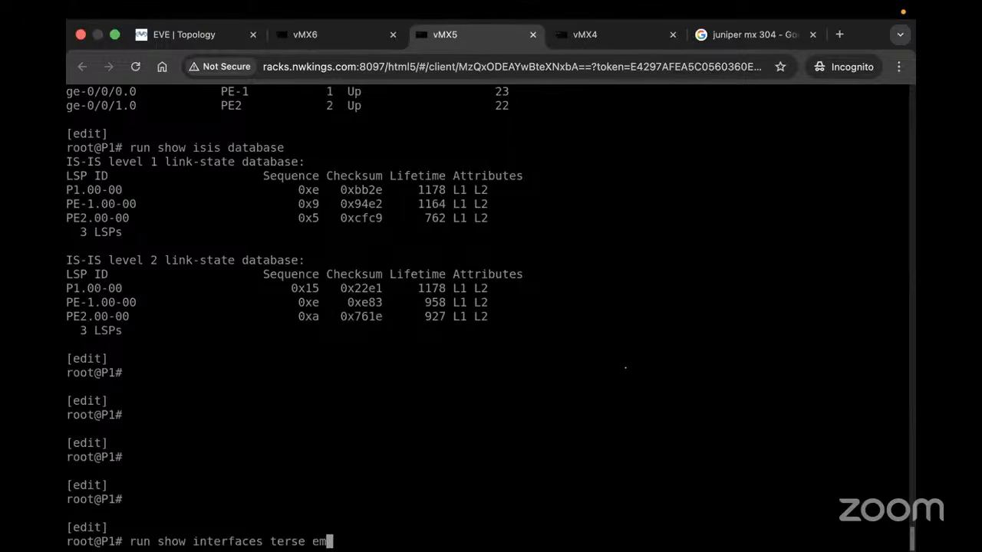
pyautogui.write('0.0')
pyautogui.press('Return')
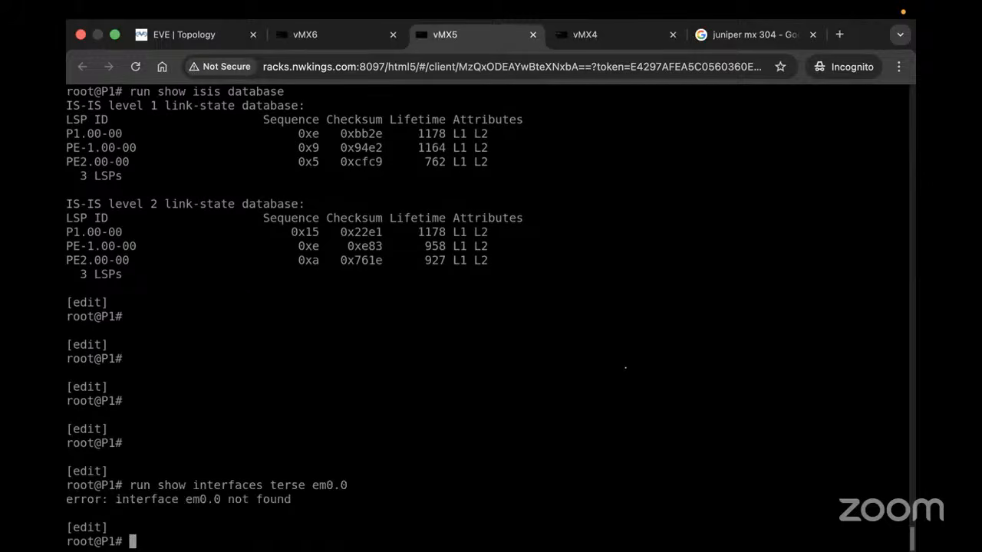
# List all interfaces in terse form and review the em0, em1 and em1.0 (172.16.0.1/16) rows
pyautogui.press('Up')
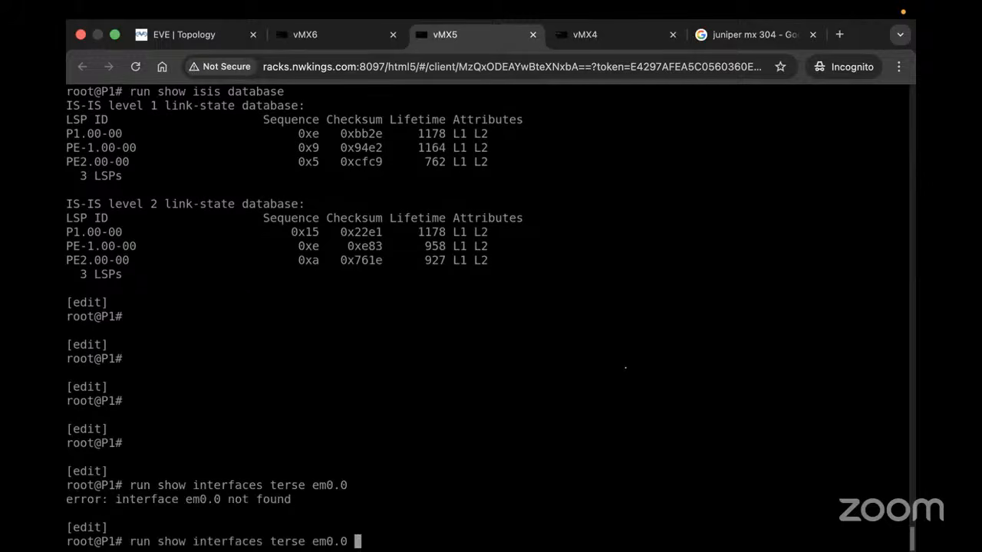
pyautogui.press('BackSpace')
pyautogui.press('BackSpace')
pyautogui.press('BackSpace')
pyautogui.press('BackSpace')
pyautogui.press('BackSpace')
pyautogui.press('BackSpace')
pyautogui.press('Return')
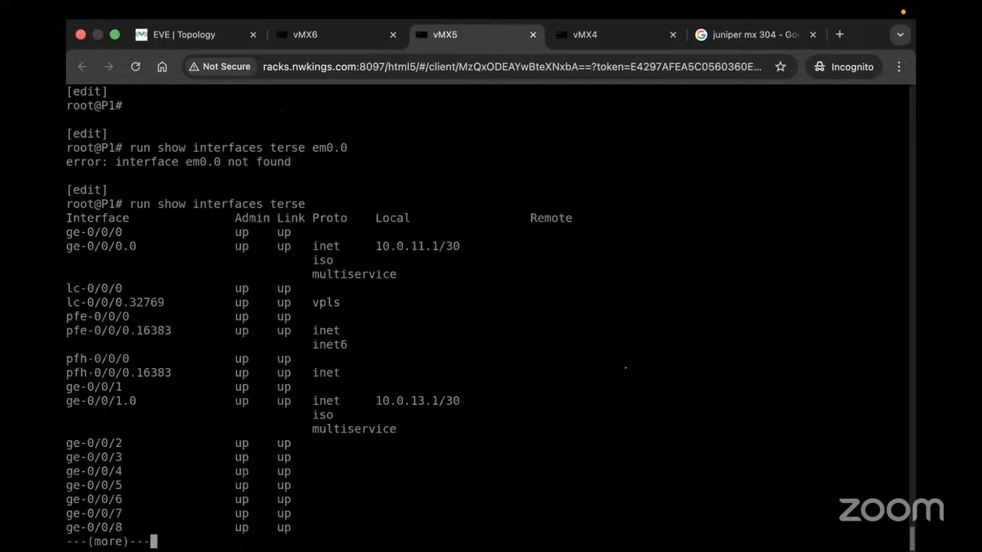
pyautogui.press('space')
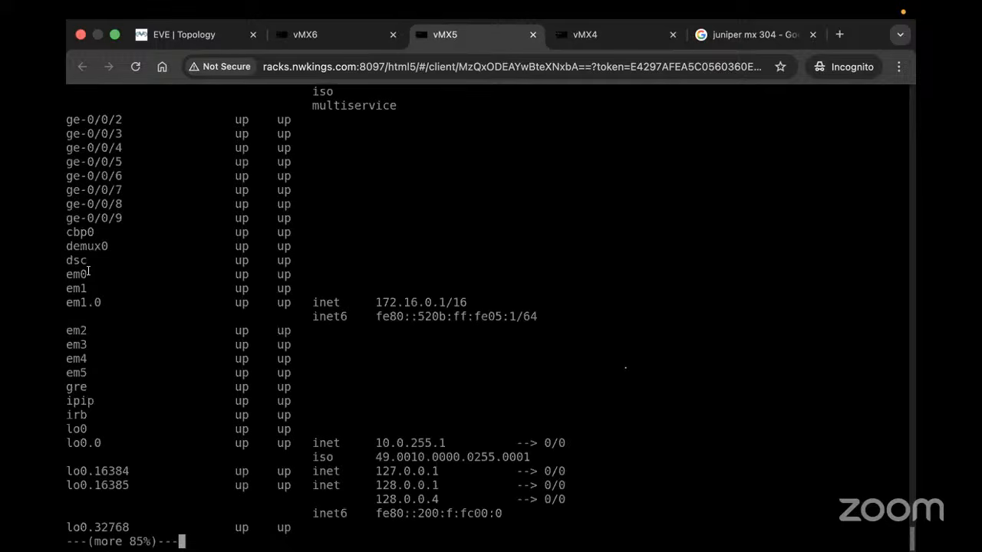
pyautogui.moveTo(75, 273); pyautogui.dragTo(121, 316)
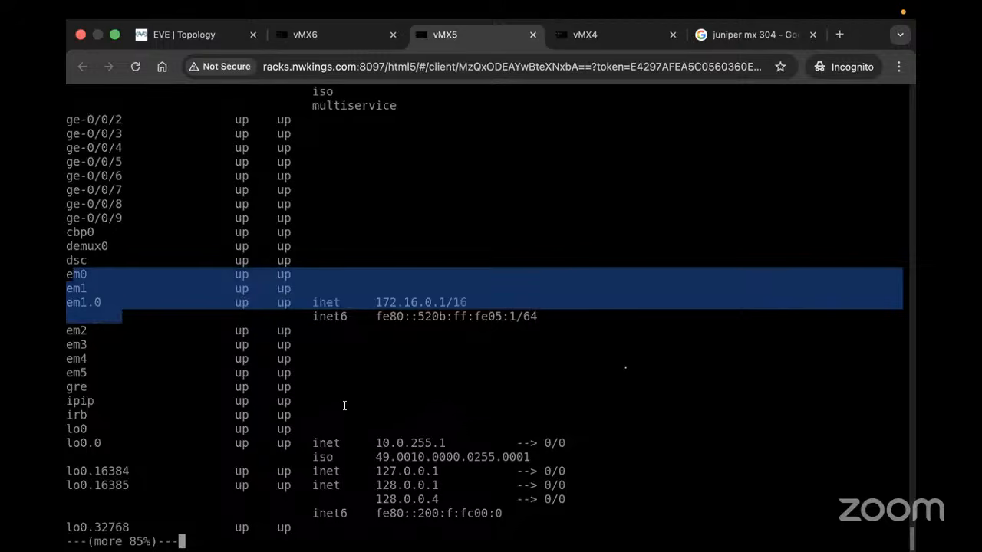
pyautogui.moveTo(342, 399); pyautogui.dragTo(68, 276)
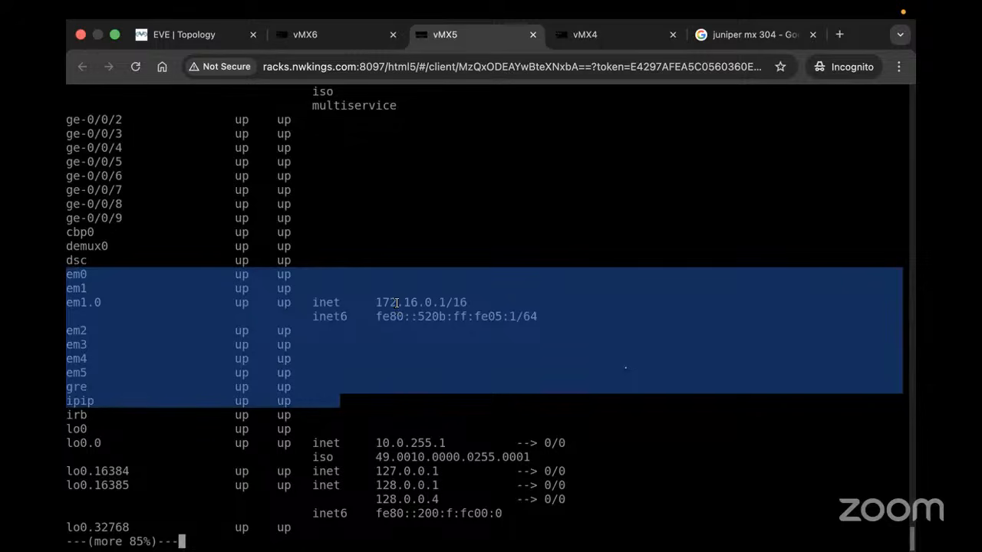
pyautogui.moveTo(391, 303); pyautogui.dragTo(396, 305)
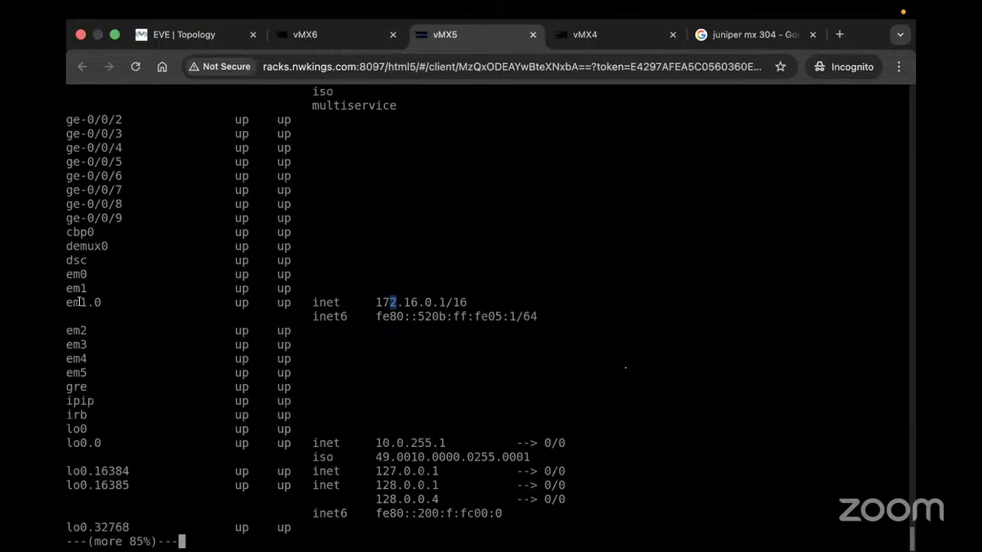
pyautogui.moveTo(79, 302); pyautogui.dragTo(469, 301)
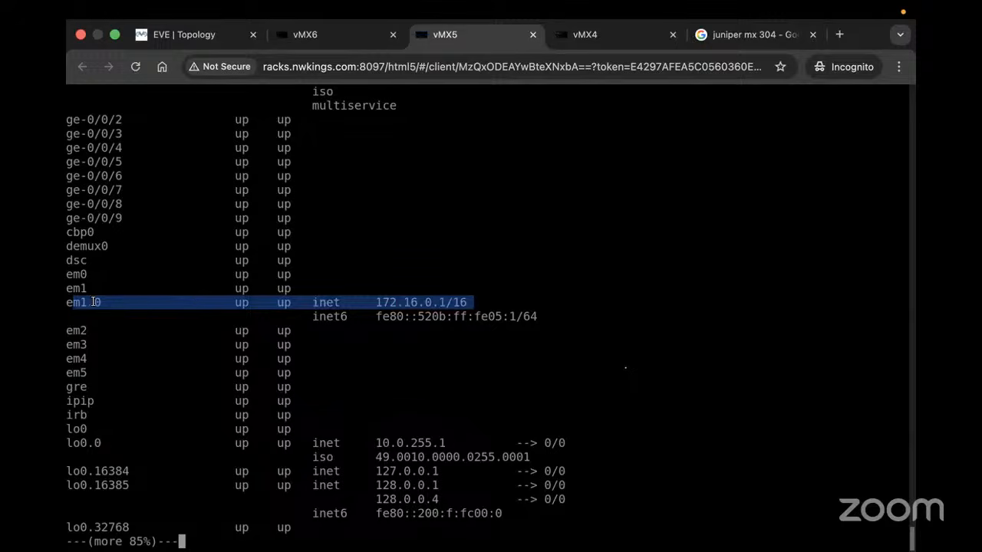
pyautogui.moveTo(94, 301); pyautogui.dragTo(471, 302)
pyautogui.press('space')
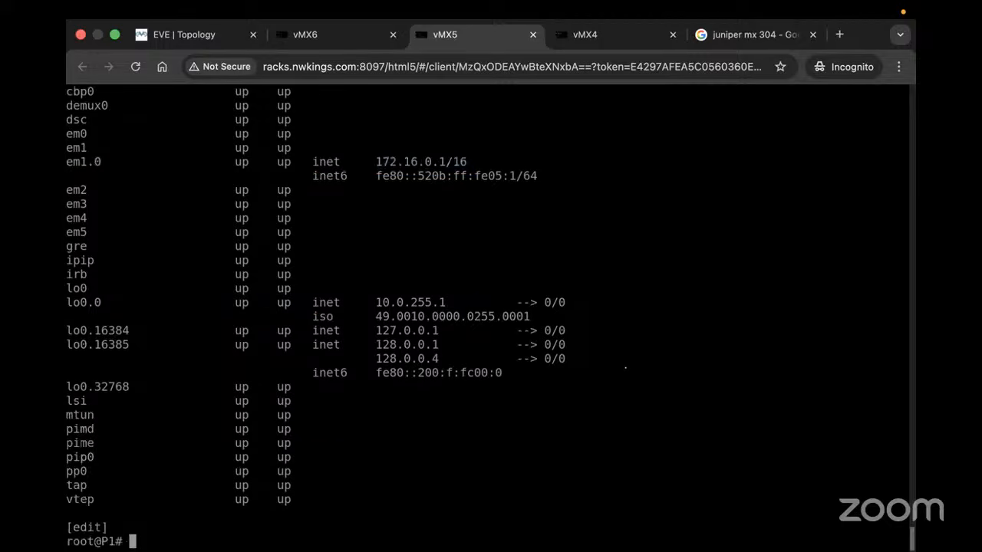
# Run 'run show chassis hardware' and highlight the CB 0 and FPC 0 Virtual FPC rows
pyautogui.write('show chassis ha')
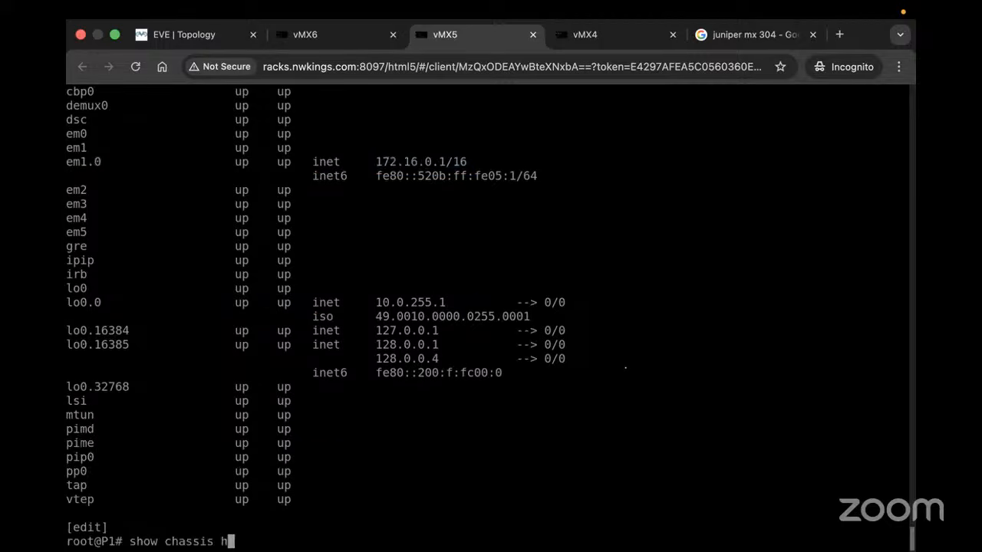
pyautogui.press('Return')
pyautogui.write('ru')
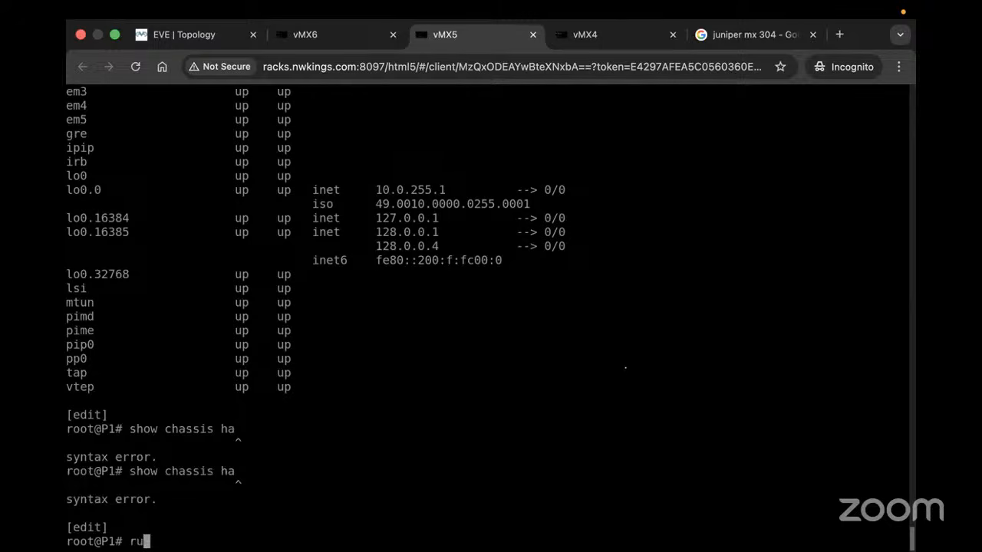
pyautogui.write('n show chassis hardware')
pyautogui.press('Return')
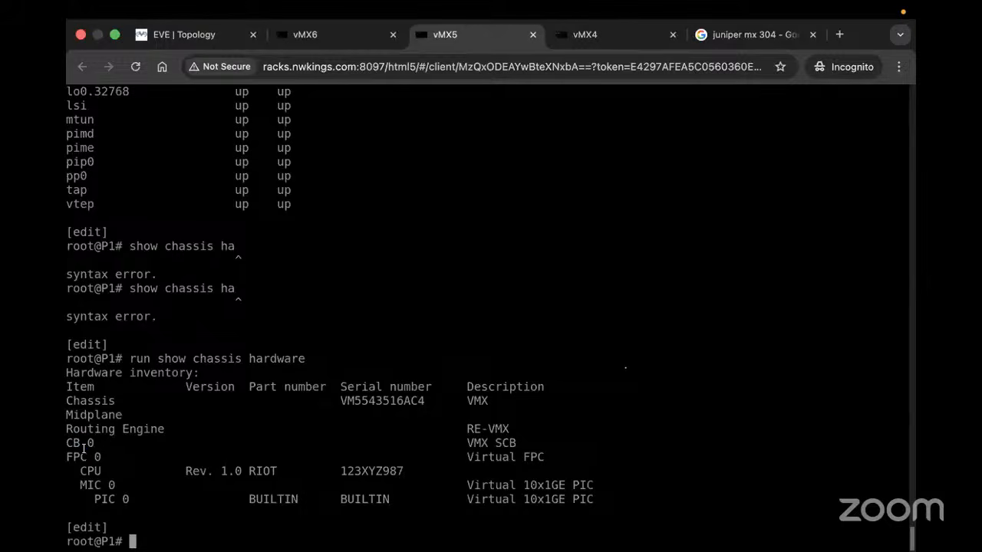
pyautogui.moveTo(84, 446); pyautogui.dragTo(329, 457)
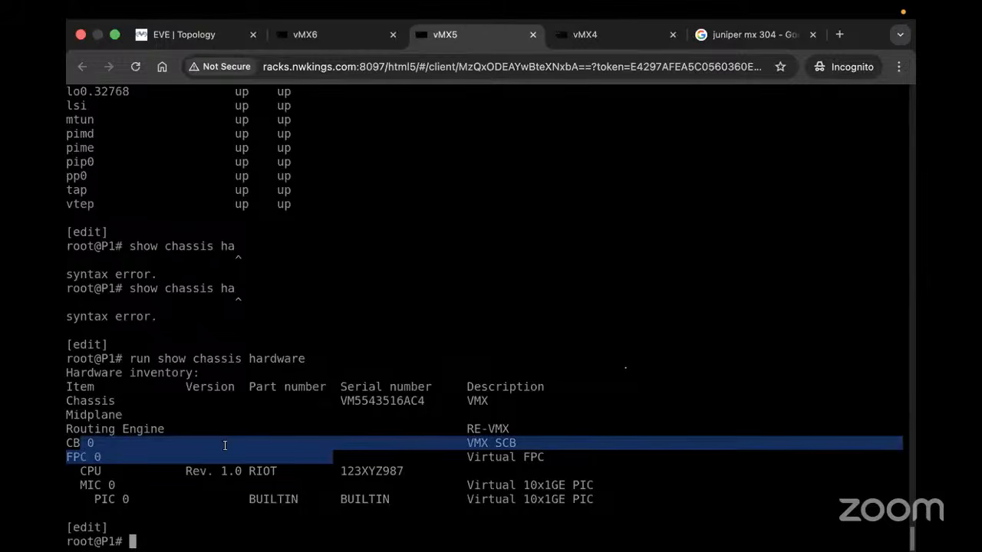
pyautogui.click(89, 460)
pyautogui.moveTo(74, 457); pyautogui.dragTo(558, 456)
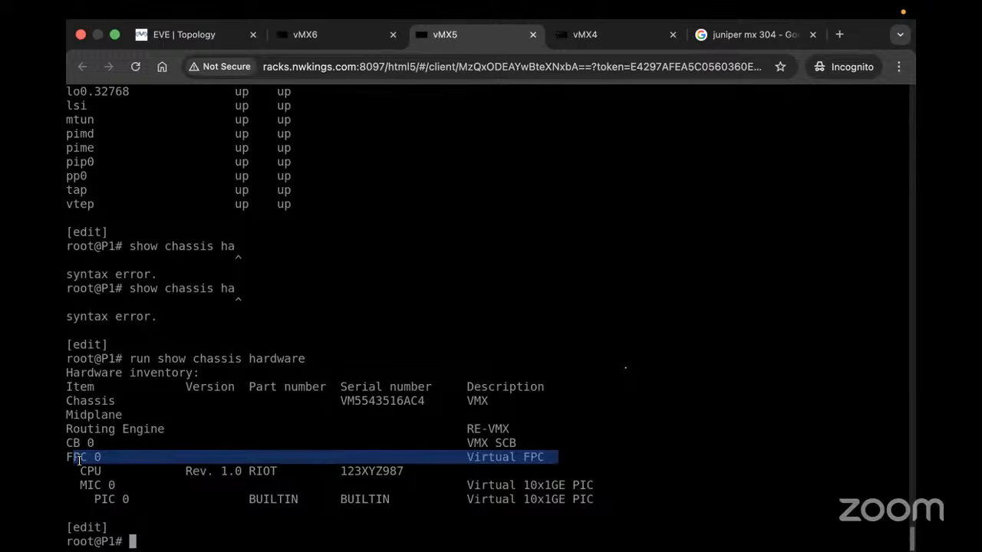
# Review the FPC 0 inventory with its Virtual 10x1GE PIC, then begin typing 'set interfaces lo0 vl'
pyautogui.scroll(3, 109, 221)
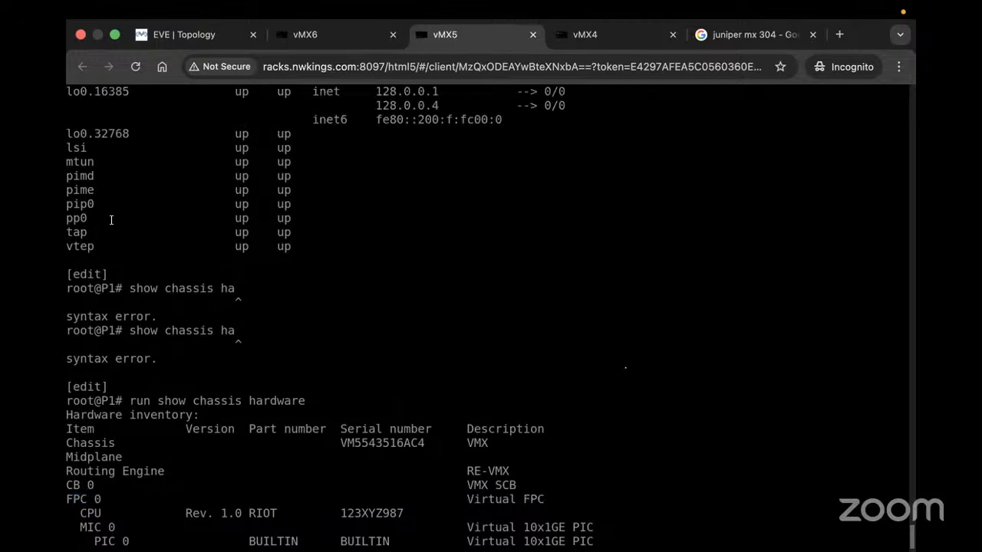
pyautogui.scroll(-3, 91, 451)
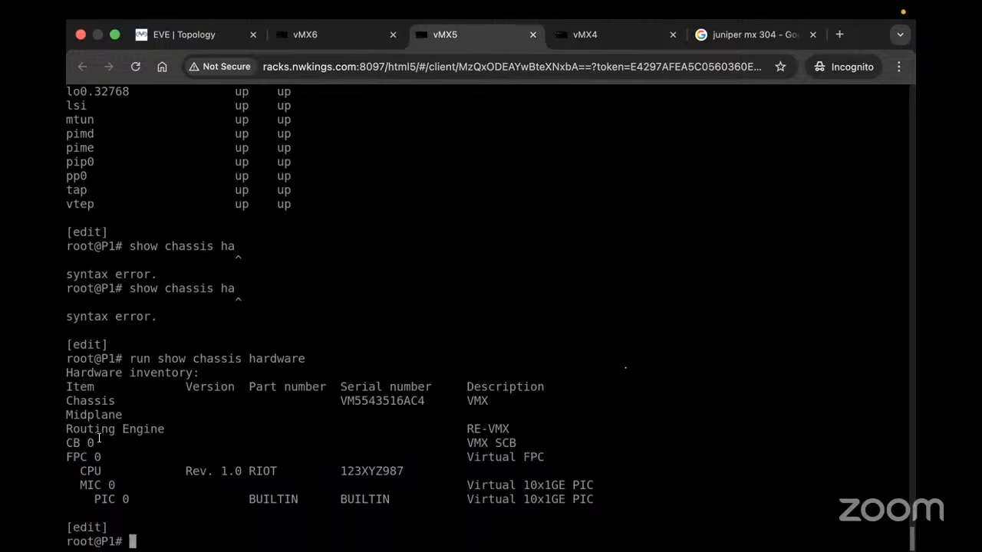
pyautogui.moveTo(80, 455); pyautogui.dragTo(150, 457)
pyautogui.scroll(3, 191, 196)
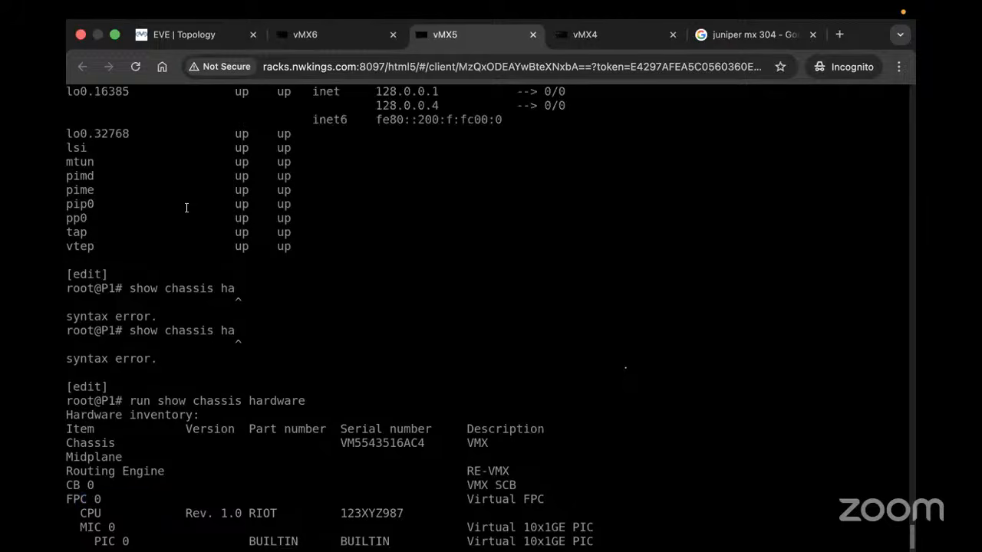
pyautogui.scroll(4, 163, 224)
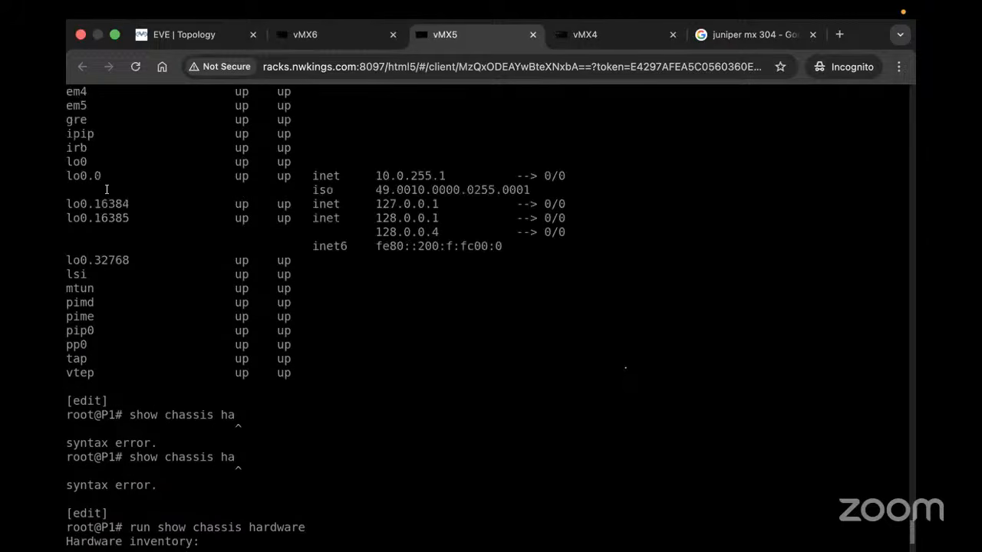
pyautogui.scroll(3, 108, 190)
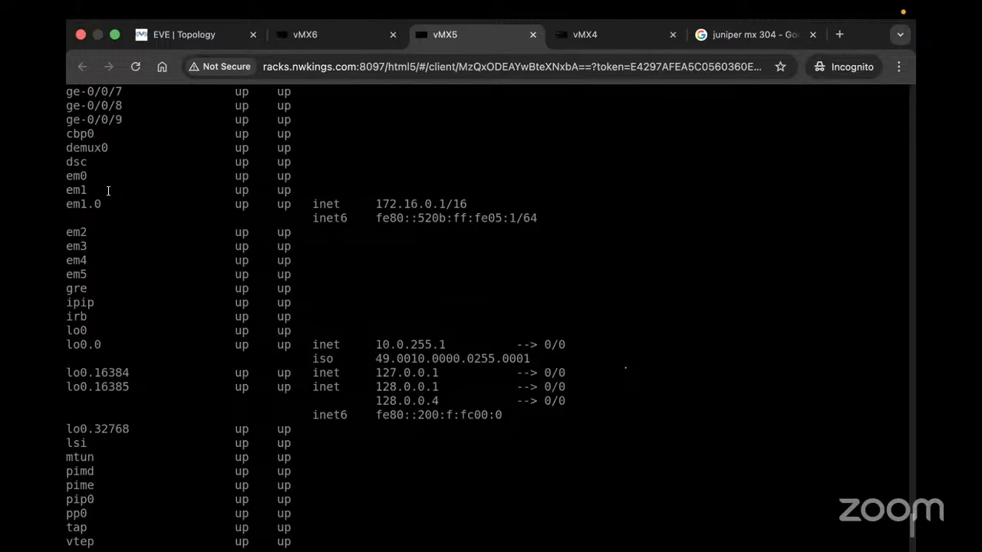
pyautogui.scroll(-8, 109, 190)
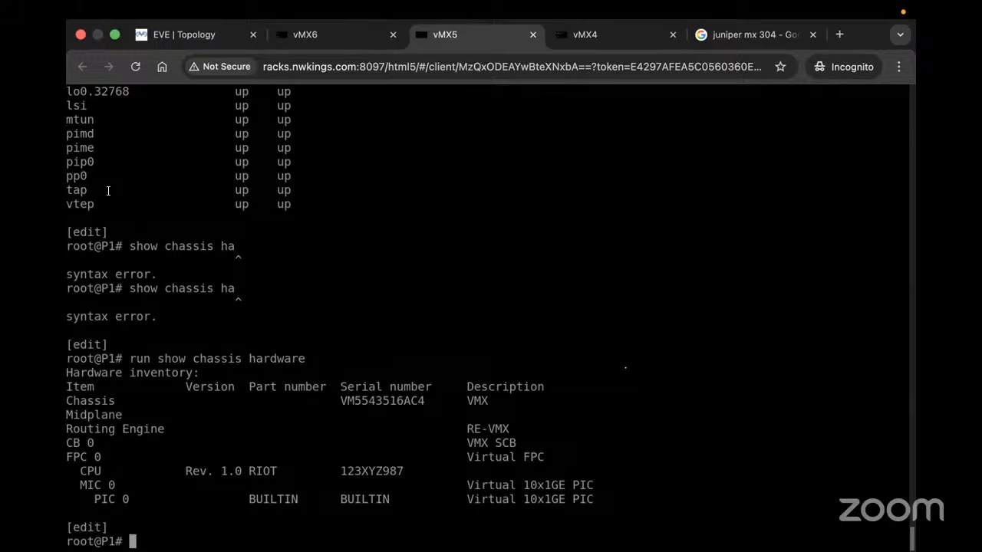
pyautogui.write('set interfaces ')
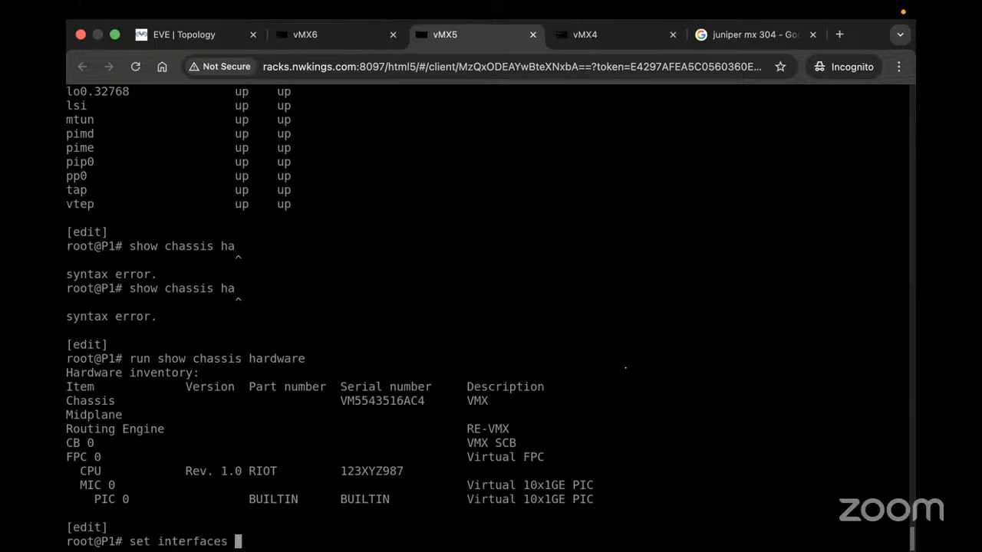
pyautogui.write('lo0 vl')
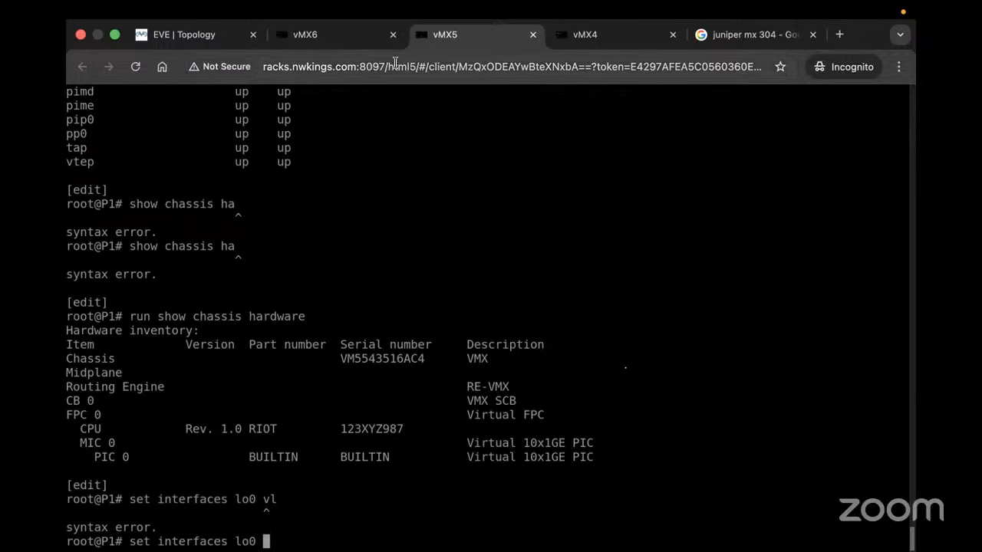
# On the topology, drag the spare vMX node from the top-left corner to the canvas's left side
pyautogui.click(231, 36)
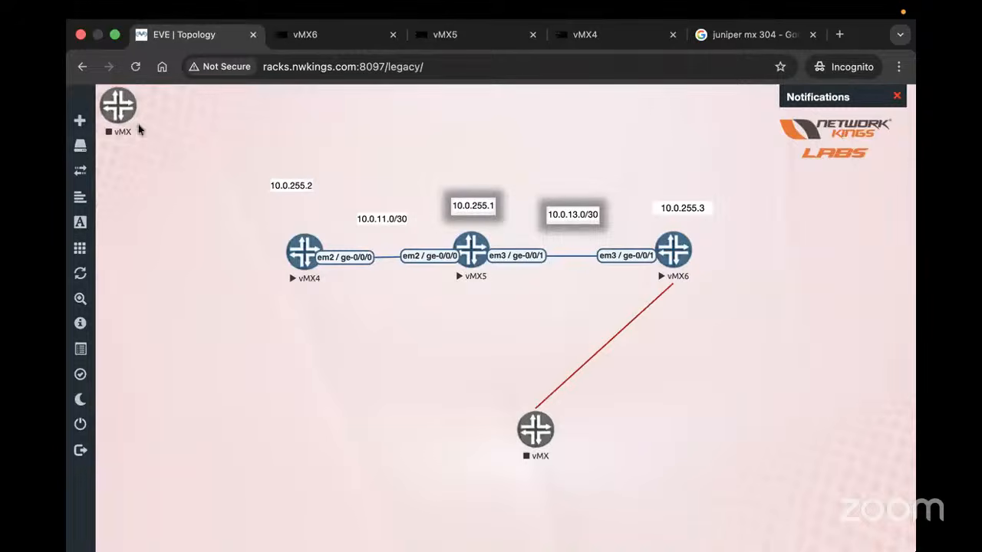
pyautogui.moveTo(123, 117); pyautogui.dragTo(201, 356)
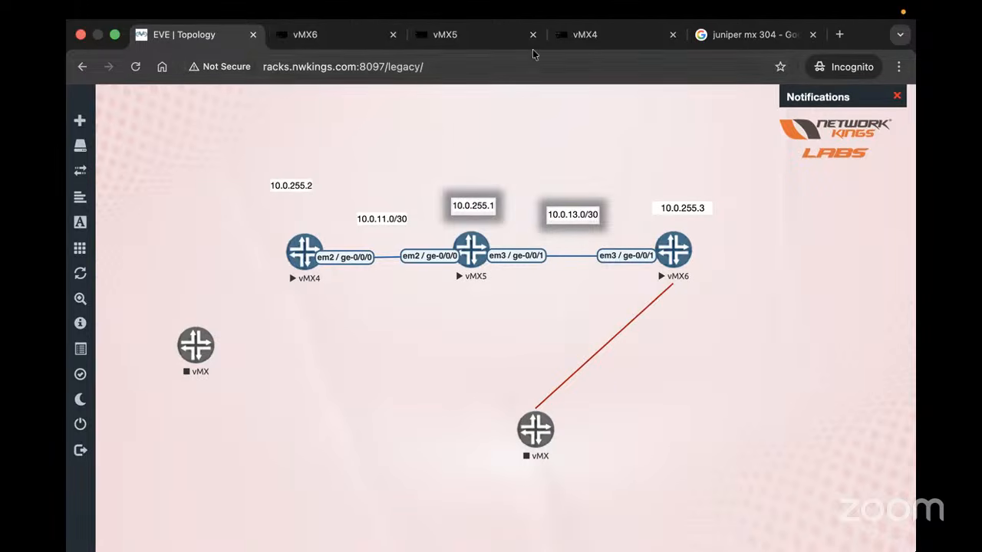
# On PE-1's vMX4 console, try vlan settings under lo0 unit 0 and list the valid options after 'lo0 v'
pyautogui.click(606, 35)
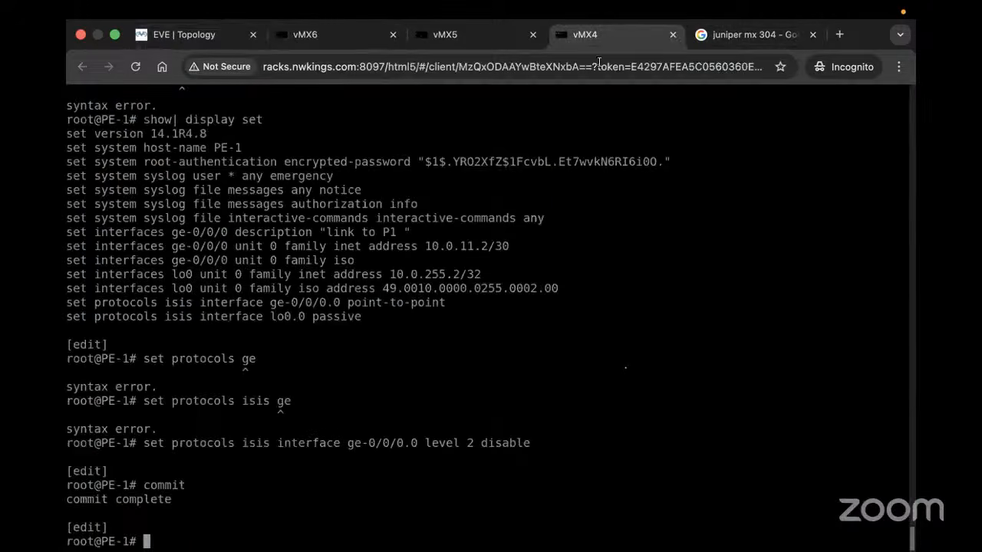
pyautogui.write('set interfaces lo0 u')
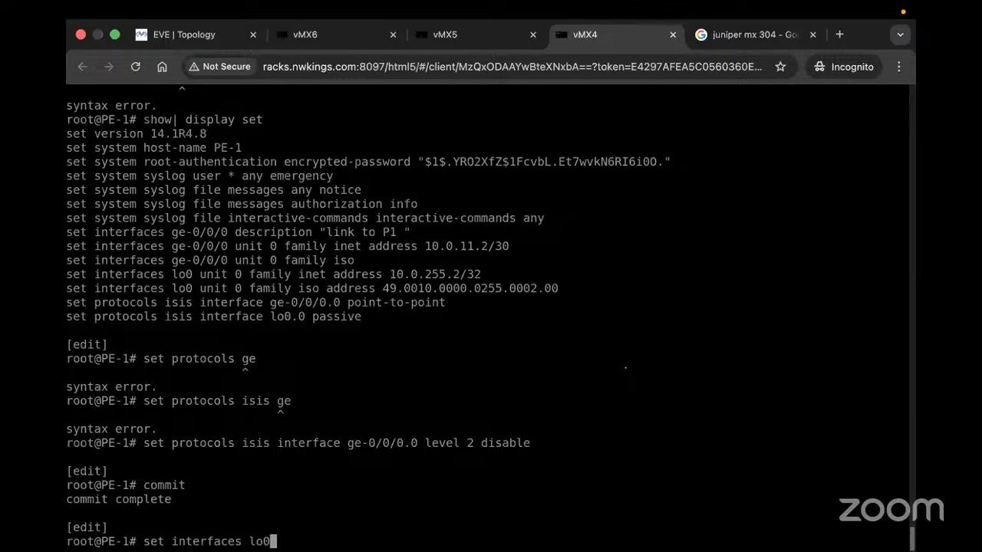
pyautogui.press('BackSpace')
pyautogui.write('vl')
pyautogui.press('BackSpace')
pyautogui.press('BackSpace')
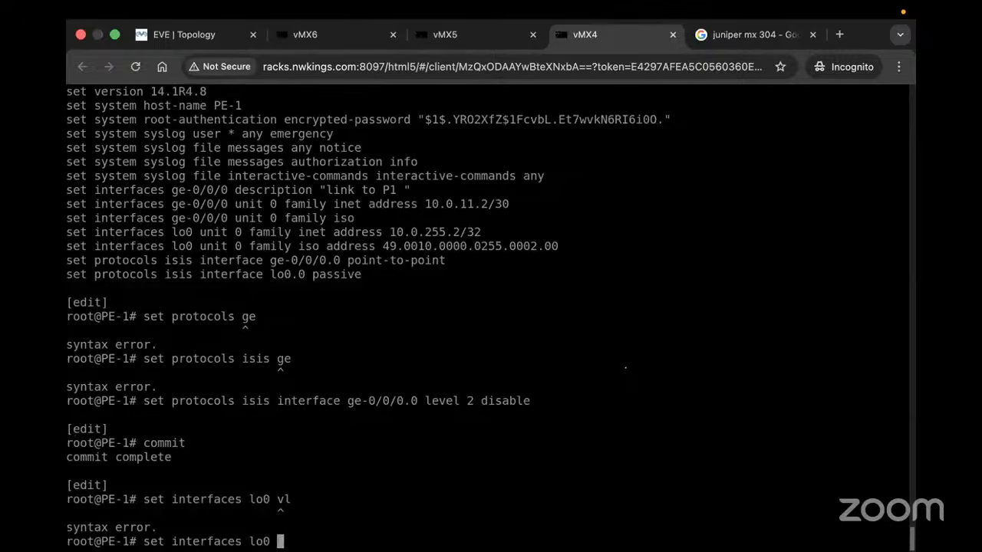
pyautogui.write('?')
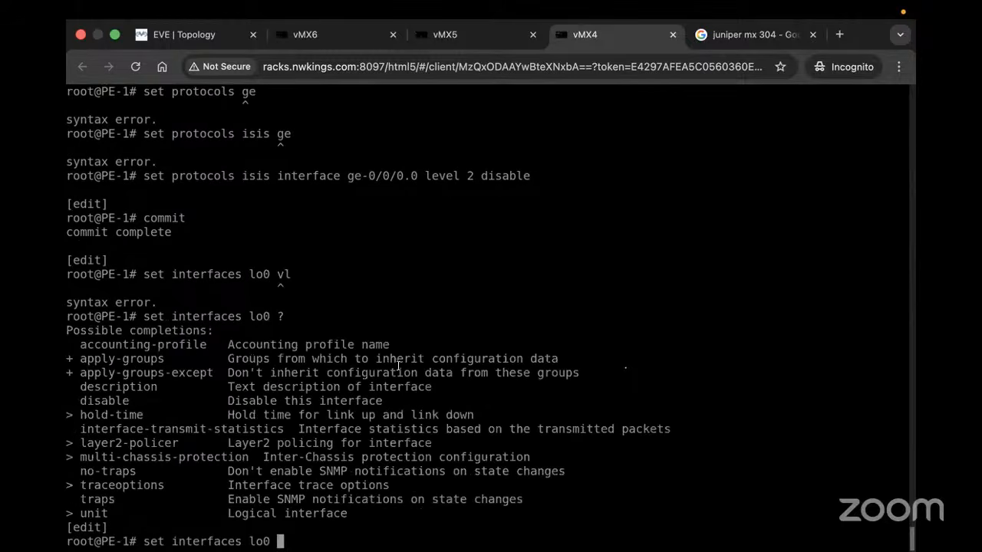
pyautogui.write('unit ?')
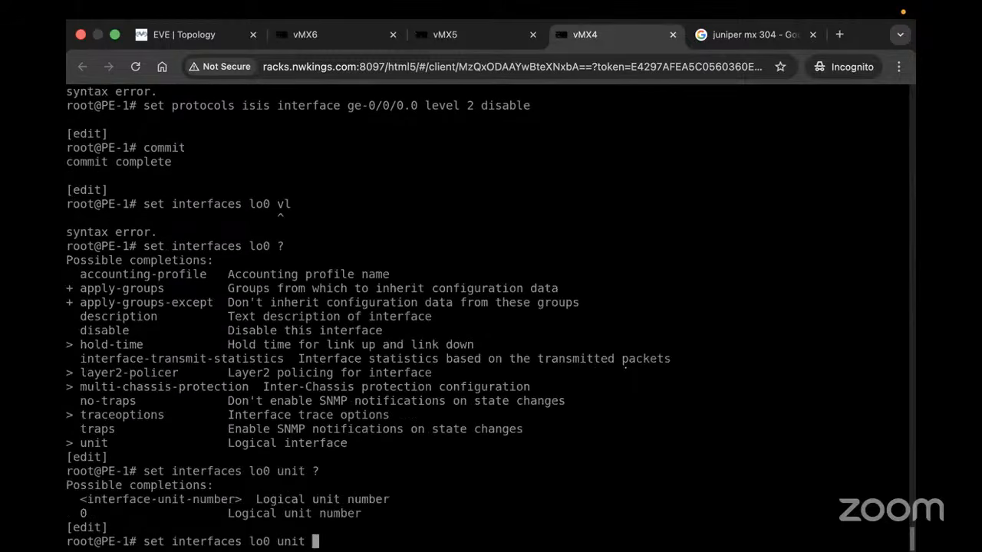
pyautogui.write('0 vl')
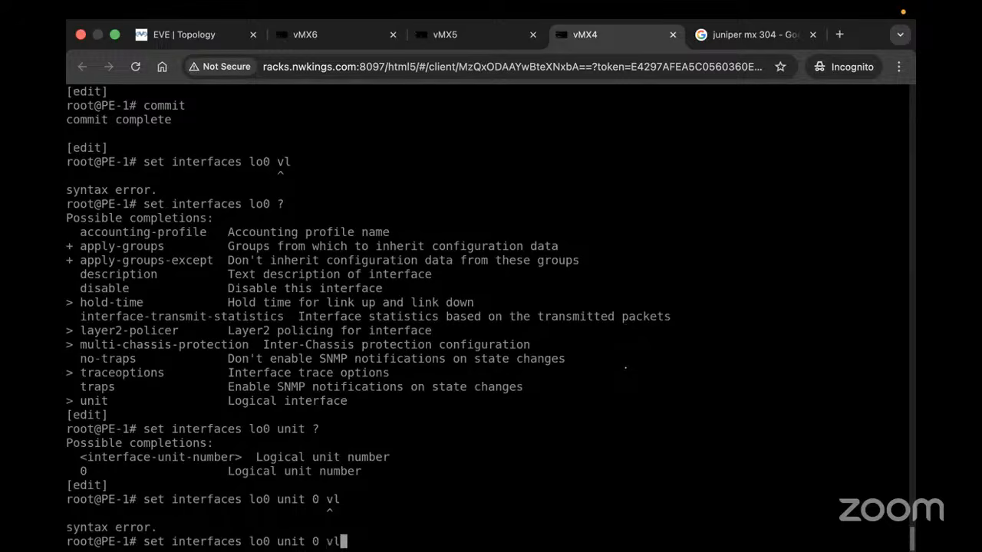
pyautogui.press('BackSpace')
pyautogui.press('BackSpace')
pyautogui.press('BackSpace')
pyautogui.press('BackSpace')
pyautogui.press('BackSpace')
pyautogui.press('BackSpace')
pyautogui.press('BackSpace')
pyautogui.press('BackSpace')
pyautogui.press('BackSpace')
pyautogui.write('v?')
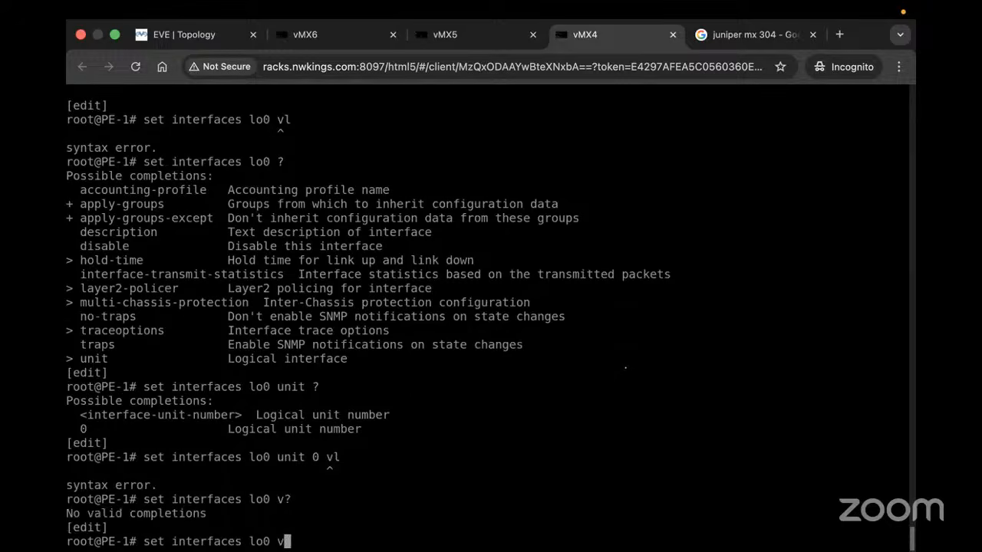
pyautogui.press('BackSpace')
pyautogui.press('BackSpace')
pyautogui.press('BackSpace')
pyautogui.press('BackSpace')
pyautogui.press('BackSpace')
# Erase the partial 'set interfaces ge-0/0/0 vlan-tagging' command line
pyautogui.write('ge-0/0/0 vlan-')
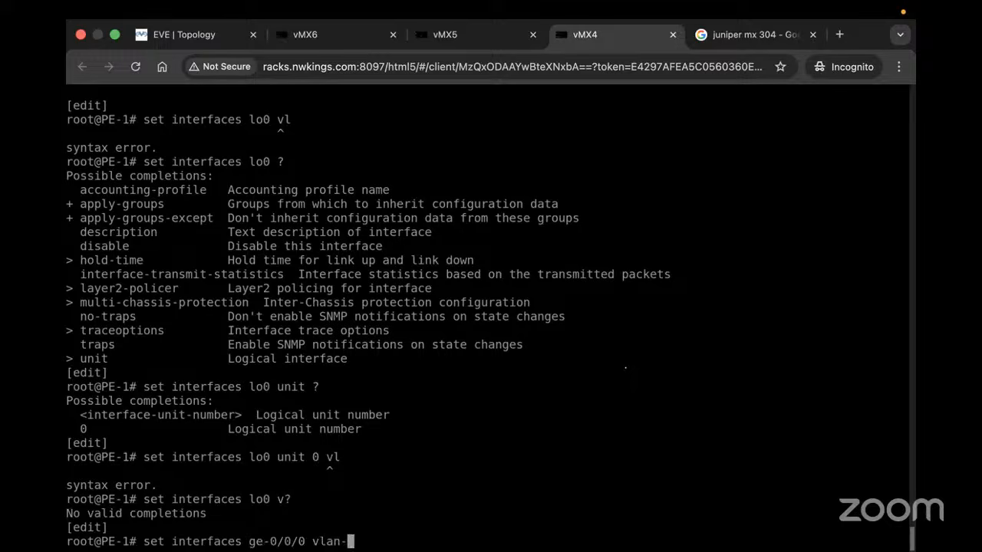
pyautogui.write('tagging')
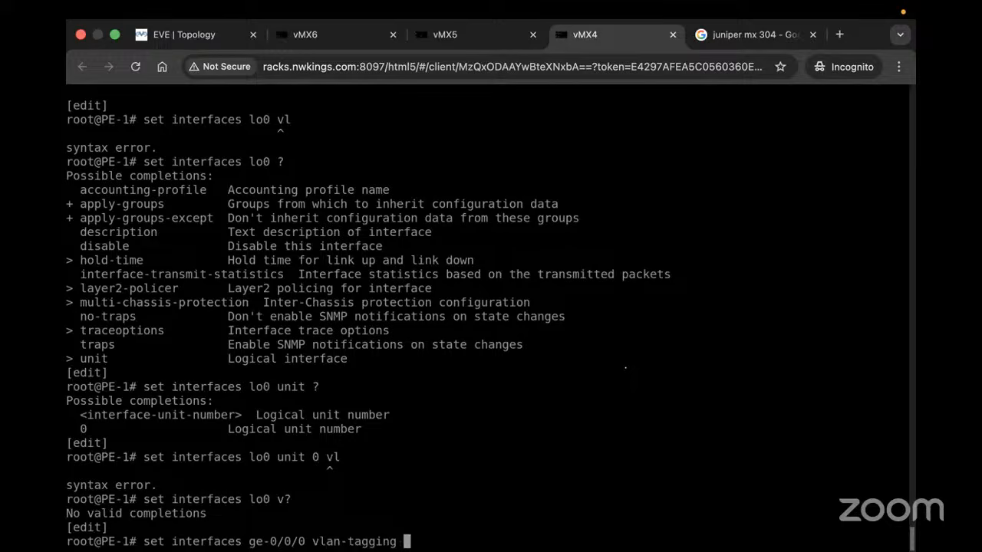
pyautogui.press('BackSpace')
pyautogui.press('BackSpace')
pyautogui.press('BackSpace')
pyautogui.press('BackSpace')
pyautogui.press('BackSpace')
pyautogui.press('BackSpace')
pyautogui.press('BackSpace')
pyautogui.press('BackSpace')
pyautogui.press('BackSpace')
pyautogui.press('BackSpace')
pyautogui.press('BackSpace')
pyautogui.press('BackSpace')
pyautogui.press('BackSpace')
pyautogui.press('BackSpace')
pyautogui.press('BackSpace')
pyautogui.press('BackSpace')
pyautogui.press('BackSpace')
pyautogui.press('BackSpace')
pyautogui.press('BackSpace')
pyautogui.press('BackSpace')
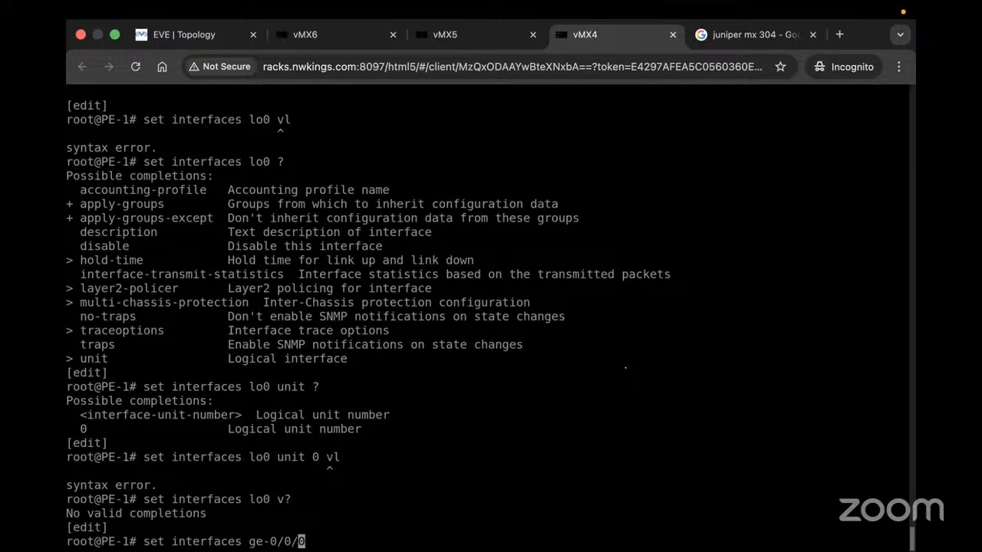
pyautogui.press('BackSpace')
pyautogui.press('BackSpace')
pyautogui.press('BackSpace')
pyautogui.press('BackSpace')
pyautogui.press('BackSpace')
pyautogui.press('BackSpace')
pyautogui.press('BackSpace')
pyautogui.press('BackSpace')
pyautogui.press('BackSpace')
pyautogui.press('BackSpace')
pyautogui.press('BackSpace')
pyautogui.press('BackSpace')
pyautogui.press('BackSpace')
pyautogui.press('BackSpace')
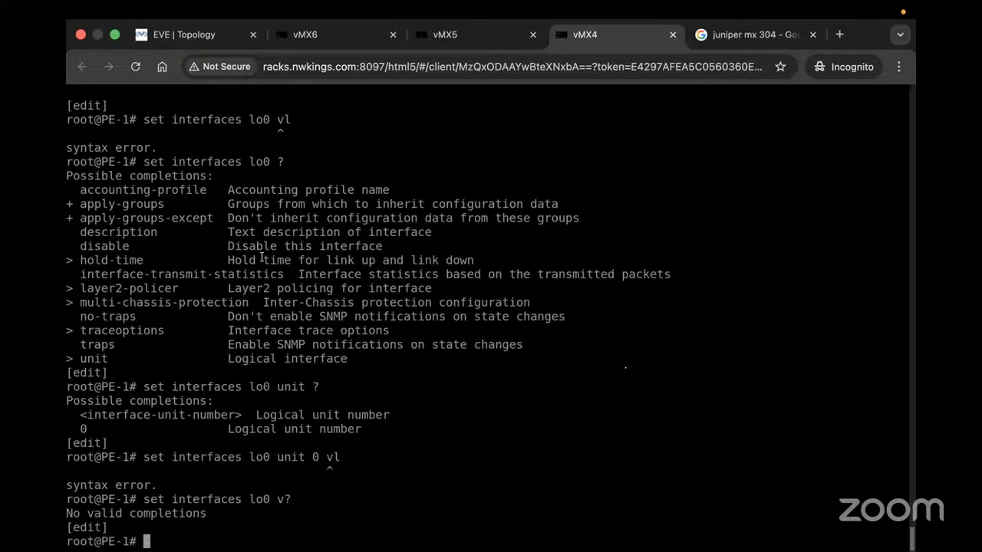
# Stop routers vMX4, vMX5 and vMX6 from the topology
pyautogui.click(207, 35)
pyautogui.moveTo(79, 439)
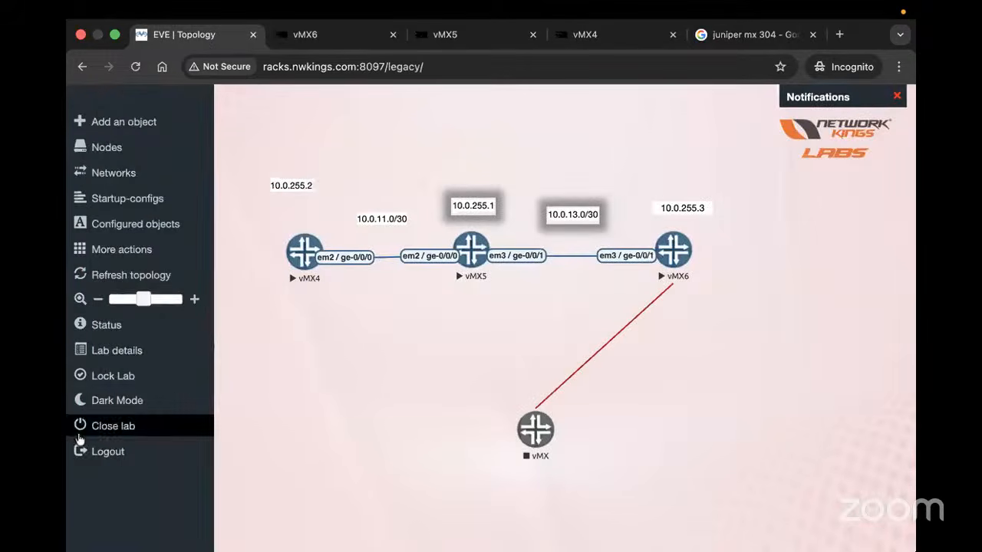
pyautogui.rightClick(297, 253)
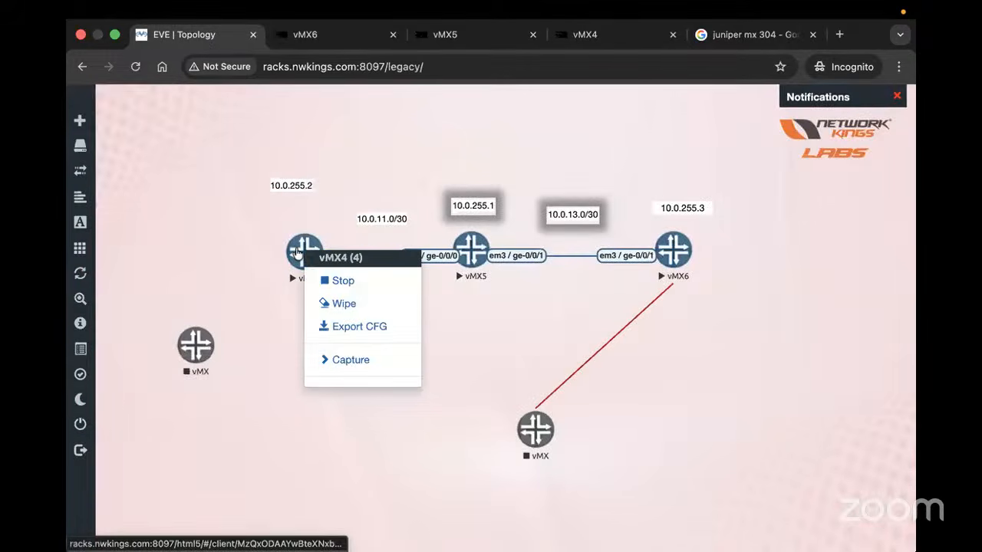
pyautogui.click(330, 282)
pyautogui.rightClick(470, 250)
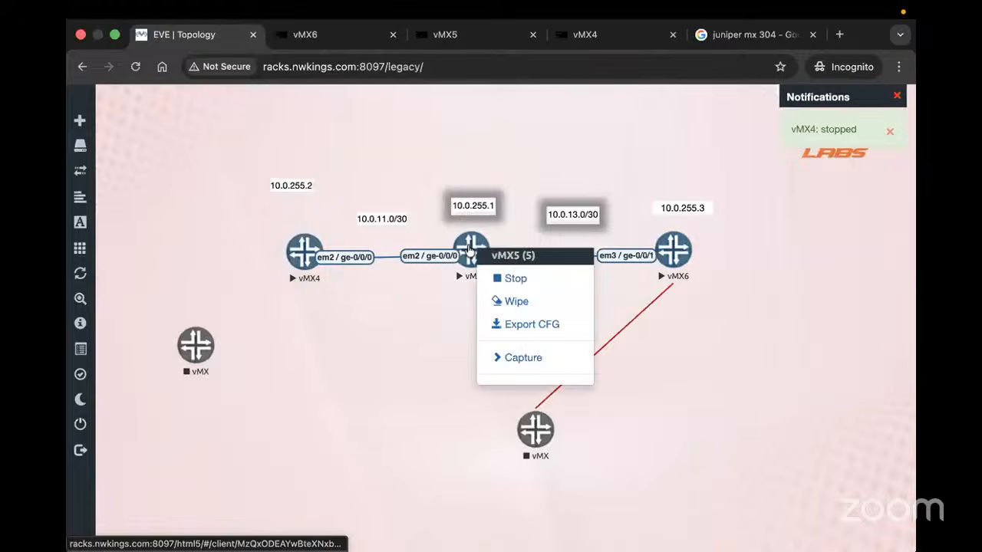
pyautogui.click(510, 279)
pyautogui.rightClick(682, 254)
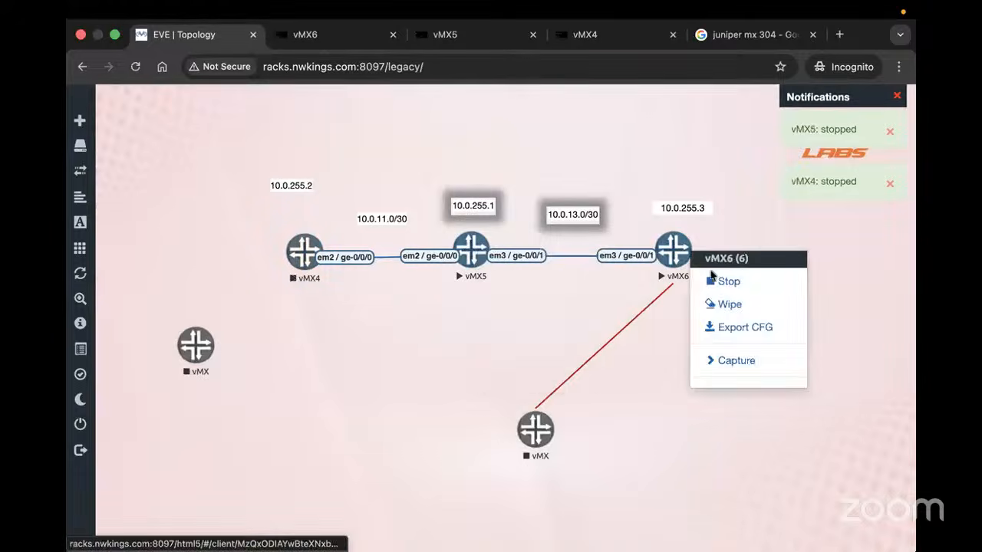
pyautogui.click(711, 278)
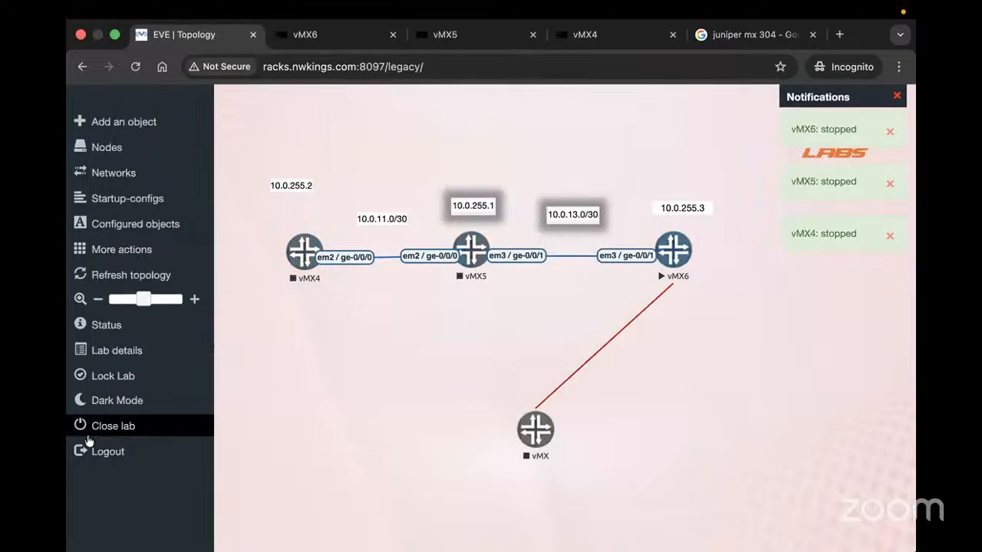
# Close the IS-IS lab and open Mpls-Vpls.unl from the SRINI-LAB_PreConfigured folder
pyautogui.click(90, 434)
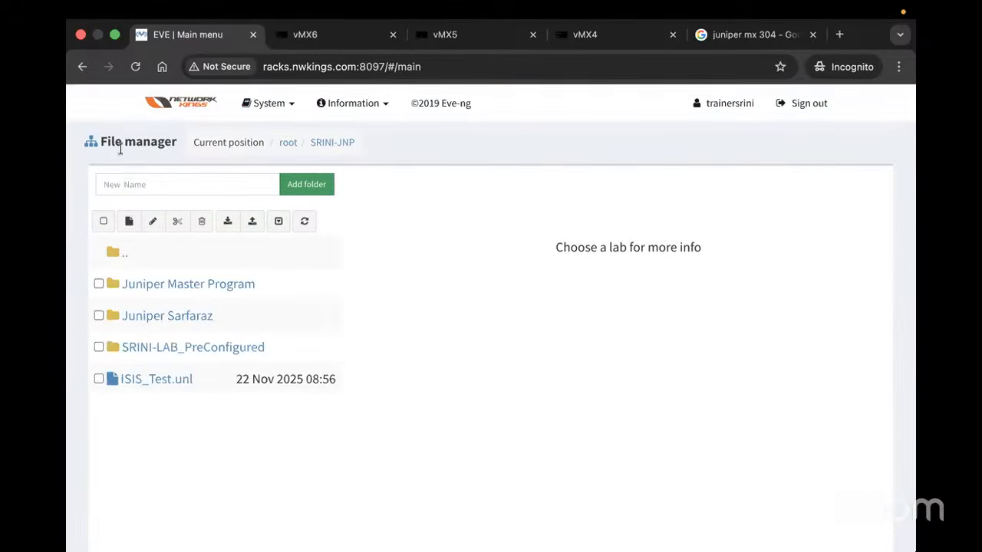
pyautogui.click(172, 287)
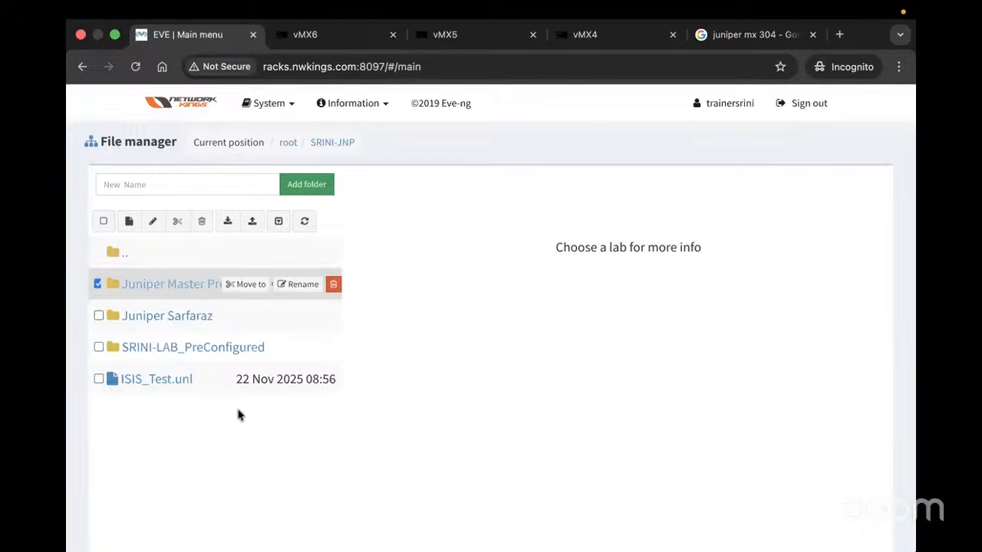
pyautogui.click(118, 256)
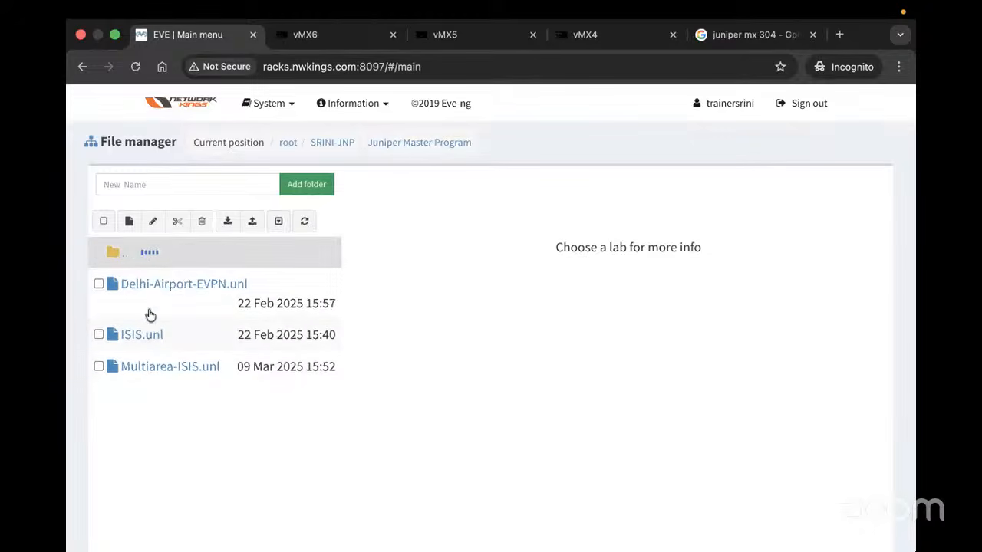
pyautogui.click(154, 349)
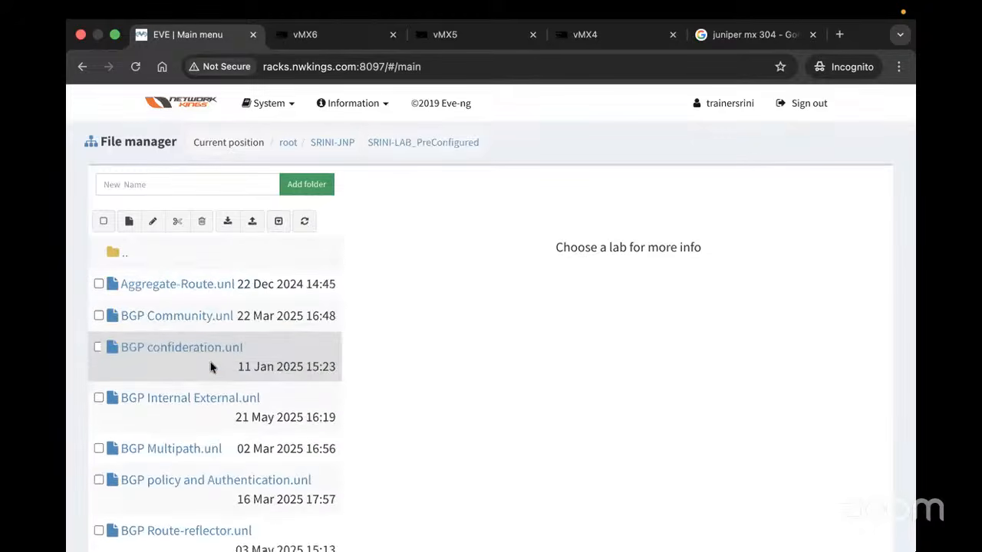
pyautogui.scroll(-10, 210, 365)
pyautogui.scroll(-5, 210, 366)
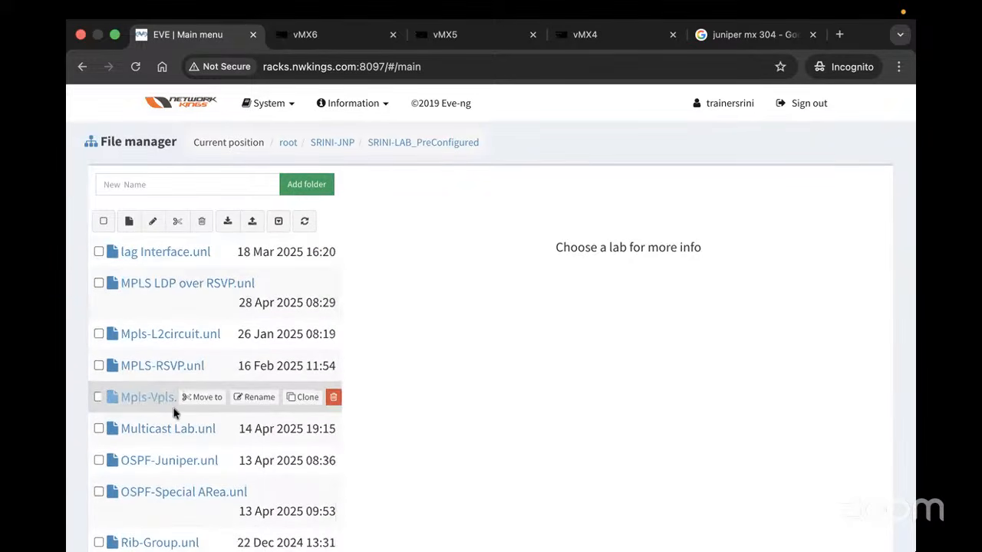
pyautogui.click(174, 406)
pyautogui.scroll(-2, 401, 455)
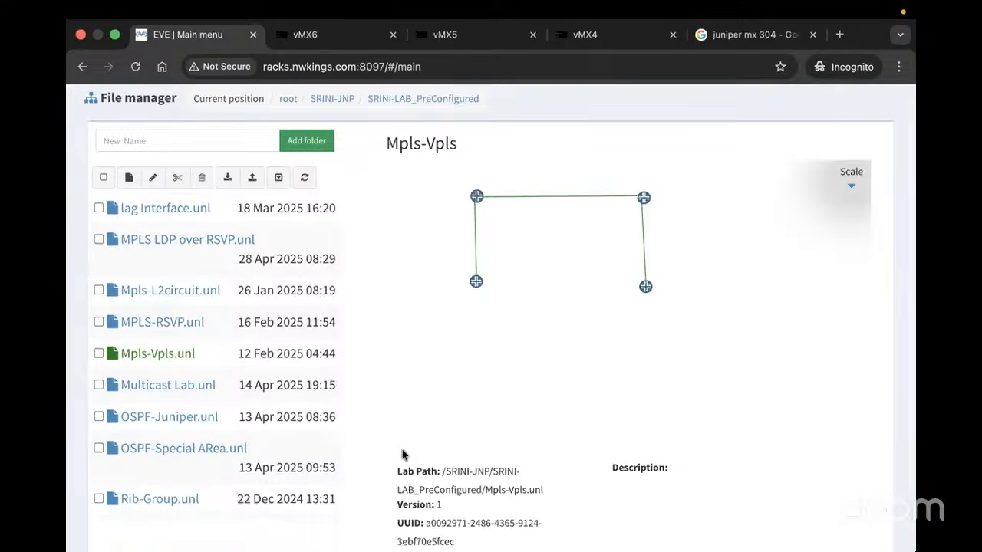
pyautogui.scroll(-2, 409, 507)
pyautogui.click(414, 516)
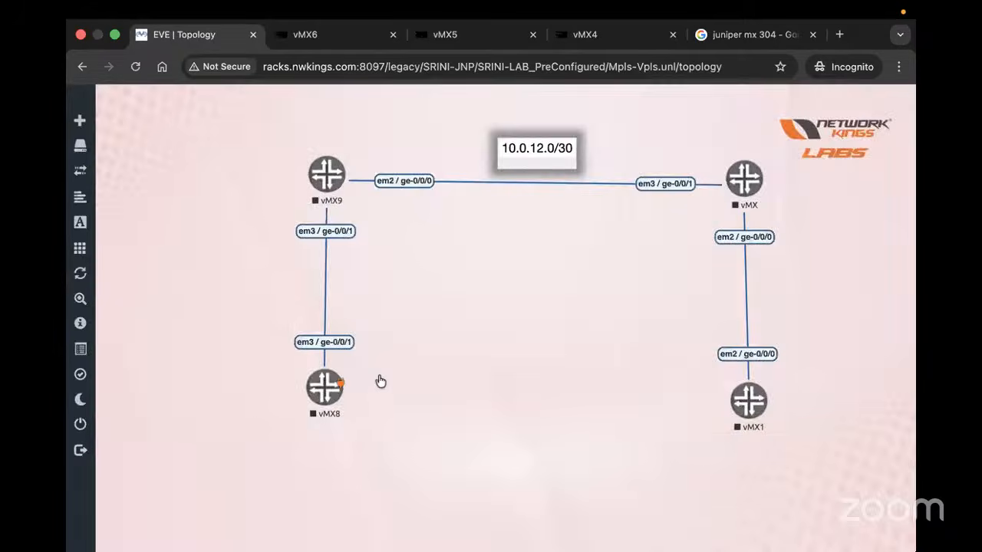
# Start routers vMX8, vMX9, vMX and vMX1
pyautogui.rightClick(378, 381)
pyautogui.click(376, 372)
pyautogui.rightClick(330, 184)
pyautogui.click(372, 219)
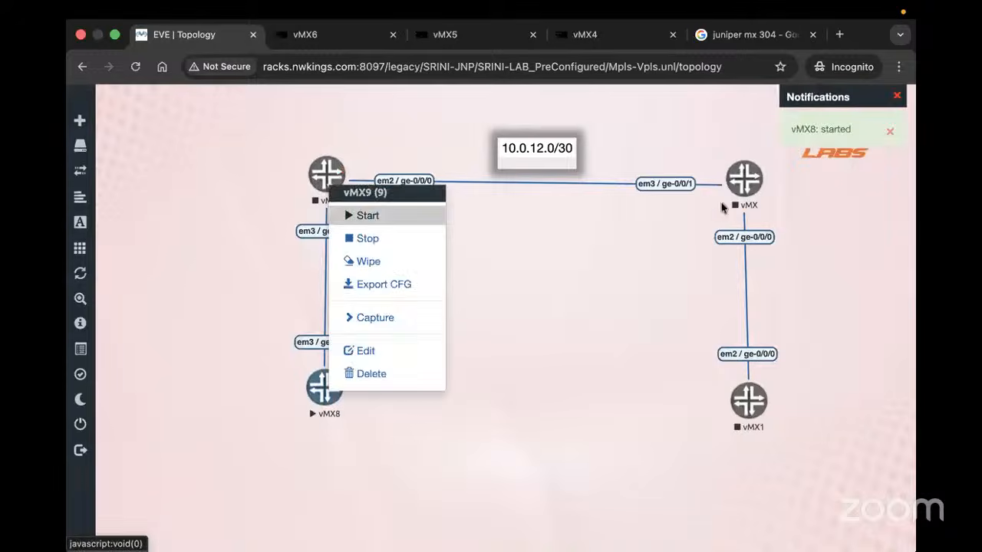
pyautogui.rightClick(744, 173)
pyautogui.click(770, 205)
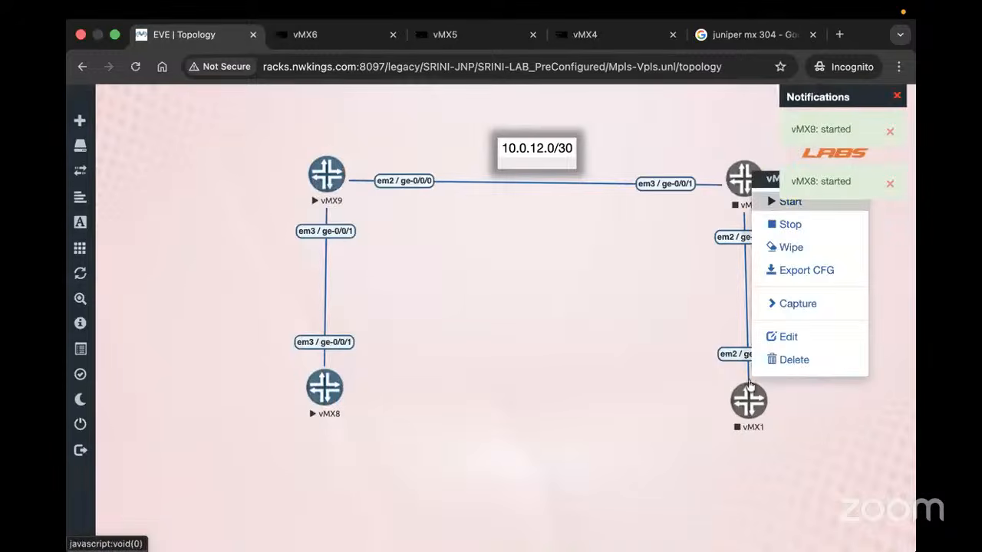
pyautogui.rightClick(746, 393)
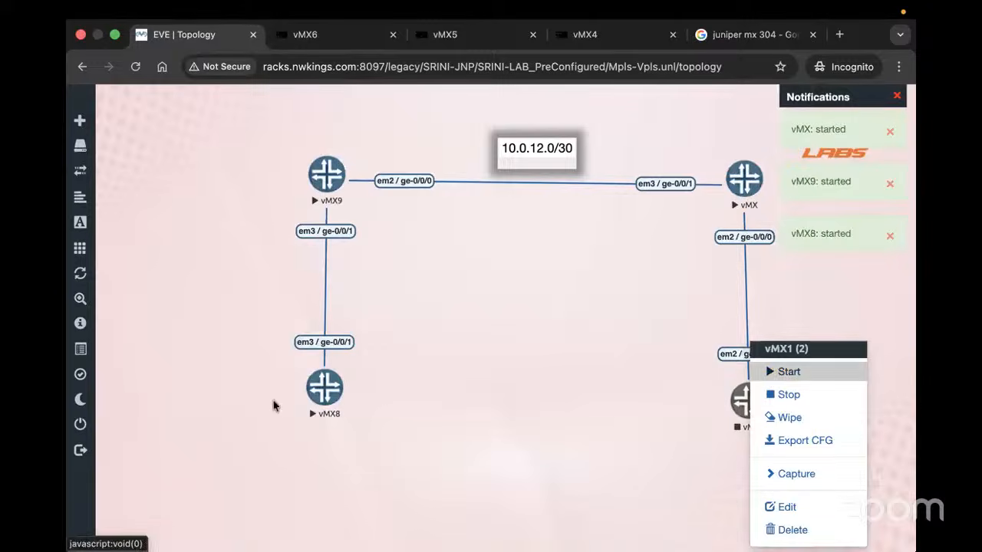
pyautogui.click(326, 403)
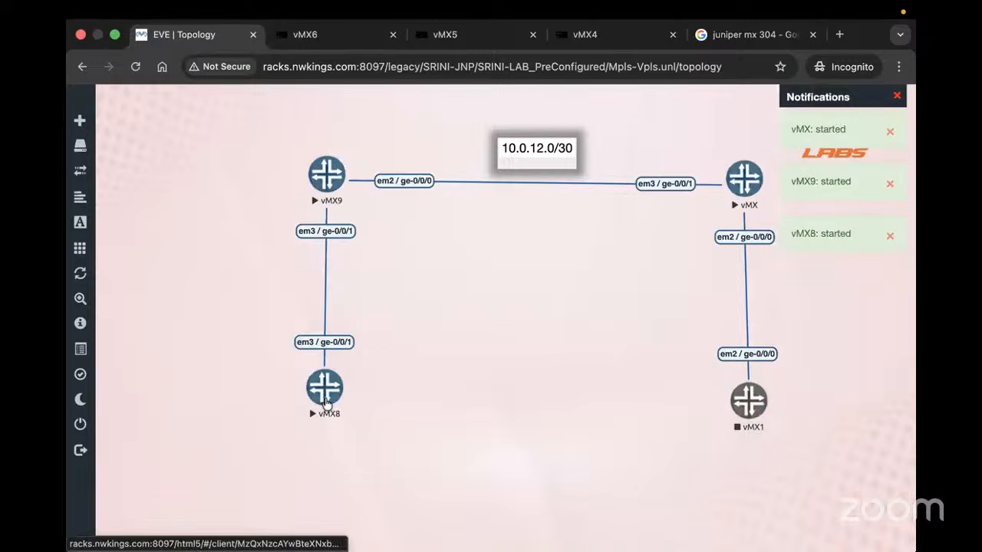
# Open vMX9's console, close the old vMX5 and vMX4 consoles, and open vMX's console
pyautogui.click(328, 178)
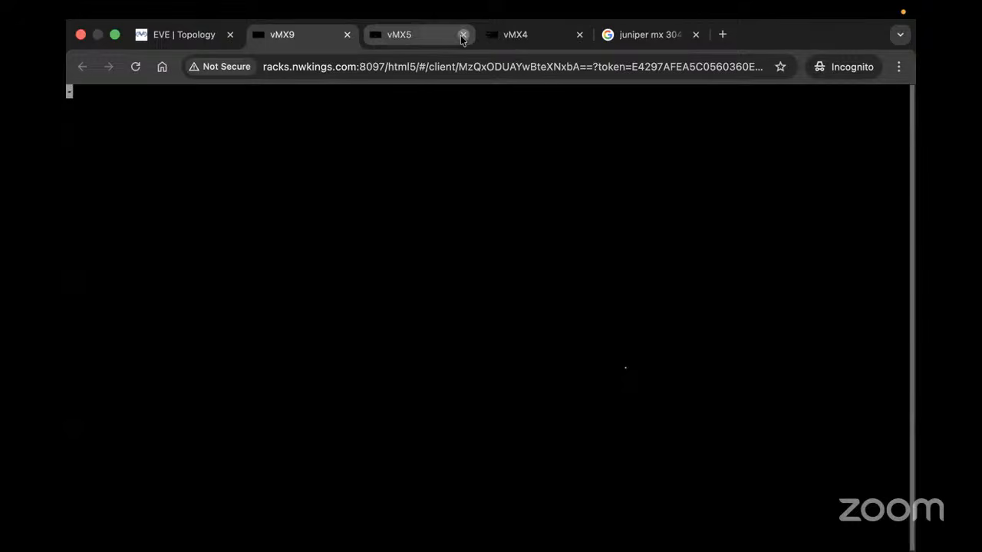
pyautogui.click(464, 35)
pyautogui.click(464, 36)
pyautogui.click(184, 35)
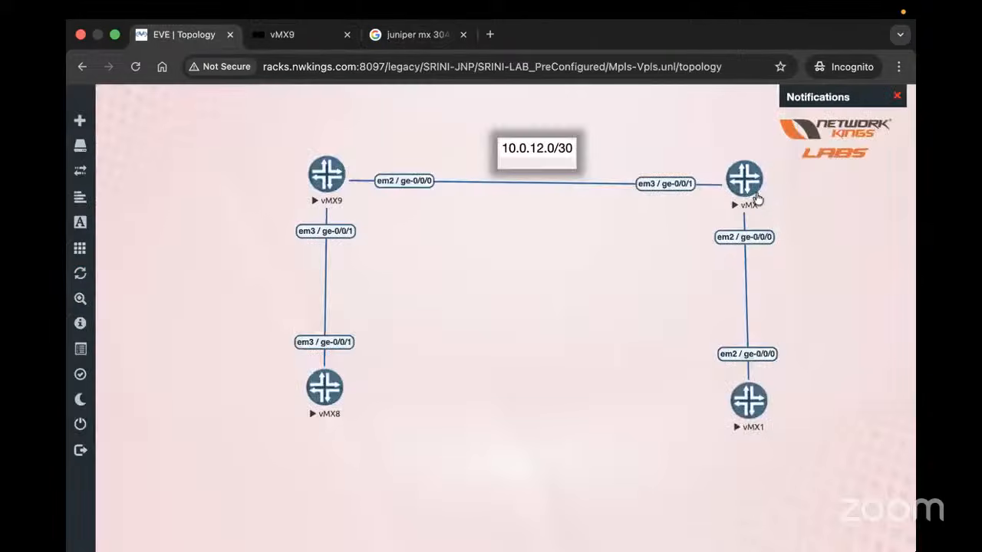
pyautogui.click(744, 184)
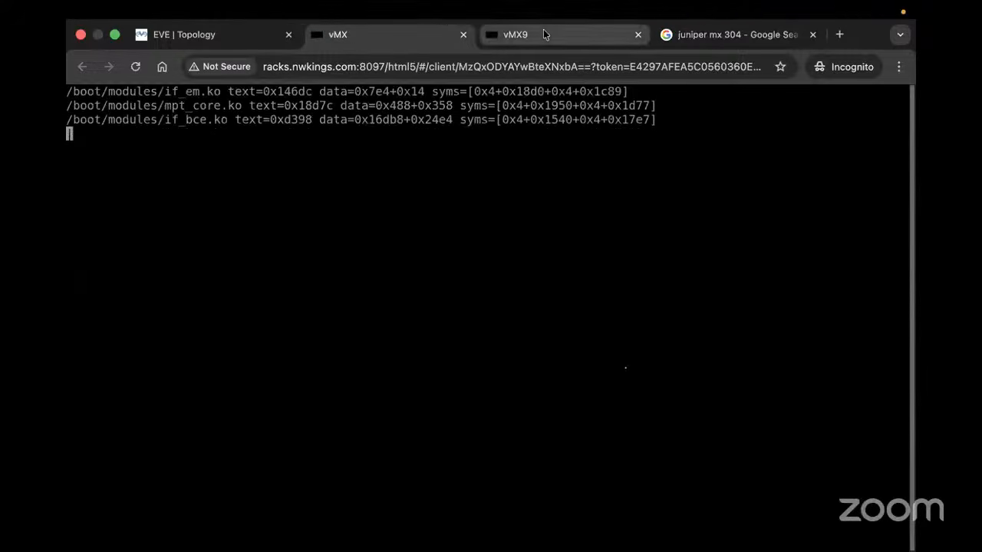
# Monitor the vMX9 and vMX boot progress, ending on vMX booting JUNOS 14.1R4.8
pyautogui.click(543, 34)
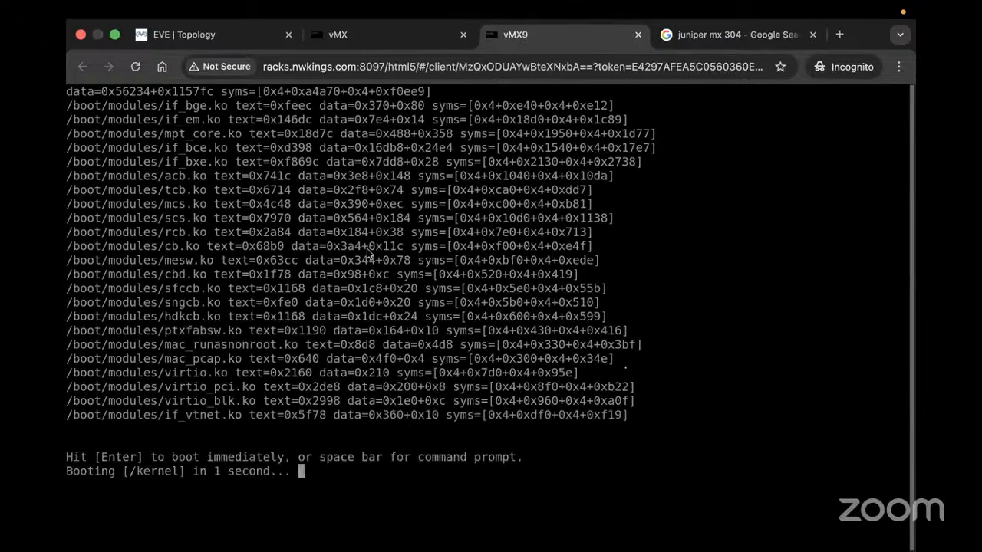
pyautogui.click(356, 38)
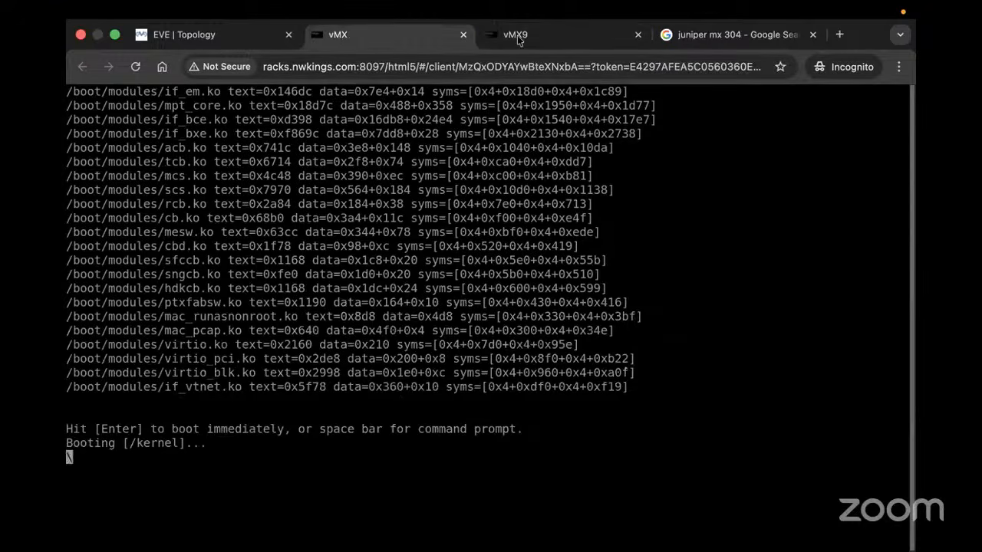
pyautogui.click(518, 34)
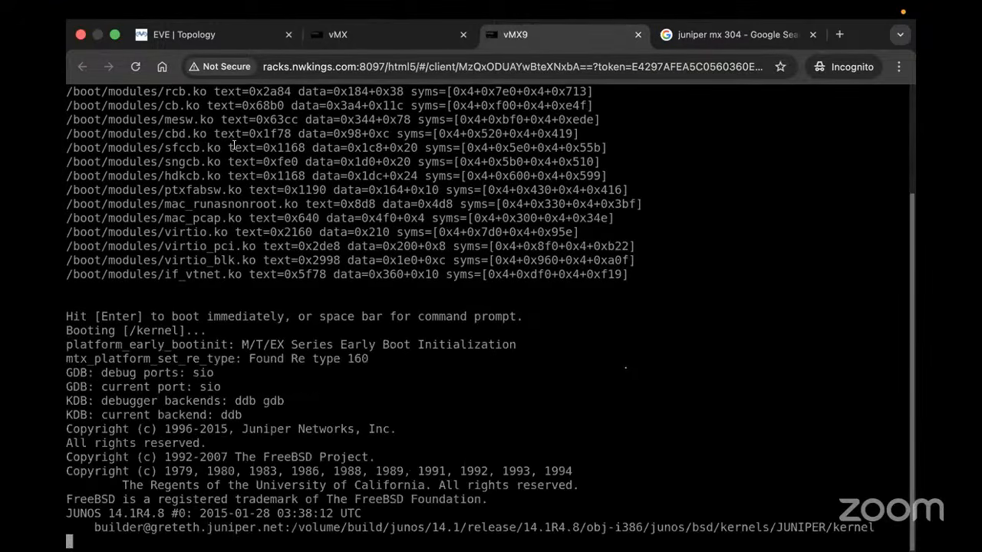
pyautogui.click(197, 36)
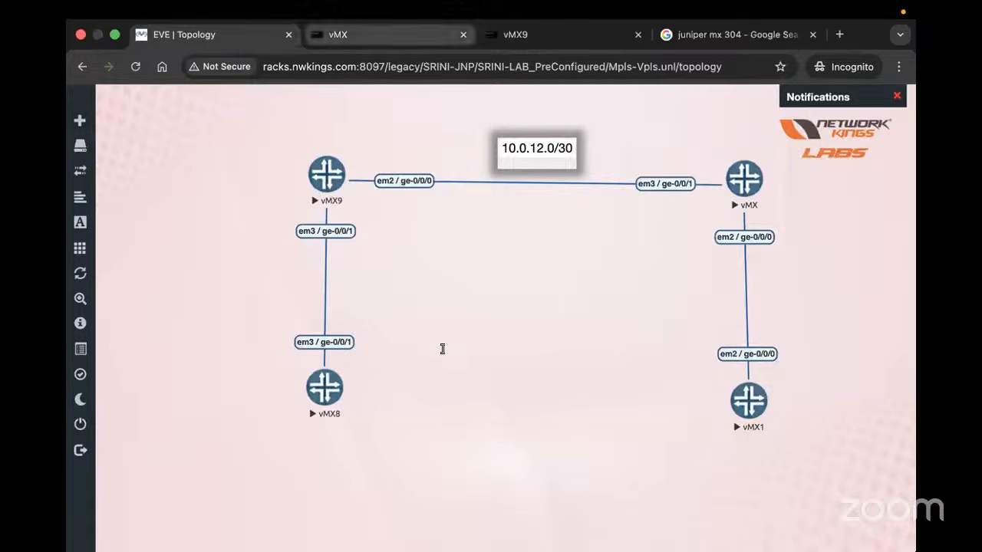
pyautogui.hotkey('ctrl', 'Tab')
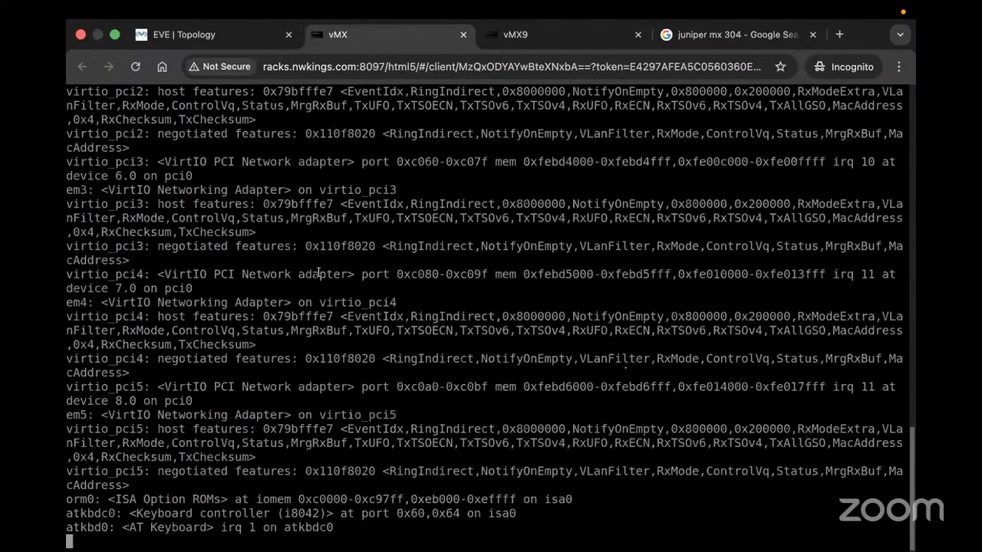
pyautogui.click(200, 34)
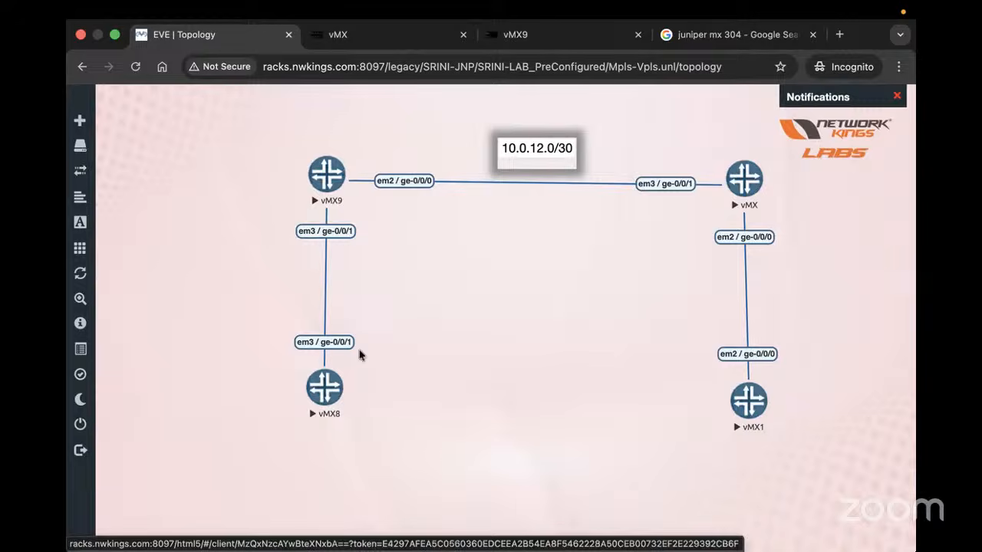
pyautogui.click(346, 35)
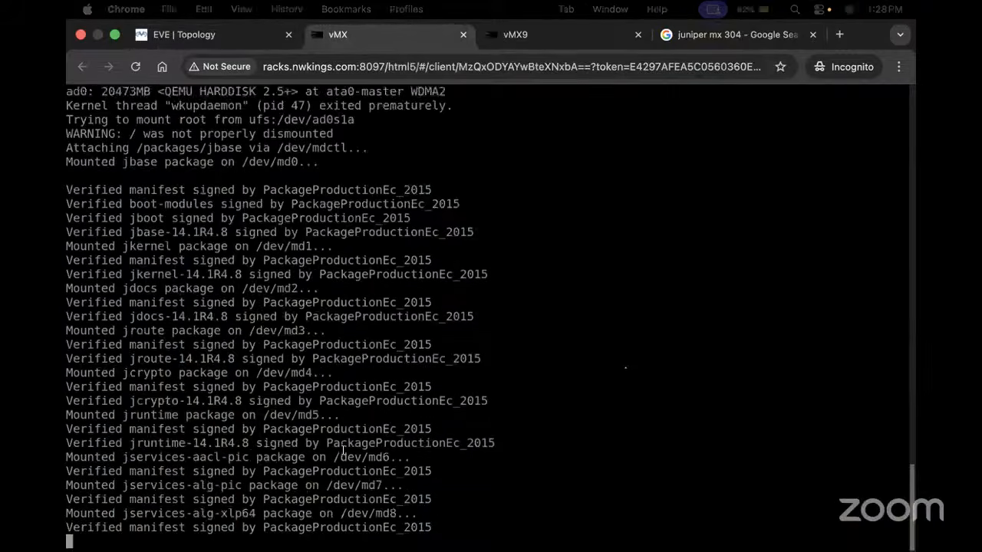
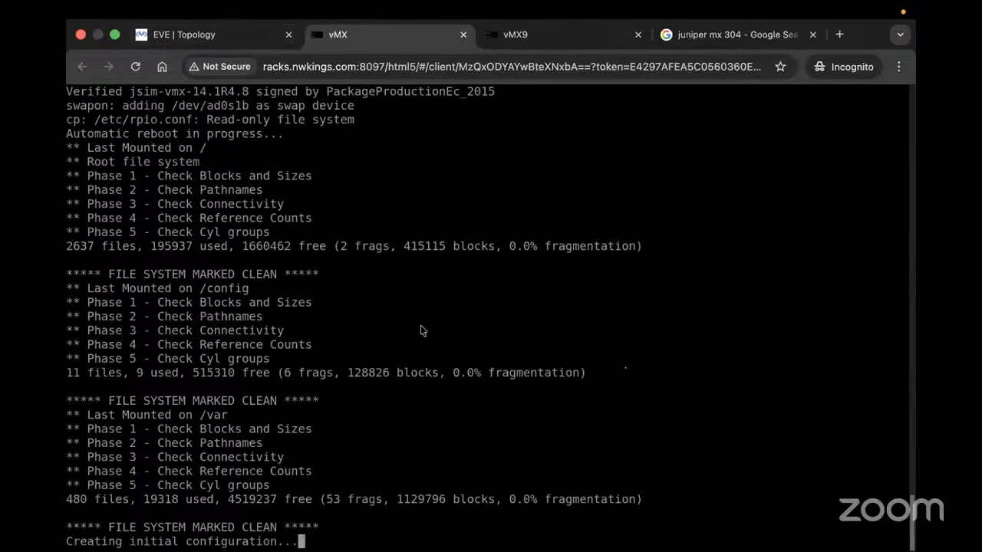
# Watch vMX and vMX9 boot by switching between the topology and their consoles
pyautogui.click(220, 36)
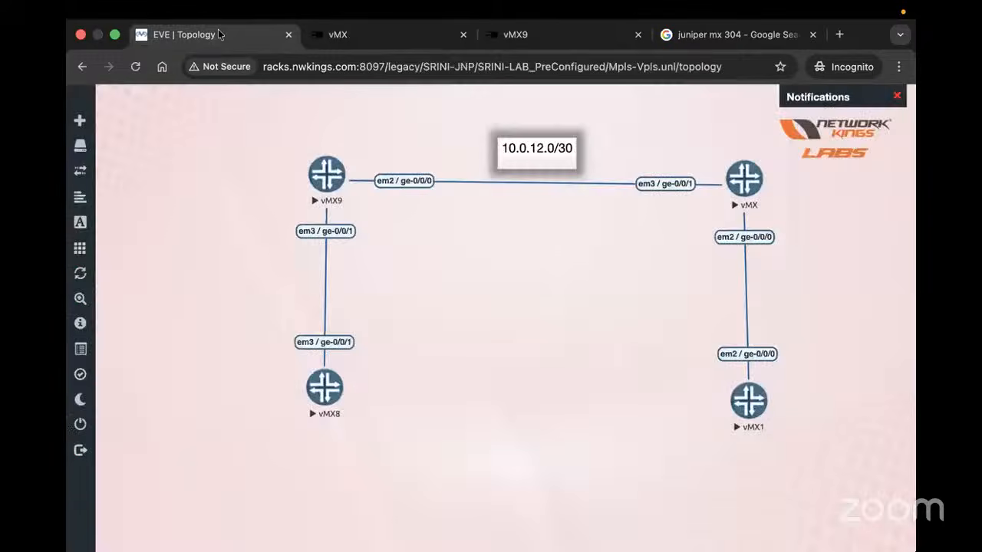
pyautogui.click(398, 34)
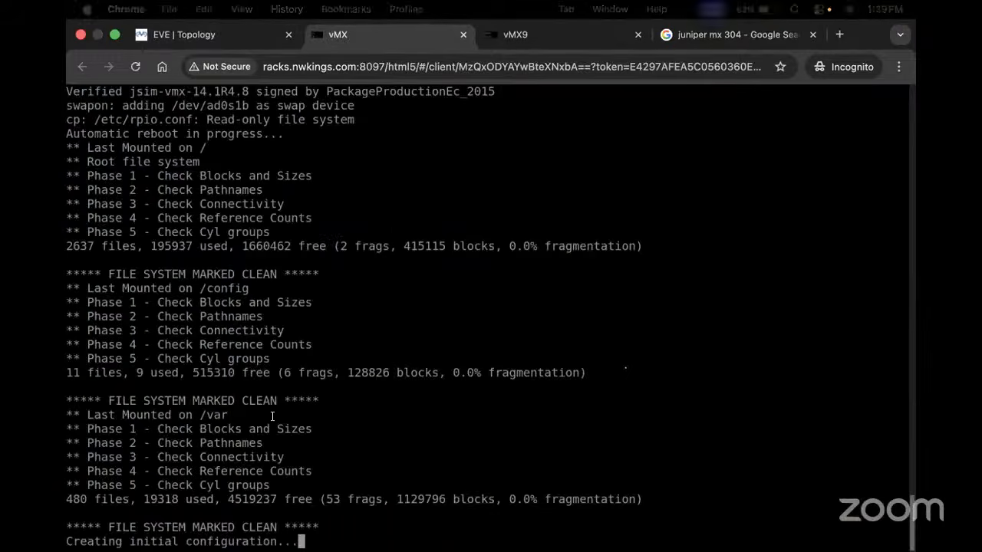
pyautogui.click(535, 35)
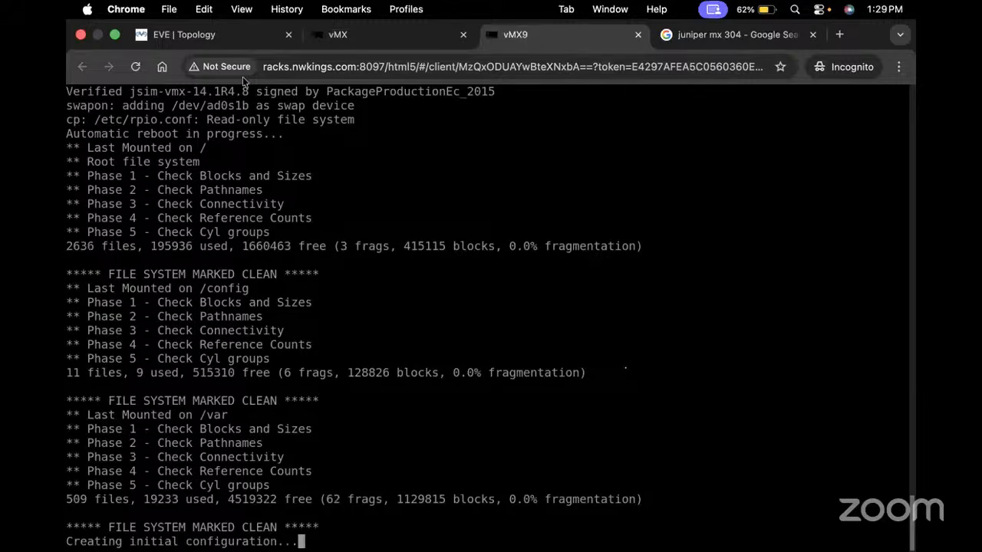
pyautogui.click(230, 39)
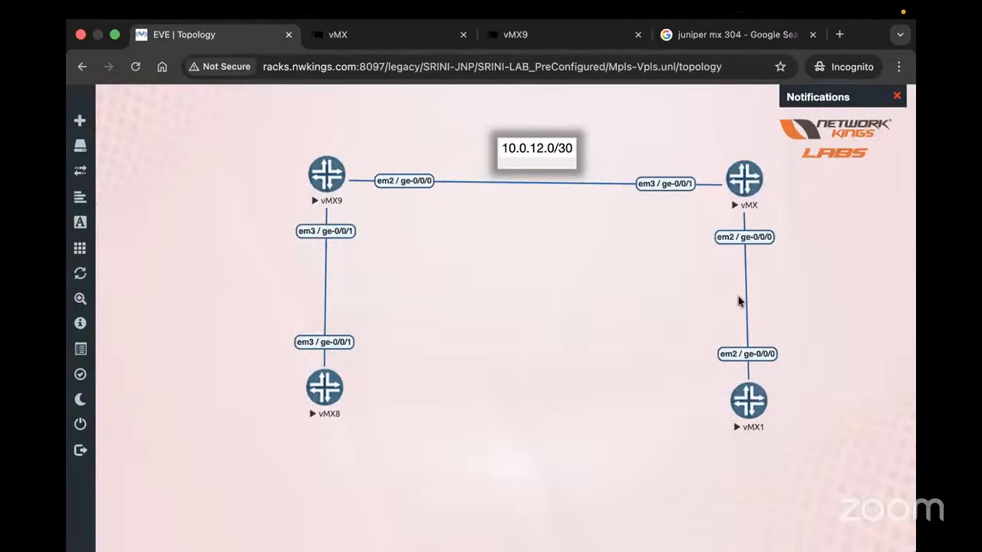
pyautogui.click(759, 199)
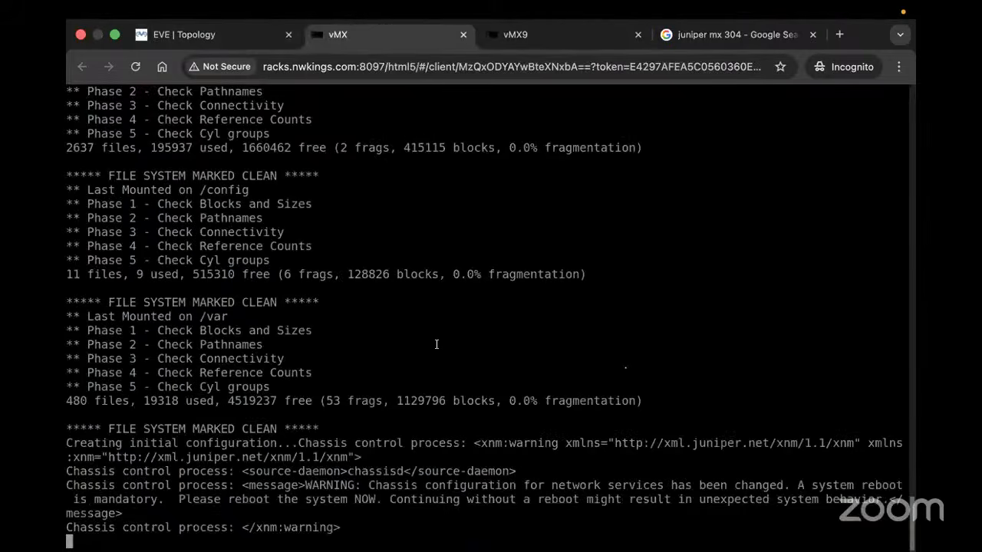
pyautogui.click(515, 40)
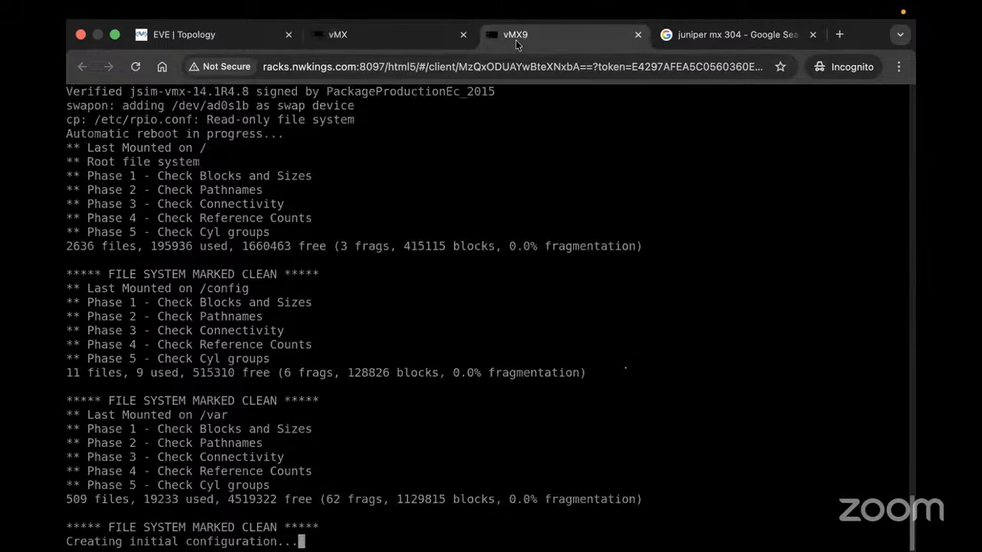
pyautogui.click(224, 45)
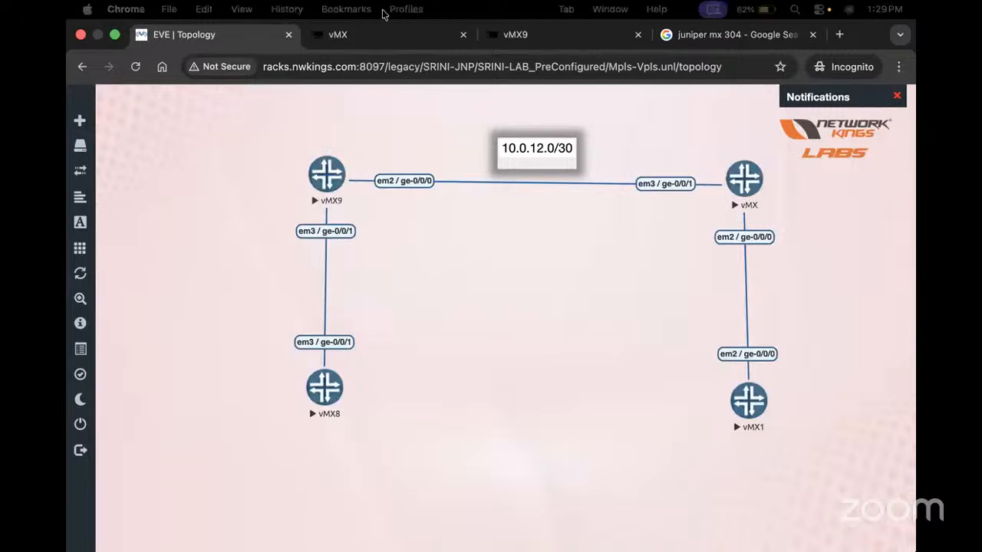
pyautogui.click(372, 34)
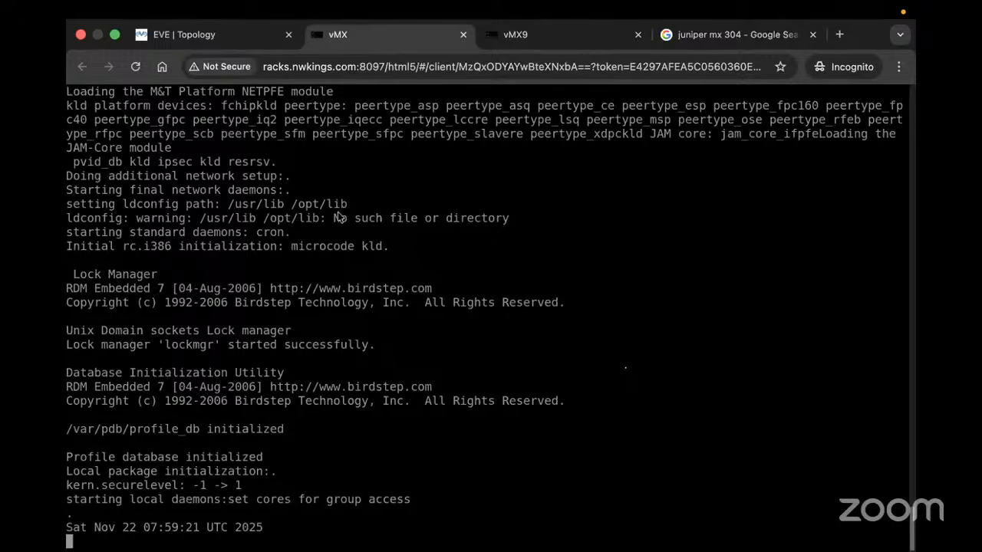
# Log in to R-2 as root and start the Junos CLI
pyautogui.write('root')
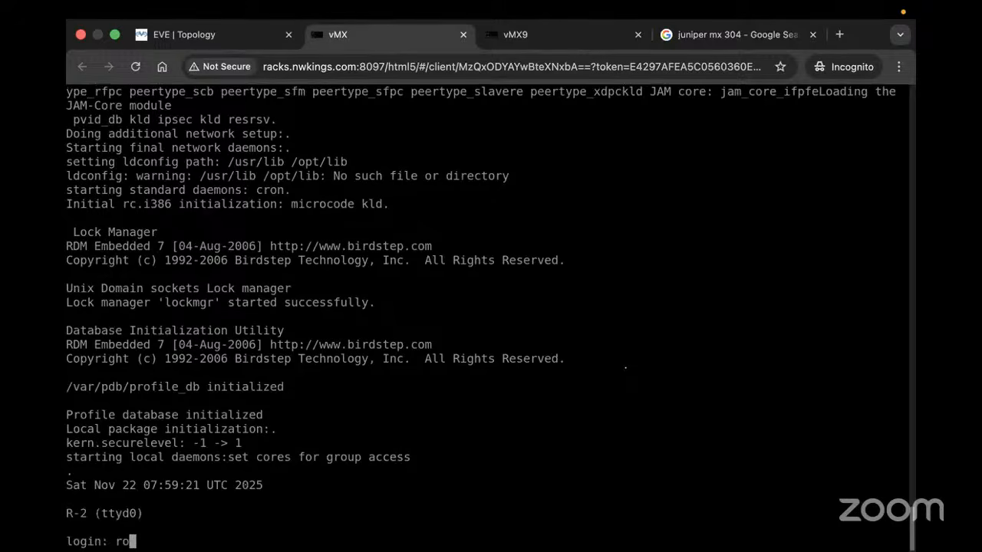
pyautogui.press('Return')
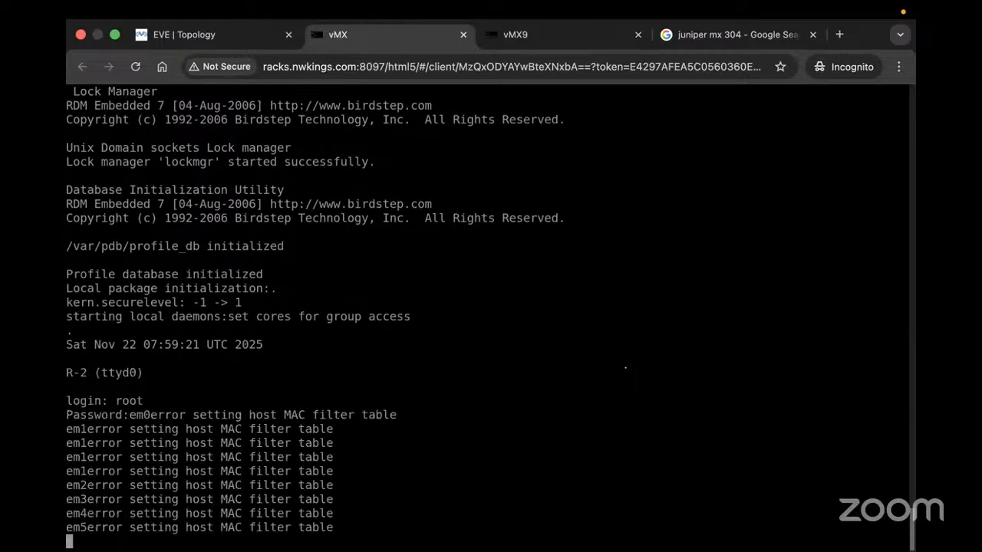
pyautogui.press('Return')
pyautogui.press('Return')
pyautogui.press('Return')
pyautogui.press('Return')
pyautogui.press('Return')
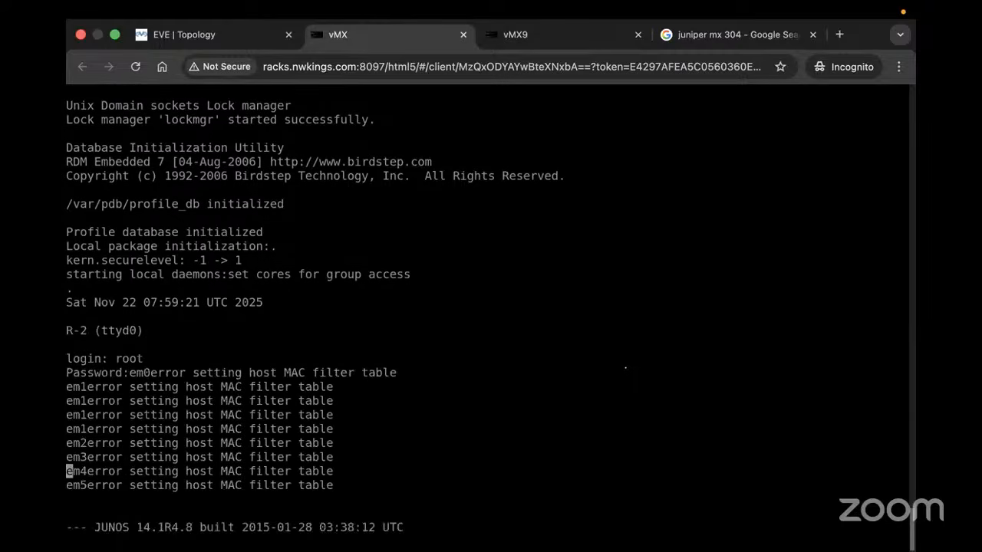
pyautogui.write('cli')
pyautogui.press('Return')
pyautogui.press('Return')
pyautogui.press('Return')
pyautogui.press('Return')
pyautogui.press('Return')
pyautogui.press('Return')
pyautogui.press('Return')
pyautogui.press('Return')
pyautogui.press('Return')
pyautogui.press('Return')
pyautogui.press('Return')
pyautogui.press('Return')
pyautogui.press('Return')
pyautogui.press('Return')
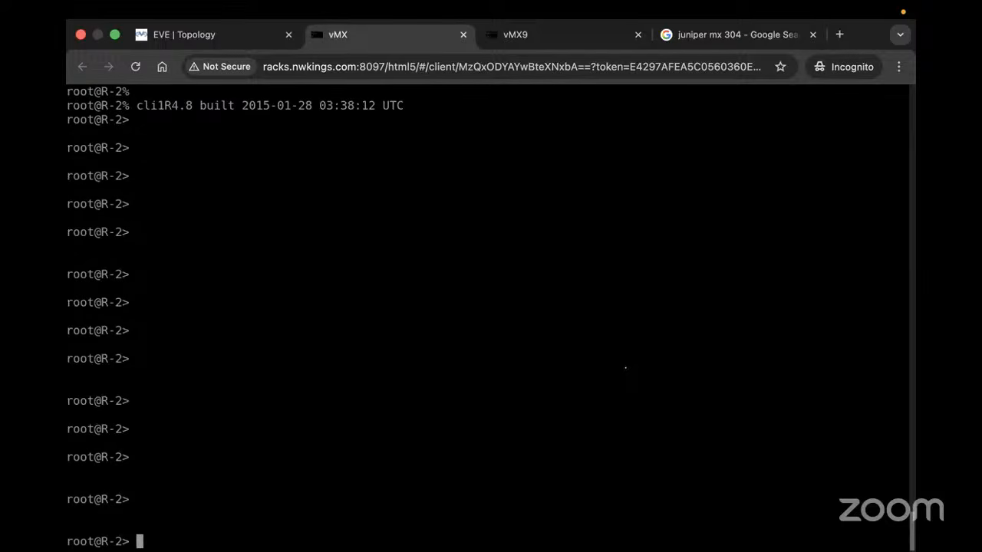
pyautogui.press('Return')
# Run 'show interfaces terse | match inet' and 'show chassis fpc' on R-2
pyautogui.write('show interfaces terse |')
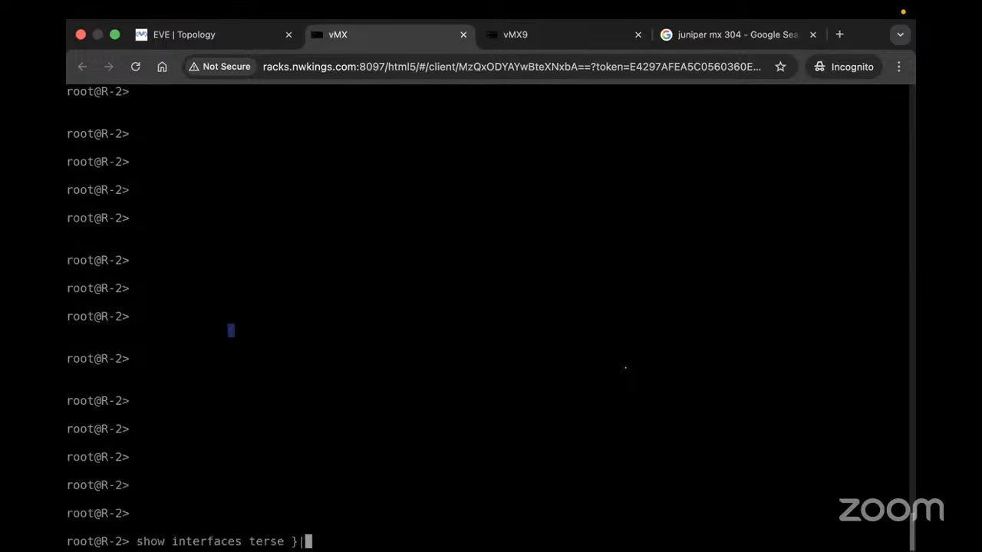
pyautogui.press('BackSpace')
pyautogui.press('BackSpace')
pyautogui.press('BackSpace')
pyautogui.write('| match inet')
pyautogui.press('Return')
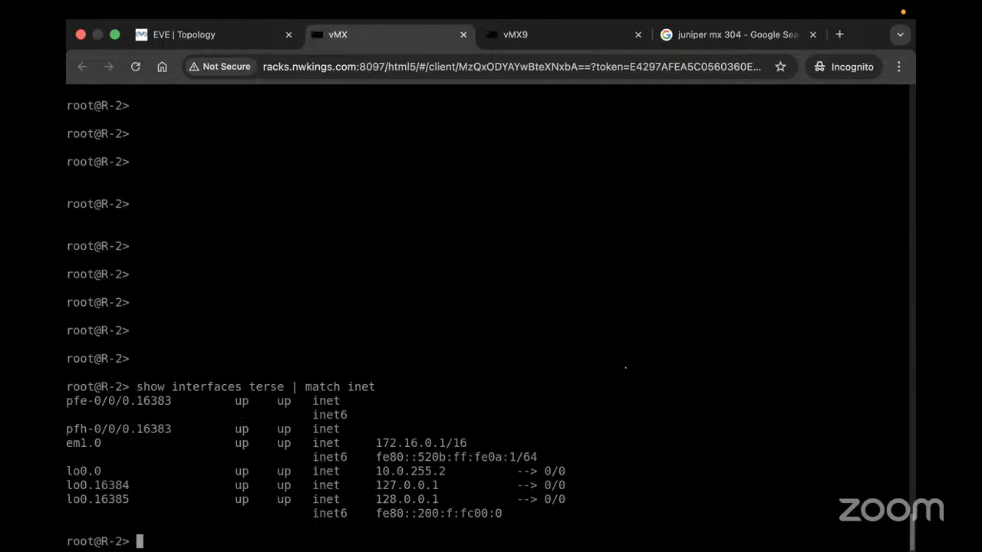
pyautogui.write('show')
pyautogui.press('Up')
pyautogui.press('Down')
pyautogui.write('chassis fpc')
pyautogui.press('Return')
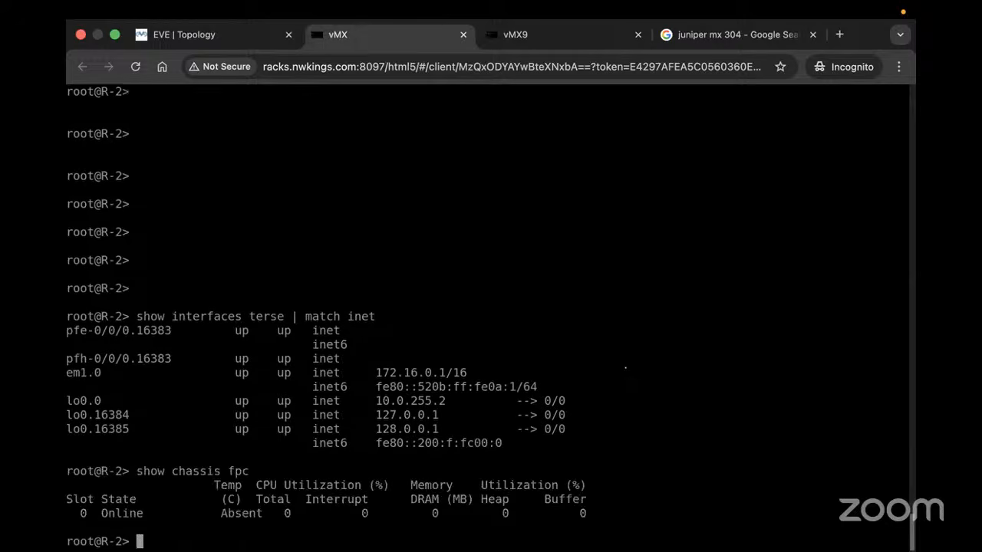
# Log in to R-1 on the vMX9 console as root and start the CLI
pyautogui.click(540, 36)
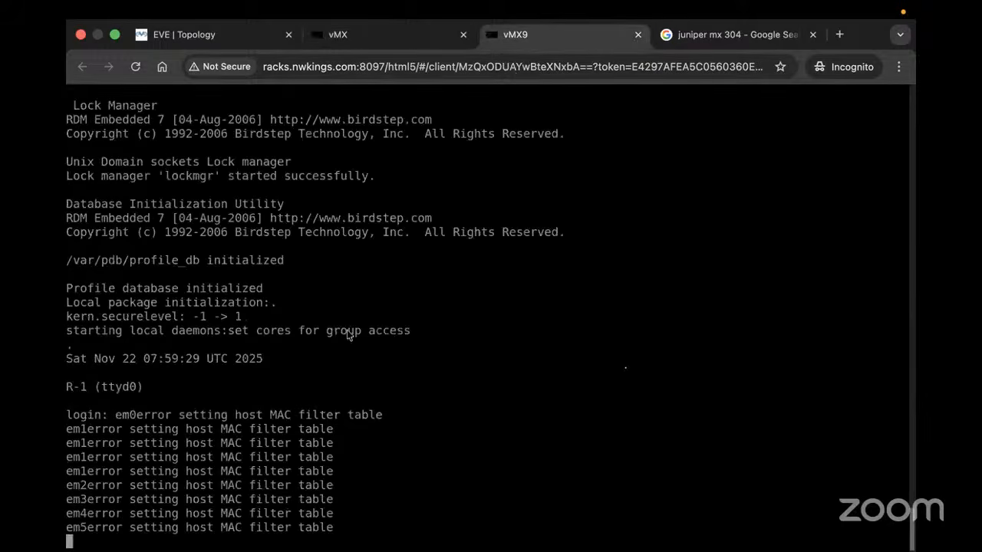
pyautogui.press('Return')
pyautogui.press('Return')
pyautogui.press('Return')
pyautogui.write('root')
pyautogui.press('Return')
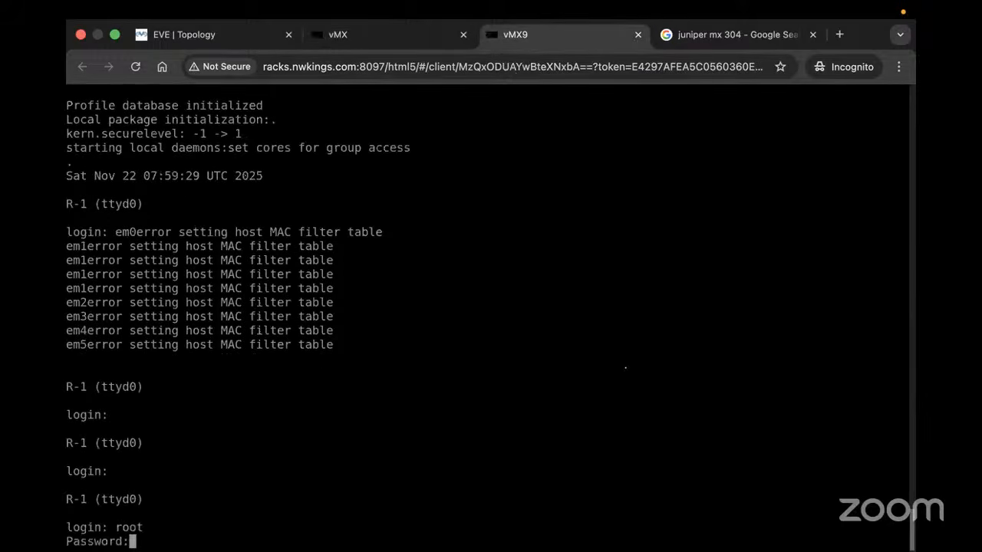
pyautogui.press('Return')
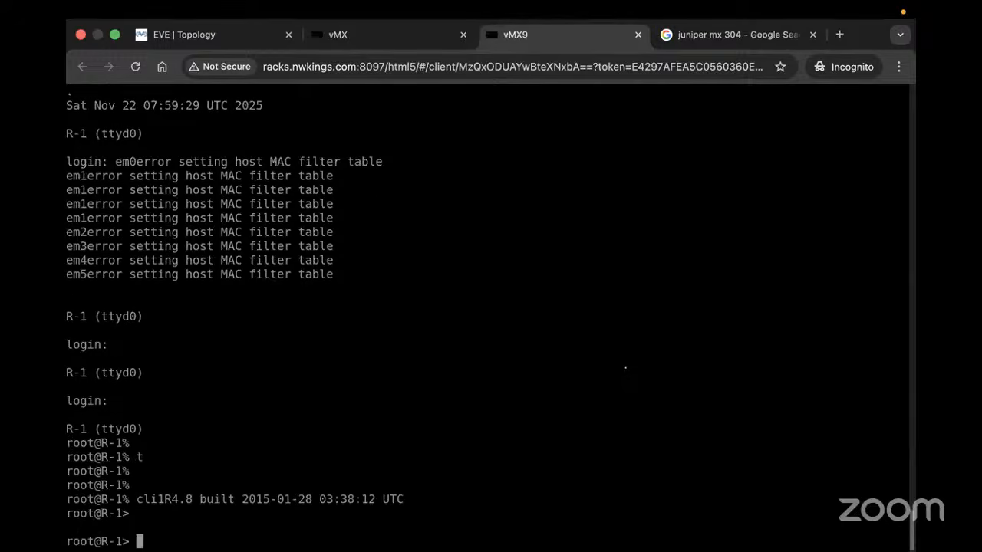
pyautogui.press('Return')
pyautogui.press('Return')
pyautogui.press('Return')
pyautogui.press('Return')
pyautogui.press('Return')
pyautogui.press('Return')
pyautogui.press('Return')
# List R-1's inet interfaces (lo0.0 at 10.0.255.1), then return to R-2's console
pyautogui.write('show interfaces t')
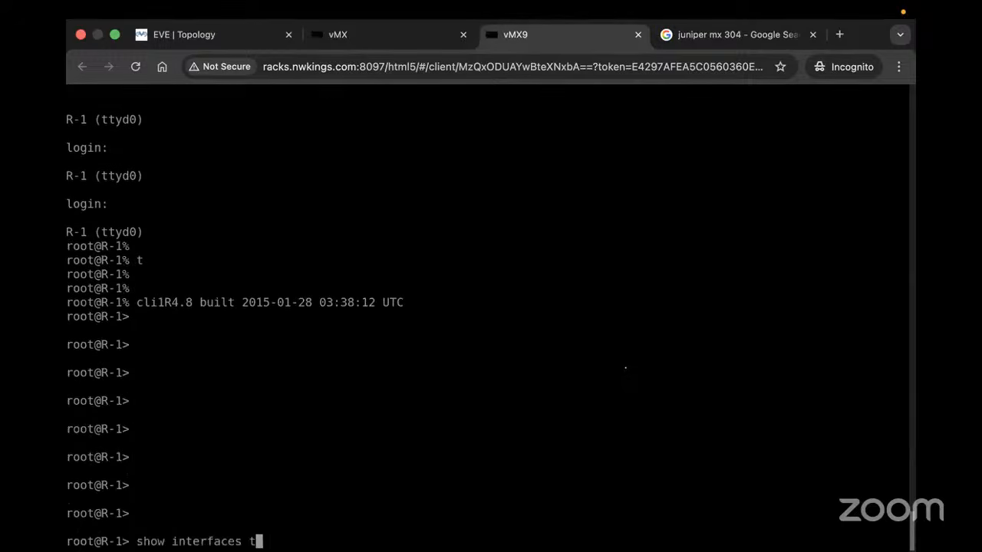
pyautogui.write('erse |}')
pyautogui.press('Return')
pyautogui.write('match inet')
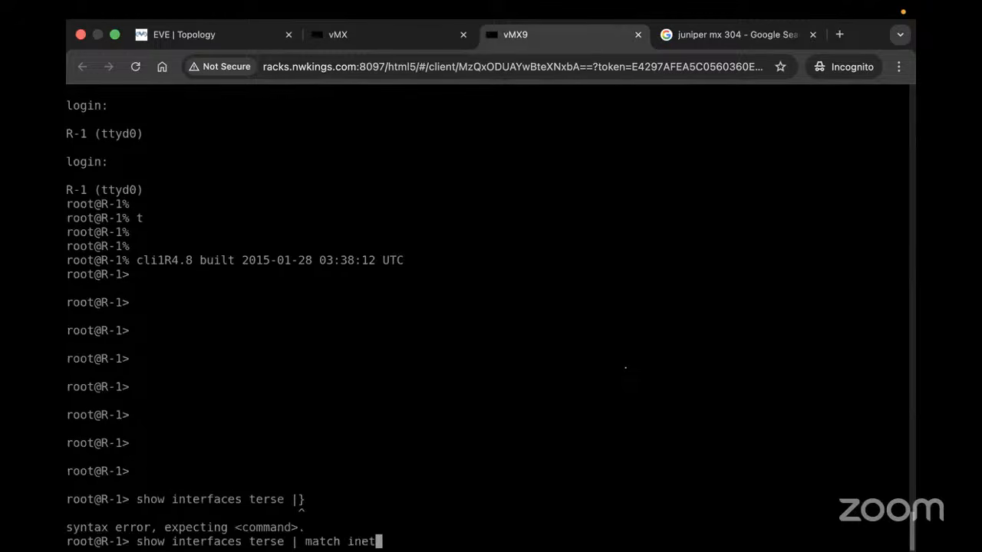
pyautogui.press('Return')
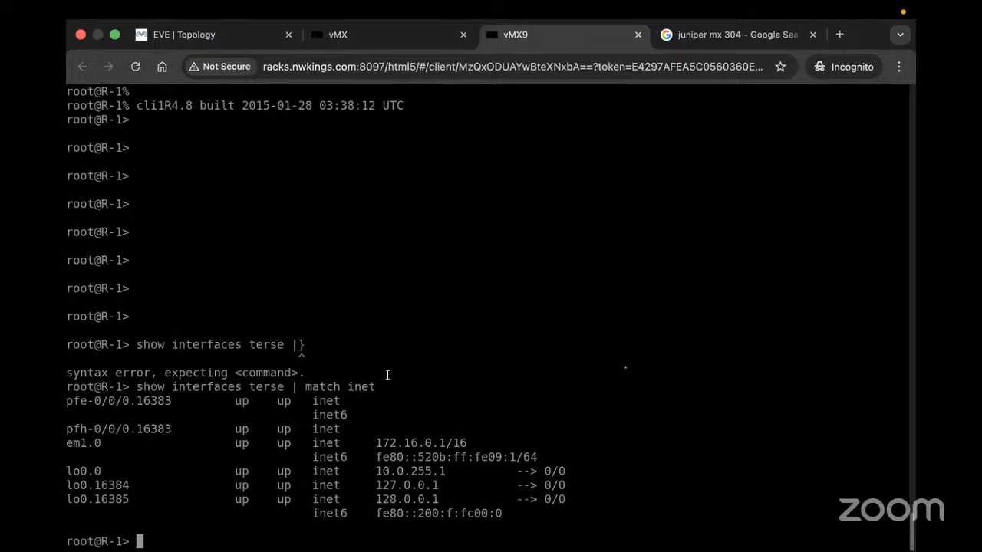
pyautogui.click(405, 32)
# Rerun the chassis FPC and inet interface summary commands on R-2
pyautogui.press('Up')
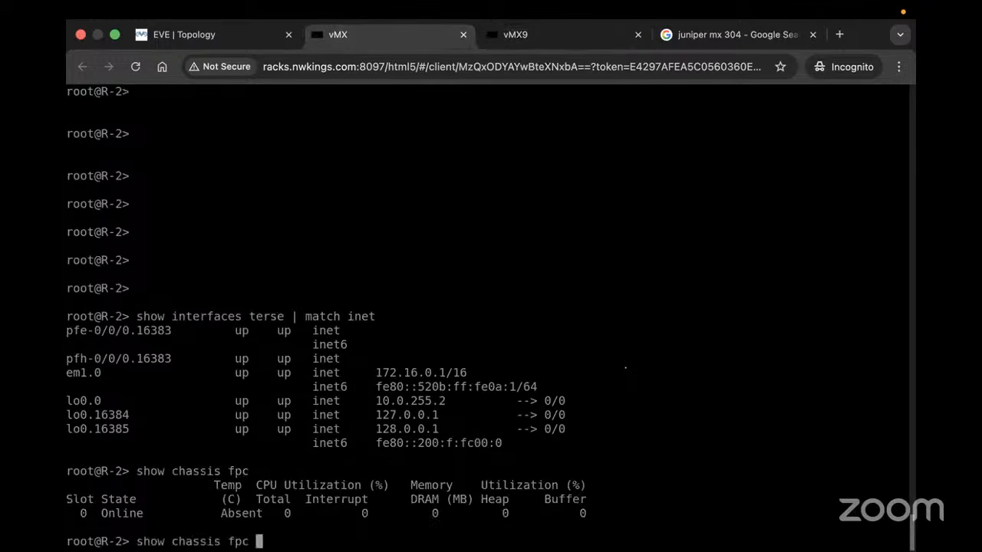
pyautogui.press('Return')
pyautogui.press('Up')
pyautogui.press('Up')
pyautogui.press('Return')
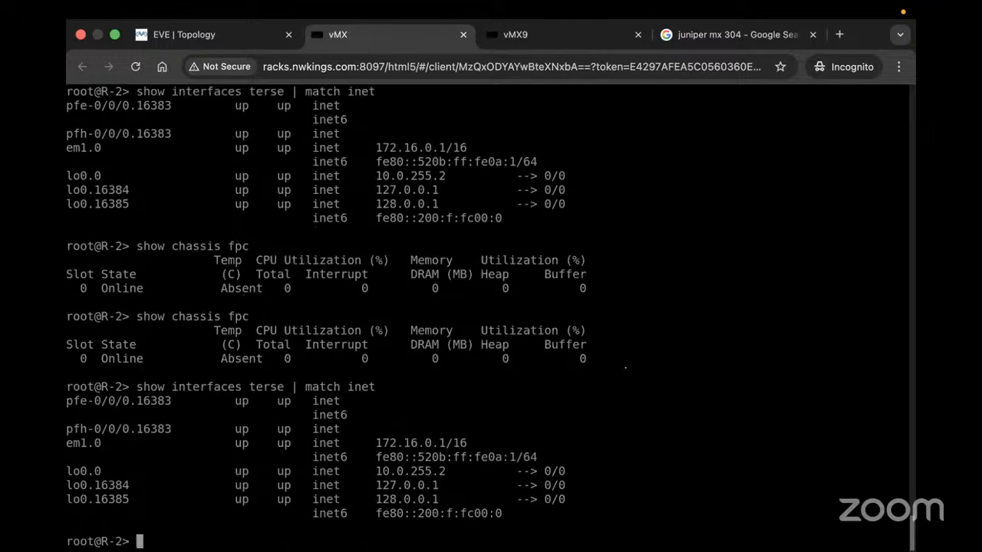
pyautogui.press('Return')
pyautogui.press('Return')
pyautogui.press('Return')
# Show VPLS connections, with neighbor 10.0.255.1 in OL state
pyautogui.write('show vpls in')
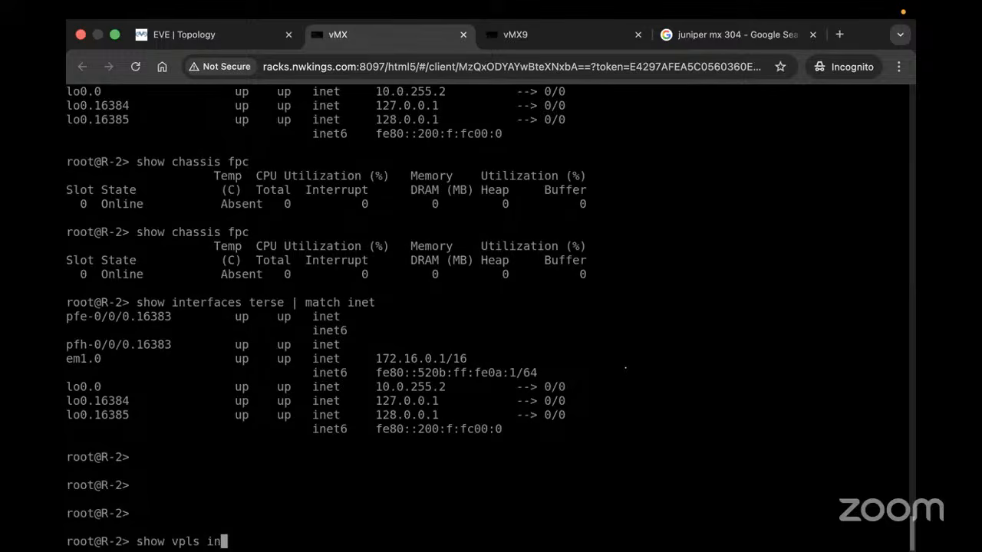
pyautogui.press('Return')
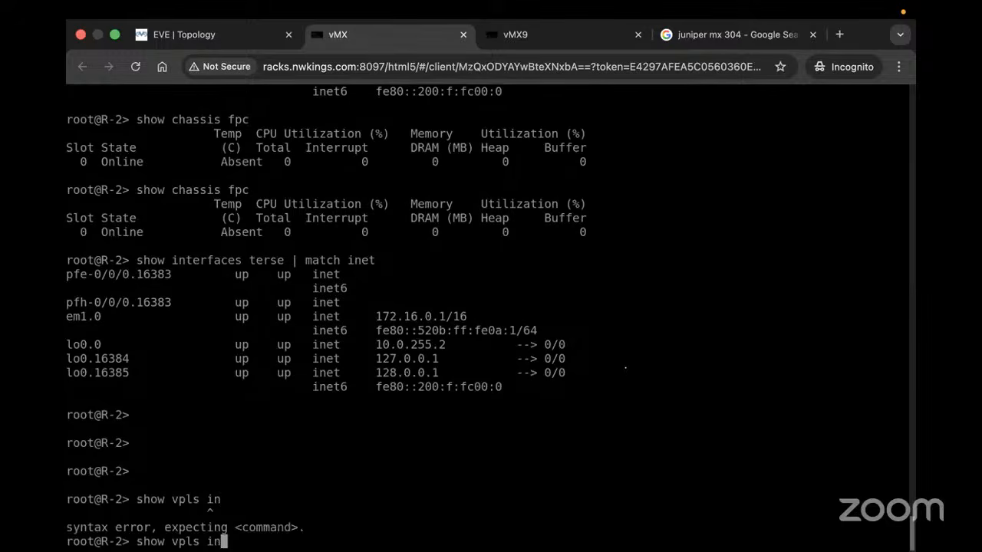
pyautogui.press('BackSpace')
pyautogui.press('BackSpace')
pyautogui.write('ne')
pyautogui.press('Return')
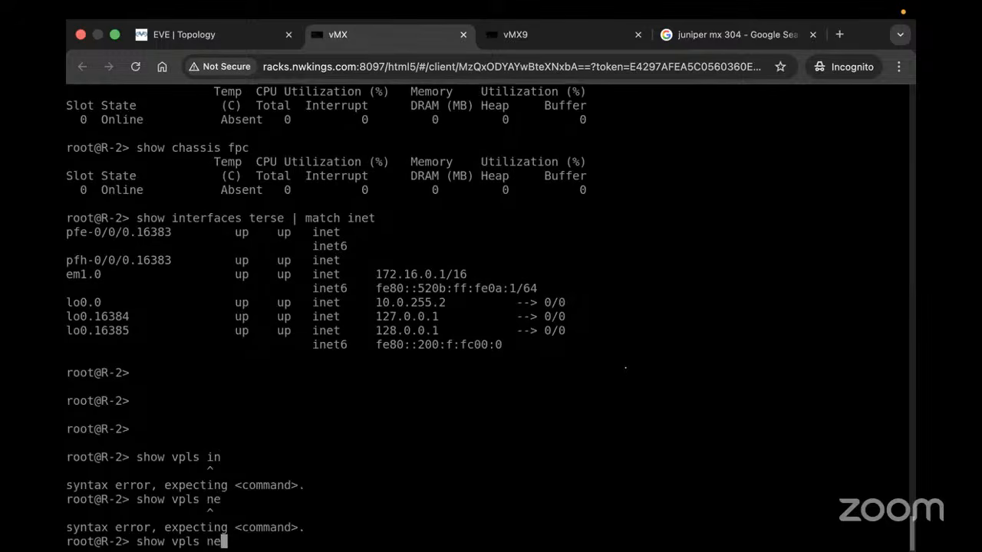
pyautogui.press('BackSpace')
pyautogui.press('BackSpace')
pyautogui.write('>')
pyautogui.press('BackSpace')
pyautogui.write('su')
pyautogui.press('Return')
pyautogui.press('BackSpace')
pyautogui.press('BackSpace')
pyautogui.write('?')
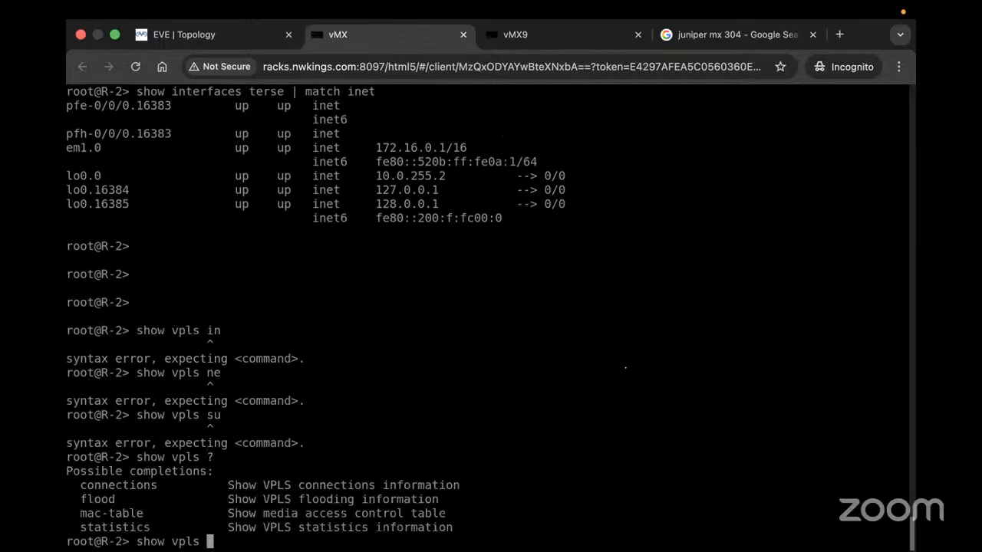
pyautogui.write('con')
pyautogui.press('Return')
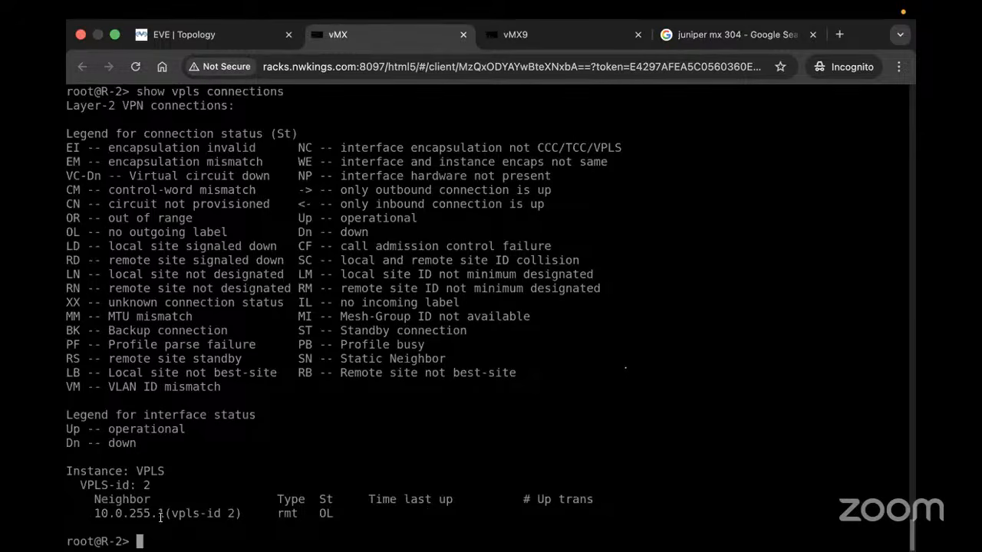
# Display the VPLS MAC table three times, finding it empty
pyautogui.write('show eth')
pyautogui.press('space')
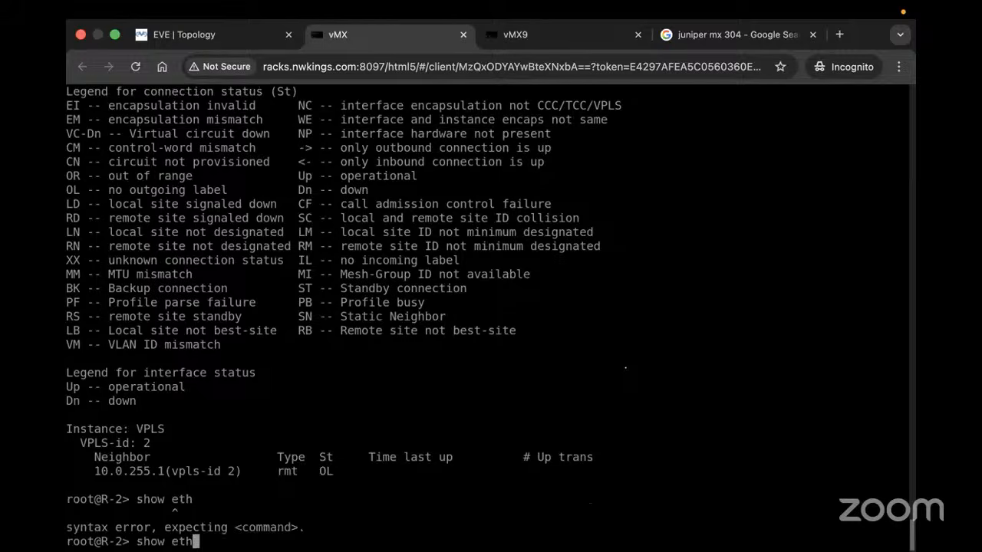
pyautogui.press('BackSpace')
pyautogui.press('BackSpace')
pyautogui.press('BackSpace')
pyautogui.write('vpls ?mac-table')
pyautogui.press('Return')
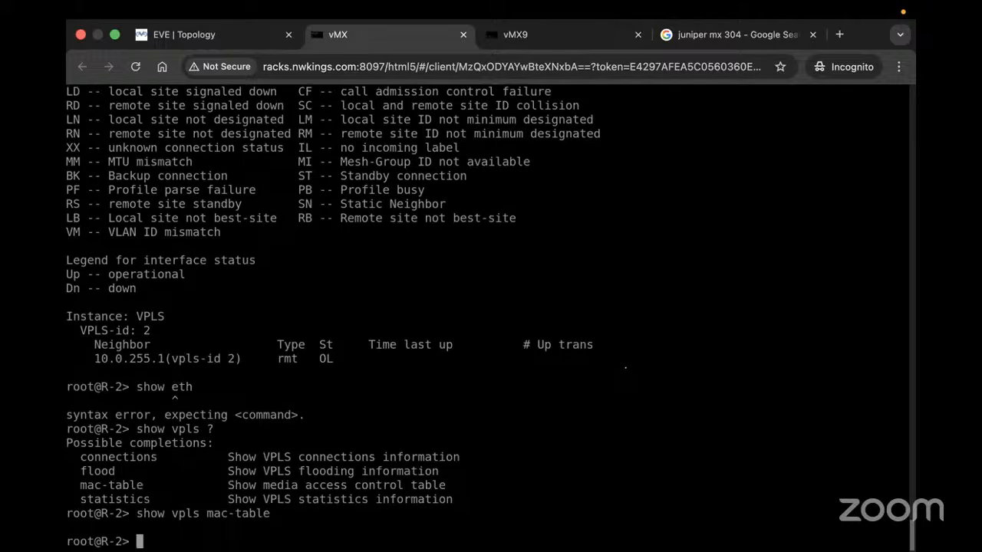
pyautogui.press('Up')
pyautogui.press('Return')
pyautogui.press('Up')
pyautogui.press('Return')
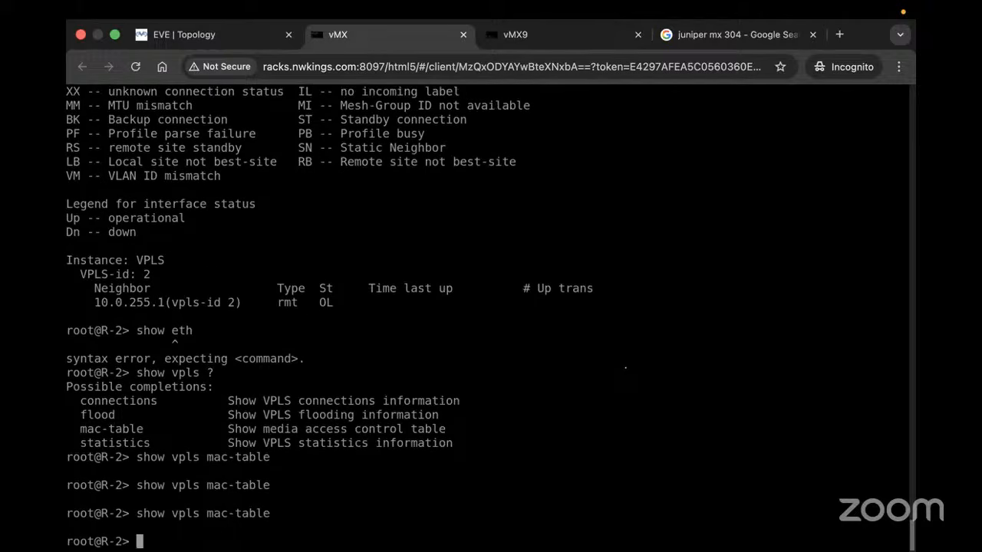
# List interfaces in terse form, then filter them with '| match irb'
pyautogui.write('show interfaces terse')
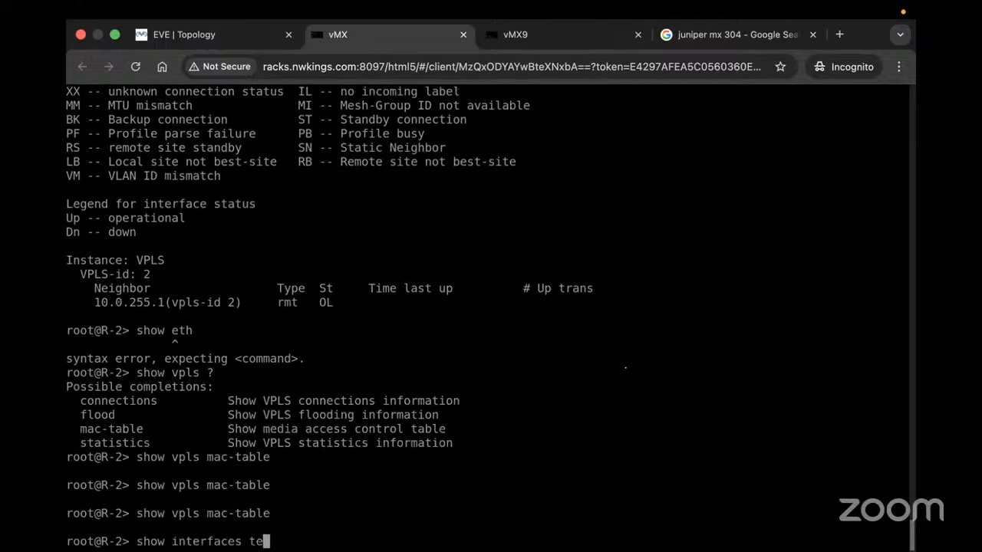
pyautogui.press('Return')
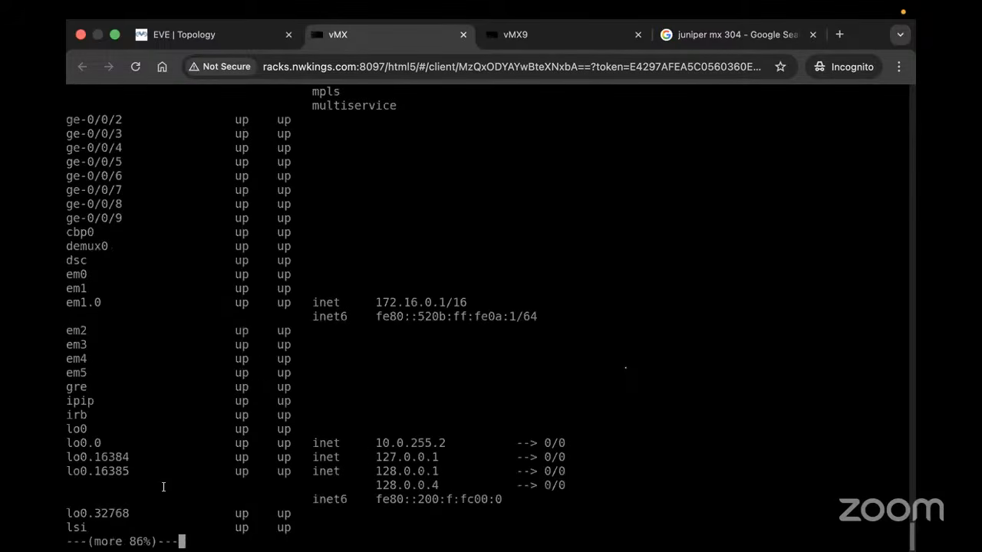
pyautogui.press('space')
pyautogui.press('Up')
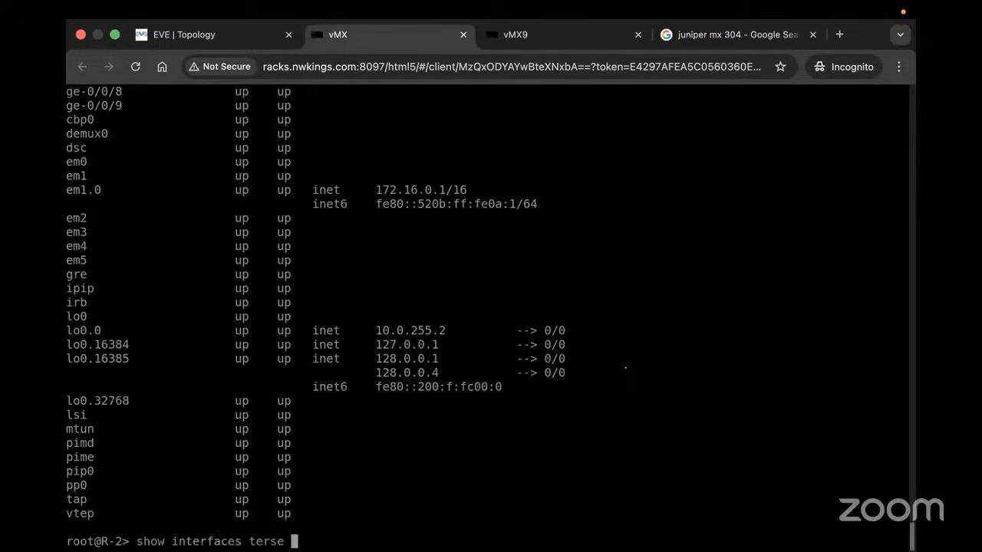
pyautogui.write('}')
pyautogui.press('BackSpace')
pyautogui.press('BackSpace')
pyautogui.write('| match irb')
pyautogui.press('Return')
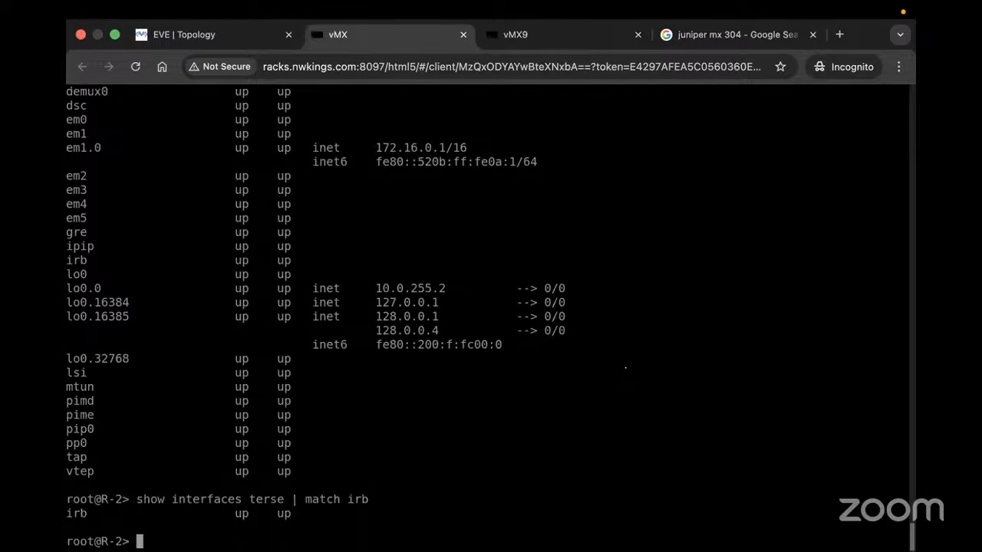
# Show the irb interface configuration with '| display set', finding it unconfigured
pyautogui.write('show conf')
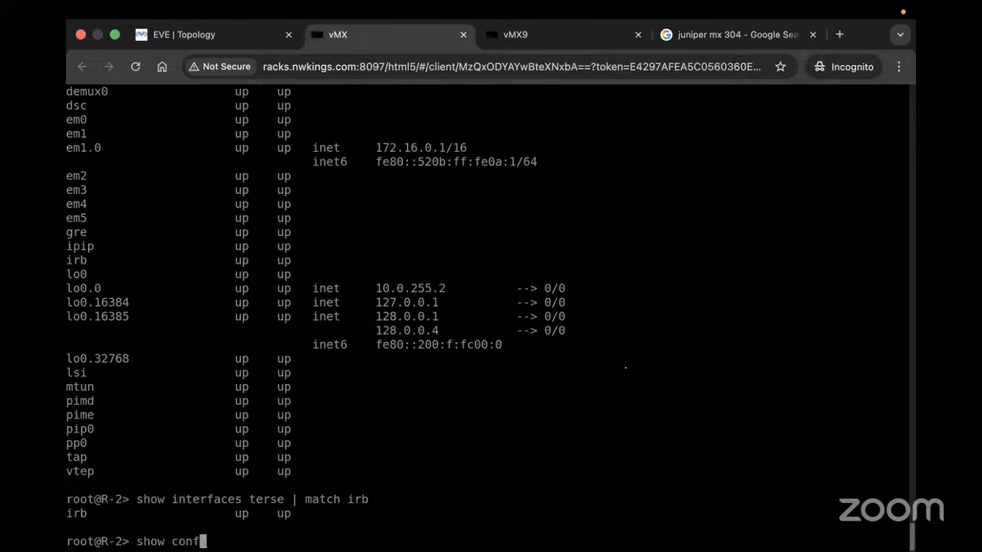
pyautogui.write('iguration interfaces ir')
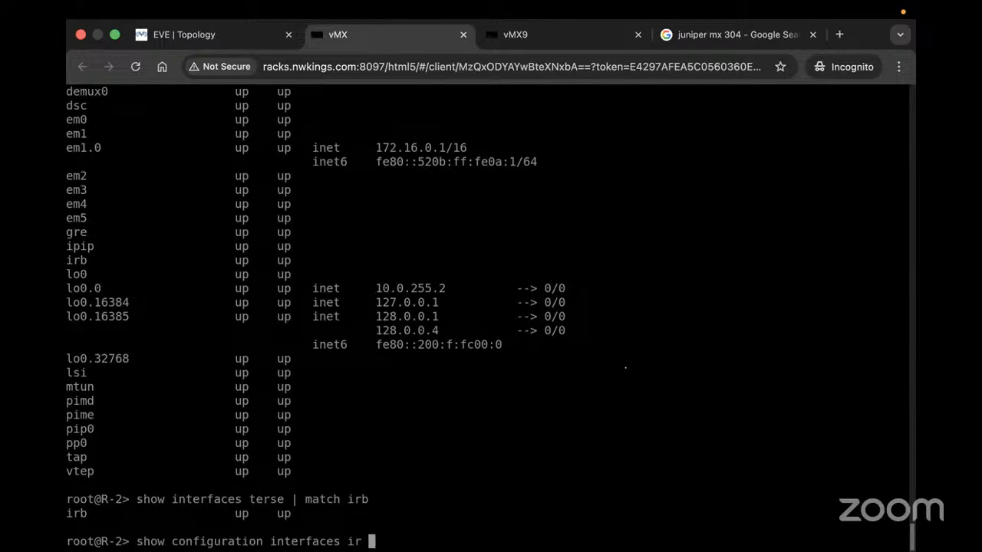
pyautogui.write('b }di')
pyautogui.press('Return')
pyautogui.write('s')
pyautogui.press('Return')
pyautogui.press('BackSpace')
pyautogui.press('BackSpace')
pyautogui.press('BackSpace')
pyautogui.press('BackSpace')
pyautogui.write('|')
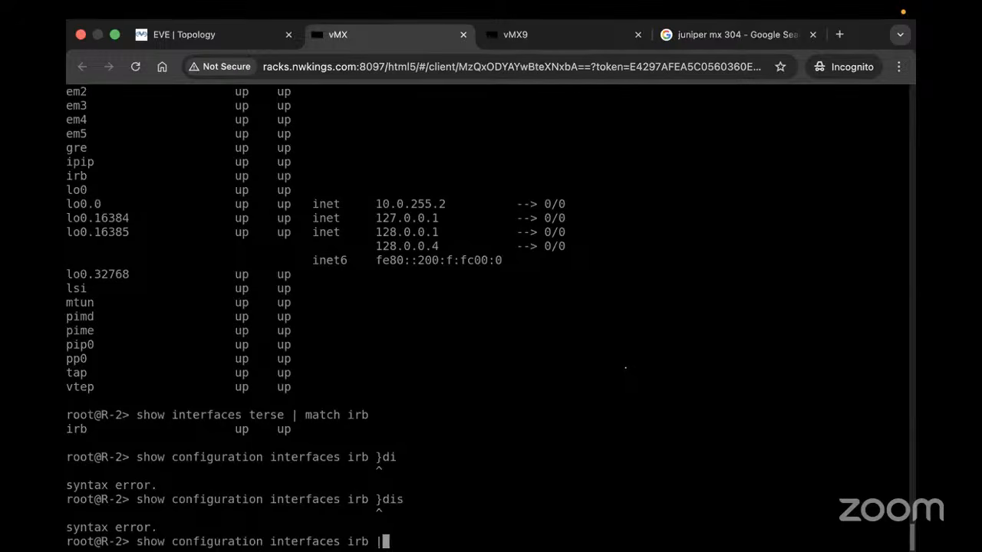
pyautogui.write(' display set')
pyautogui.press('Return')
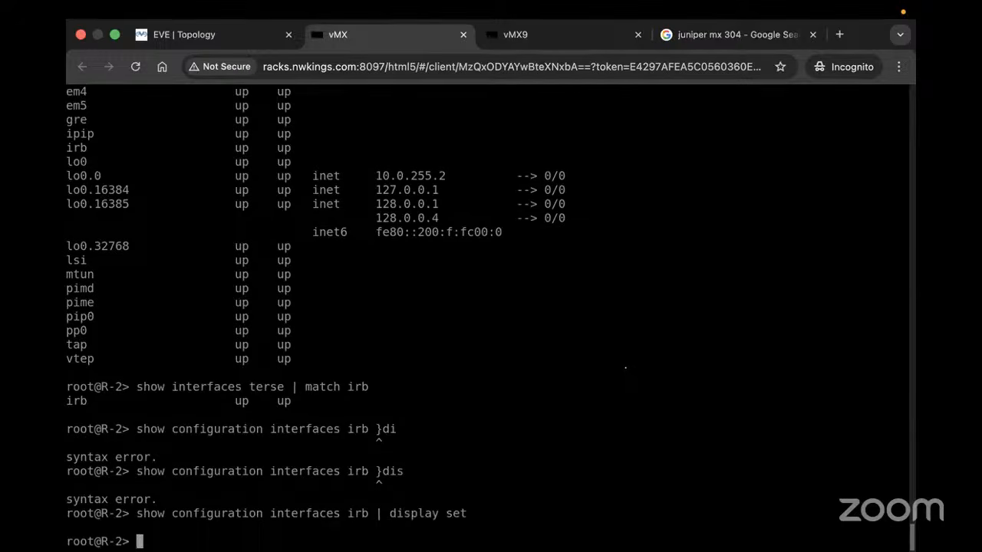
pyautogui.moveTo(138, 471); pyautogui.dragTo(148, 235)
pyautogui.scroll(3, 148, 235)
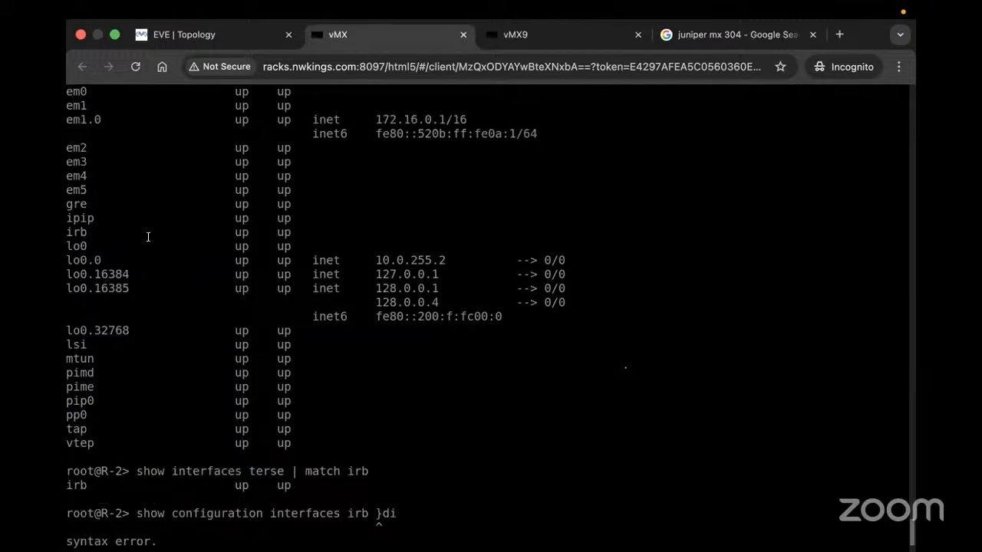
pyautogui.scroll(15, 243, 273)
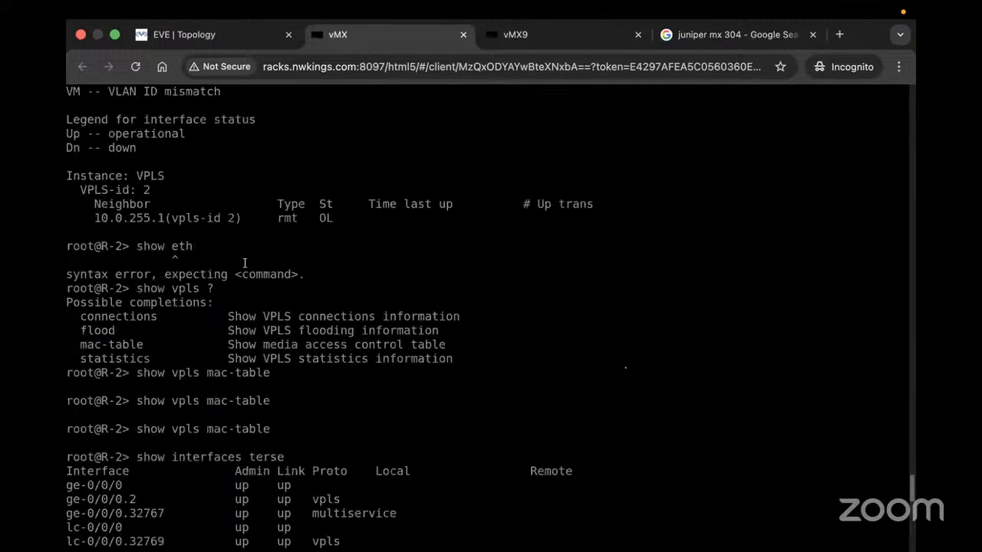
# On the topology map, drag vMX8 from below vMX9 to its left
pyautogui.click(231, 32)
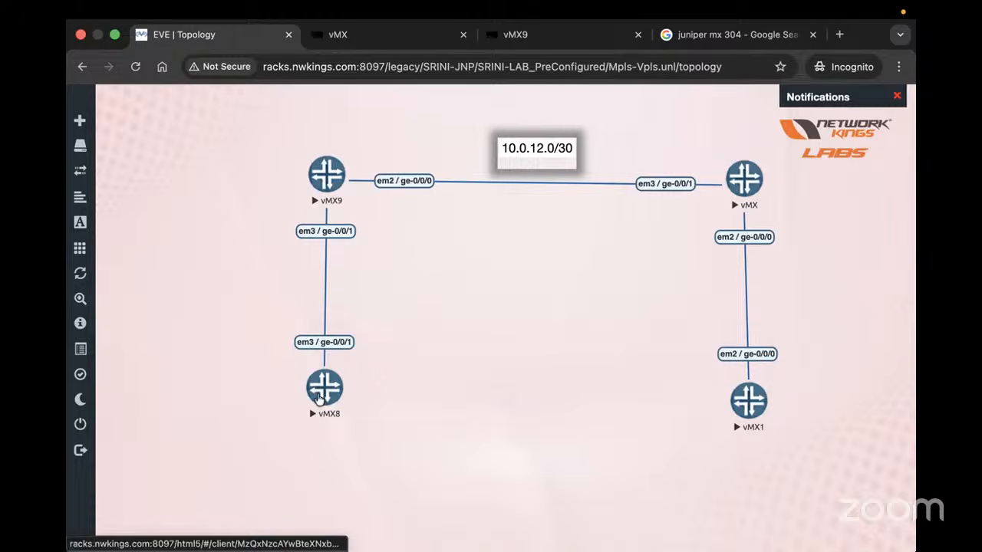
pyautogui.moveTo(326, 393); pyautogui.dragTo(155, 221)
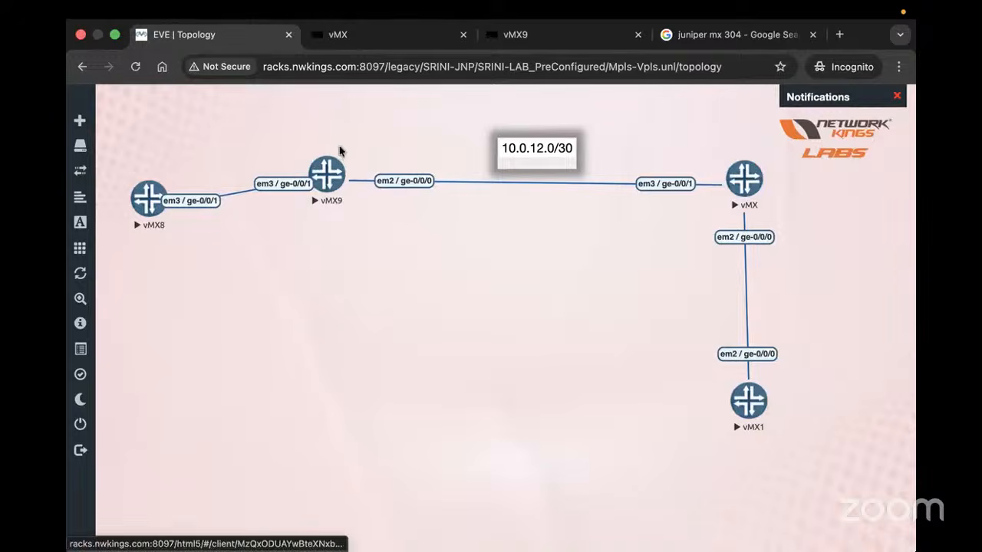
pyautogui.click(328, 183)
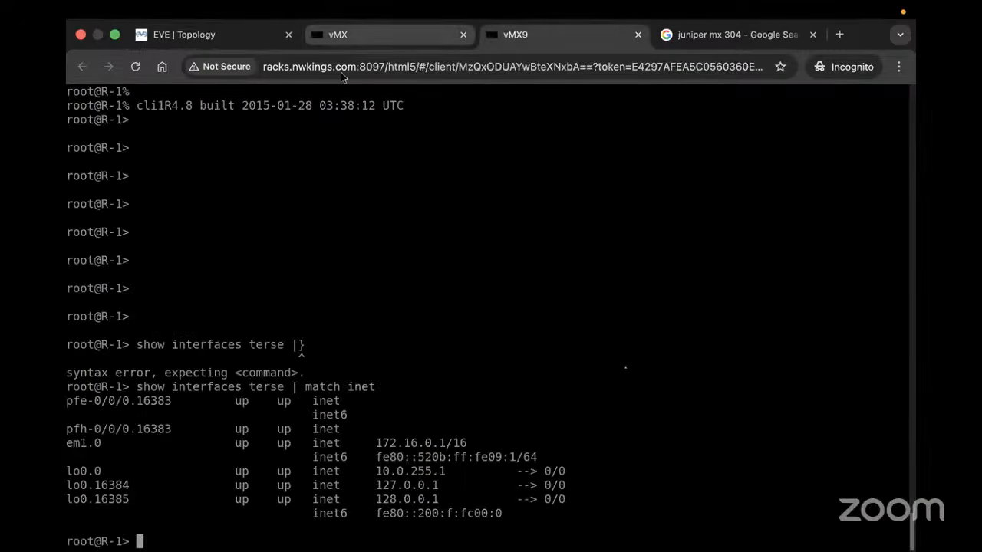
pyautogui.click(342, 34)
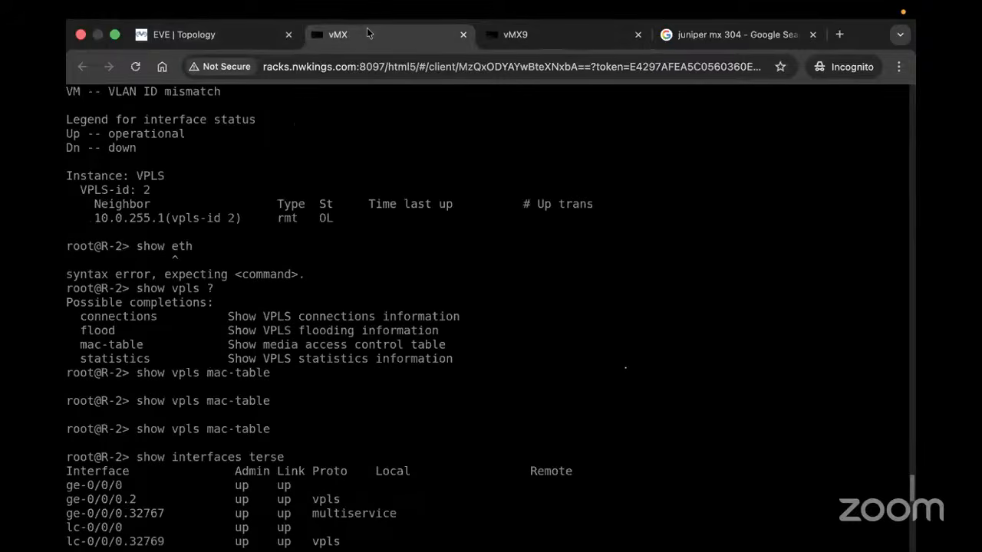
pyautogui.click(218, 35)
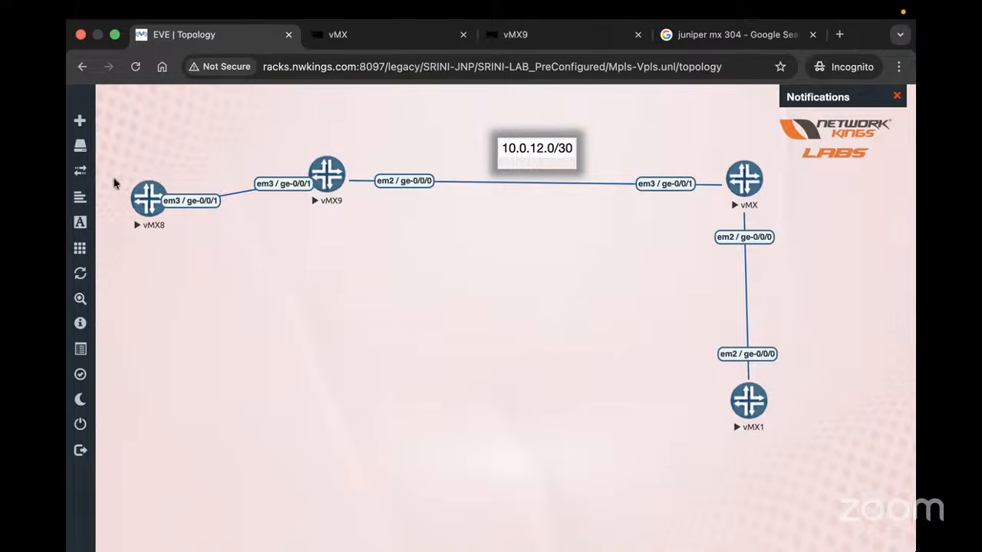
# Return vMX8 under vMX9 and level vMX9 and vMX along the 10.0.12.0/30 link
pyautogui.moveTo(133, 200); pyautogui.dragTo(256, 295)
pyautogui.moveTo(307, 346); pyautogui.dragTo(318, 388)
pyautogui.moveTo(757, 409); pyautogui.dragTo(750, 405)
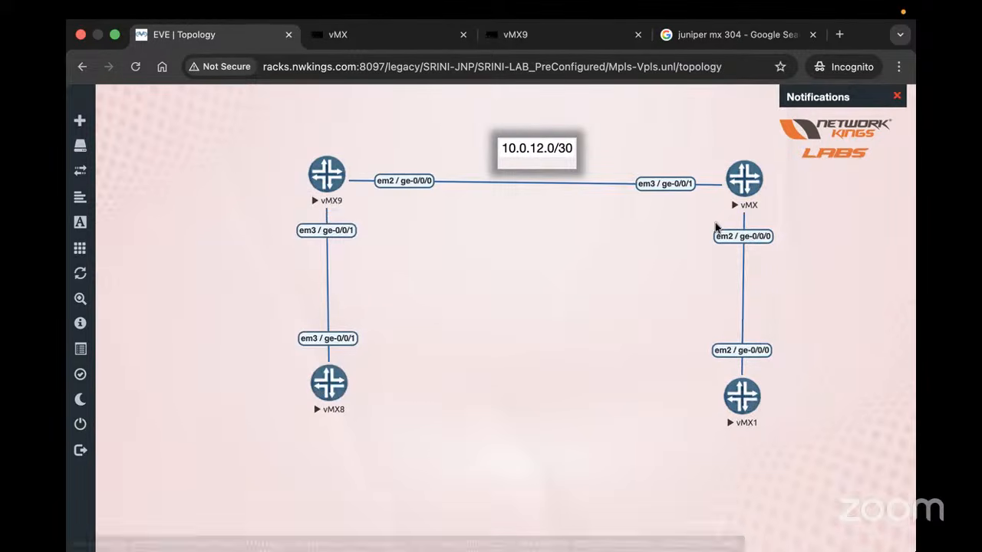
pyautogui.moveTo(324, 170); pyautogui.dragTo(321, 191)
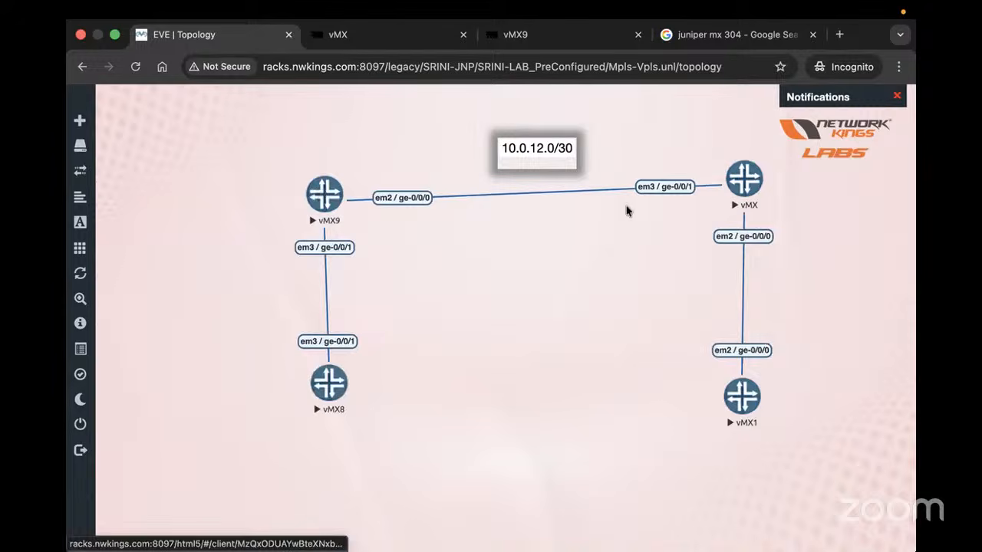
pyautogui.moveTo(741, 182); pyautogui.dragTo(741, 207)
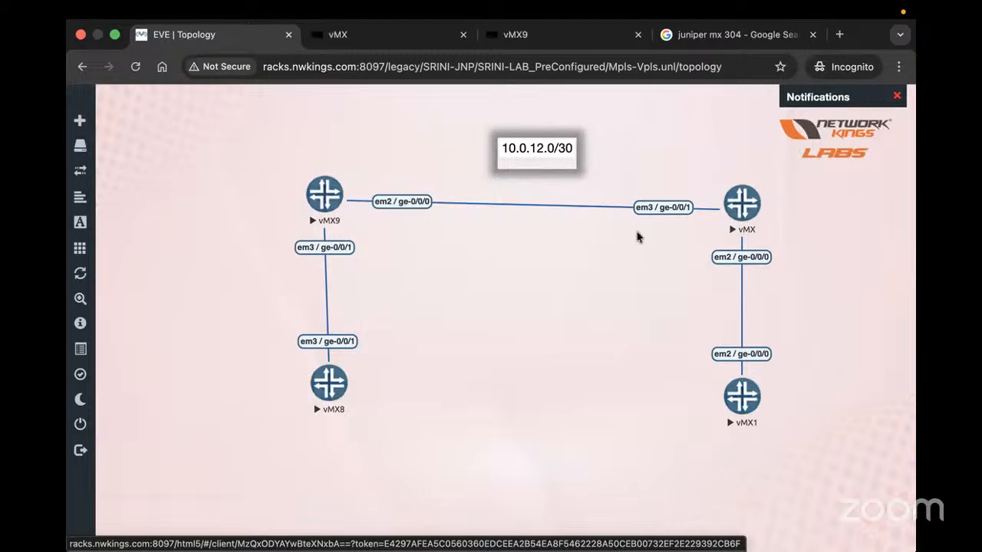
pyautogui.moveTo(328, 208); pyautogui.dragTo(336, 216)
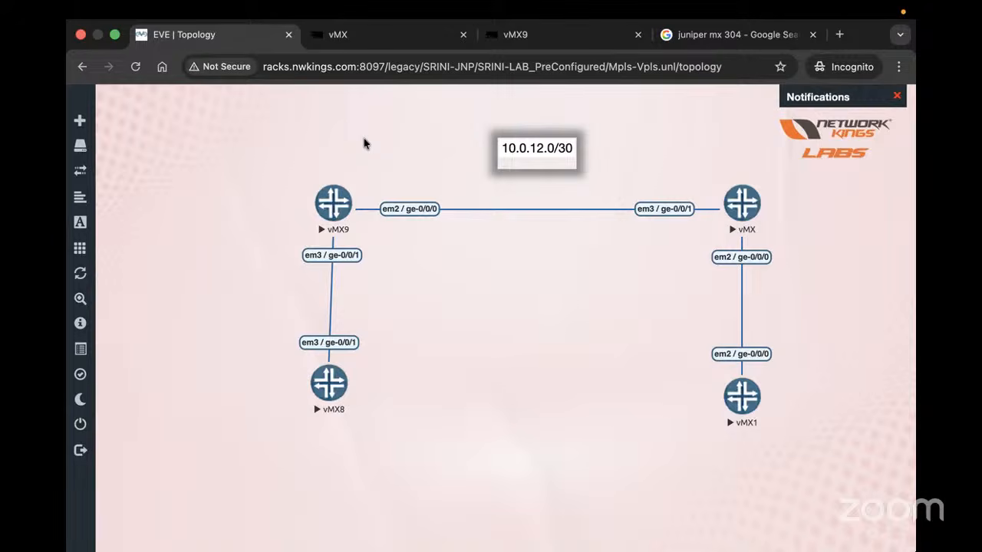
pyautogui.moveTo(332, 210); pyautogui.dragTo(330, 213)
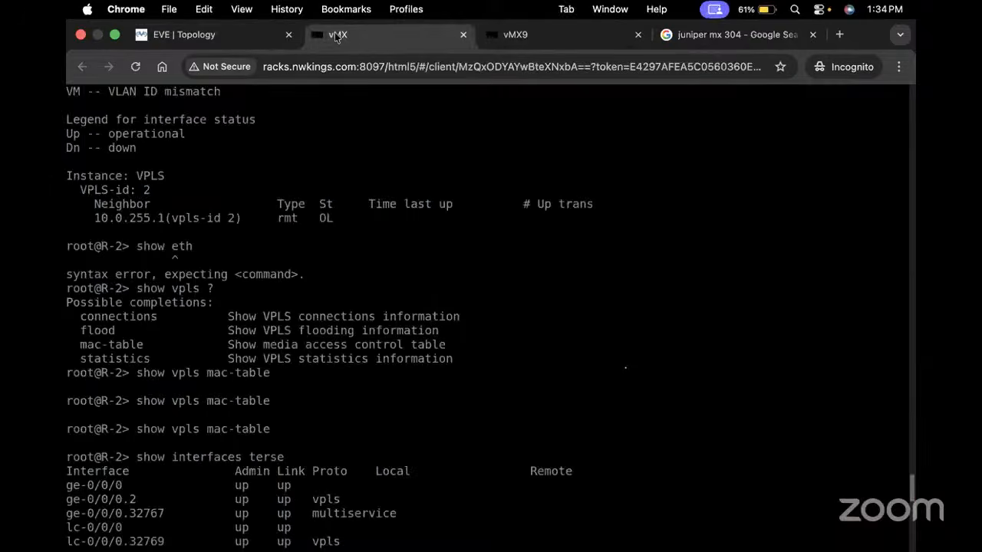
# Show R-2's chassis hardware: VMX chassis, Virtual FPC 0, 10x1GE PIC
pyautogui.click(352, 34)
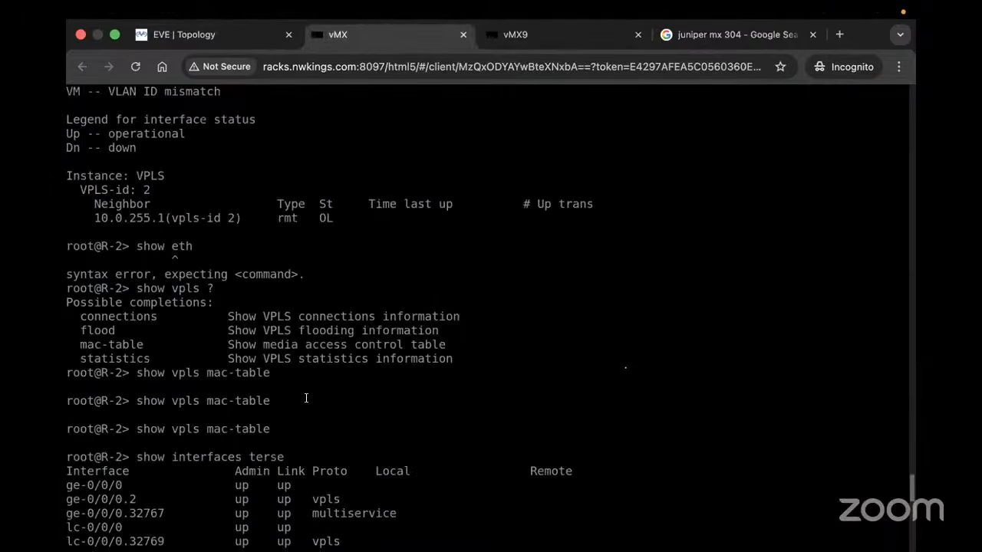
pyautogui.write('show ')
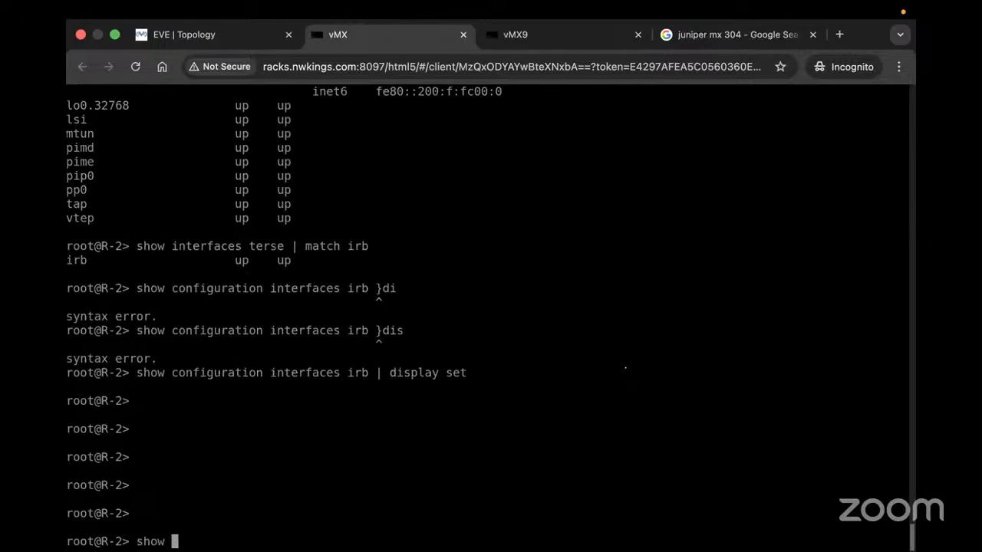
pyautogui.write('chassis hardware')
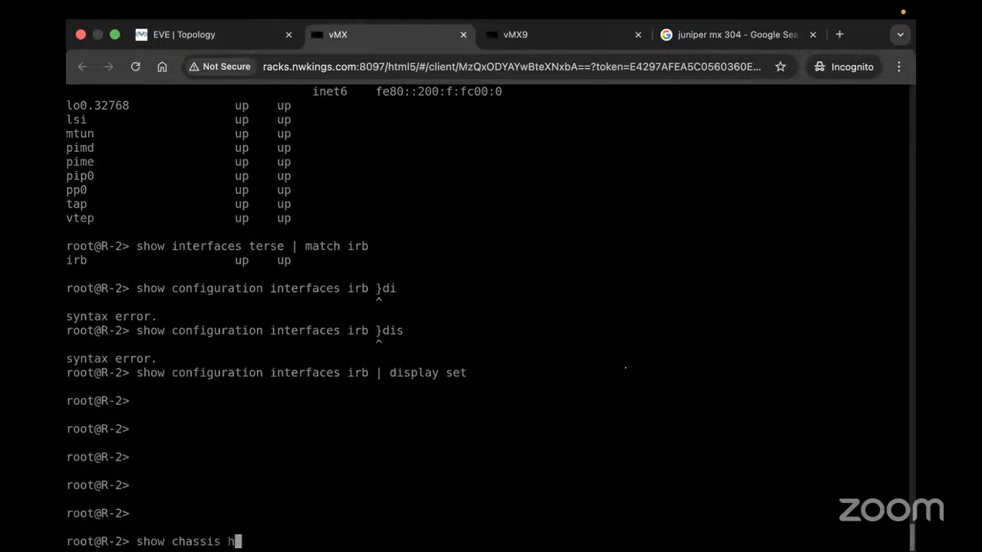
pyautogui.press('Return')
# Enter 'start shell user root' to drop into the root shell
pyautogui.write('show o')
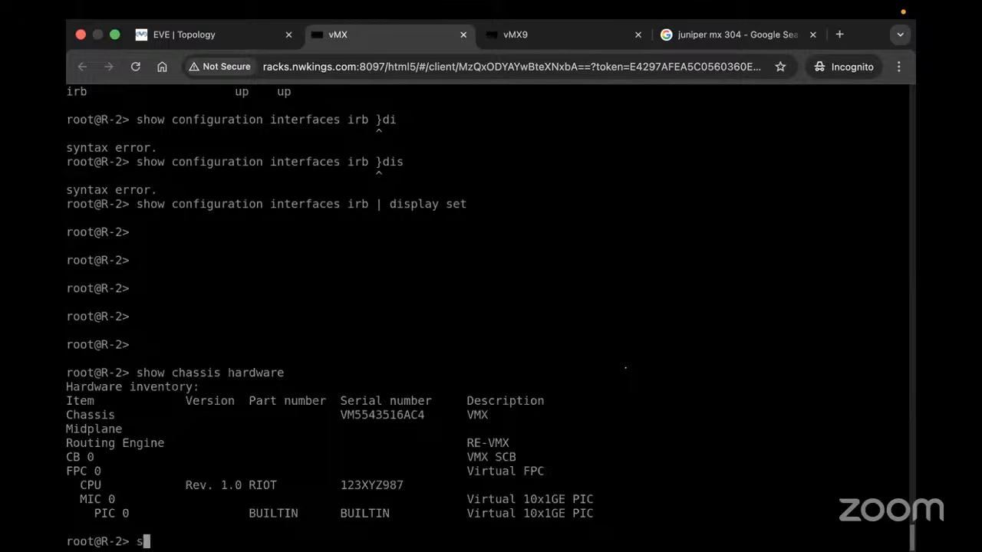
pyautogui.press('space')
pyautogui.press('BackSpace')
pyautogui.press('BackSpace')
pyautogui.press('BackSpace')
pyautogui.press('BackSpace')
pyautogui.press('BackSpace')
pyautogui.press('BackSpace')
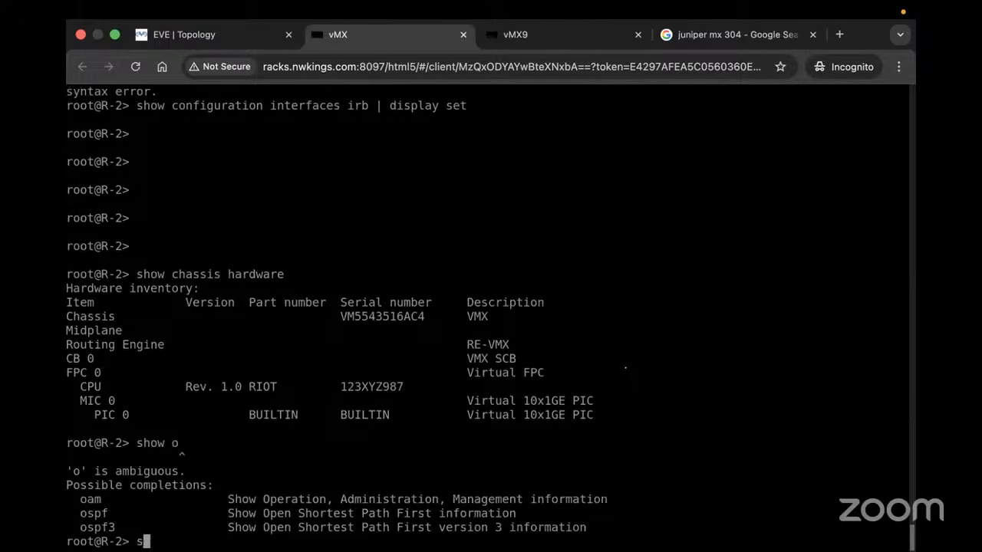
pyautogui.write('start sghe')
pyautogui.press('Return')
pyautogui.press('BackSpace')
pyautogui.press('BackSpace')
pyautogui.press('BackSpace')
pyautogui.press('BackSpace')
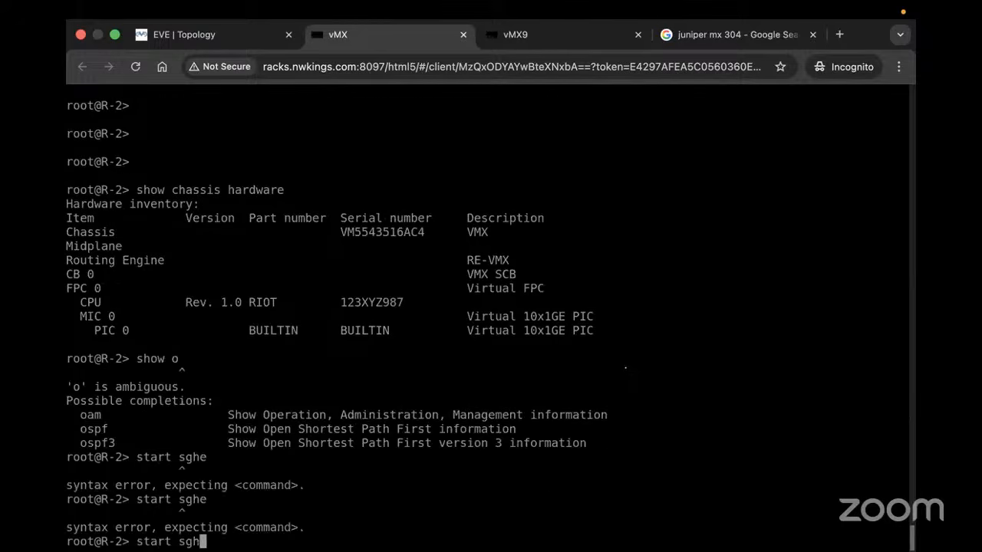
pyautogui.write('h')
pyautogui.press('Return')
pyautogui.press('Return')
pyautogui.write('us')
pyautogui.press('BackSpace')
pyautogui.press('BackSpace')
pyautogui.press('BackSpace')
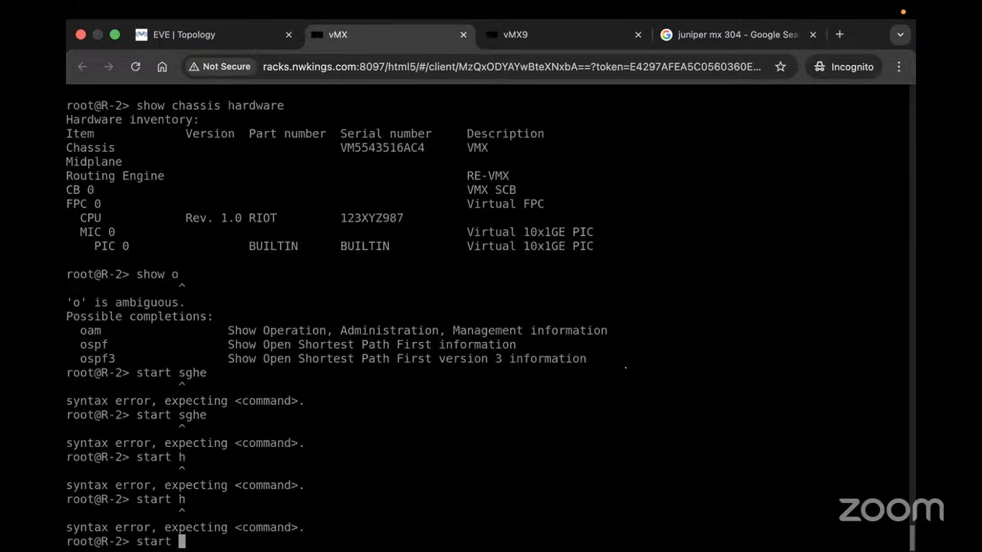
pyautogui.write('shell user ')
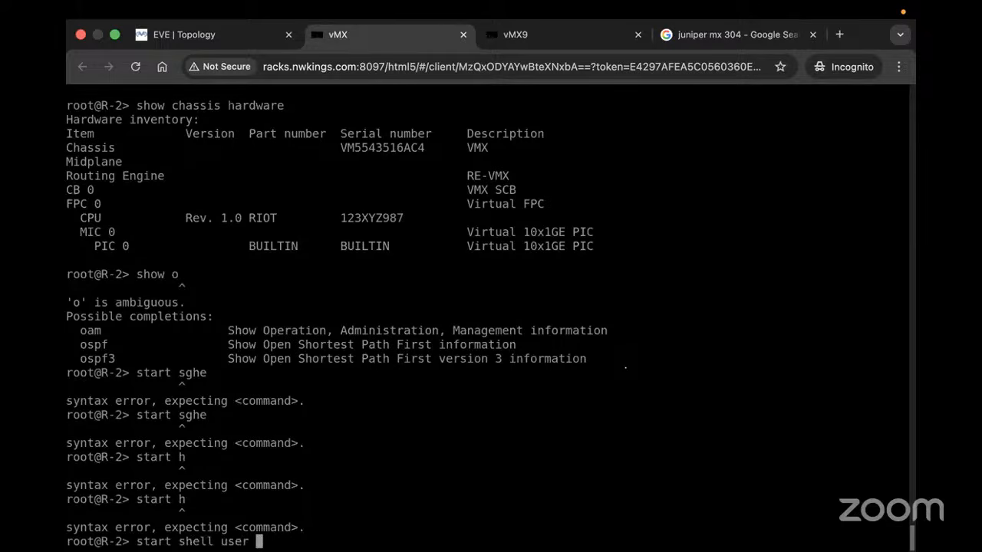
pyautogui.write('root')
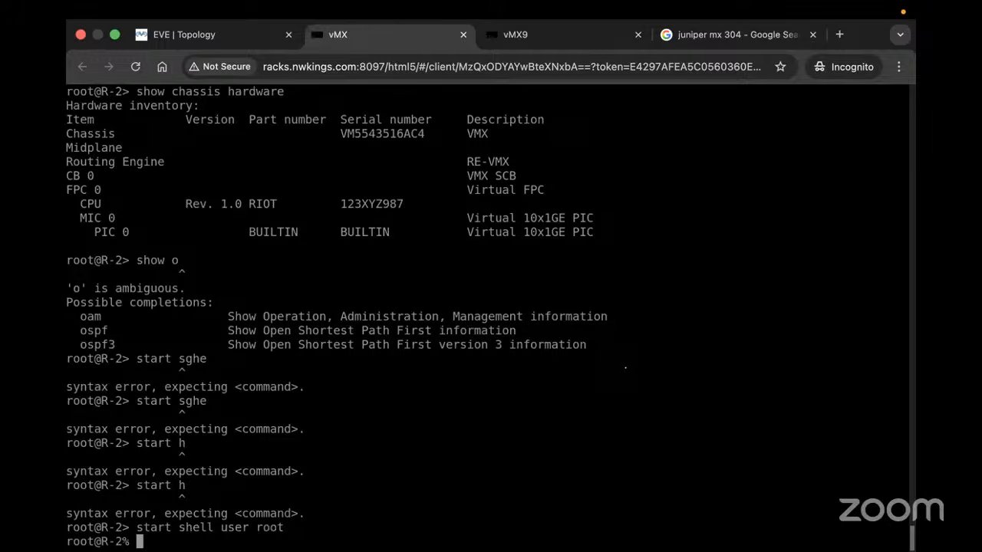
# Change to /var/tmp and list its contents with 'ls -l'
pyautogui.press('Return')
pyautogui.press('Return')
pyautogui.press('Return')
pyautogui.press('Return')
pyautogui.press('Return')
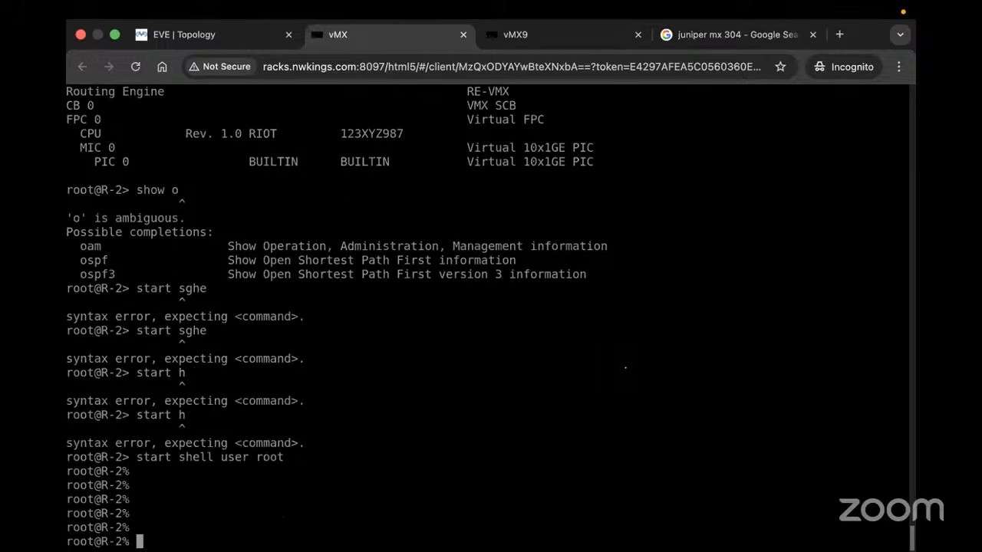
pyautogui.write('cd /var/tmp/')
pyautogui.press('Return')
pyautogui.press('Return')
pyautogui.press('Return')
pyautogui.press('Return')
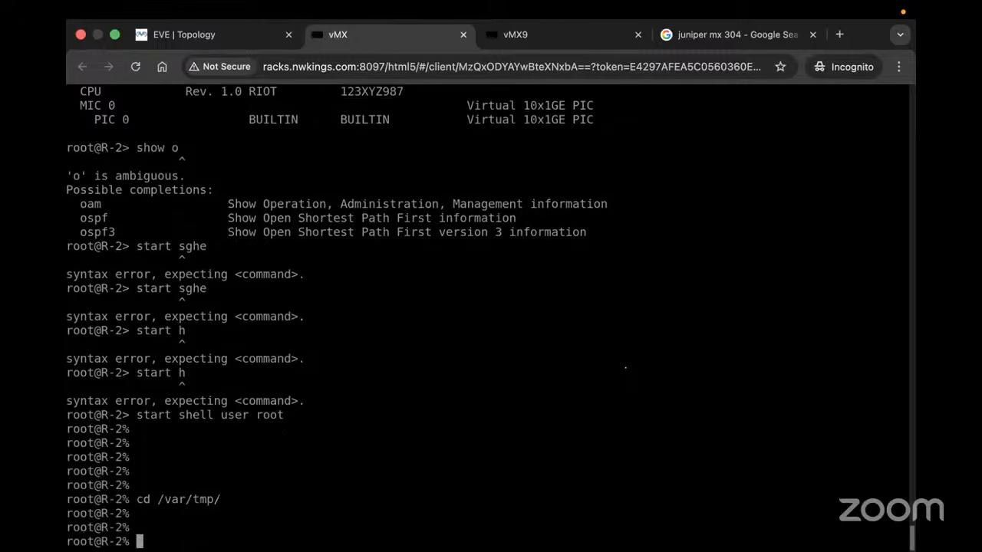
pyautogui.write('ls -l')
pyautogui.press('Return')
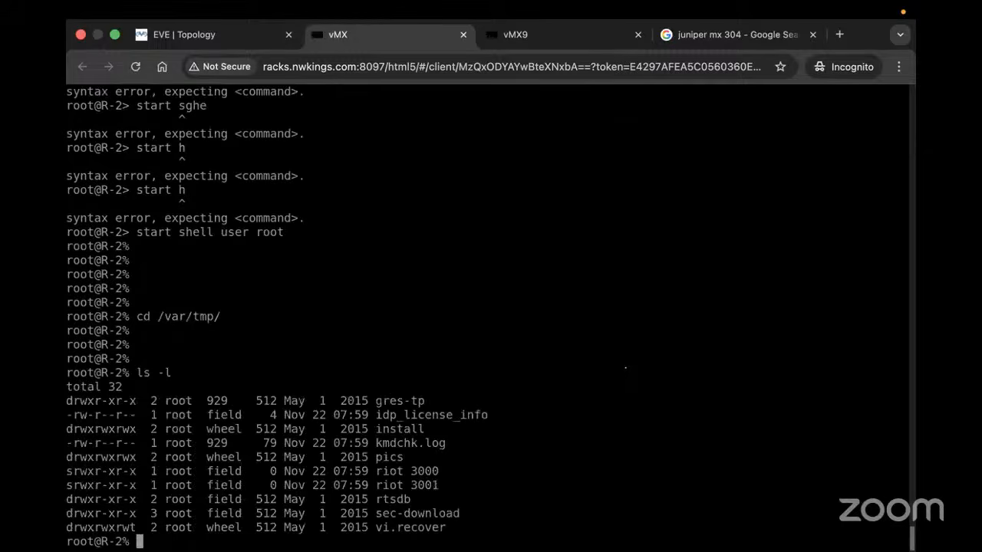
pyautogui.press('Return')
pyautogui.press('Return')
pyautogui.press('Return')
pyautogui.press('Return')
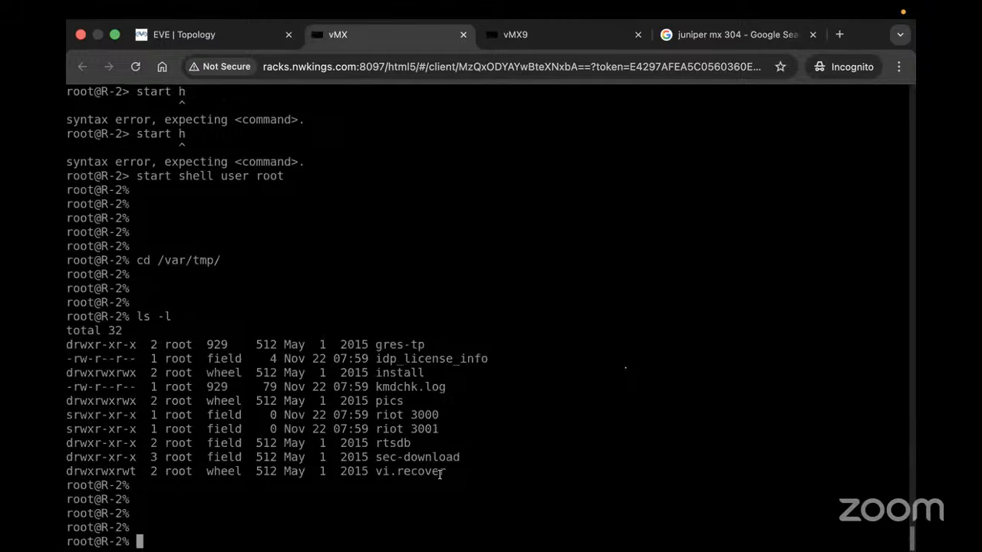
# Highlight the file listing and ls command, then return to the Junos CLI
pyautogui.moveTo(453, 474); pyautogui.dragTo(69, 359)
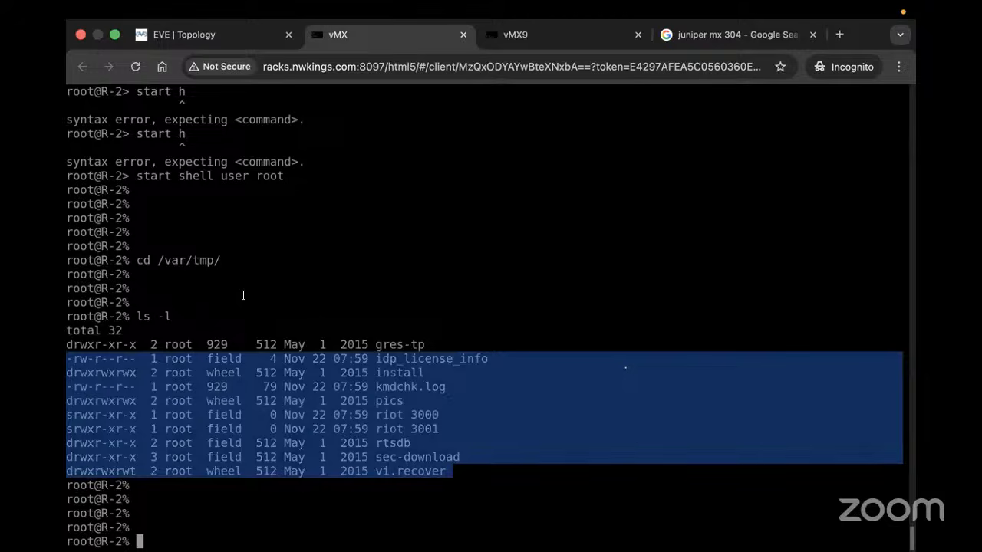
pyautogui.moveTo(160, 327); pyautogui.dragTo(68, 261)
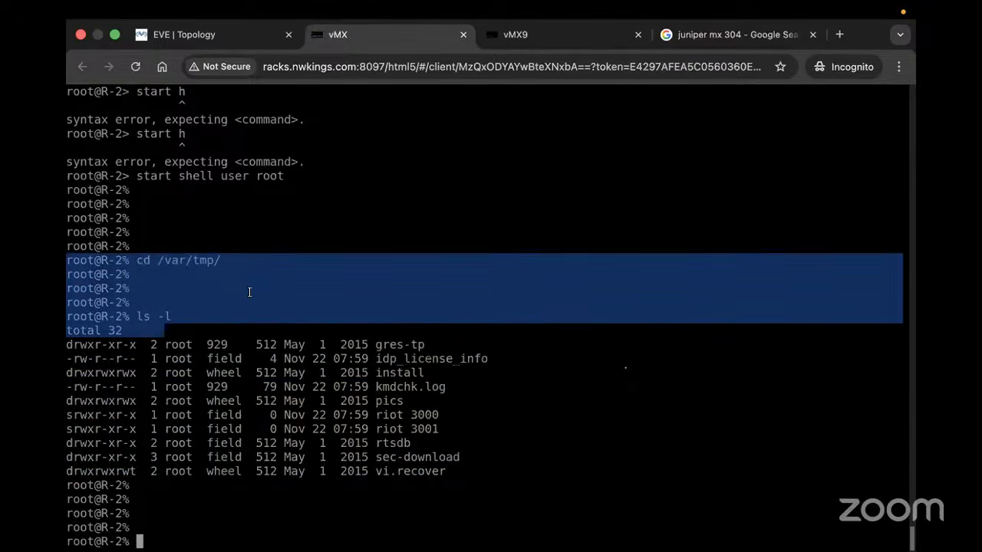
pyautogui.click(206, 316)
pyautogui.moveTo(173, 316); pyautogui.dragTo(68, 261)
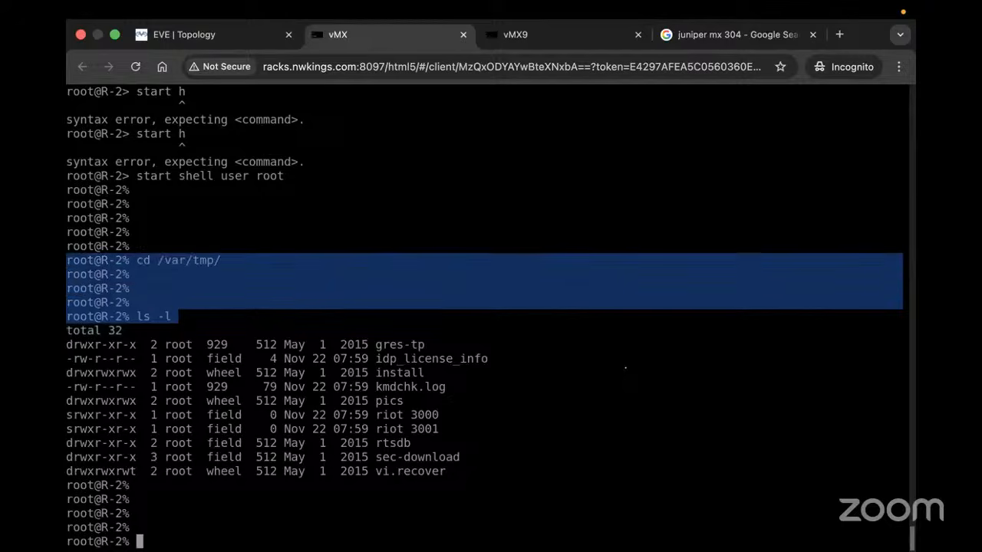
pyautogui.write('cli')
pyautogui.press('Return')
pyautogui.press('Return')
pyautogui.press('Return')
pyautogui.press('Return')
pyautogui.press('Return')
pyautogui.press('Return')
pyautogui.press('Return')
pyautogui.press('Return')
pyautogui.press('Return')
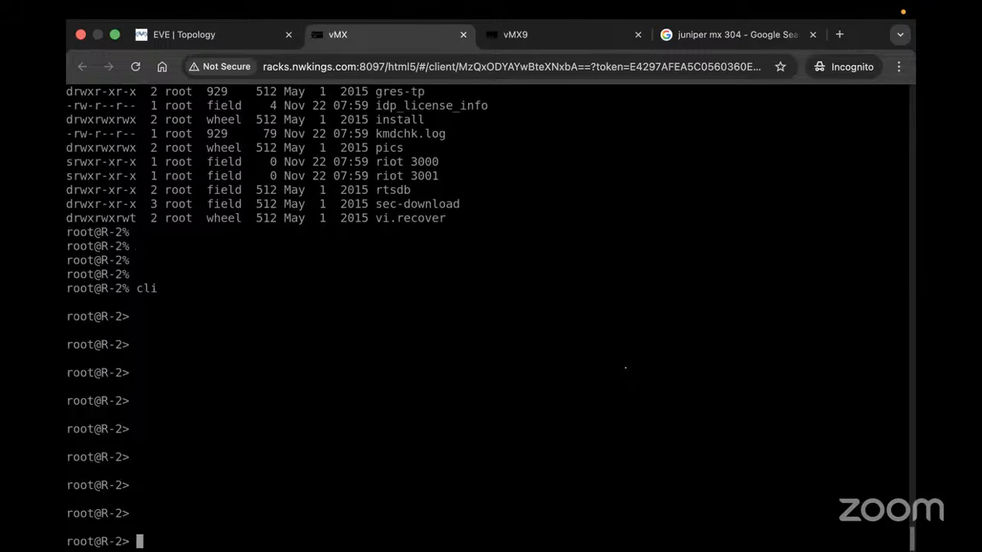
# Rerun 'show chassis hardware', listing RE-VMX, VMX SCB, Virtual FPC 0 and 10x1GE PIC
pyautogui.write('show chassis ')
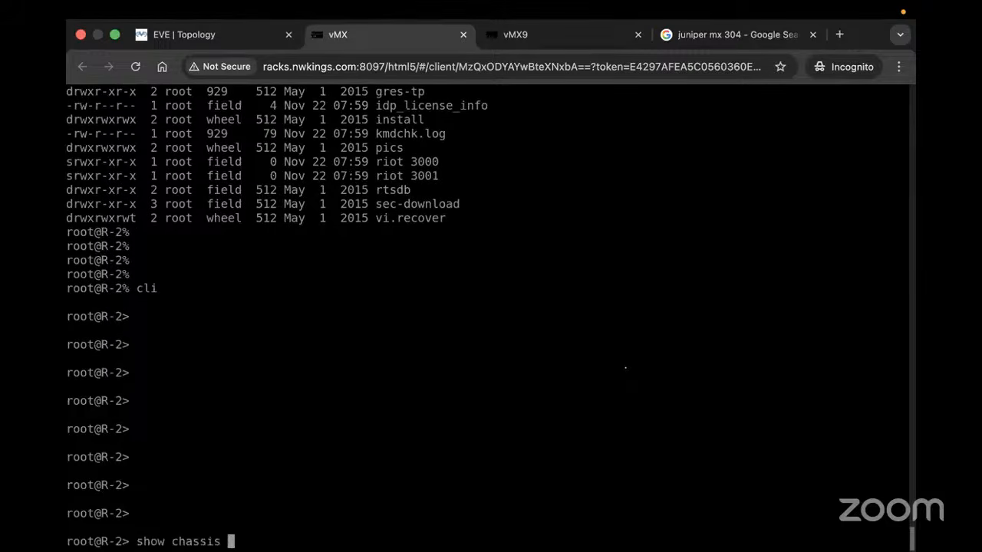
pyautogui.write('hardware')
pyautogui.press('Return')
pyautogui.click(560, 185)
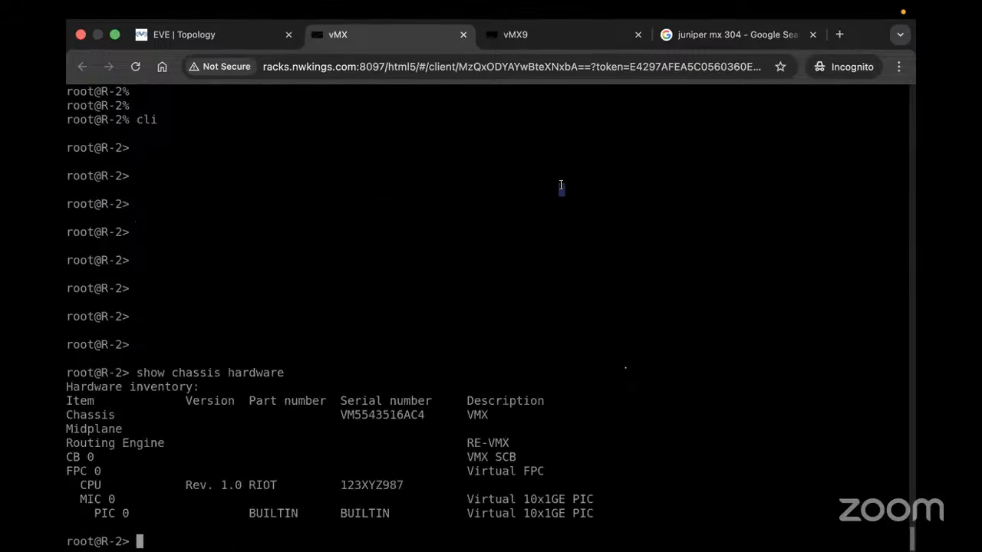
pyautogui.press('Return')
pyautogui.press('Return')
pyautogui.press('Return')
pyautogui.press('Return')
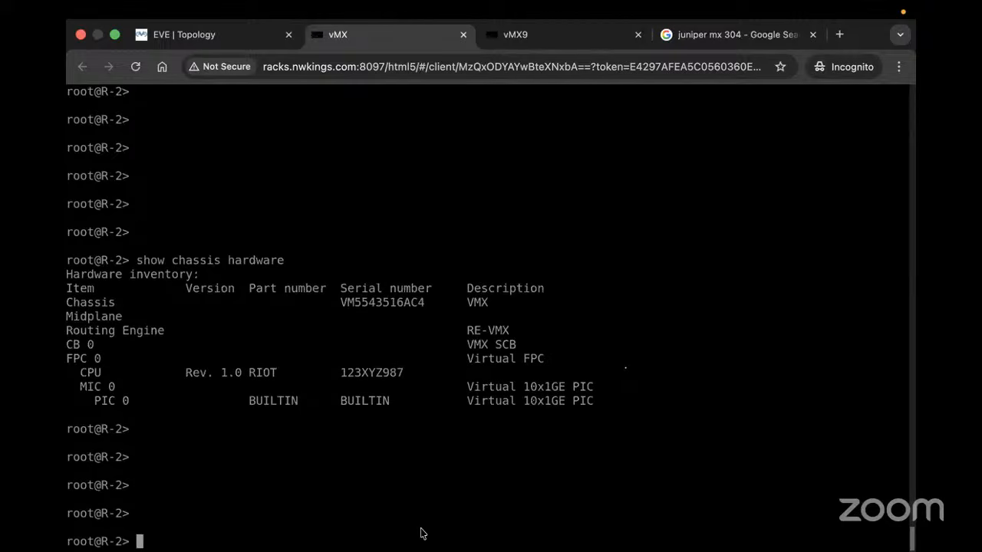